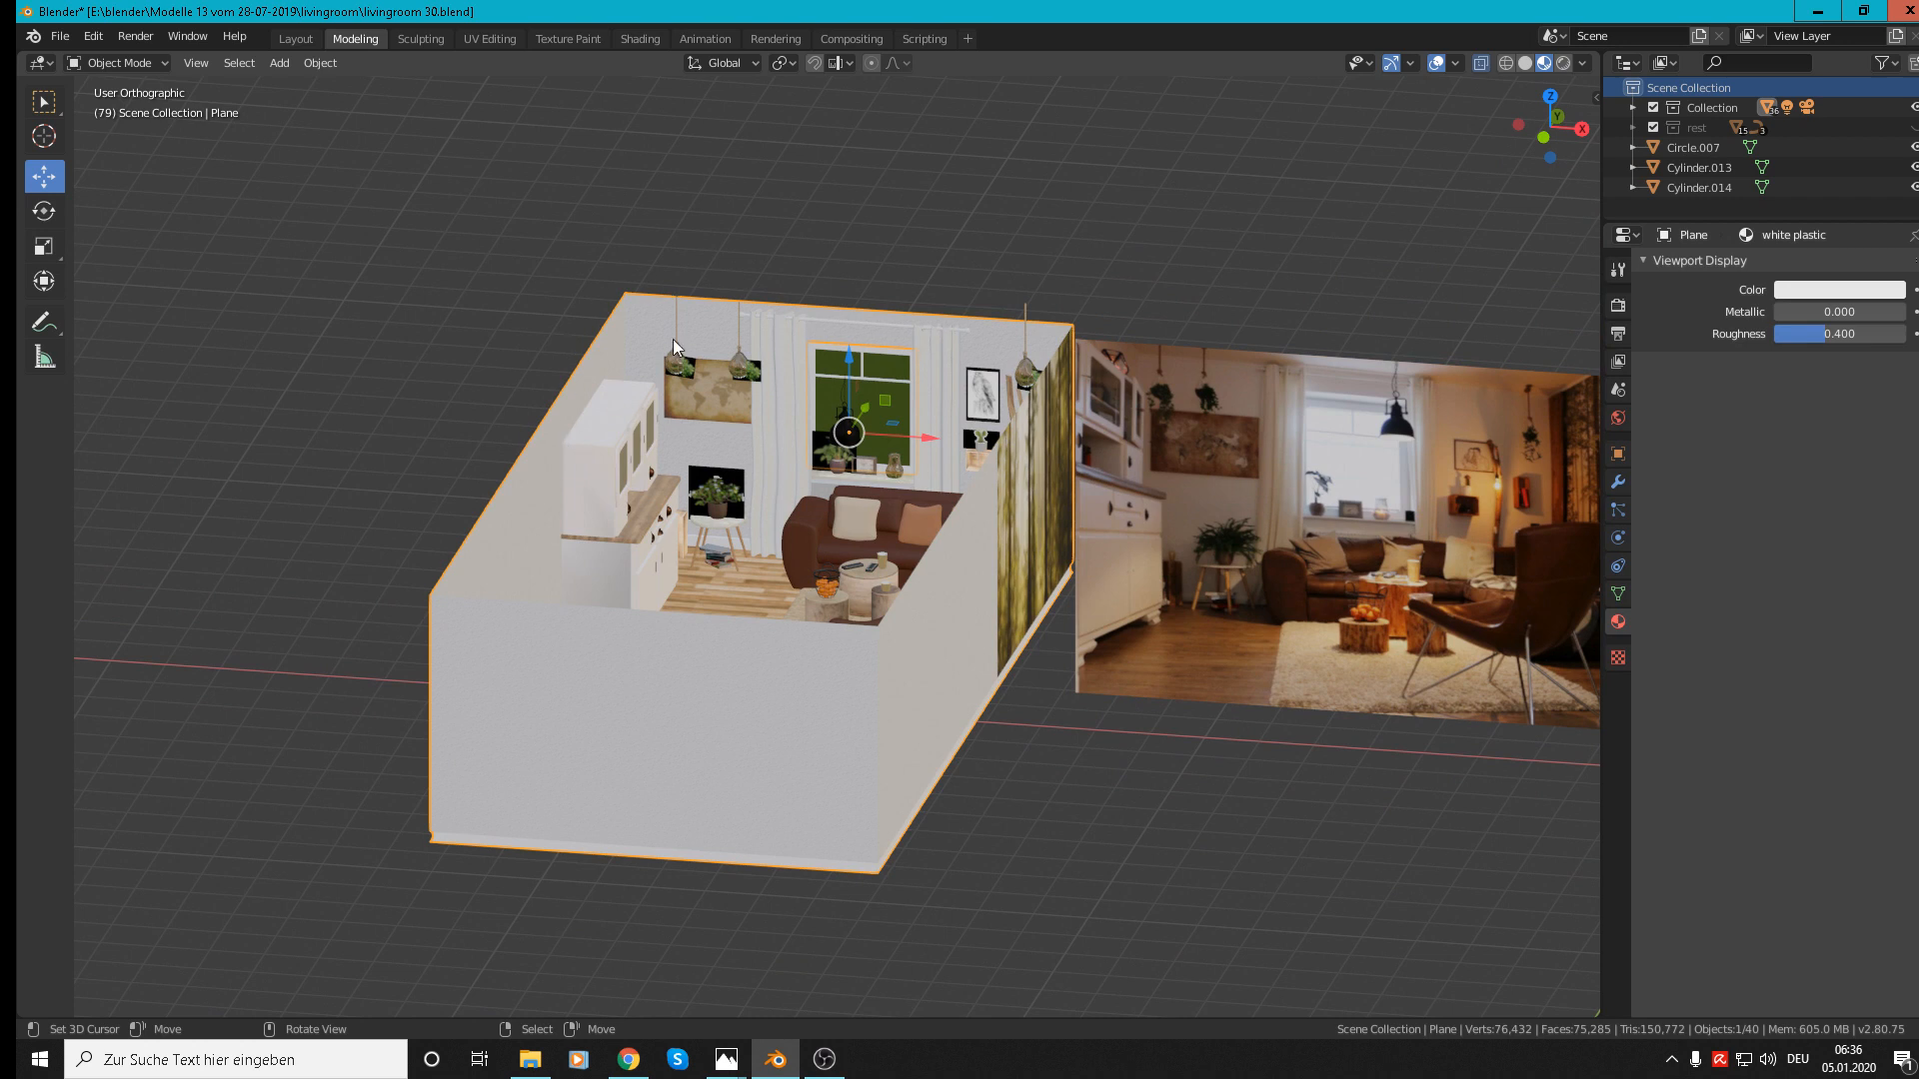
Step: Close the top of the room by selecting the upper wall edge loop, with X-ray off, and filling it with a ceiling face
{"action": "key", "text": "Tab"}
{"action": "scroll", "coordinate": [940, 460], "scroll_direction": "up", "scroll_amount": 2}
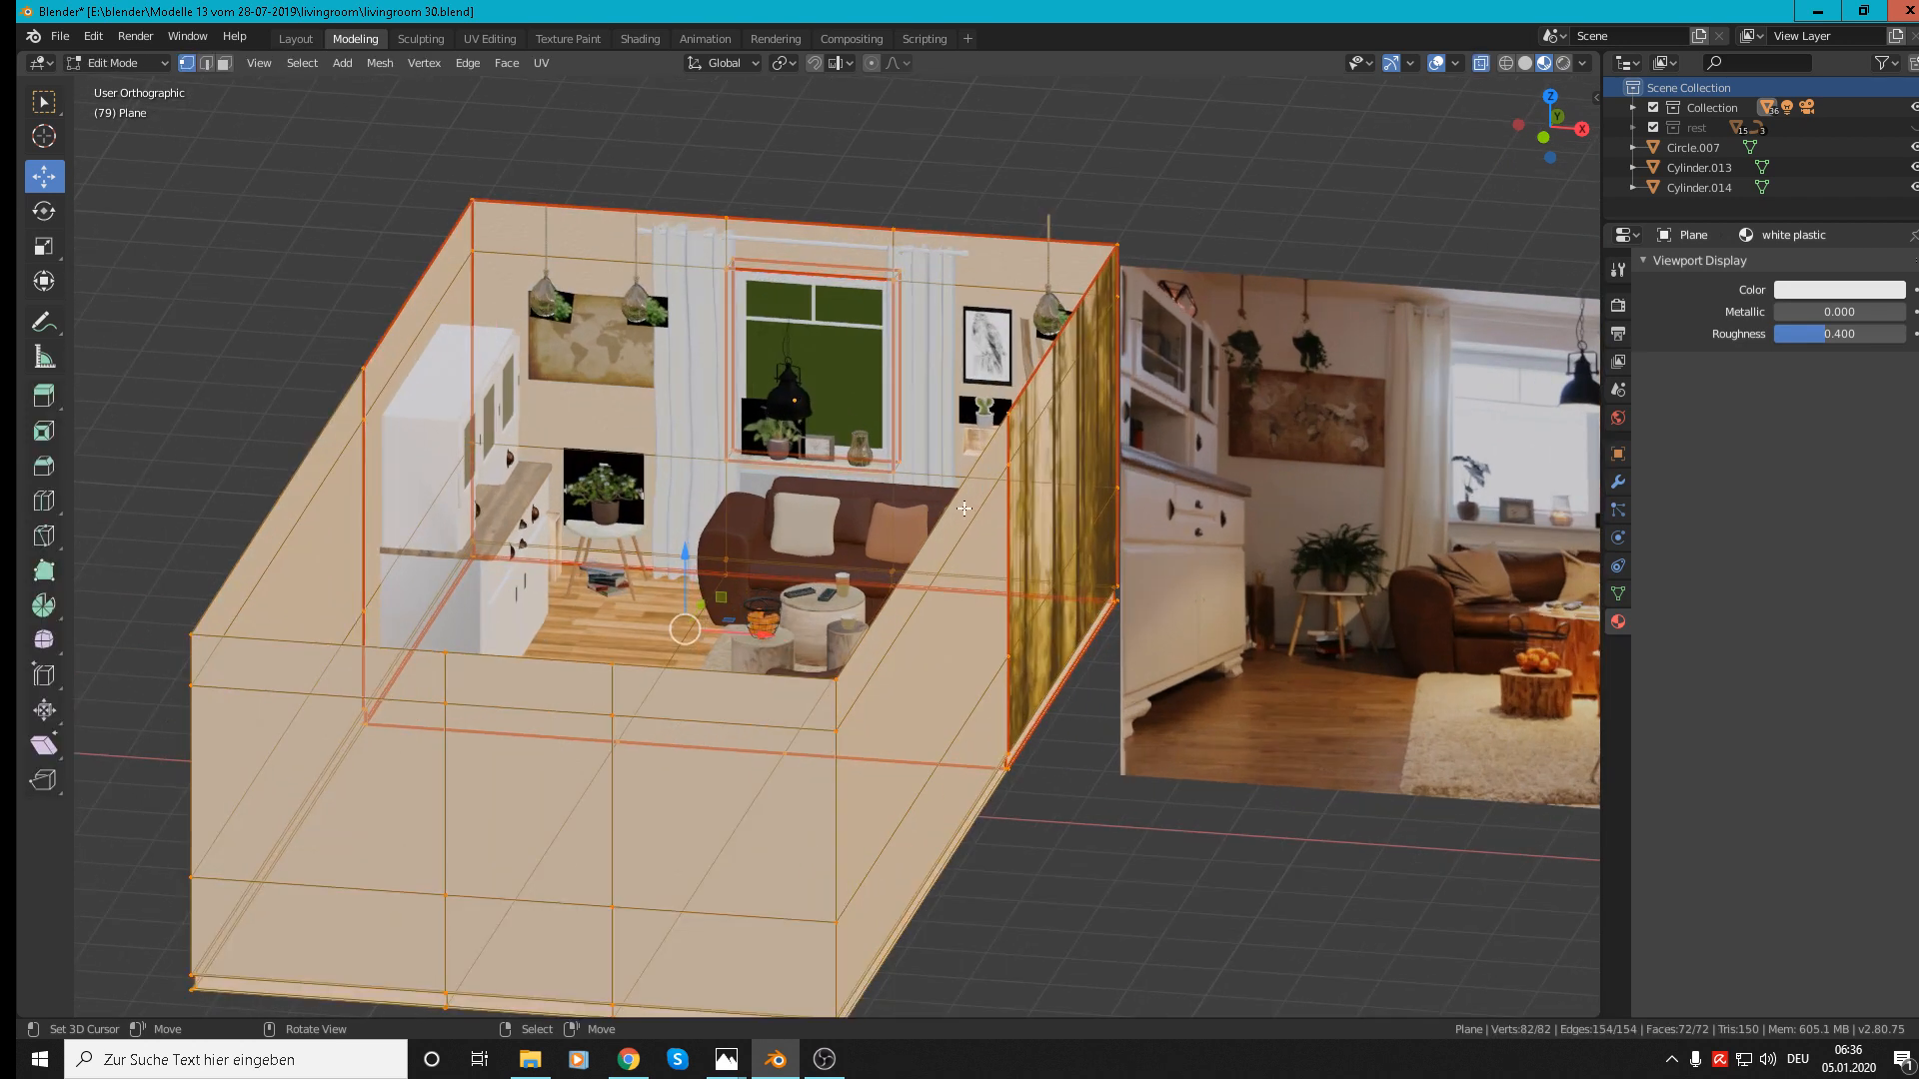
{"action": "left_click", "coordinate": [1481, 63]}
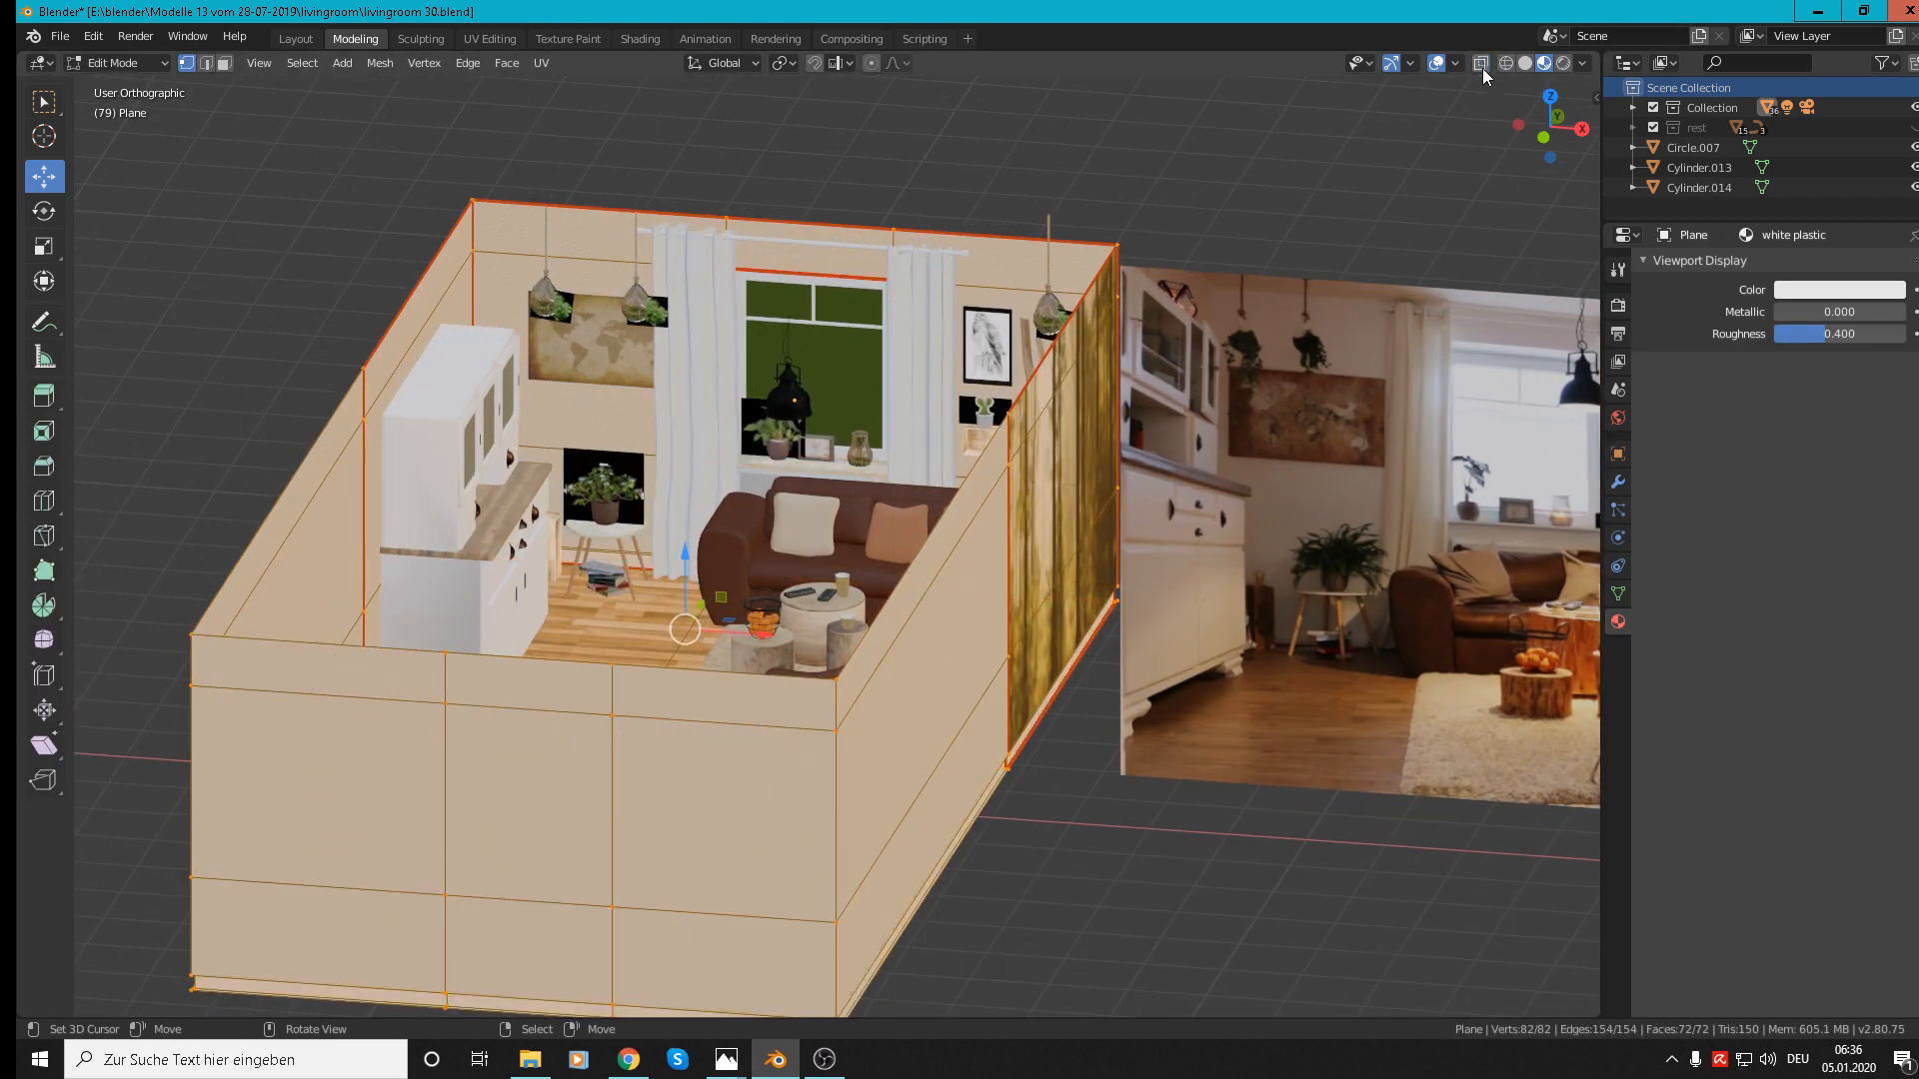
{"action": "mouse_move", "coordinate": [1061, 482]}
{"action": "middle_mouse_down"}
{"action": "mouse_move", "coordinate": [1027, 480]}
{"action": "mouse_move", "coordinate": [1039, 490]}
{"action": "middle_mouse_up"}
{"action": "right_click", "coordinate": [902, 544], "text": "alt"}
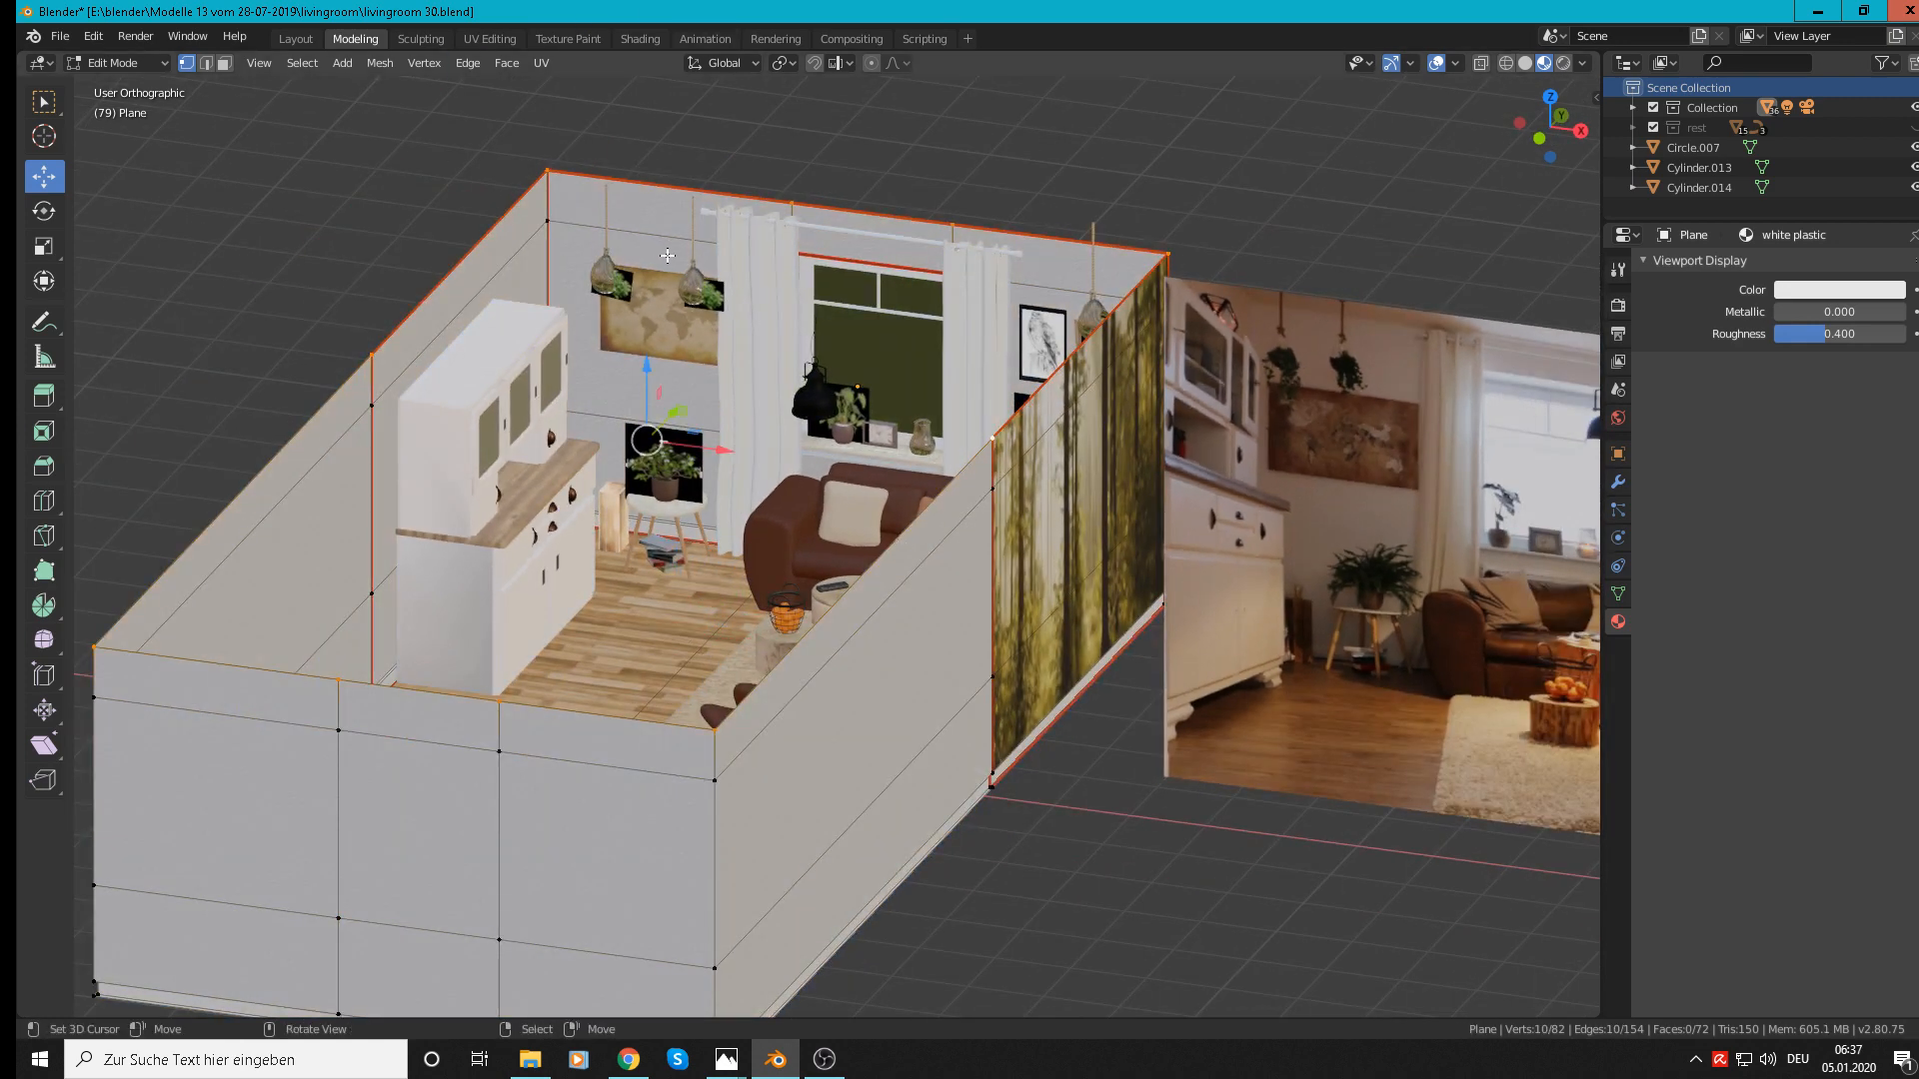
{"action": "key", "text": "f"}
{"action": "key", "text": "Tab"}
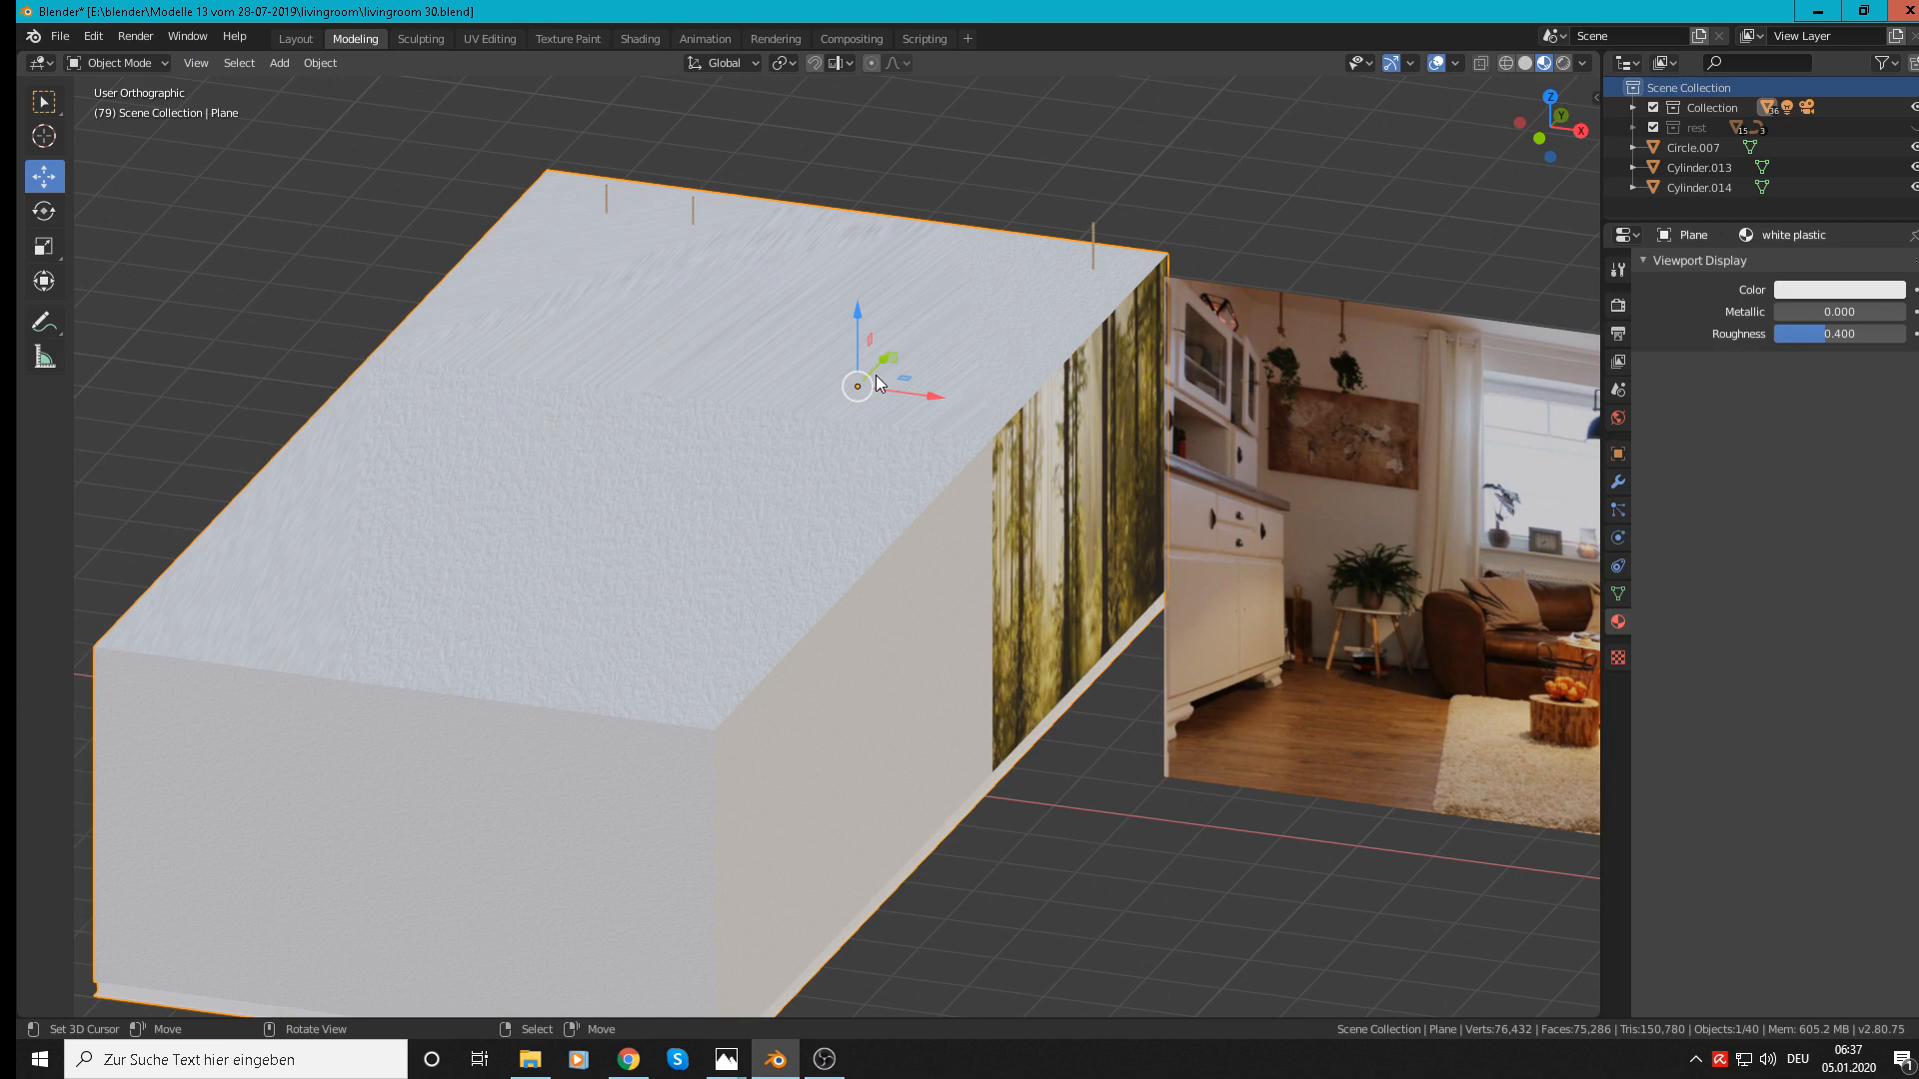
Step: Examine the closed room's lighting through the scene camera with a rendered preview, and return to material preview shading
{"action": "left_click", "coordinate": [1617, 305]}
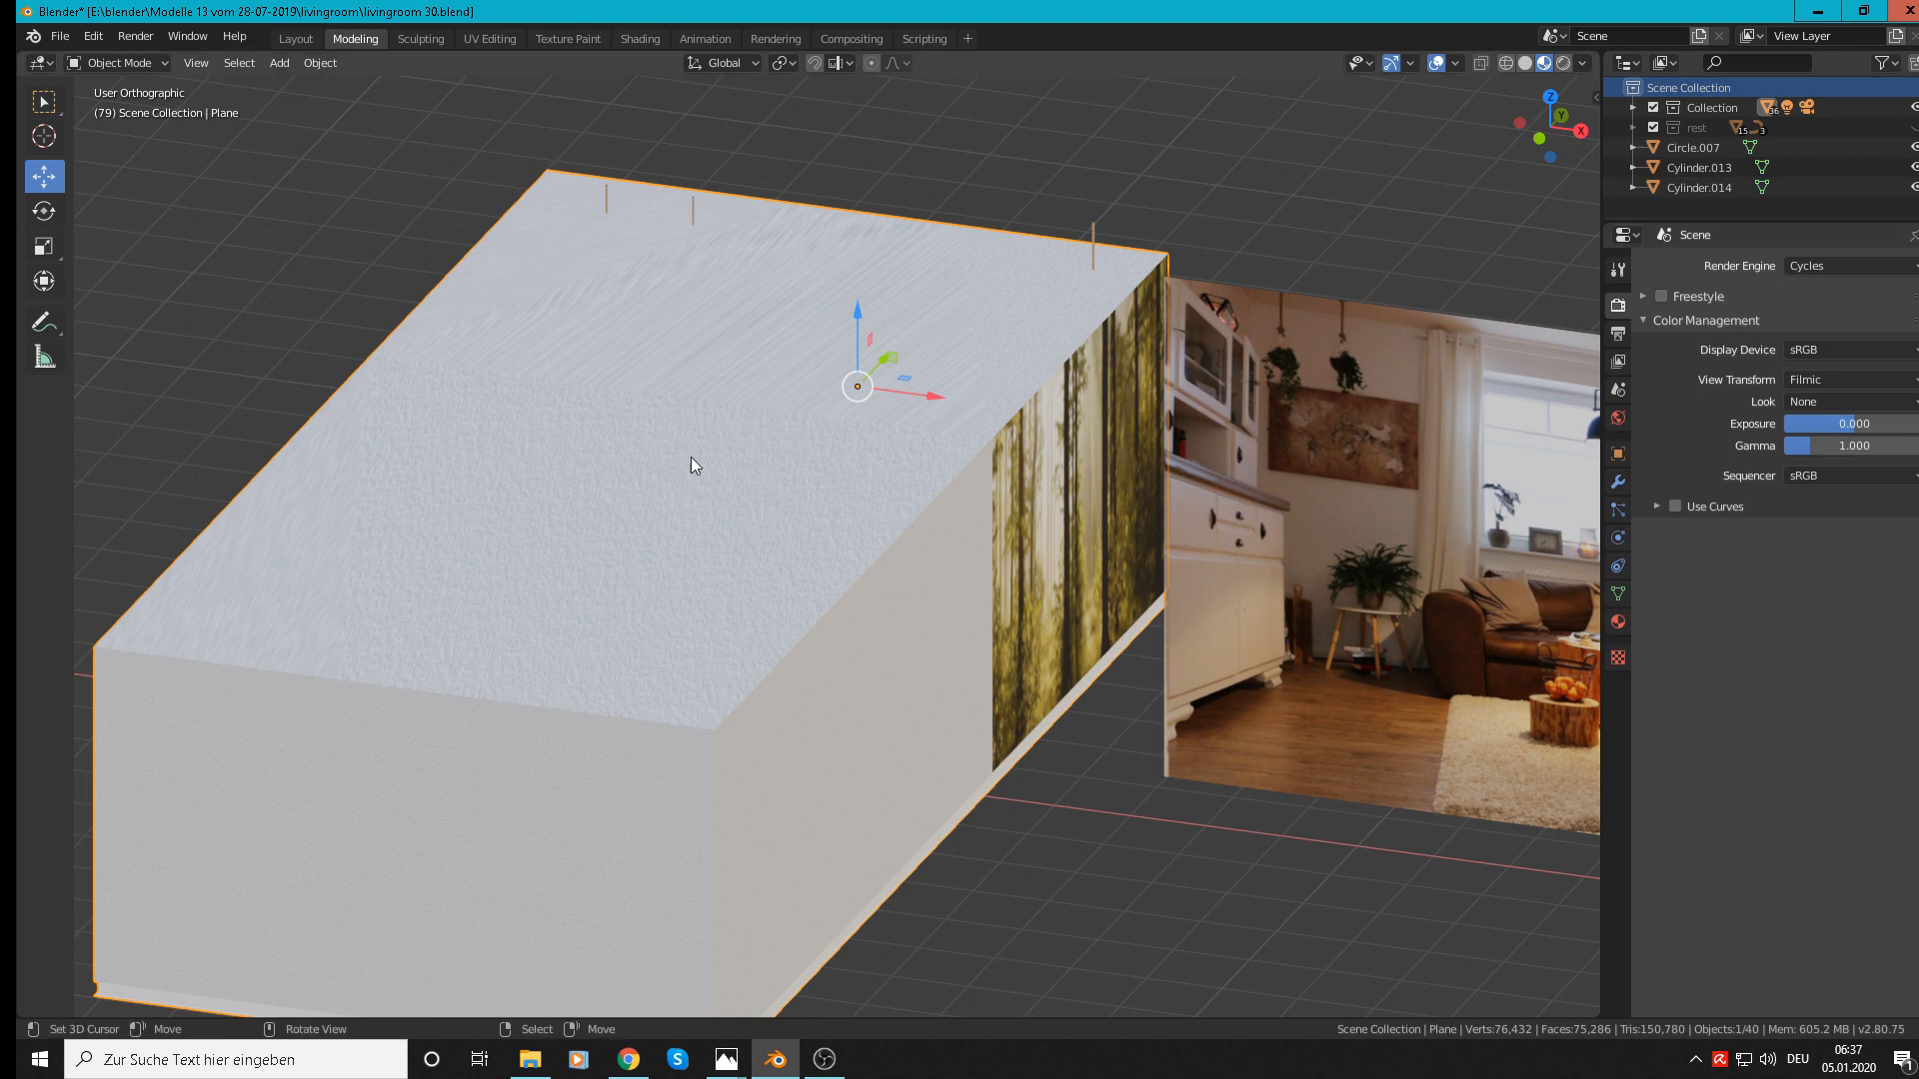
{"action": "key", "text": "KP_0"}
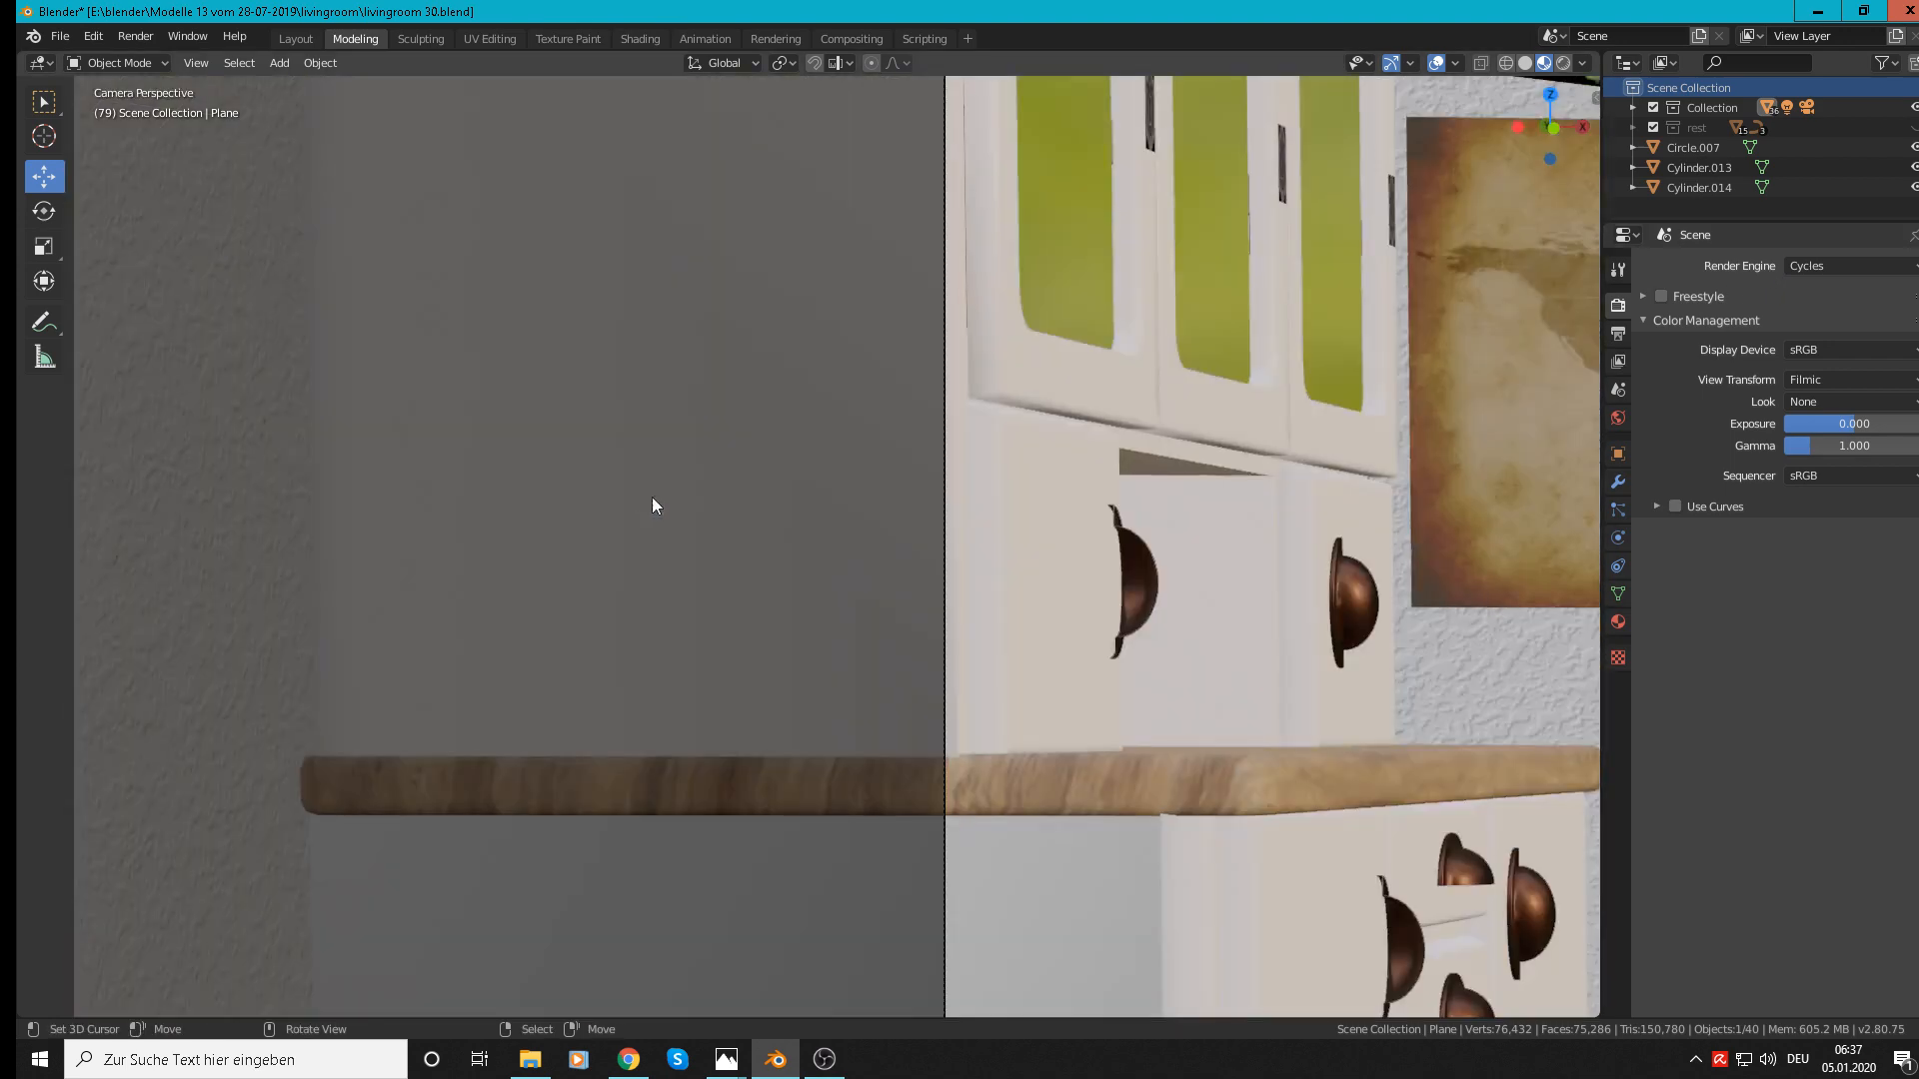
{"action": "scroll", "coordinate": [1014, 556], "scroll_direction": "down", "scroll_amount": 4}
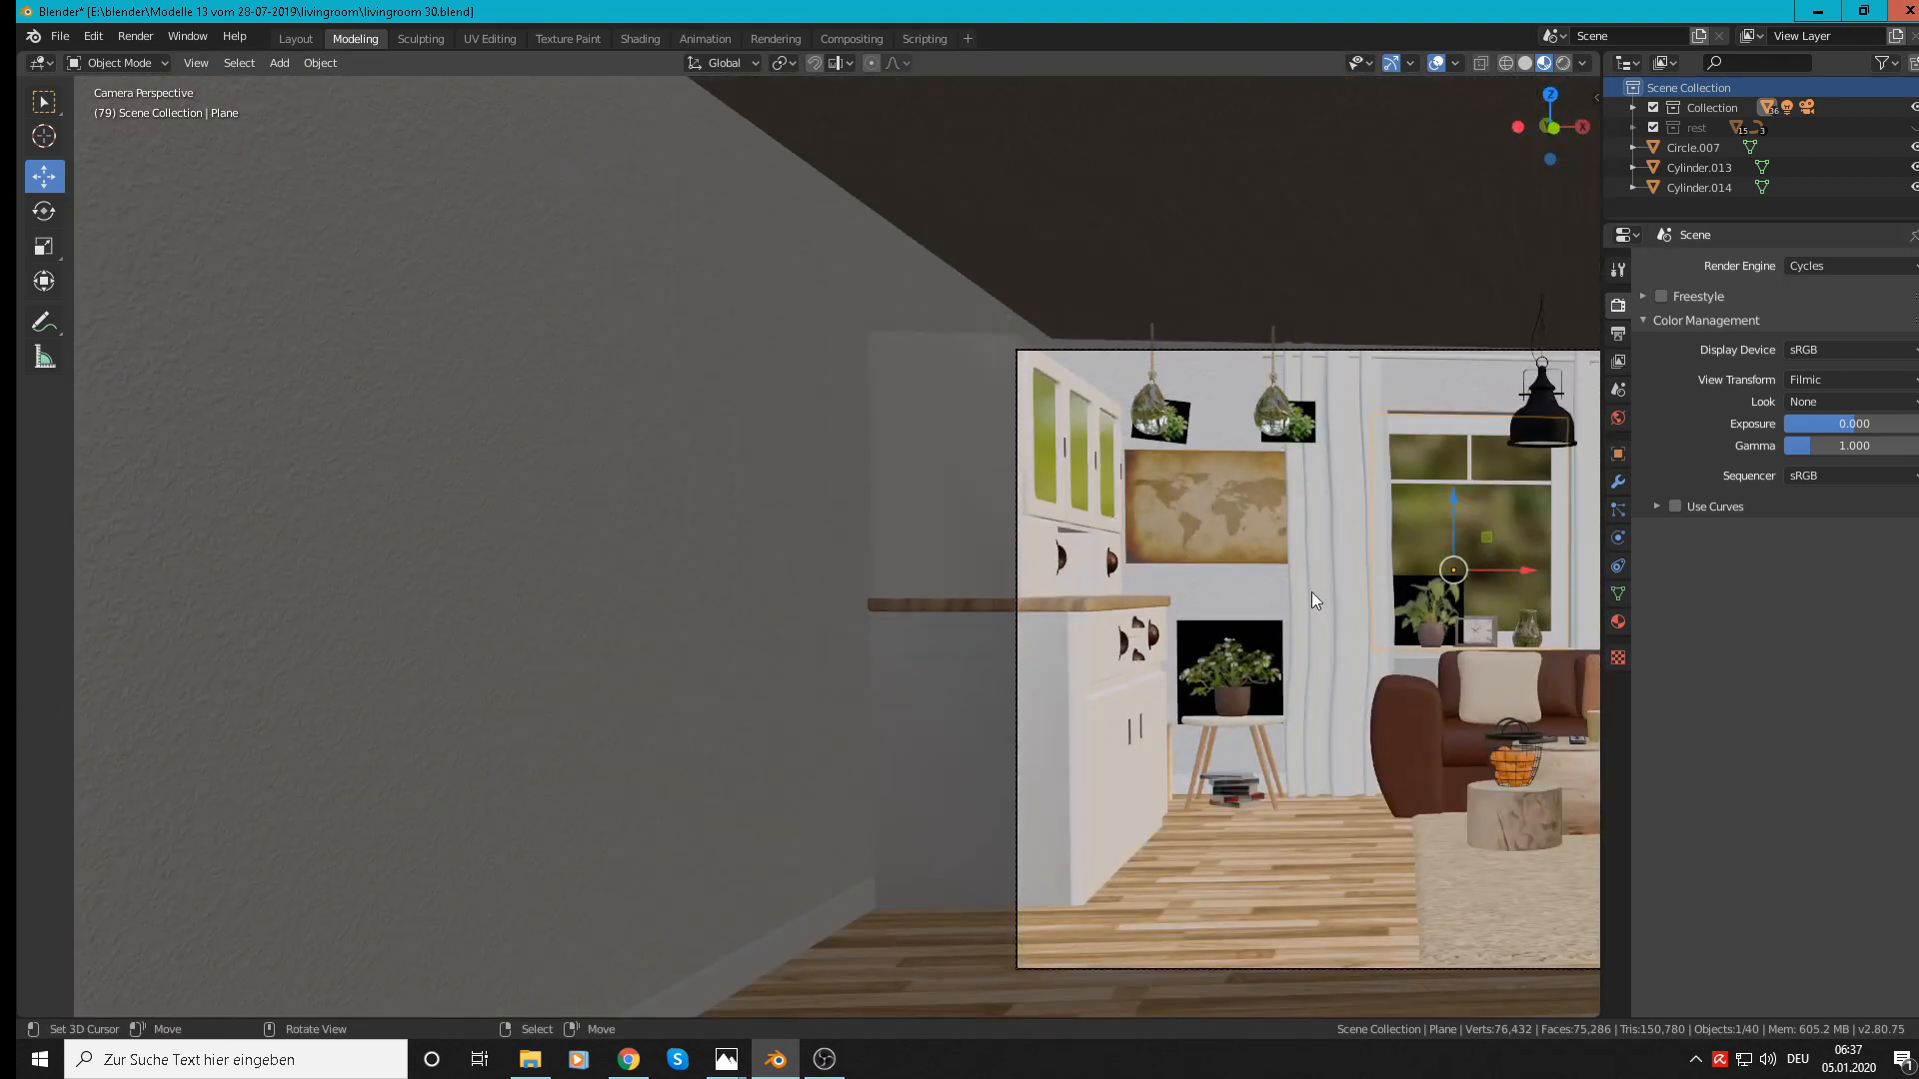
{"action": "scroll", "coordinate": [1339, 595], "scroll_direction": "down", "scroll_amount": 2}
{"action": "middle_click_drag", "start_coordinate": [1375, 597], "coordinate": [804, 503], "text": "shift"}
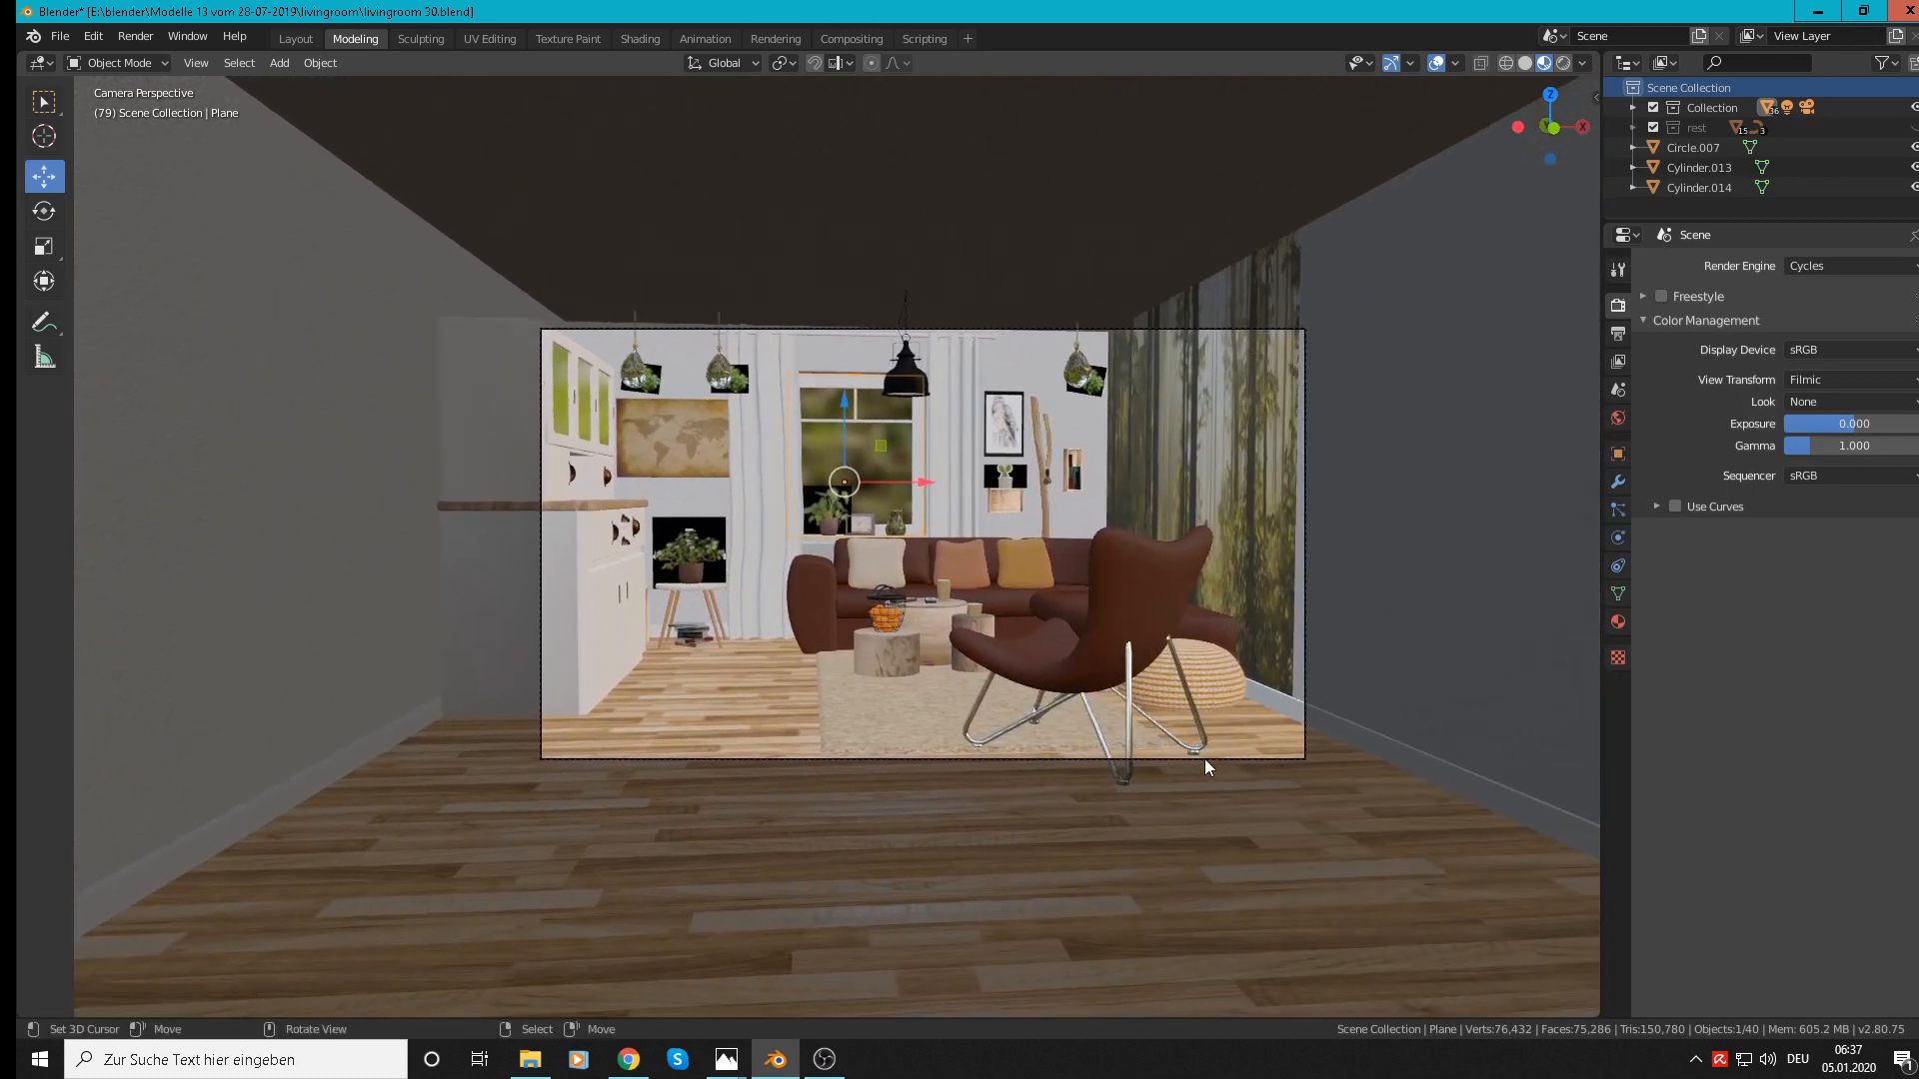
{"action": "left_click", "coordinate": [1565, 64]}
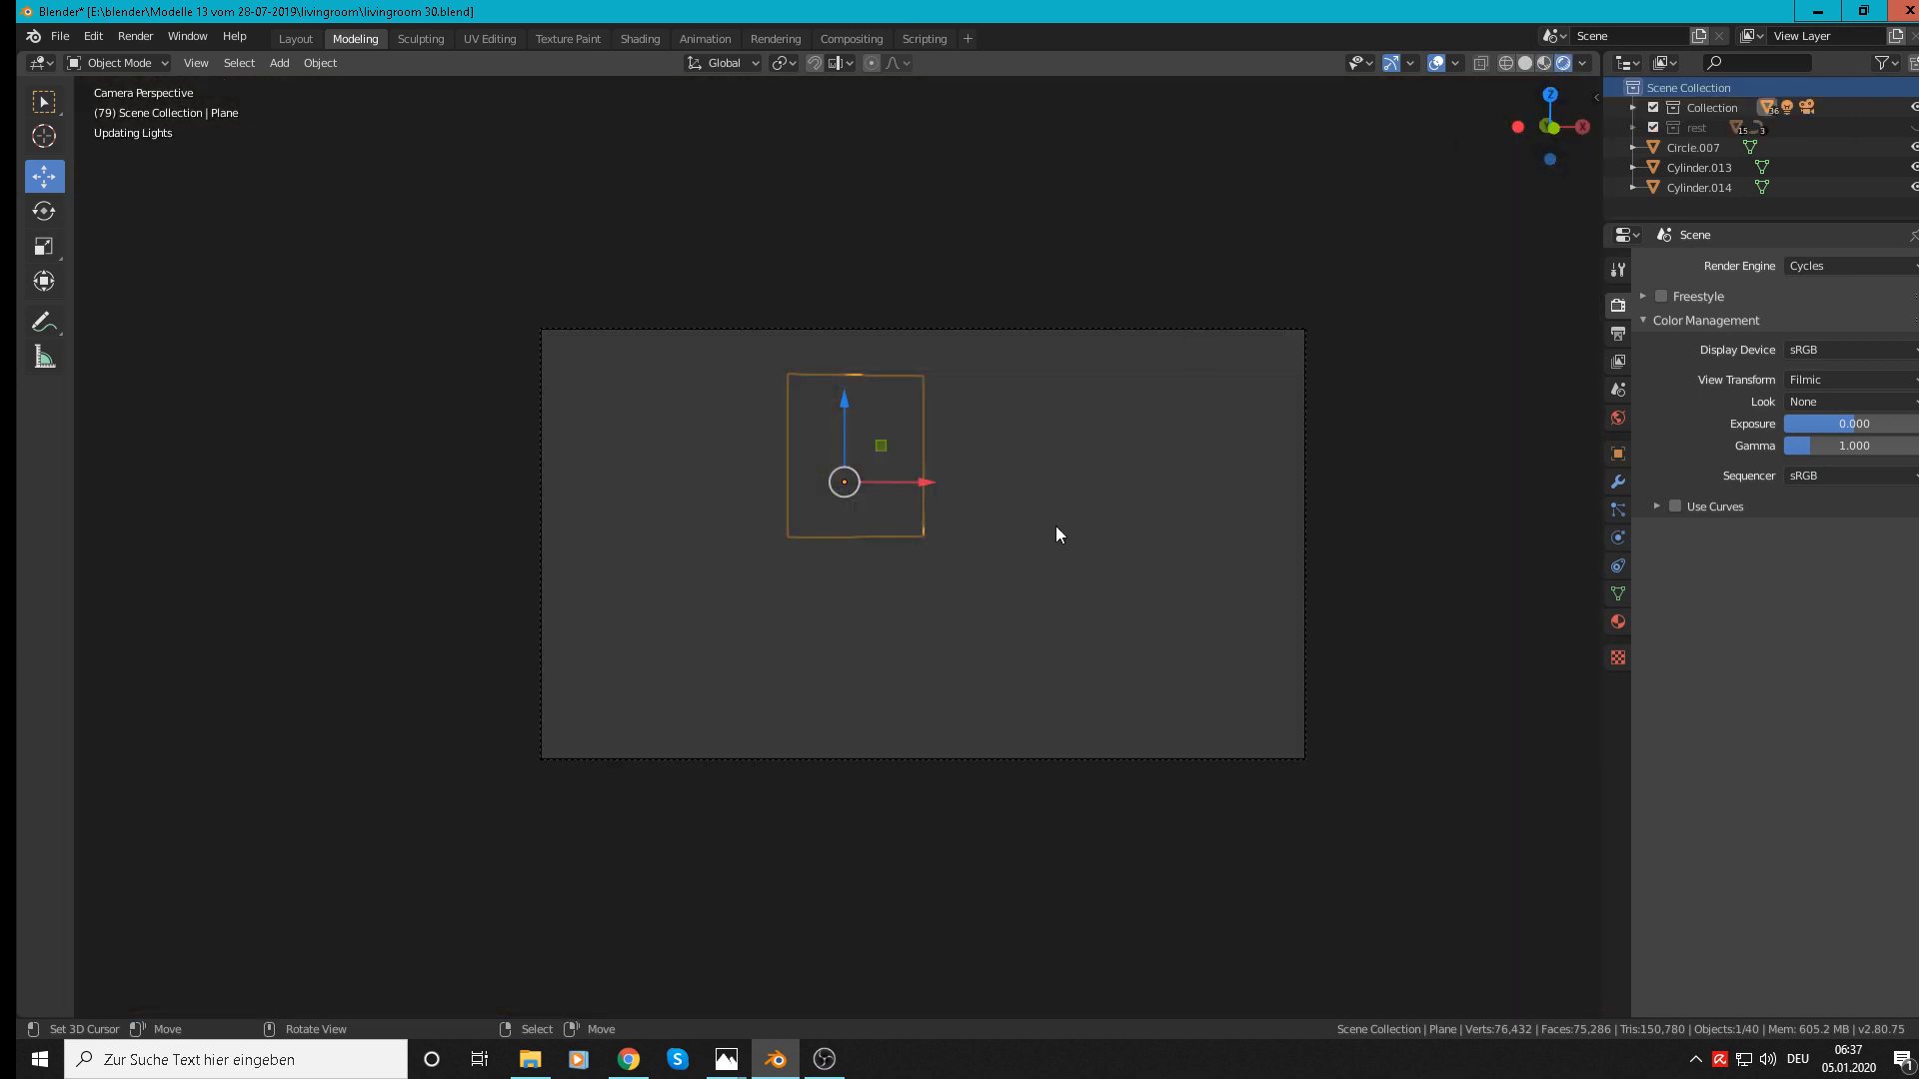
{"action": "scroll", "coordinate": [865, 565], "scroll_direction": "up", "scroll_amount": 2}
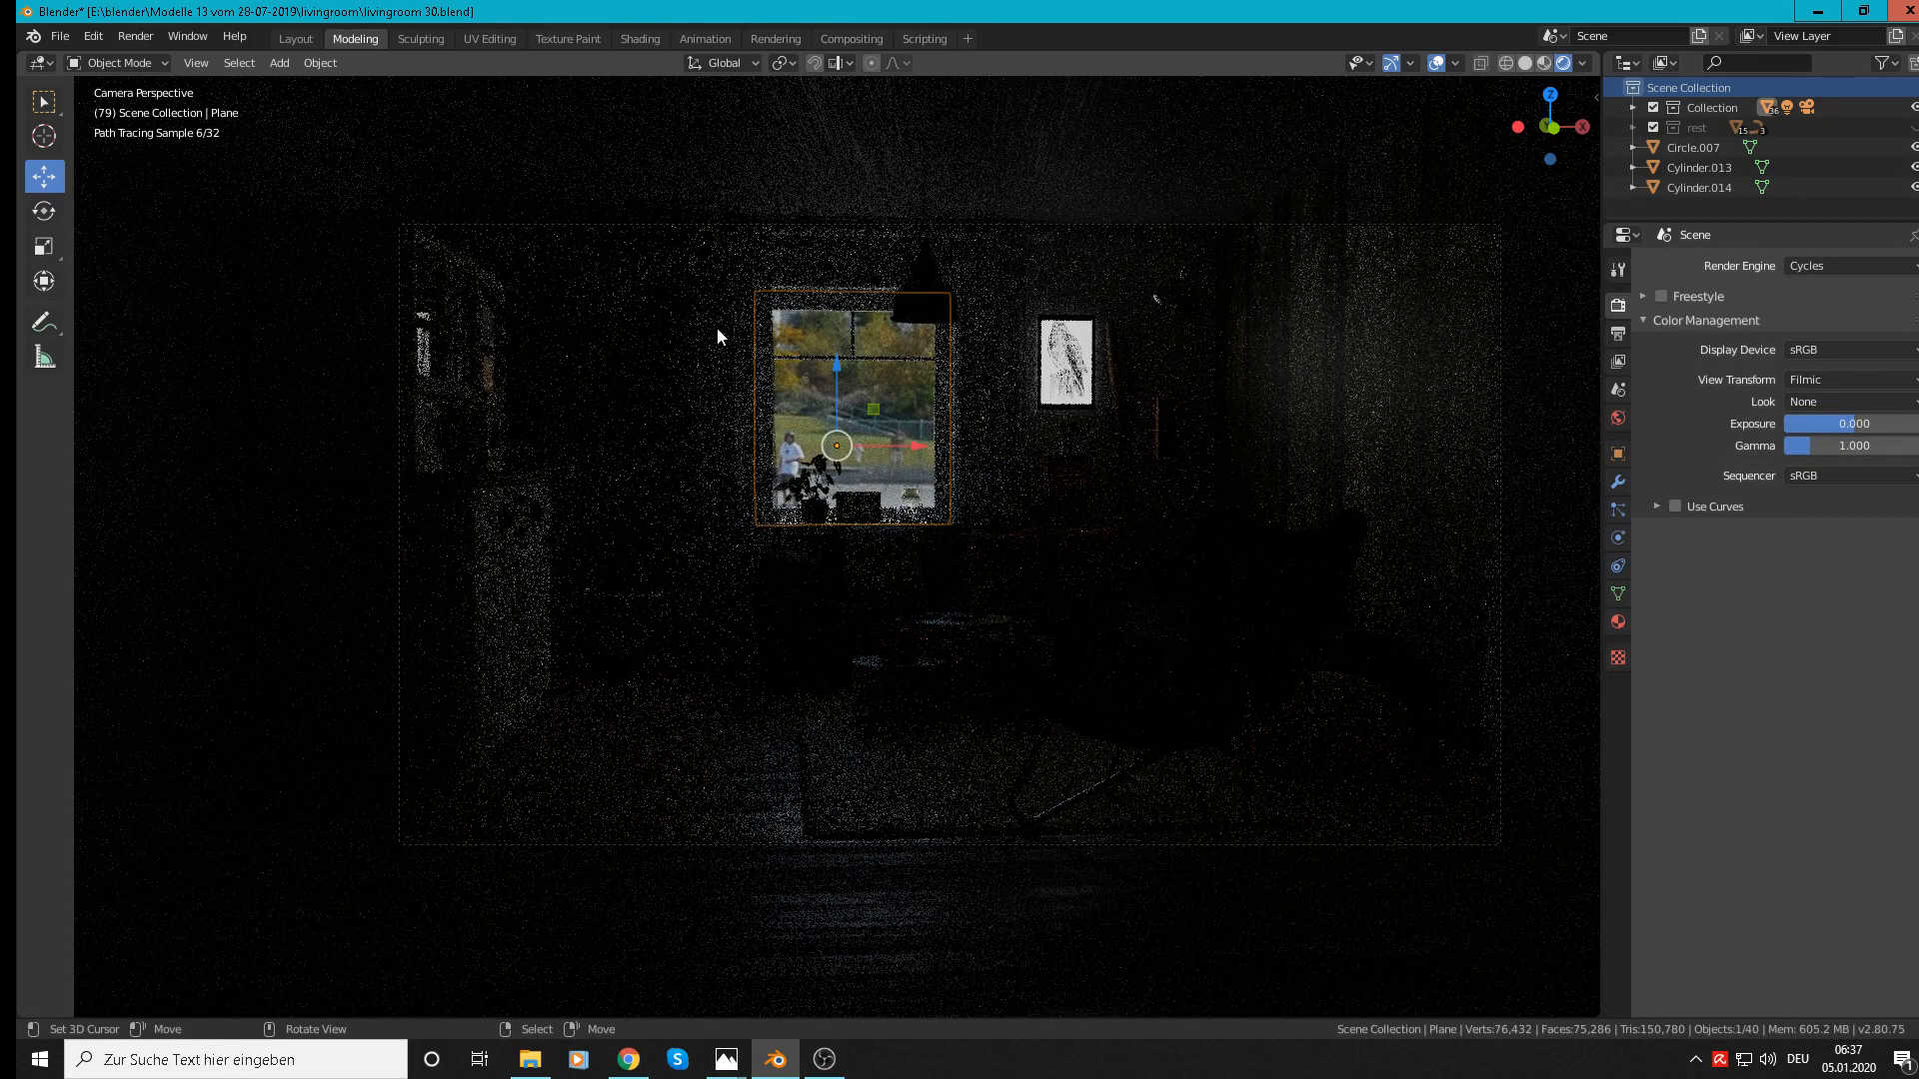
{"action": "left_click", "coordinate": [1541, 62]}
Step: Place the 3D cursor on the glass vase on the windowsill and add a point light there
{"action": "scroll", "coordinate": [896, 512], "scroll_direction": "up", "scroll_amount": 2}
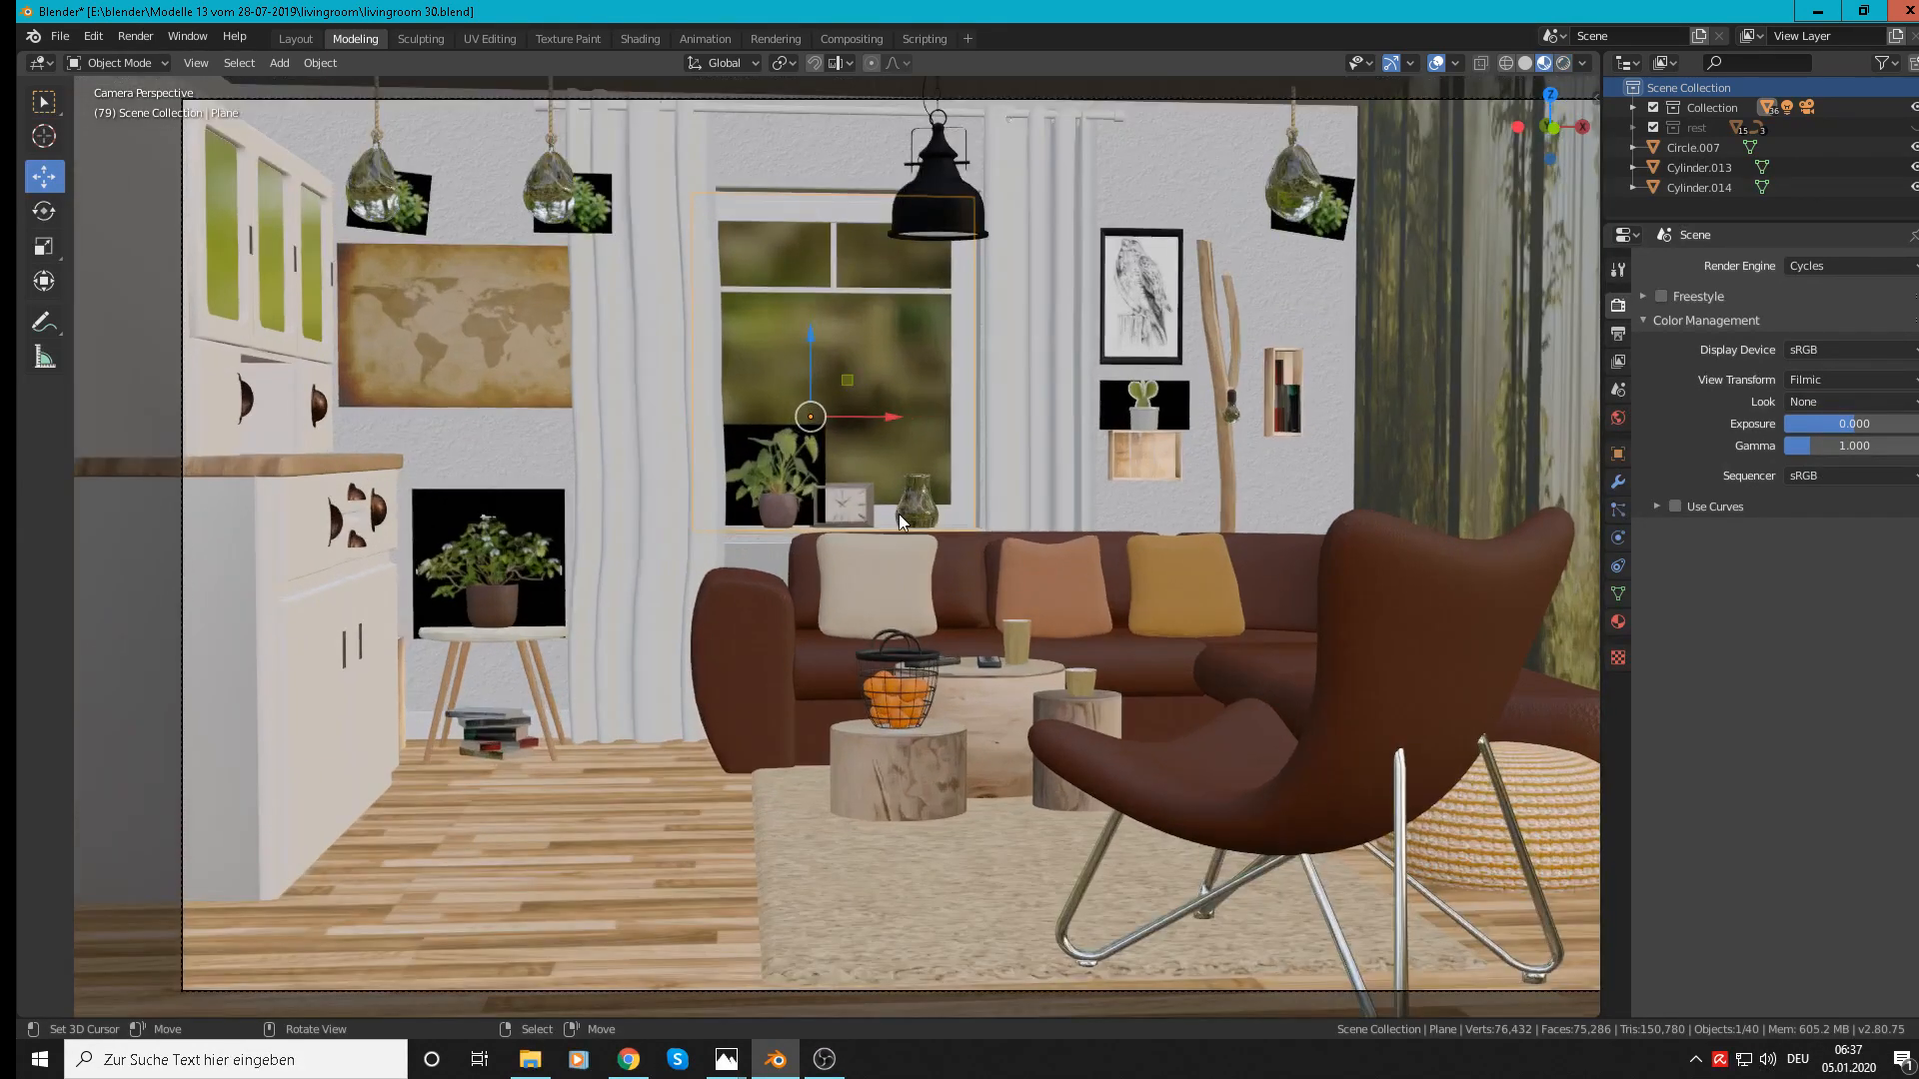
{"action": "scroll", "coordinate": [898, 517], "scroll_direction": "up", "scroll_amount": 4}
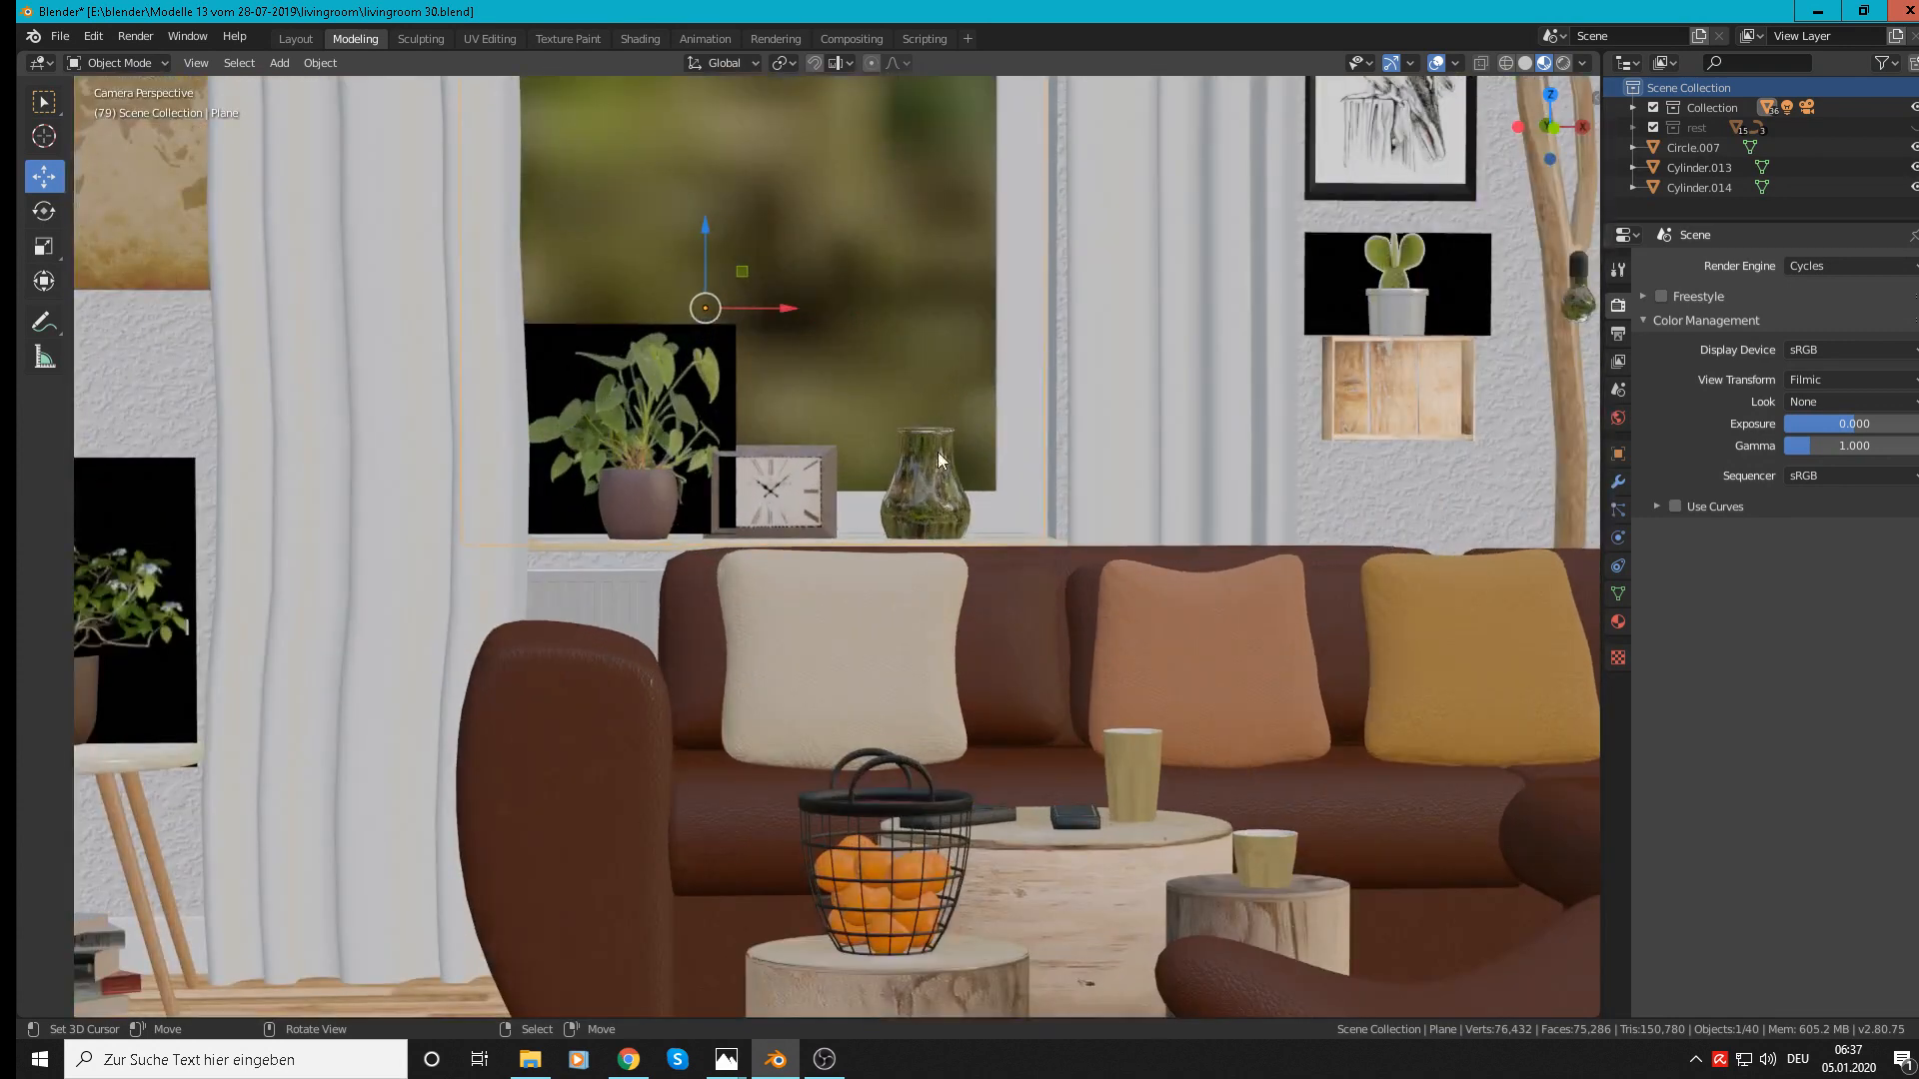
{"action": "right_click", "coordinate": [933, 494], "text": "shift"}
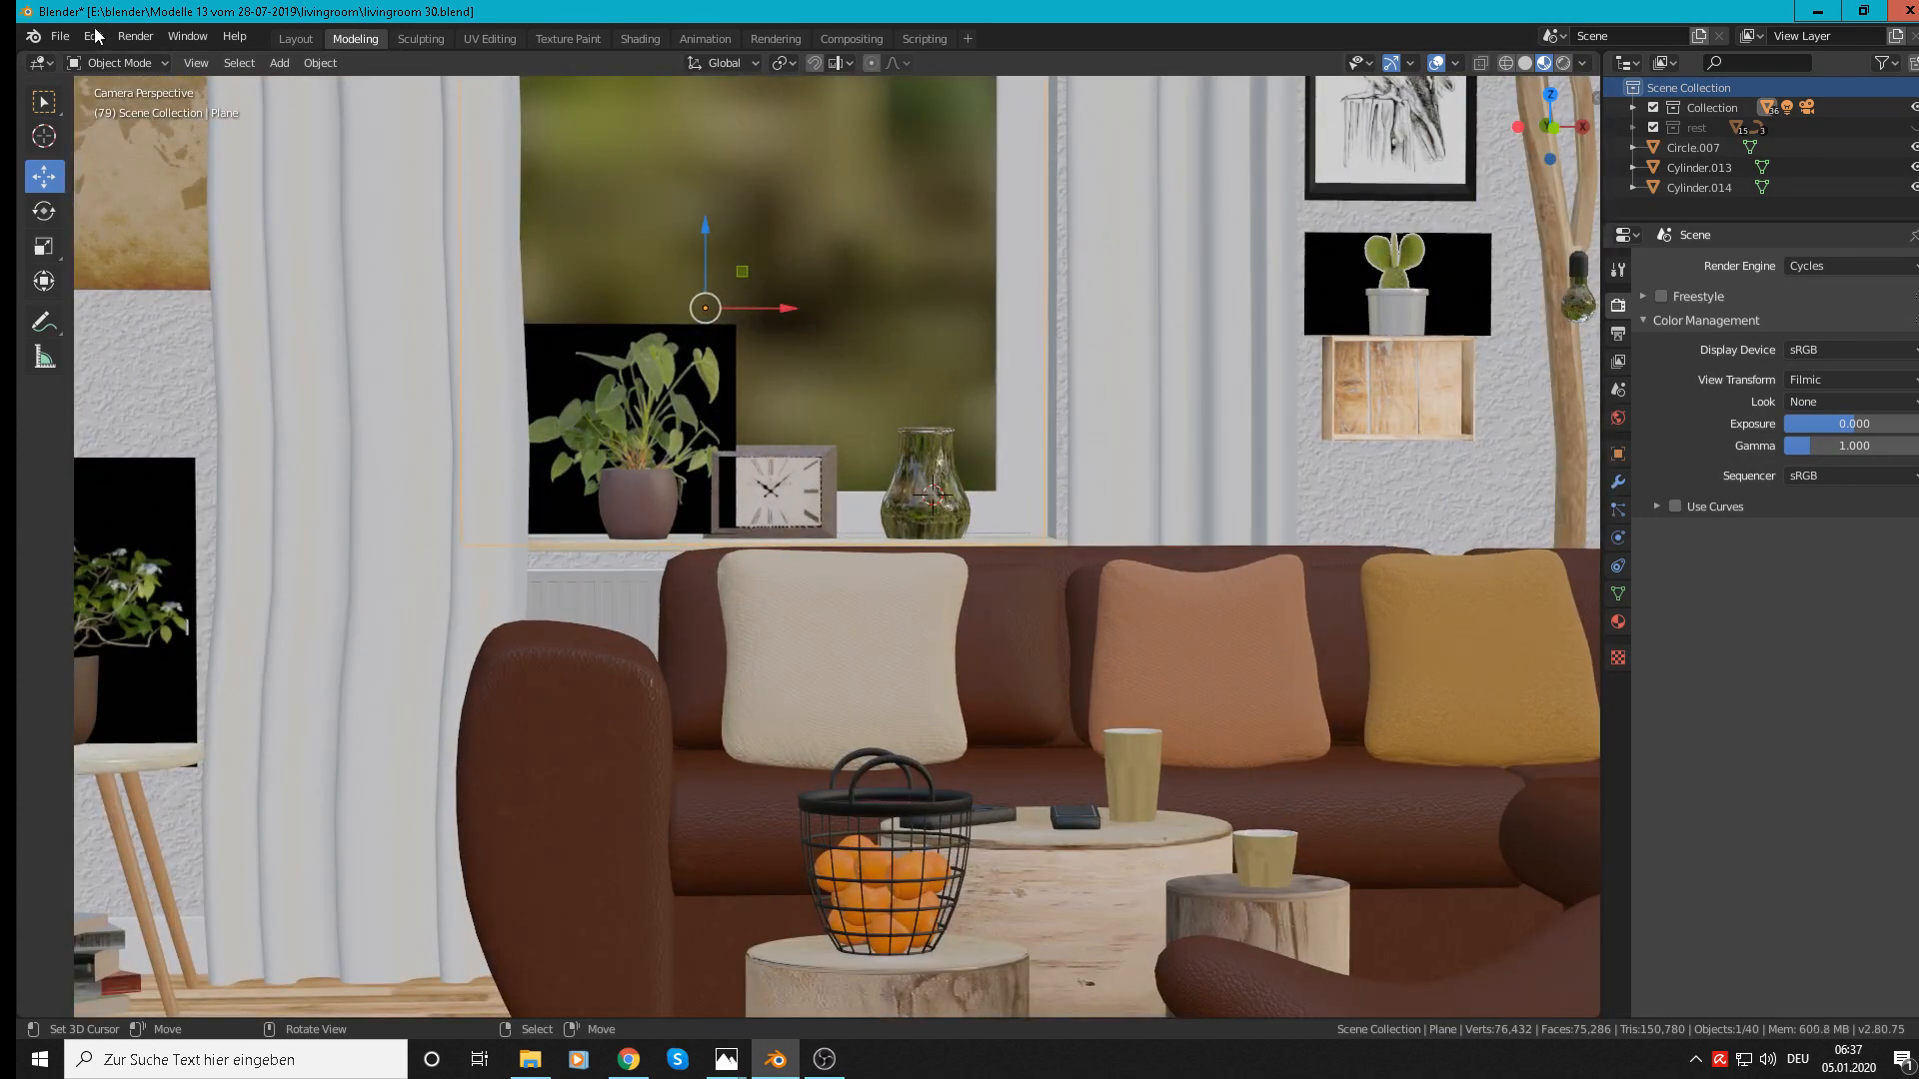
{"action": "left_click", "coordinate": [290, 63]}
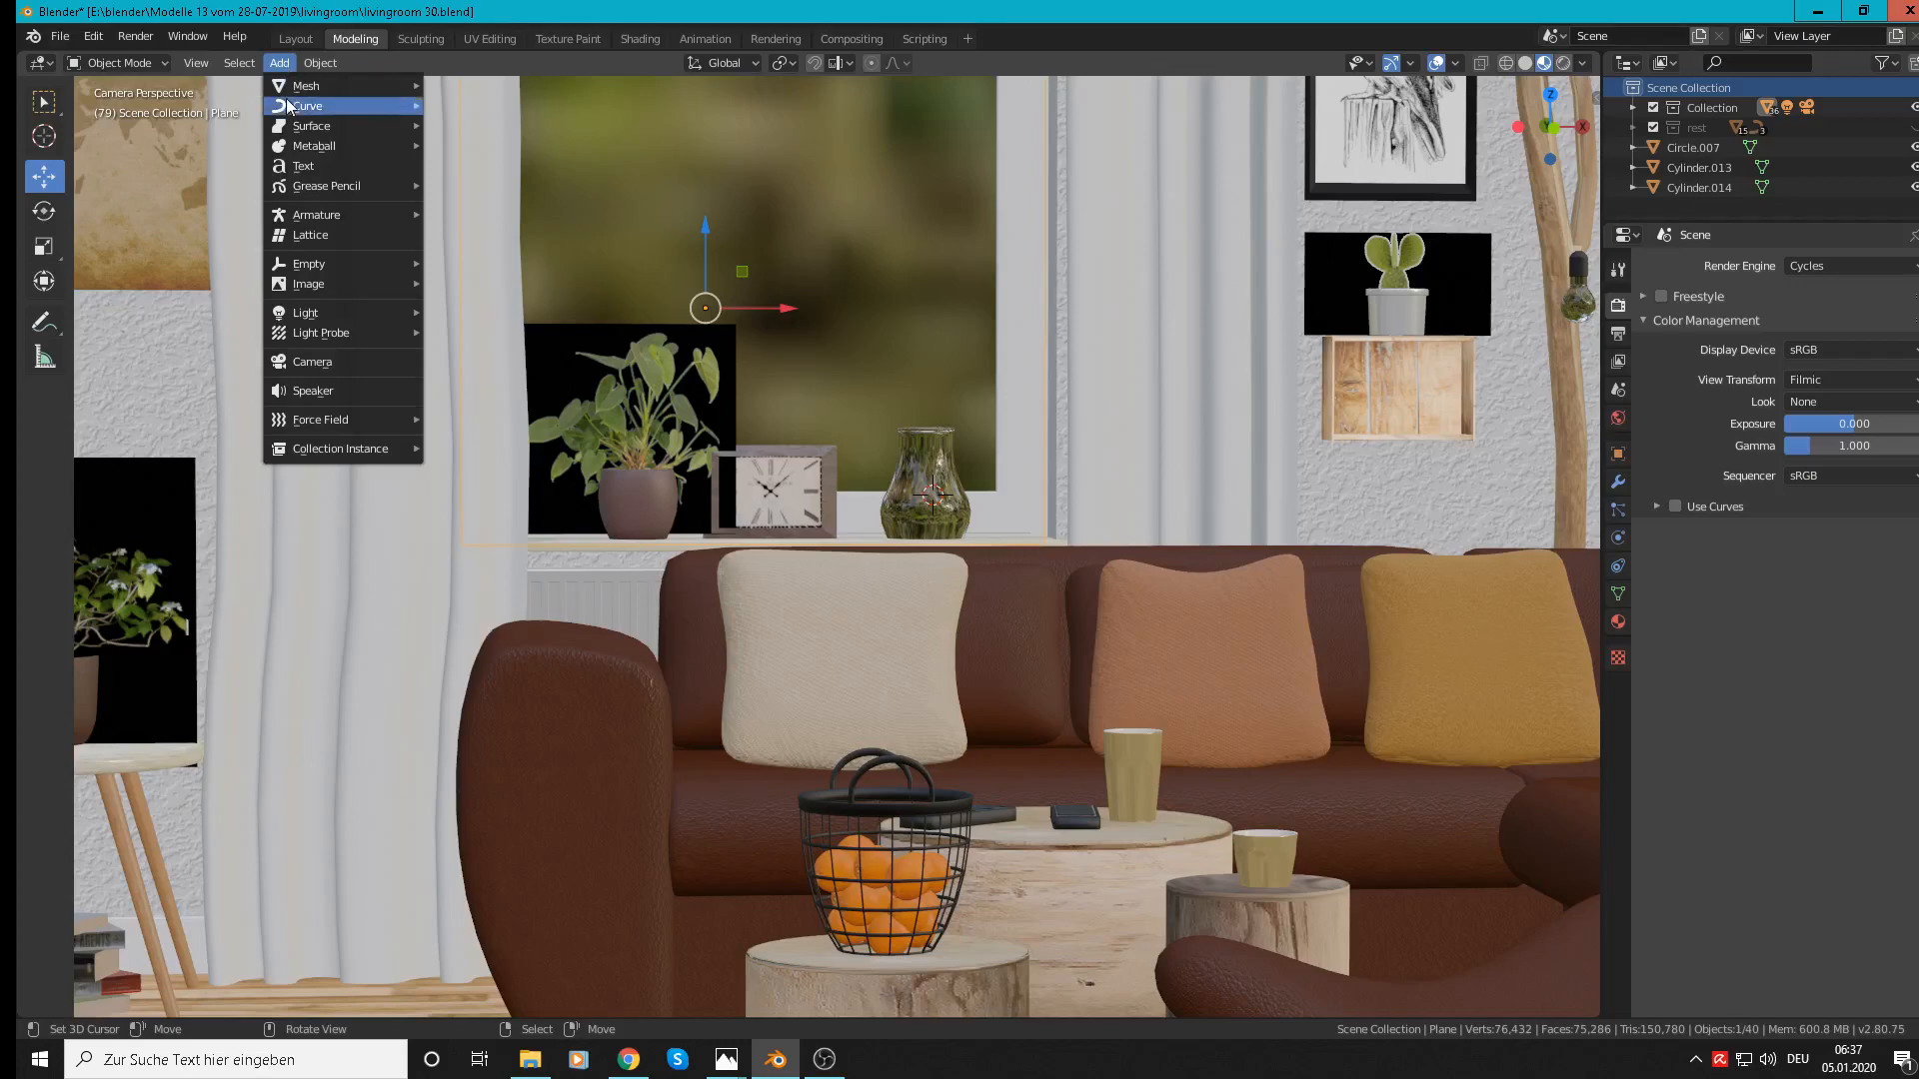
{"action": "mouse_move", "coordinate": [282, 310]}
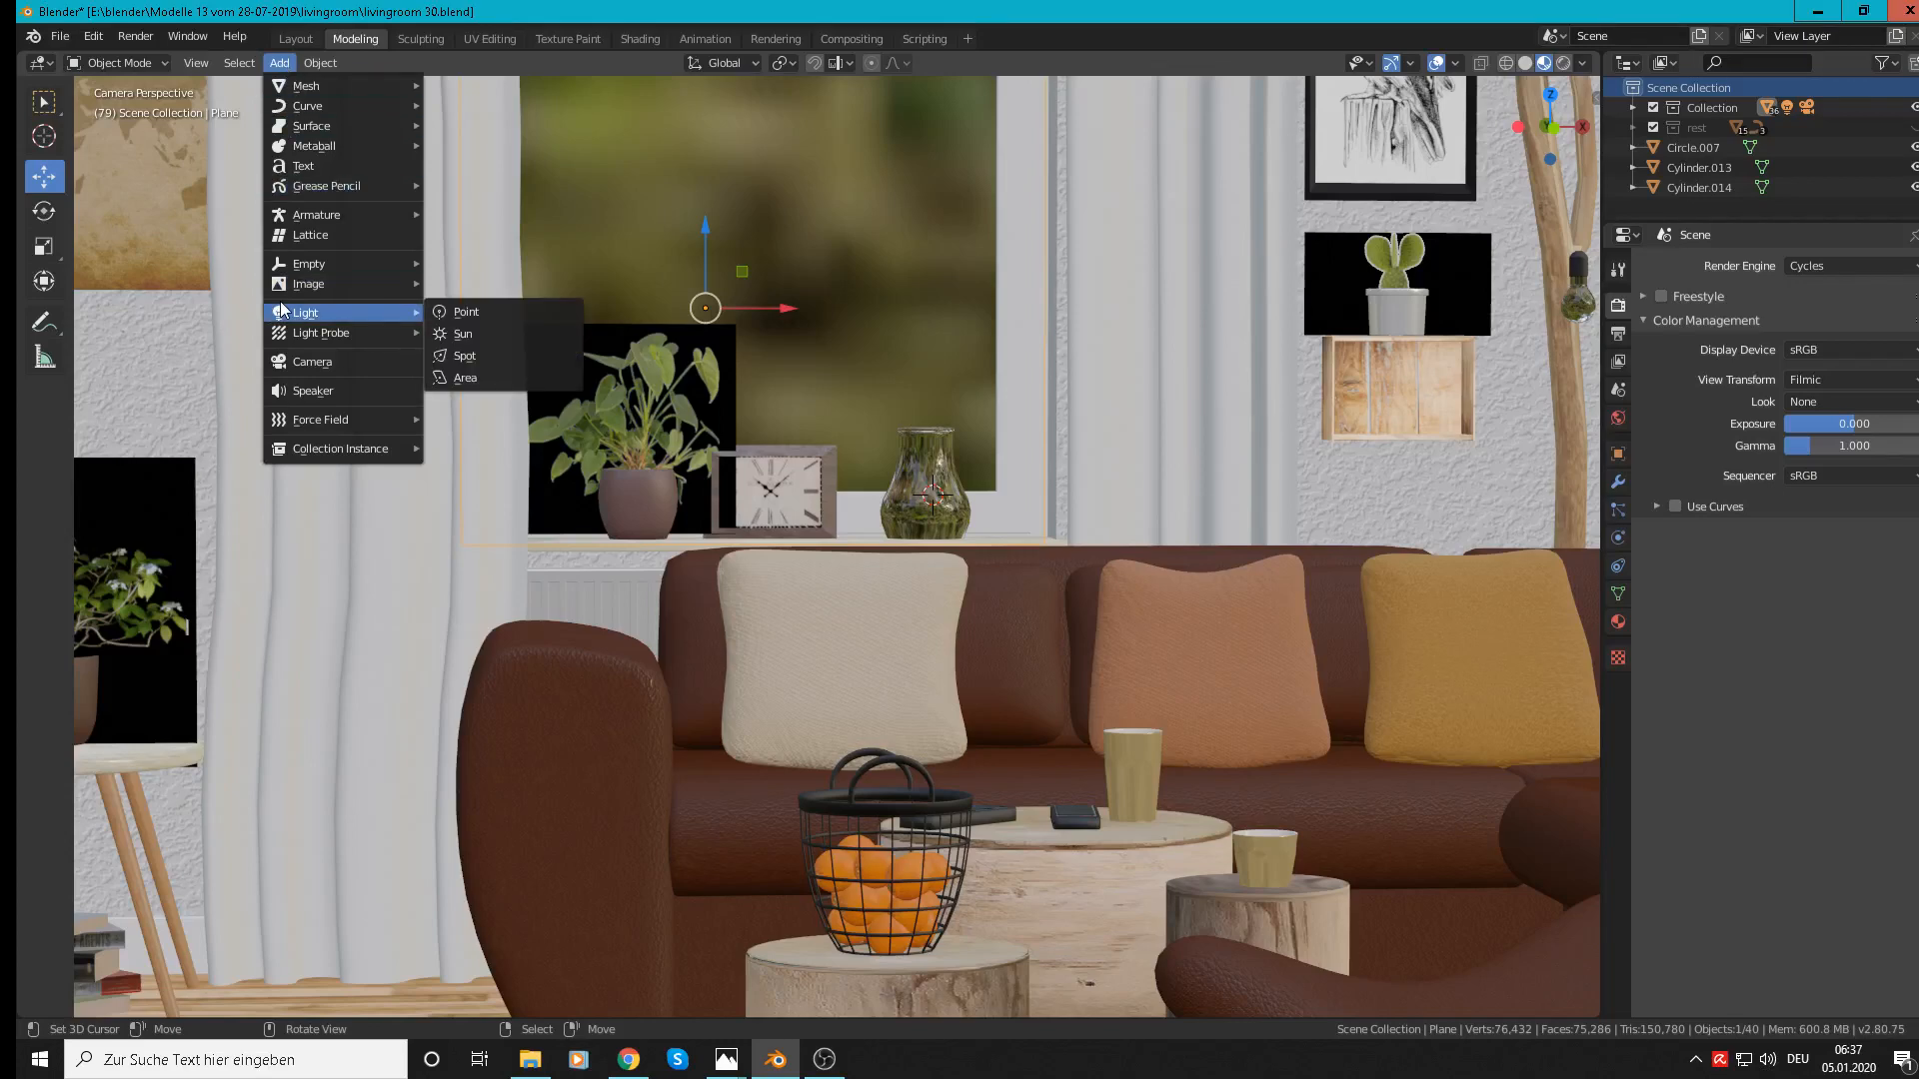
{"action": "left_click", "coordinate": [490, 314]}
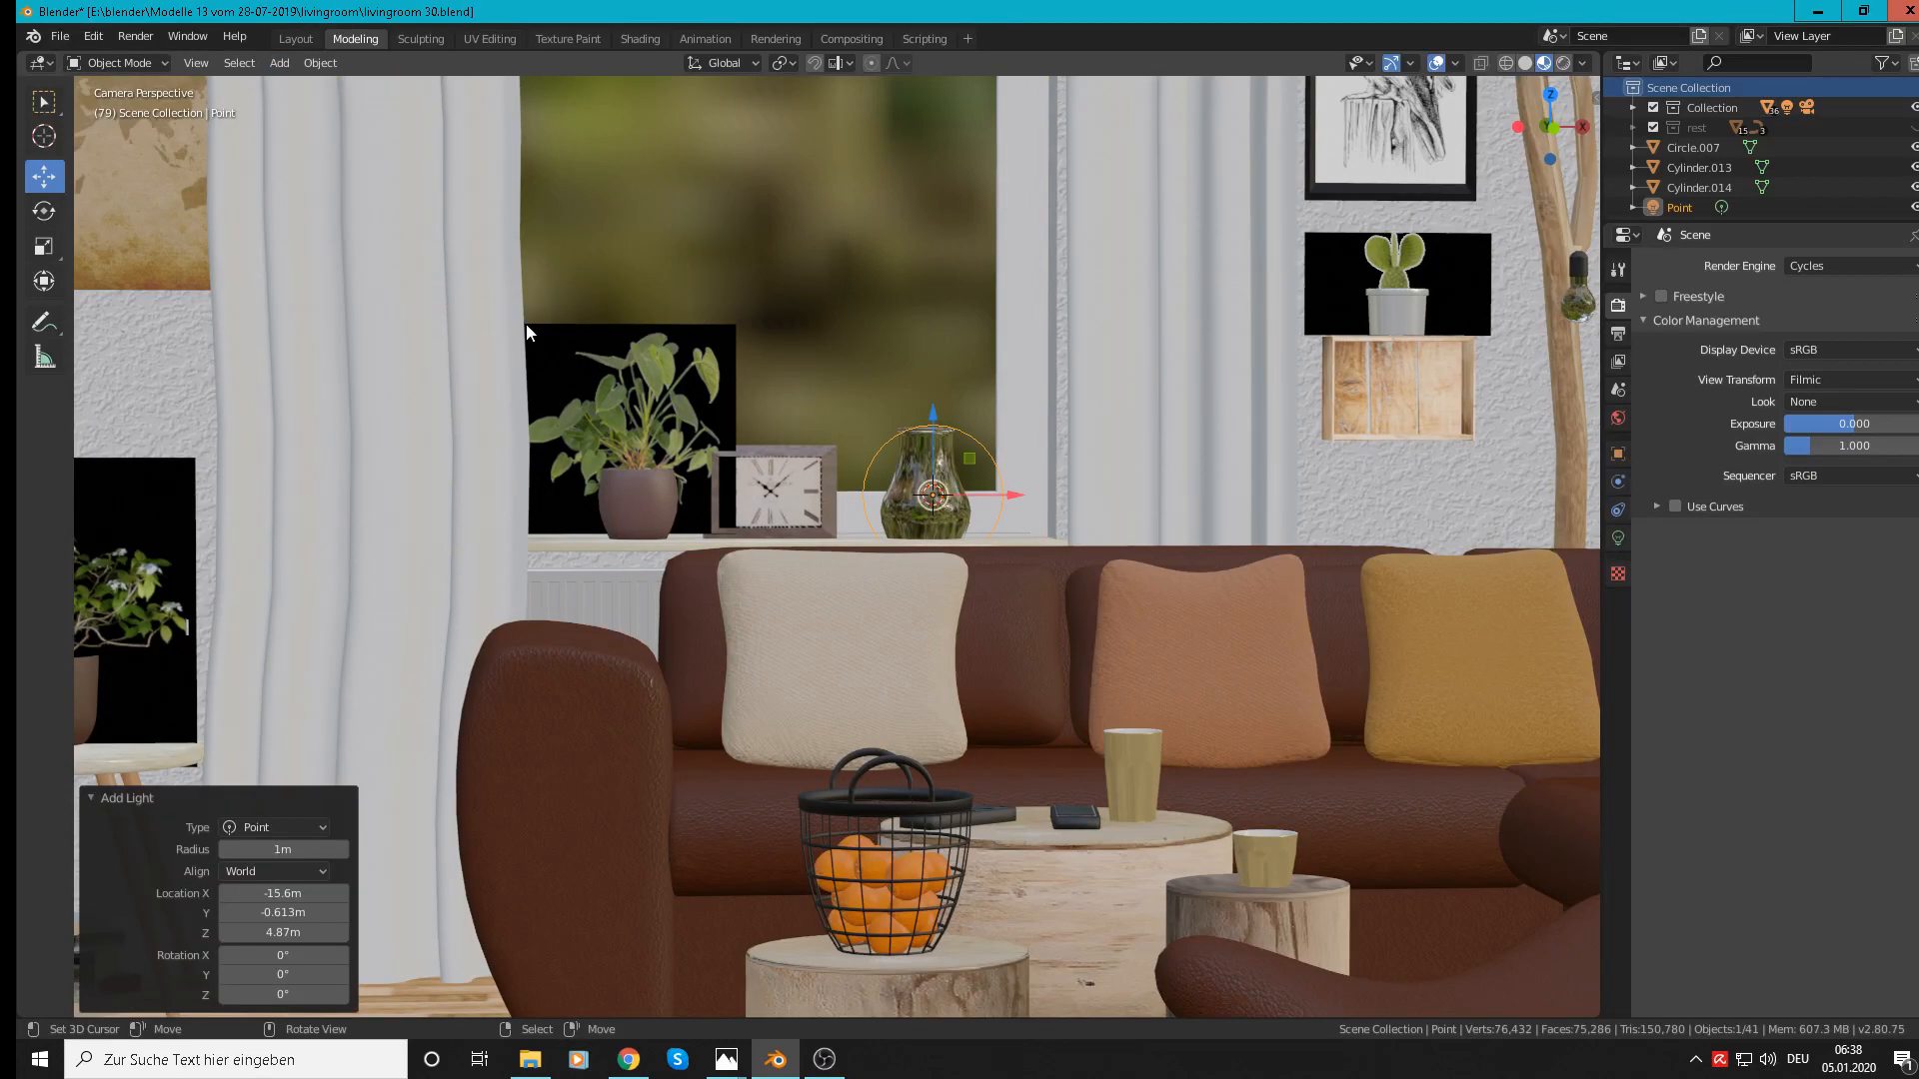
Step: In wireframe shading, move the point light about 0.153 m along Y into the glass vase
{"action": "middle_click_drag", "start_coordinate": [526, 322], "coordinate": [1014, 512]}
{"action": "left_click", "coordinate": [1506, 63]}
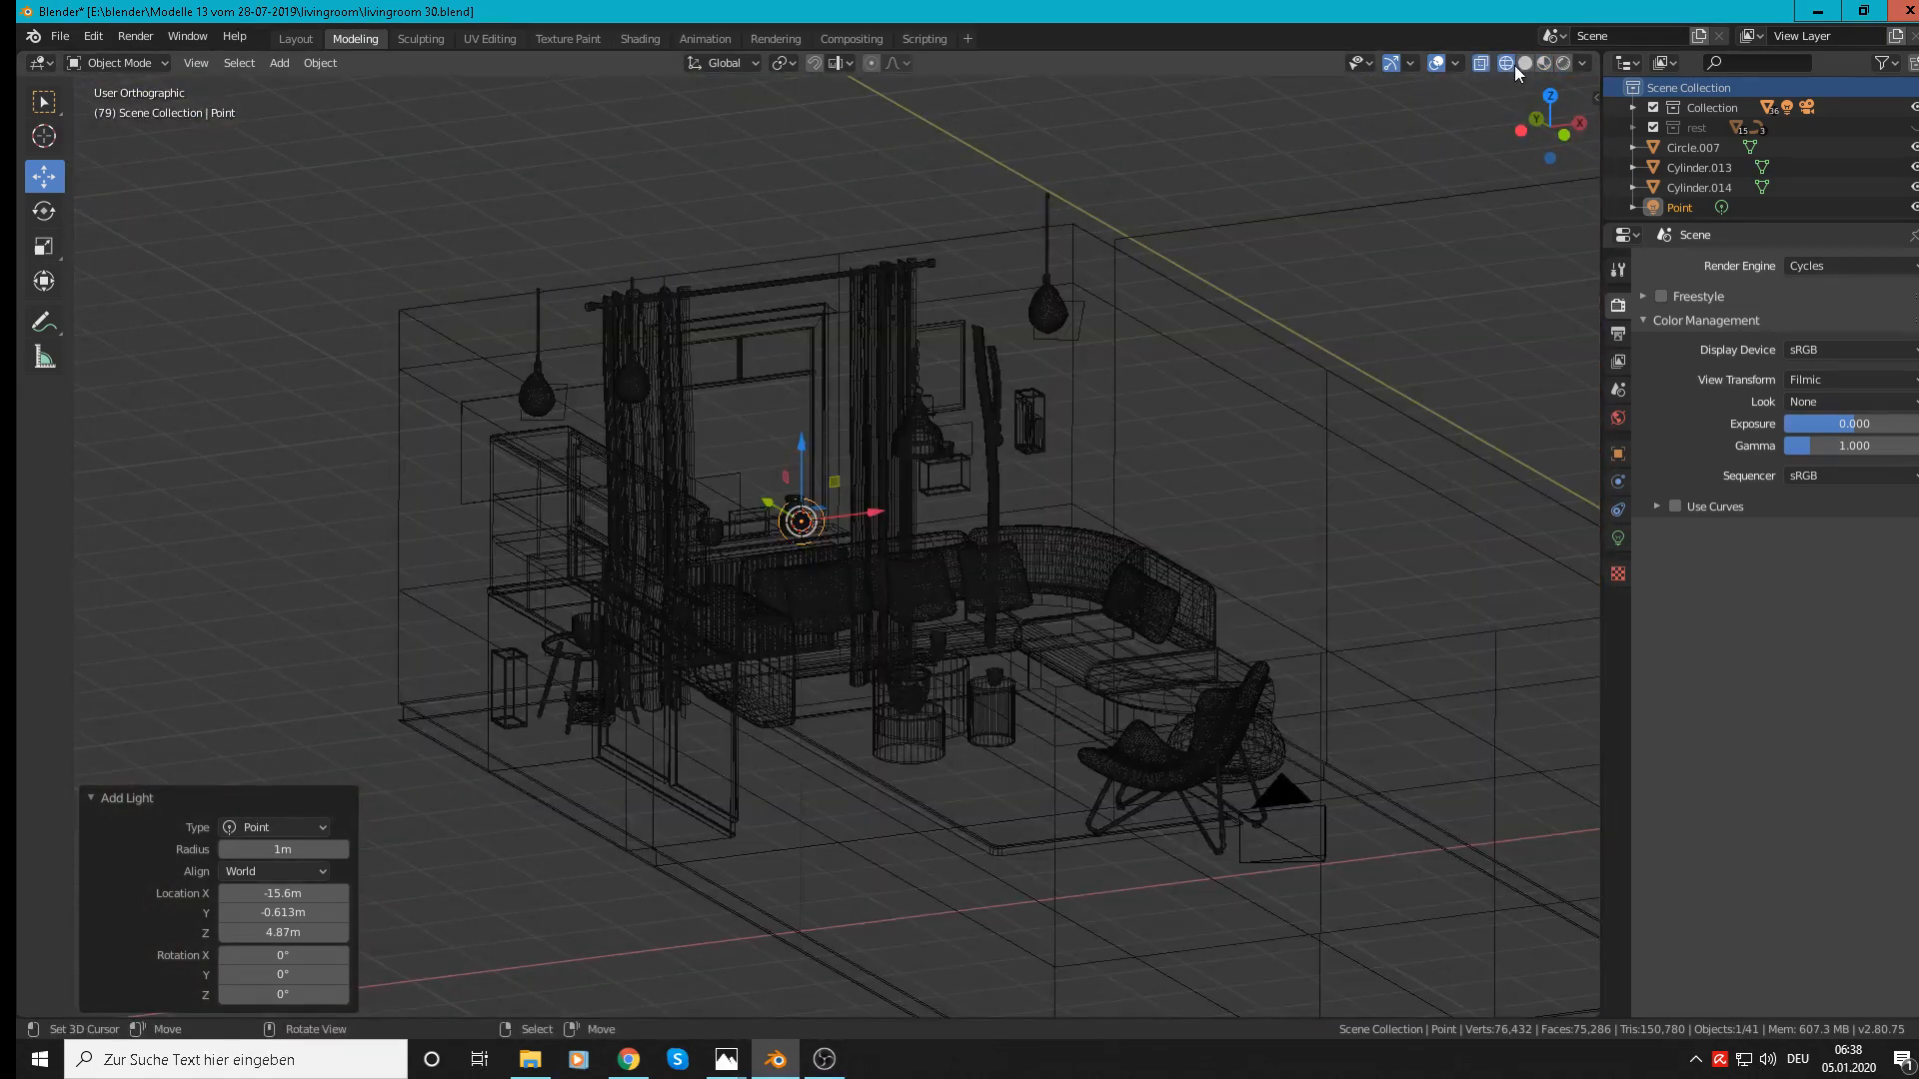
{"action": "scroll", "coordinate": [904, 488], "scroll_direction": "up", "scroll_amount": 3}
{"action": "middle_click_drag", "start_coordinate": [903, 488], "coordinate": [956, 568]}
{"action": "scroll", "coordinate": [640, 540], "scroll_direction": "up", "scroll_amount": 10}
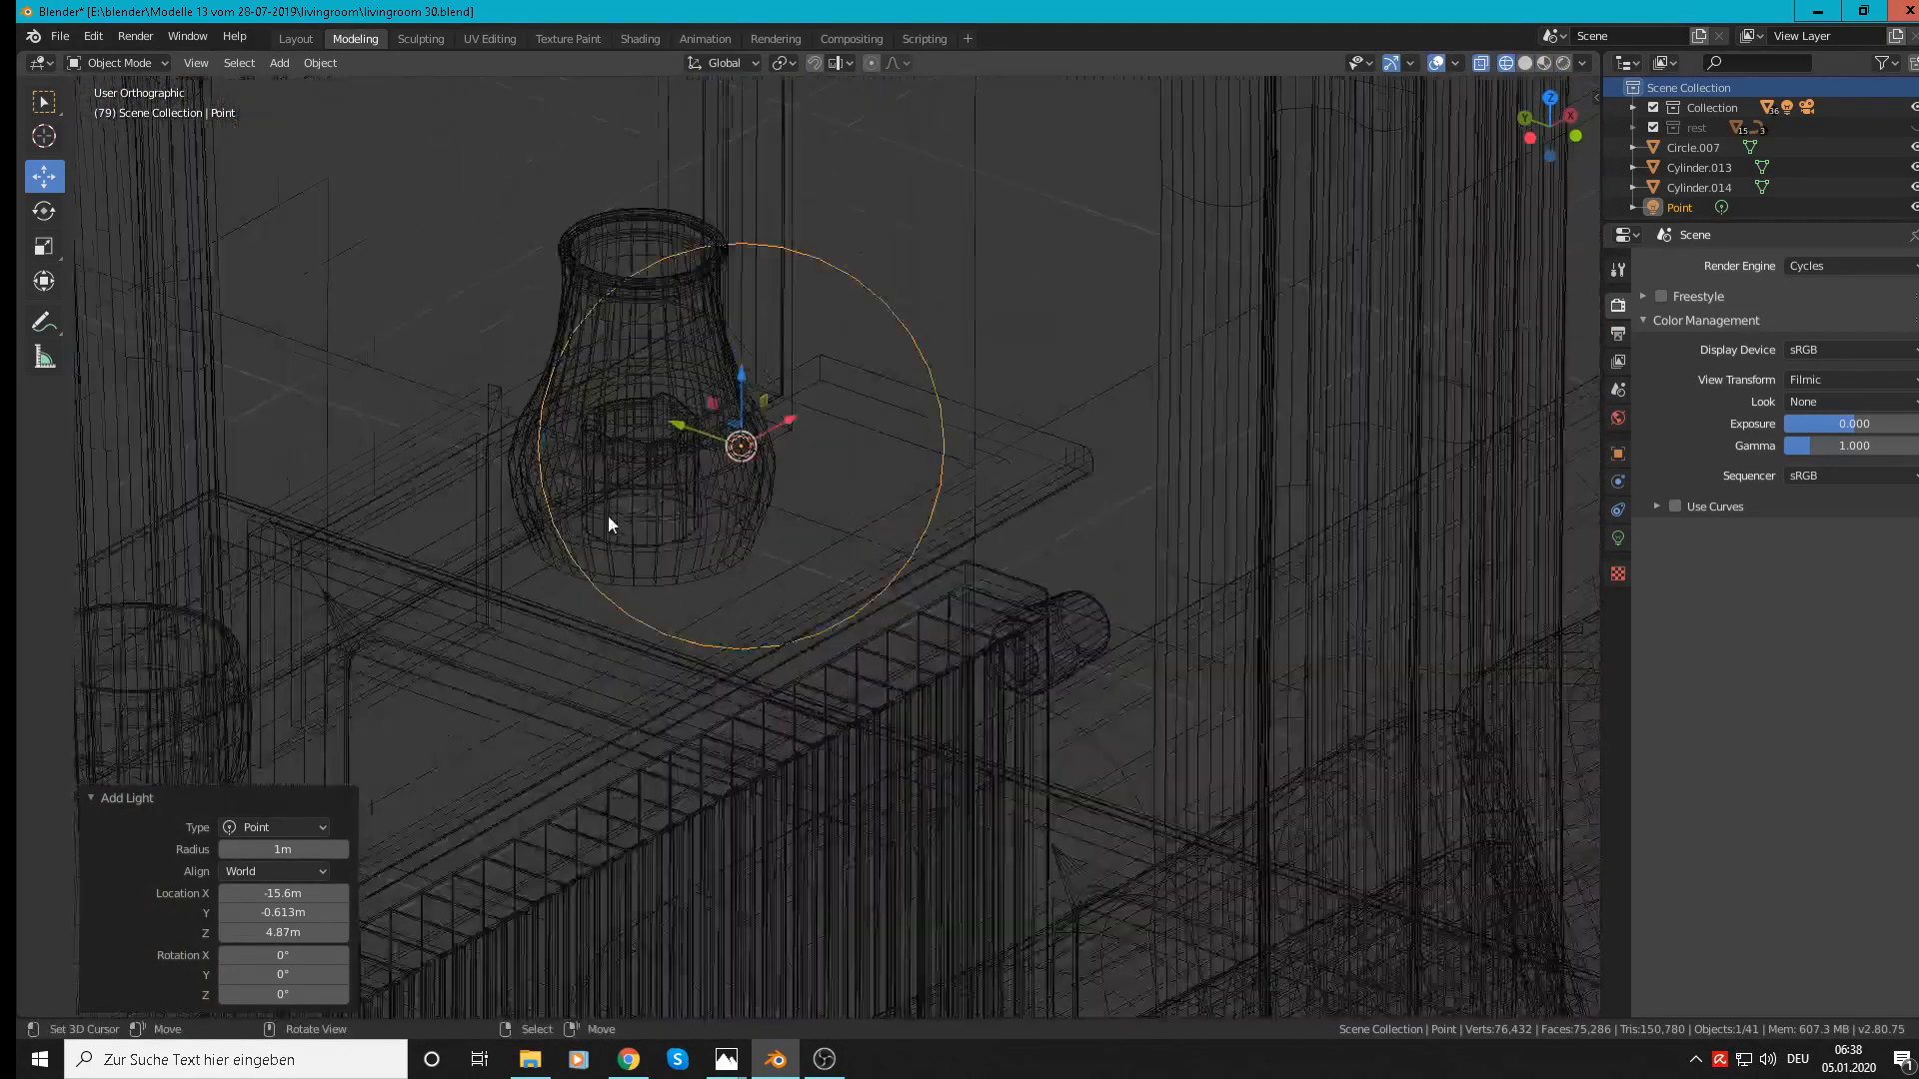
{"action": "left_click_drag", "start_coordinate": [704, 422], "coordinate": [585, 364]}
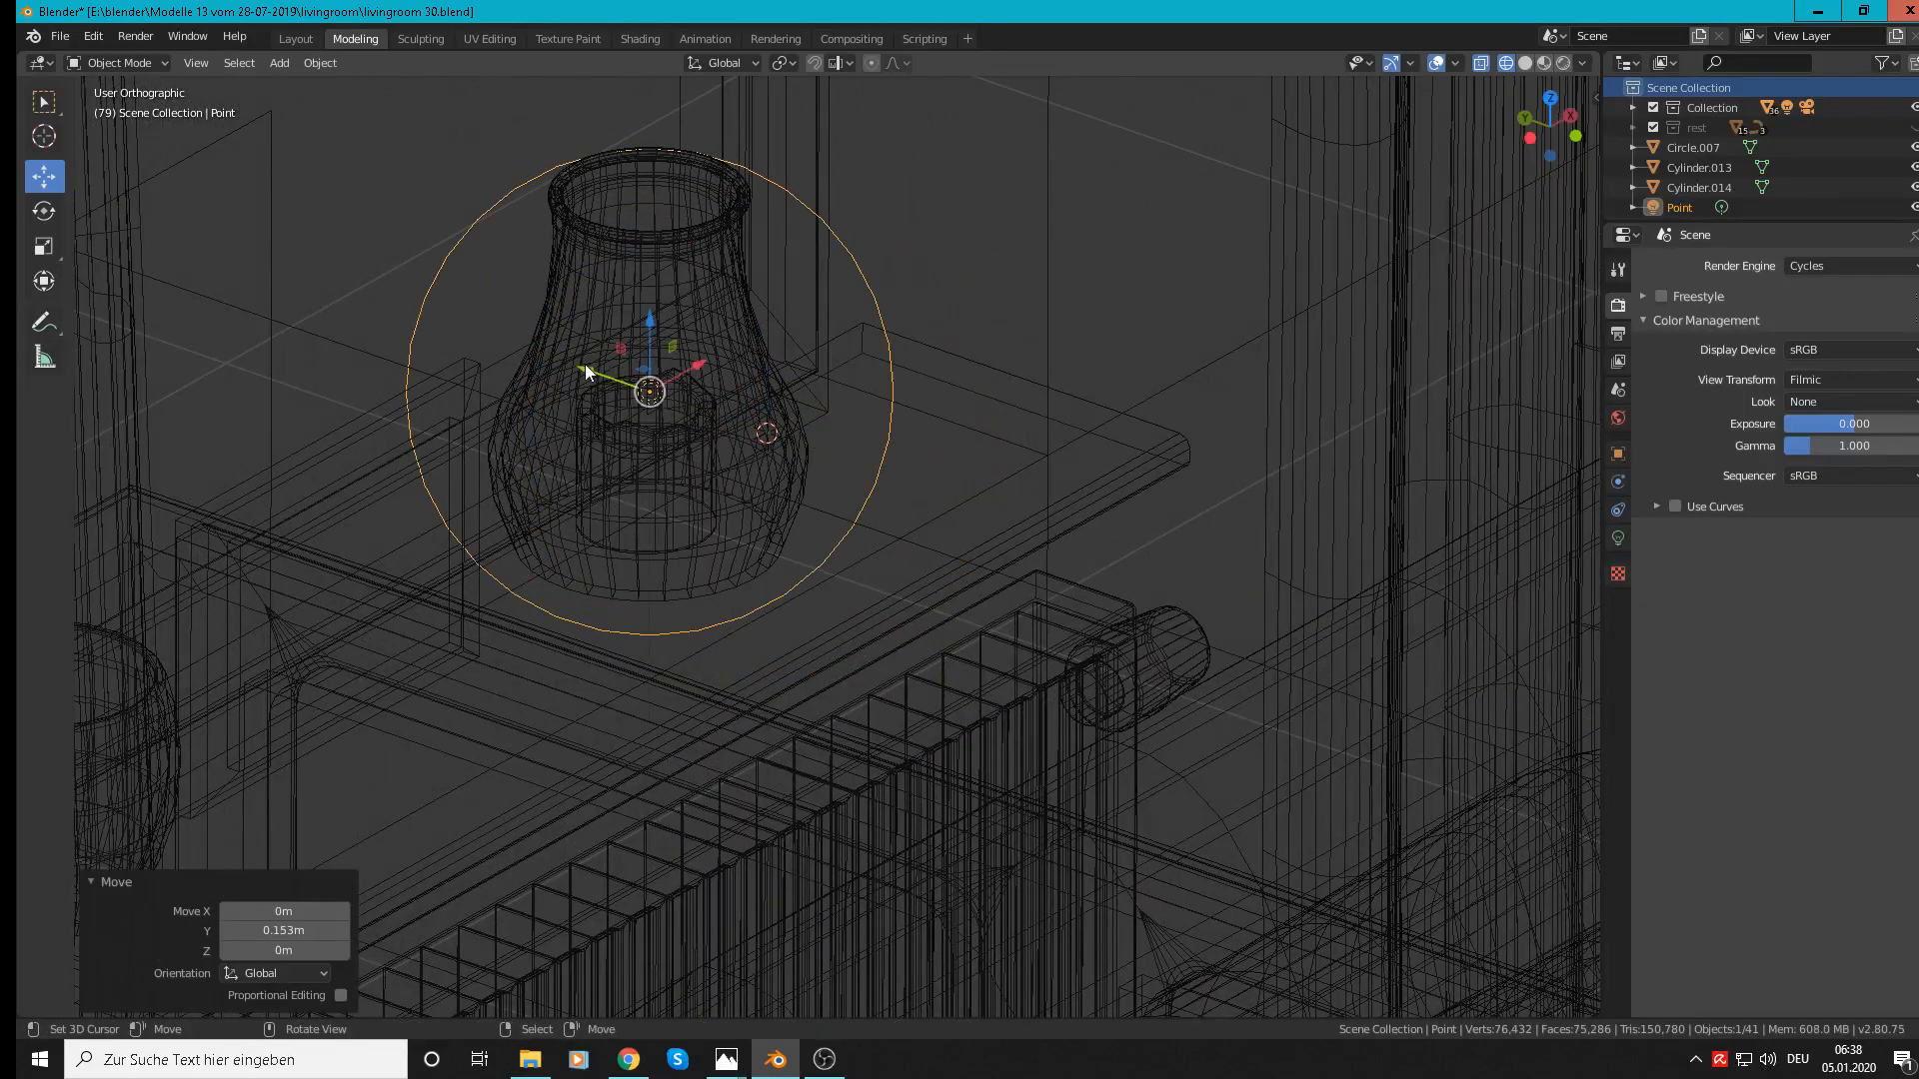
Step: Raise the point light slightly and shift it about -0.012 m along X to sit above the candle inside the vase
{"action": "middle_click_drag", "start_coordinate": [585, 364], "coordinate": [460, 373]}
{"action": "key", "text": "g"}
{"action": "key", "text": "z"}
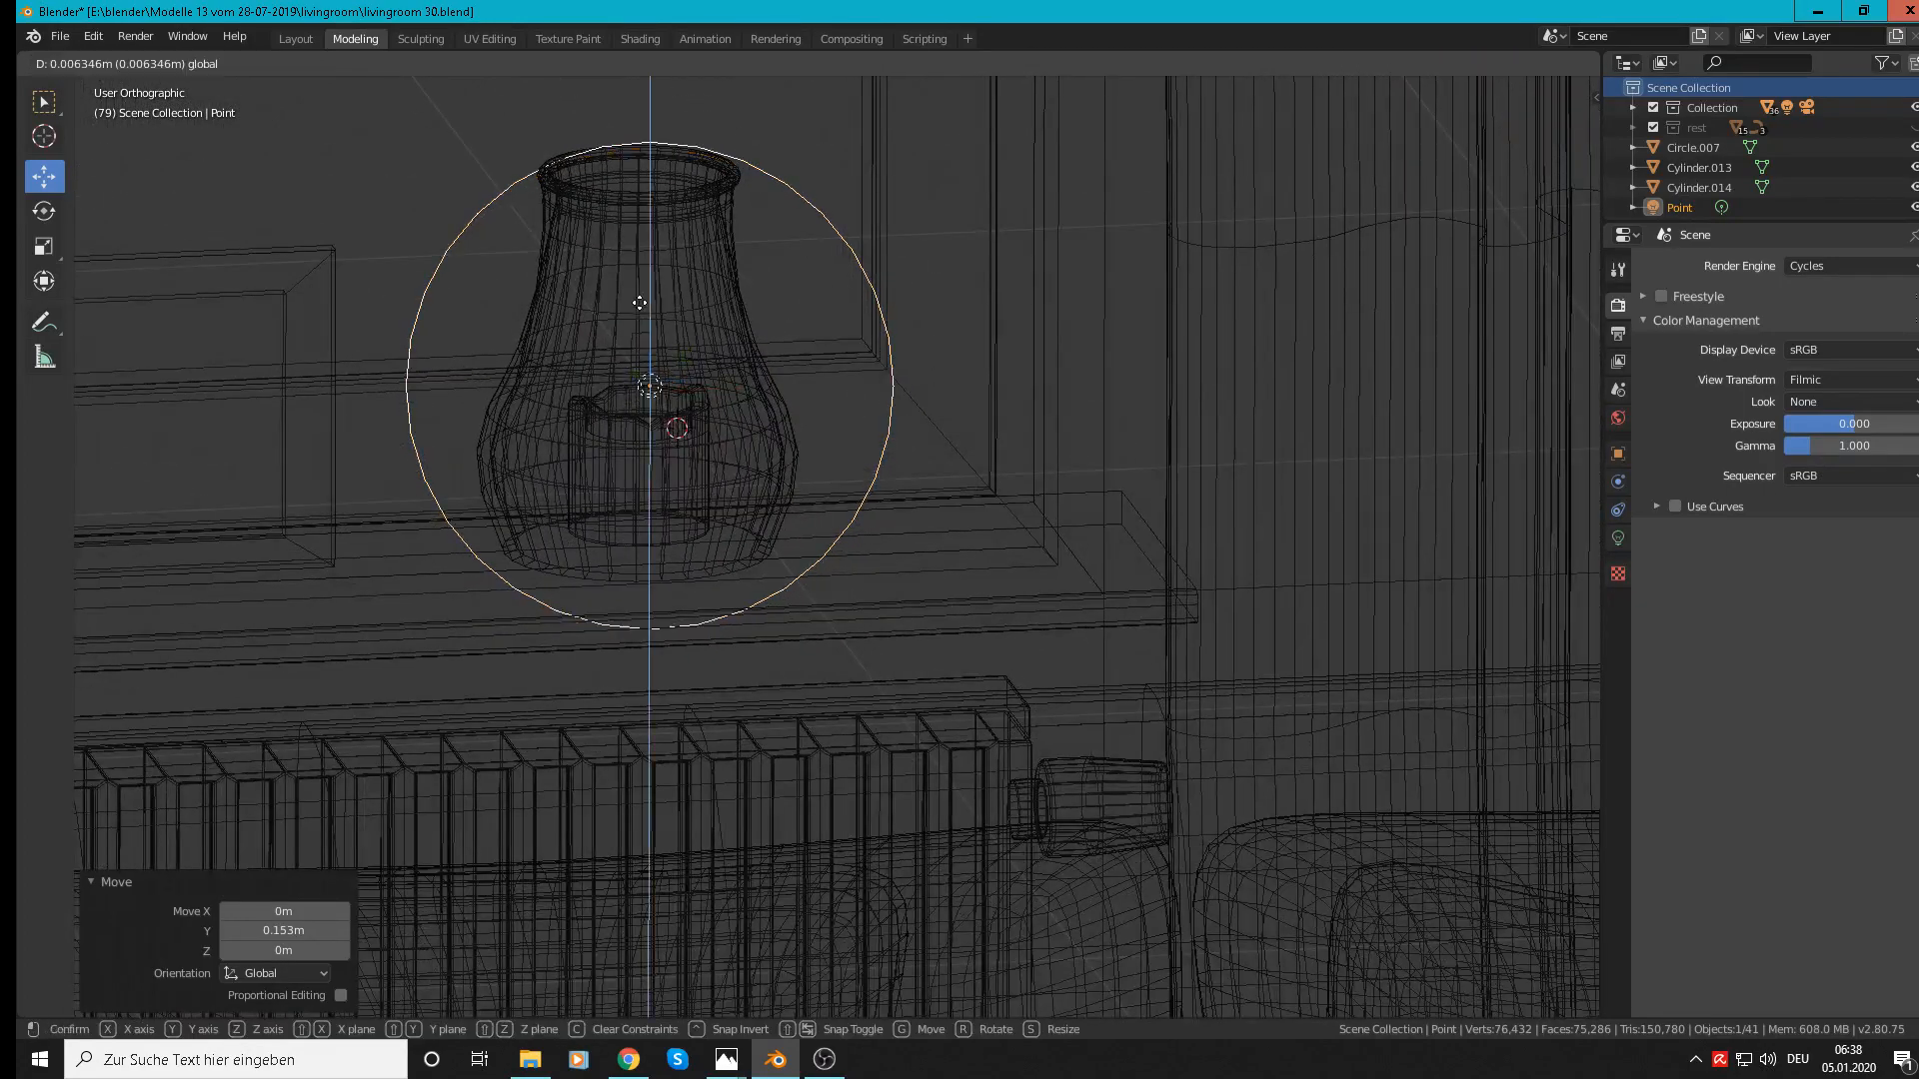
{"action": "left_click", "coordinate": [634, 303]}
{"action": "middle_click_drag", "start_coordinate": [634, 303], "coordinate": [705, 413]}
{"action": "left_click_drag", "start_coordinate": [708, 350], "coordinate": [701, 361]}
{"action": "middle_click_drag", "start_coordinate": [701, 362], "coordinate": [718, 397]}
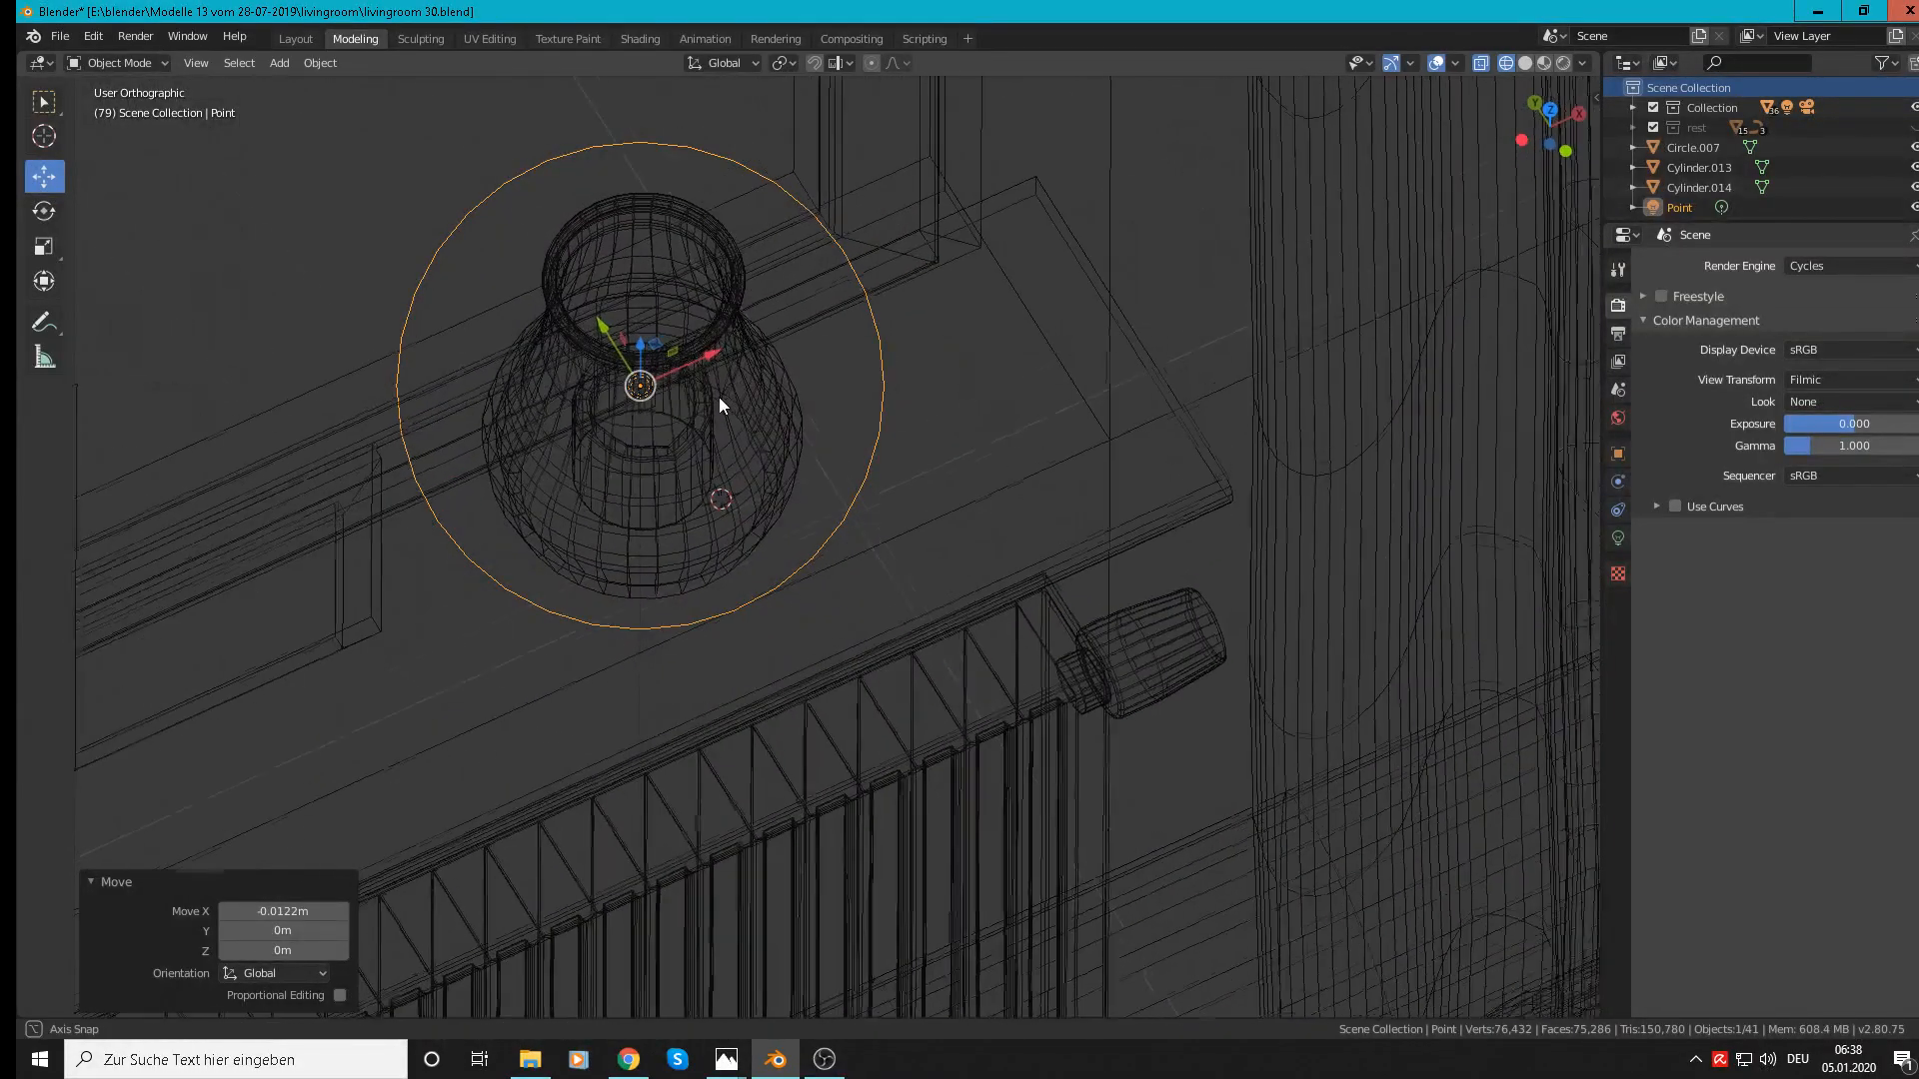
Step: Rename the point light as candellight
{"action": "double_click", "coordinate": [1672, 207]}
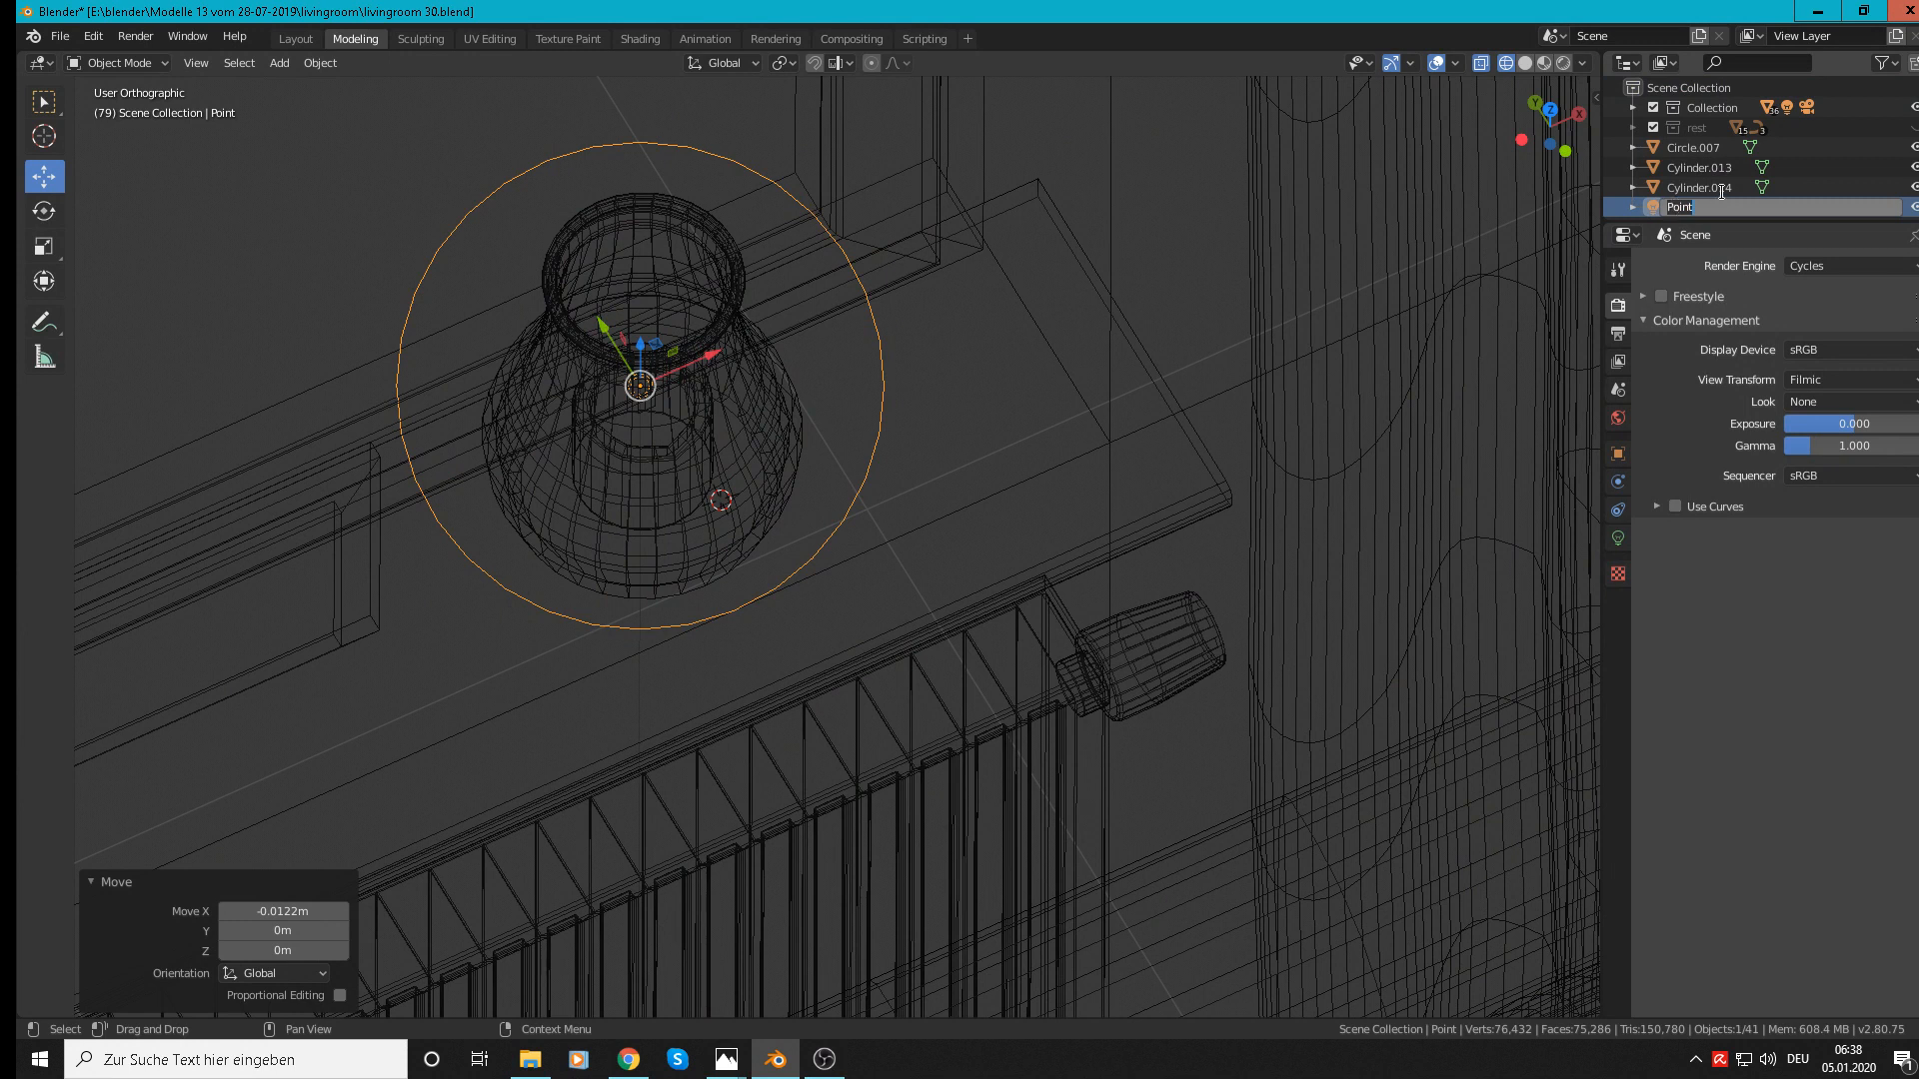
{"action": "type", "text": "candellight"}
{"action": "key", "text": "Return"}
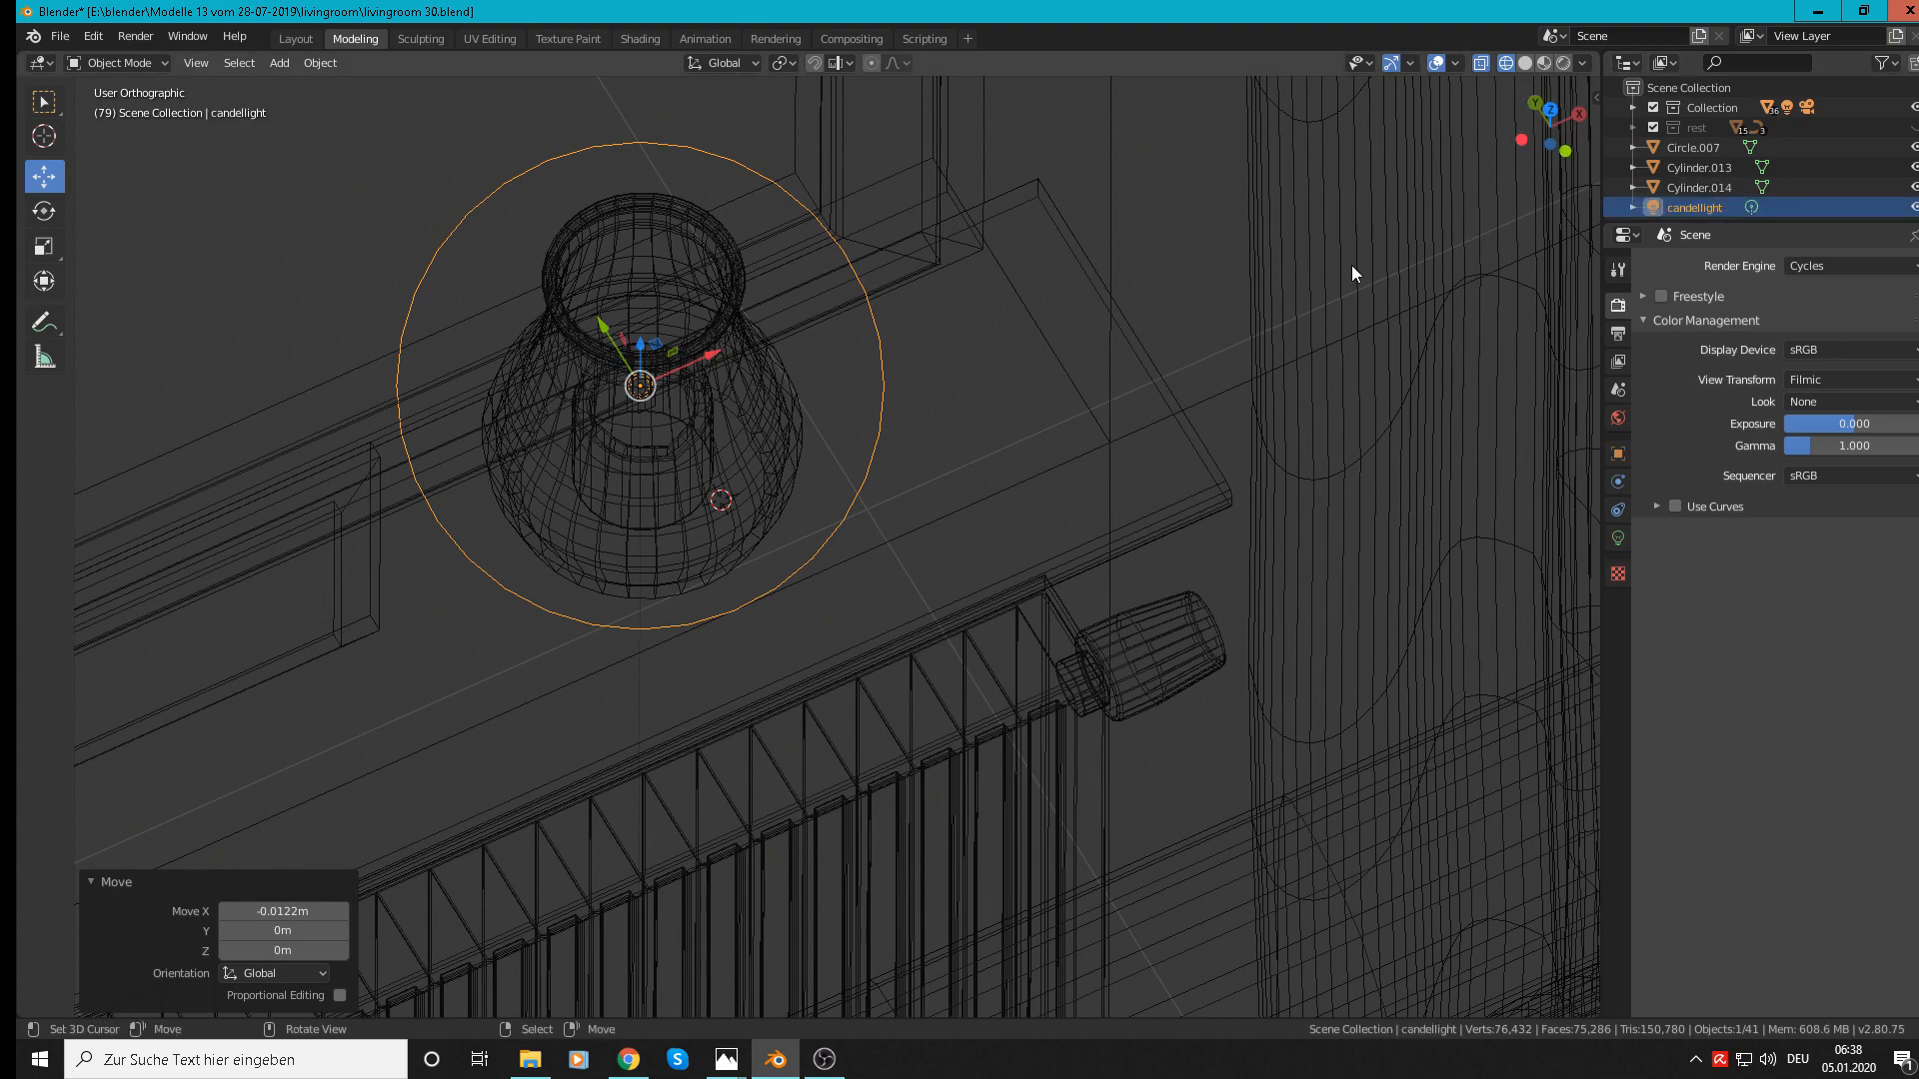
Step: Duplicate the candle light and move the copy near the bulb on the wooden branch, raising it about 0.544 m
{"action": "scroll", "coordinate": [860, 435], "scroll_direction": "down", "scroll_amount": 6}
{"action": "middle_click_drag", "start_coordinate": [1012, 534], "coordinate": [986, 471]}
{"action": "scroll", "coordinate": [986, 471], "scroll_direction": "down", "scroll_amount": 3}
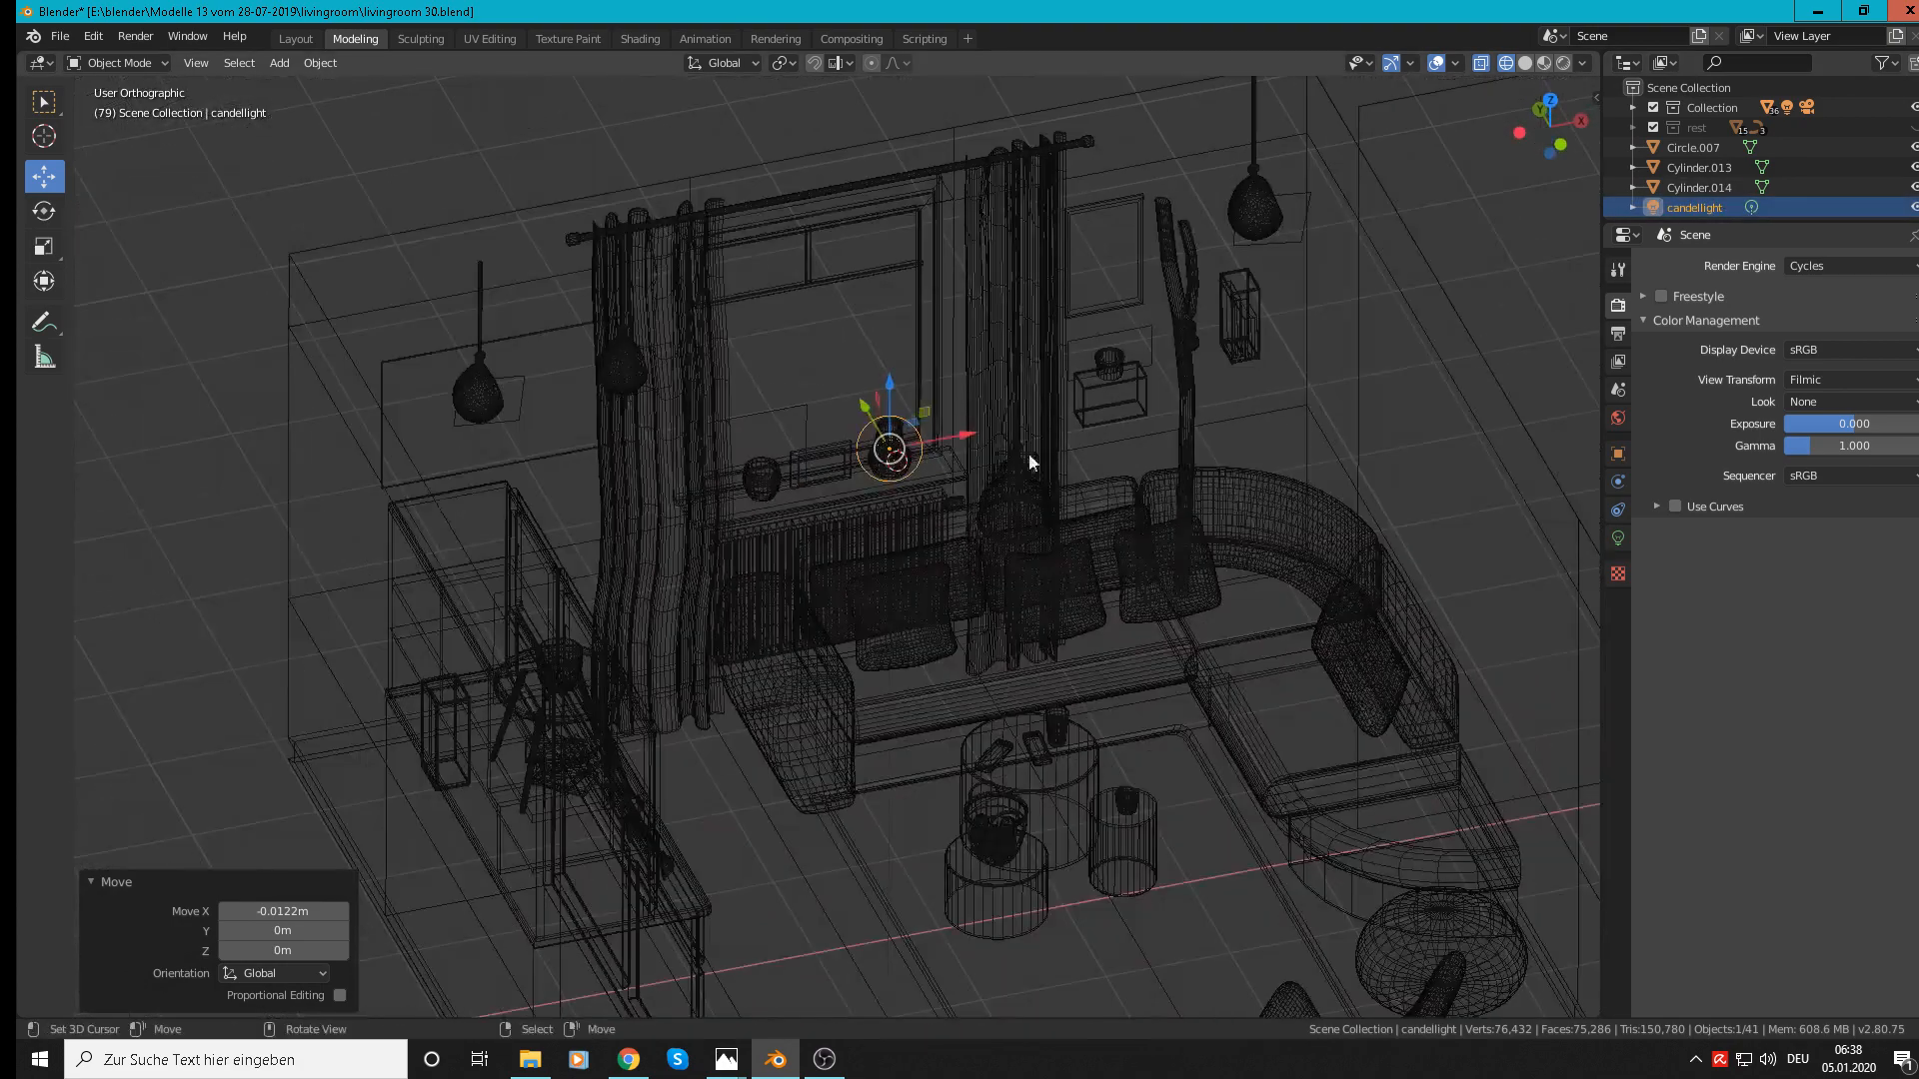
{"action": "scroll", "coordinate": [1028, 453], "scroll_direction": "up", "scroll_amount": 1}
{"action": "scroll", "coordinate": [957, 461], "scroll_direction": "up", "scroll_amount": 1}
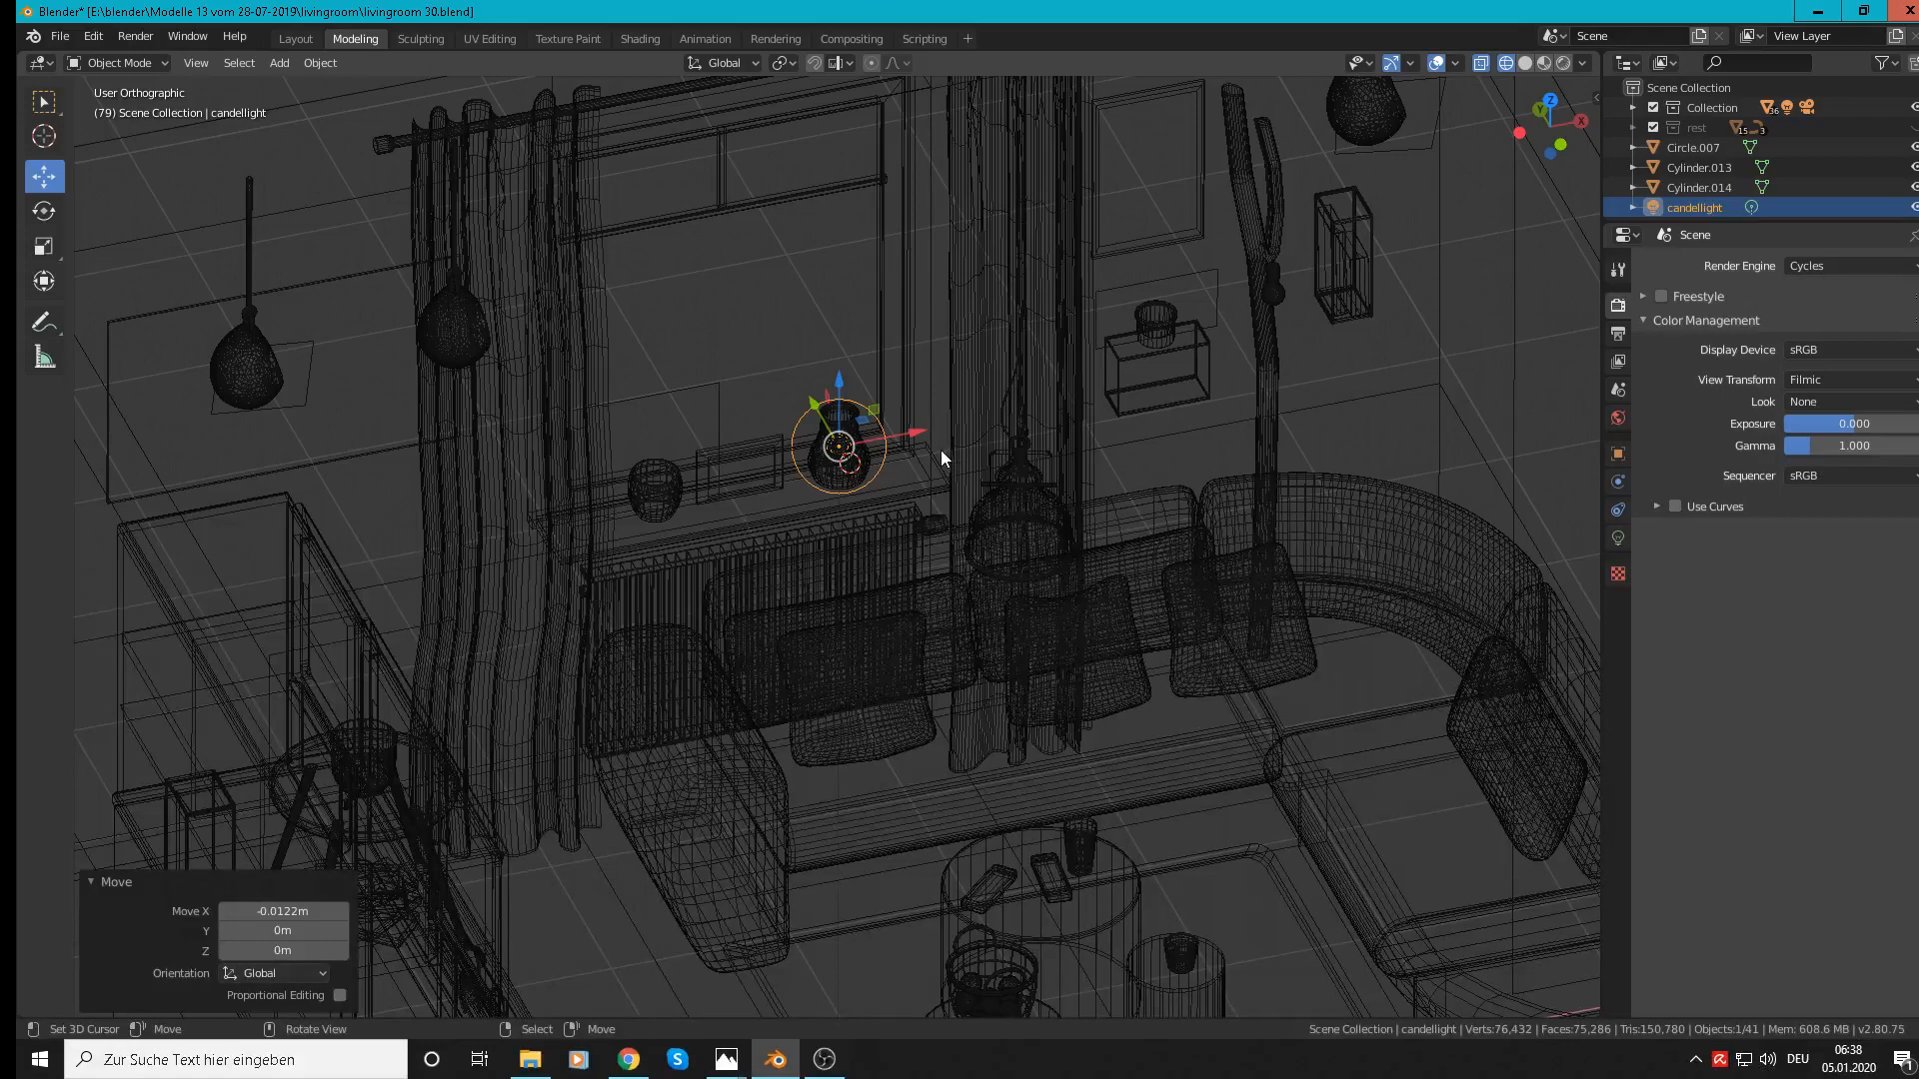
{"action": "key", "text": "shift+d"}
{"action": "right_click", "coordinate": [940, 449]}
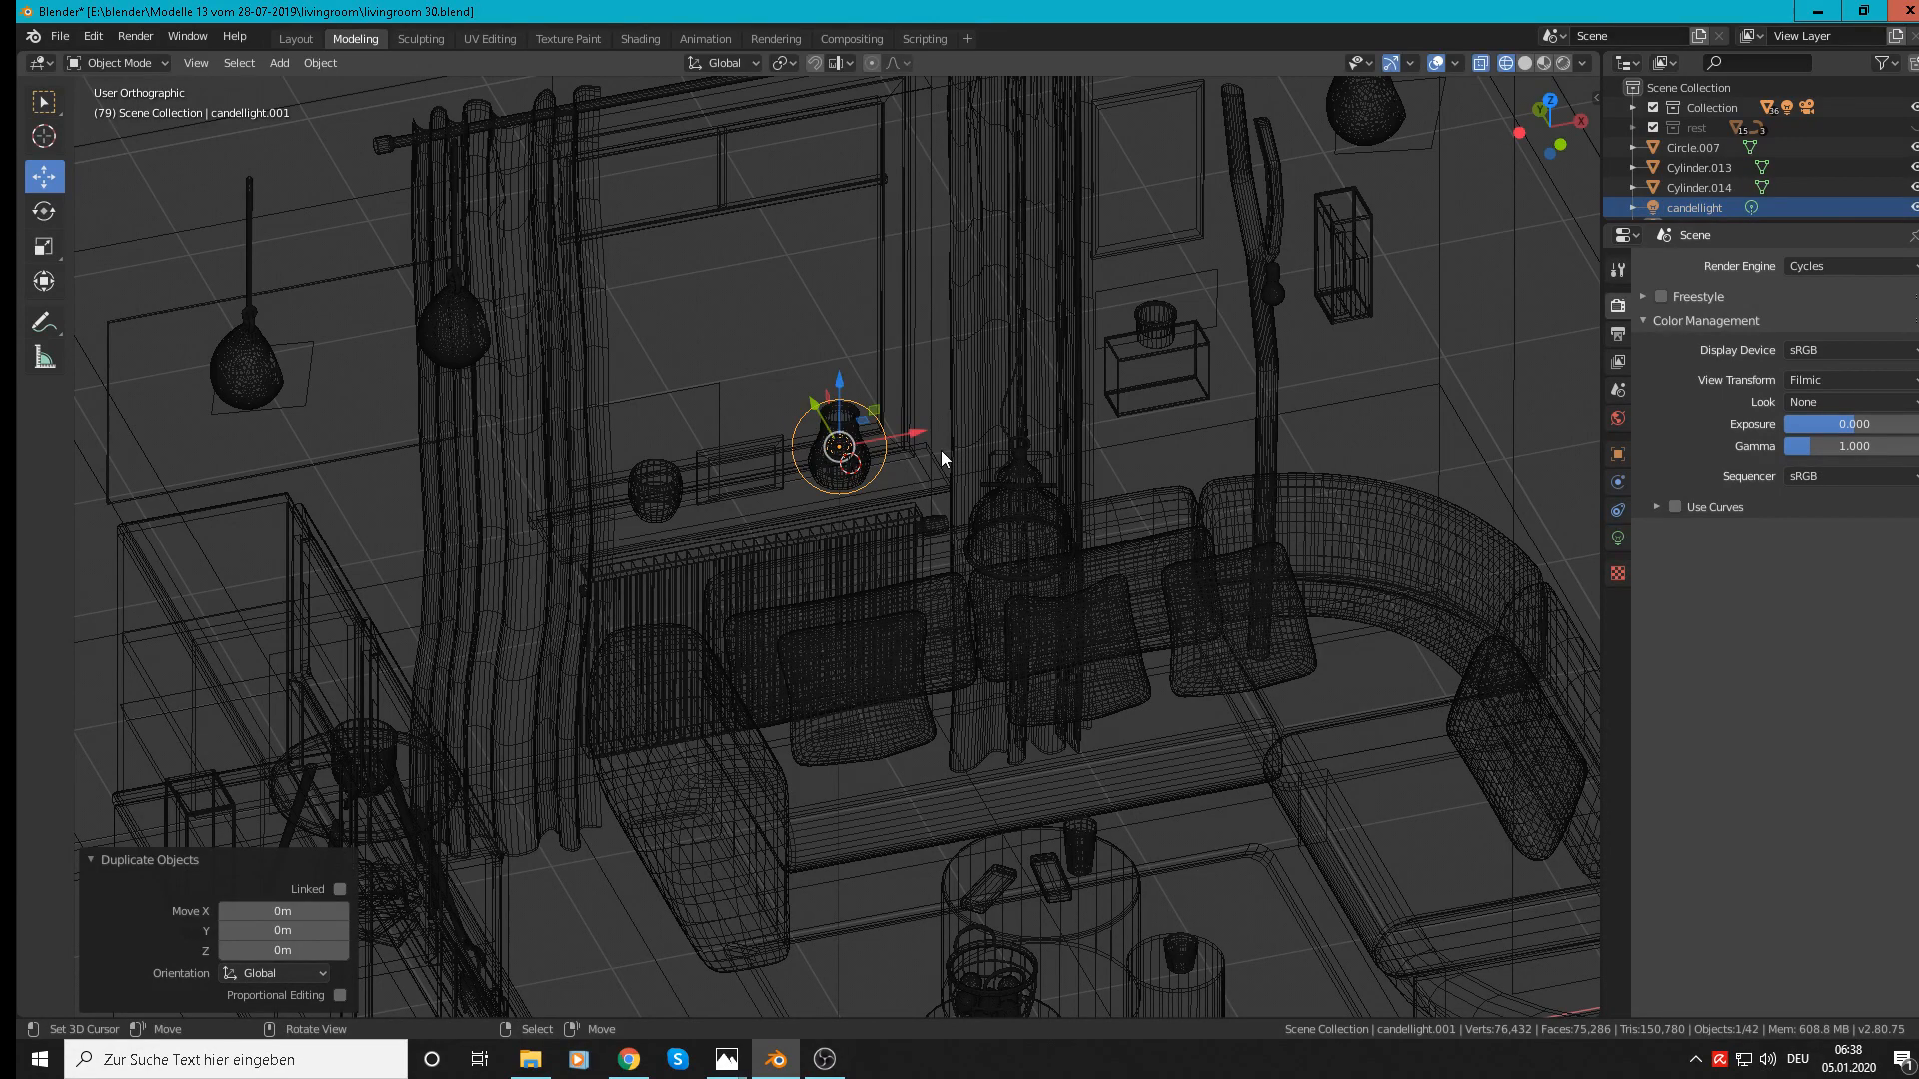
{"action": "key", "text": "g"}
{"action": "left_click", "coordinate": [1322, 302]}
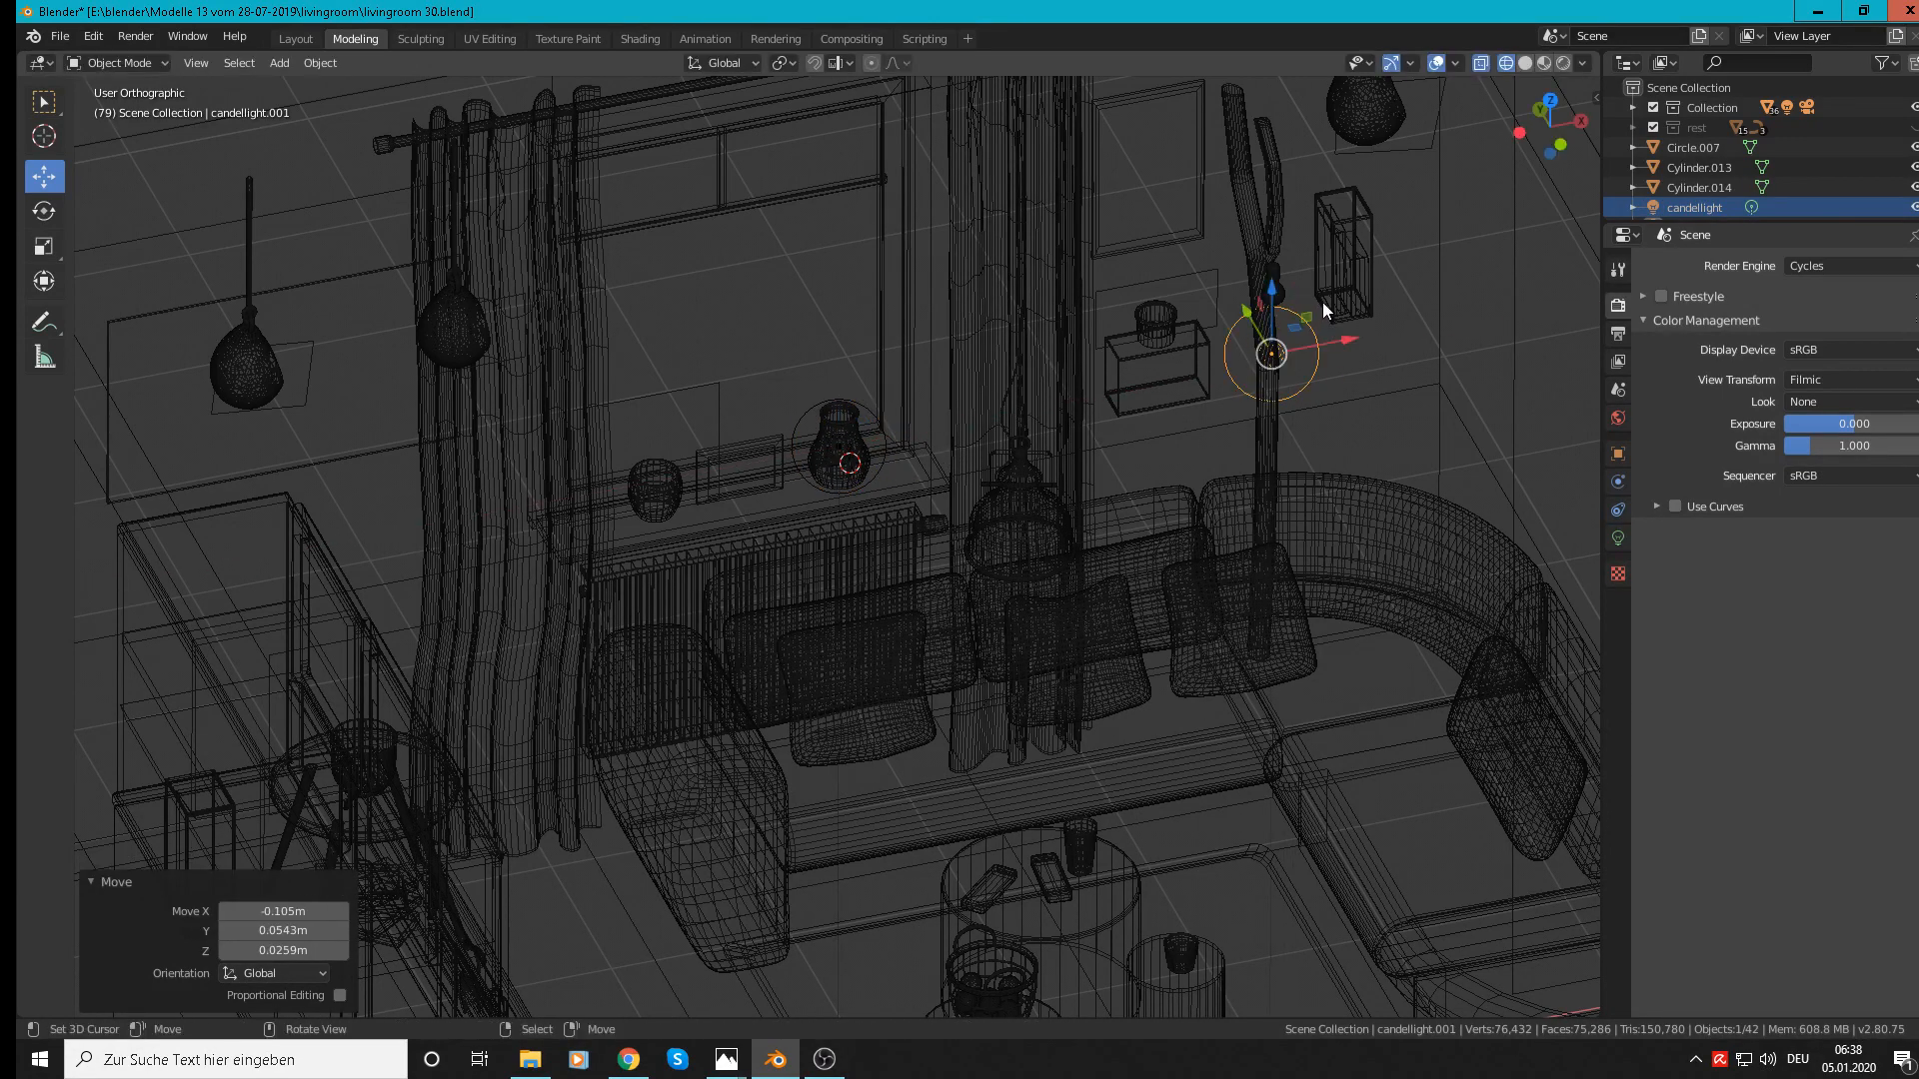
{"action": "middle_click_drag", "start_coordinate": [1275, 234], "coordinate": [1357, 278]}
{"action": "left_click_drag", "start_coordinate": [1208, 339], "coordinate": [1336, 214]}
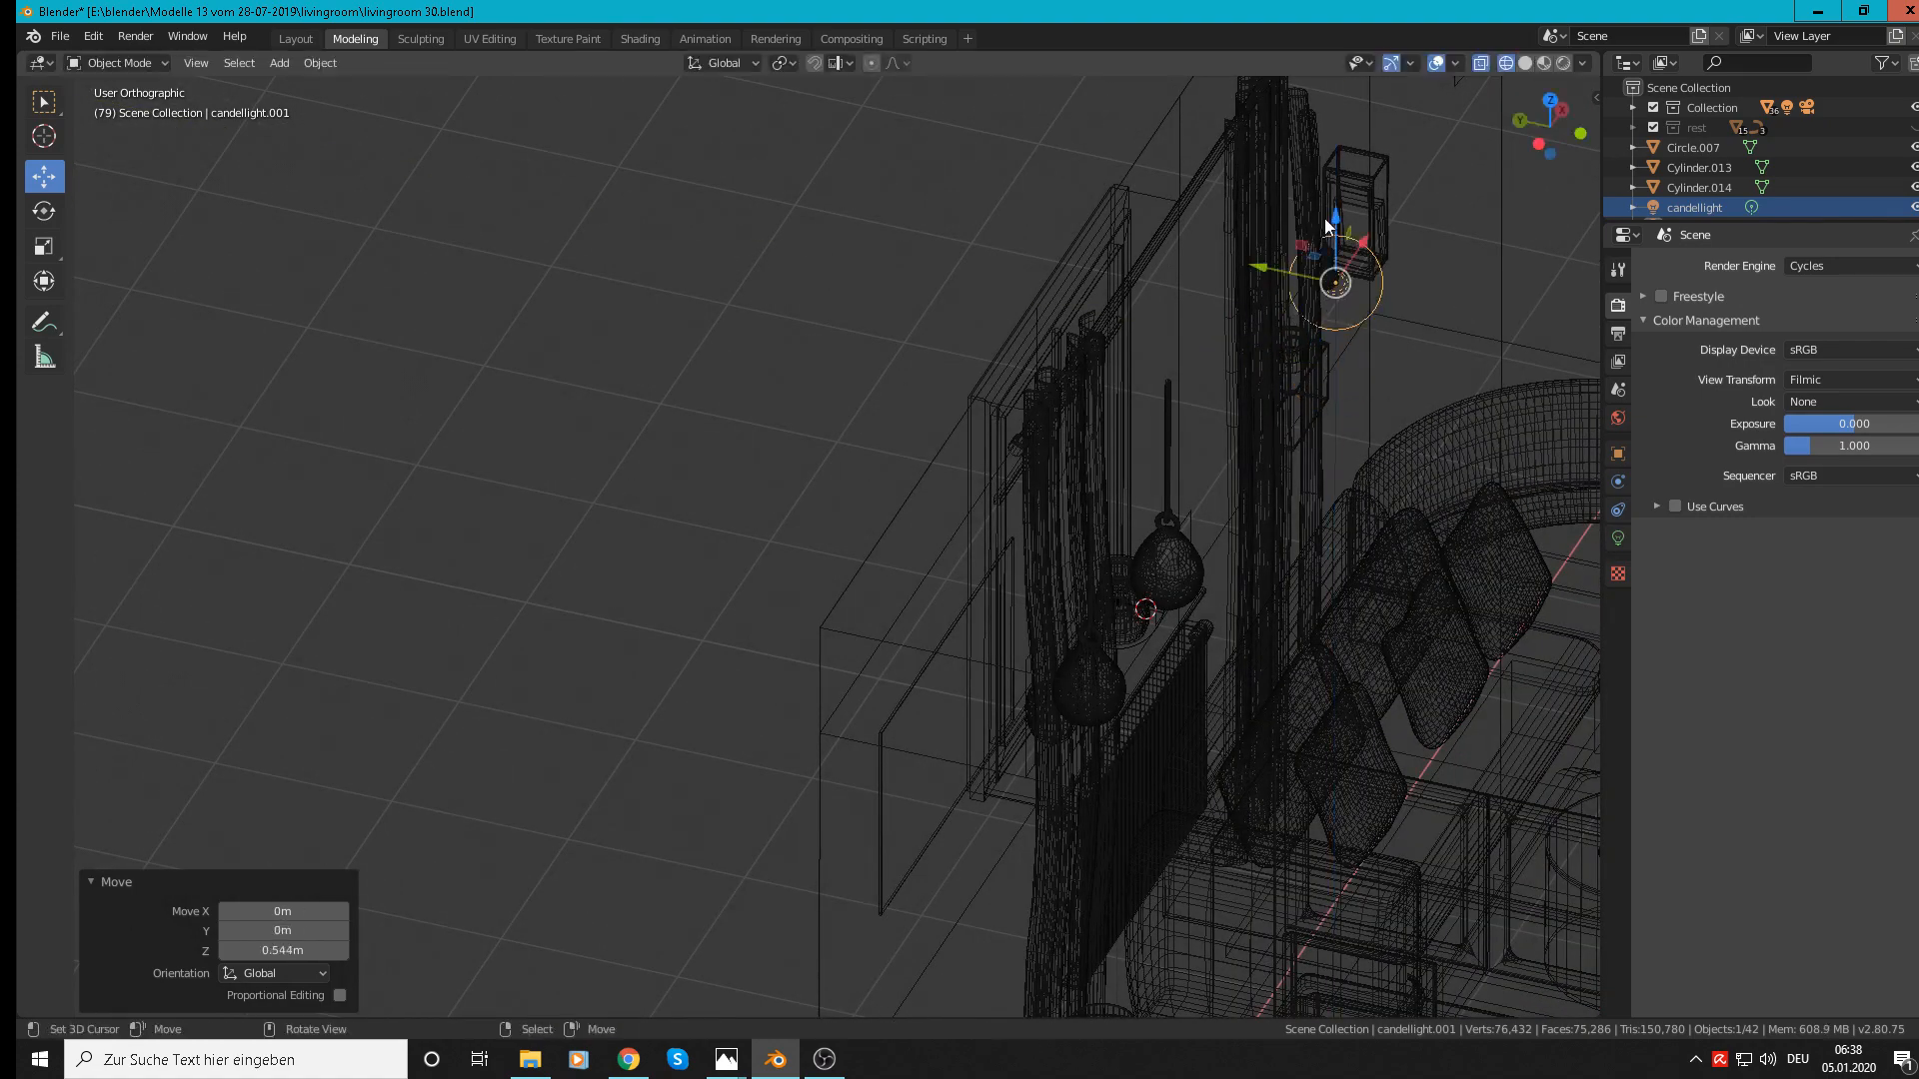
Step: Move the copied light sideways into the bulb on the branch and raise it about 0.026 m along Z
{"action": "scroll", "coordinate": [1465, 373], "scroll_direction": "up", "scroll_amount": 3}
{"action": "scroll", "coordinate": [1466, 374], "scroll_direction": "up", "scroll_amount": 1}
{"action": "middle_click_drag", "start_coordinate": [1301, 368], "coordinate": [1220, 660], "text": "shift"}
{"action": "scroll", "coordinate": [1167, 505], "scroll_direction": "up", "scroll_amount": 4}
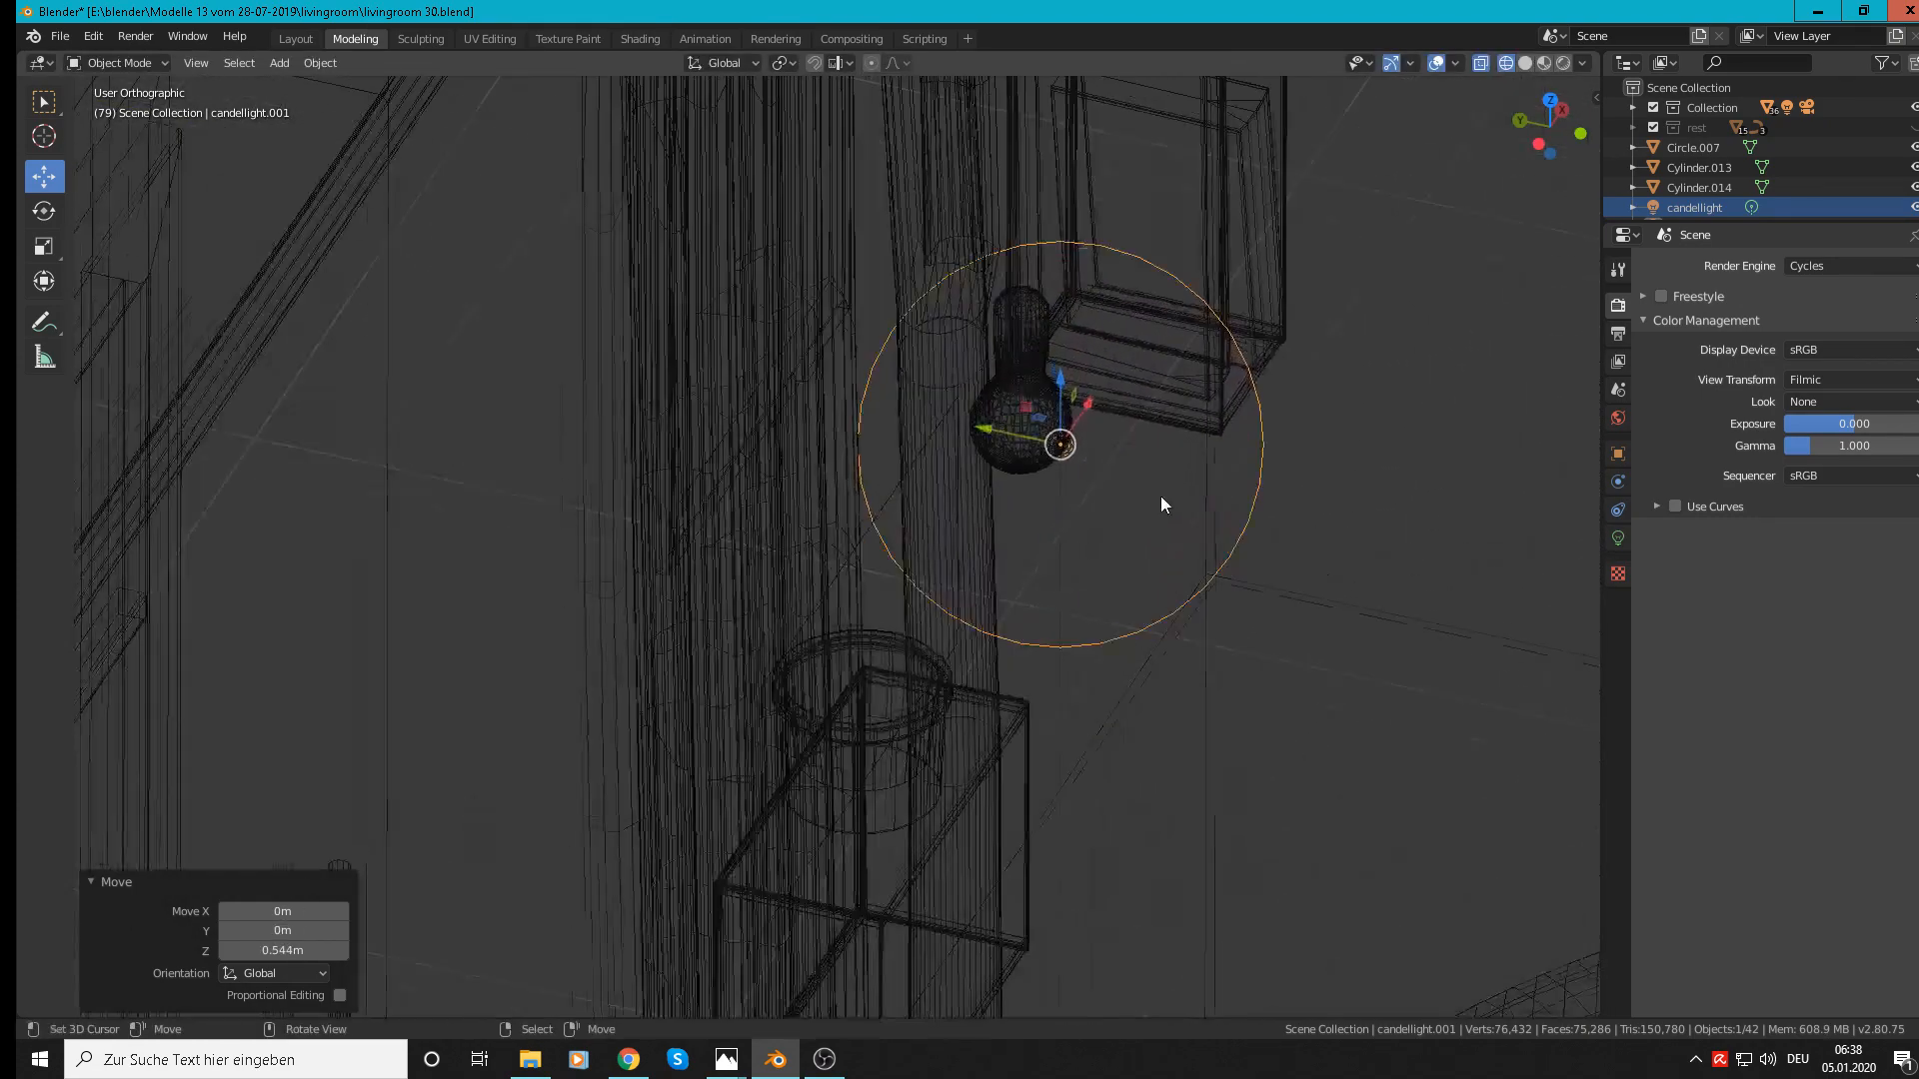
{"action": "middle_click_drag", "start_coordinate": [1160, 496], "coordinate": [1059, 420]}
{"action": "key", "text": "g"}
{"action": "key", "text": "z"}
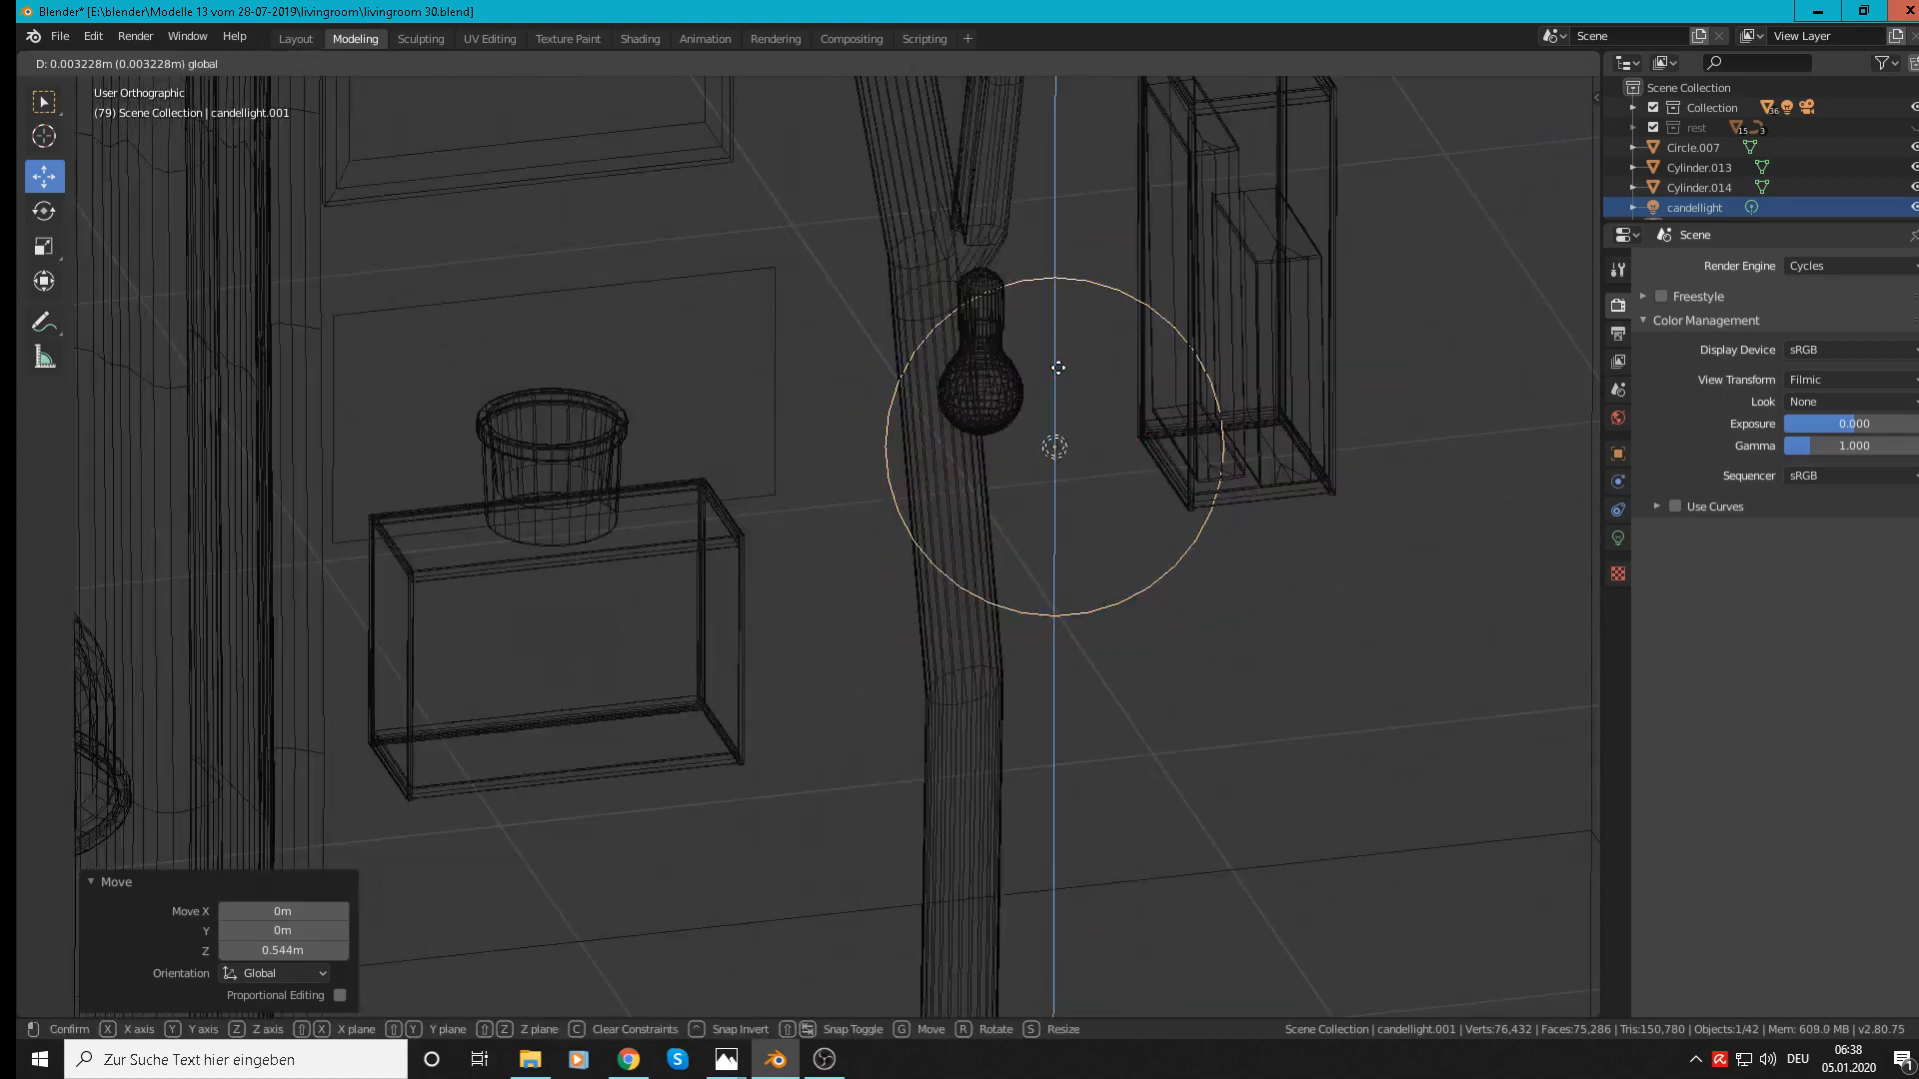
{"action": "left_click_drag", "start_coordinate": [1048, 323], "coordinate": [1048, 323]}
{"action": "left_click_drag", "start_coordinate": [1134, 381], "coordinate": [1056, 388]}
{"action": "middle_click_drag", "start_coordinate": [1113, 416], "coordinate": [1214, 415]}
{"action": "left_click_drag", "start_coordinate": [978, 333], "coordinate": [978, 318]}
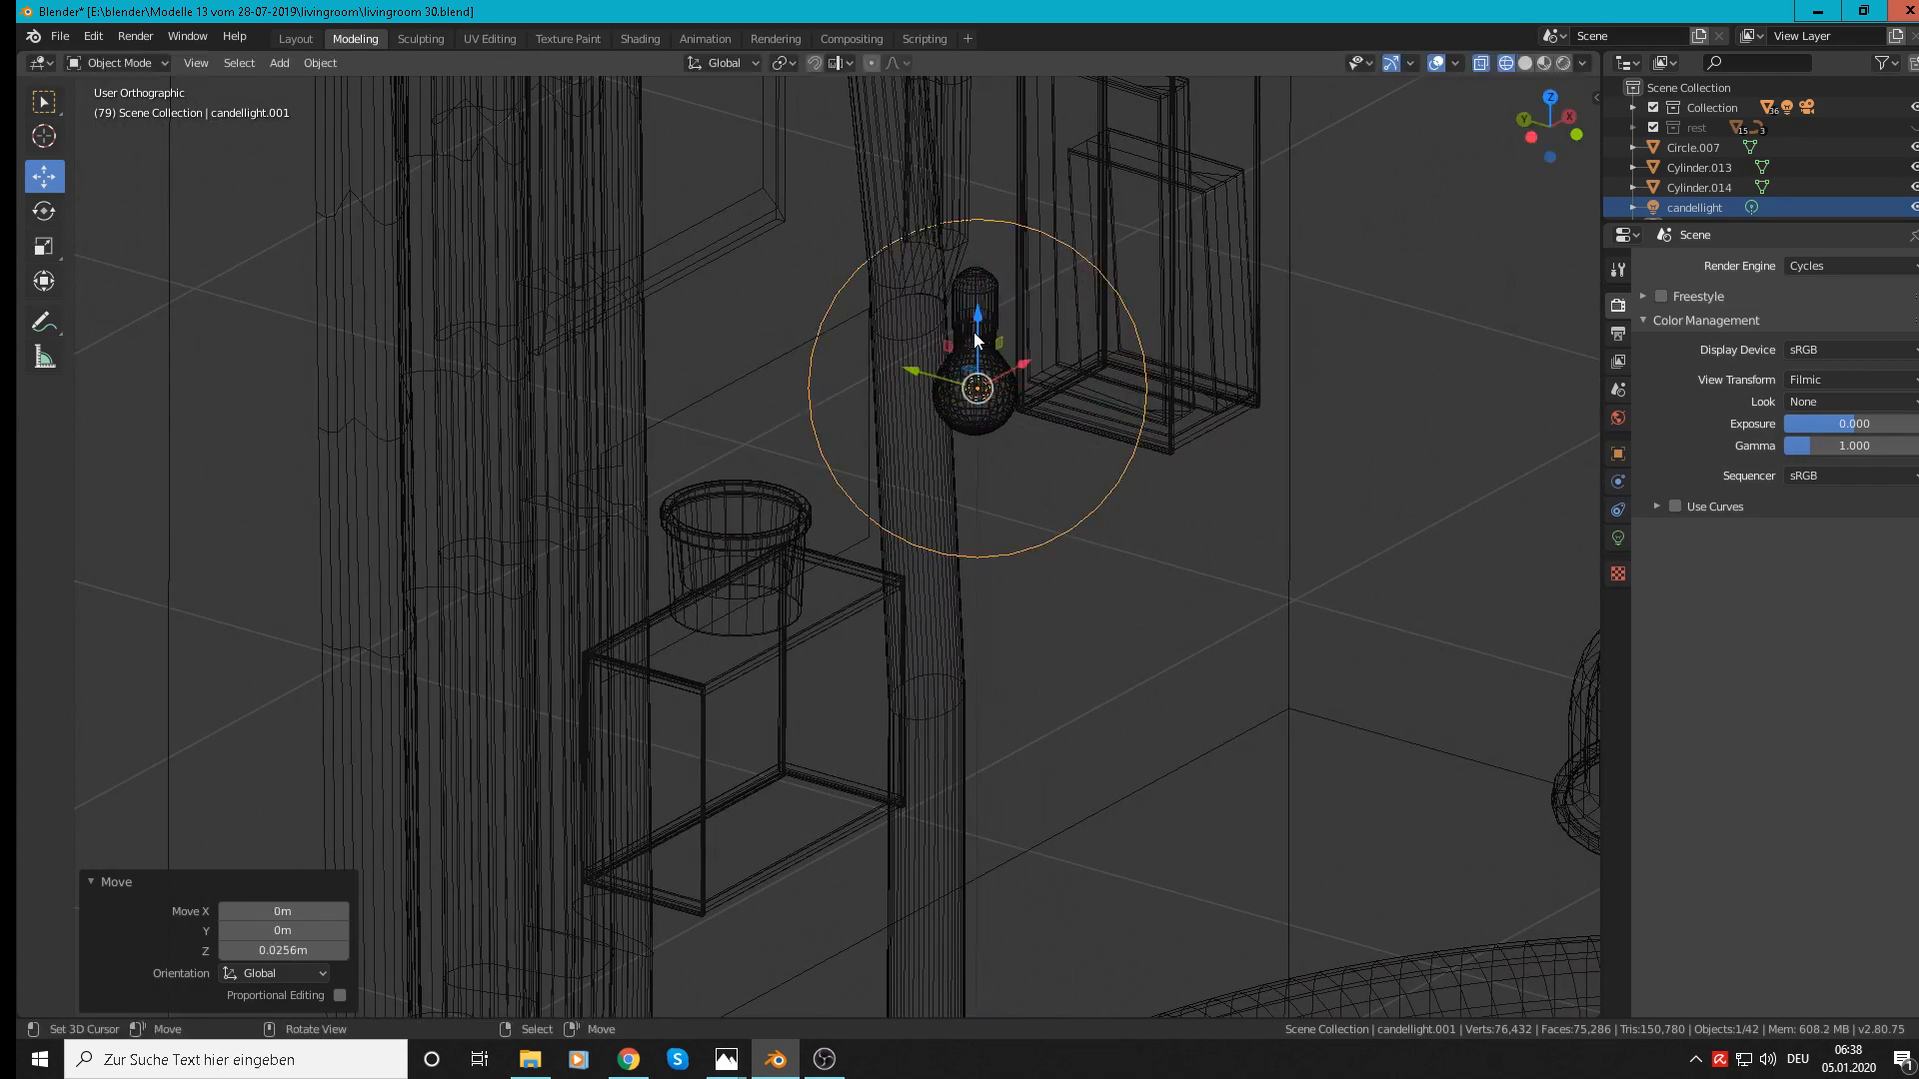
Step: Centre the copied light inside the bulb by shifting it about 0.013 m along Y and 0.01 m along X
{"action": "middle_click_drag", "start_coordinate": [1058, 384], "coordinate": [1105, 393]}
{"action": "left_click_drag", "start_coordinate": [950, 383], "coordinate": [940, 382]}
{"action": "middle_click_drag", "start_coordinate": [940, 381], "coordinate": [883, 416]}
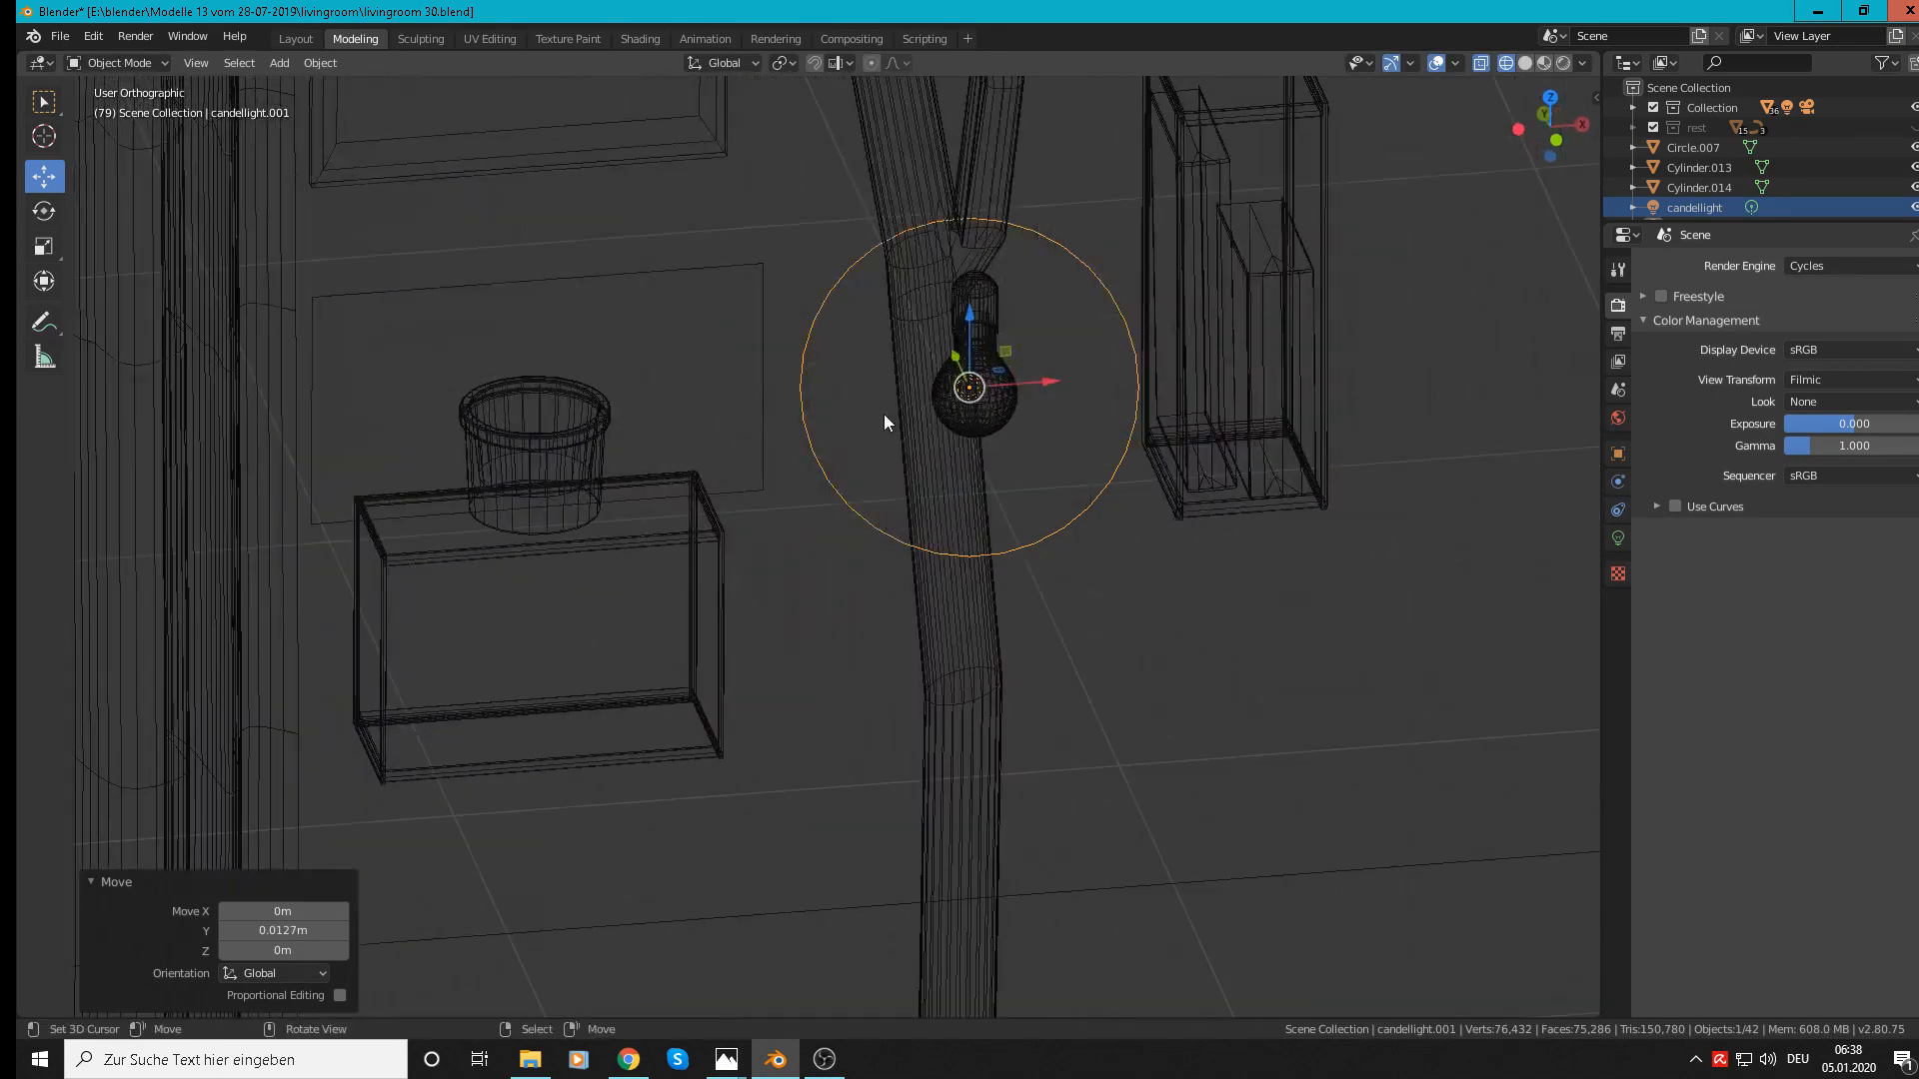
{"action": "scroll", "coordinate": [1005, 372], "scroll_direction": "up", "scroll_amount": 6}
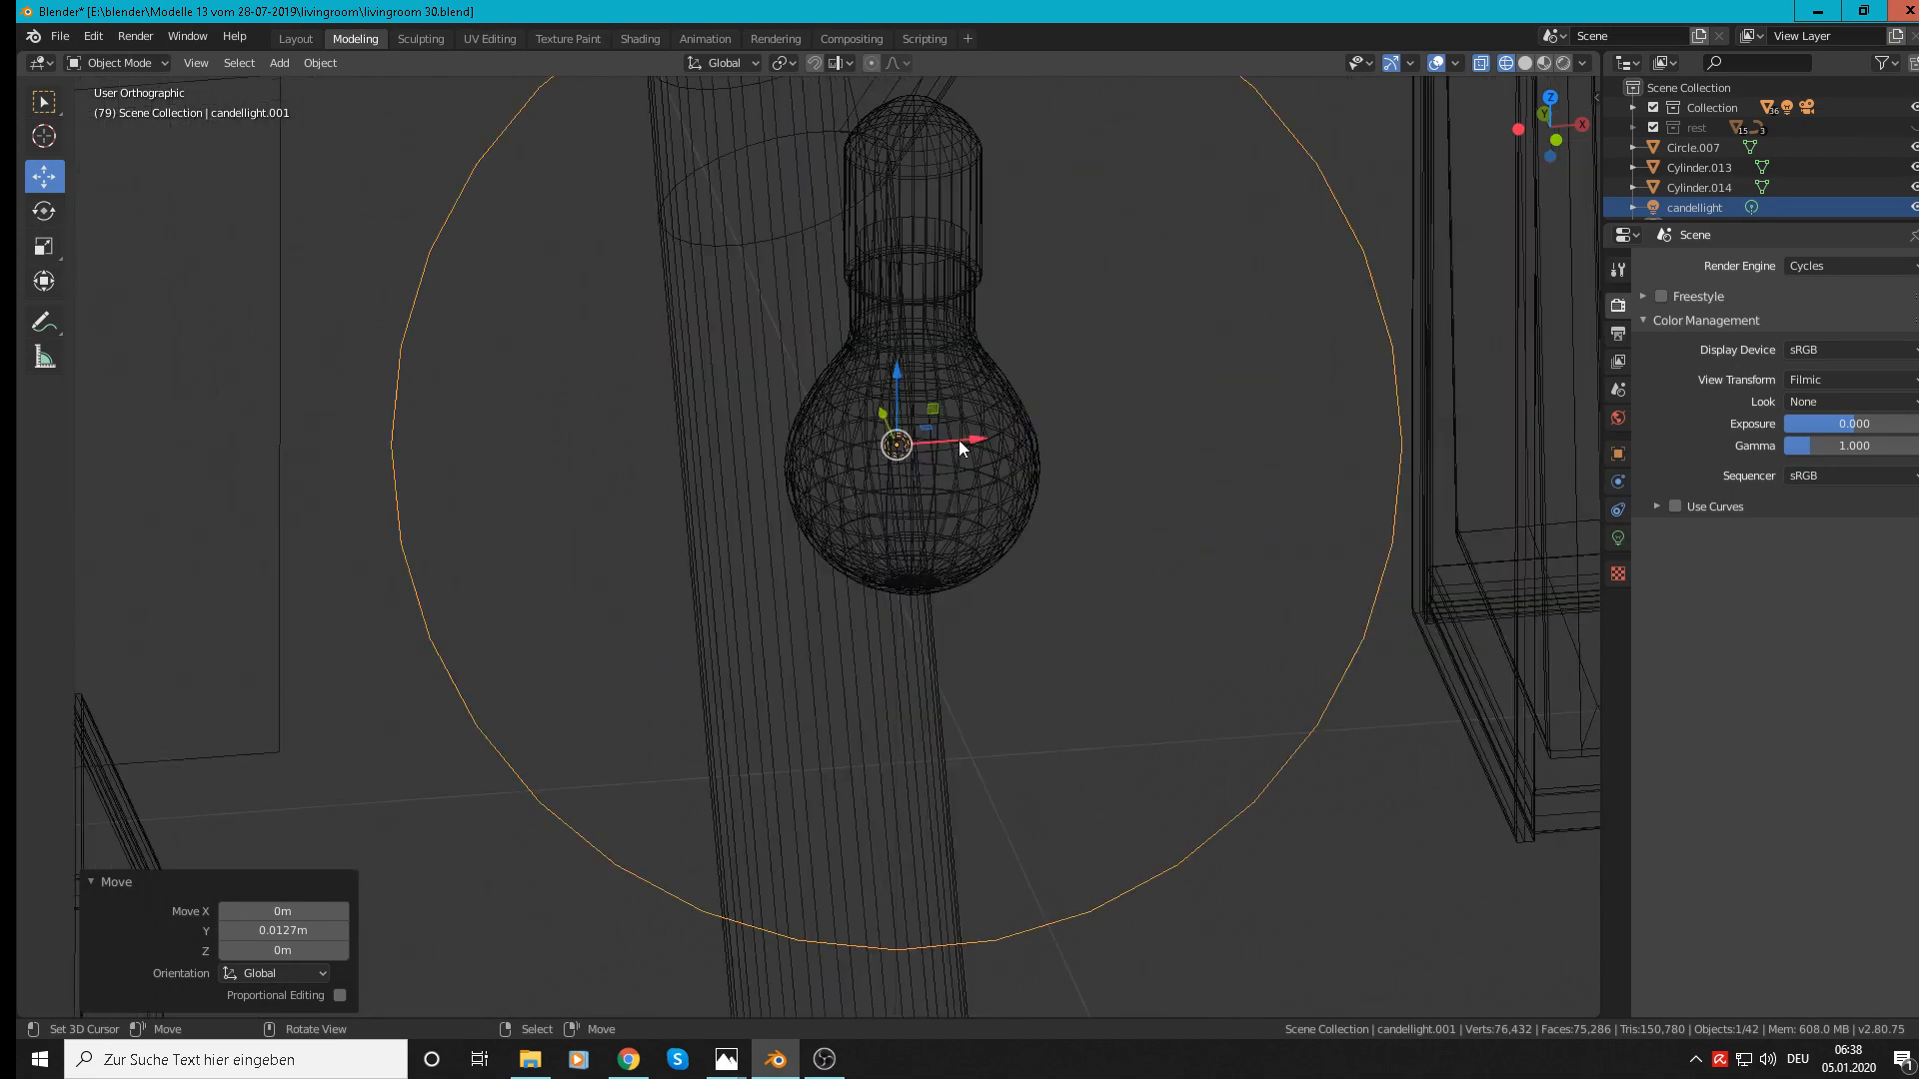
{"action": "left_click_drag", "start_coordinate": [958, 439], "coordinate": [966, 441]}
{"action": "scroll", "coordinate": [989, 495], "scroll_direction": "down", "scroll_amount": 4}
{"action": "mouse_move", "coordinate": [994, 502]}
{"action": "middle_mouse_down"}
{"action": "mouse_move", "coordinate": [910, 489]}
{"action": "mouse_move", "coordinate": [987, 515]}
{"action": "middle_mouse_up"}
{"action": "scroll", "coordinate": [987, 516], "scroll_direction": "down", "scroll_amount": 3}
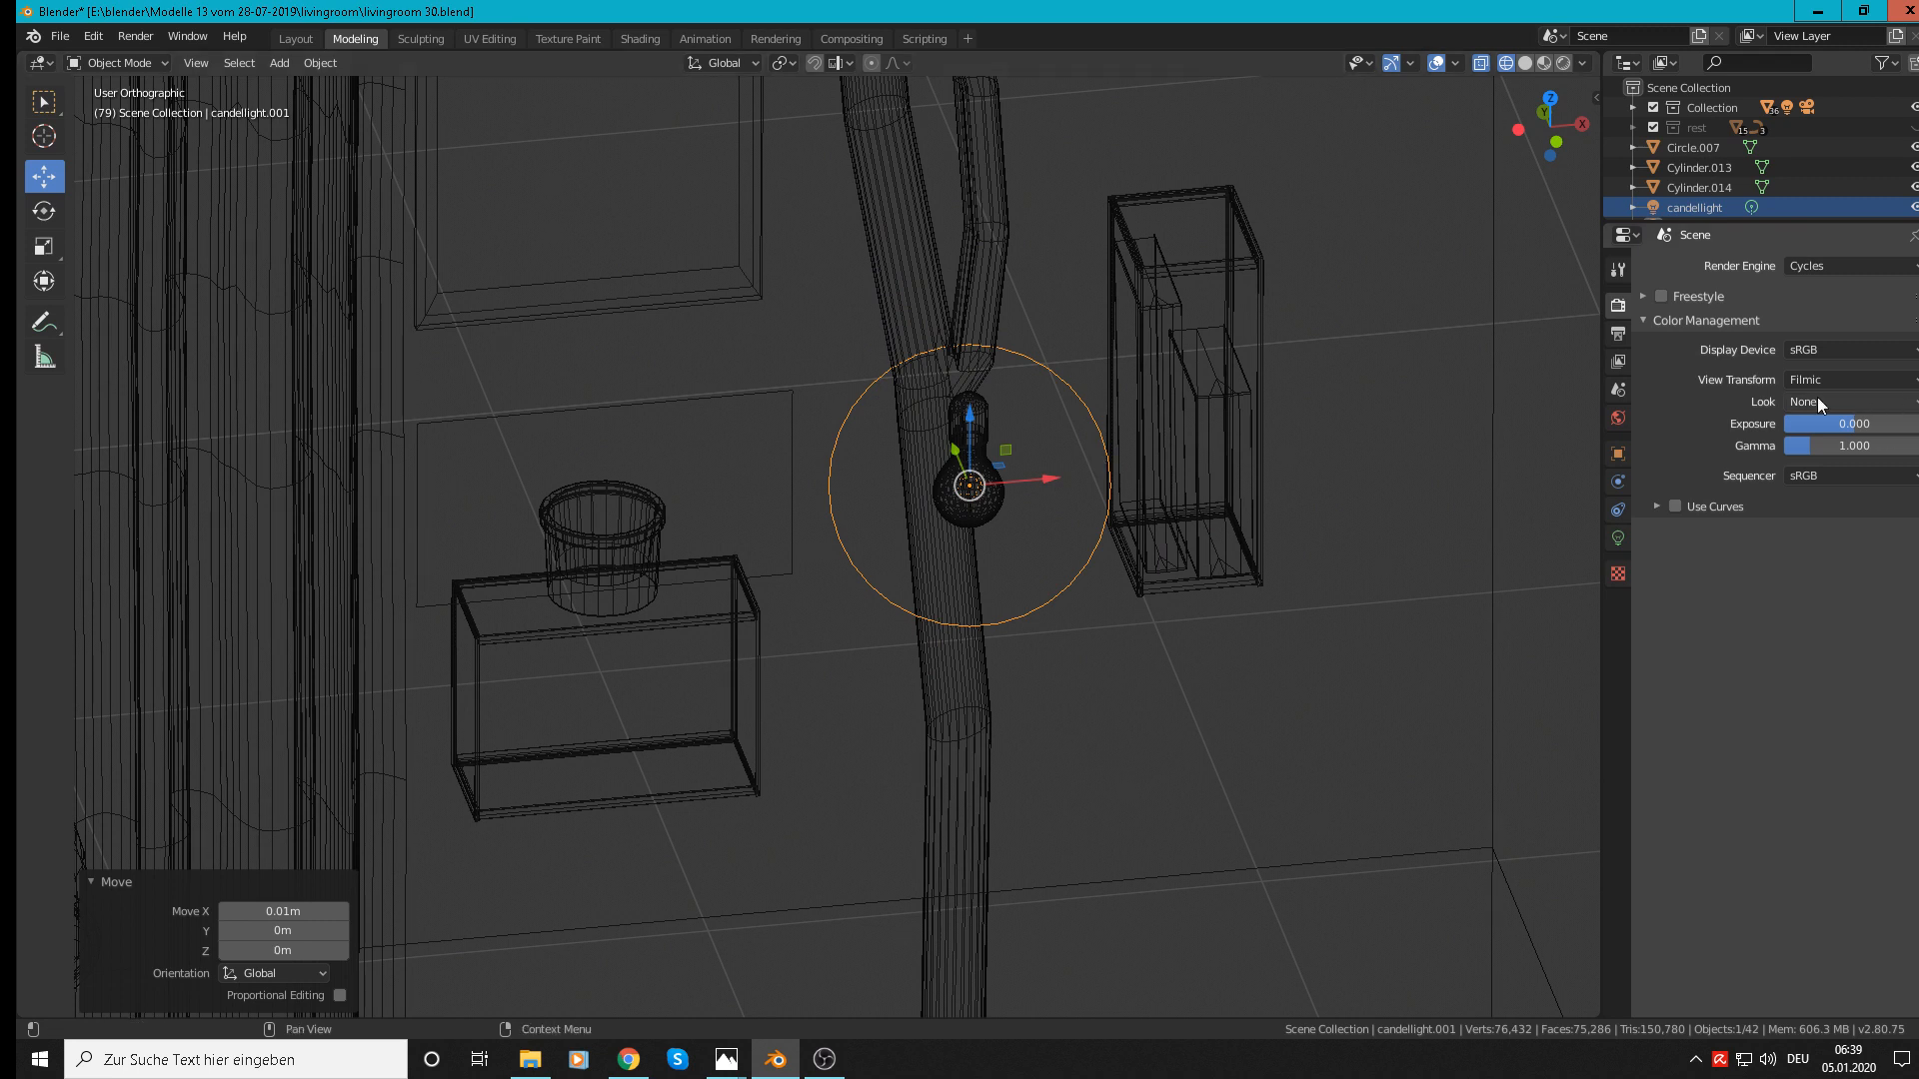
Step: Rename the copied light in the bulb on the branch as branch lamp
{"action": "left_click", "coordinate": [1618, 538]}
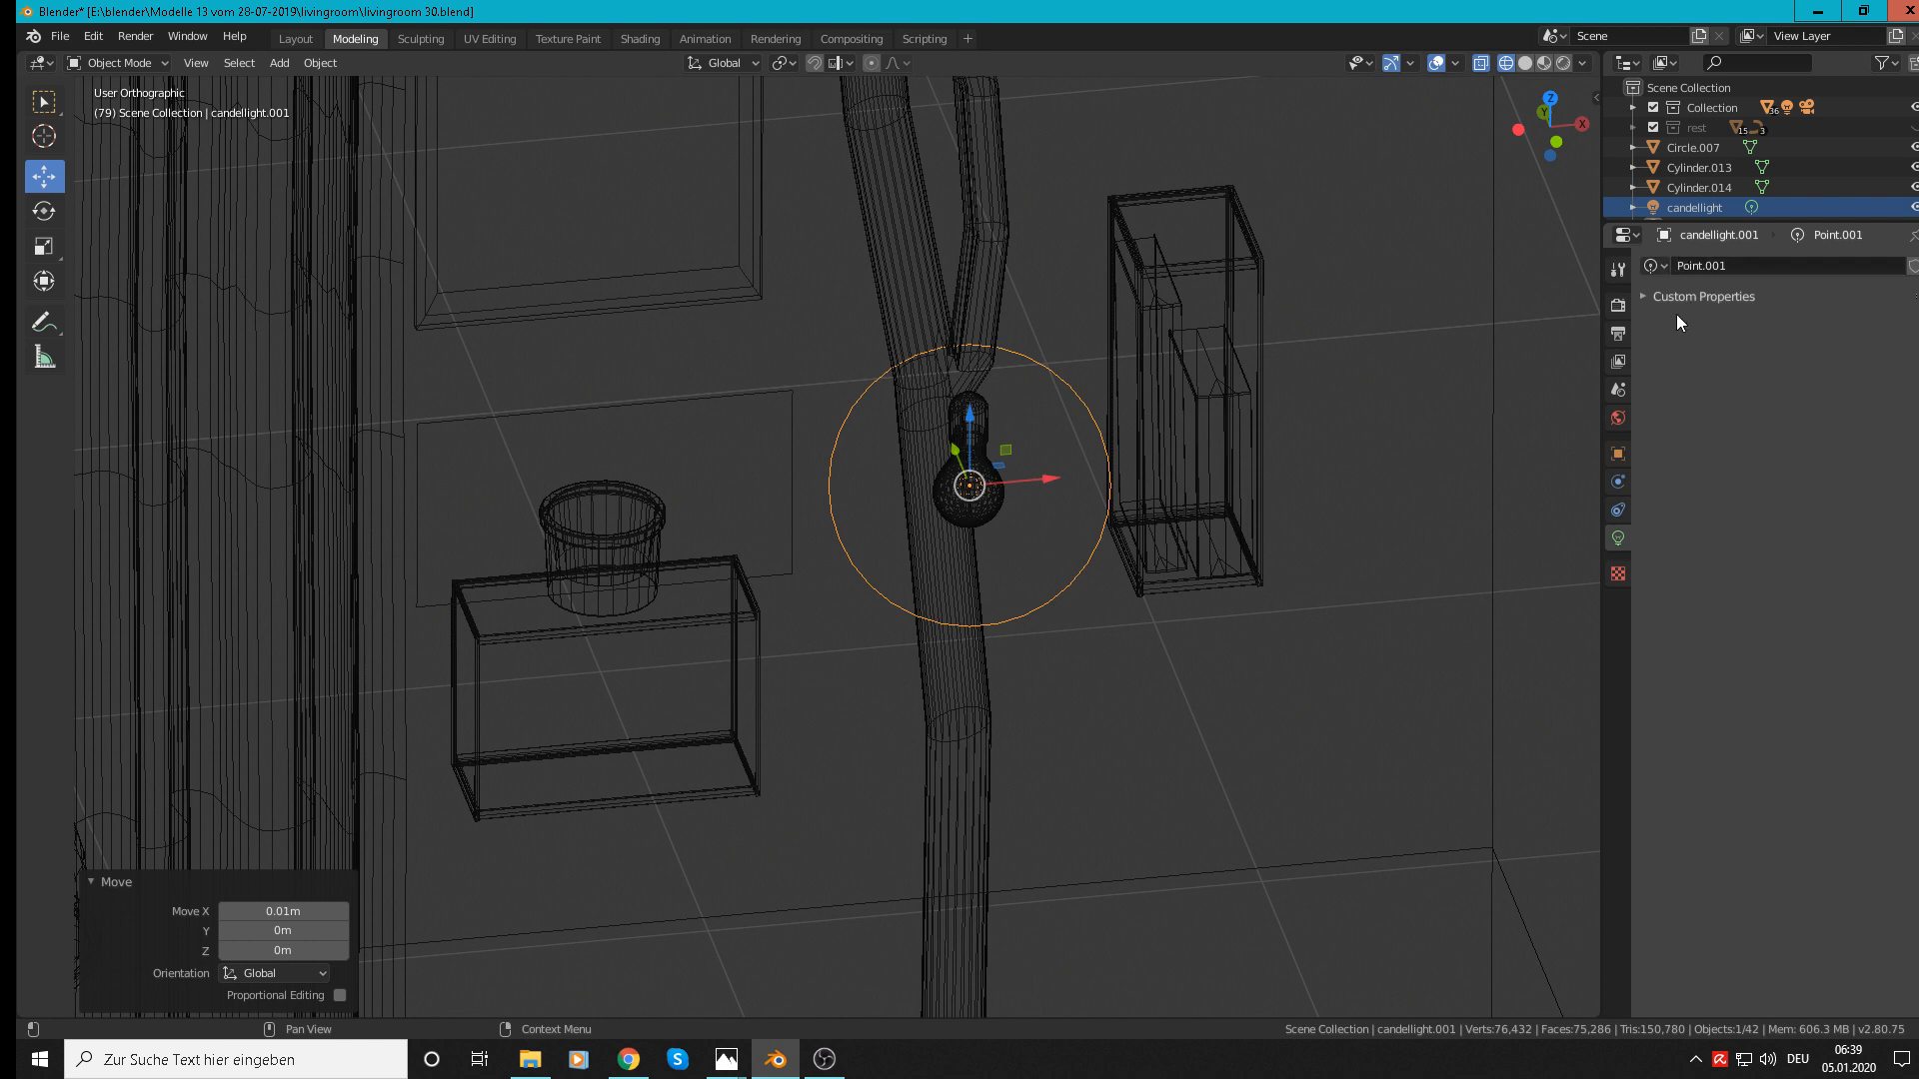
{"action": "left_click", "coordinate": [1649, 297]}
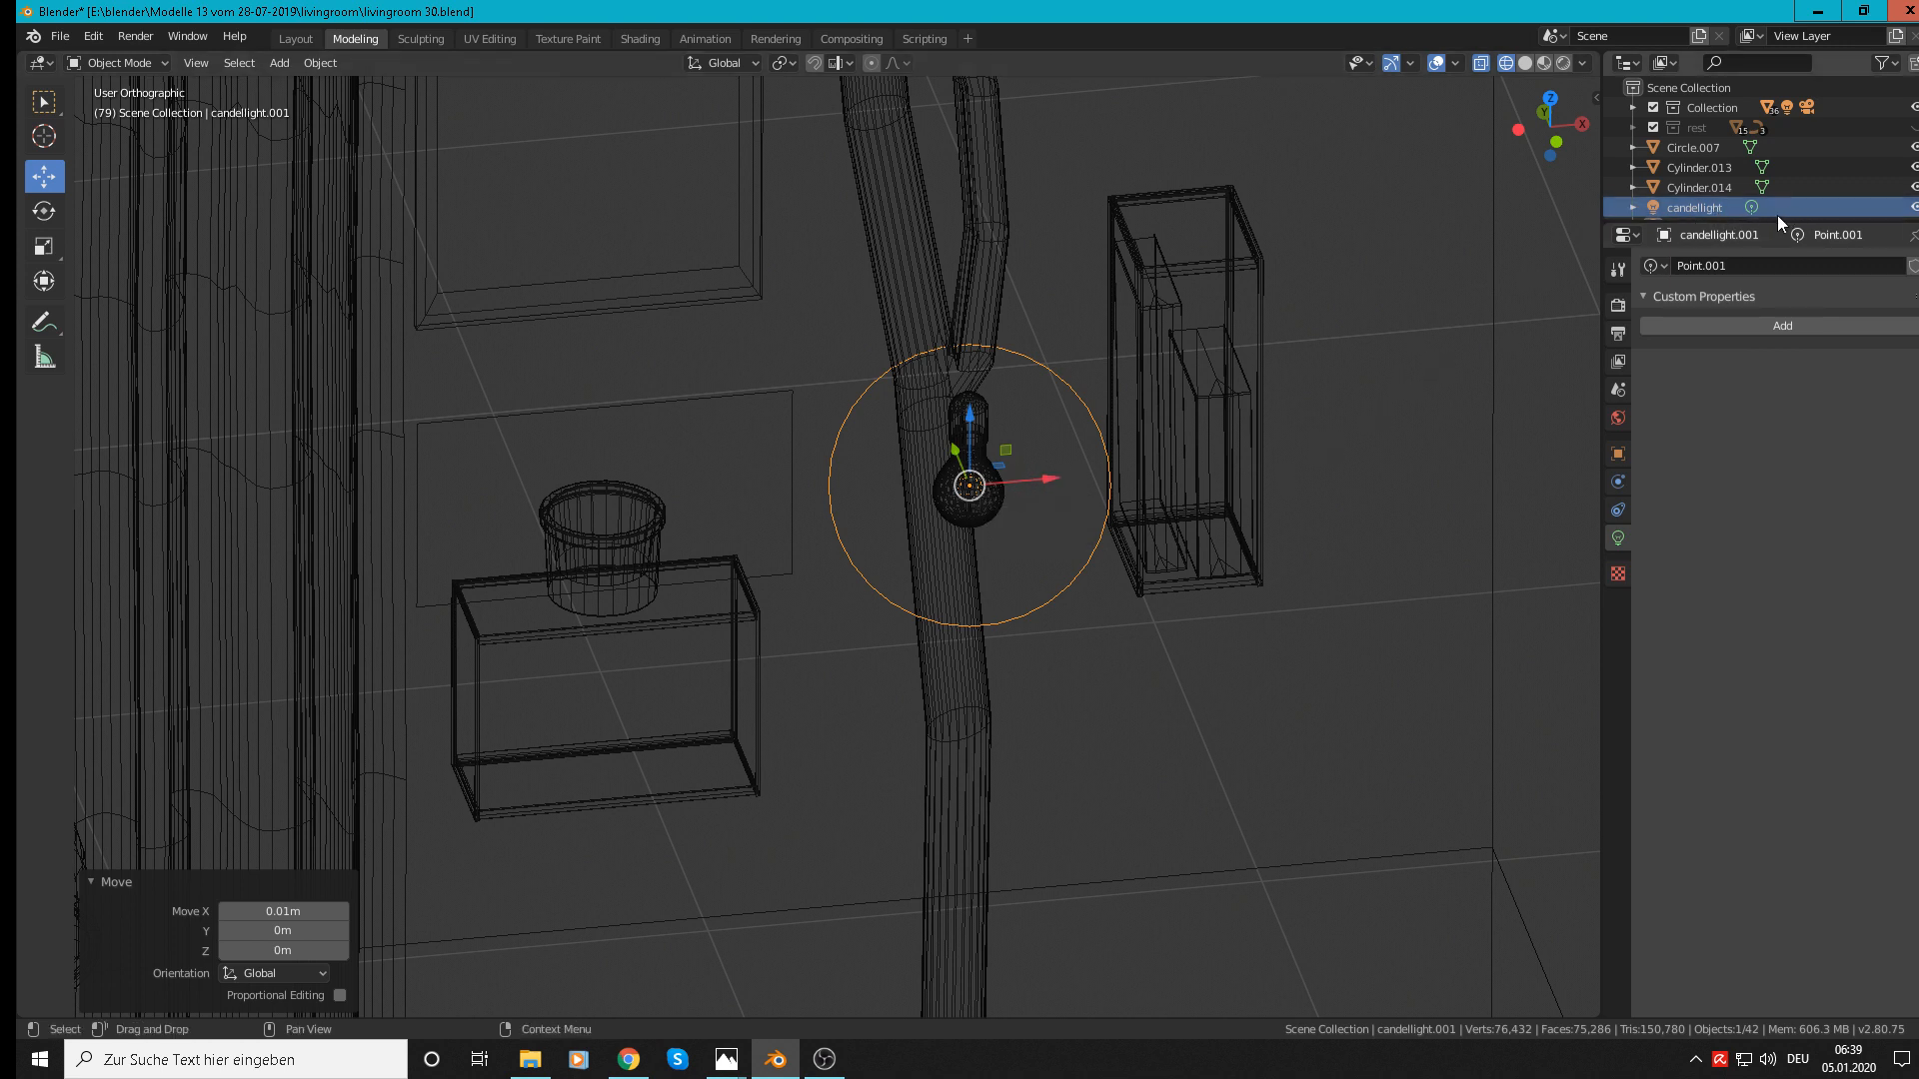
{"action": "scroll", "coordinate": [1768, 214], "scroll_direction": "down", "scroll_amount": 1}
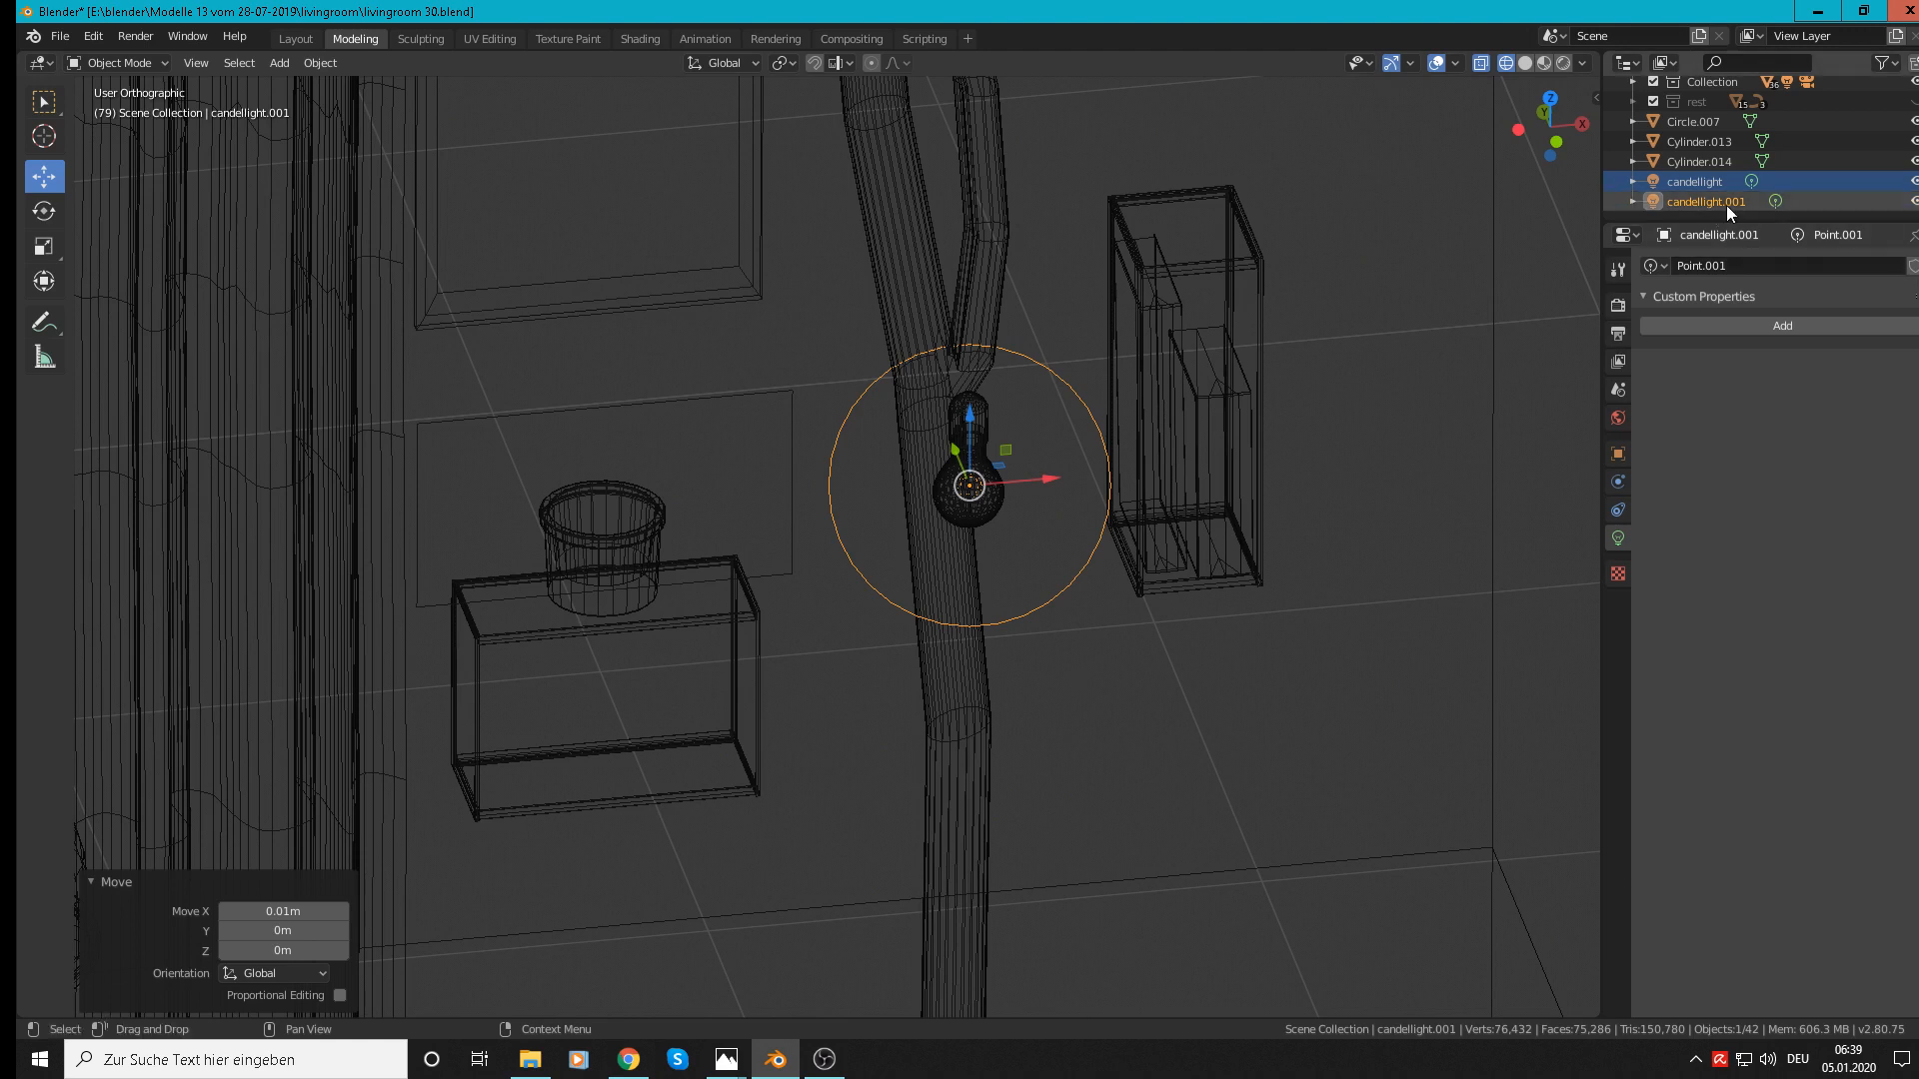
{"action": "double_click", "coordinate": [1725, 203]}
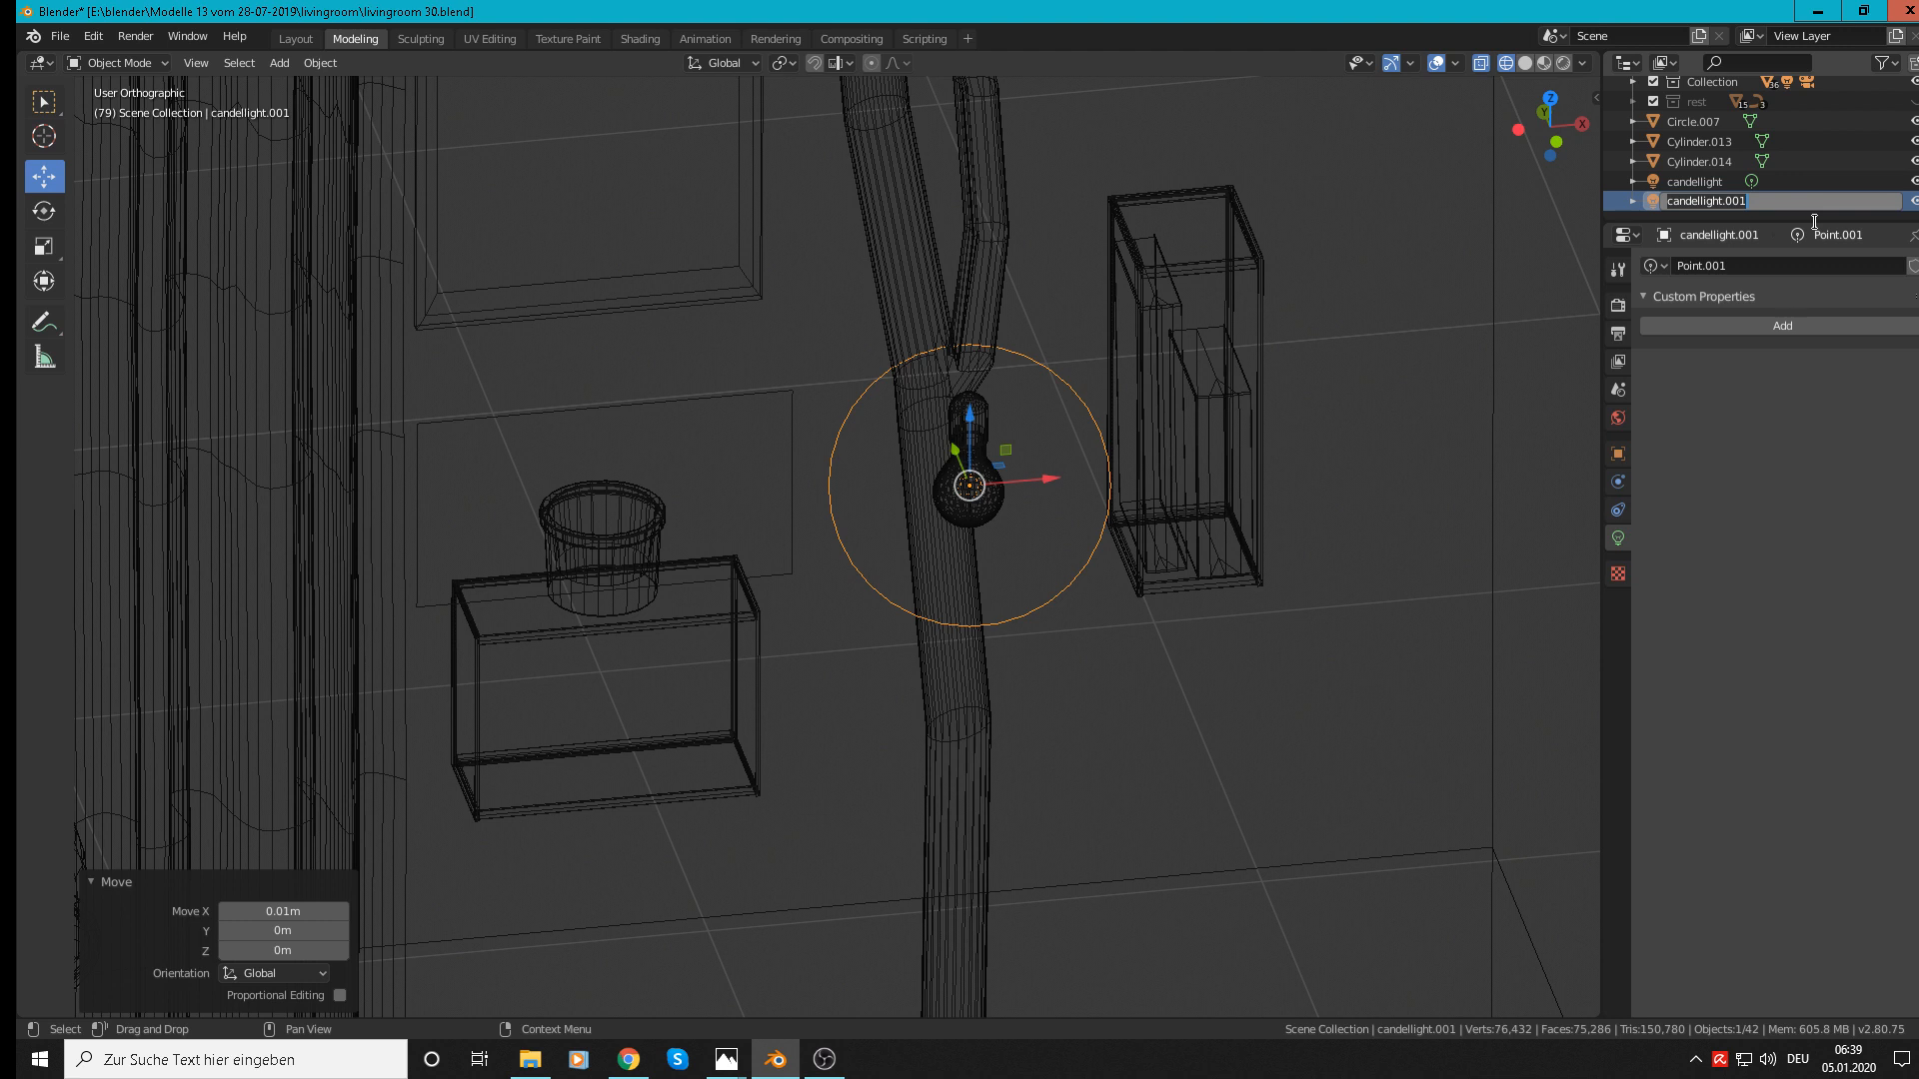
{"action": "type", "text": "branch la,mp"}
{"action": "key", "text": "Return"}
Step: Duplicate the branch lamp light and move the copy off the branch towards the middle of the room, about -1.56 m along X
{"action": "scroll", "coordinate": [1026, 650], "scroll_direction": "down", "scroll_amount": 8}
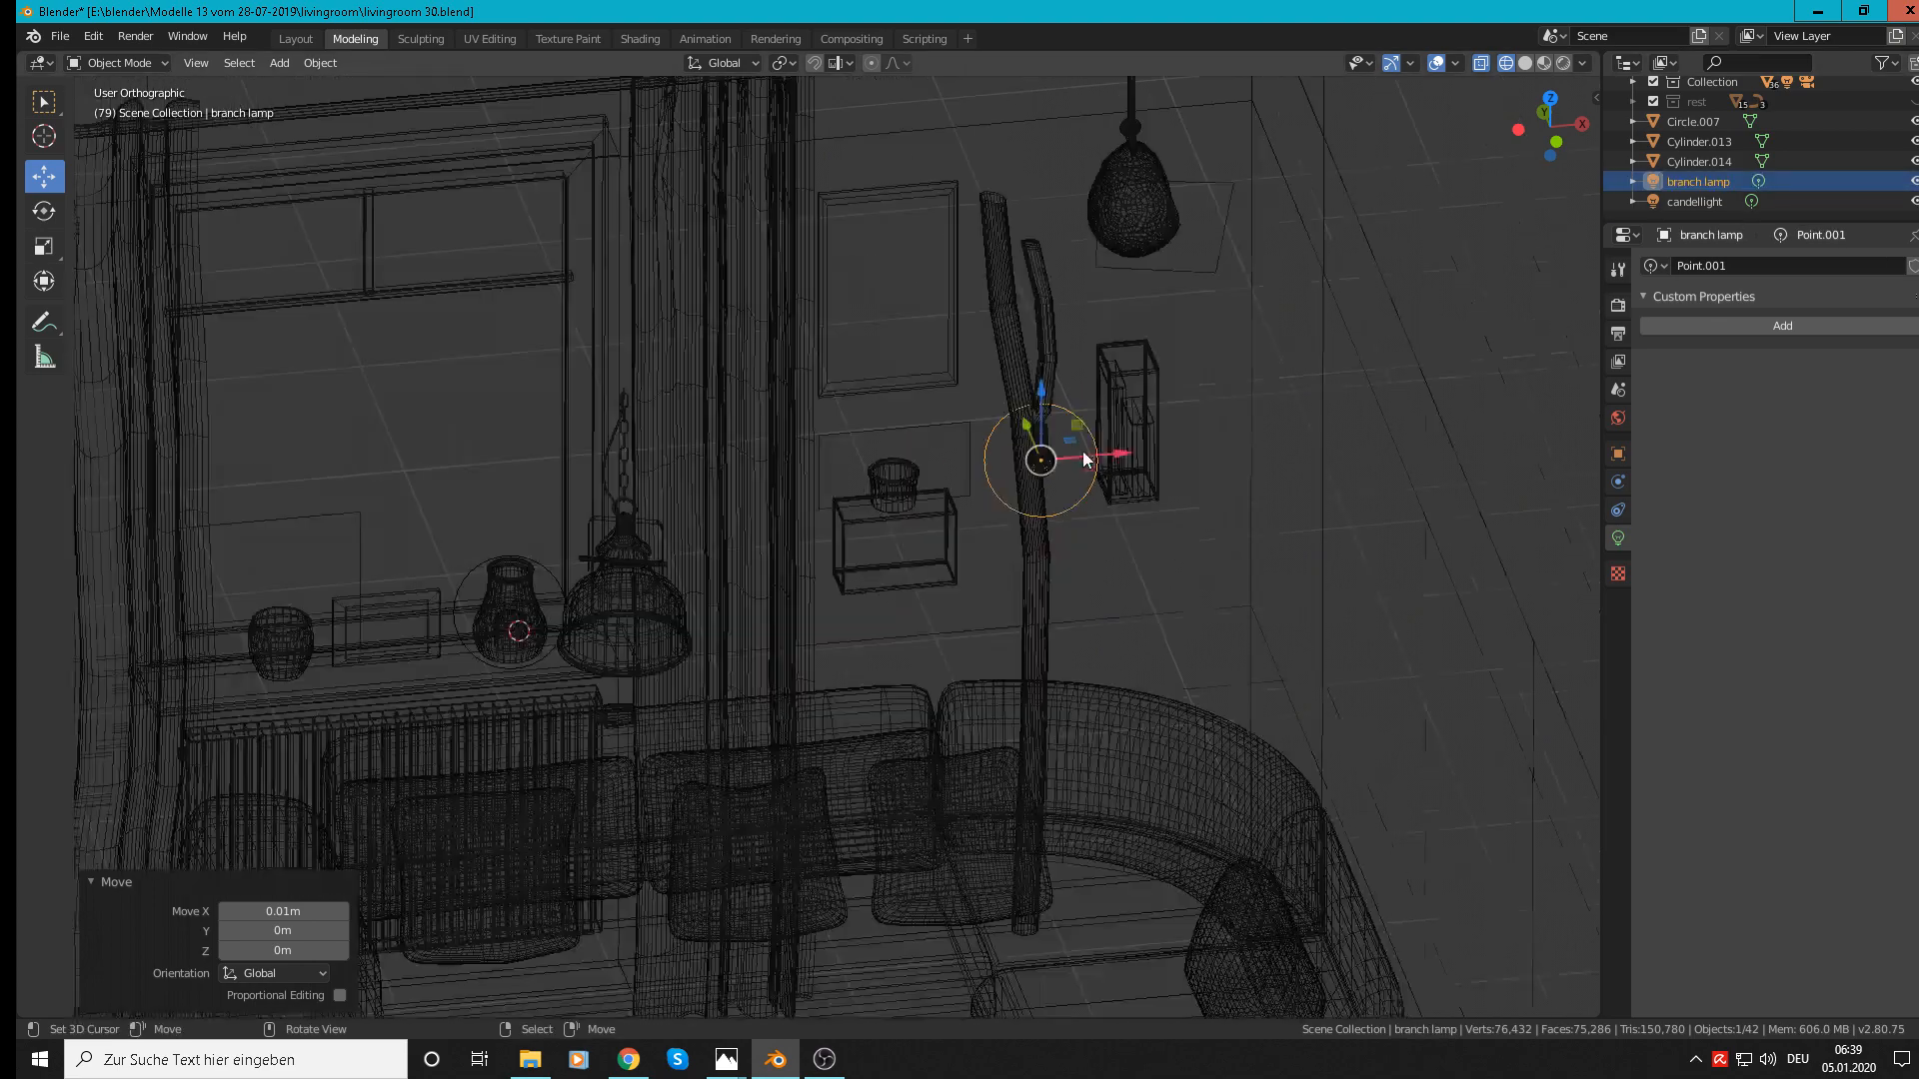
{"action": "scroll", "coordinate": [1179, 490], "scroll_direction": "up", "scroll_amount": 2}
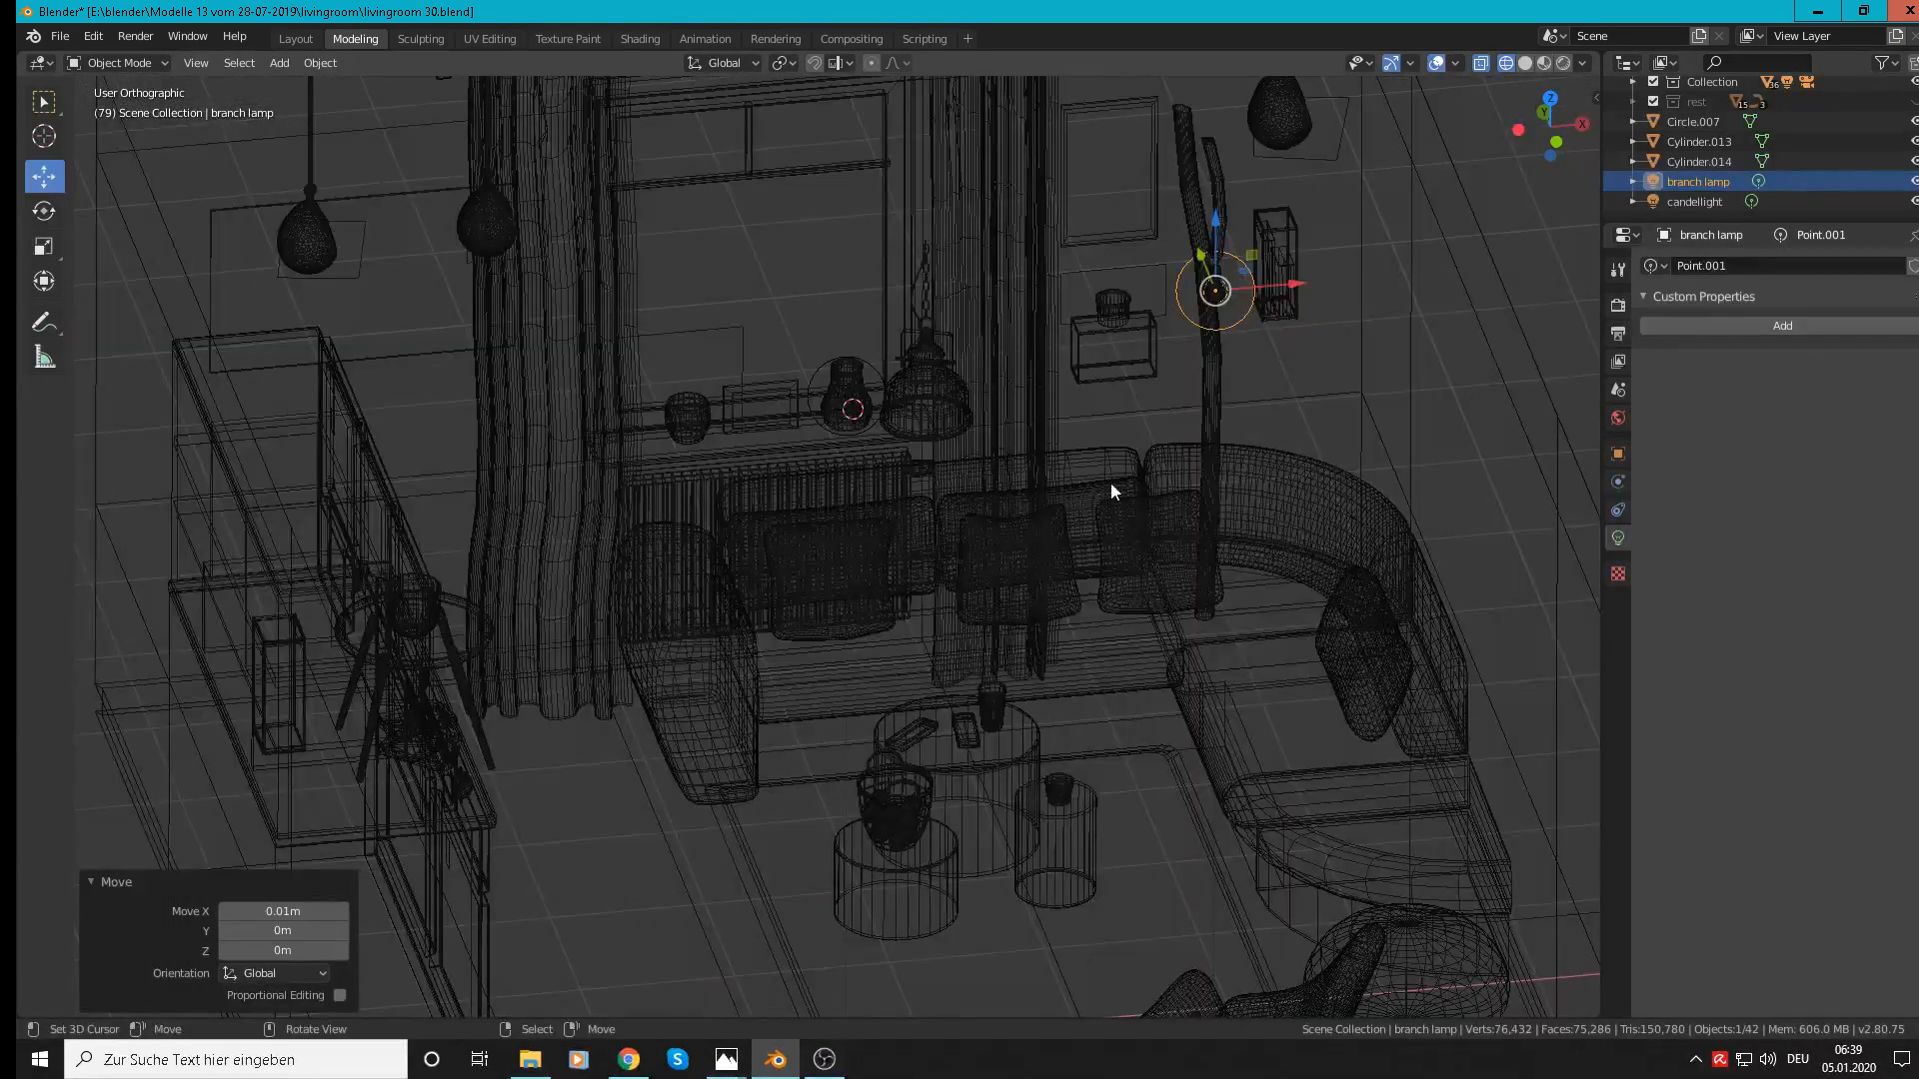
{"action": "key", "text": "shift+d"}
{"action": "right_click", "coordinate": [1250, 338]}
{"action": "middle_click_drag", "start_coordinate": [1249, 338], "coordinate": [1311, 356]}
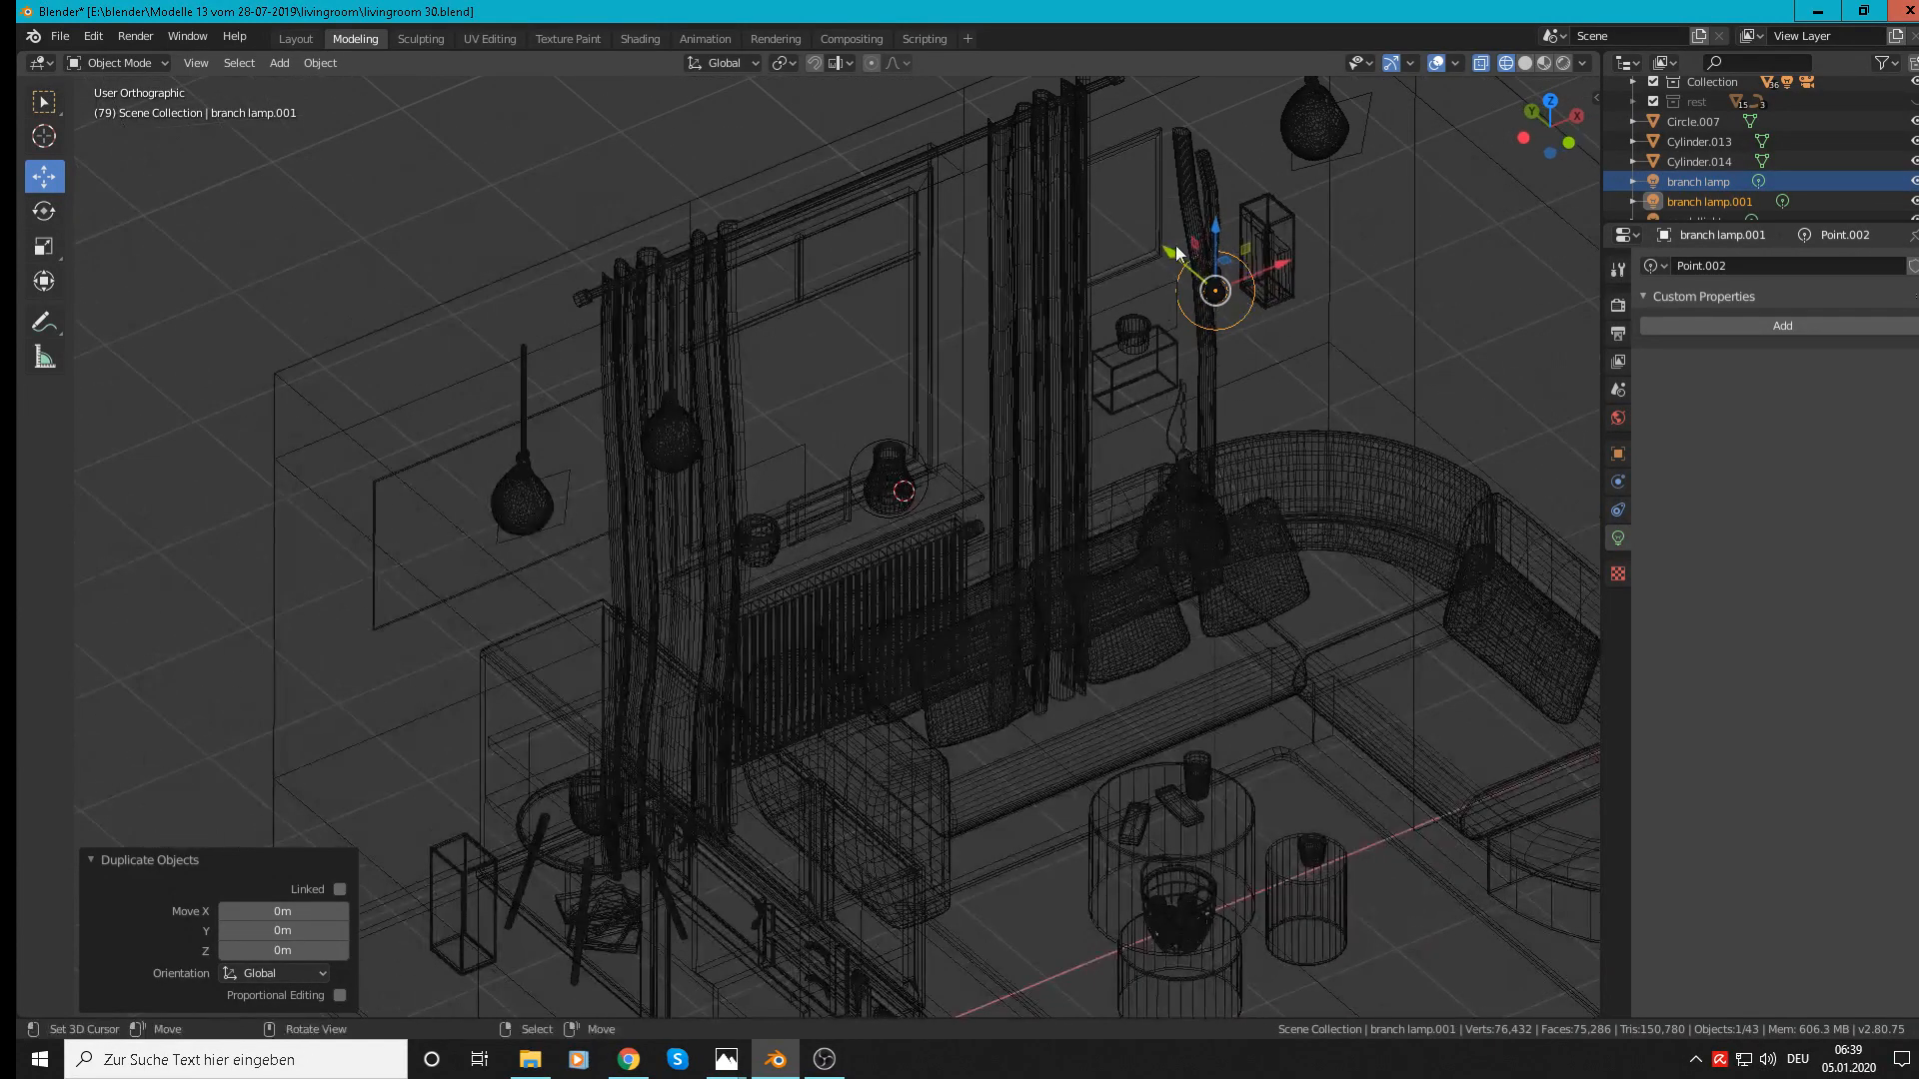
{"action": "left_click_drag", "start_coordinate": [1173, 254], "coordinate": [1243, 555]}
Step: Centre the copied light on the hanging ceiling lamp above the coffee tables, as seen from above, finishing with about 0.021 m along X
{"action": "key", "text": "KP_7"}
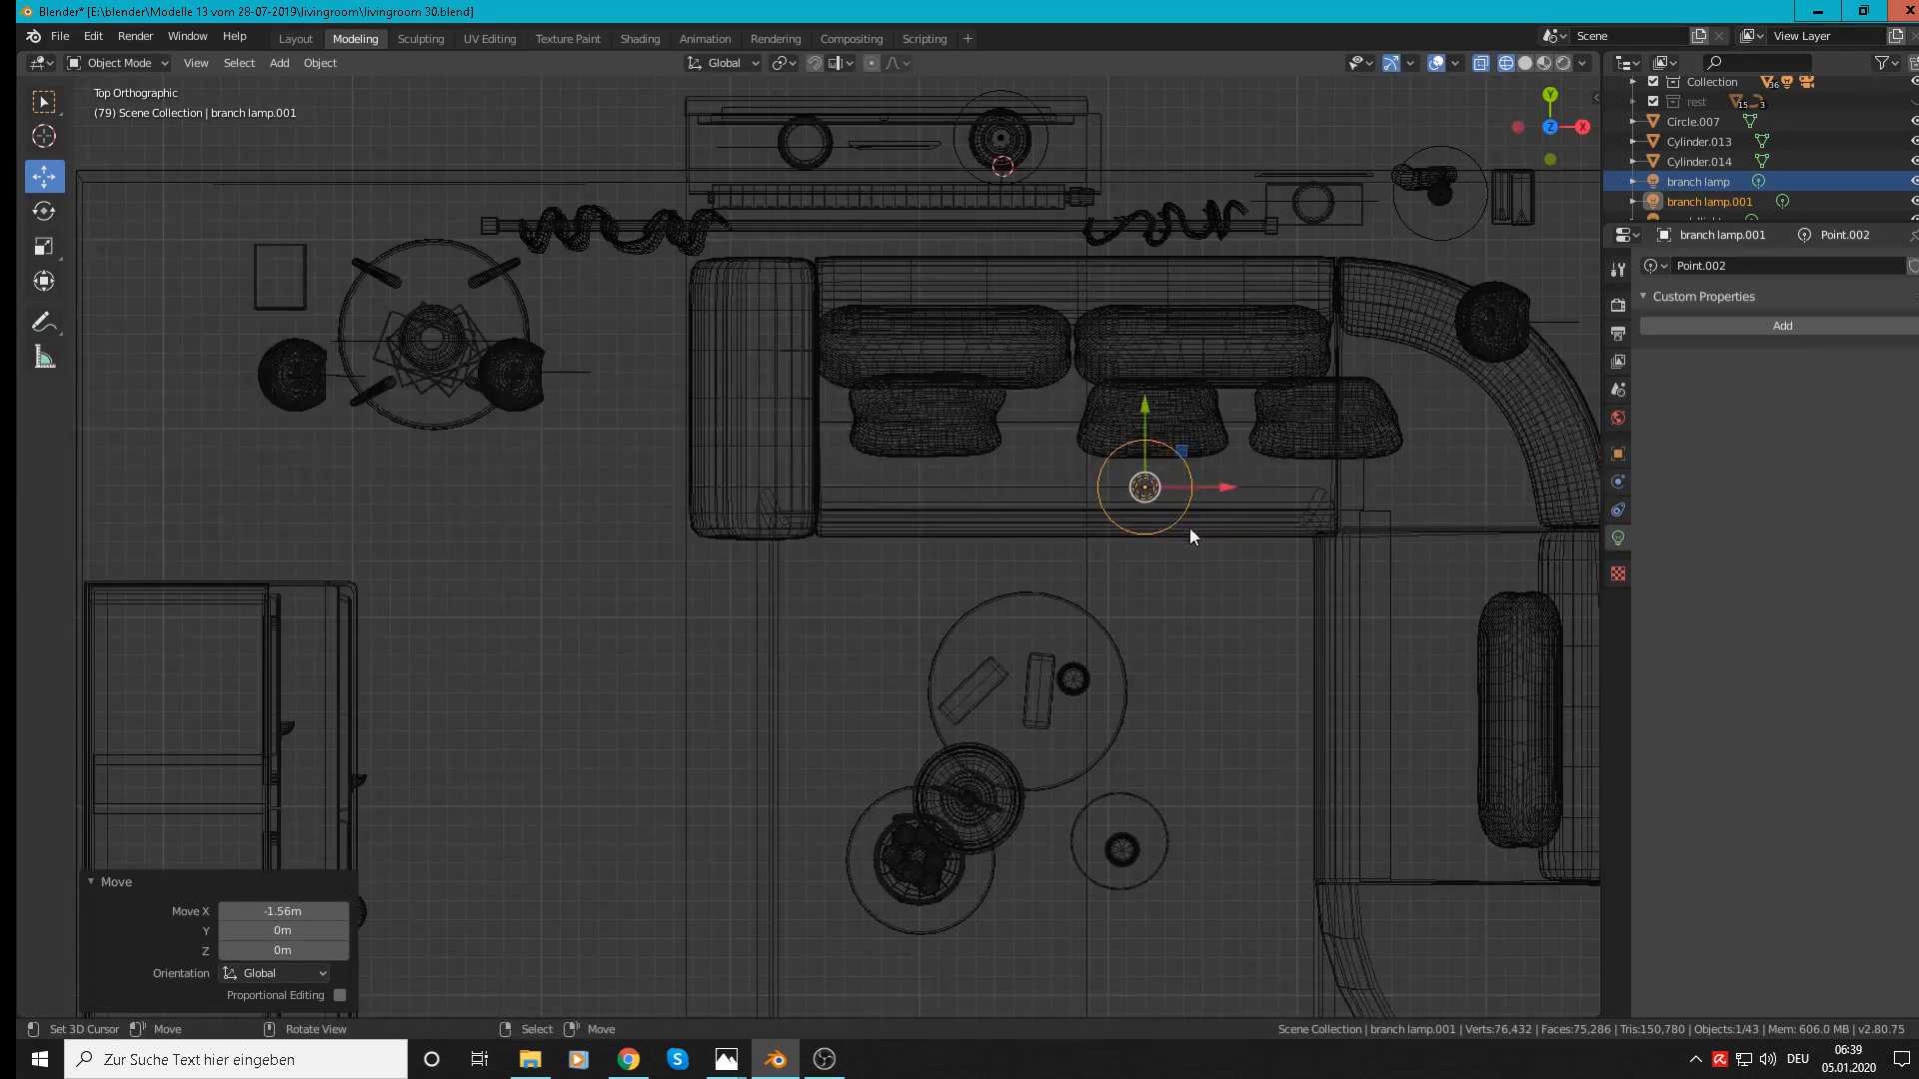
{"action": "left_click_drag", "start_coordinate": [1146, 415], "coordinate": [1012, 771]}
{"action": "left_click_drag", "start_coordinate": [961, 705], "coordinate": [961, 724]}
{"action": "left_click_drag", "start_coordinate": [1005, 797], "coordinate": [1018, 797]}
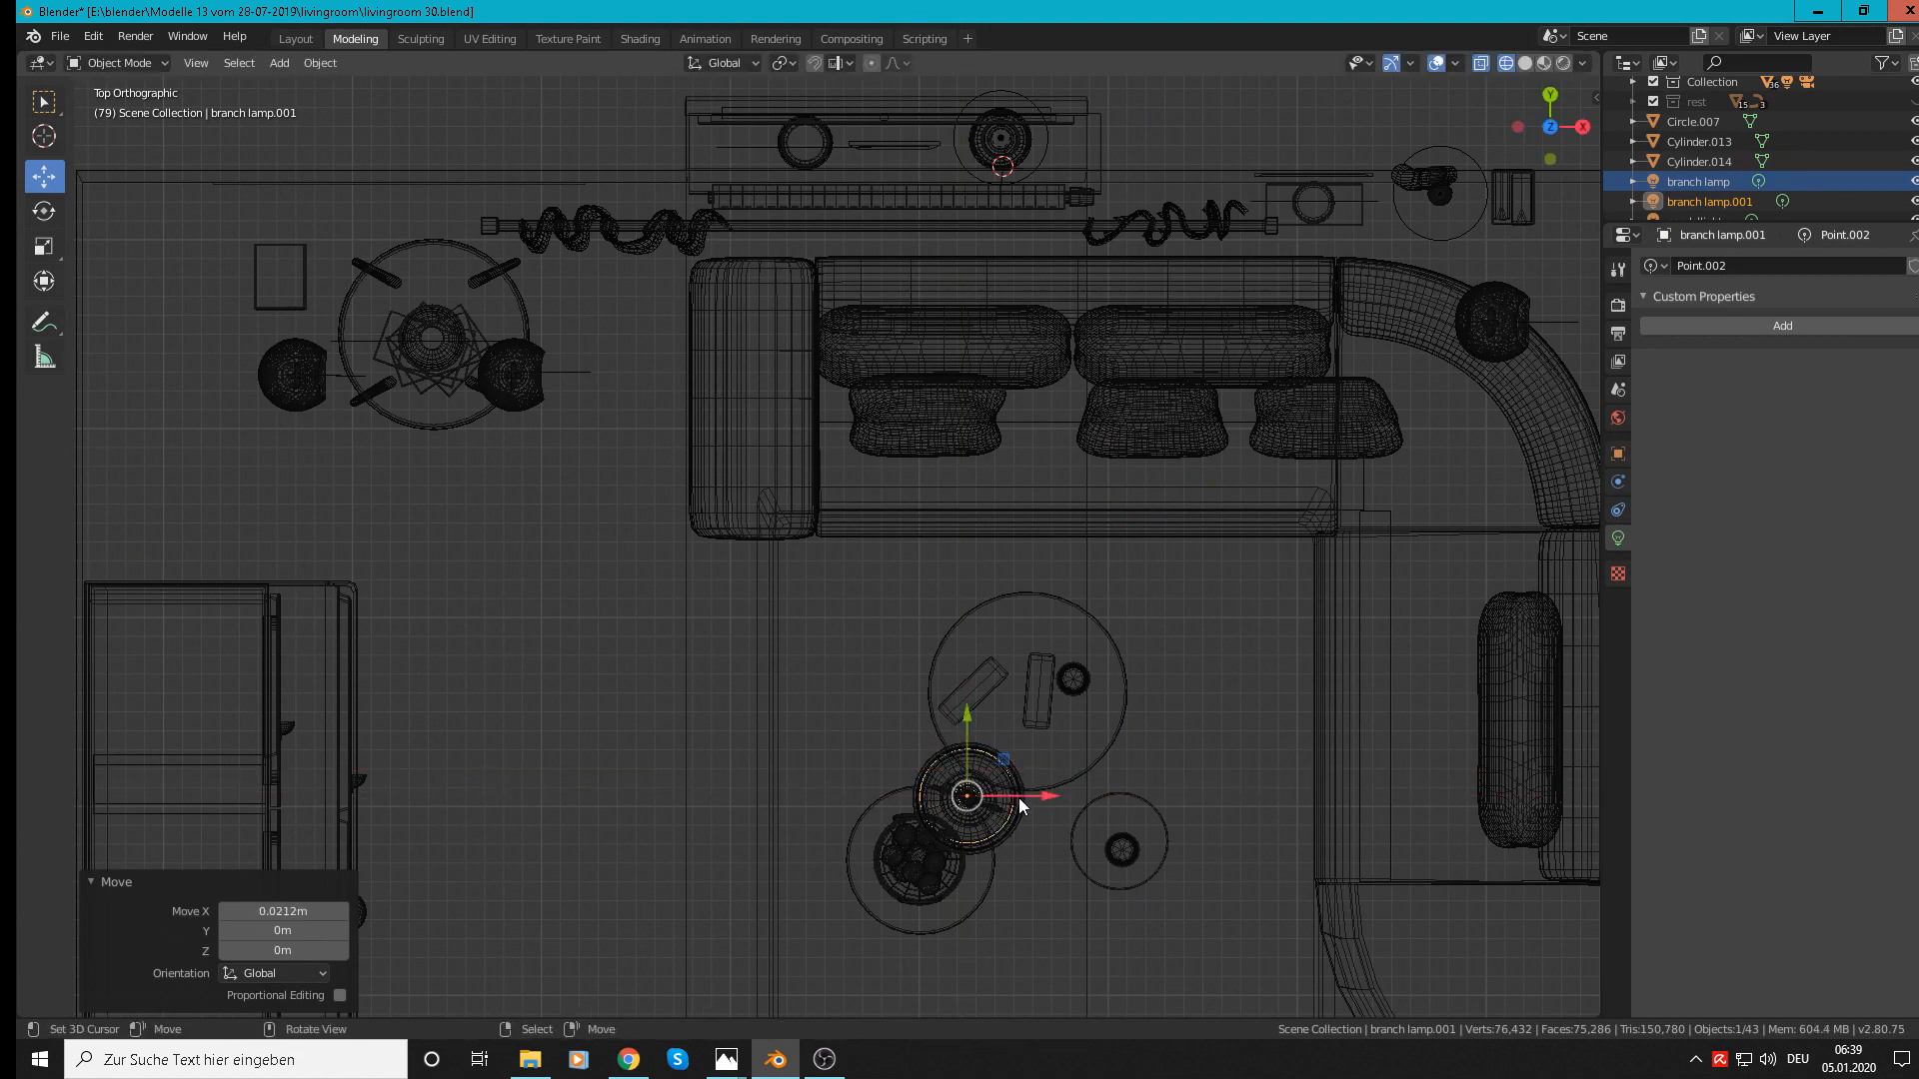
Step: Raise the copied light about 1.08 m along Z into the shade of the hanging ceiling lamp
{"action": "middle_click_drag", "start_coordinate": [1018, 798], "coordinate": [1027, 396]}
{"action": "left_click_drag", "start_coordinate": [913, 865], "coordinate": [927, 449]}
{"action": "scroll", "coordinate": [981, 614], "scroll_direction": "down", "scroll_amount": 8}
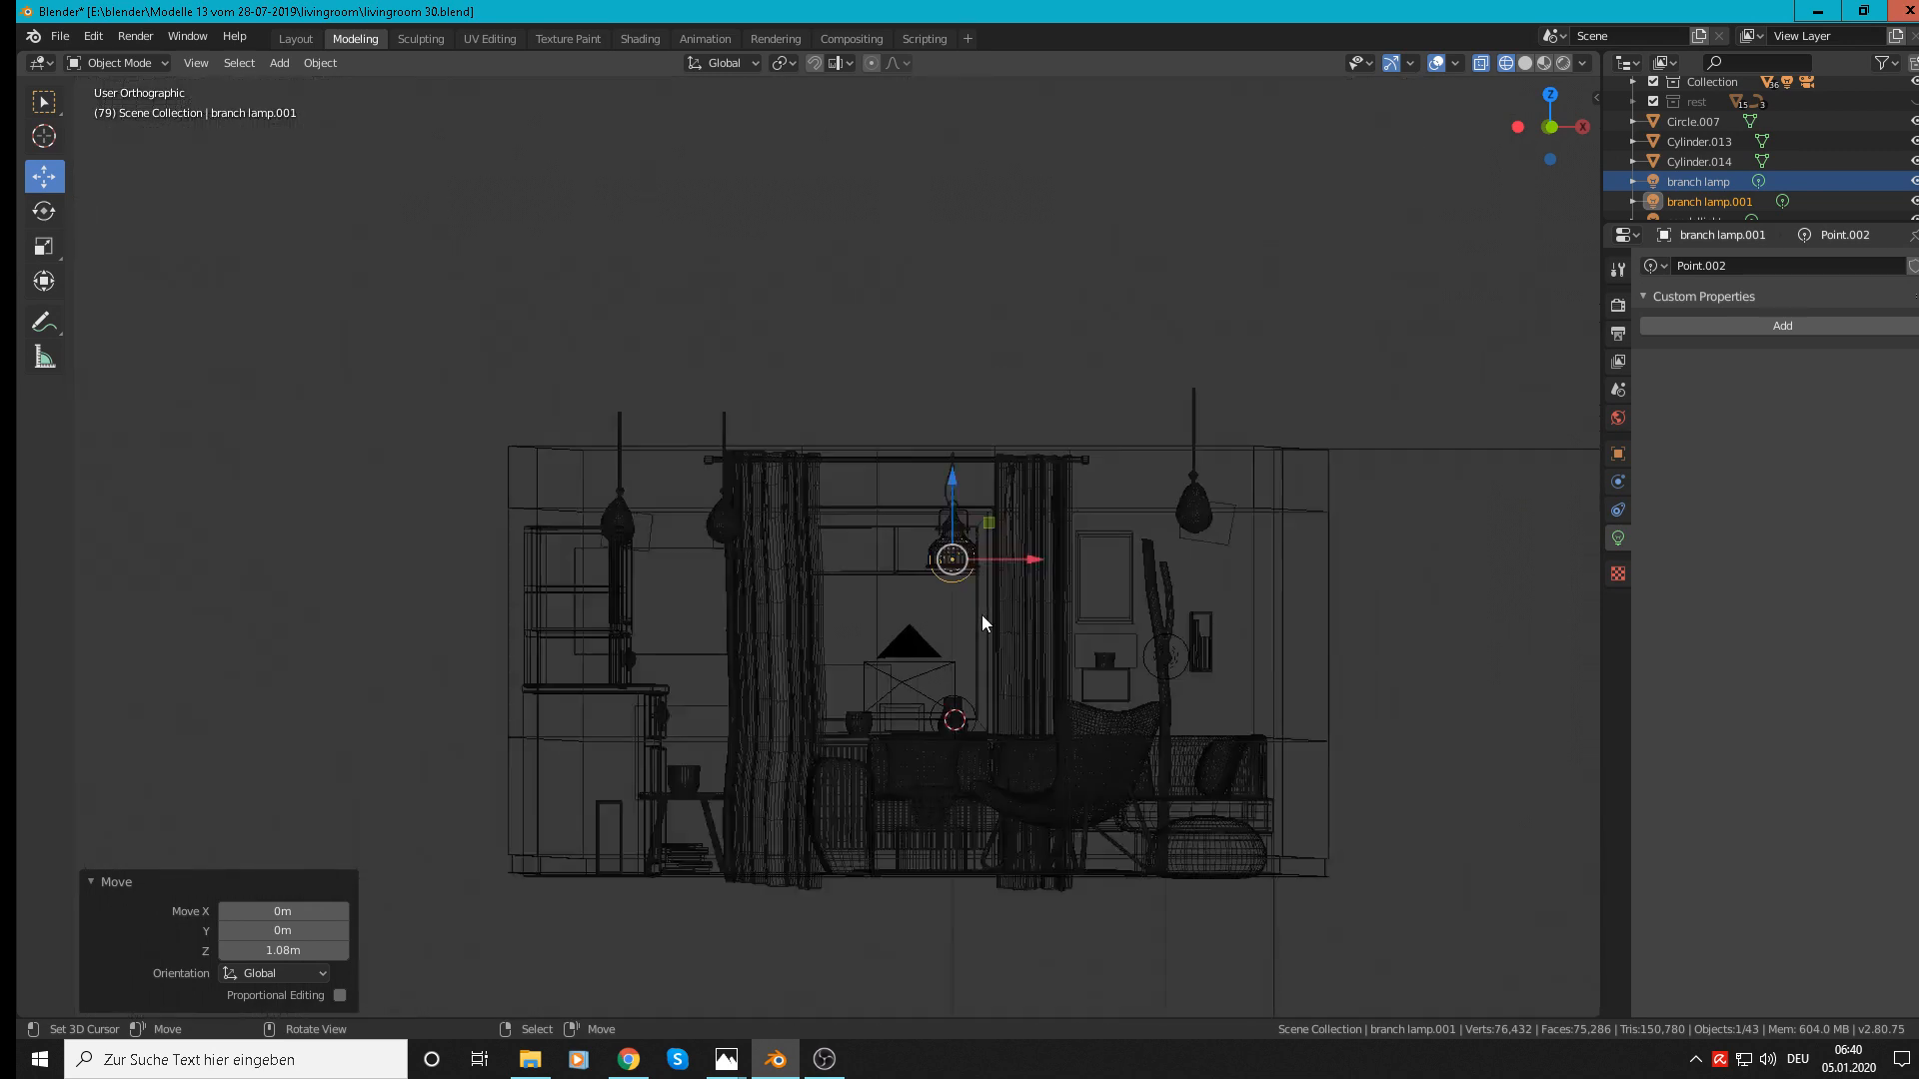
{"action": "middle_click_drag", "start_coordinate": [982, 614], "coordinate": [1117, 573]}
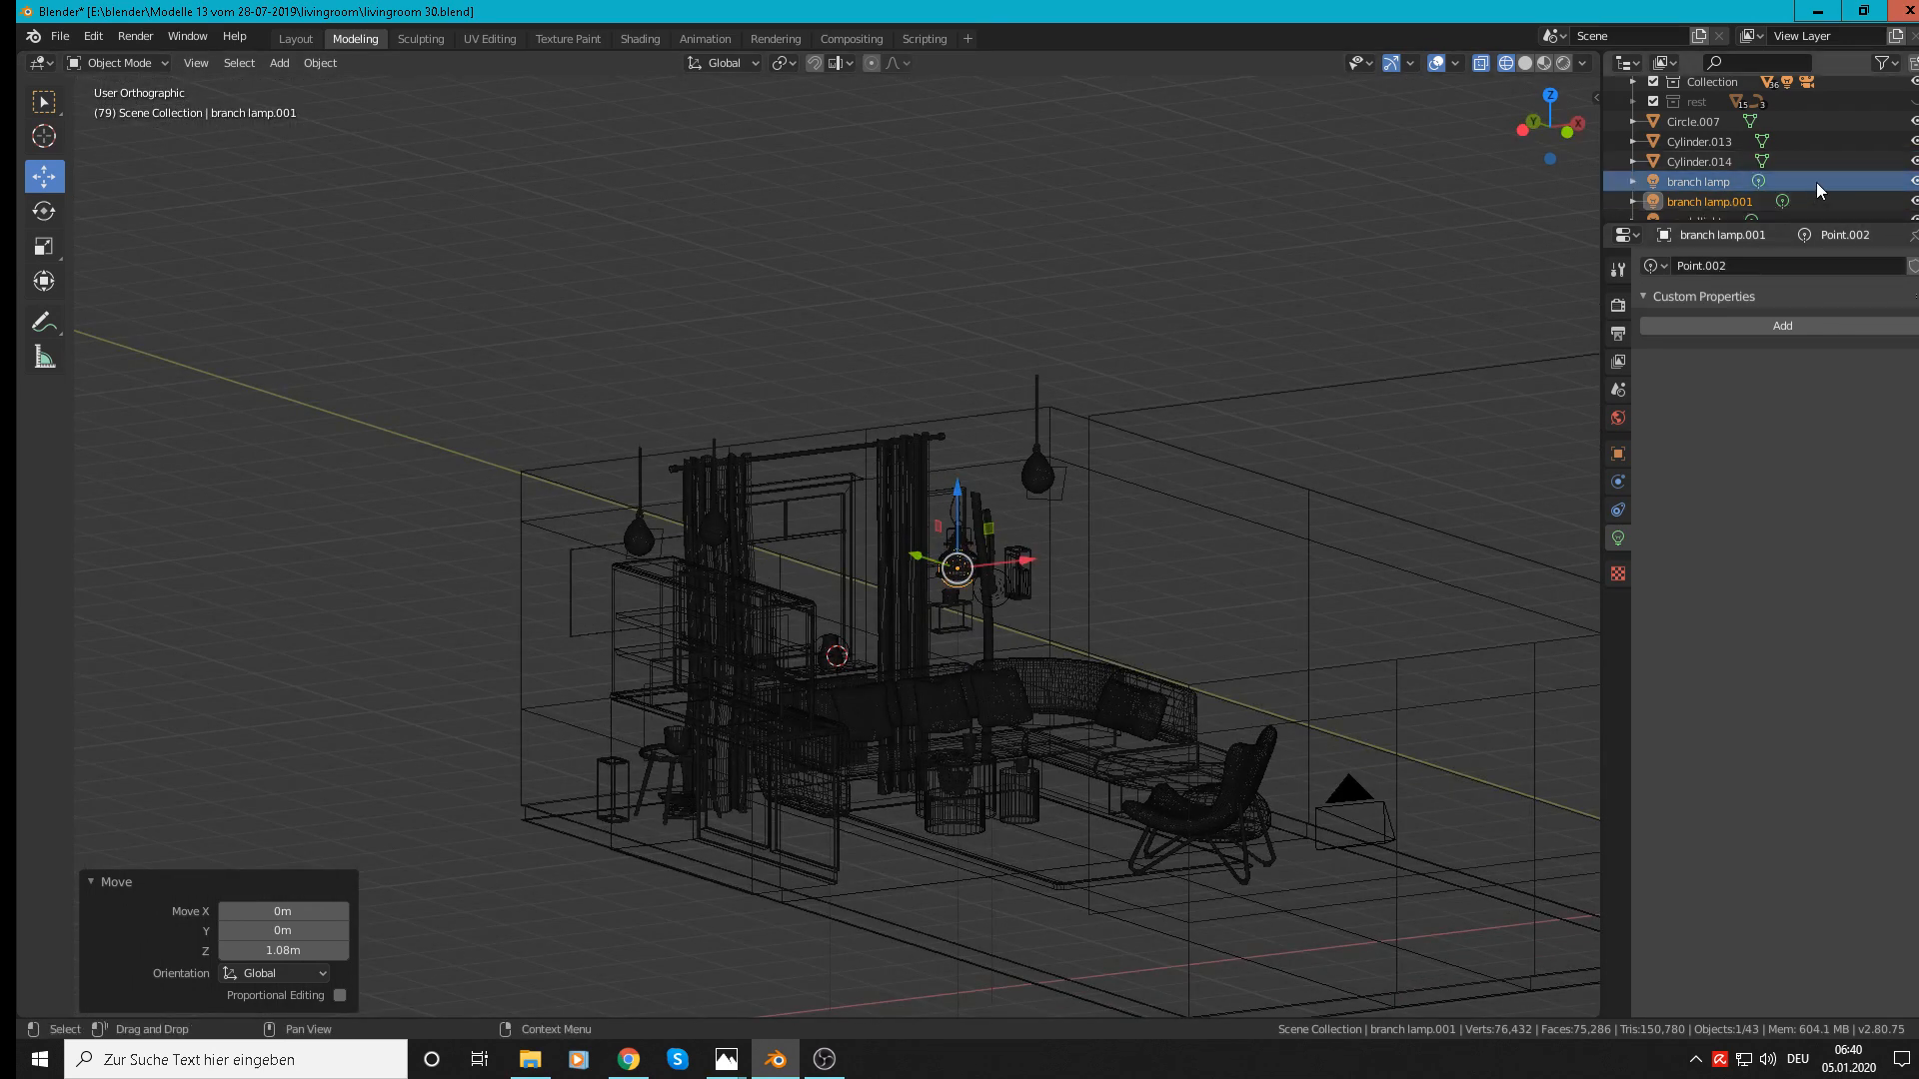
Step: Rename the light in the hanging ceiling lamp as top light
{"action": "scroll", "coordinate": [1789, 191], "scroll_direction": "down", "scroll_amount": 1}
{"action": "double_click", "coordinate": [1717, 182]}
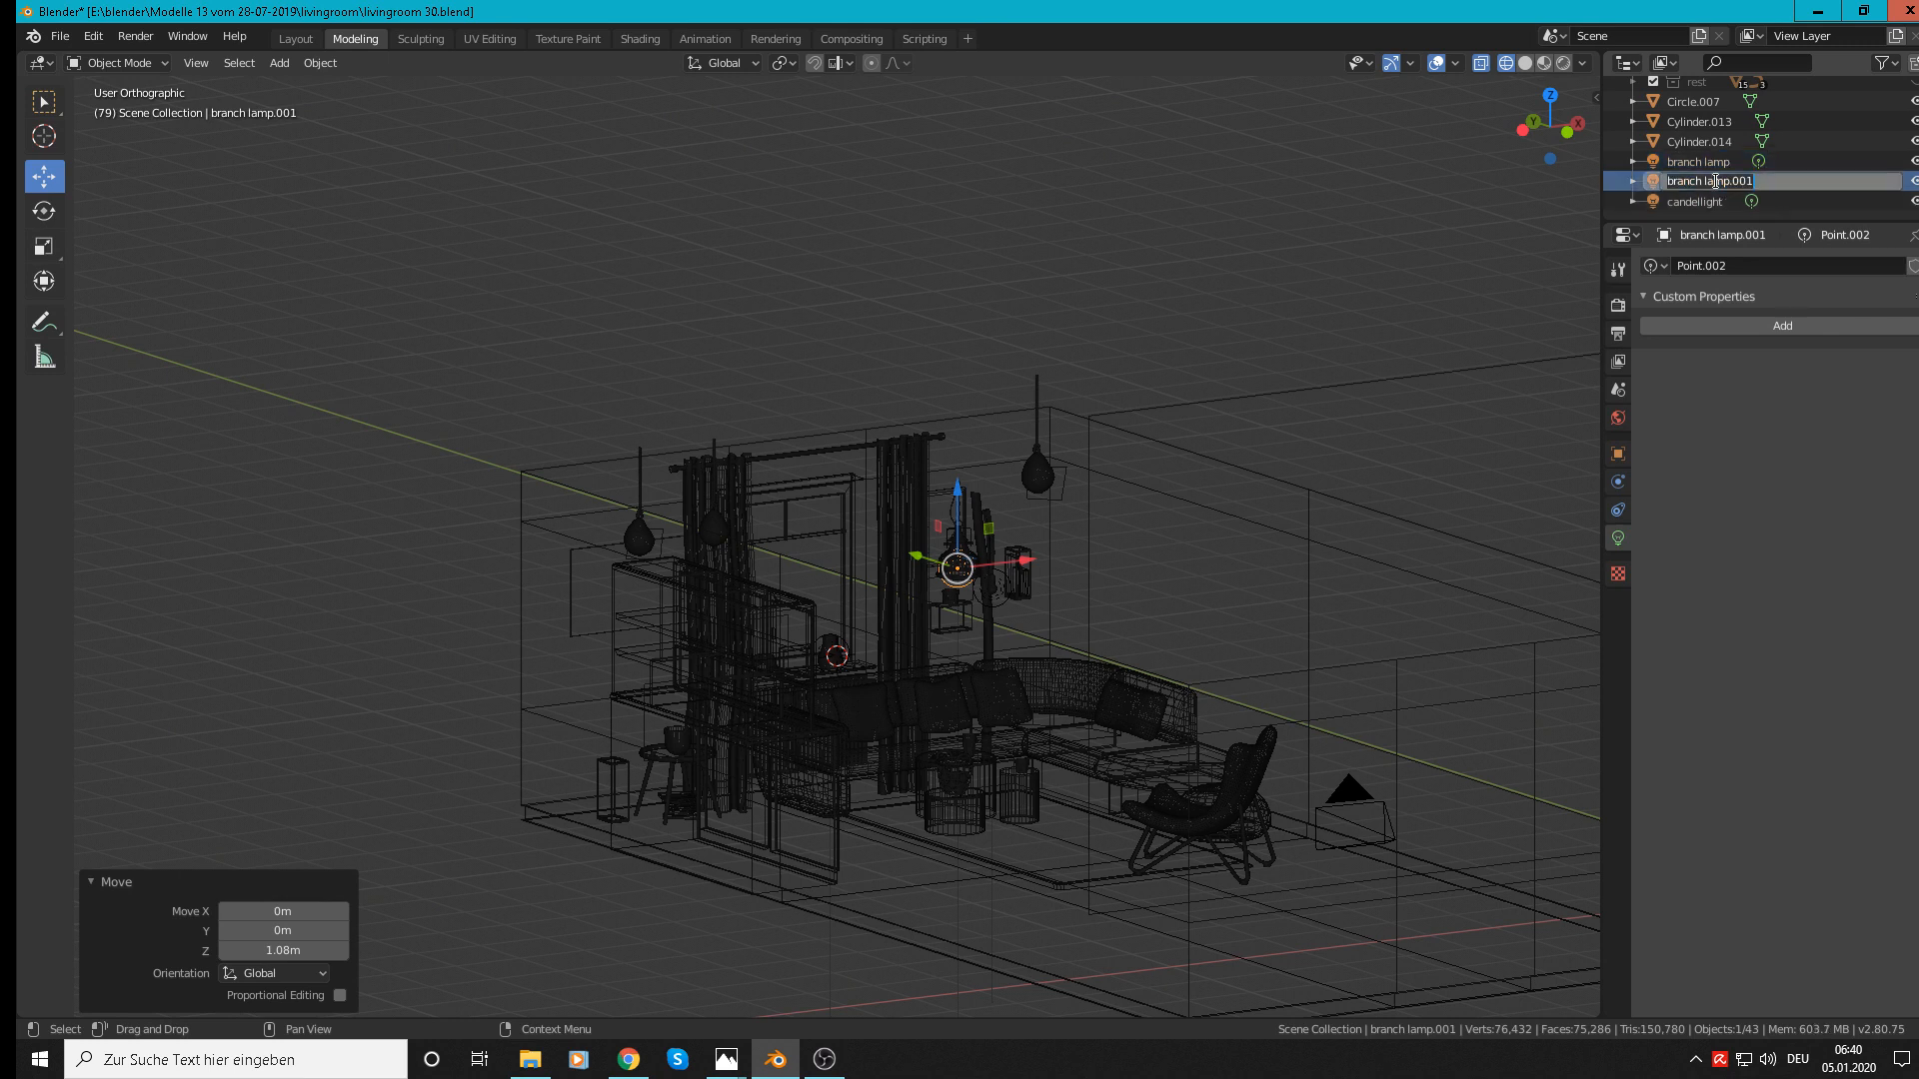
{"action": "type", "text": "top light"}
{"action": "key", "text": "Return"}
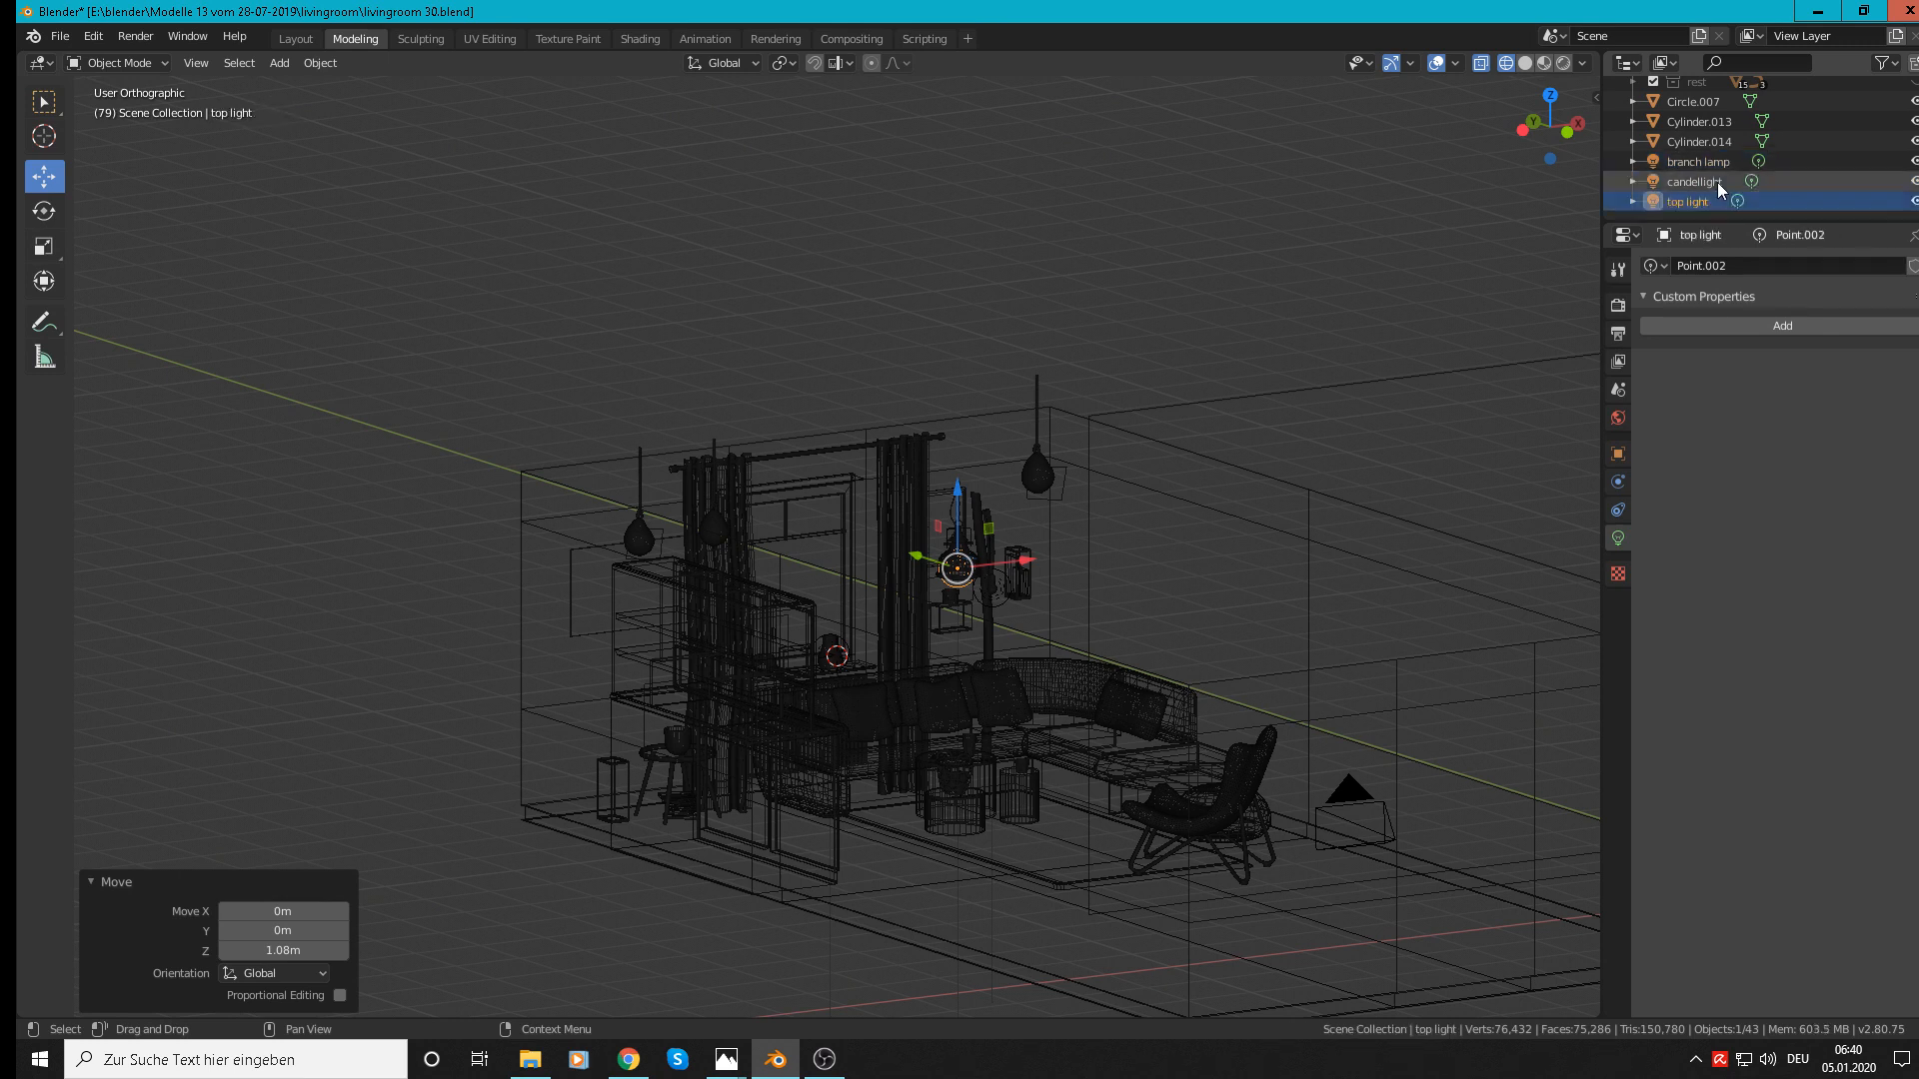
Step: Switch to the Shading workspace and filter the outliner to list only collections and lights
{"action": "left_click", "coordinate": [655, 38]}
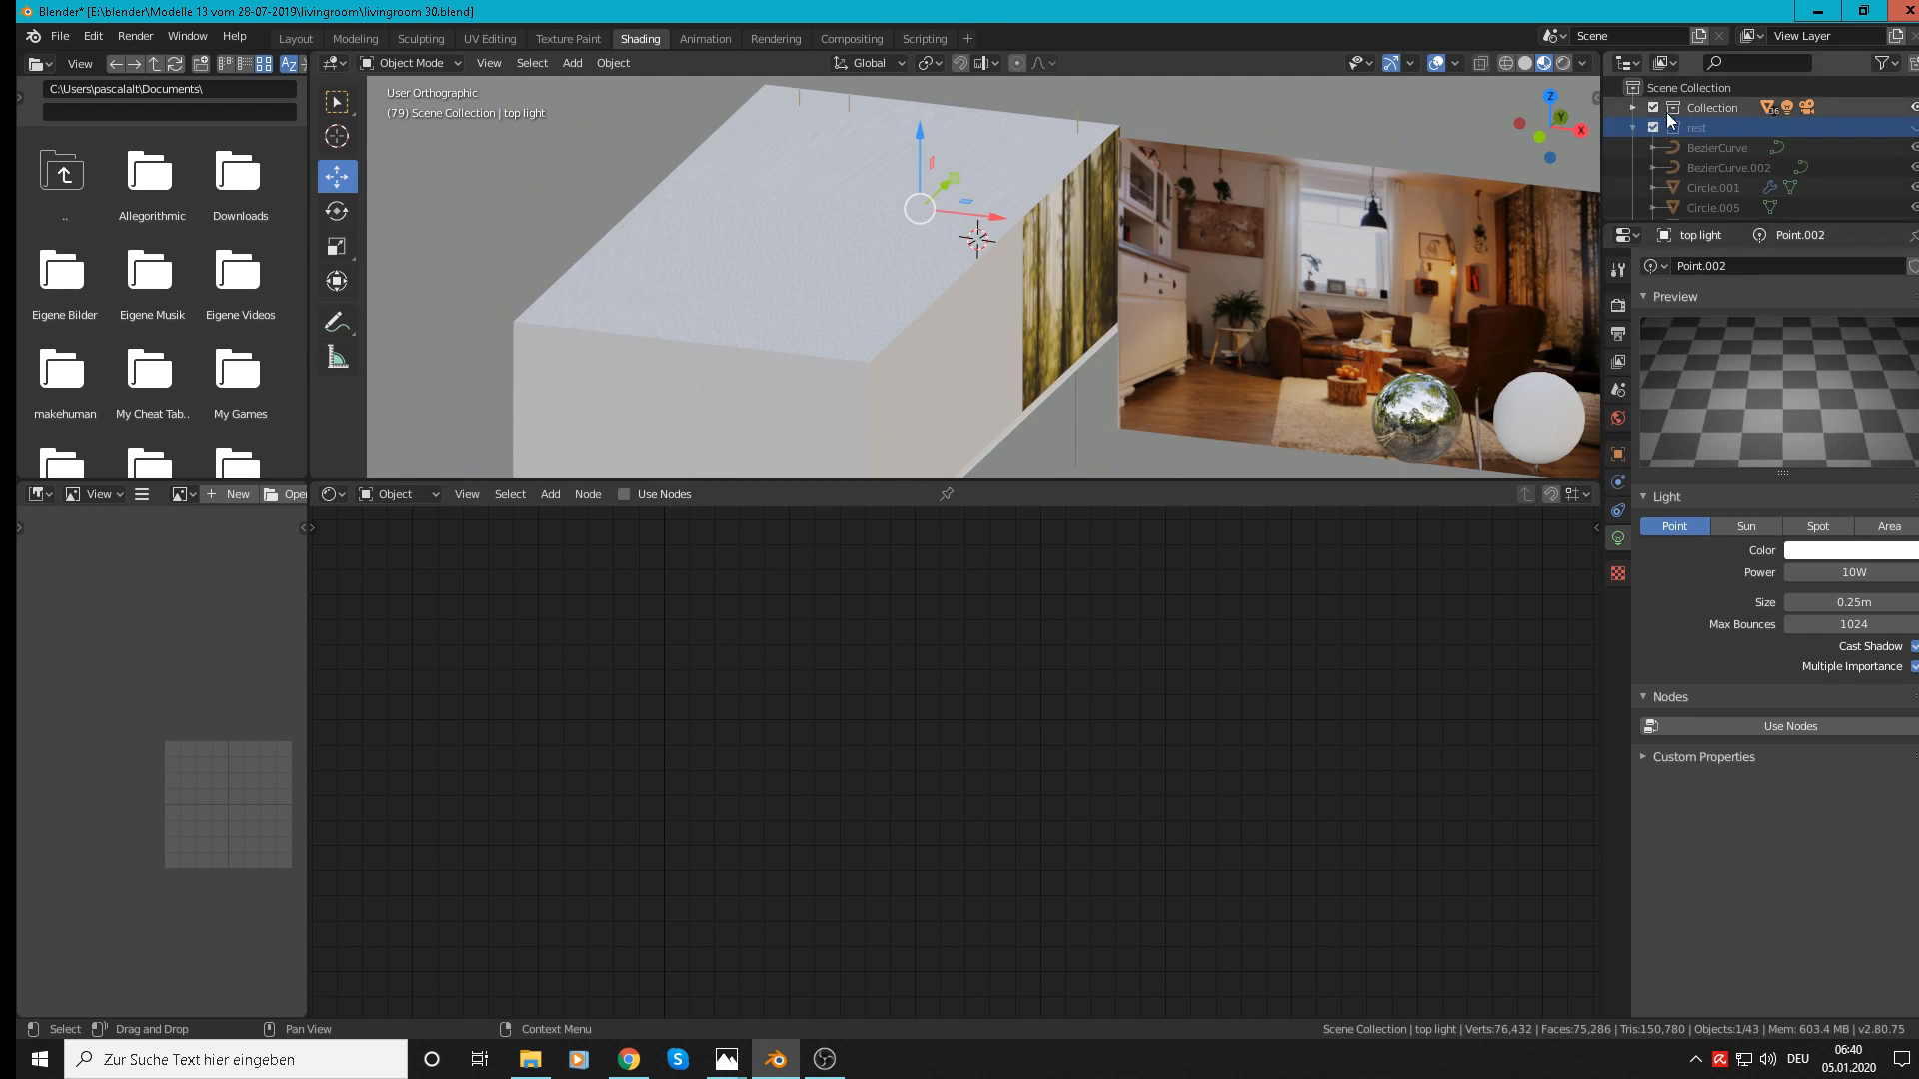
{"action": "left_click", "coordinate": [1631, 105]}
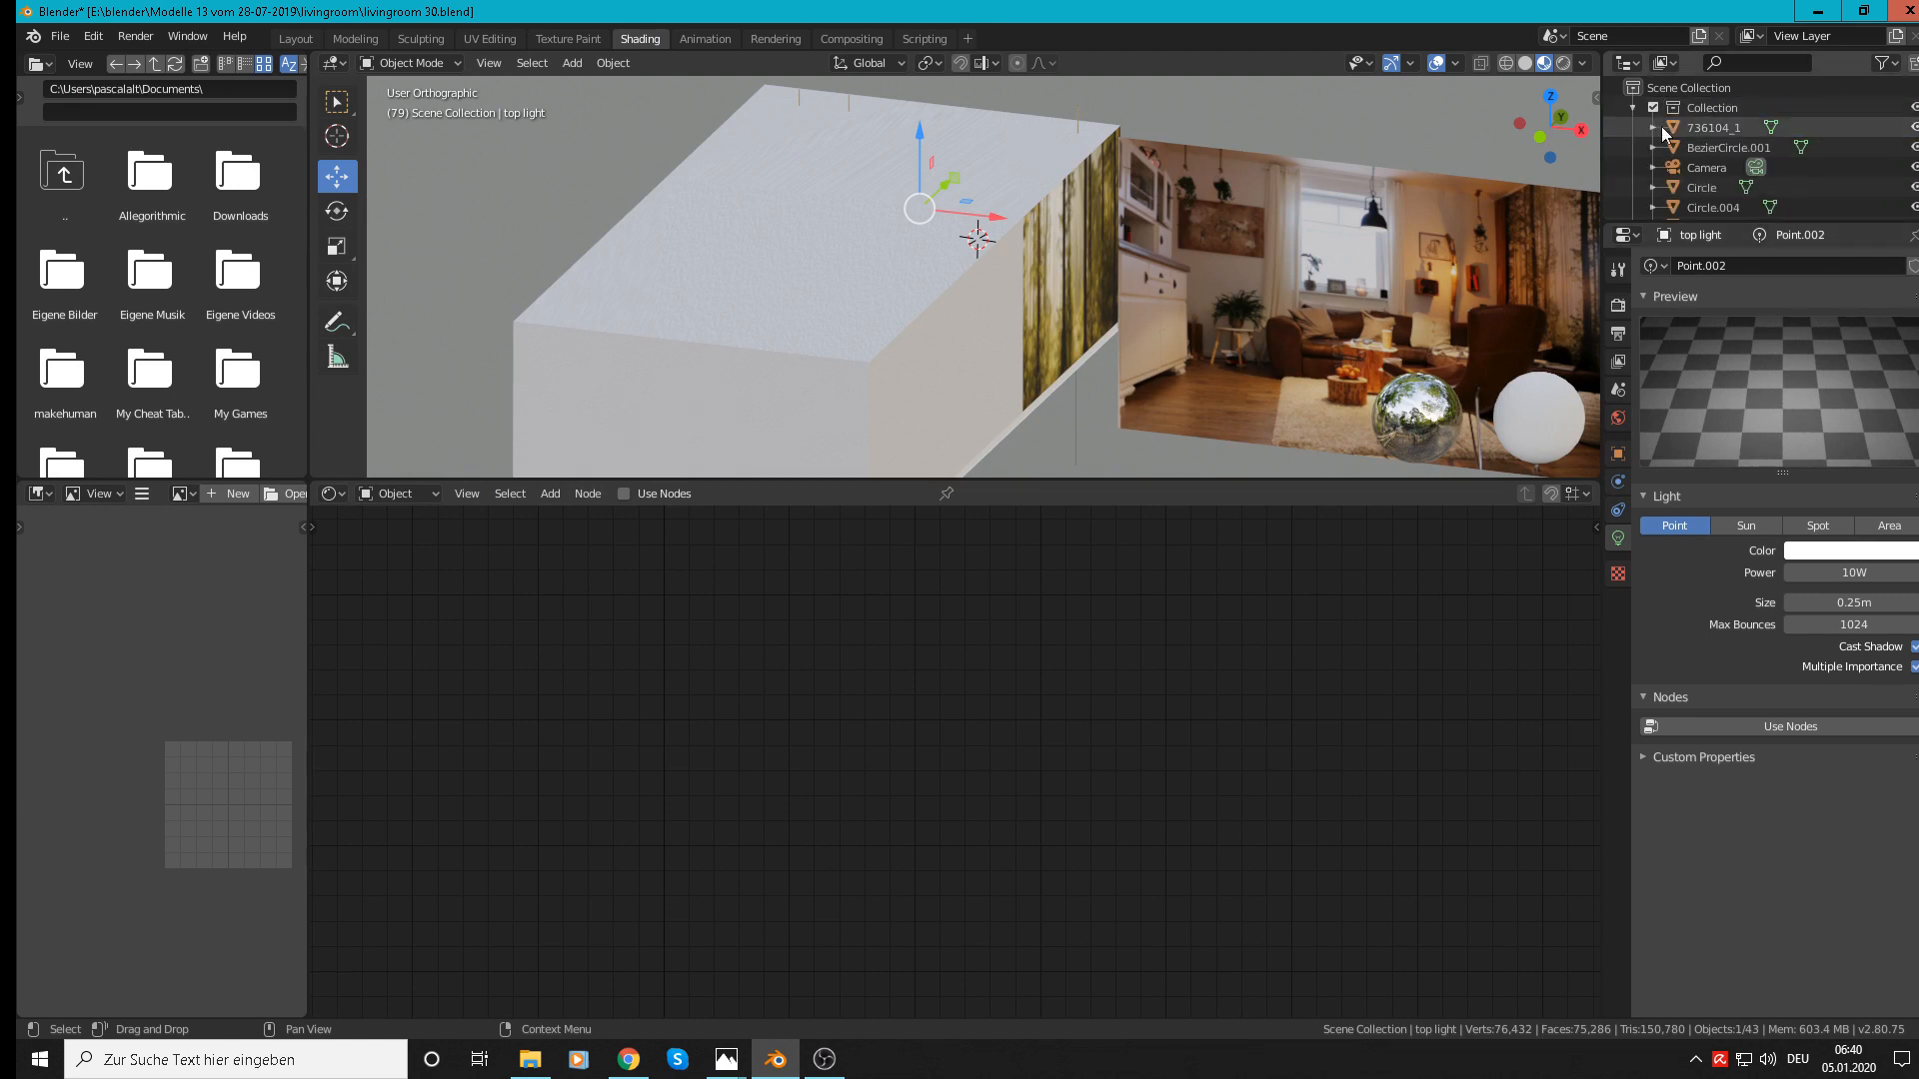
{"action": "left_click", "coordinate": [1887, 63]}
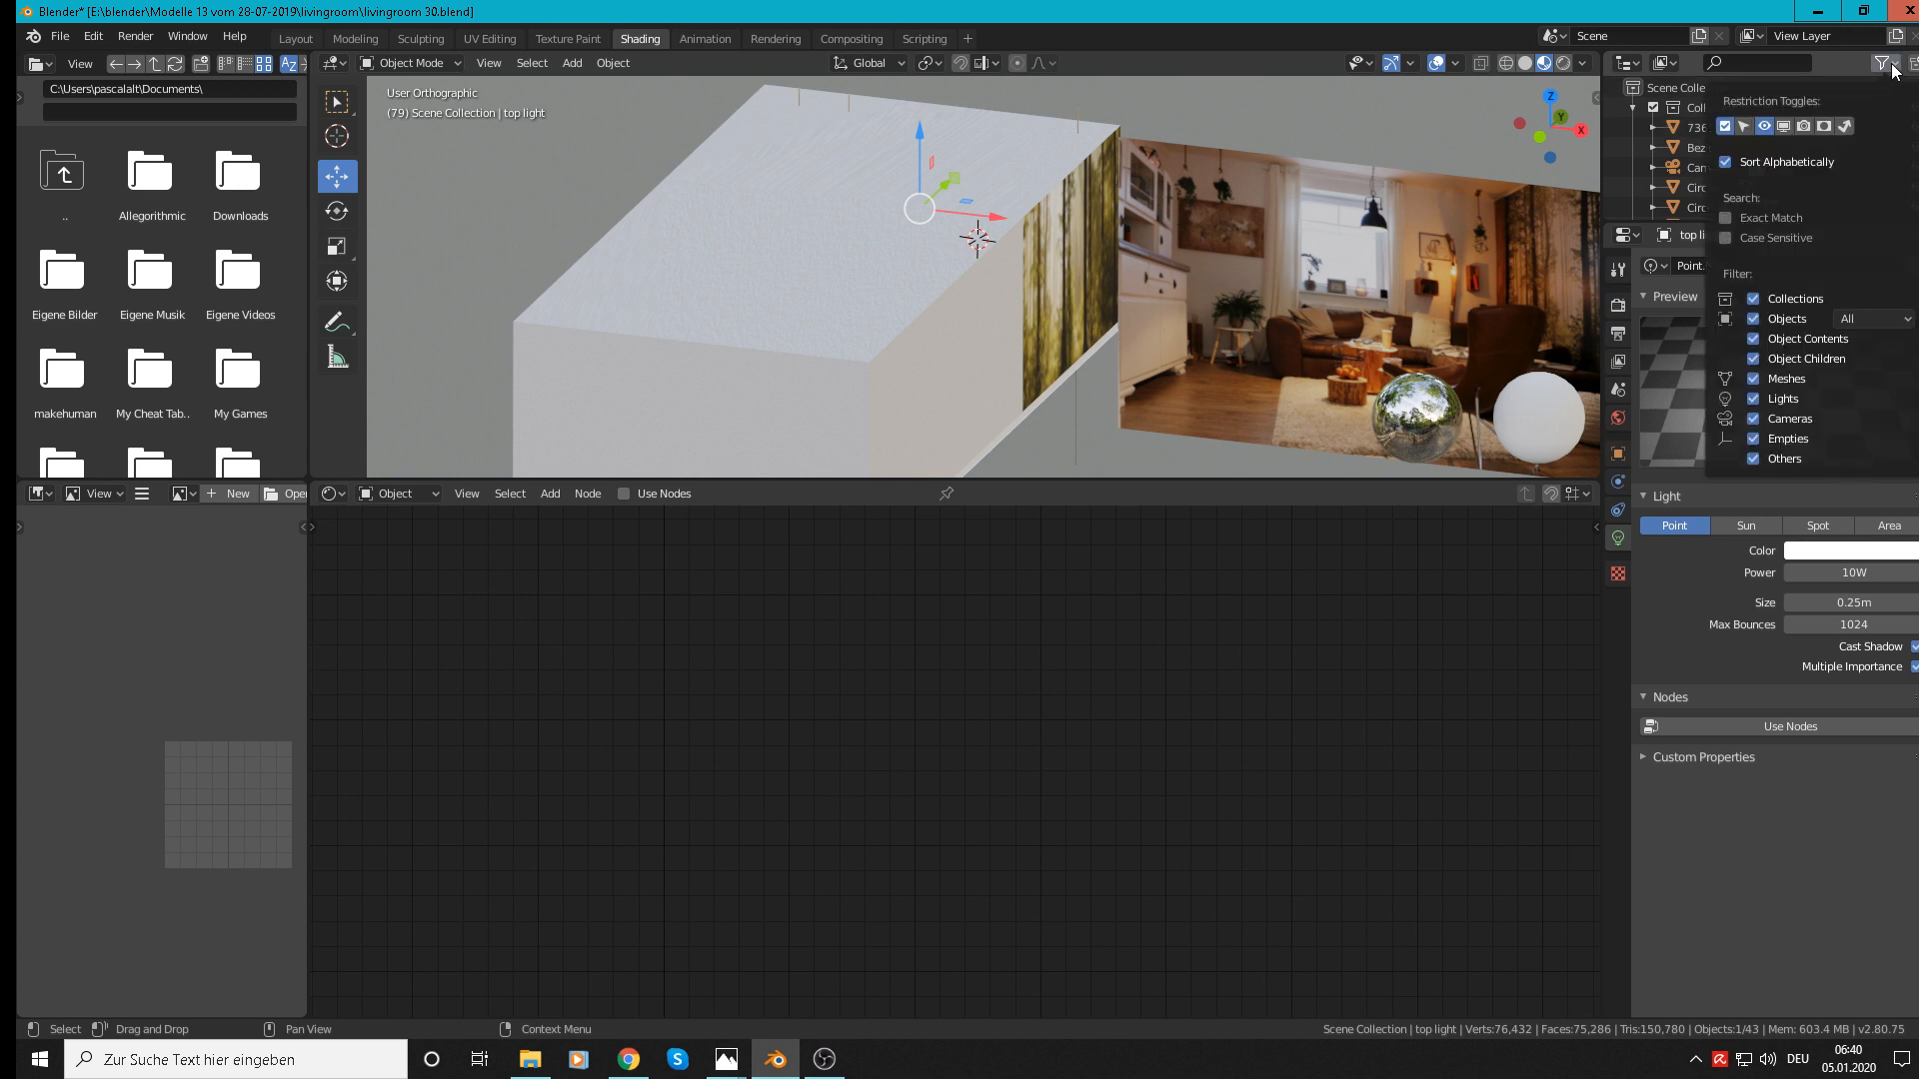
{"action": "left_click", "coordinate": [1753, 379]}
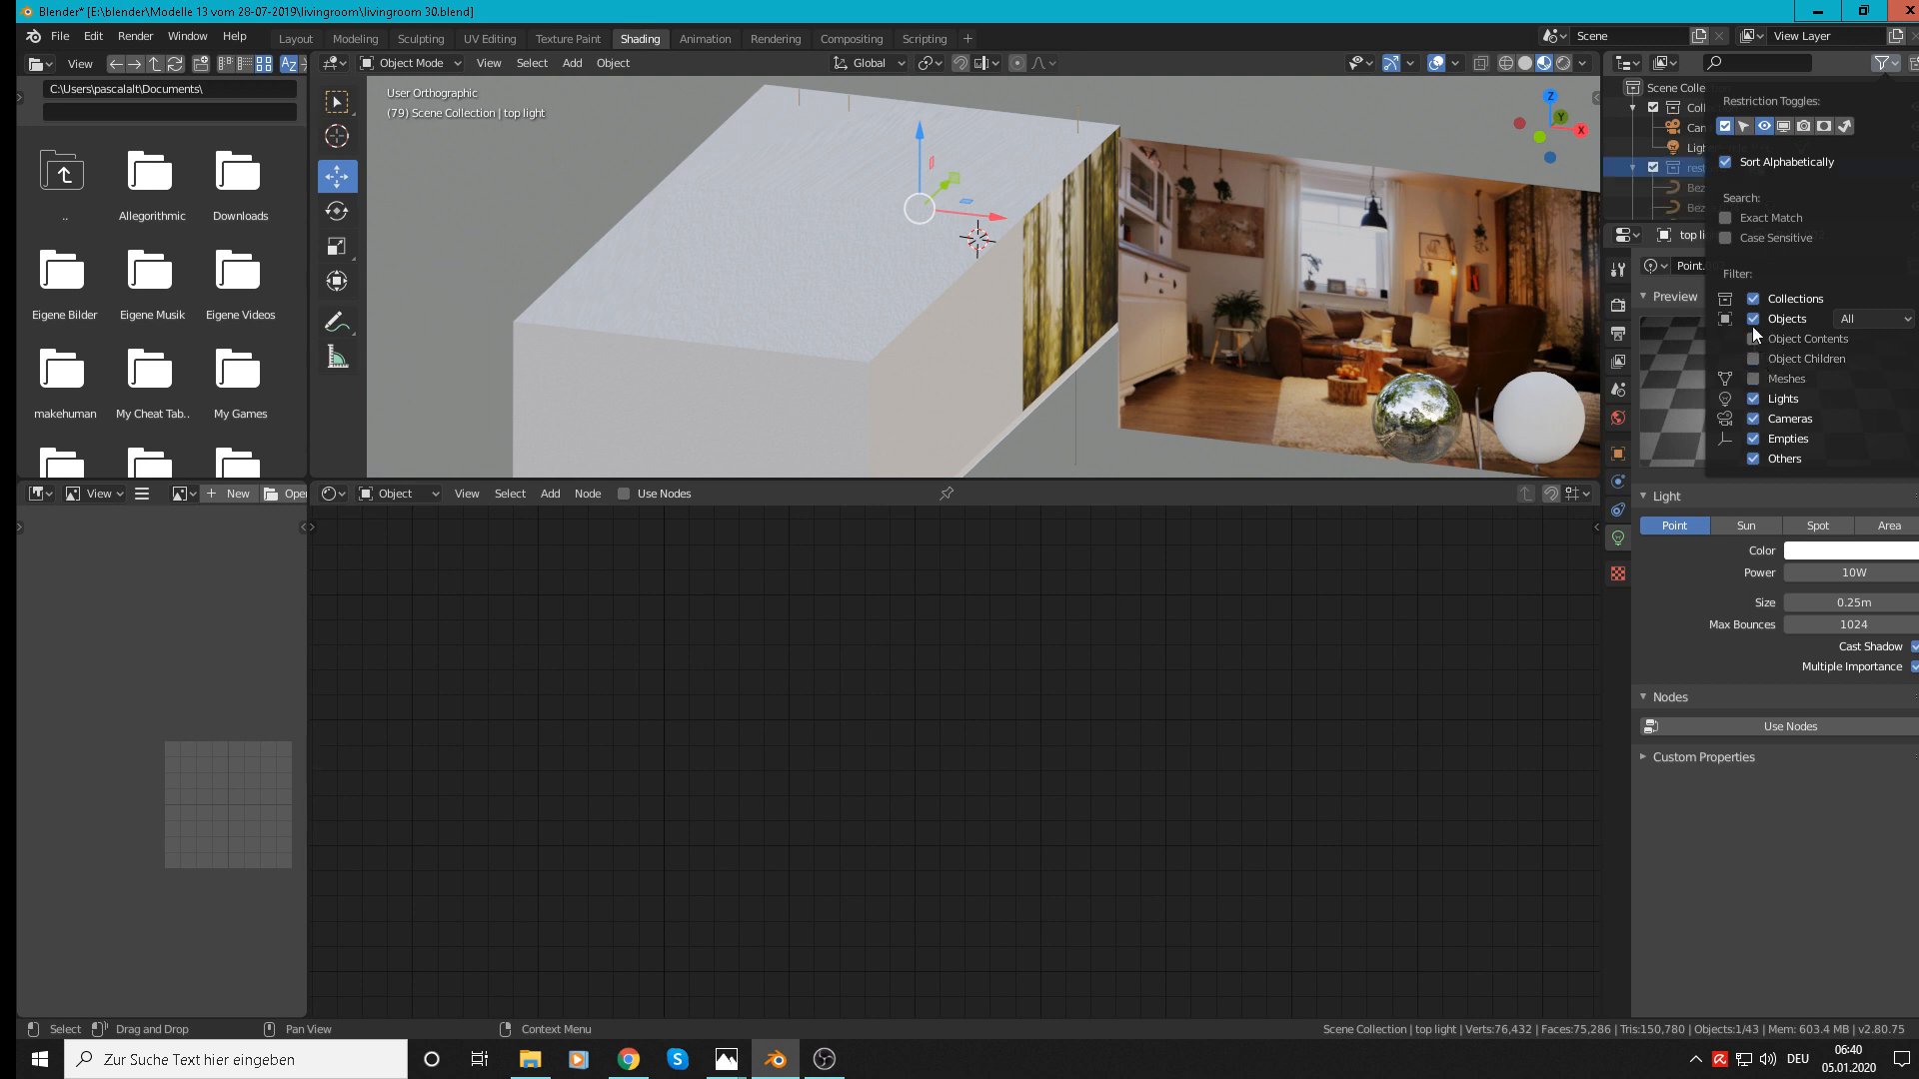
{"action": "left_click", "coordinate": [1752, 319]}
{"action": "left_click", "coordinate": [1752, 299]}
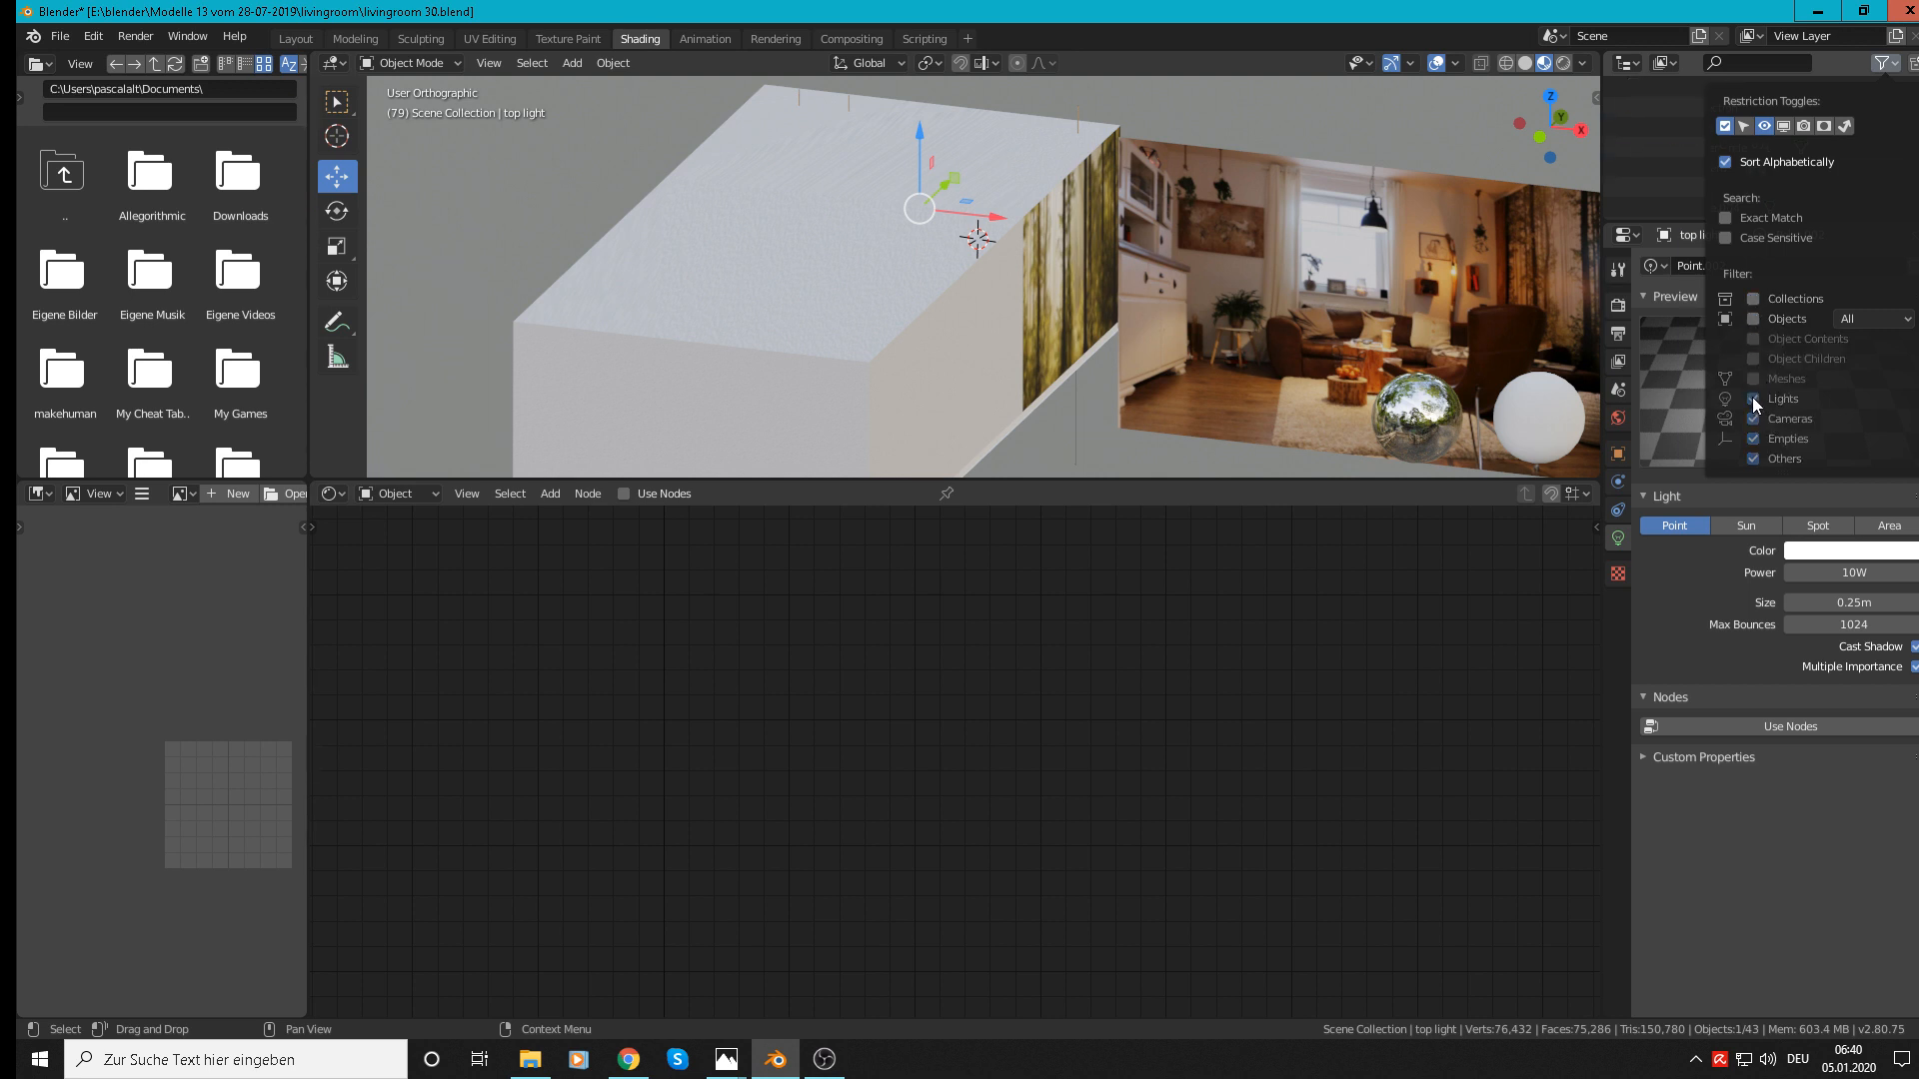
{"action": "left_click", "coordinate": [1755, 299]}
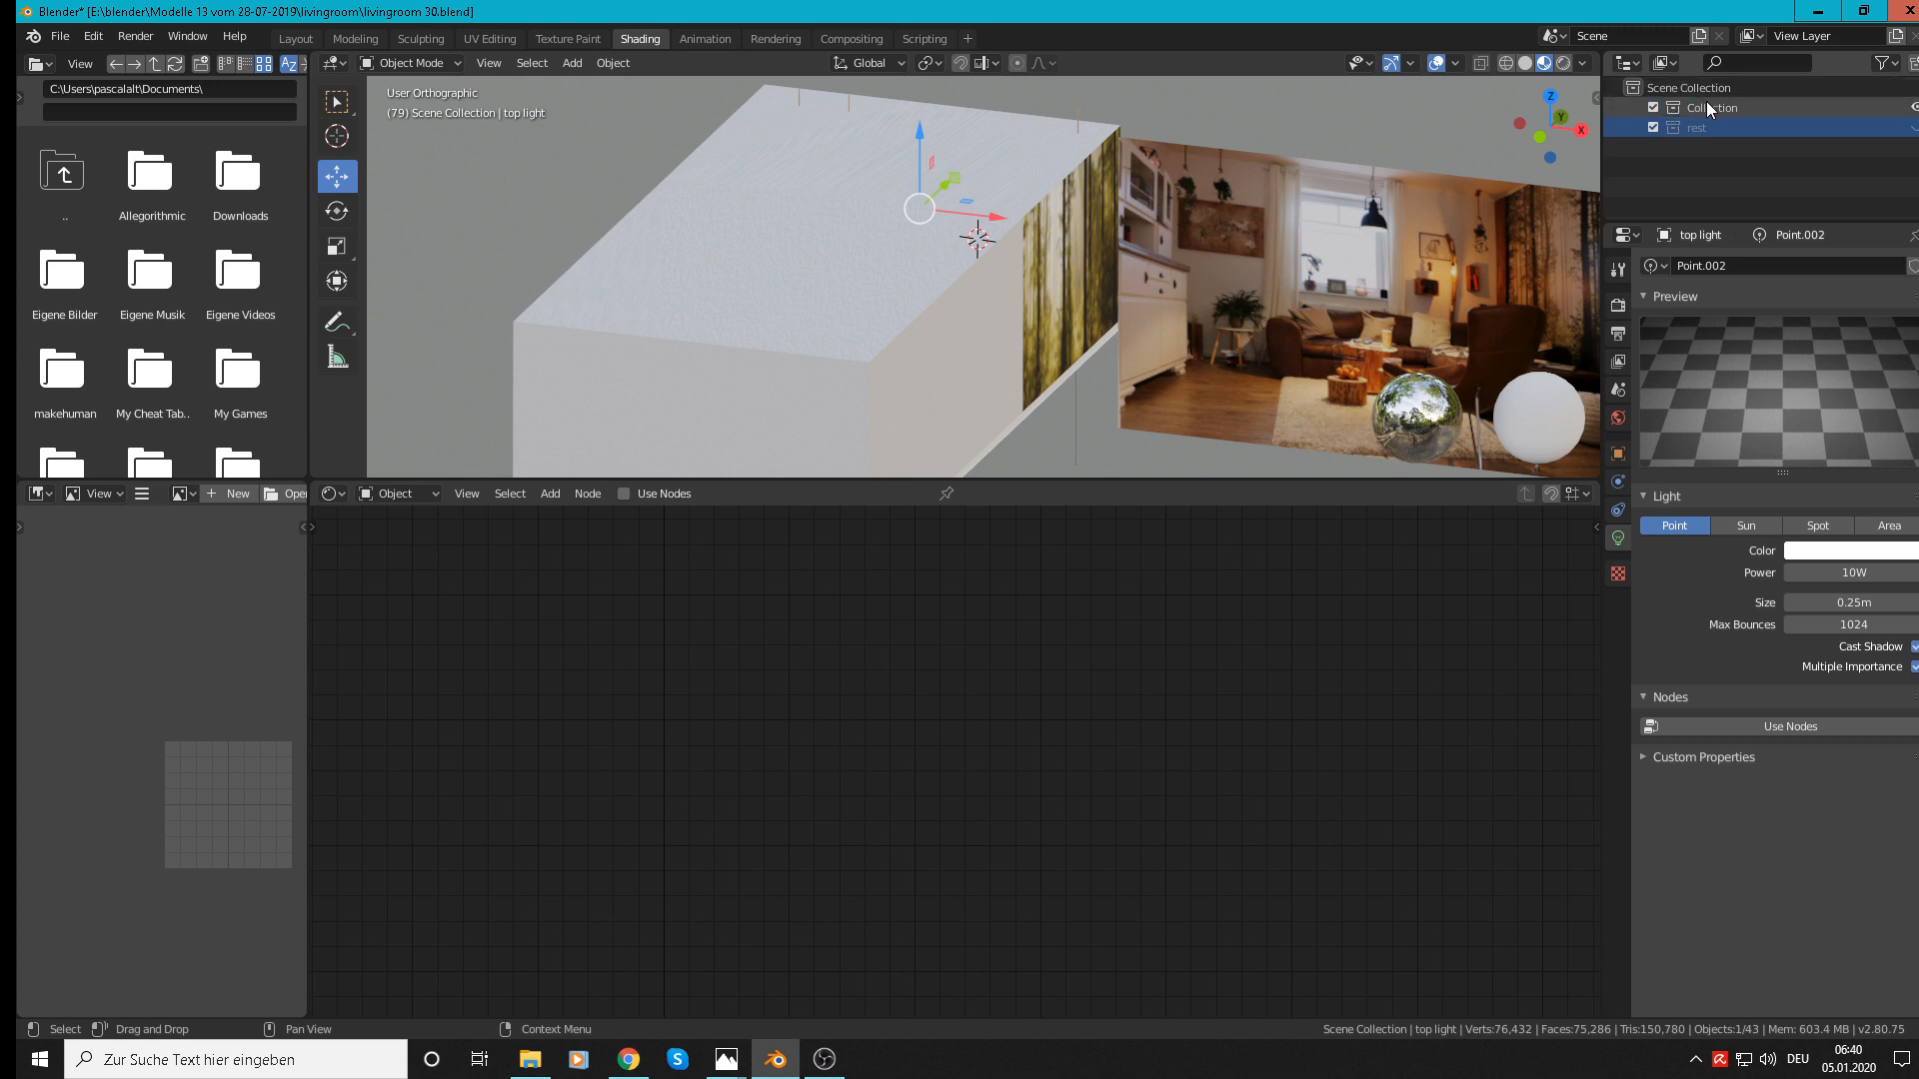
{"action": "left_click", "coordinate": [1895, 66]}
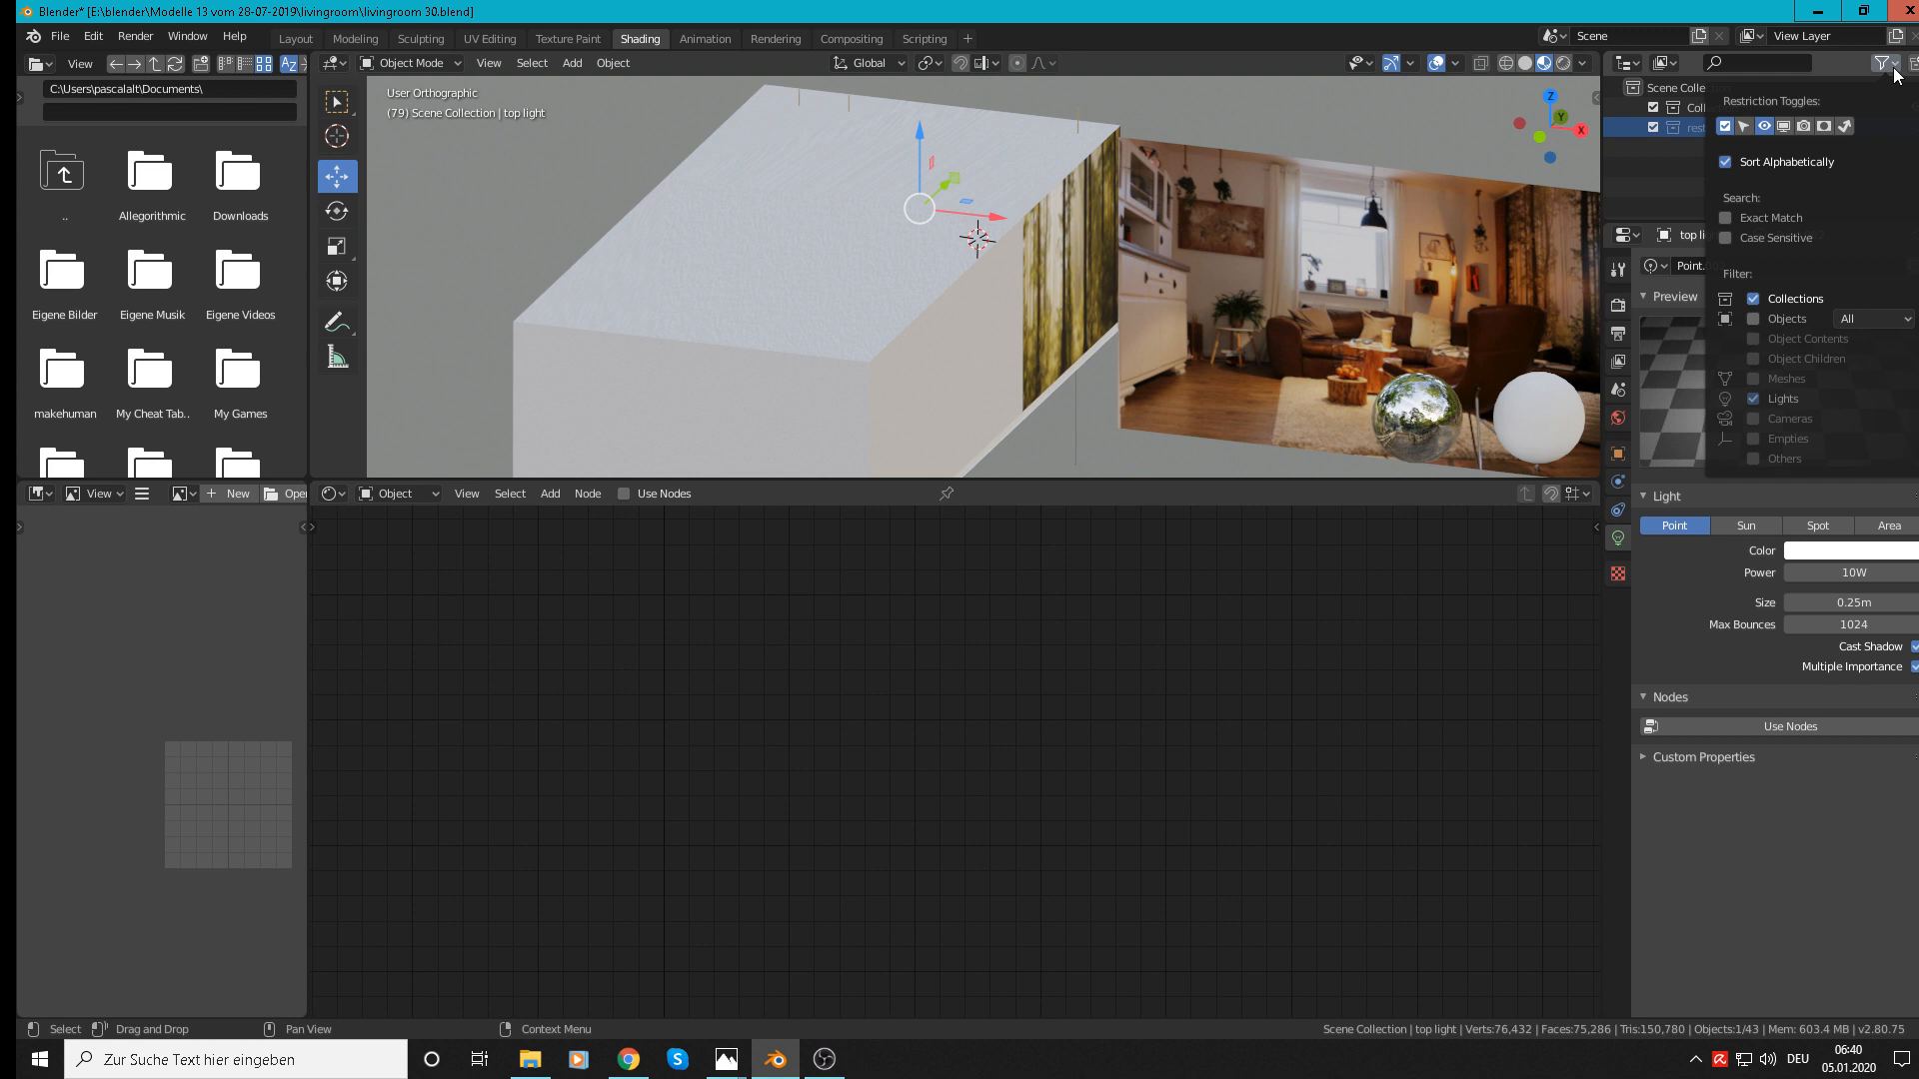
{"action": "left_click", "coordinate": [1752, 317]}
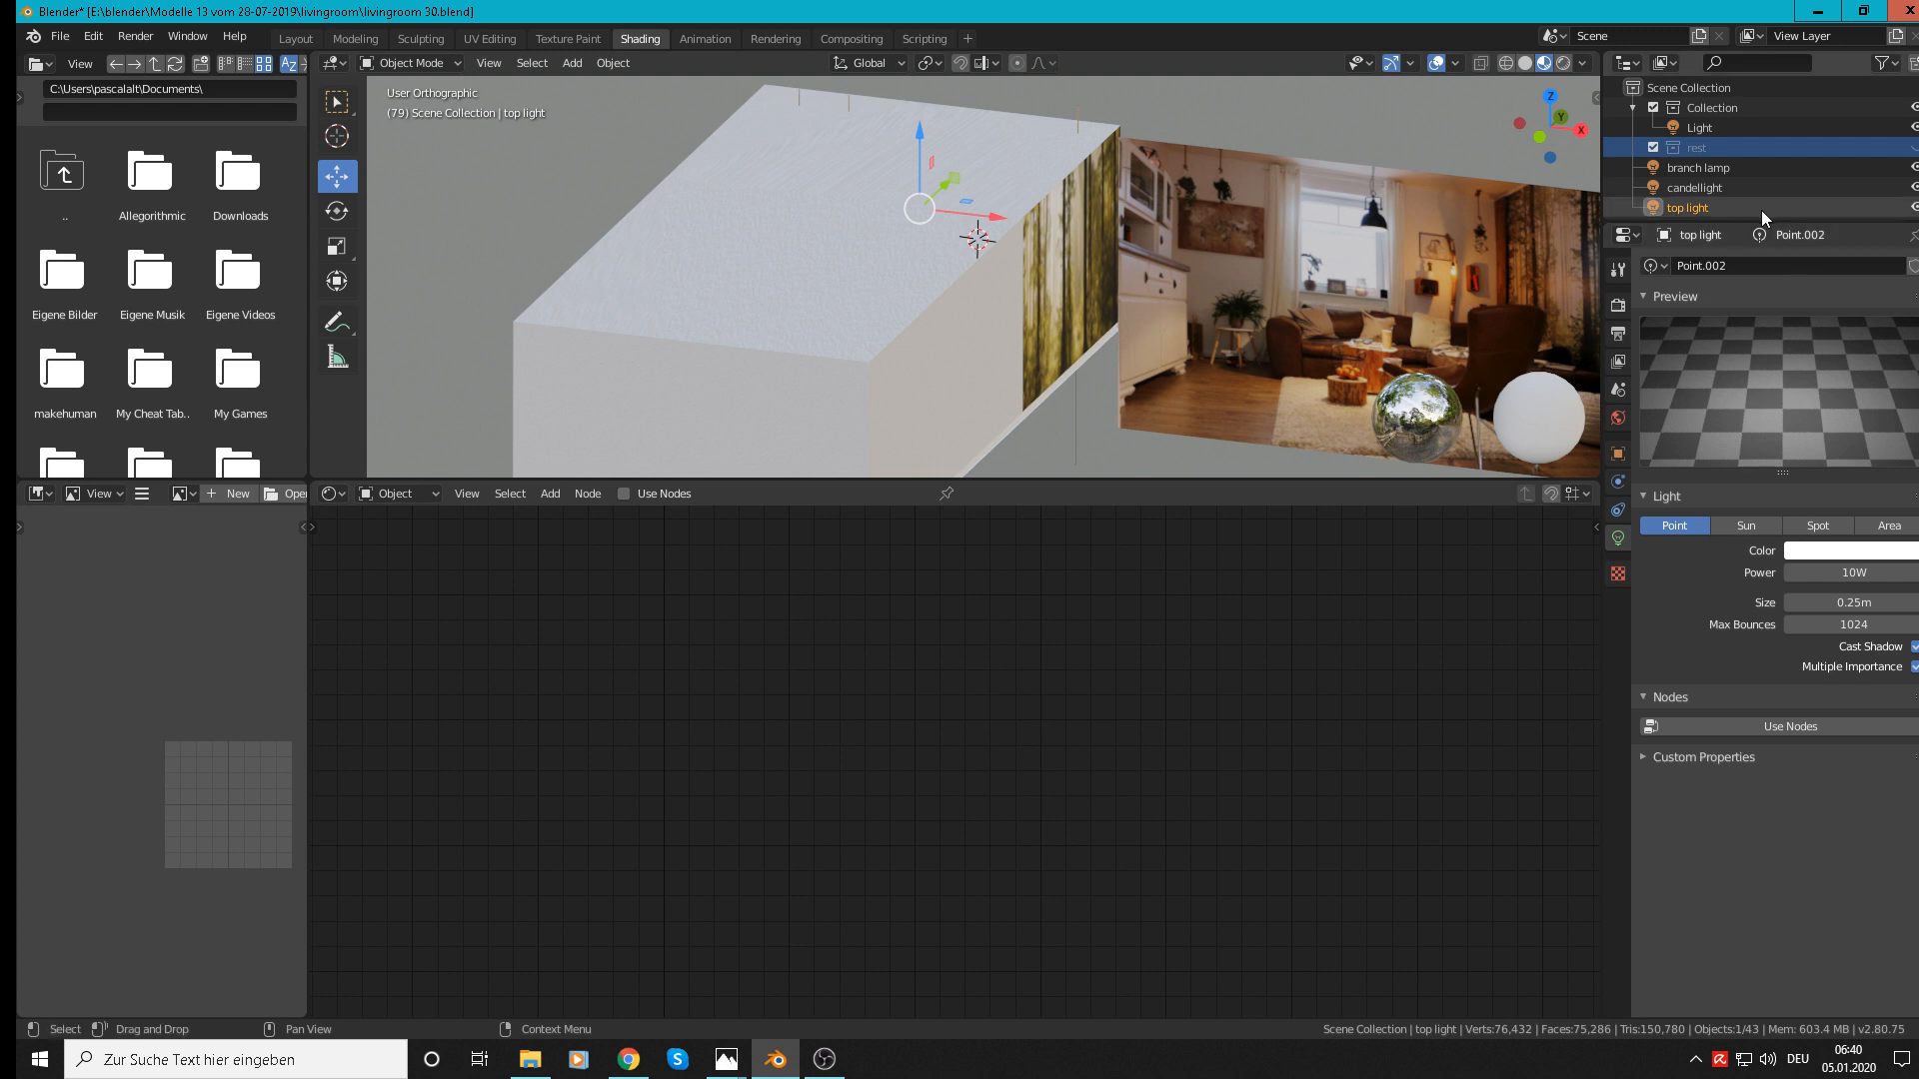
{"action": "scroll", "coordinate": [1755, 206], "scroll_direction": "down", "scroll_amount": 1}
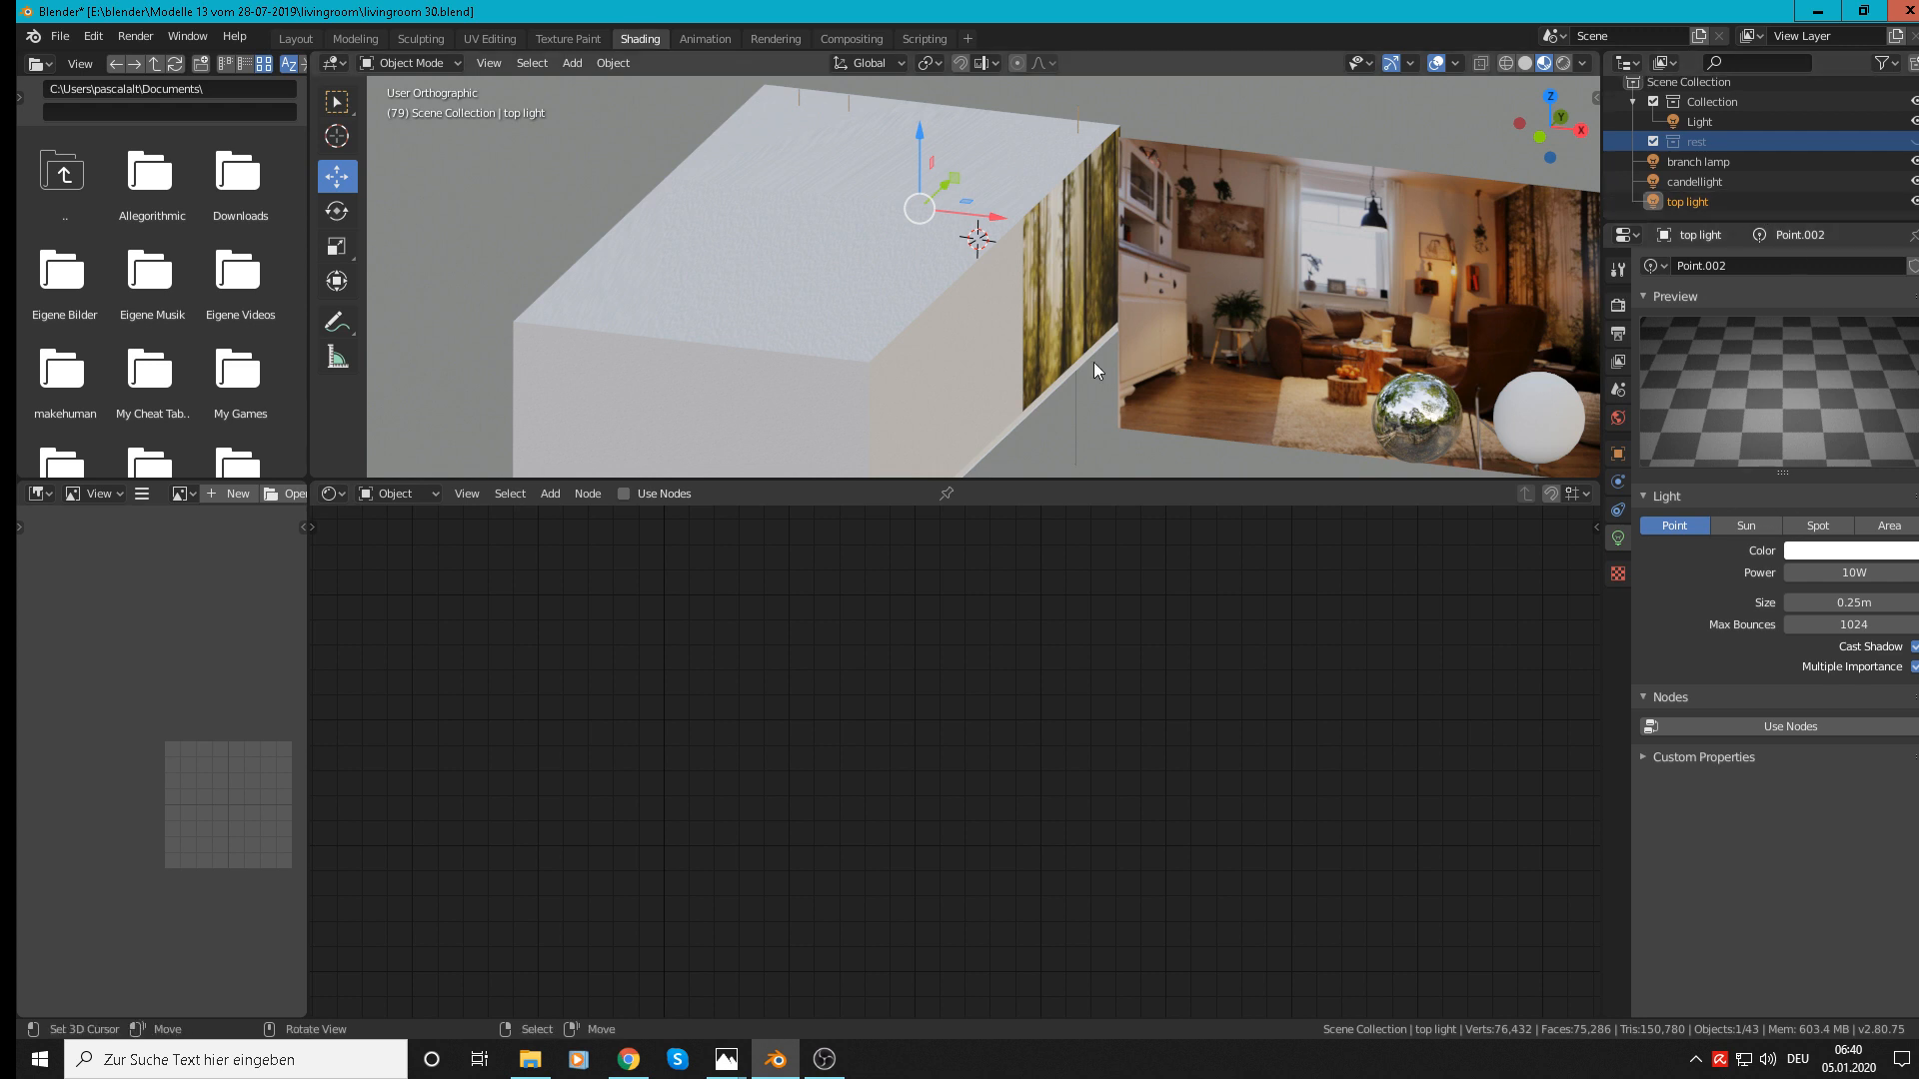
Step: Enlarge the 3D viewport and look through the scene camera with the whole living room framed
{"action": "scroll", "coordinate": [1011, 339], "scroll_direction": "up", "scroll_amount": 2}
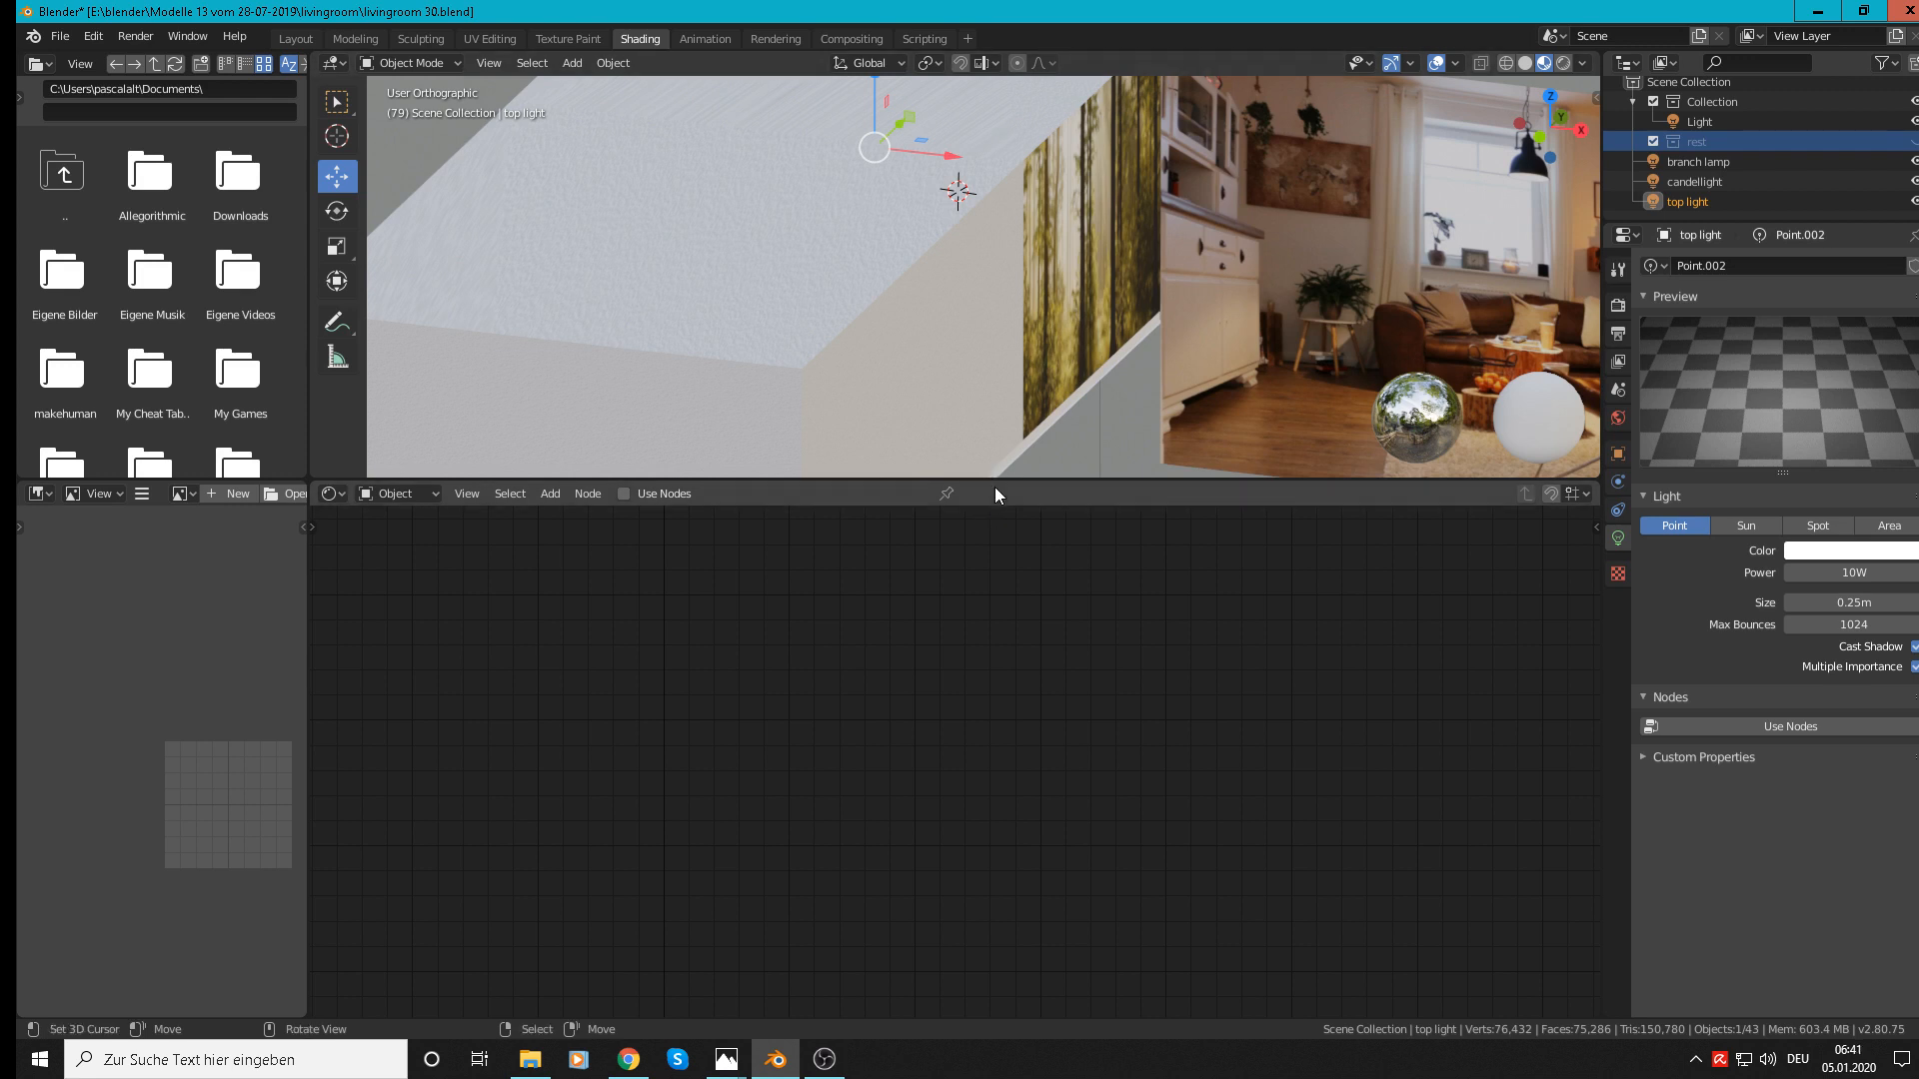
{"action": "left_click_drag", "start_coordinate": [991, 479], "coordinate": [990, 949]}
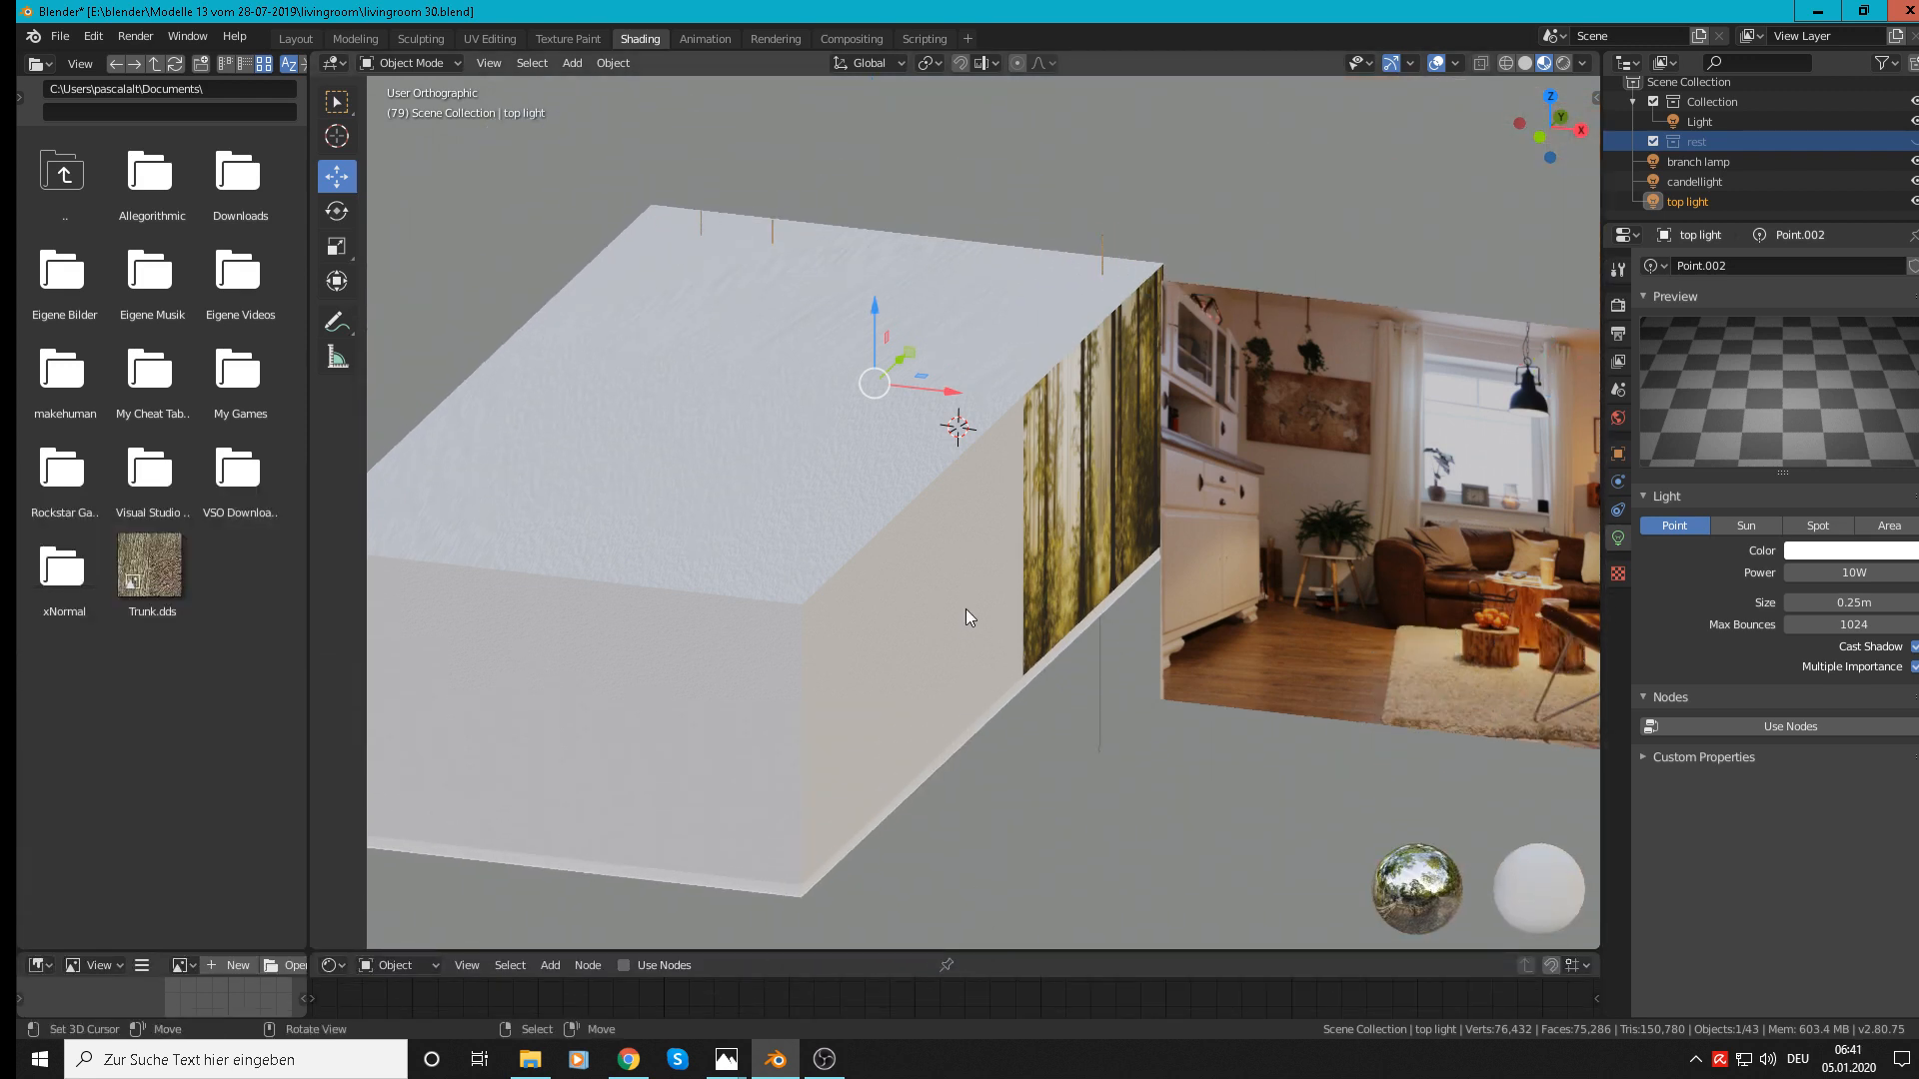
{"action": "key", "text": "KP_0"}
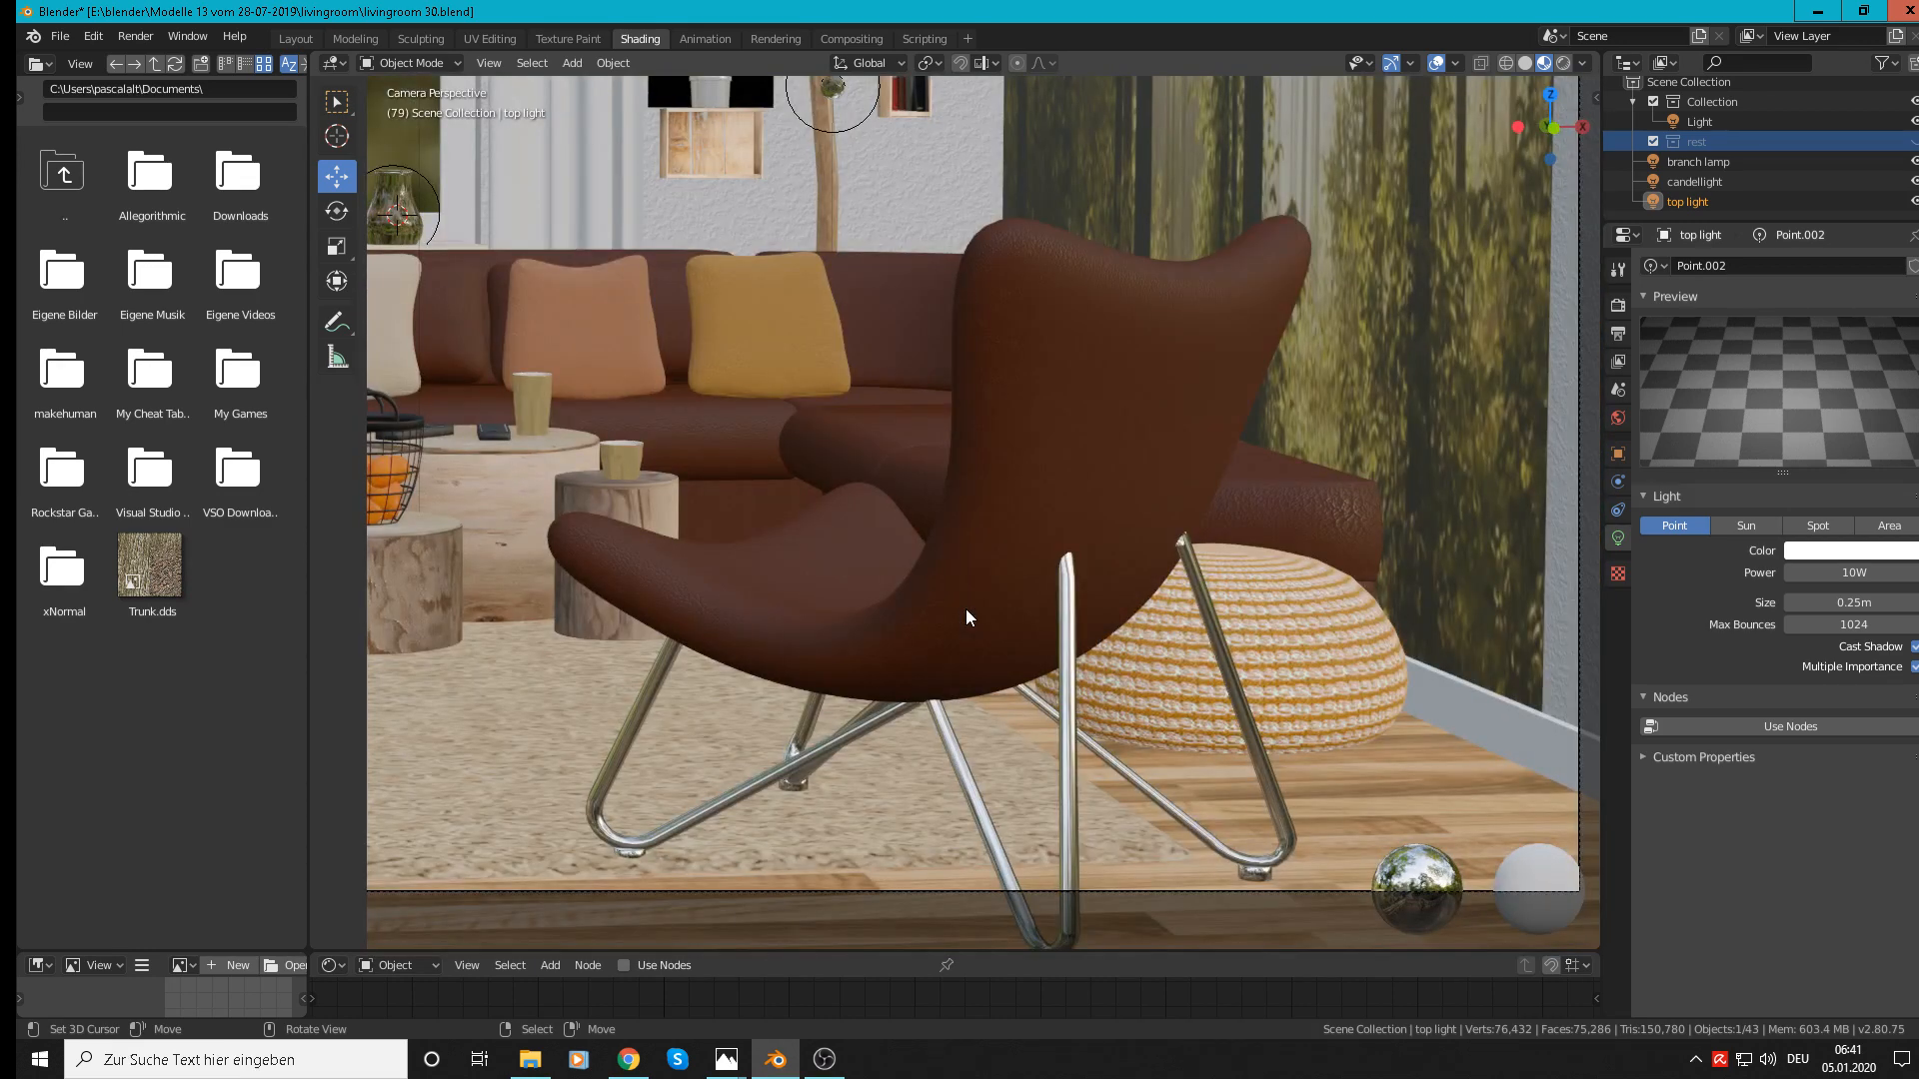
{"action": "scroll", "coordinate": [1133, 643], "scroll_direction": "down", "scroll_amount": 2}
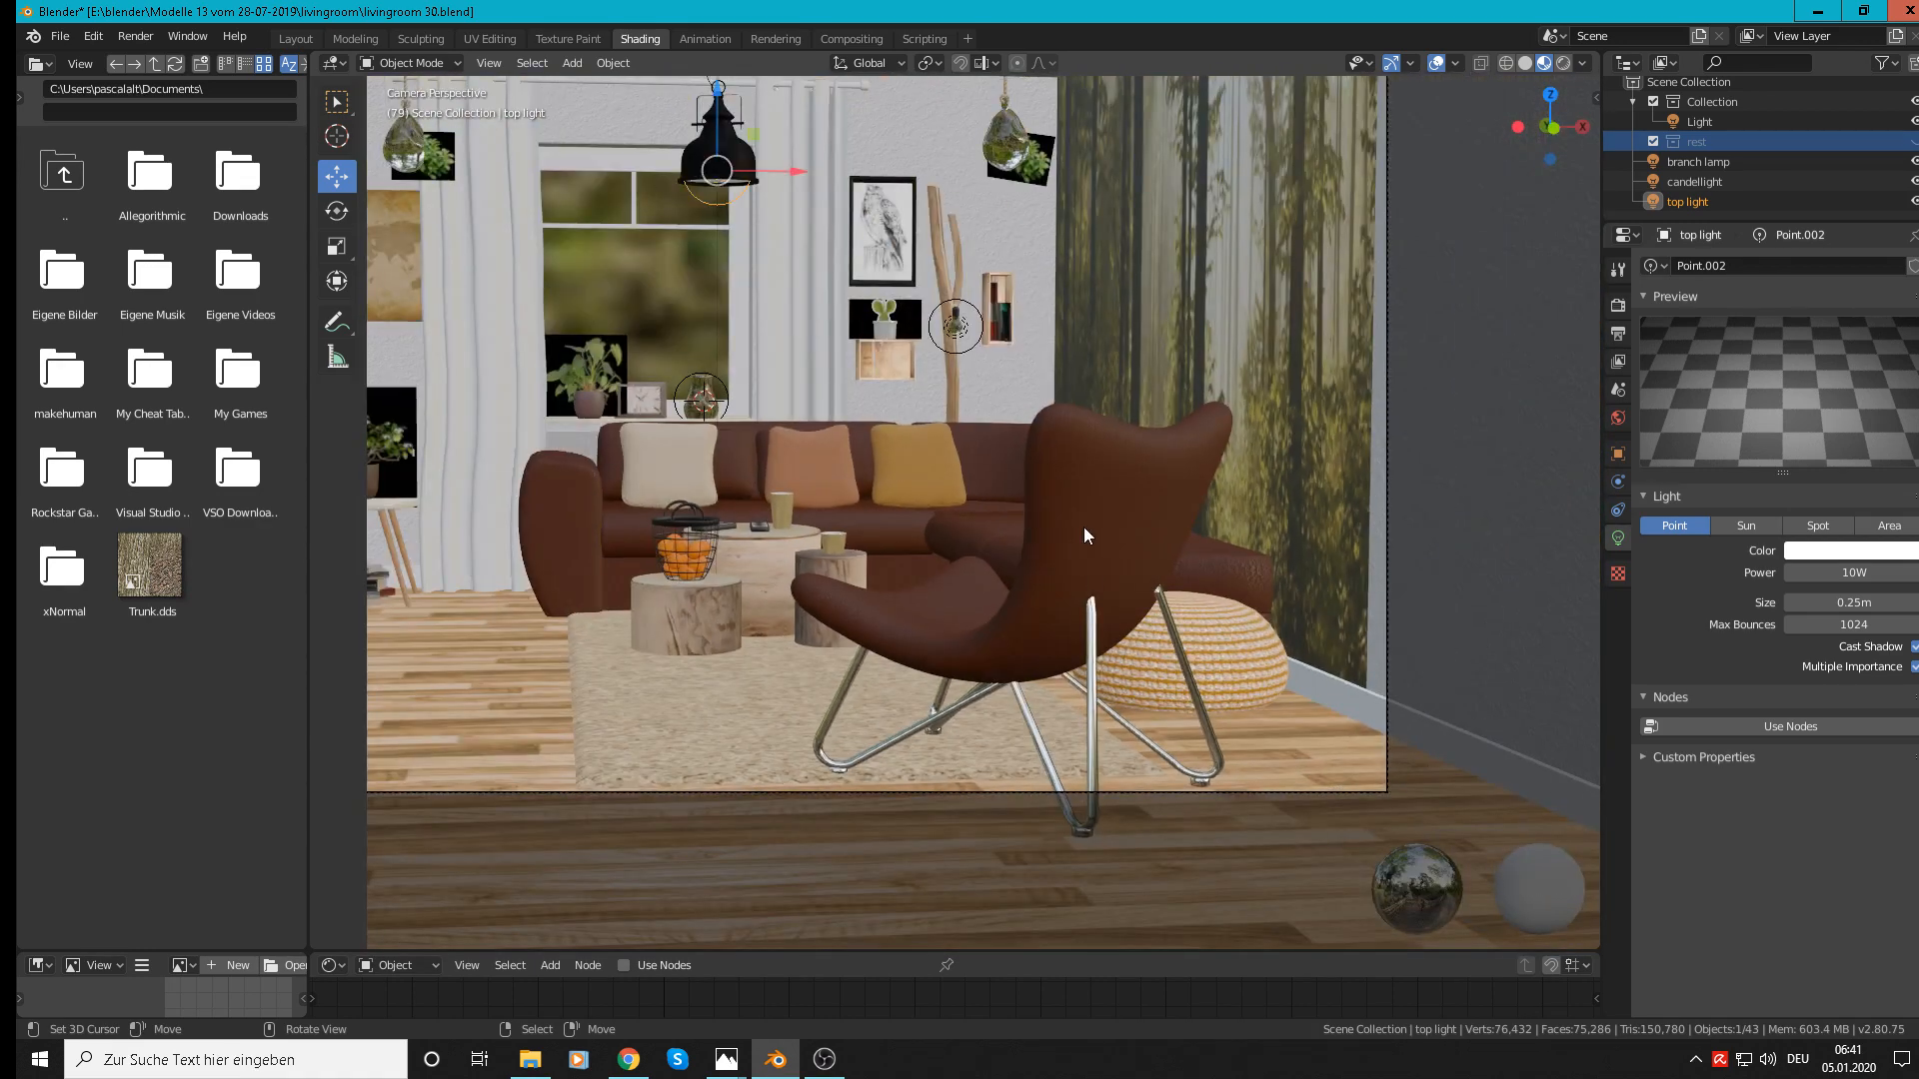
{"action": "middle_click_drag", "start_coordinate": [1182, 487], "coordinate": [1456, 630], "text": "shift"}
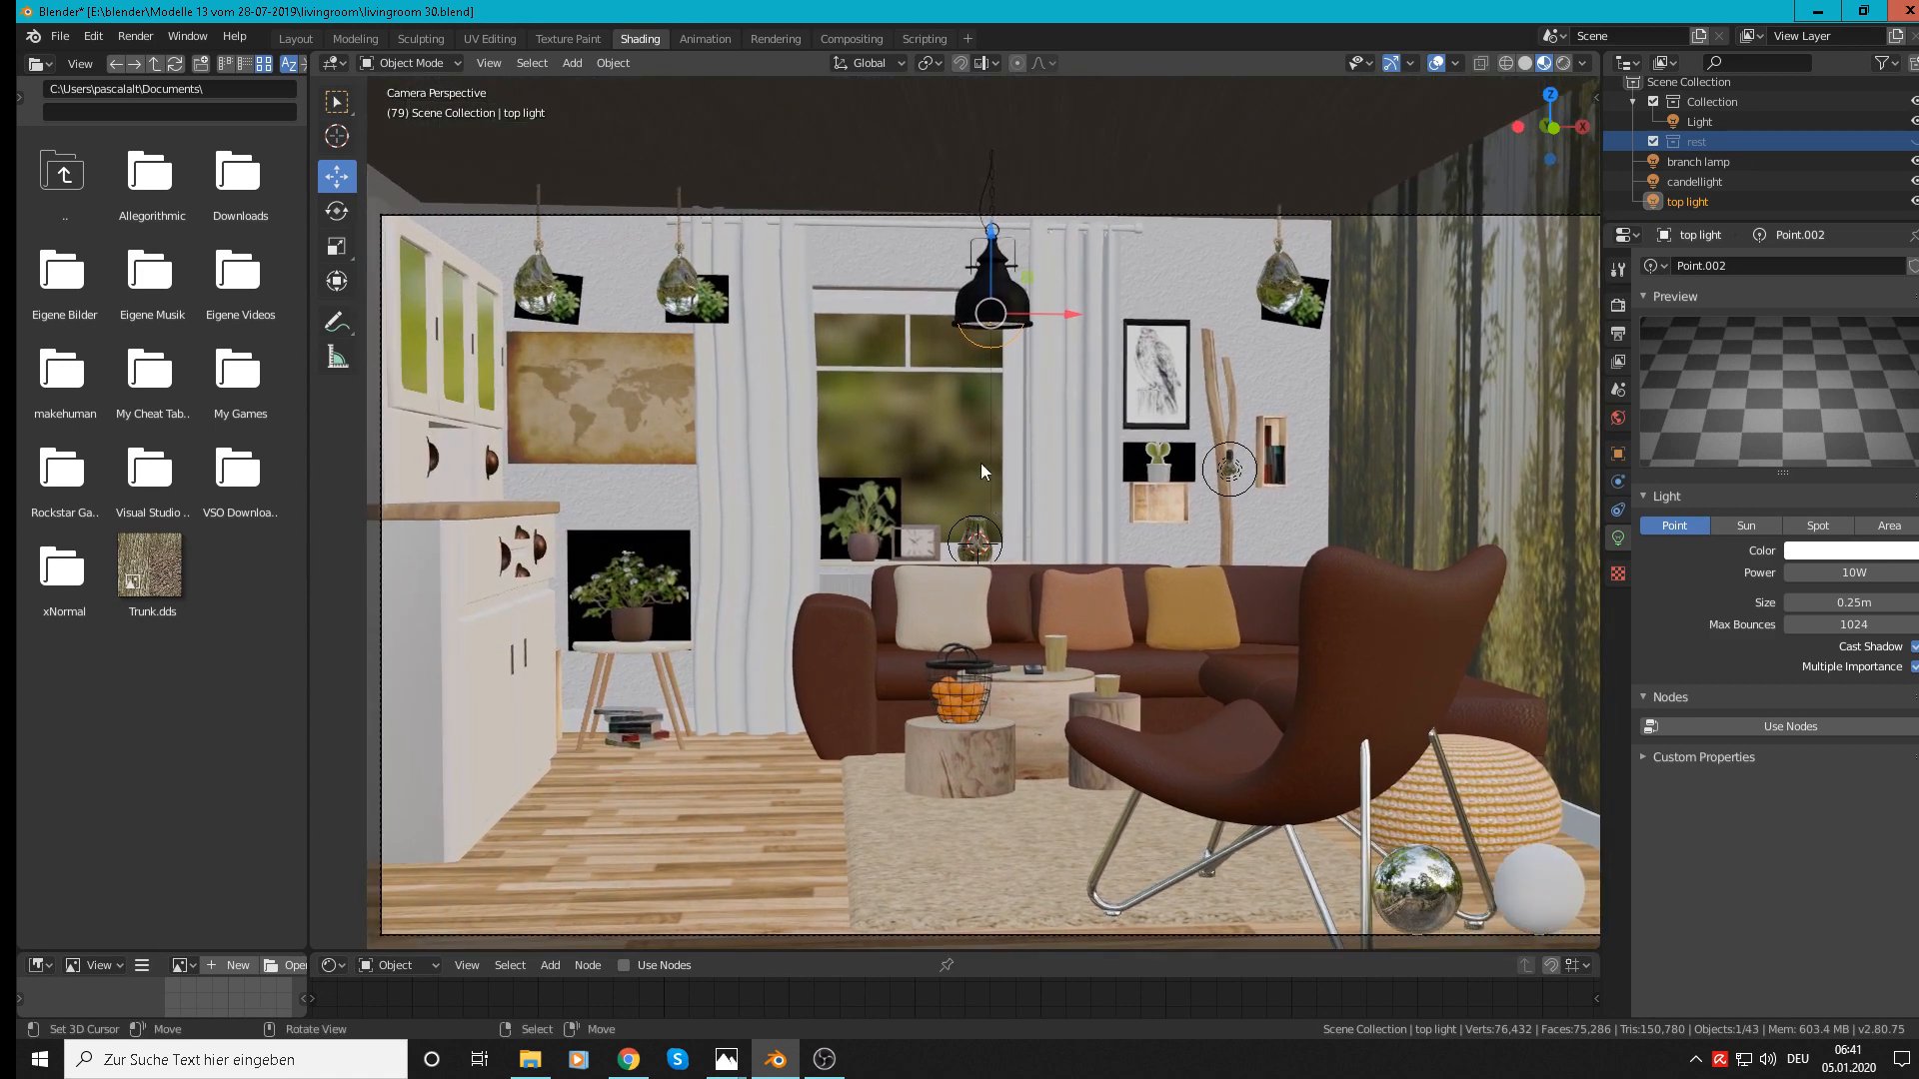
Step: Give the candellight a warm orange-yellow light colour
{"action": "left_click", "coordinate": [1699, 182]}
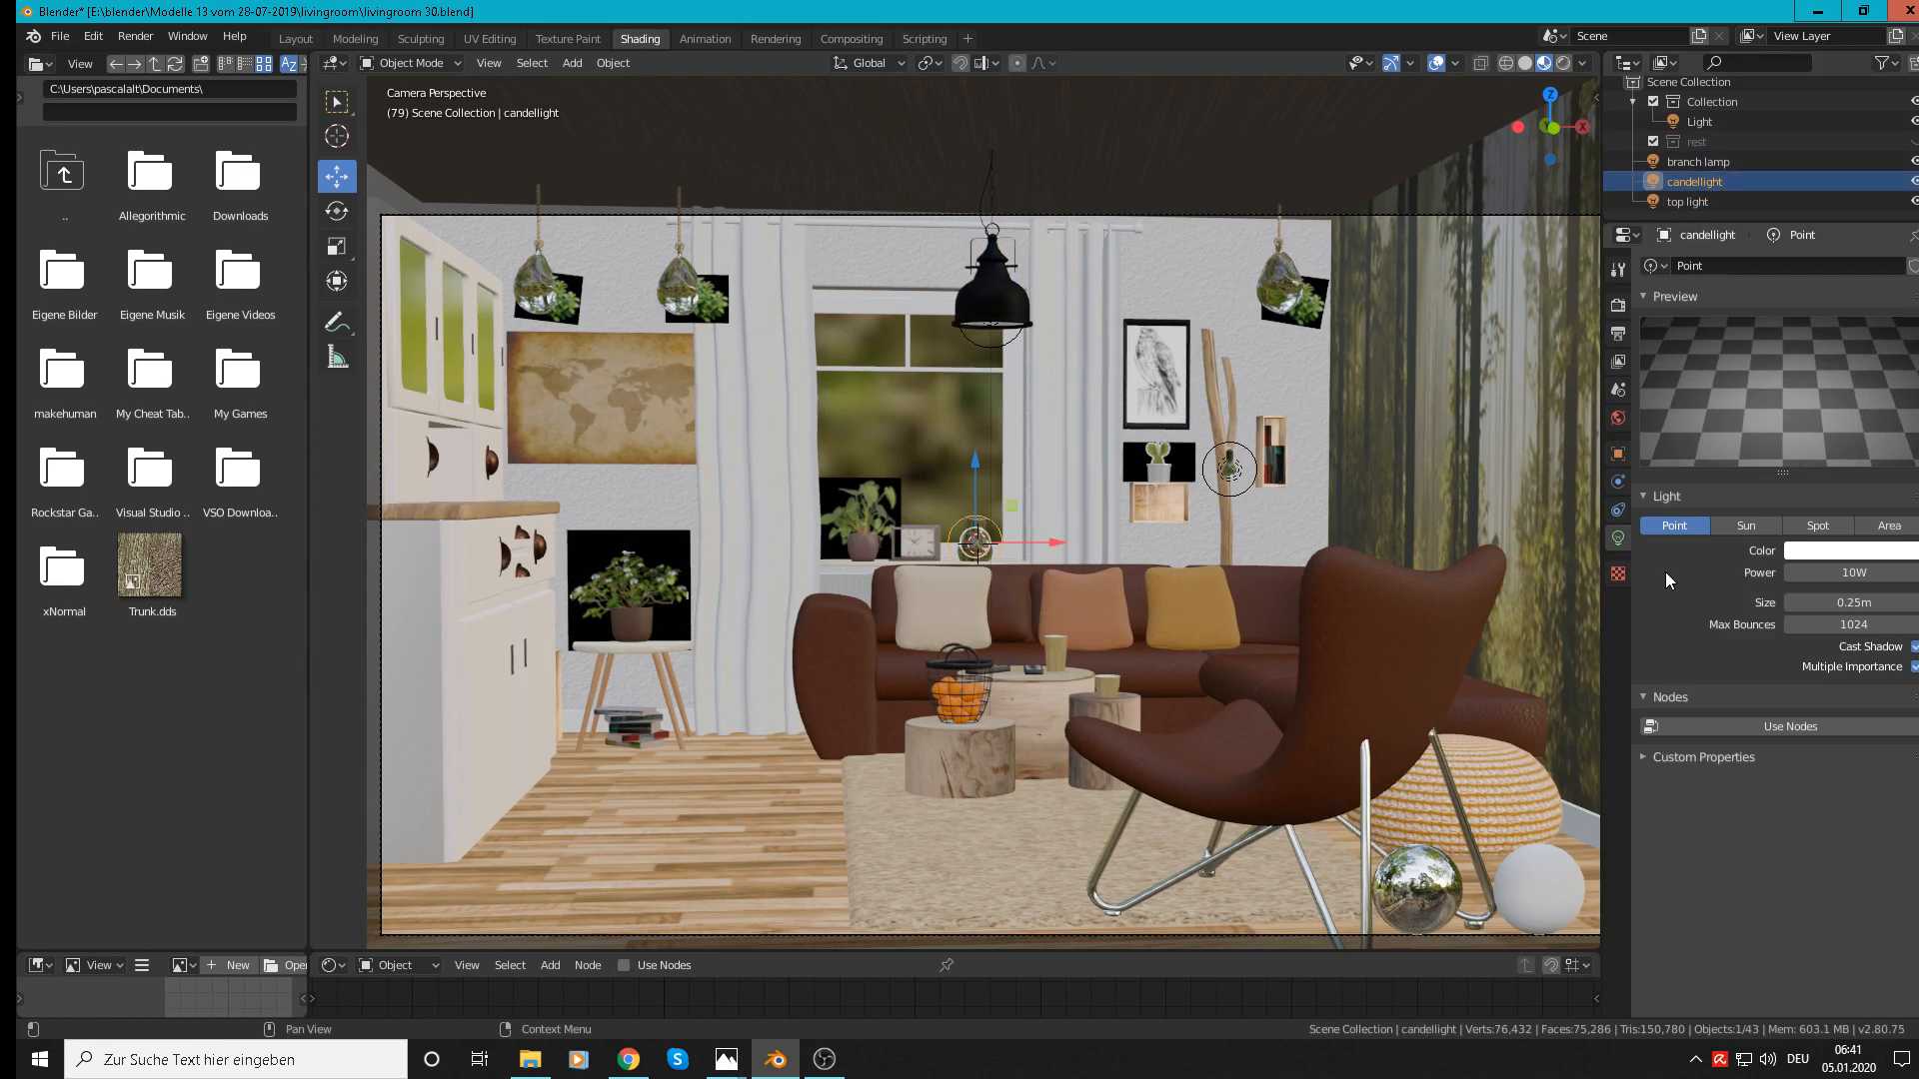
{"action": "left_click", "coordinate": [1810, 556]}
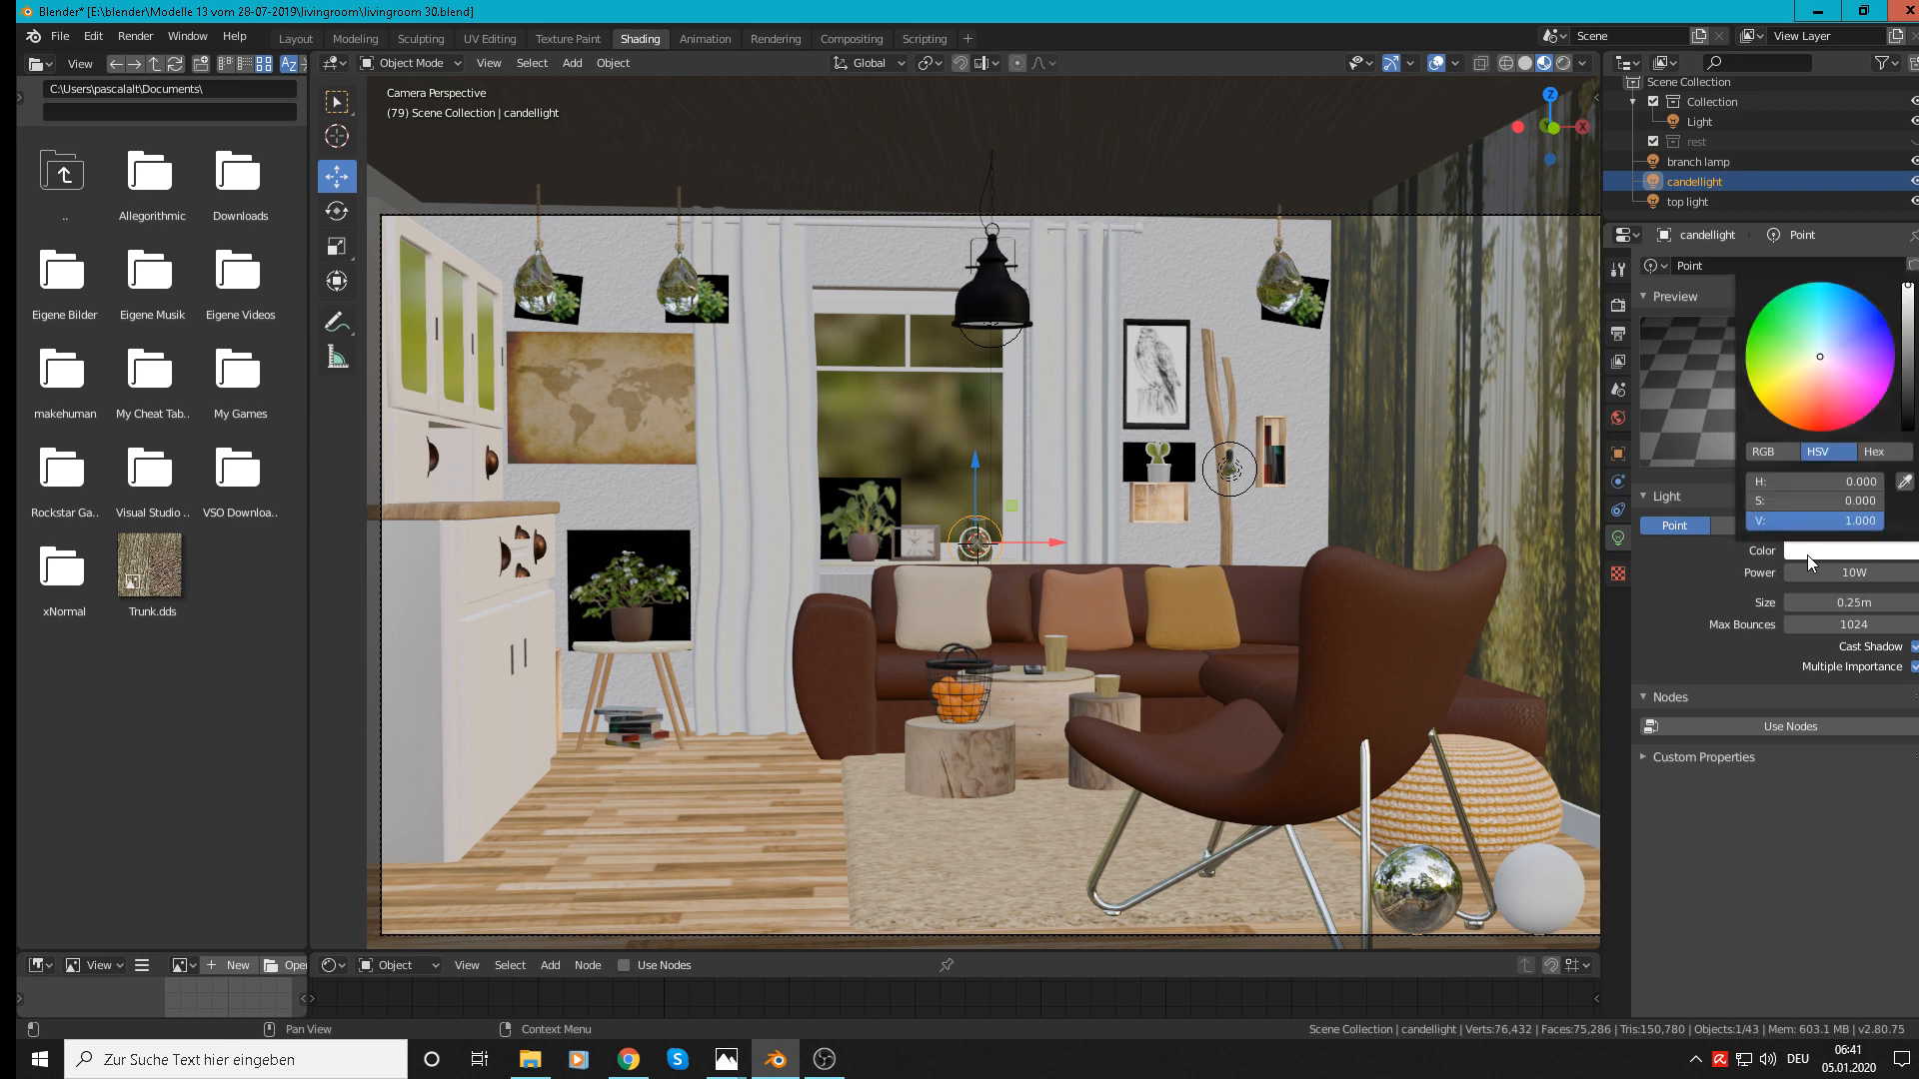
{"action": "left_click", "coordinate": [1781, 414]}
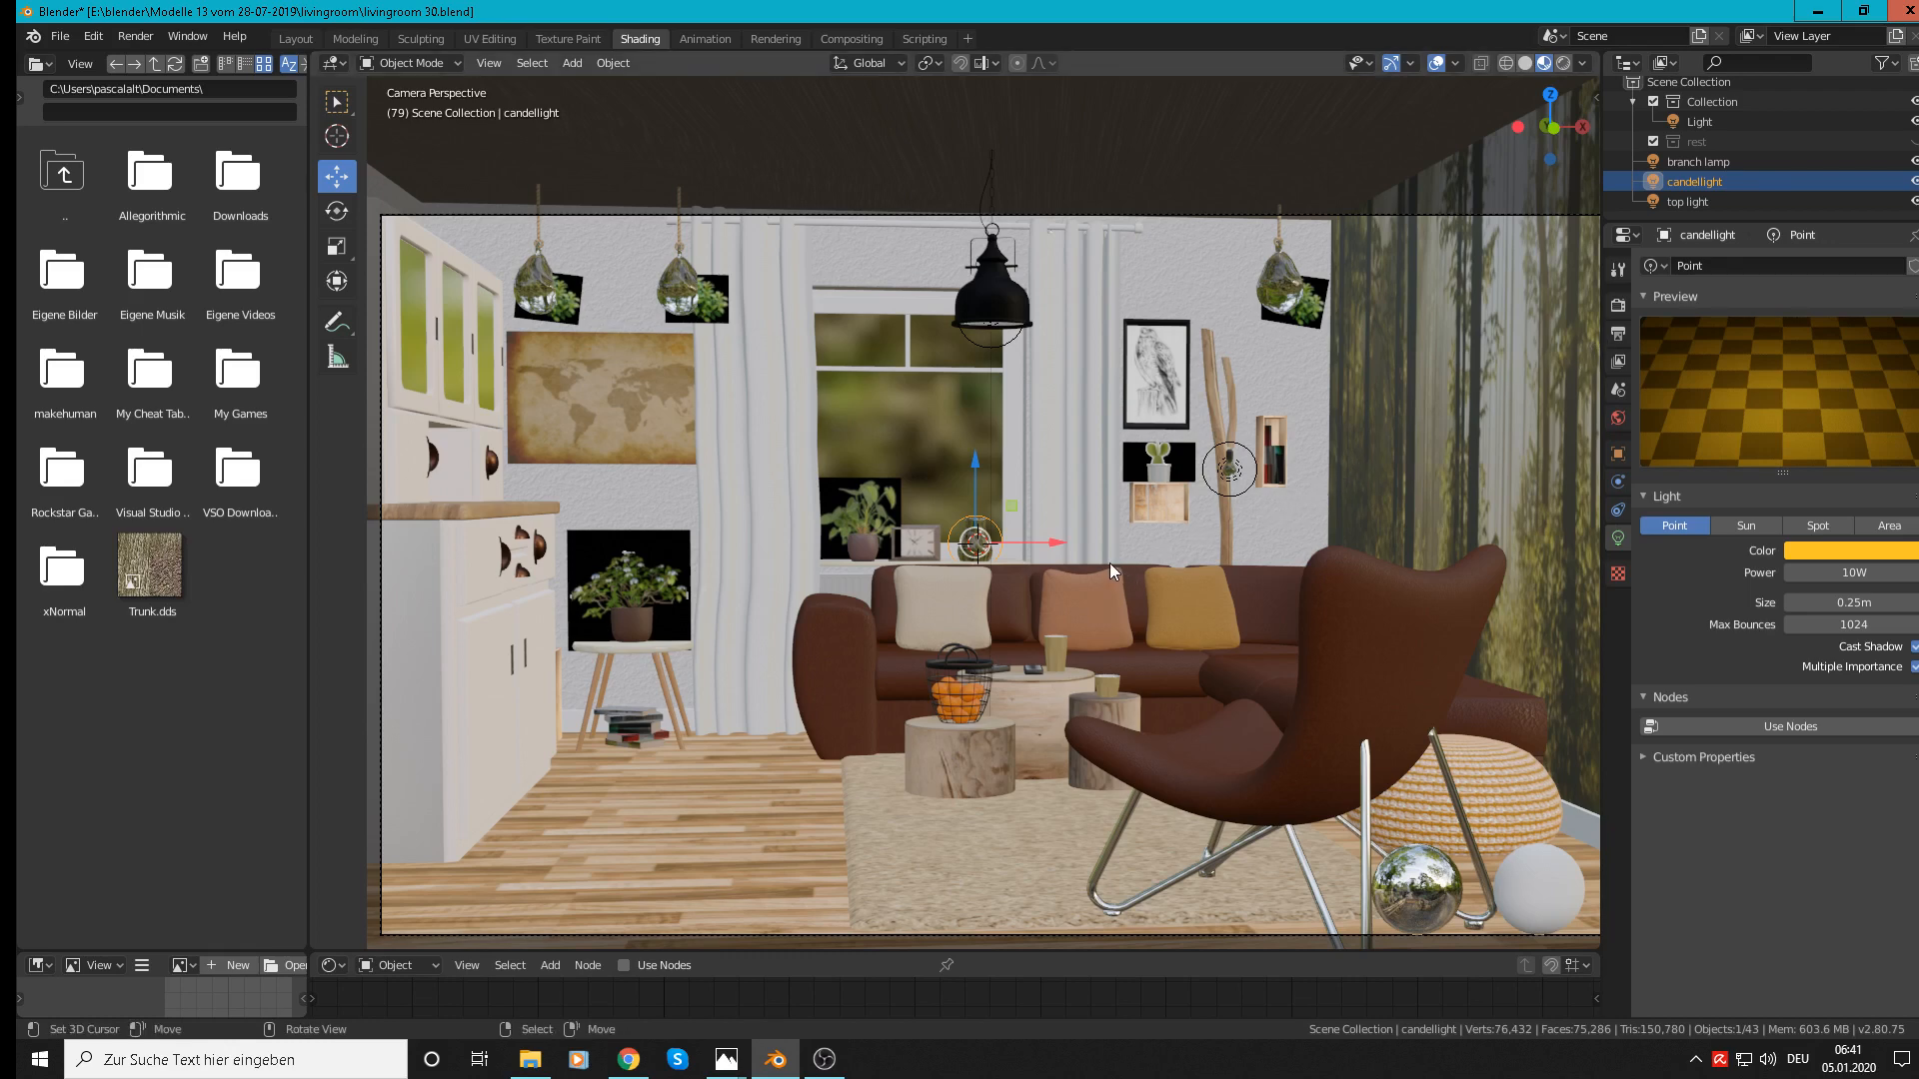
Step: Show the room with rendered viewport shading to check the candle light in the window
{"action": "left_click", "coordinate": [1564, 63]}
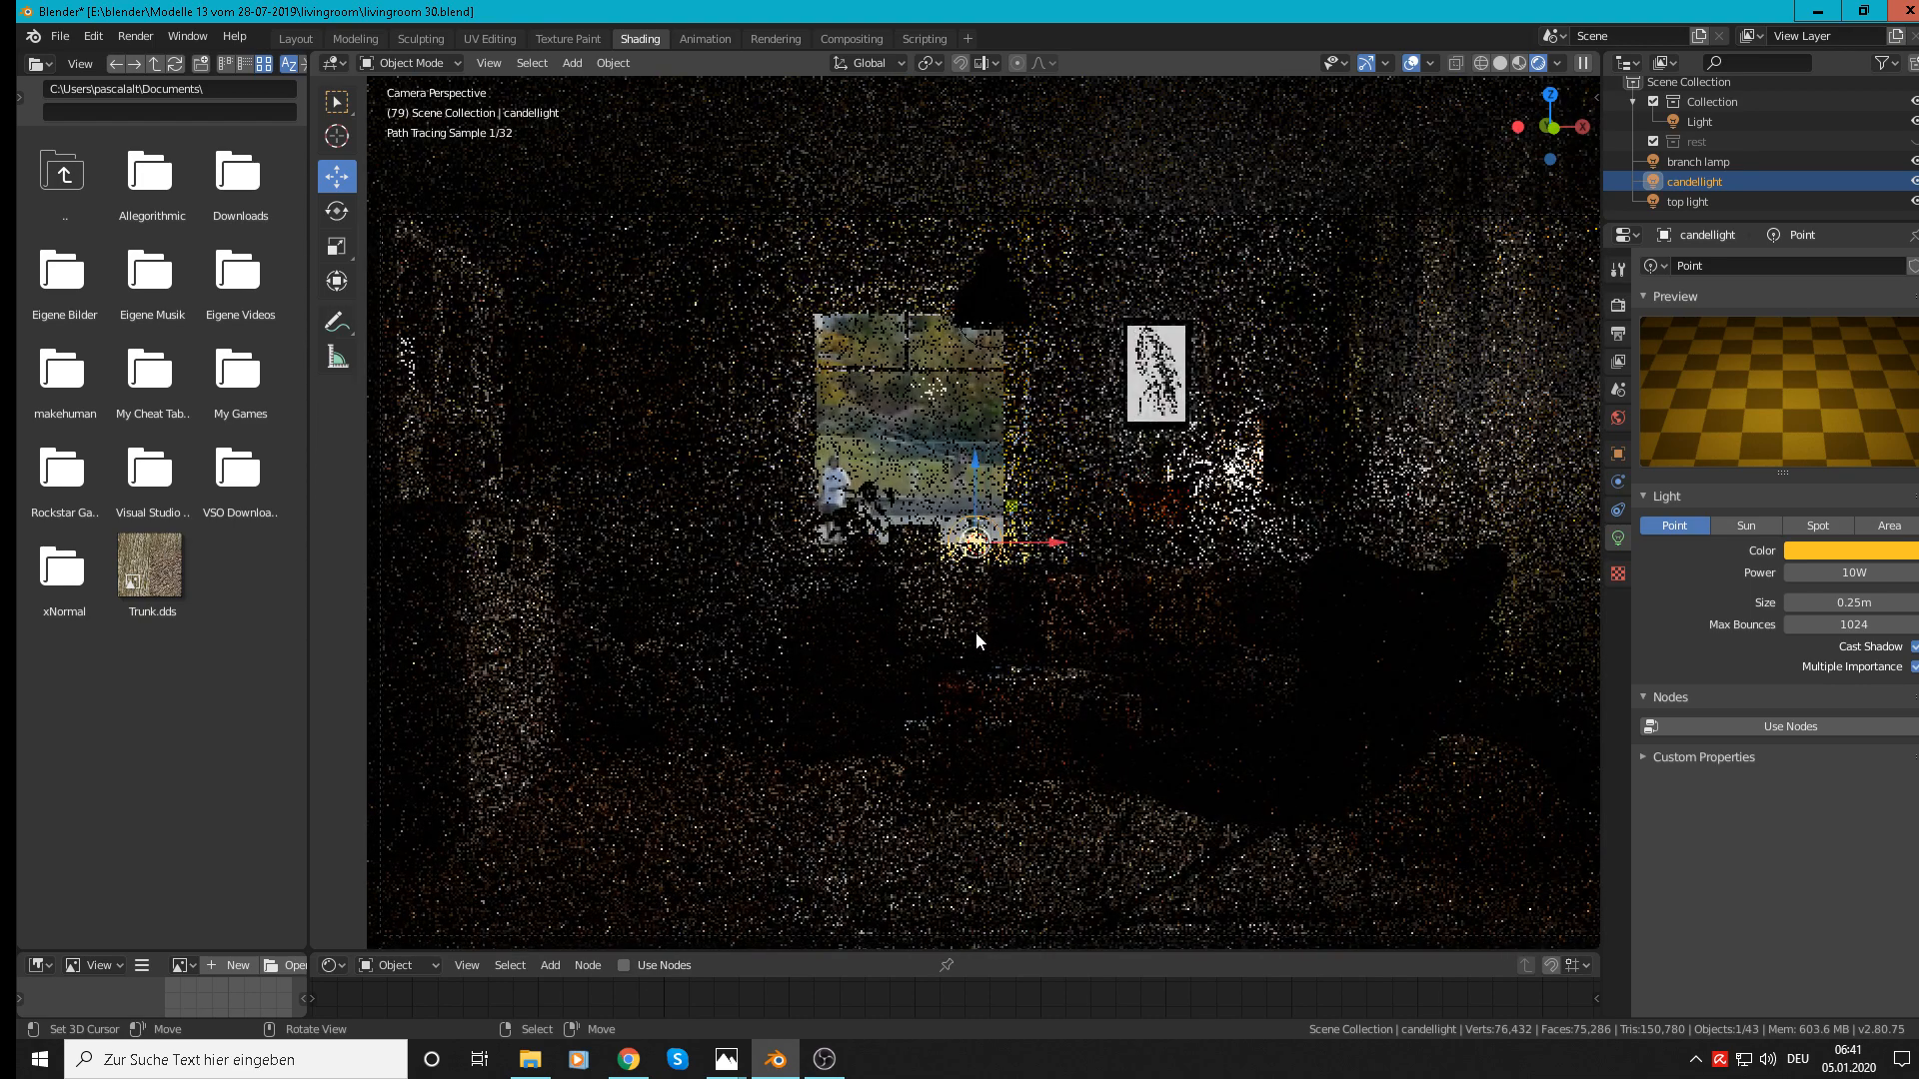
{"action": "scroll", "coordinate": [977, 639], "scroll_direction": "up", "scroll_amount": 2}
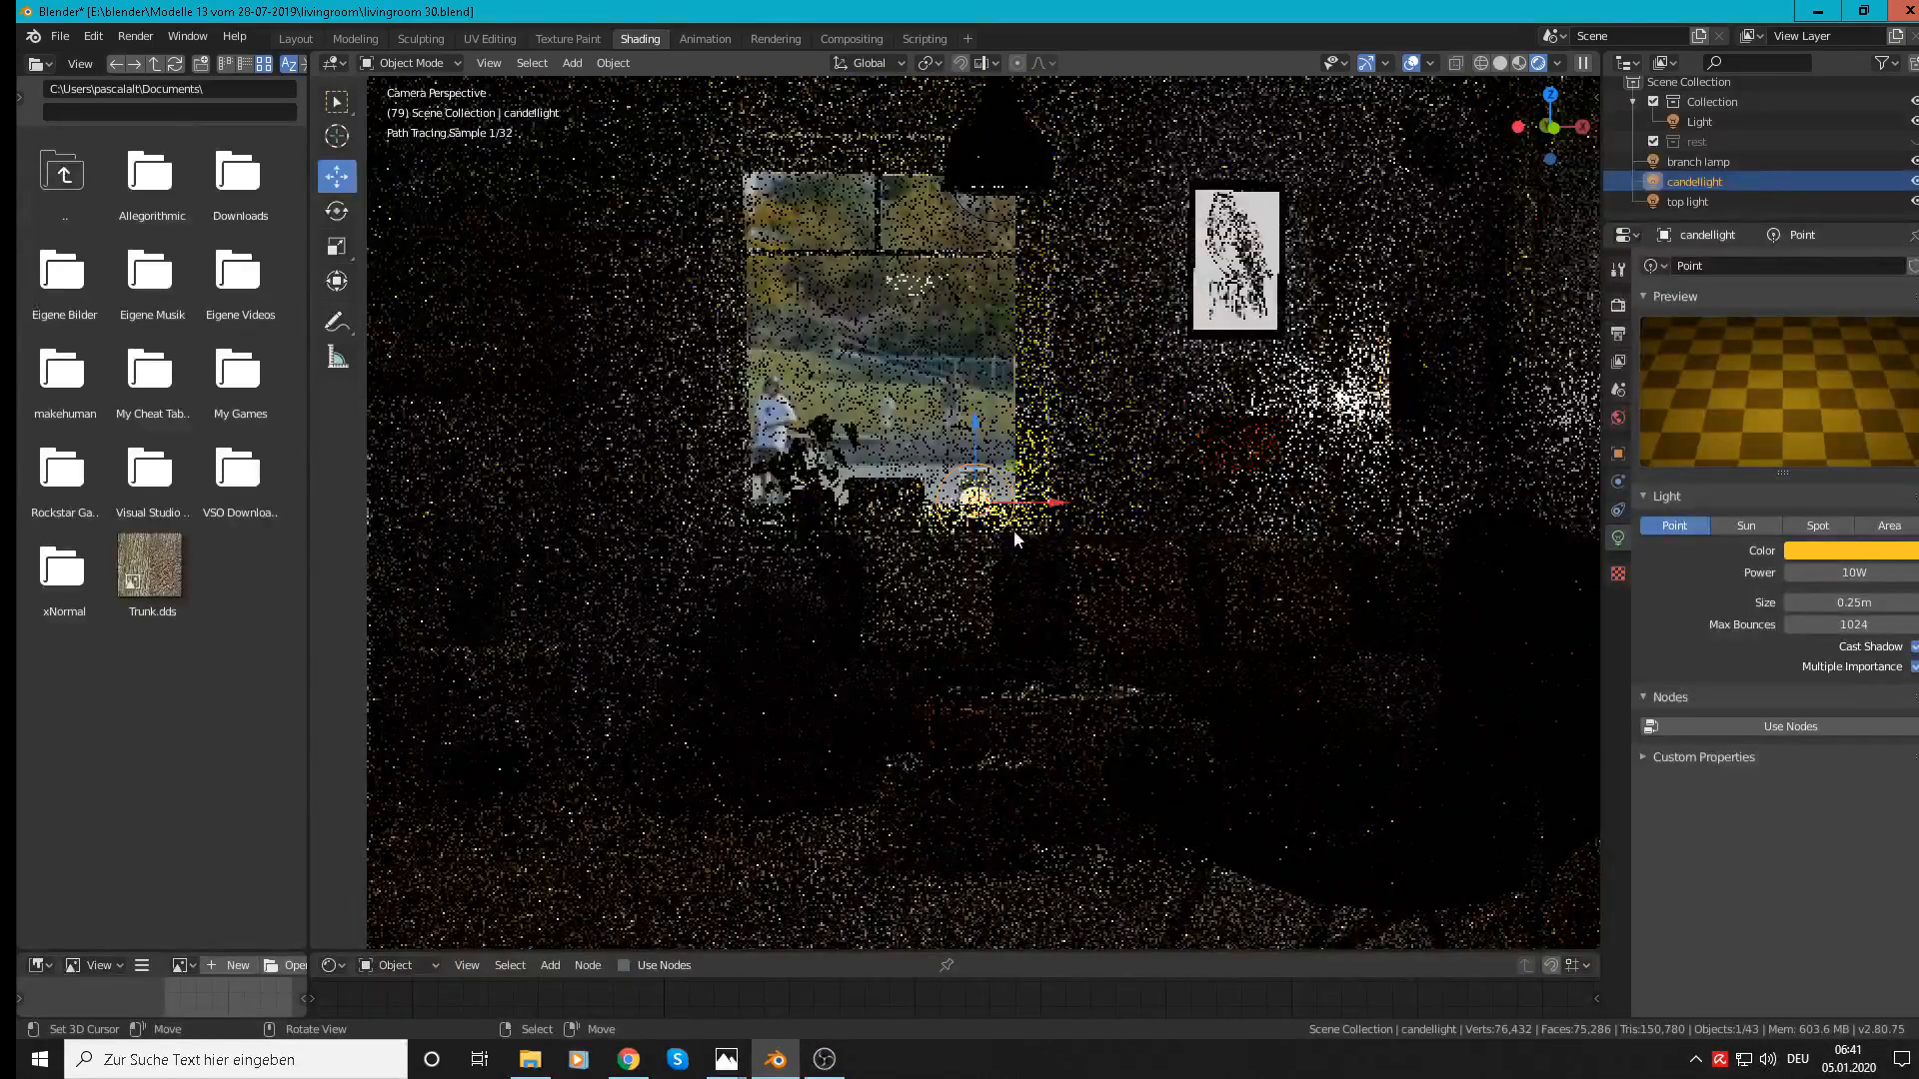
{"action": "scroll", "coordinate": [999, 570], "scroll_direction": "down", "scroll_amount": 1}
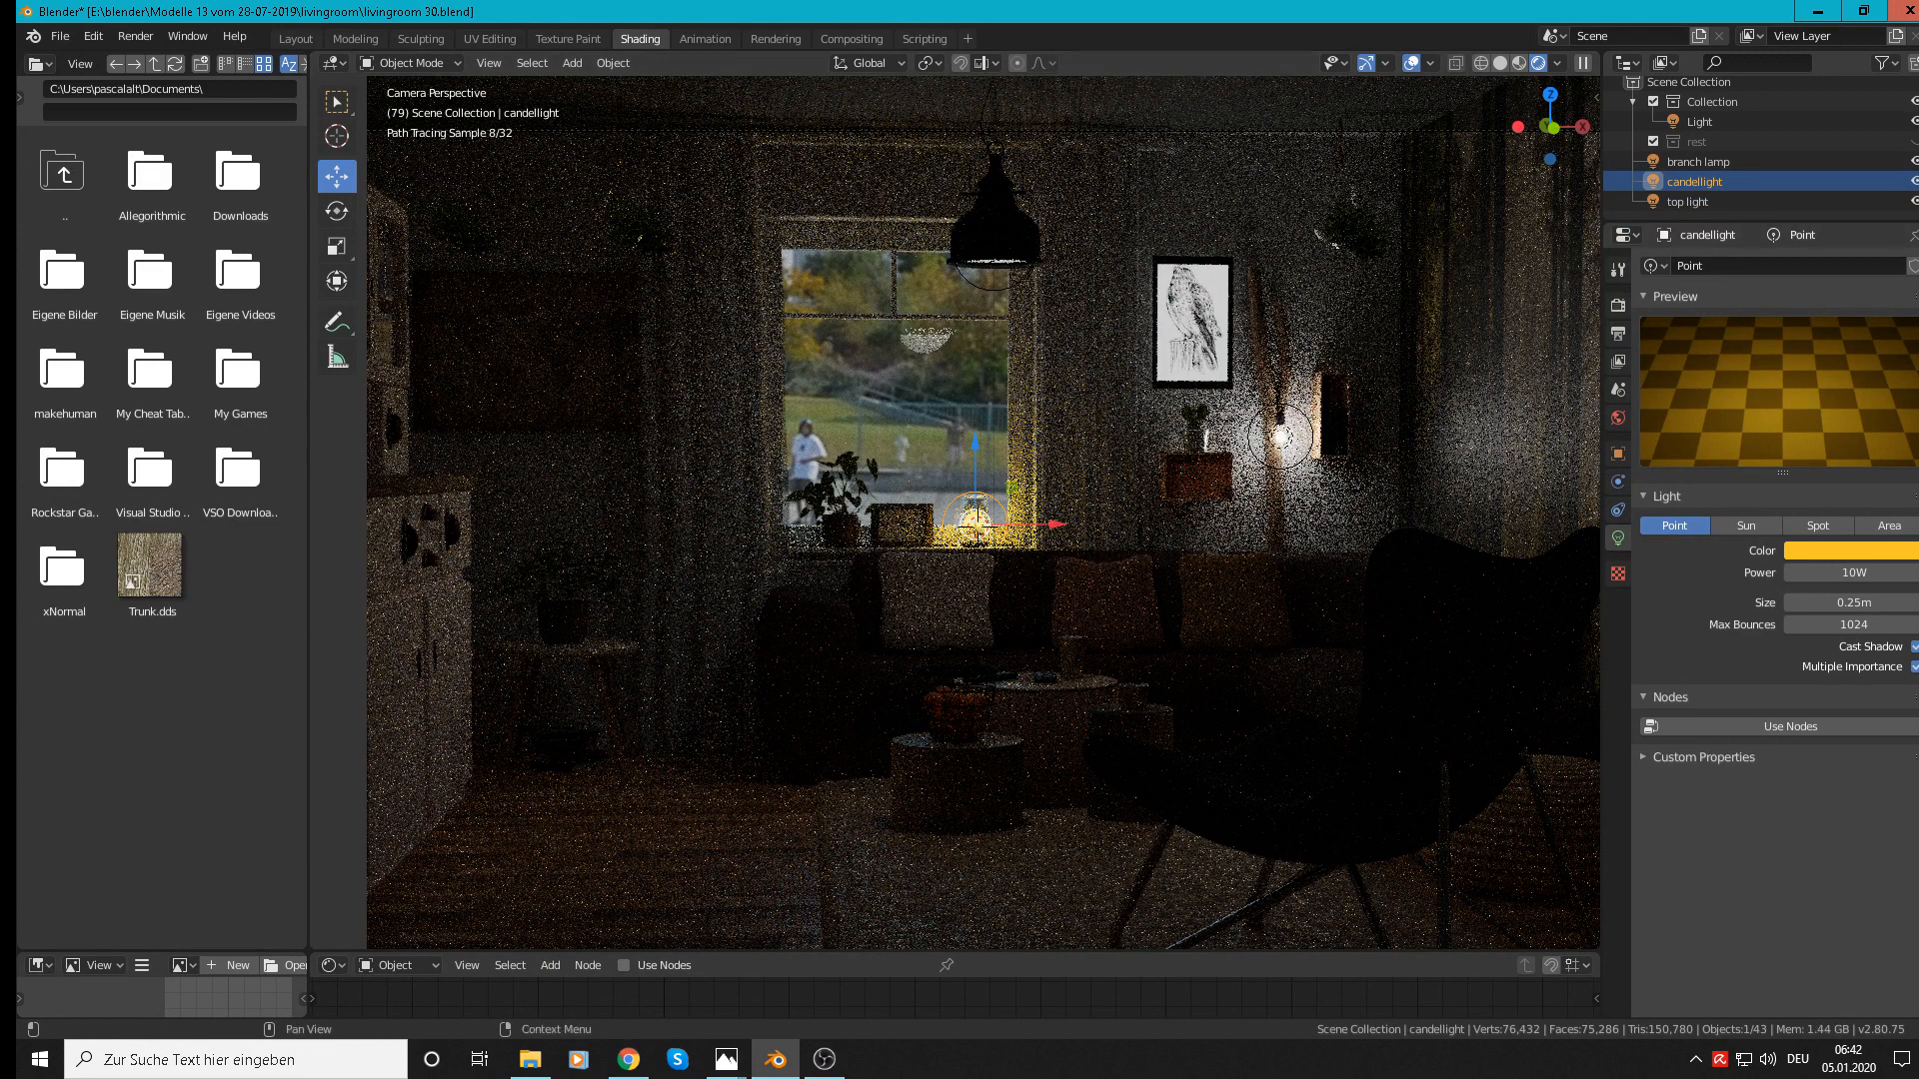
Step: Set the candellight's power to 15 W
{"action": "left_click", "coordinate": [1856, 572]}
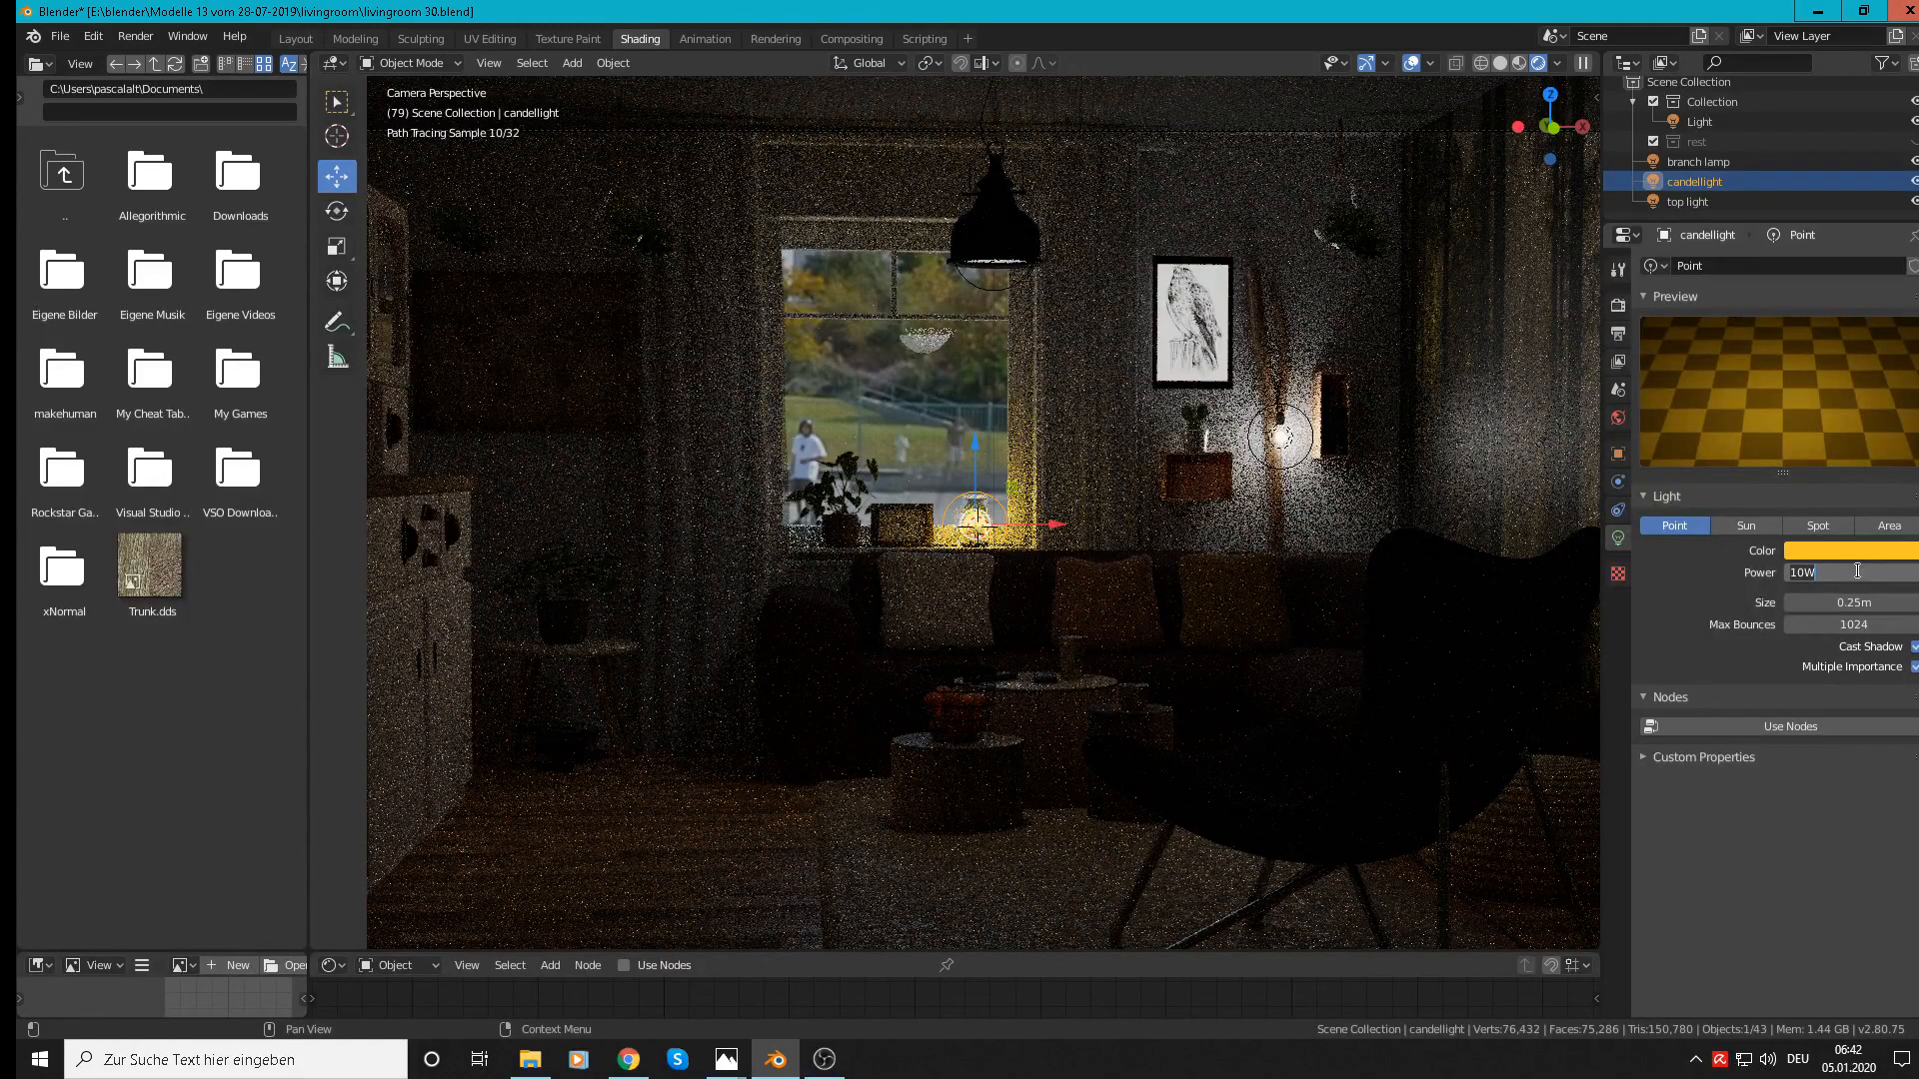
{"action": "left_click", "coordinate": [1858, 572]}
{"action": "key", "text": "BackSpace"}
{"action": "key", "text": "BackSpace"}
{"action": "type", "text": "5"}
{"action": "key", "text": "Return"}
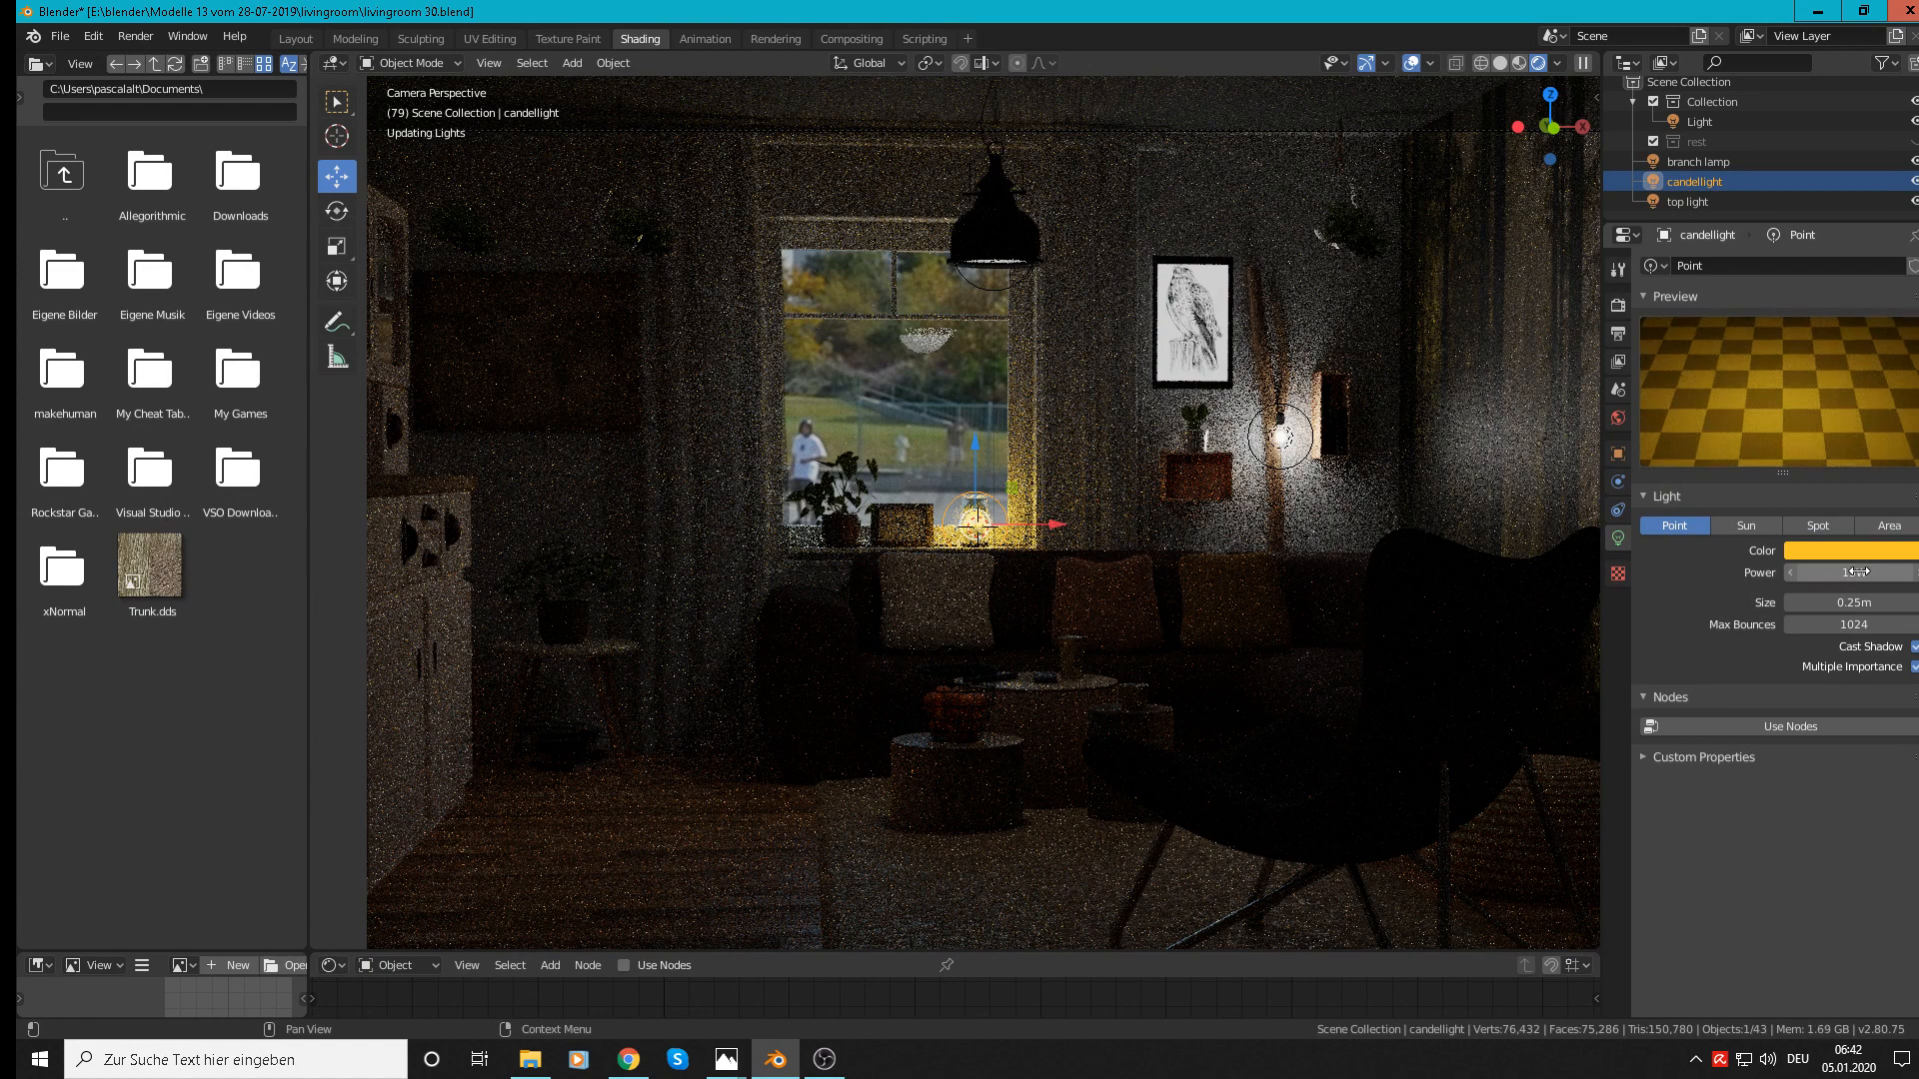
Step: Lower the candellight's power, trying 5 W first and settling on 1 W
{"action": "left_click", "coordinate": [1844, 573]}
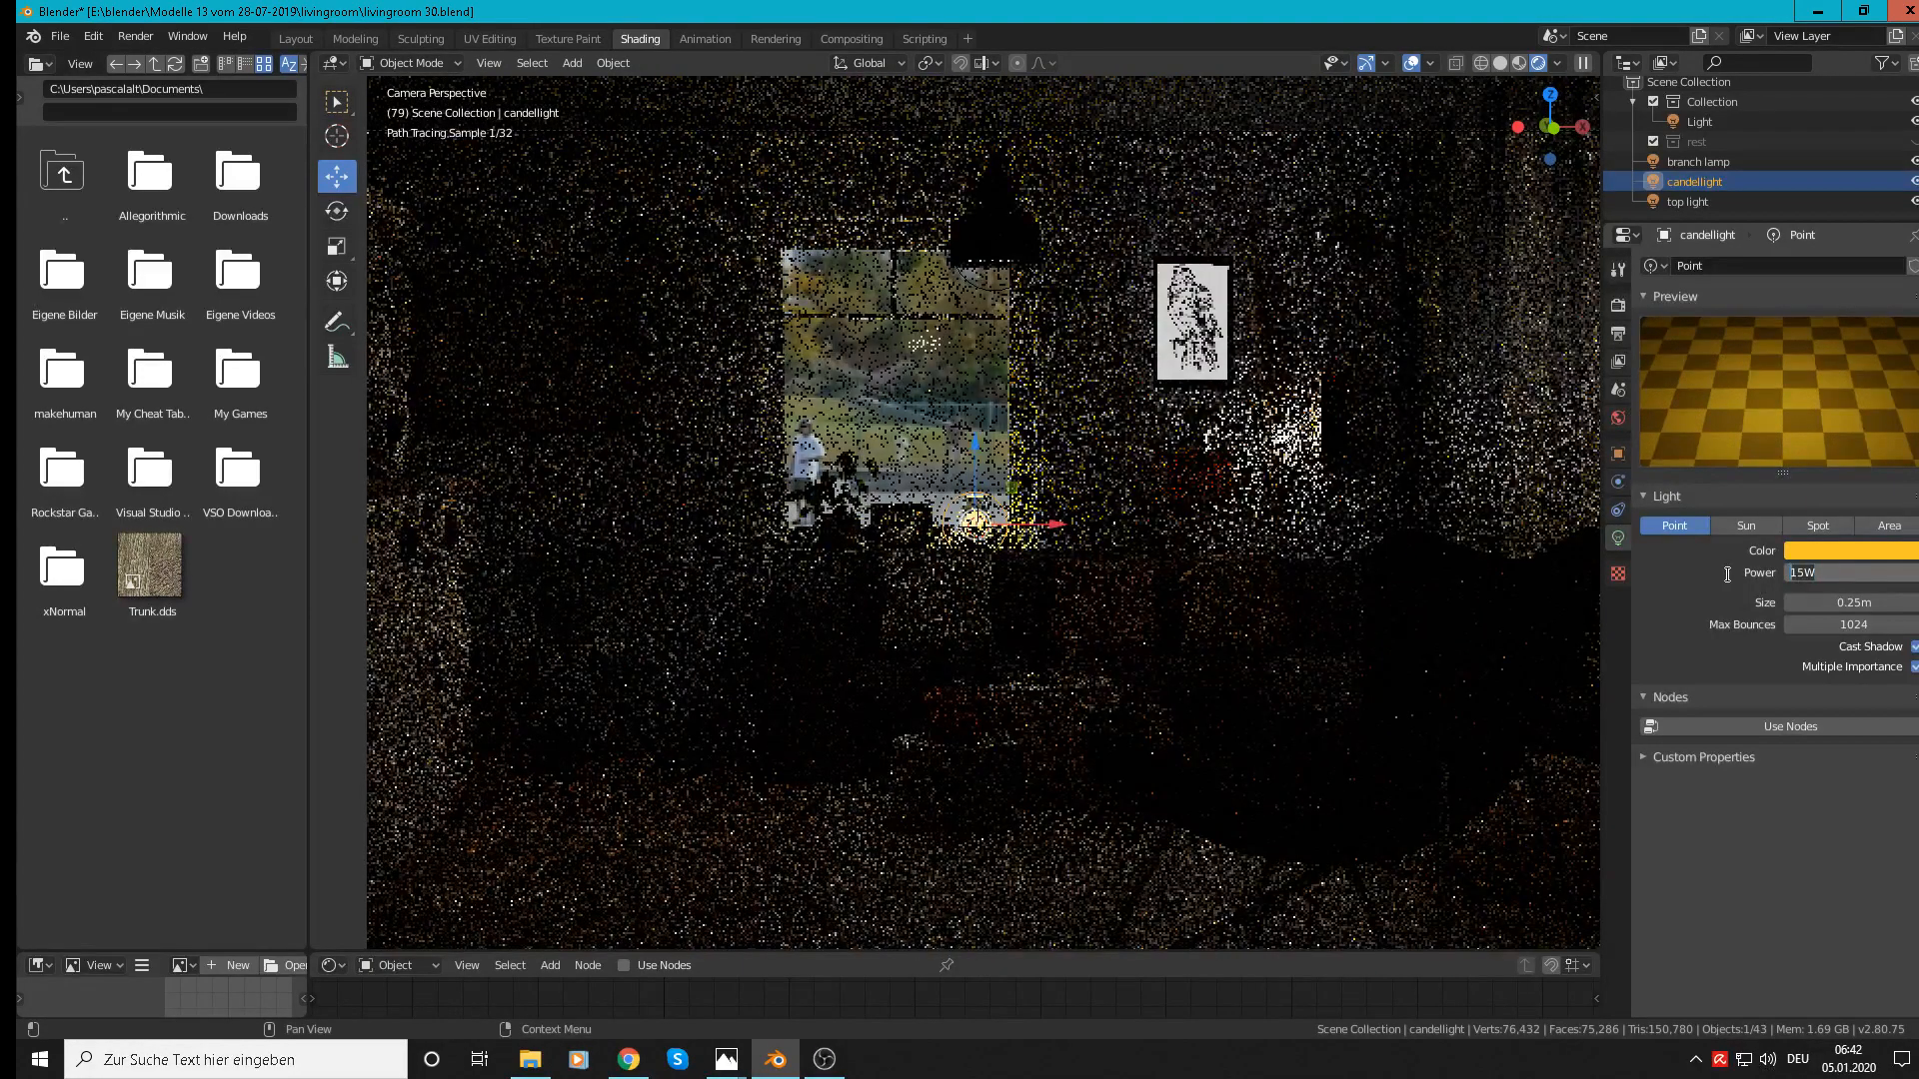
{"action": "type", "text": "5"}
{"action": "key", "text": "Return"}
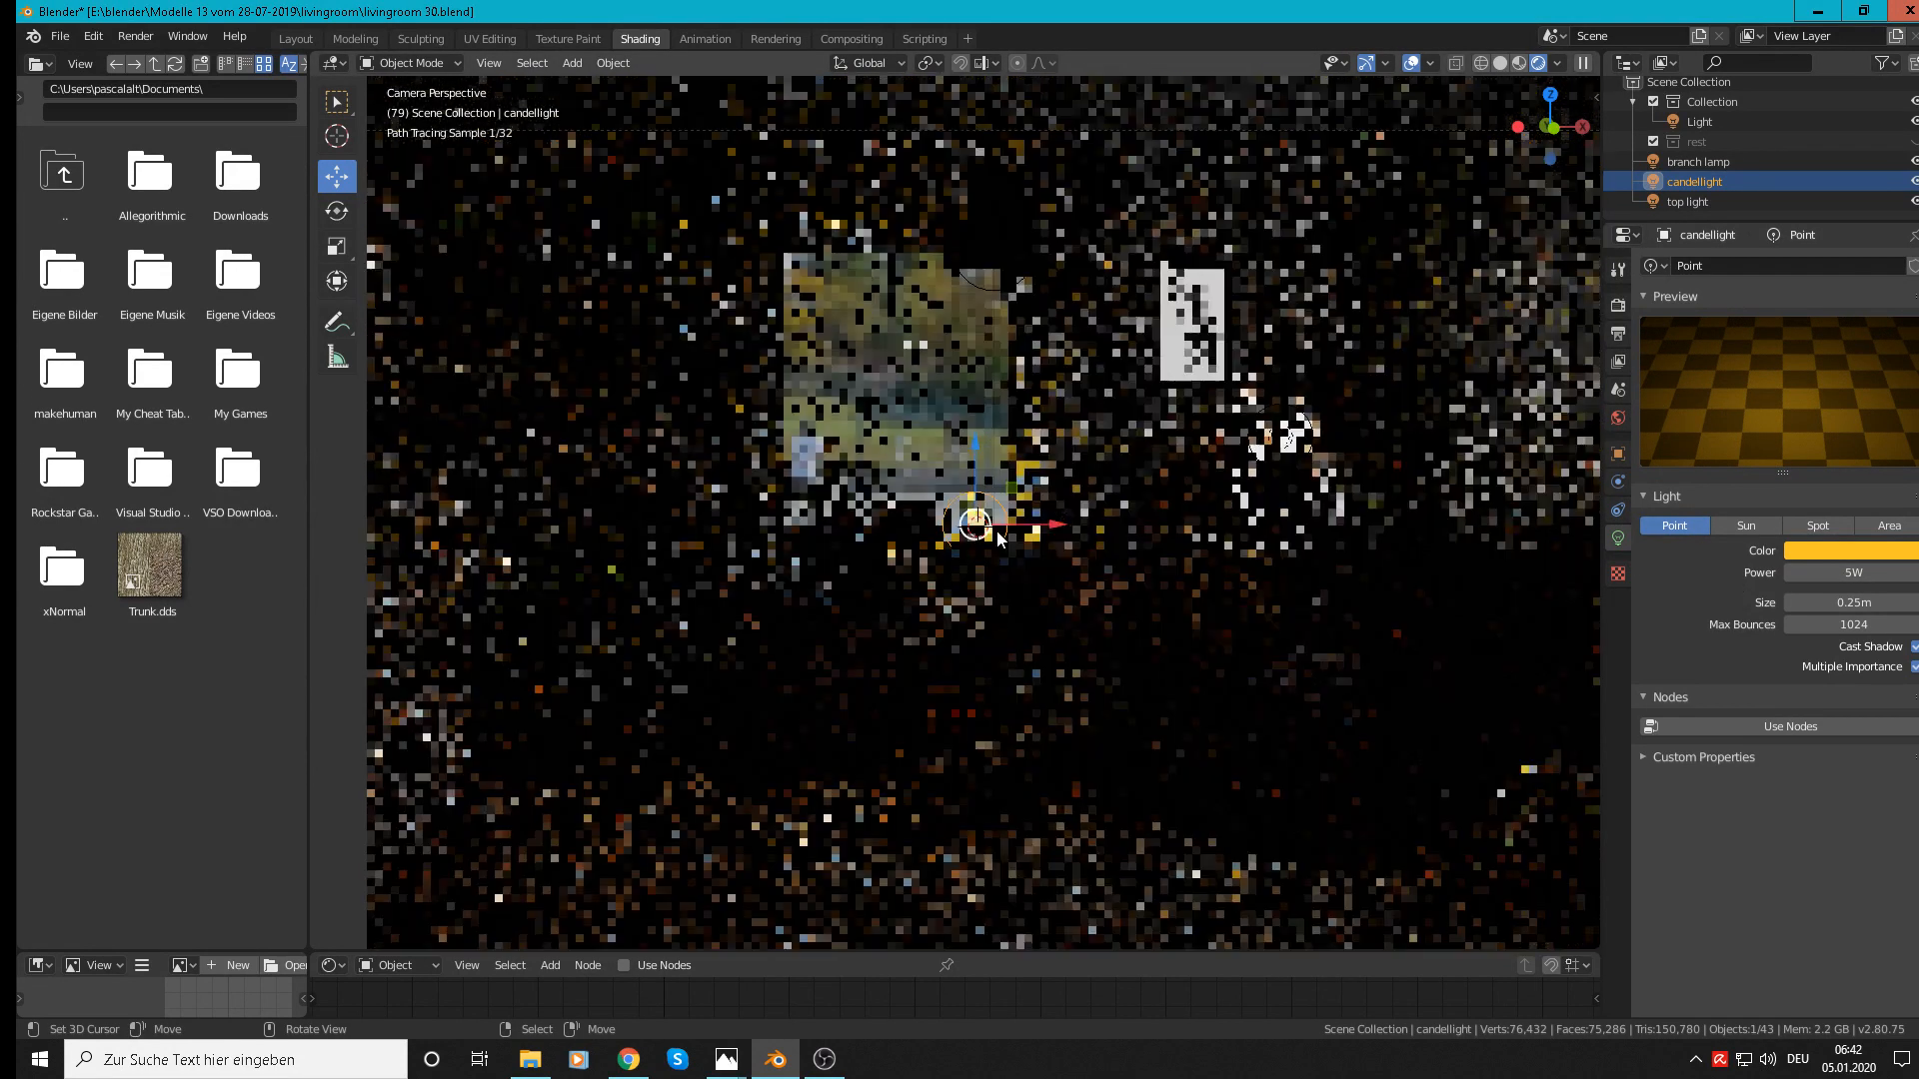
{"action": "left_click", "coordinate": [1860, 574]}
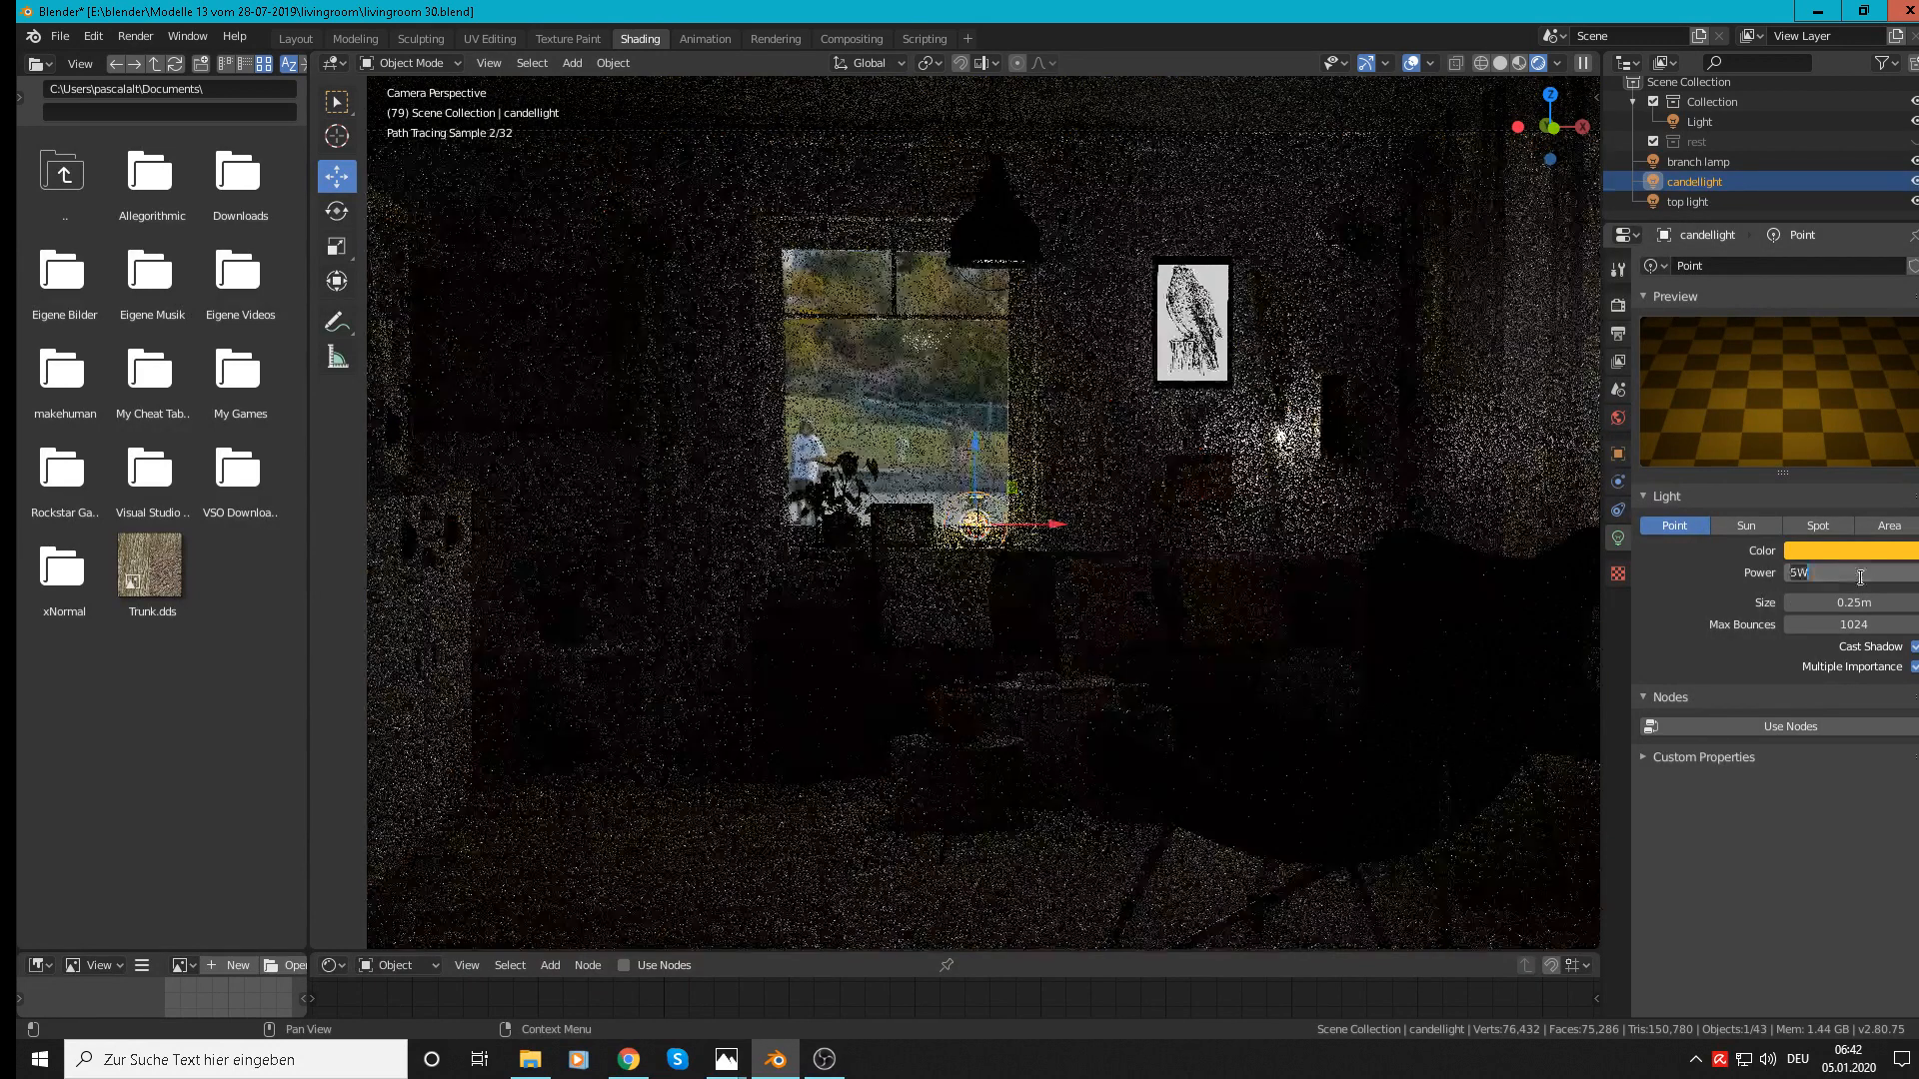
{"action": "type", "text": "1"}
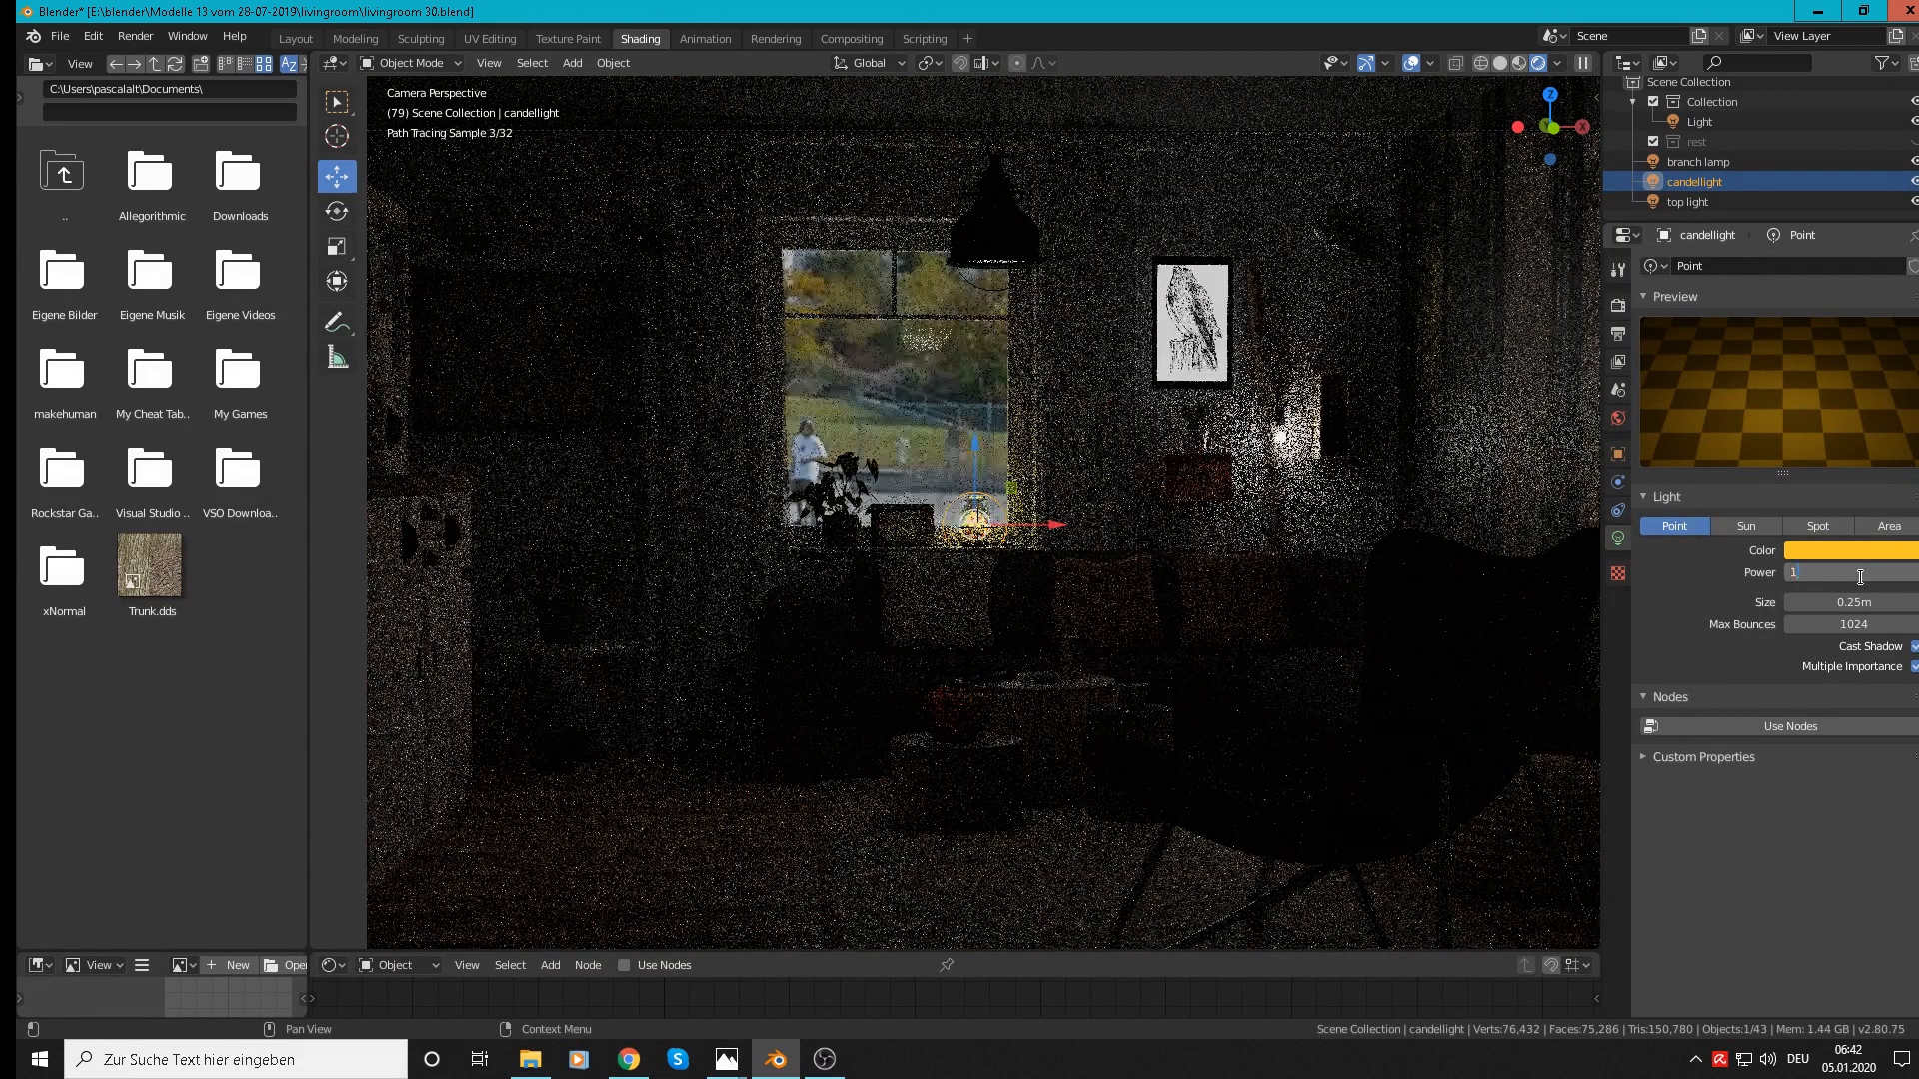
{"action": "key", "text": "Return"}
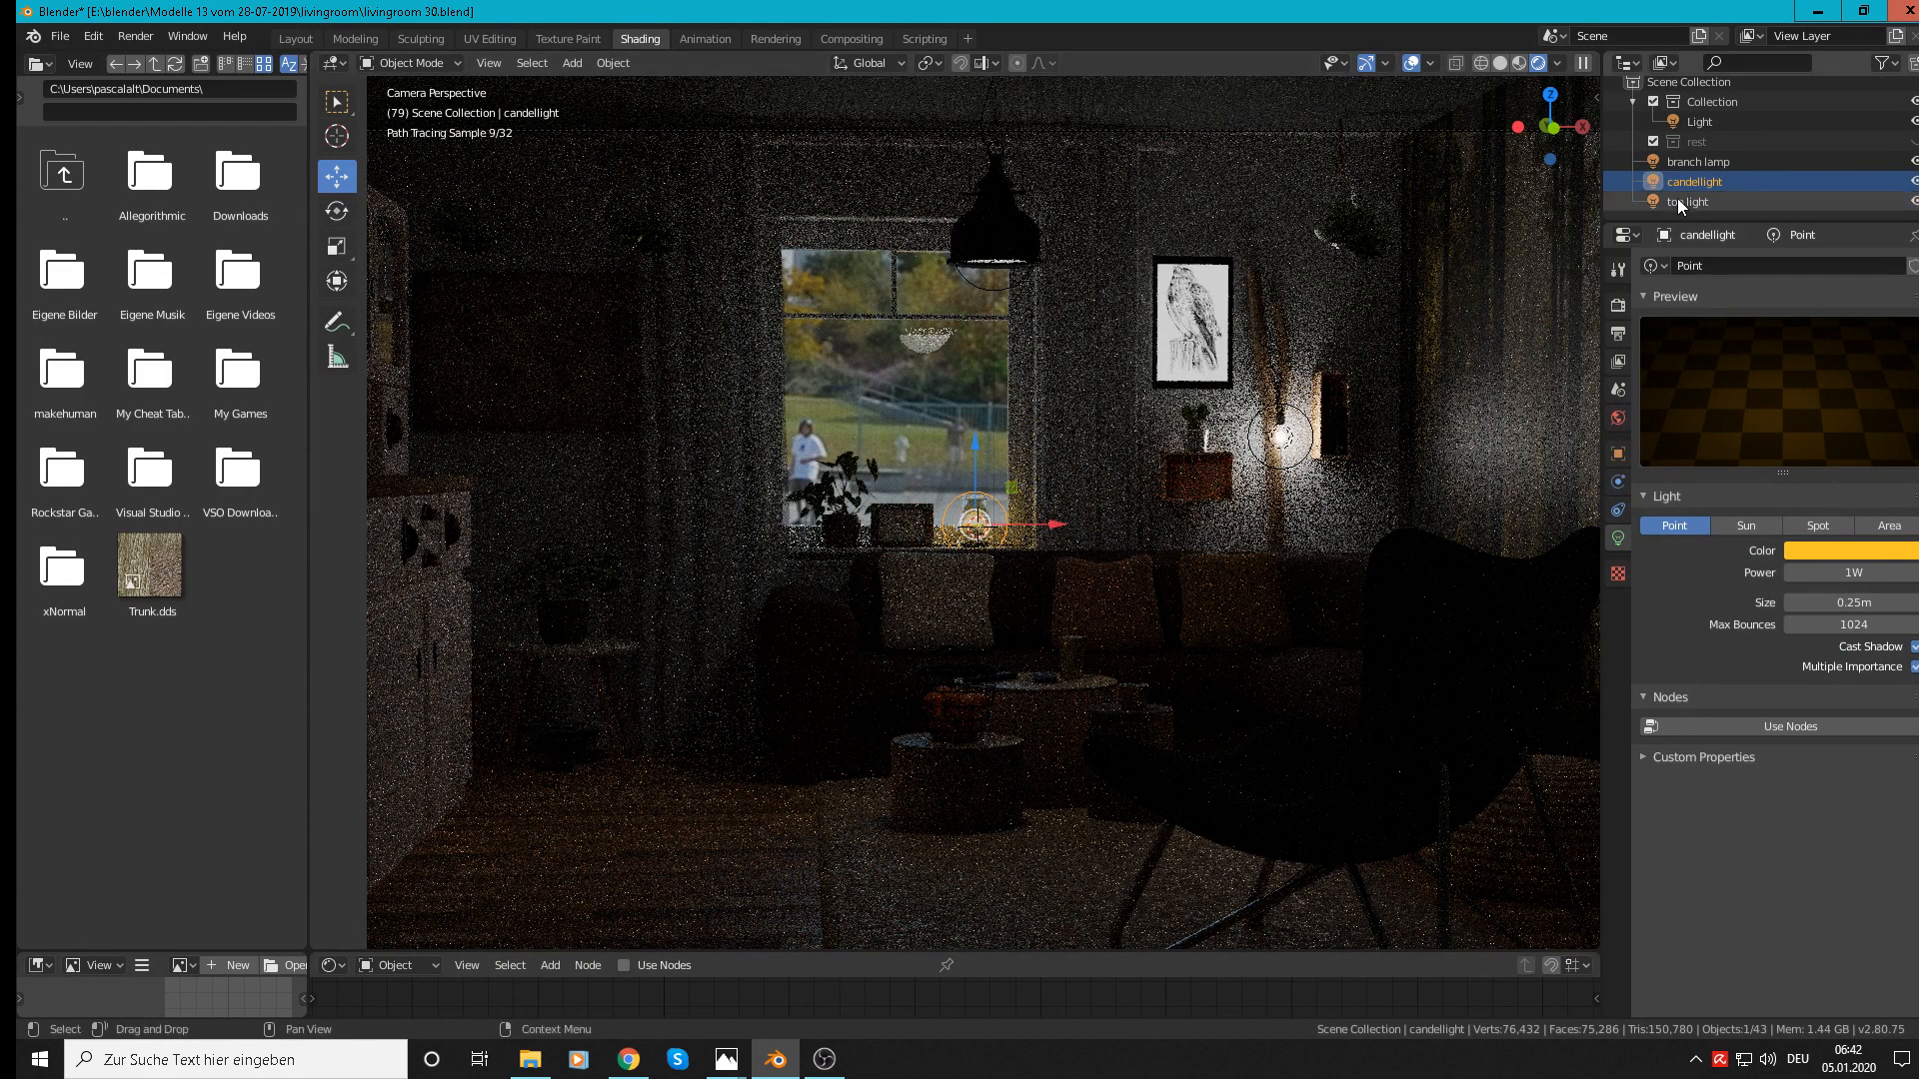
Step: Select the top light in the ceiling lamp and give it a warm orange-yellow light colour
{"action": "left_click", "coordinate": [1701, 205]}
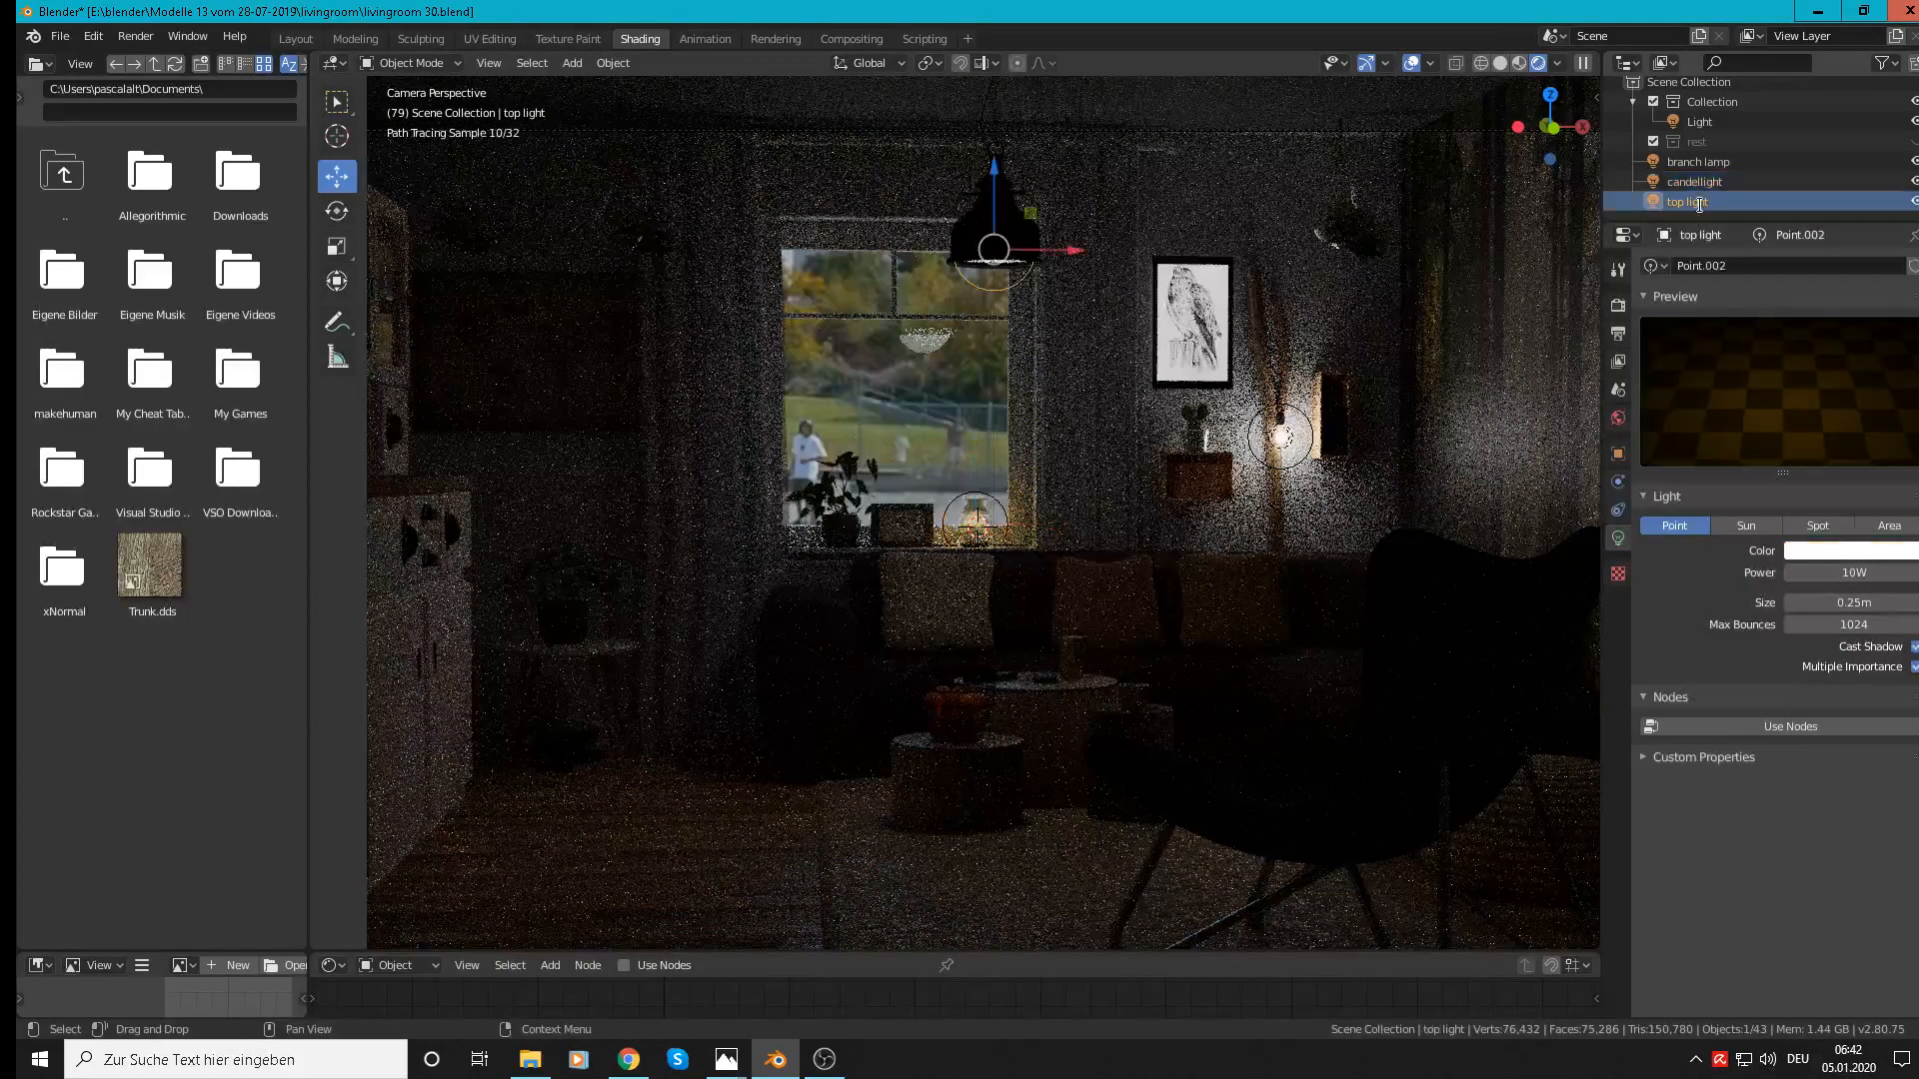
{"action": "double_click", "coordinate": [1700, 204]}
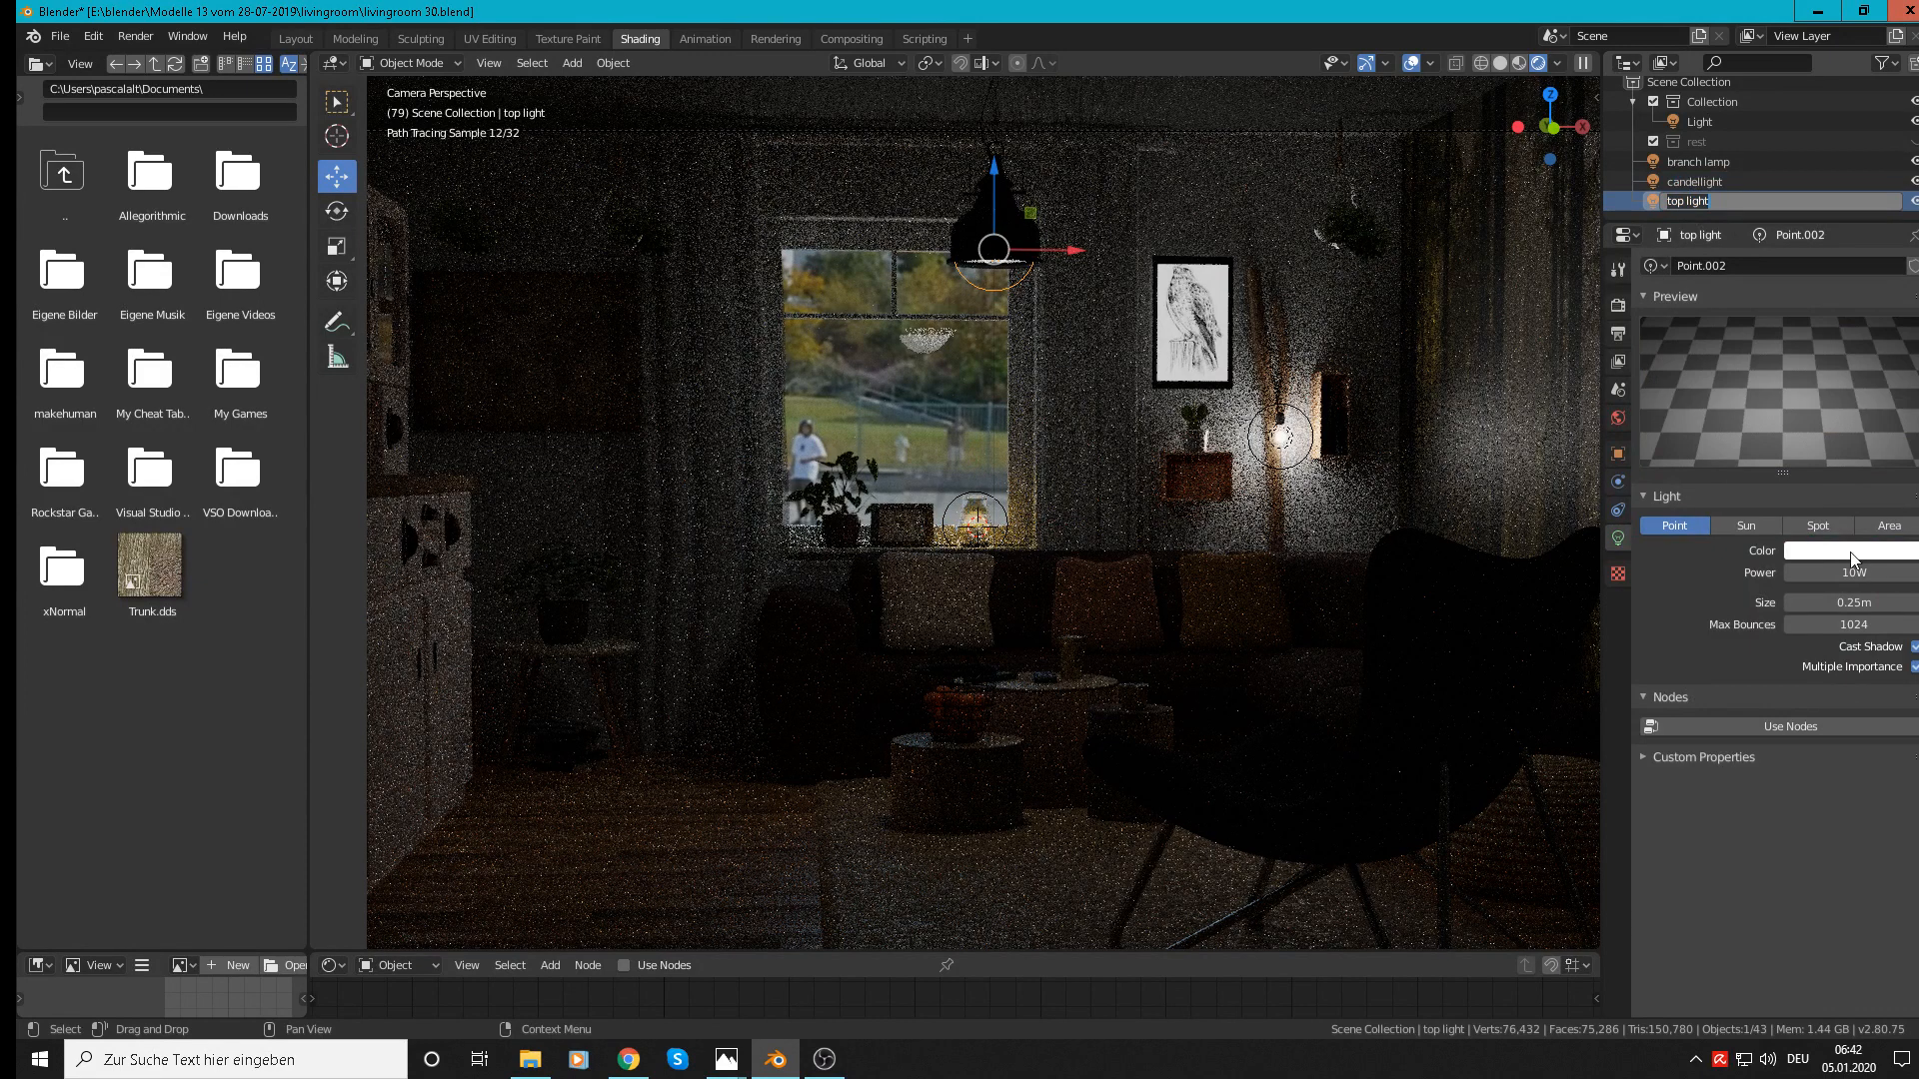
{"action": "key", "text": "Return"}
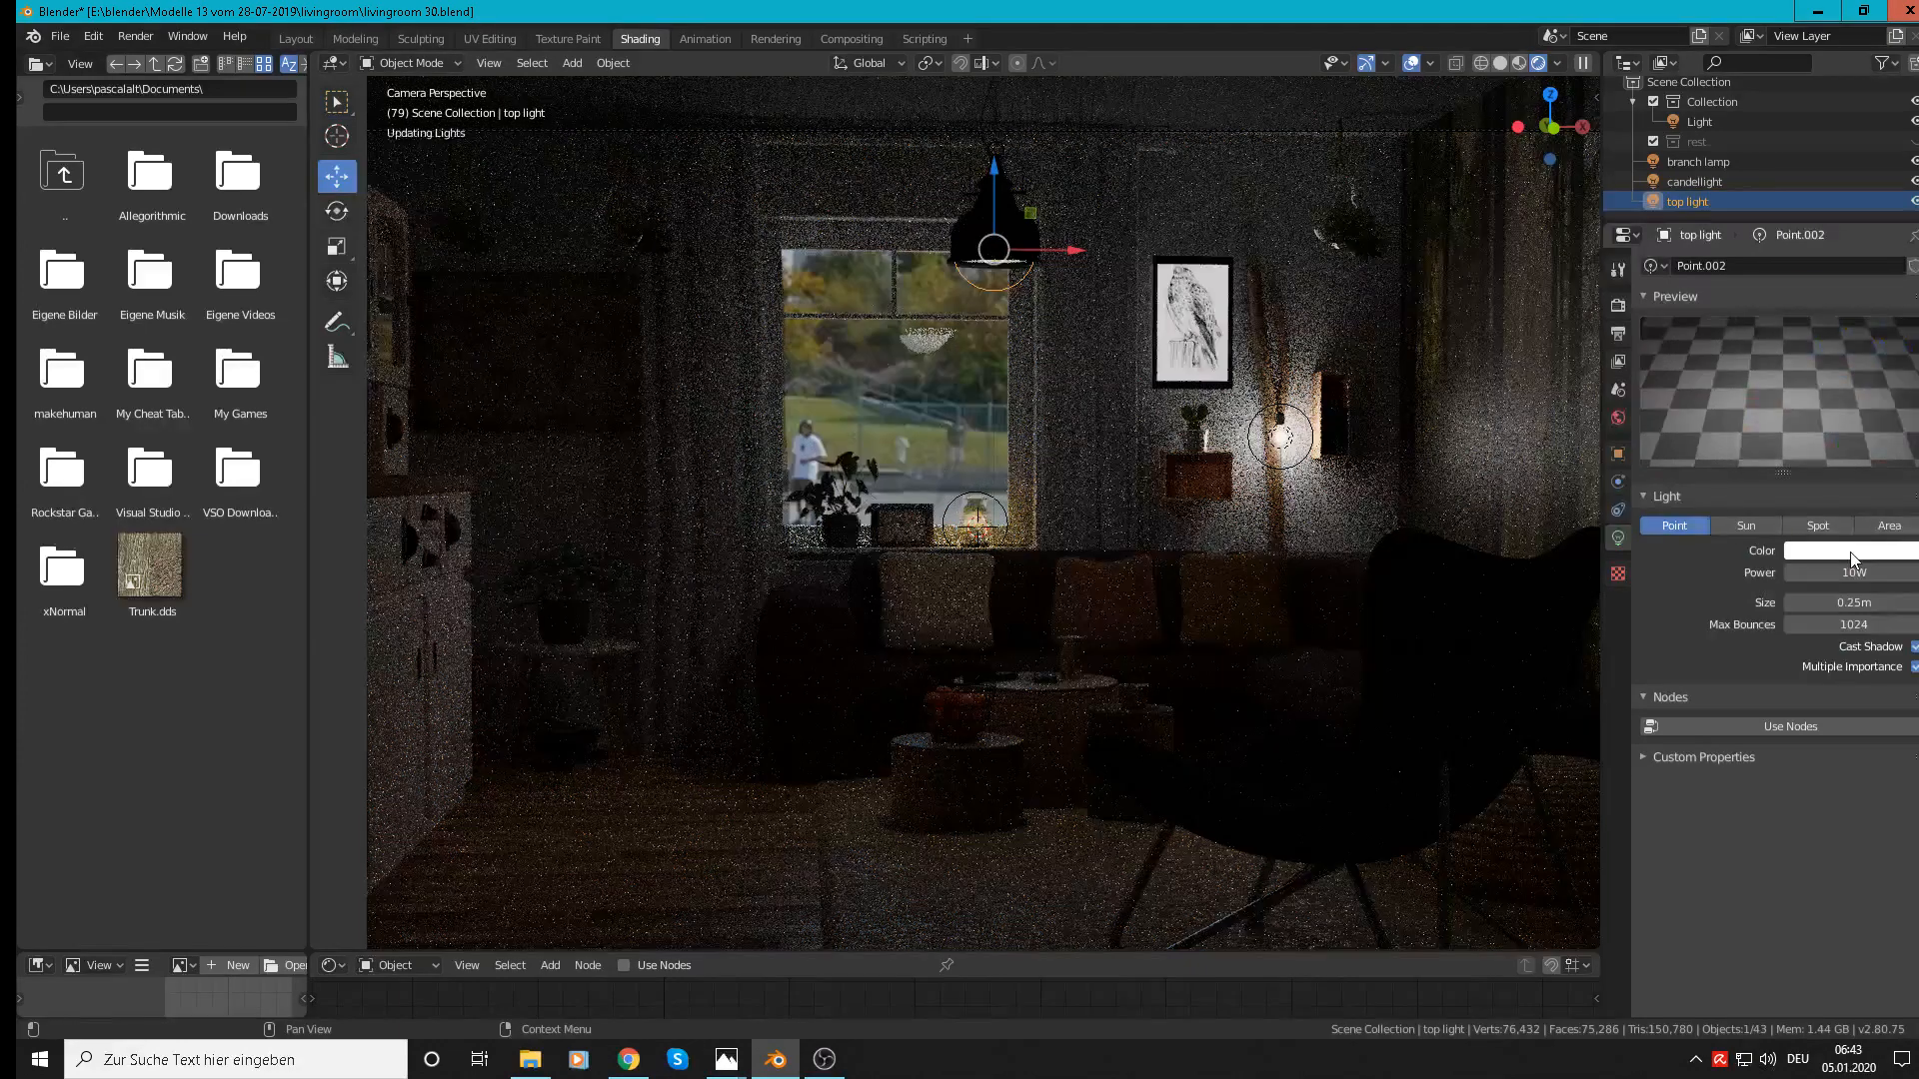
{"action": "left_click", "coordinate": [1852, 553]}
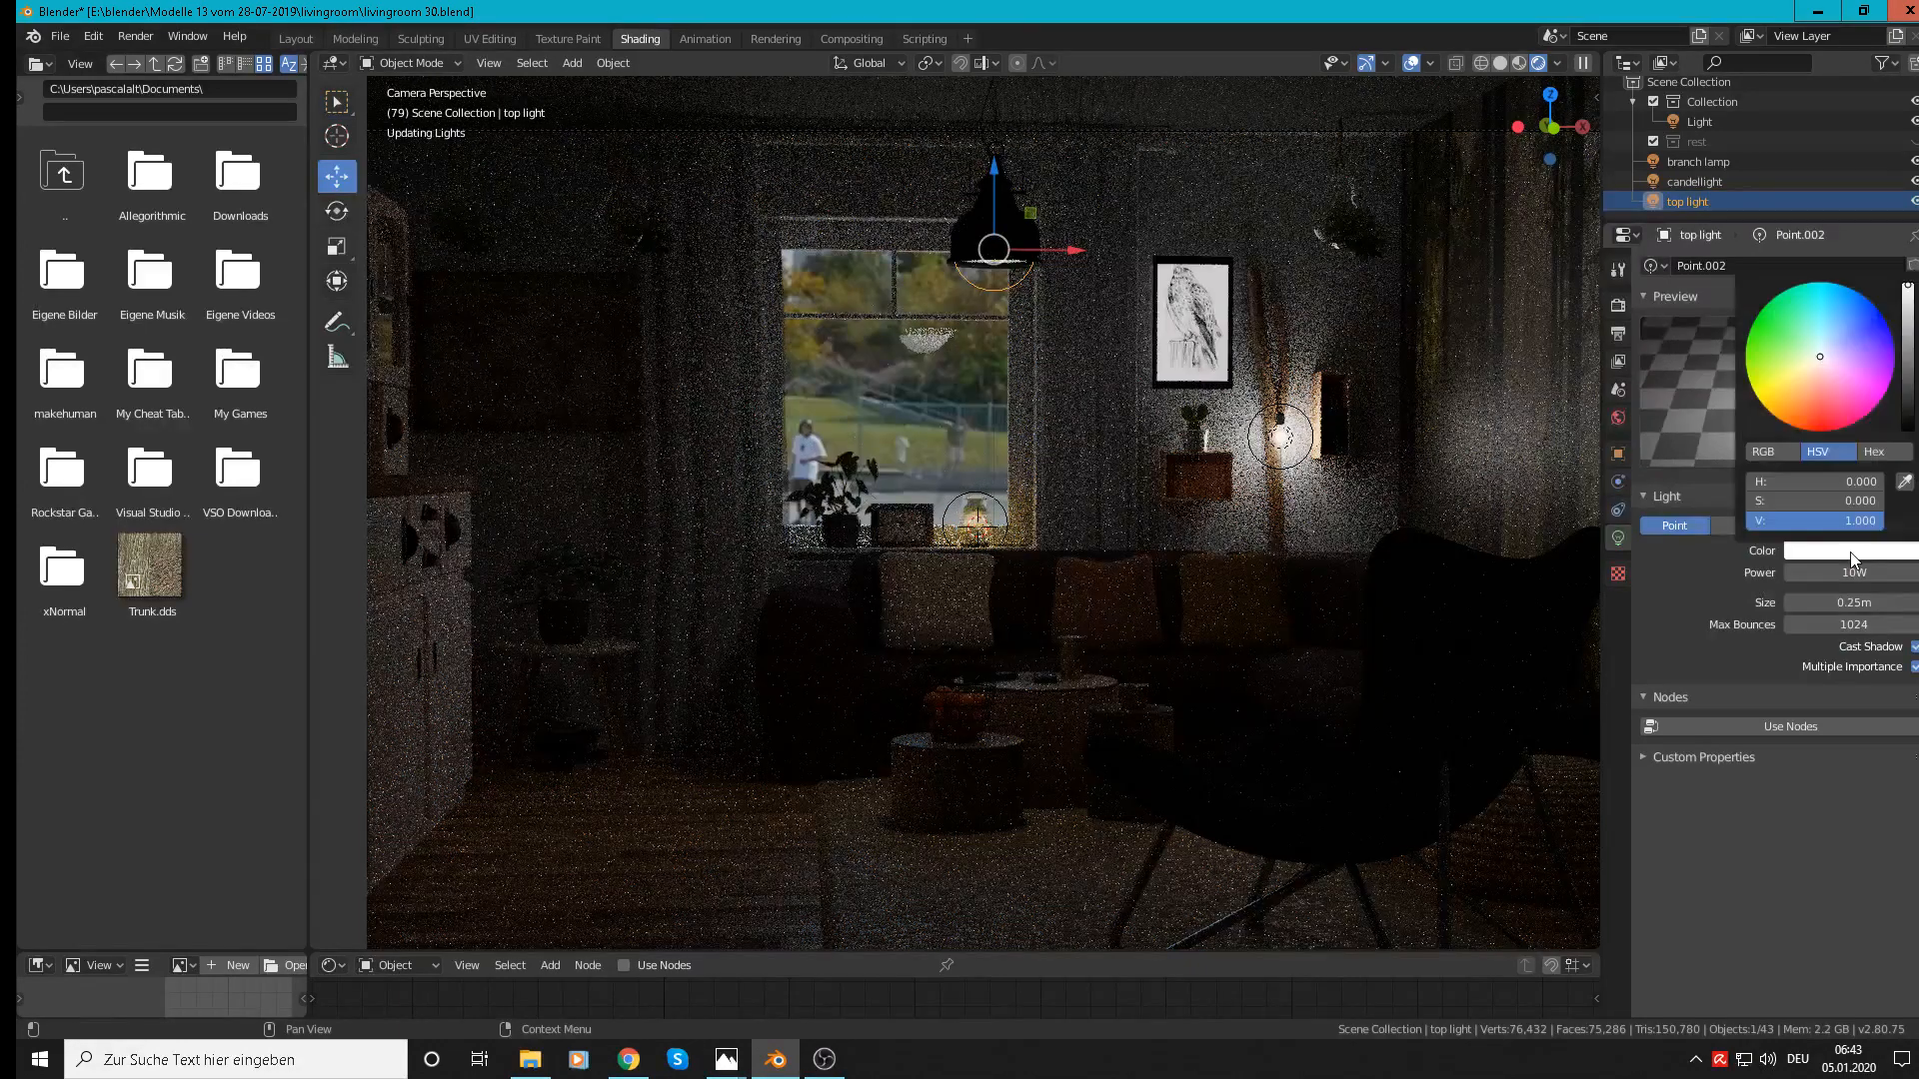
{"action": "left_click", "coordinate": [1773, 412]}
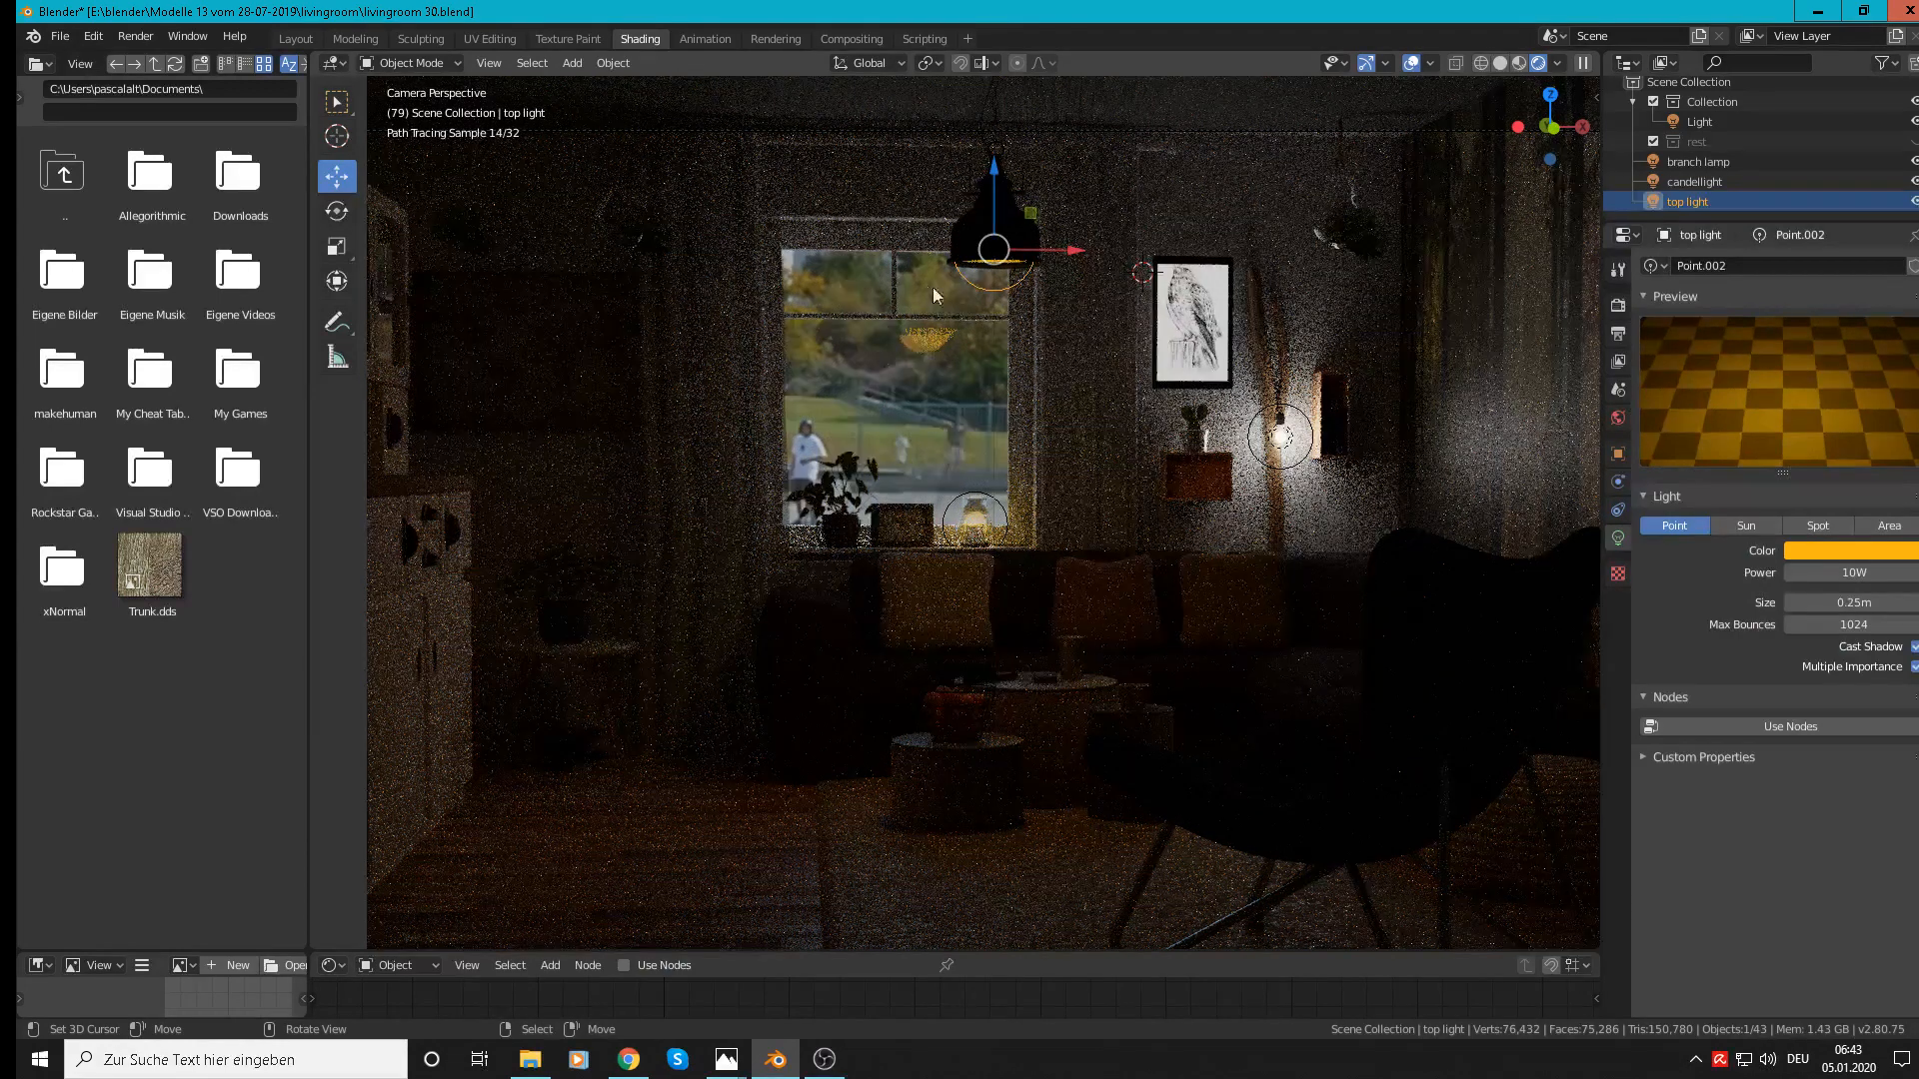
Step: Delete the top light in material preview shading and place the 3D cursor at the ceiling lamp's opening
{"action": "left_click", "coordinate": [991, 252]}
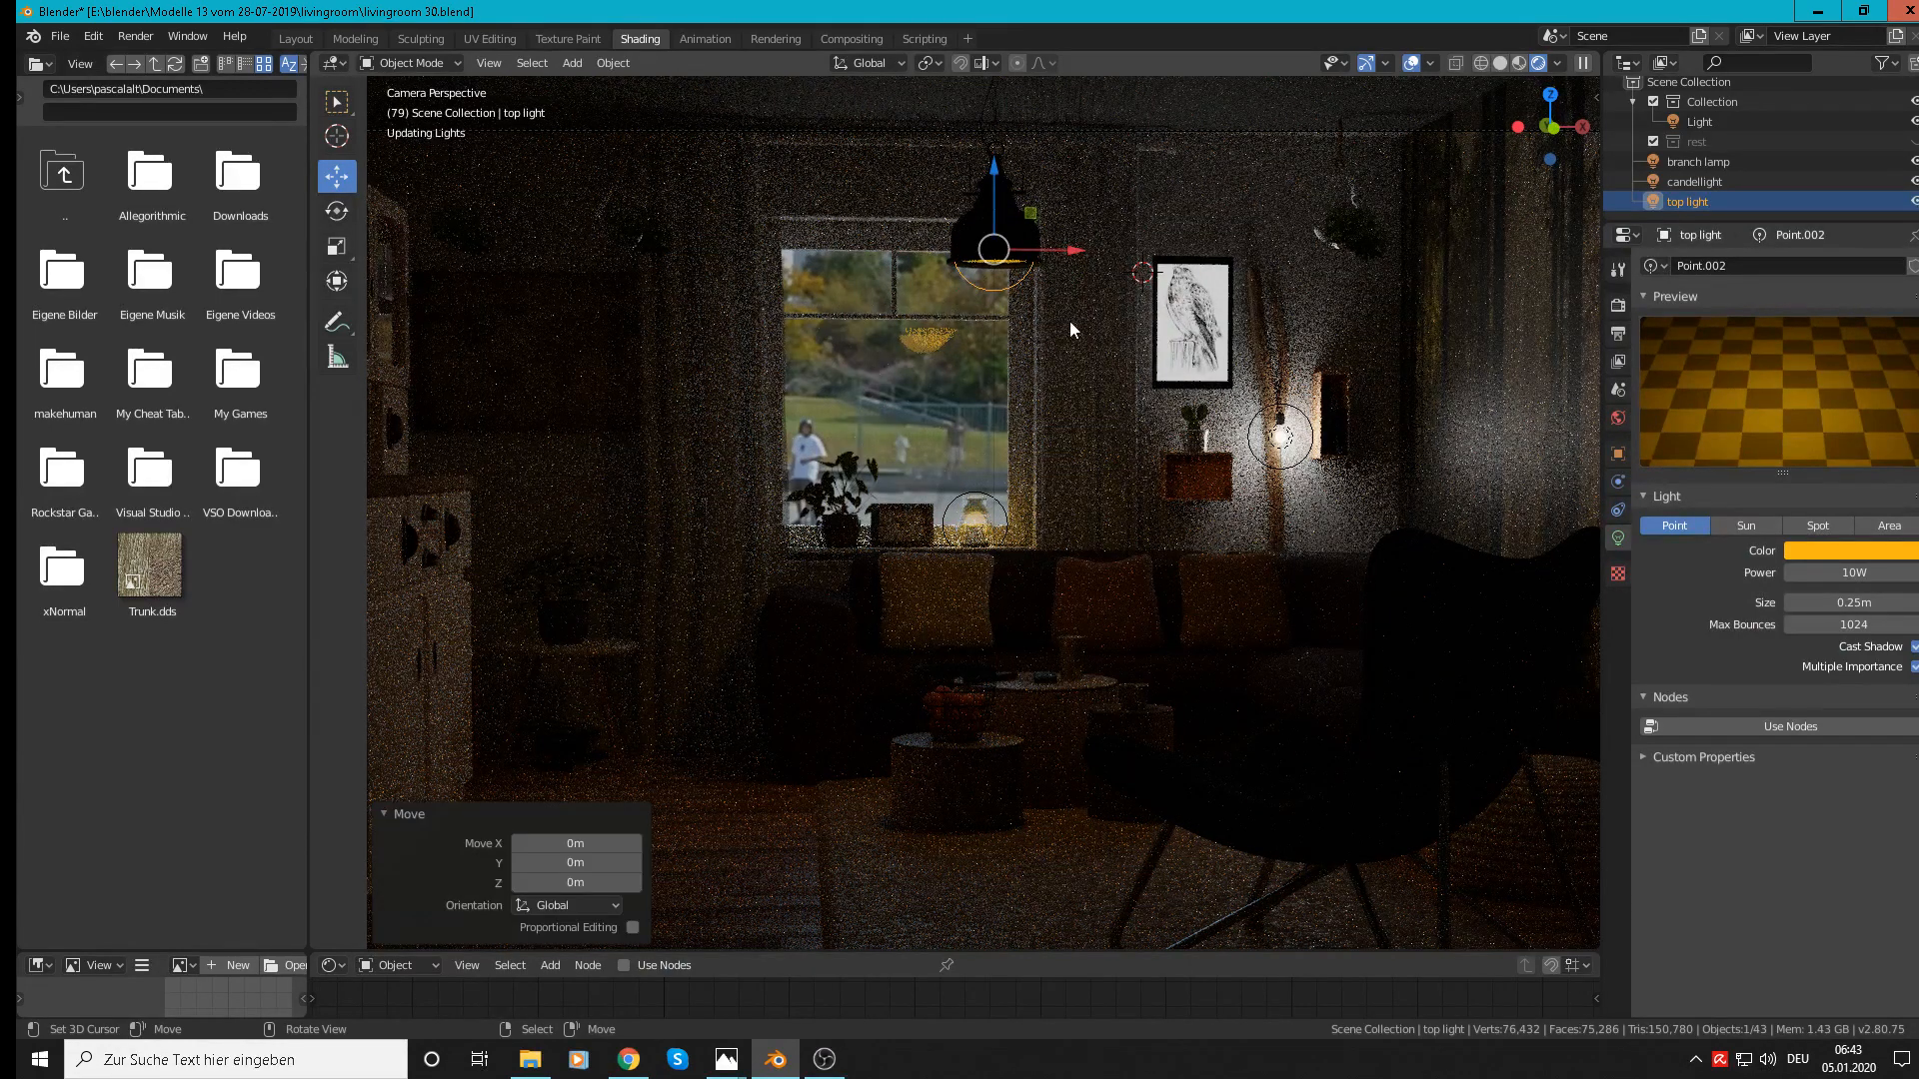
{"action": "left_click", "coordinate": [1520, 63]}
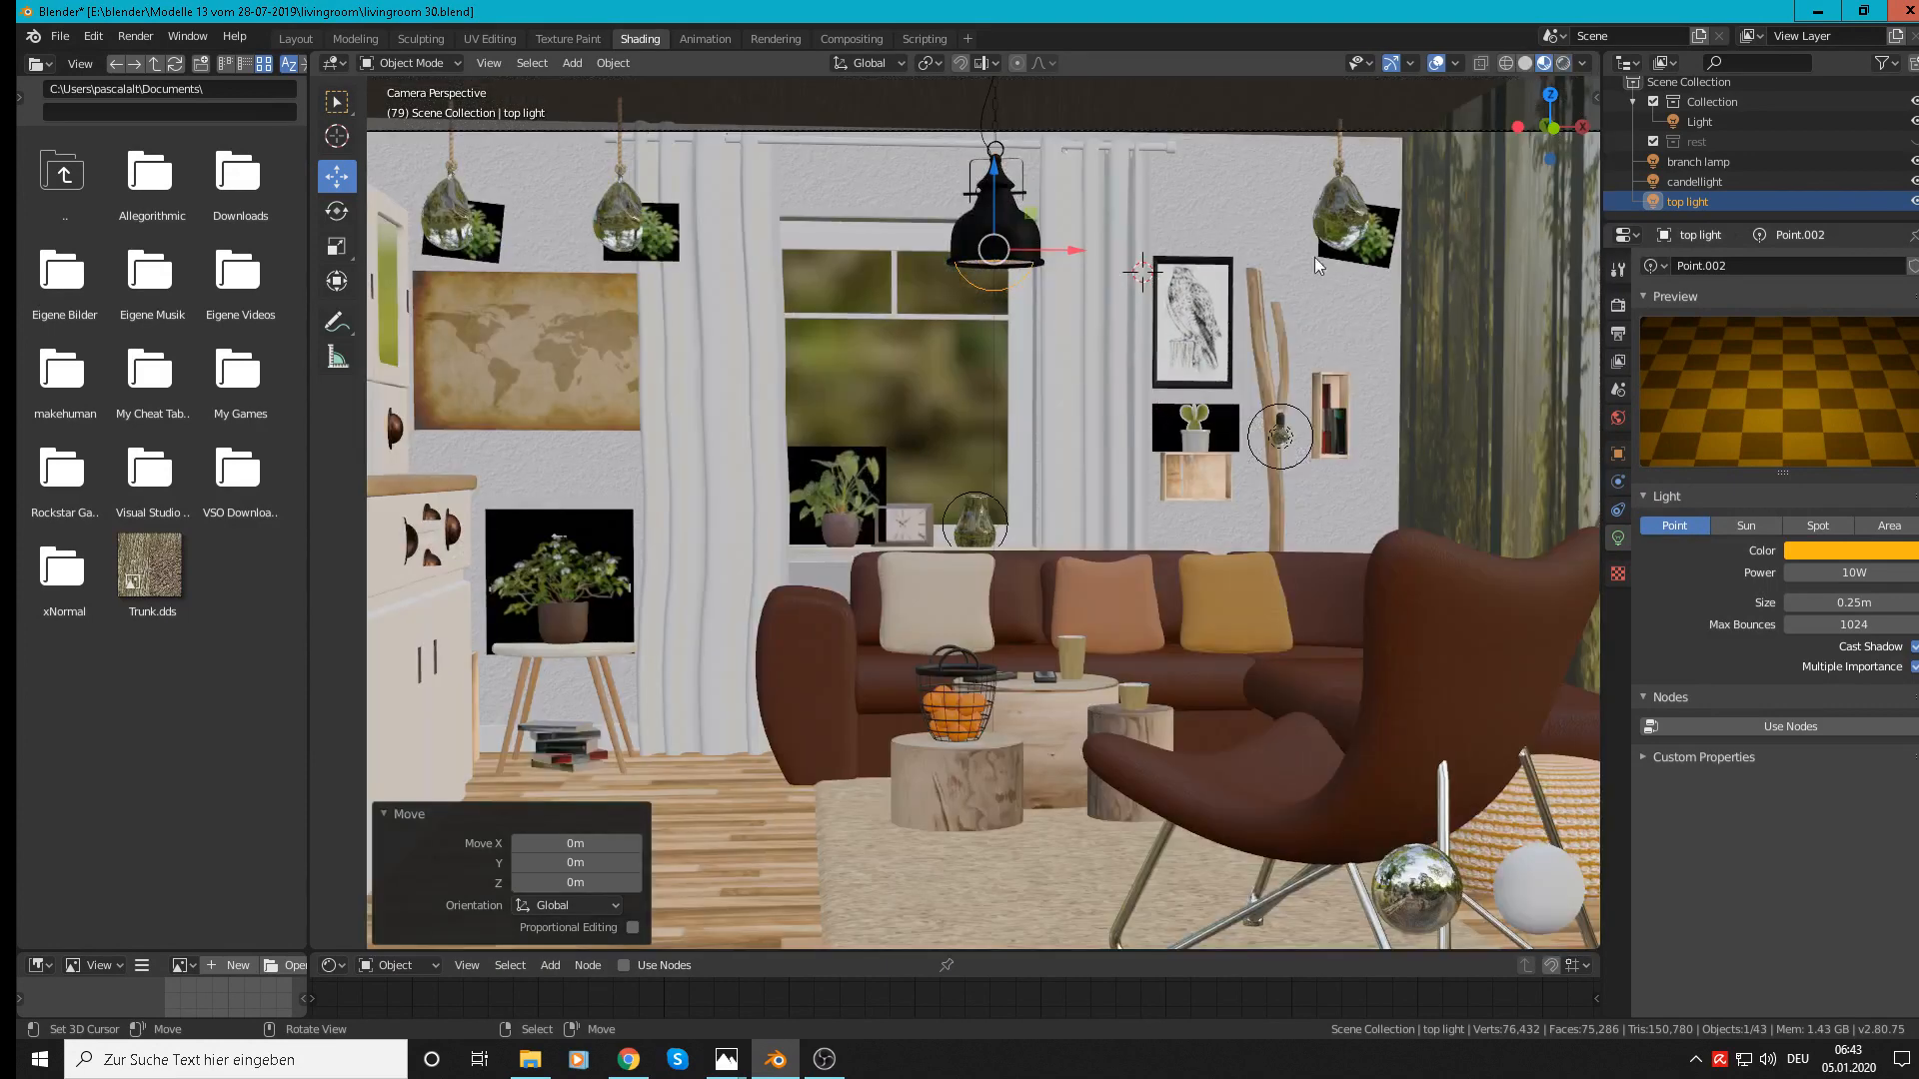
{"action": "key", "text": "x"}
{"action": "left_click", "coordinate": [989, 258]}
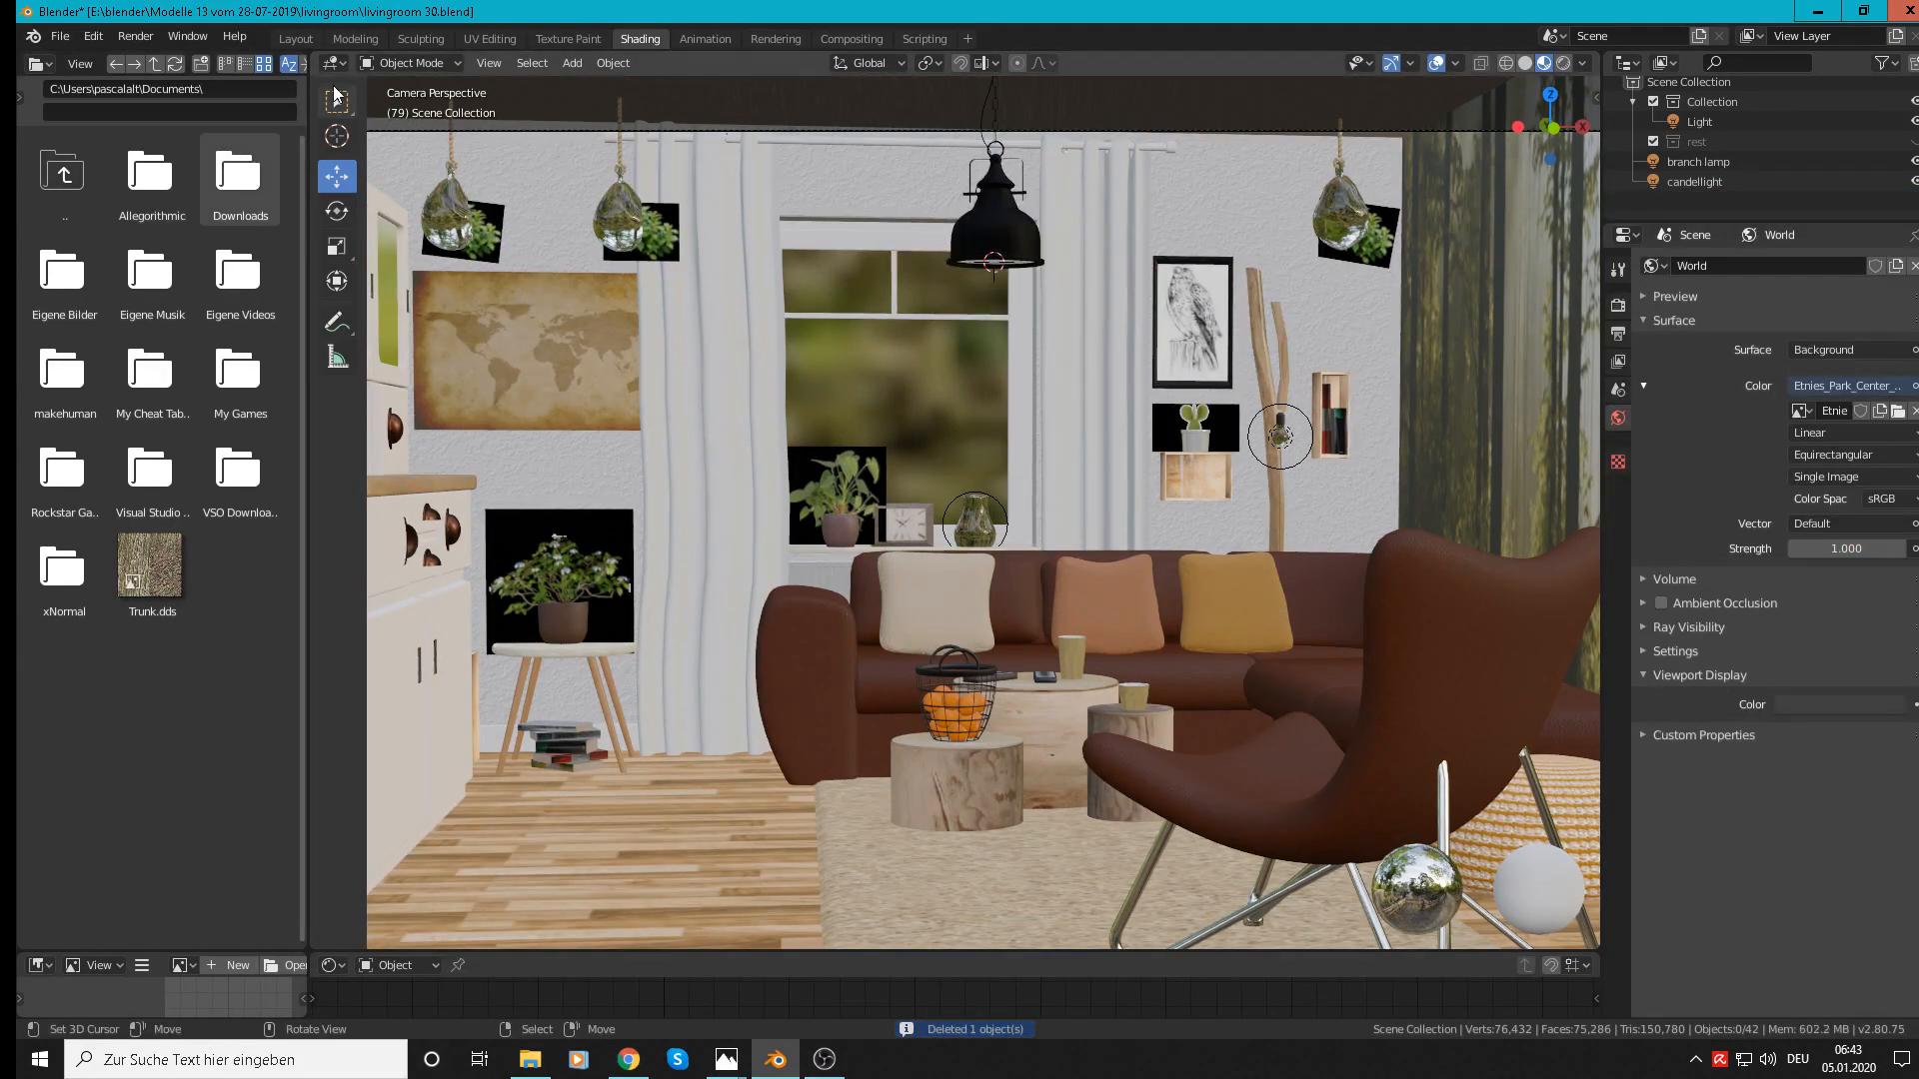
Step: Add a spot light at the ceiling lamp's opening, aimed down at the coffee table with a cone of about 43.2°
{"action": "left_click", "coordinate": [571, 63]}
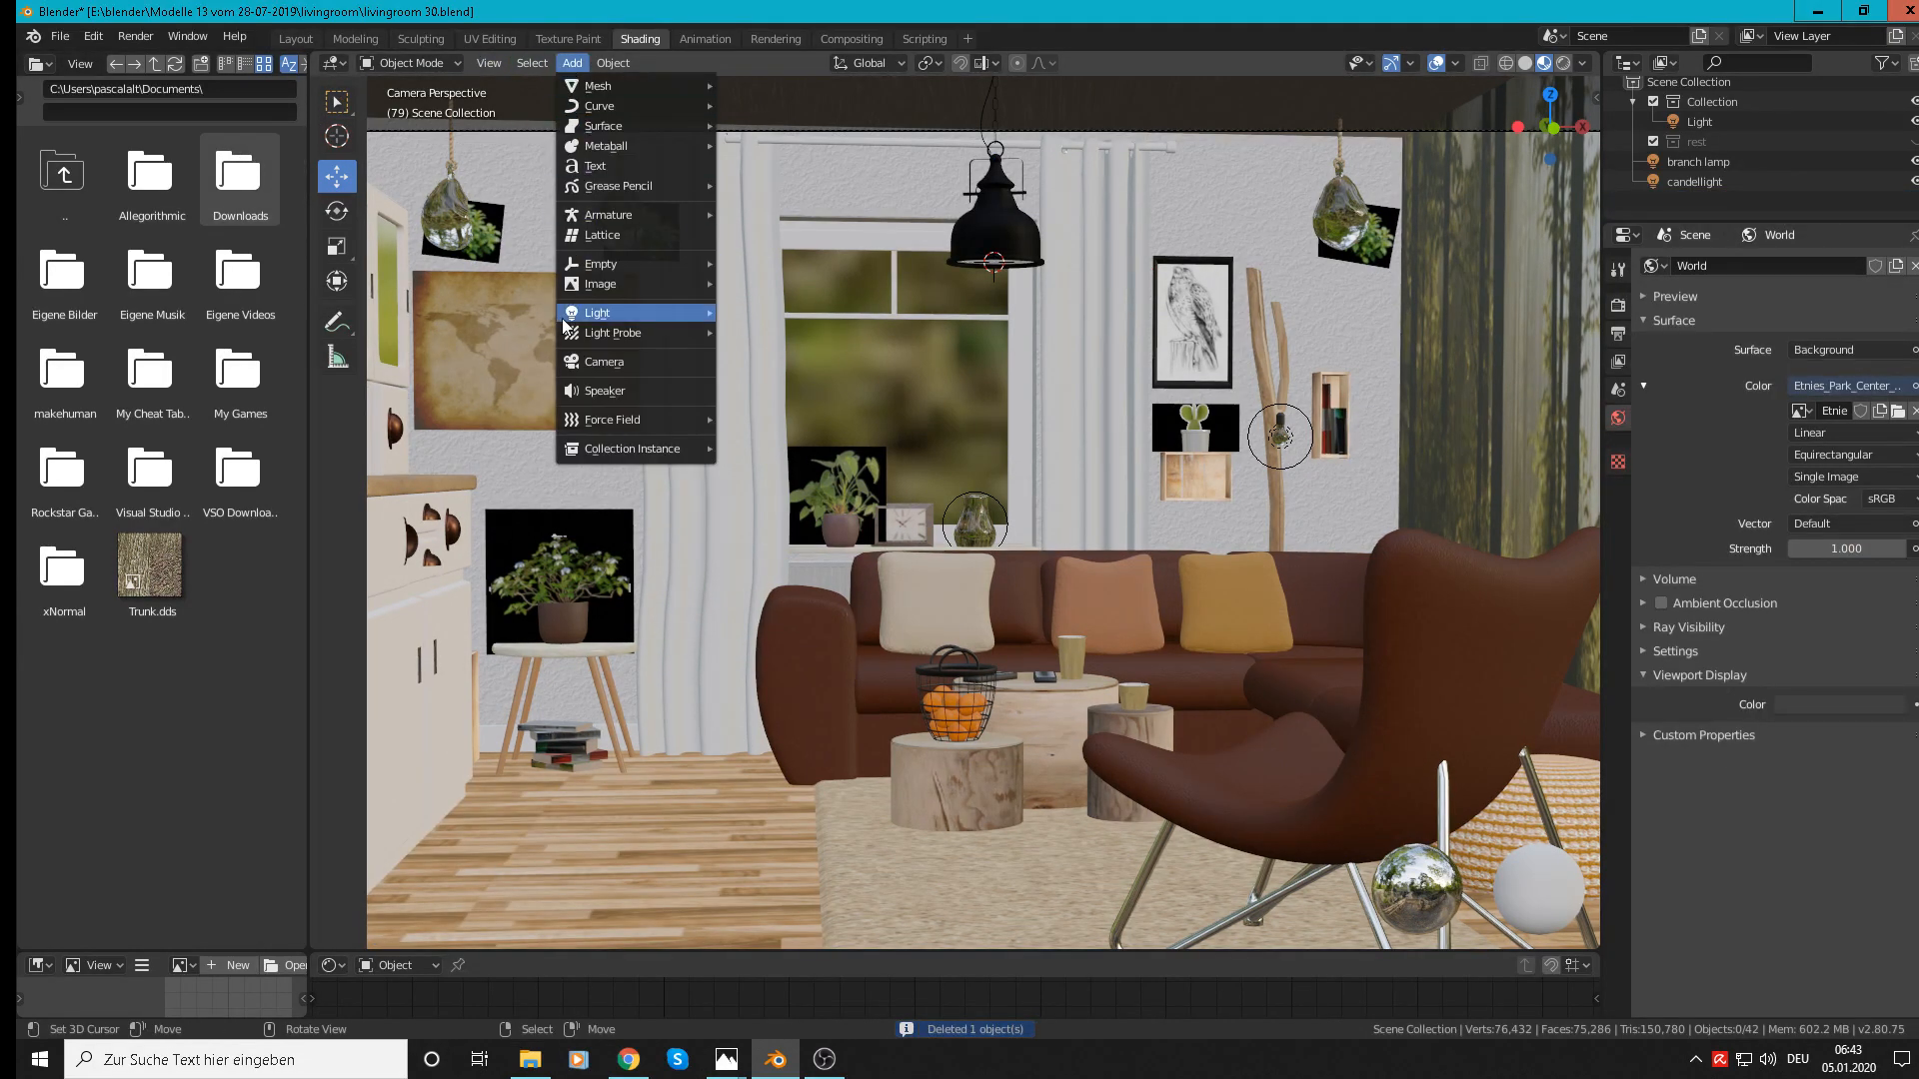
{"action": "mouse_move", "coordinate": [620, 313]}
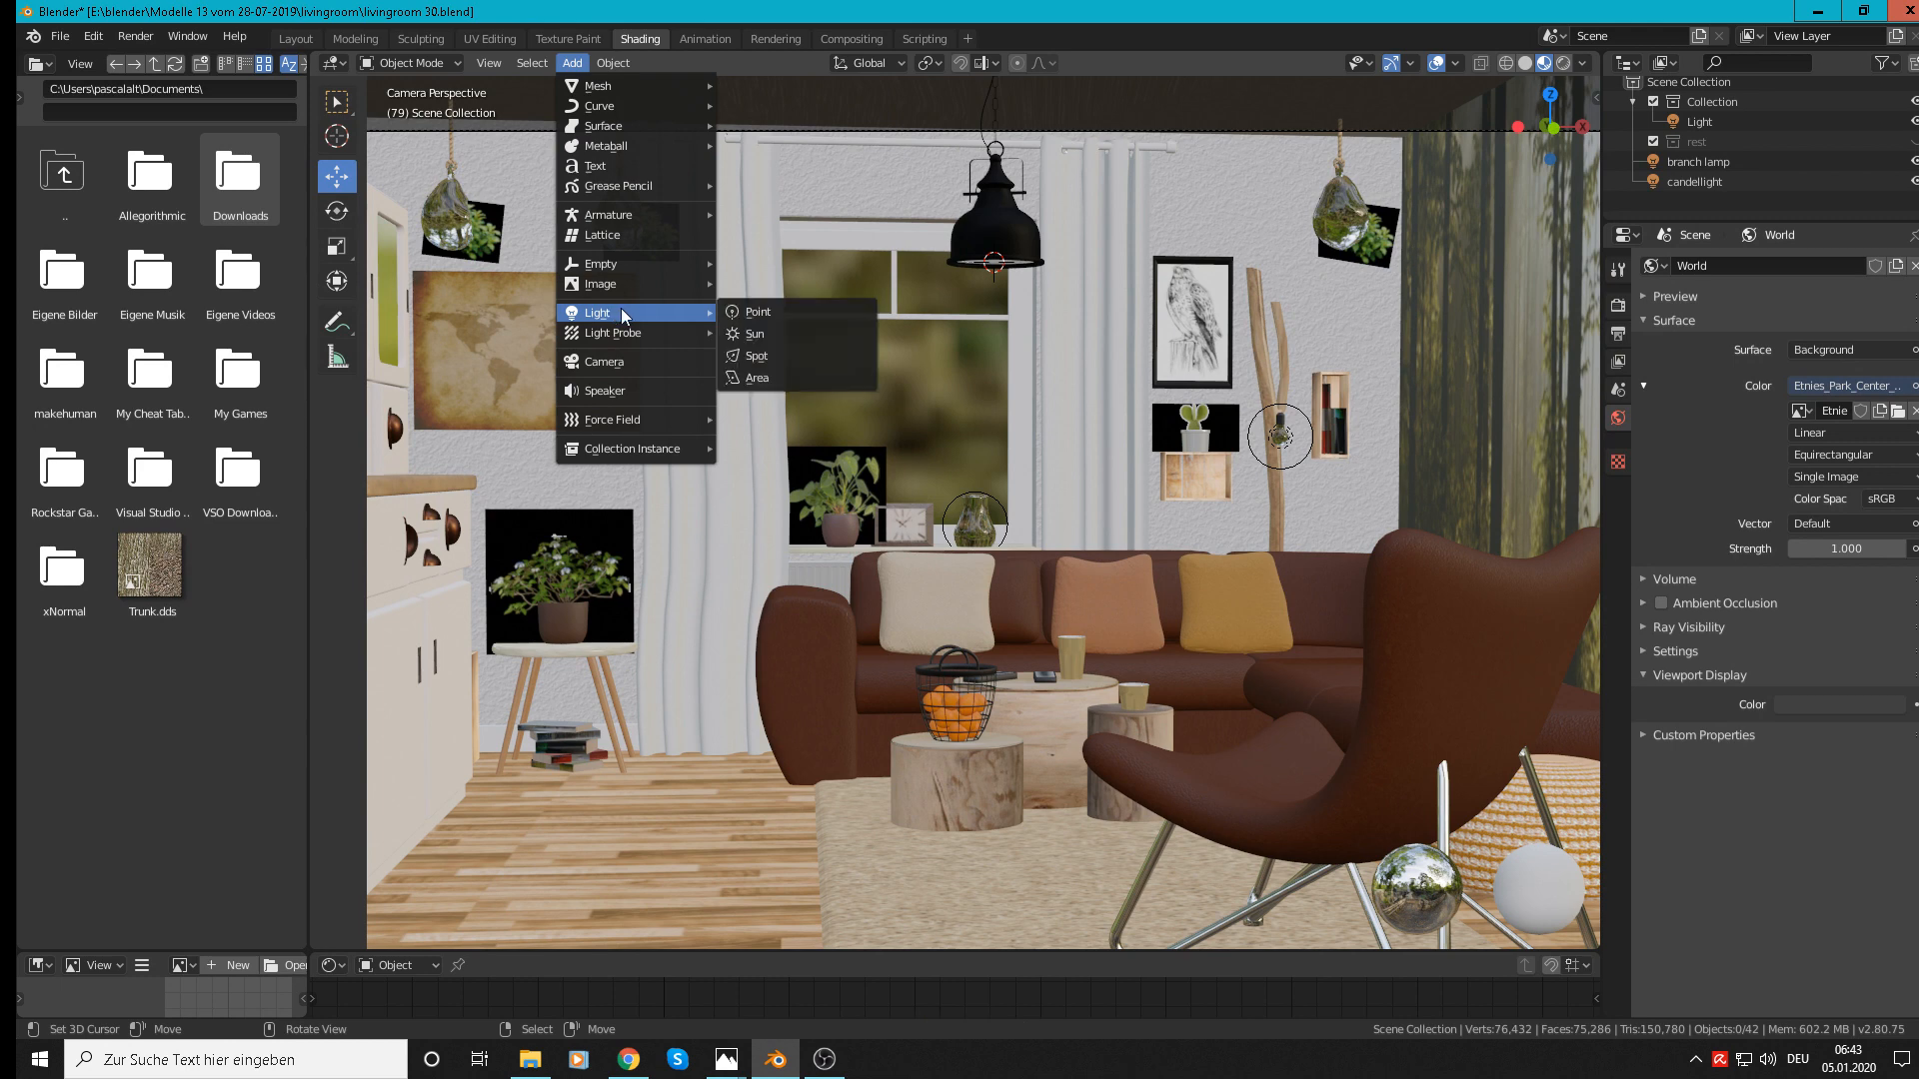
{"action": "left_click", "coordinate": [766, 356]}
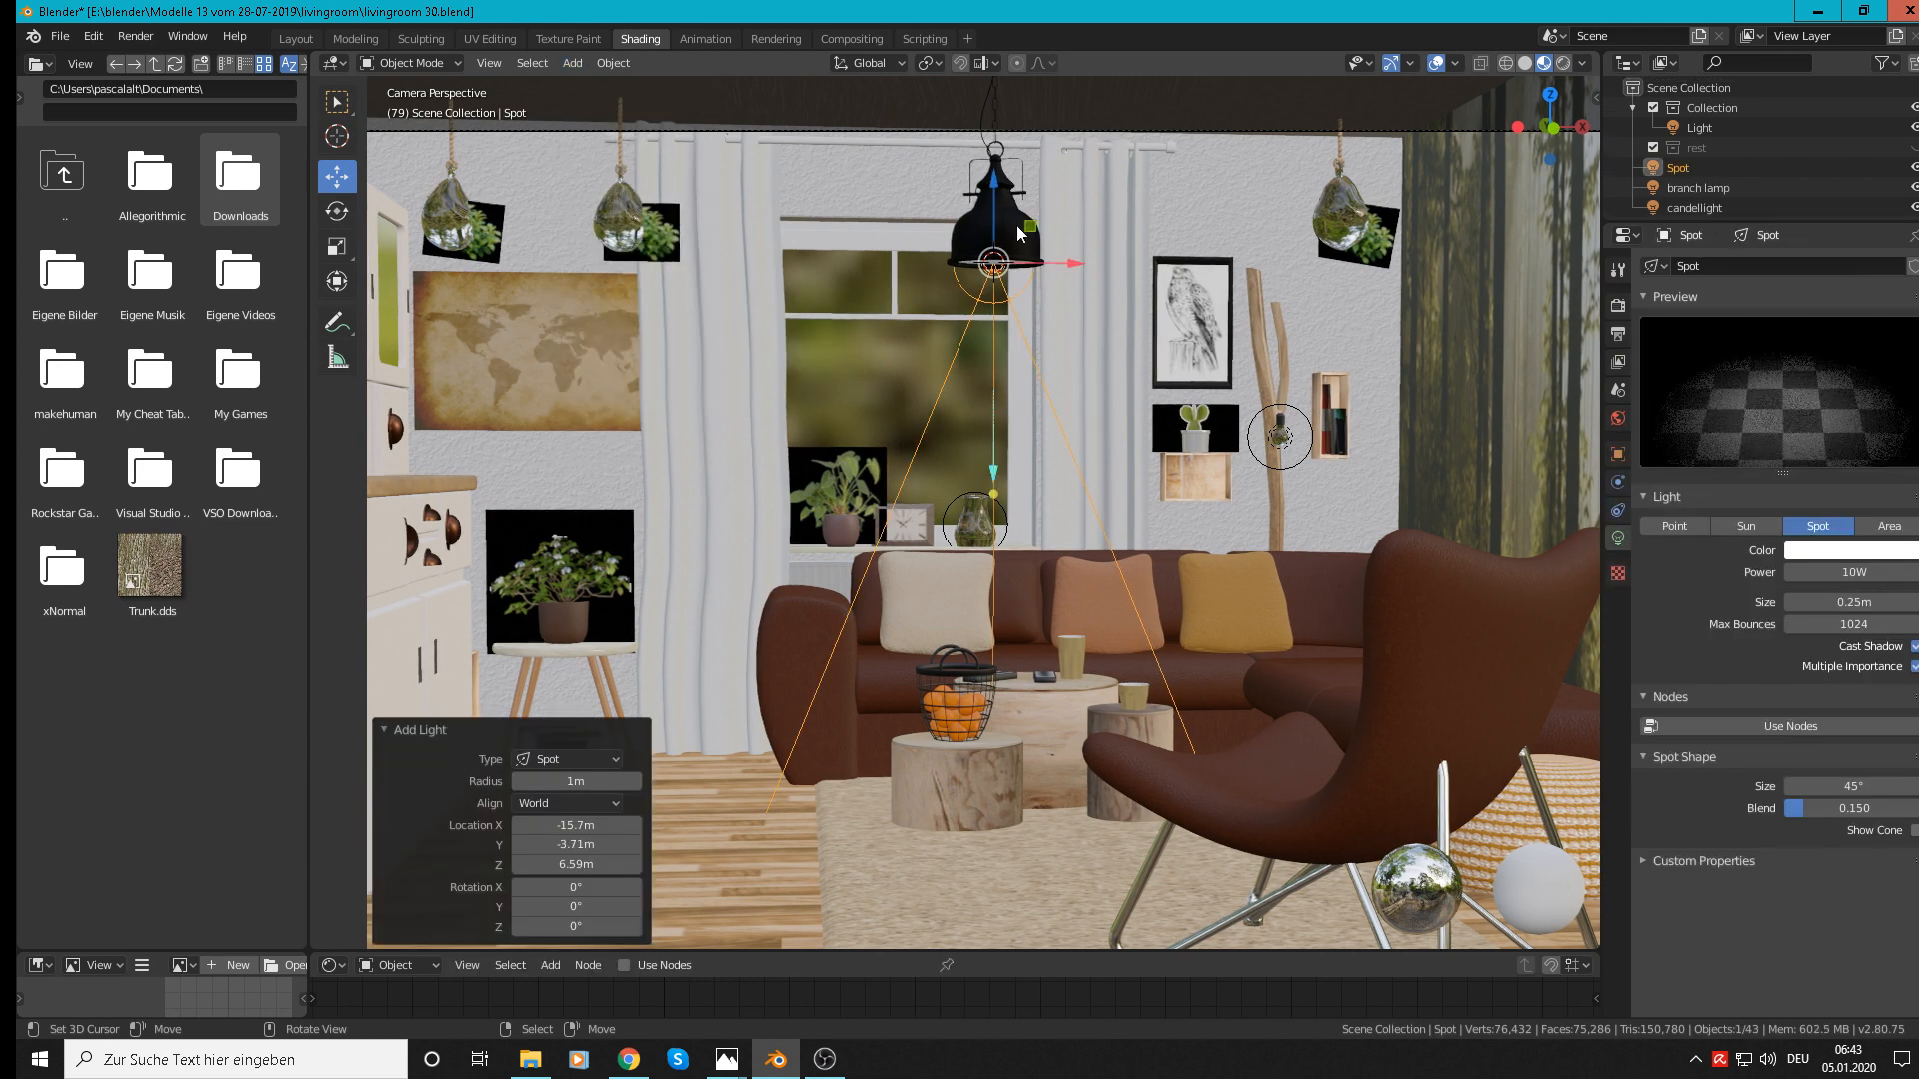
{"action": "left_click_drag", "start_coordinate": [992, 496], "coordinate": [1004, 682]}
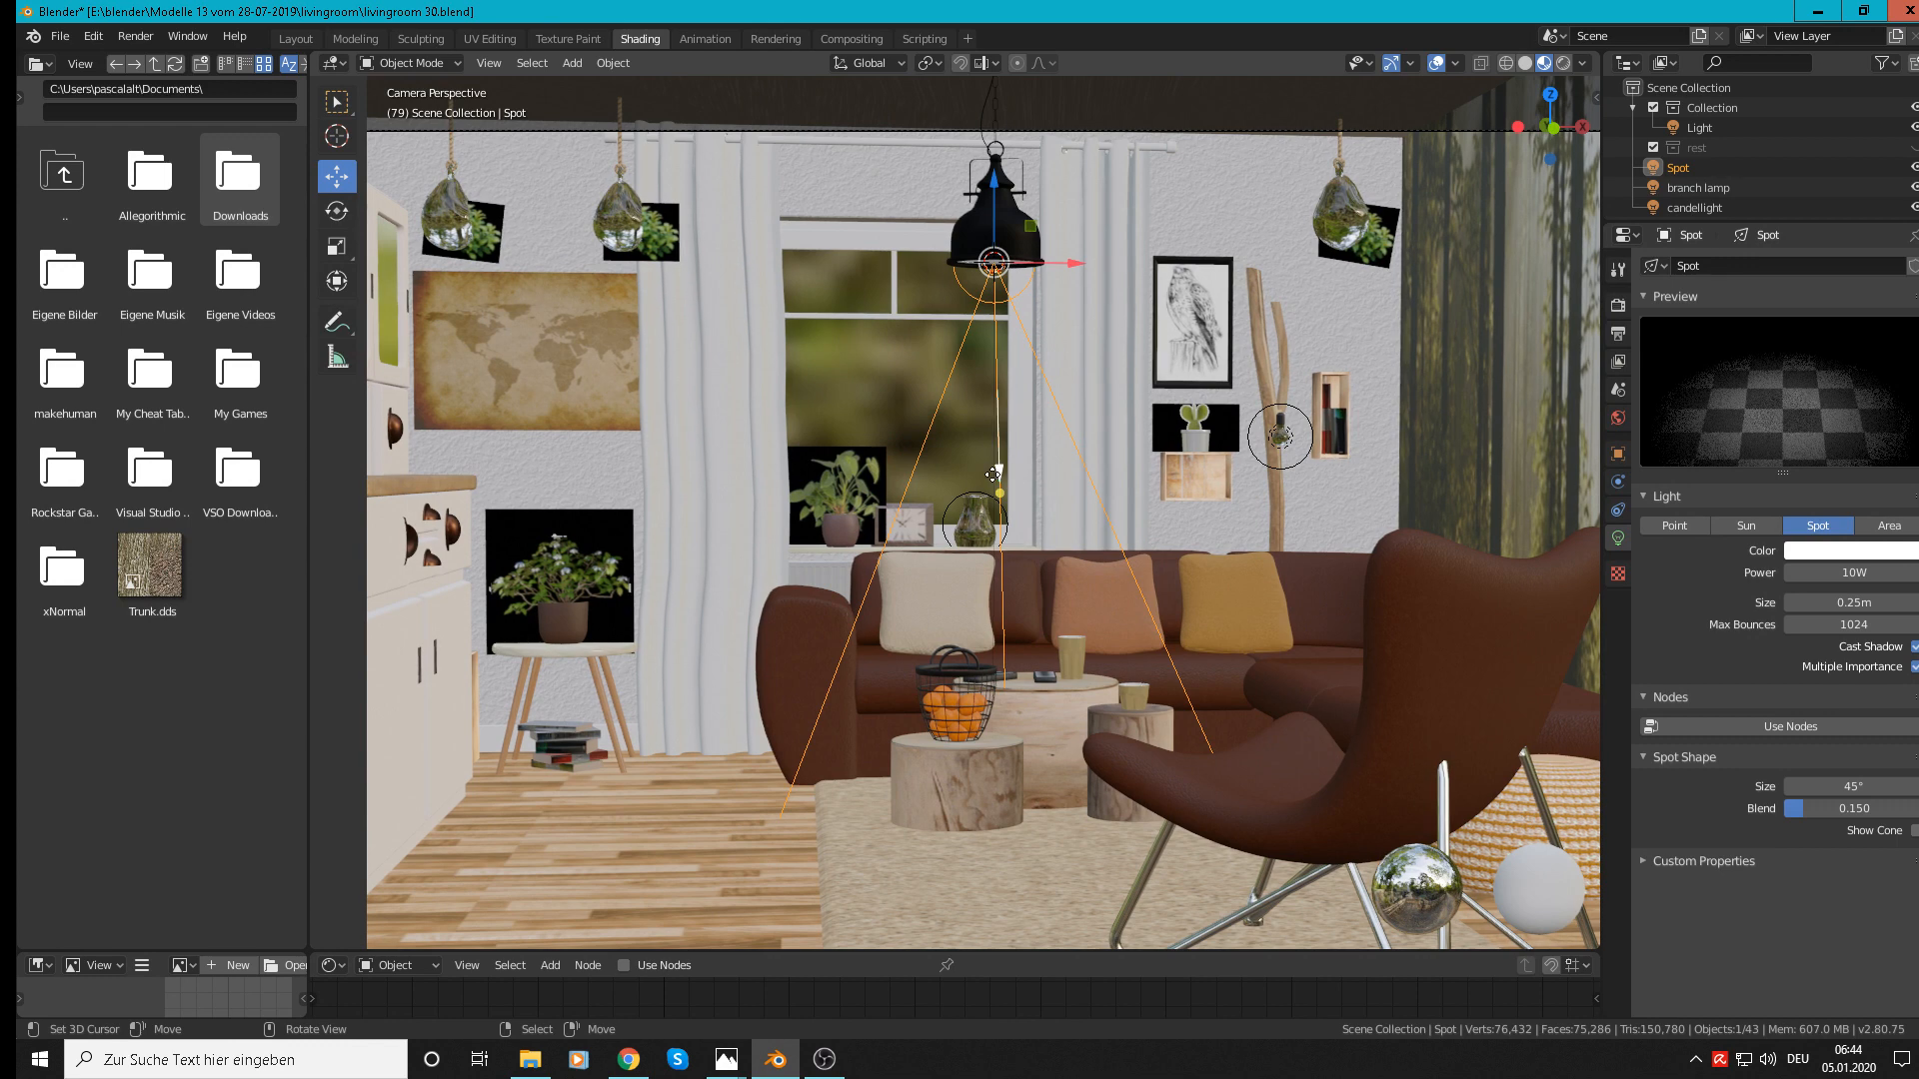
{"action": "left_click_drag", "start_coordinate": [999, 470], "coordinate": [999, 472]}
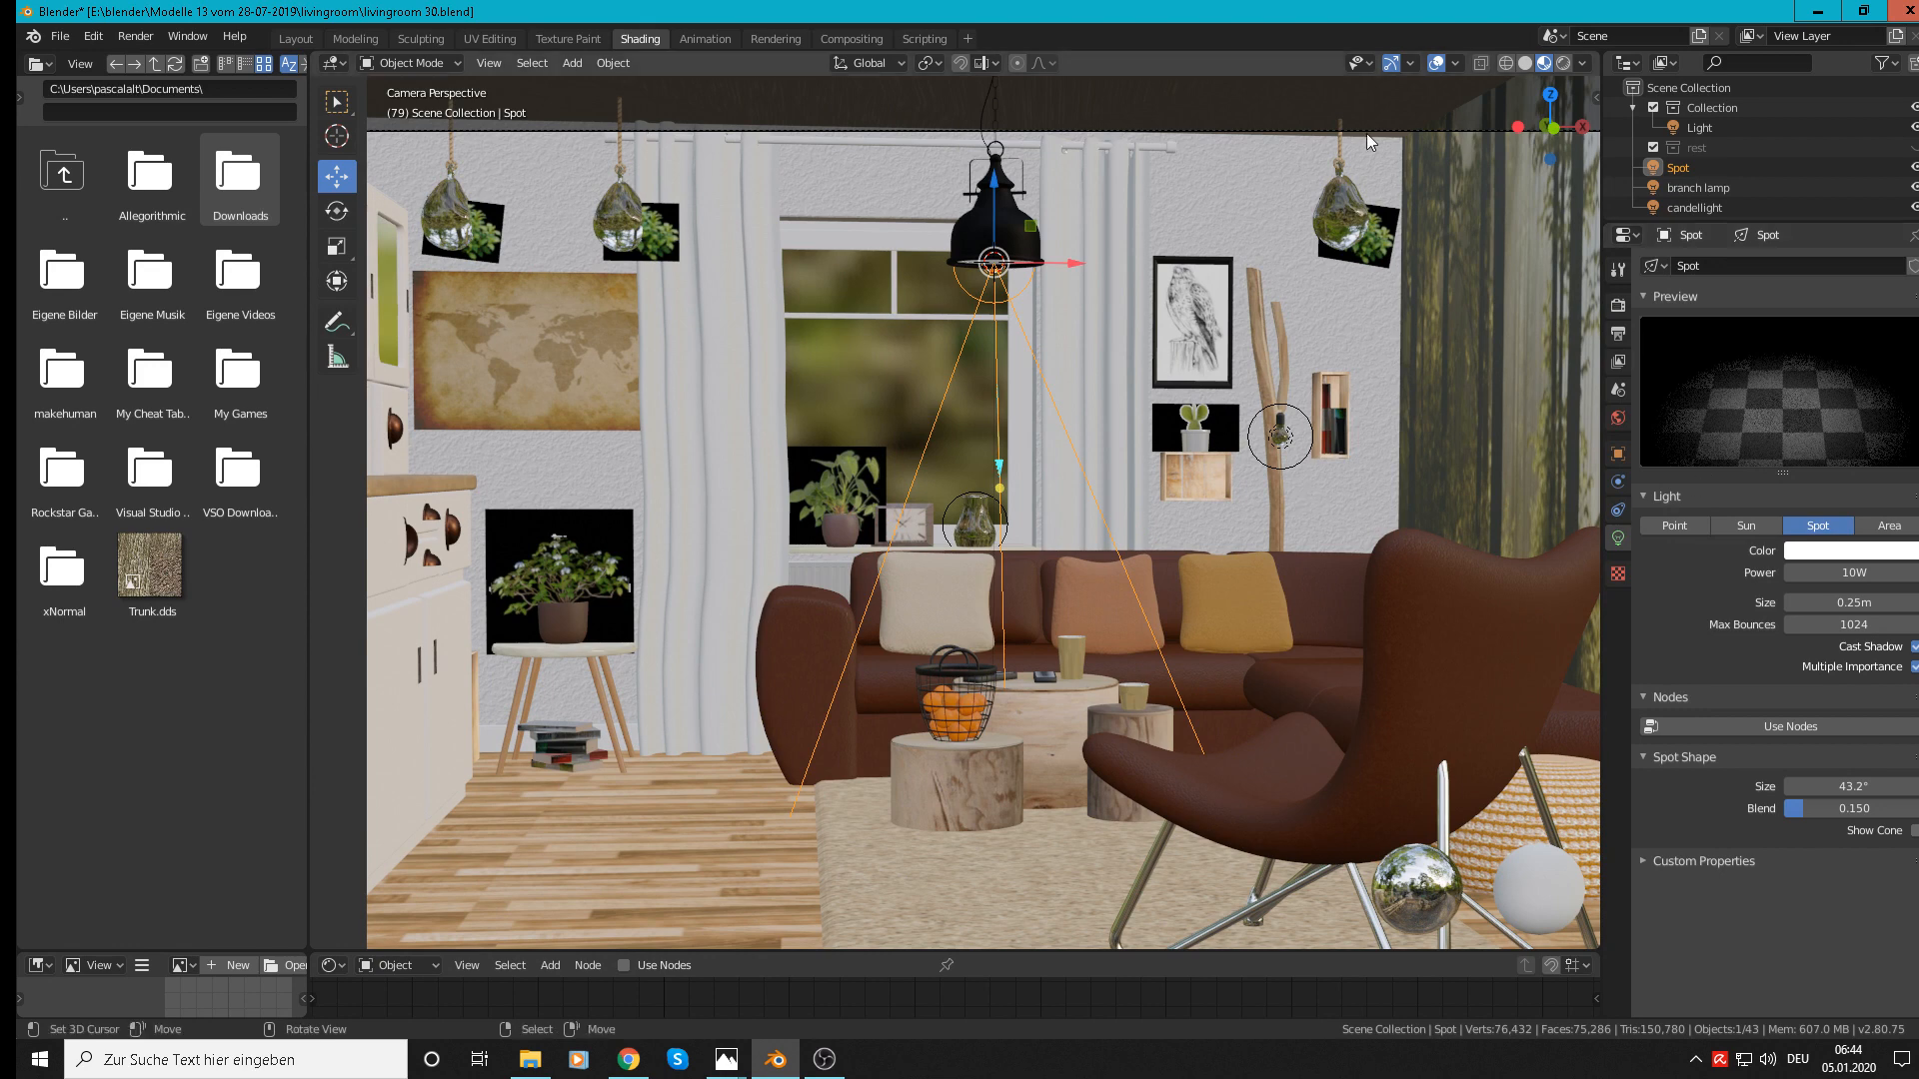
Step: Check the spot light in rendered shading and increase its light size to 0.37 m
{"action": "left_click", "coordinate": [1564, 63]}
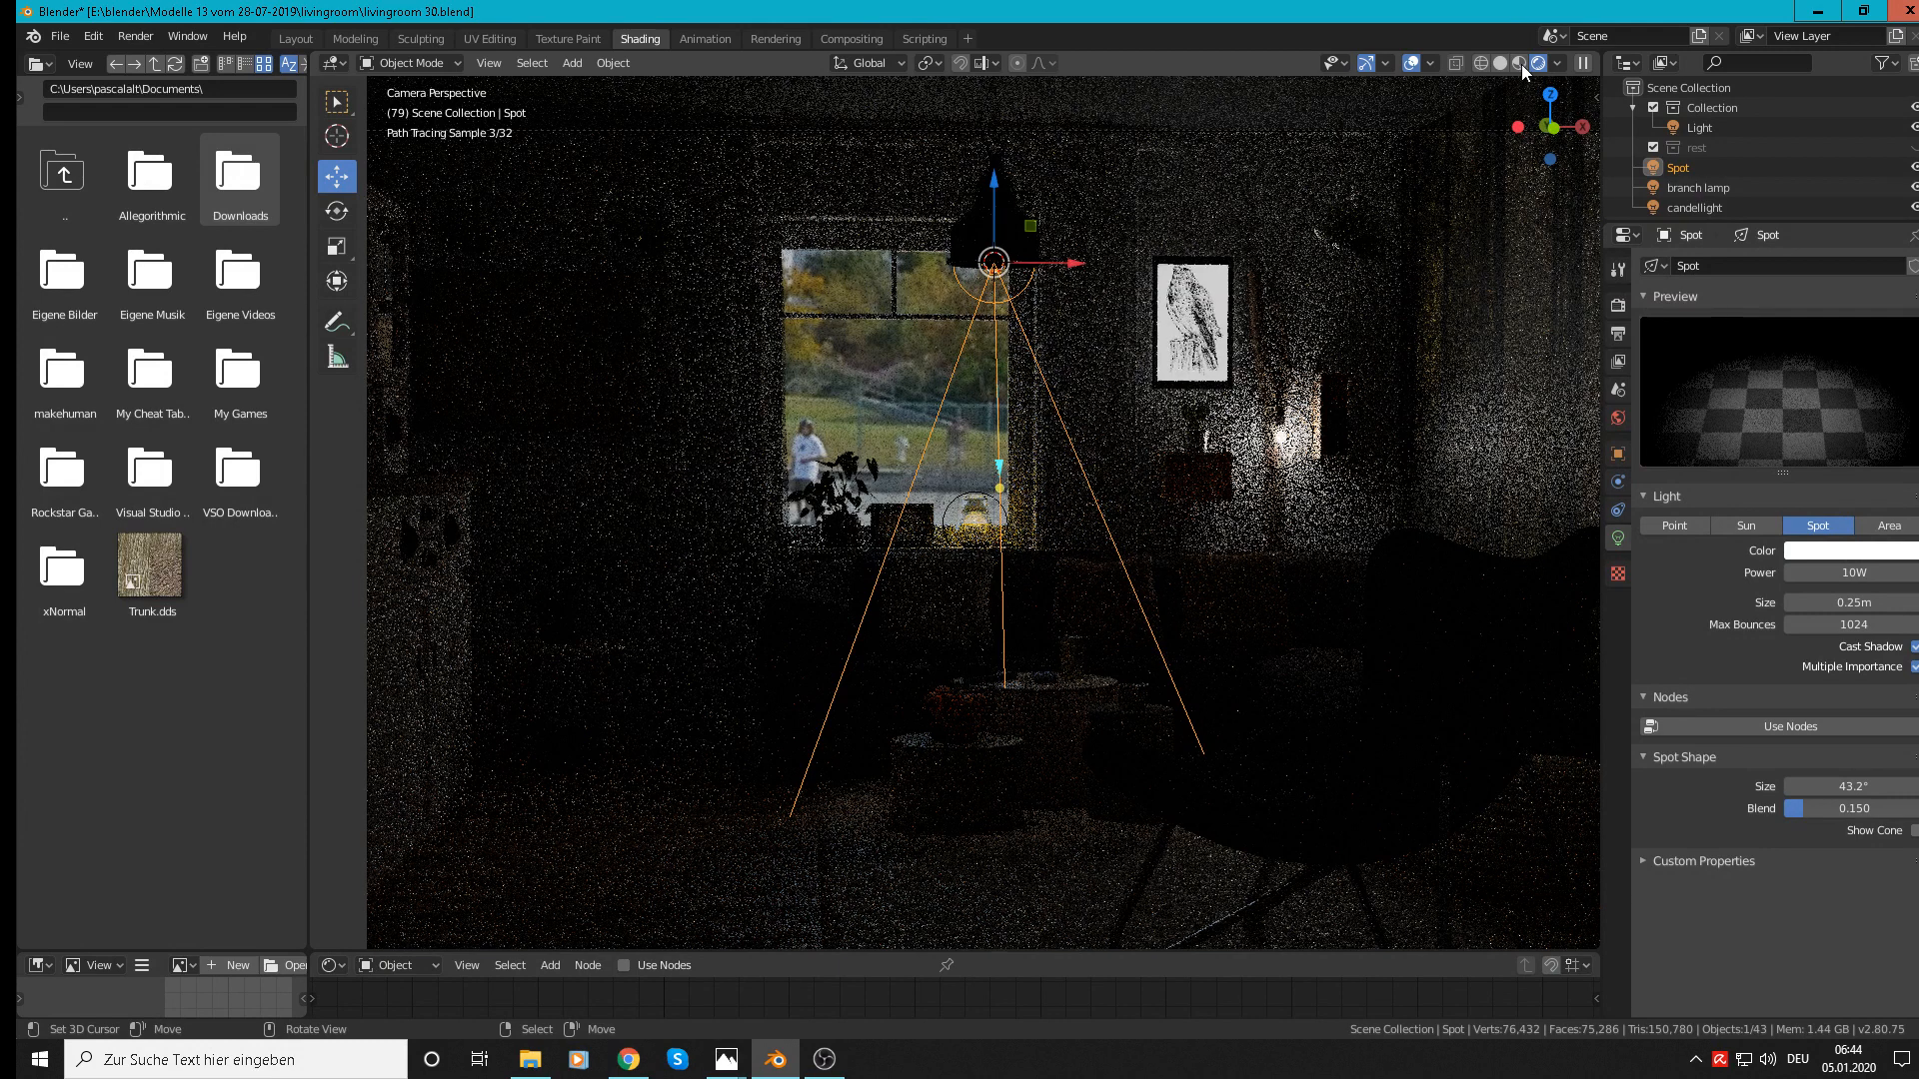
{"action": "left_click", "coordinate": [1521, 66]}
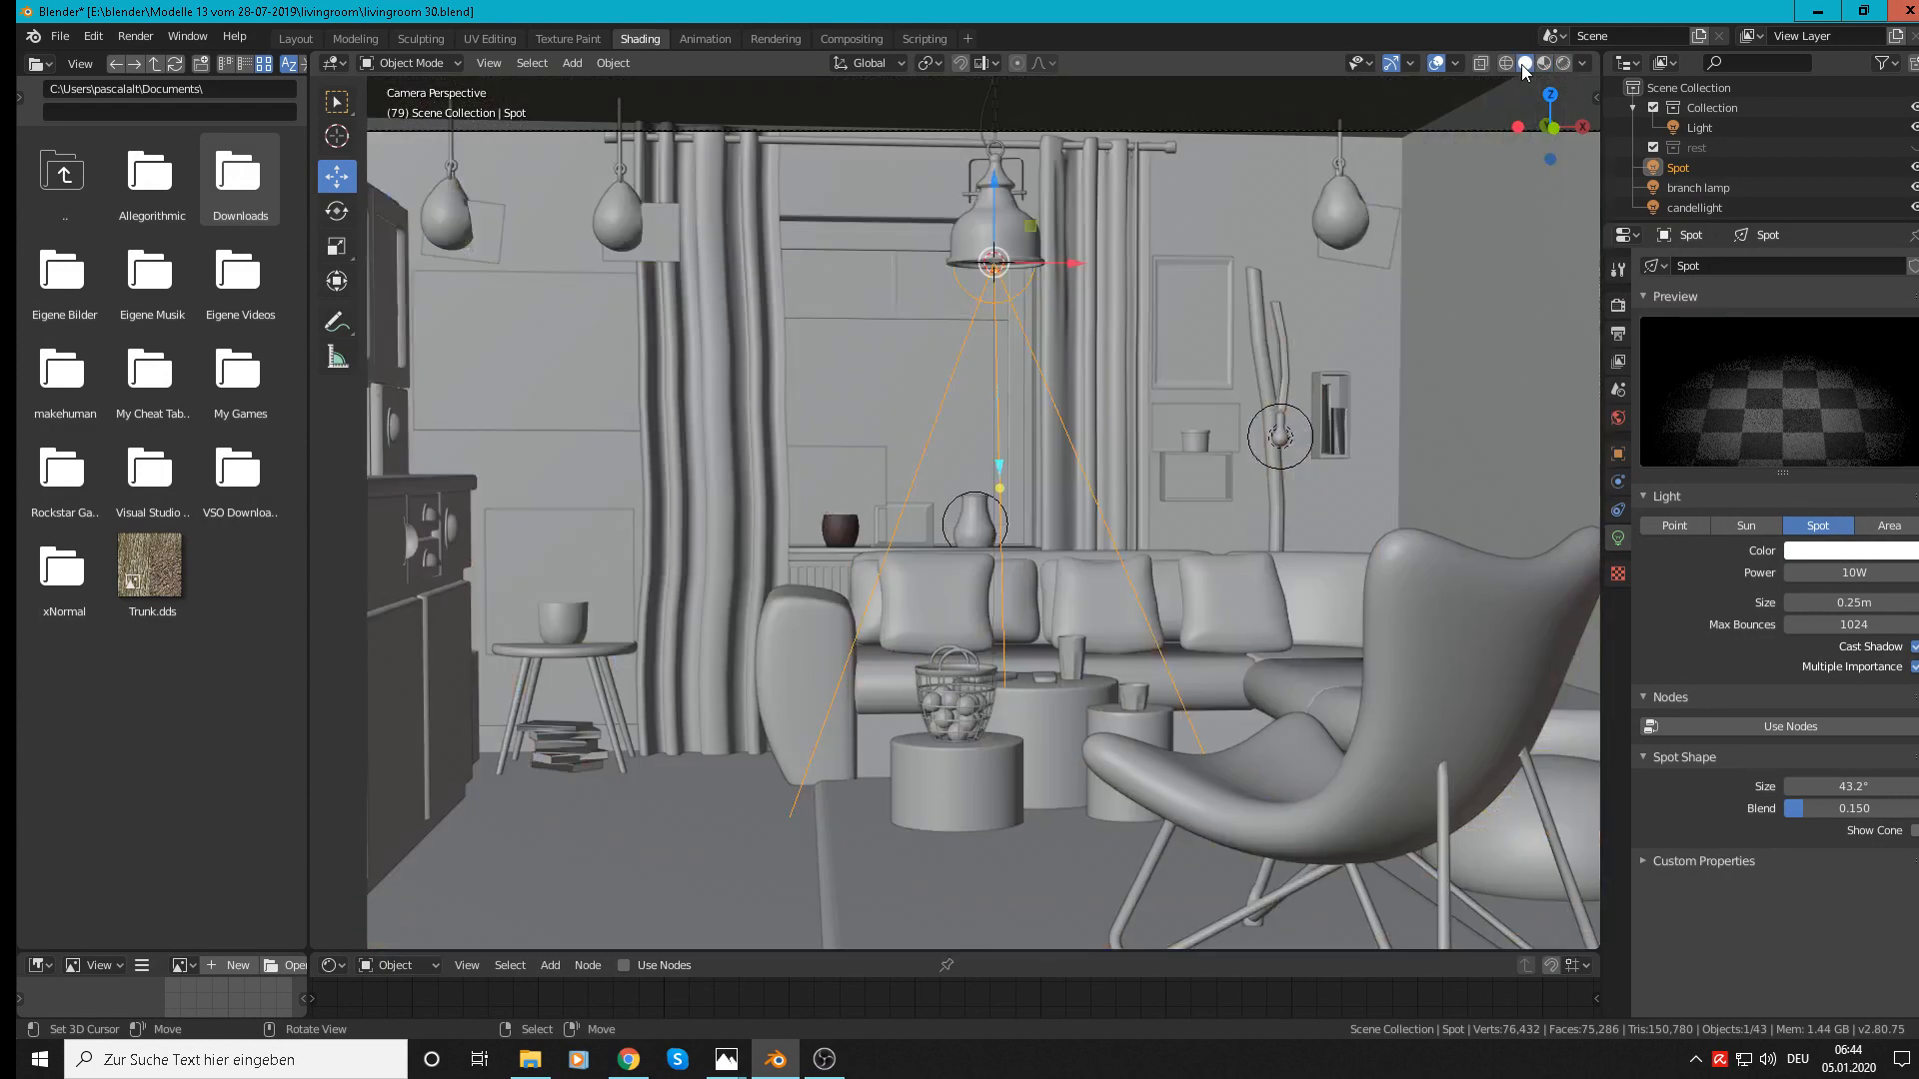
{"action": "scroll", "coordinate": [1191, 357], "scroll_direction": "down", "scroll_amount": 4}
{"action": "mouse_move", "coordinate": [1192, 356]}
{"action": "middle_mouse_down"}
{"action": "mouse_move", "coordinate": [1286, 442]}
{"action": "mouse_move", "coordinate": [1427, 378]}
{"action": "mouse_move", "coordinate": [1391, 360]}
{"action": "middle_mouse_up"}
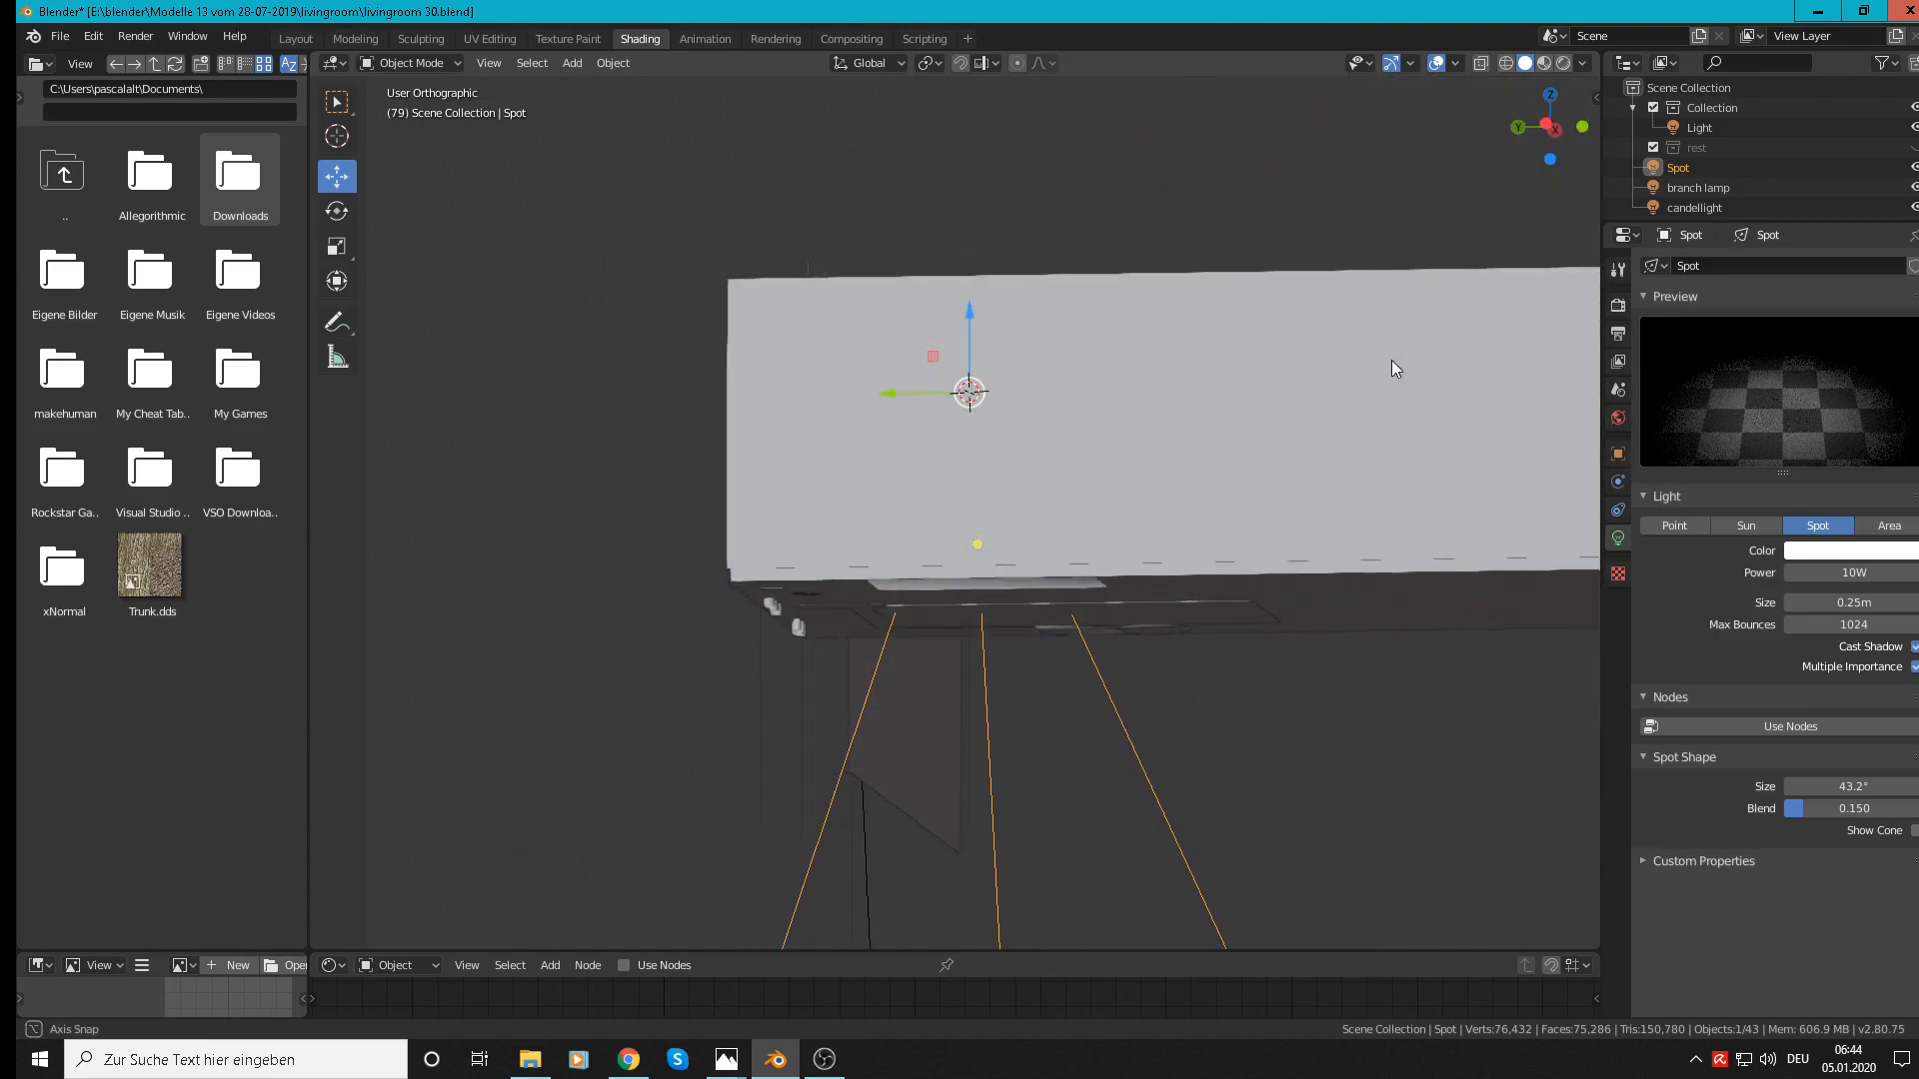
{"action": "scroll", "coordinate": [1391, 360], "scroll_direction": "down", "scroll_amount": 6}
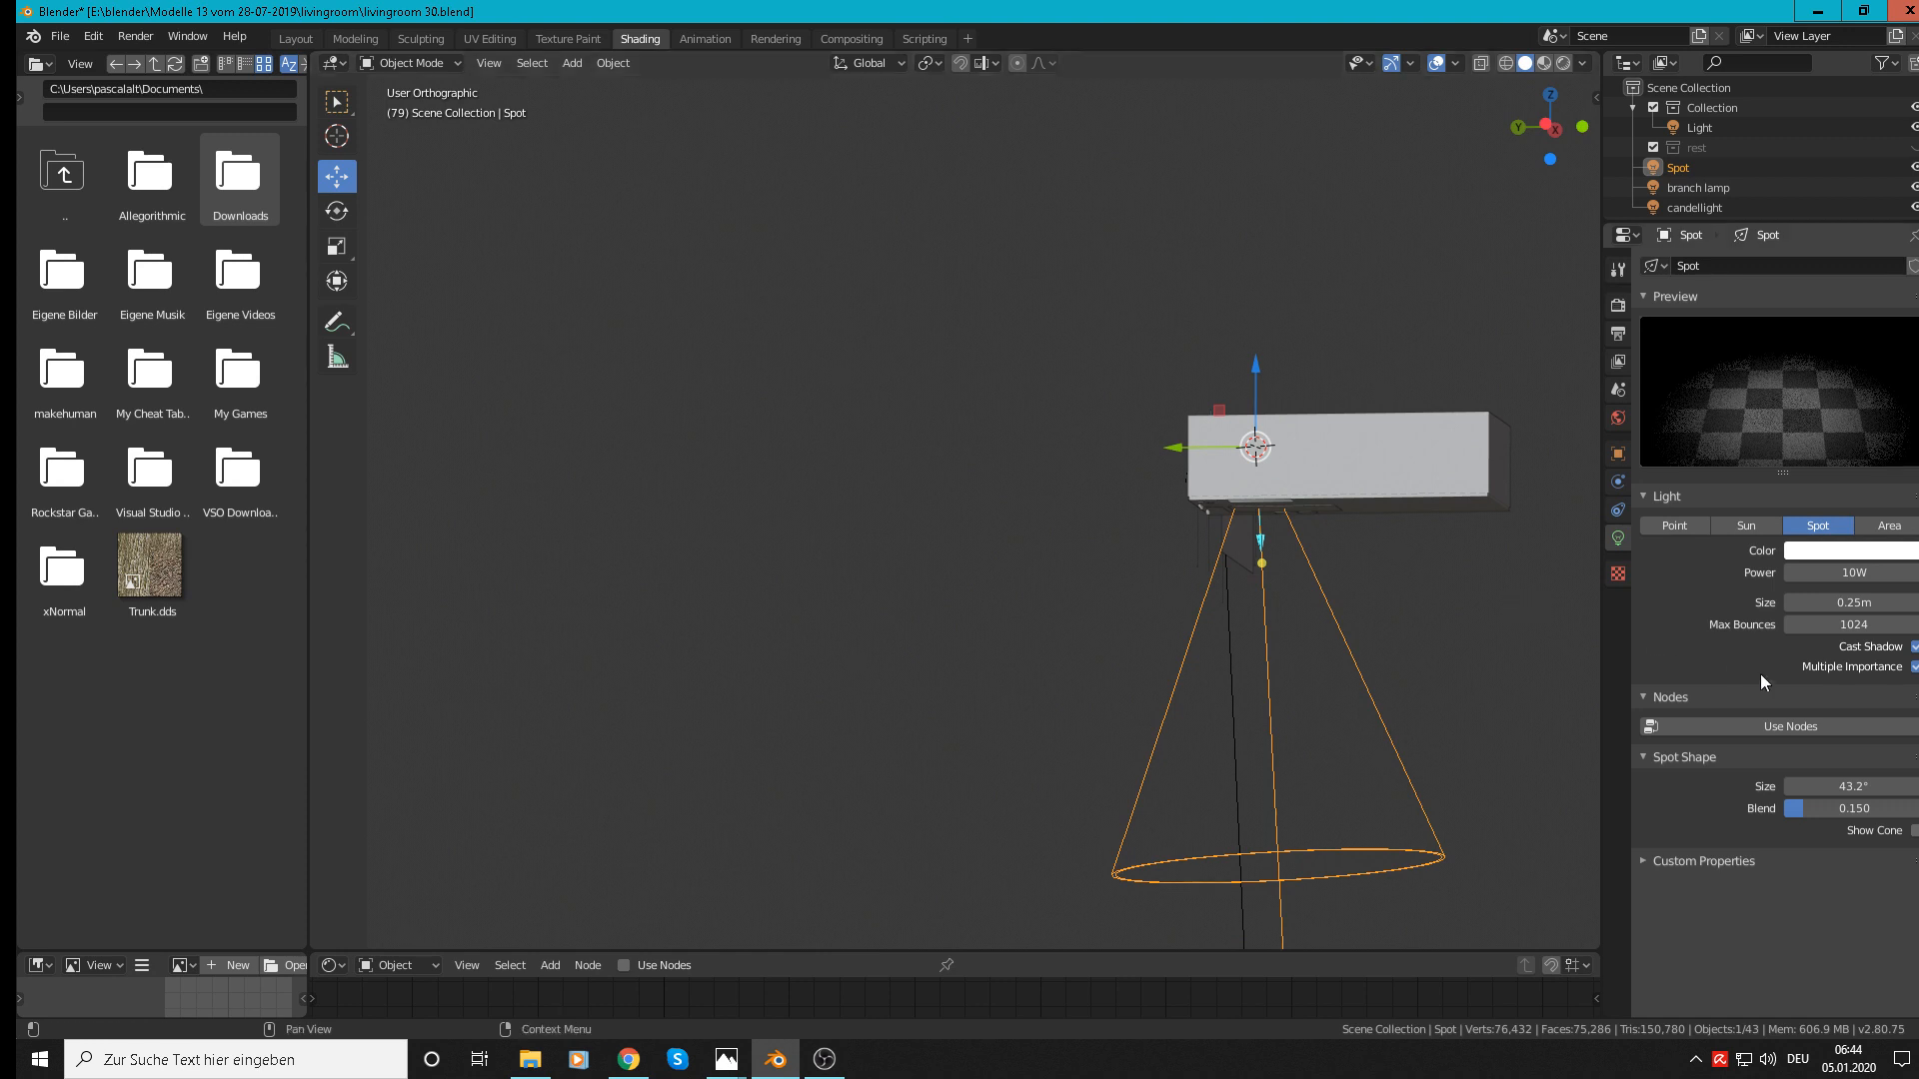
{"action": "middle_click_drag", "start_coordinate": [1559, 639], "coordinate": [1348, 607], "text": "shift"}
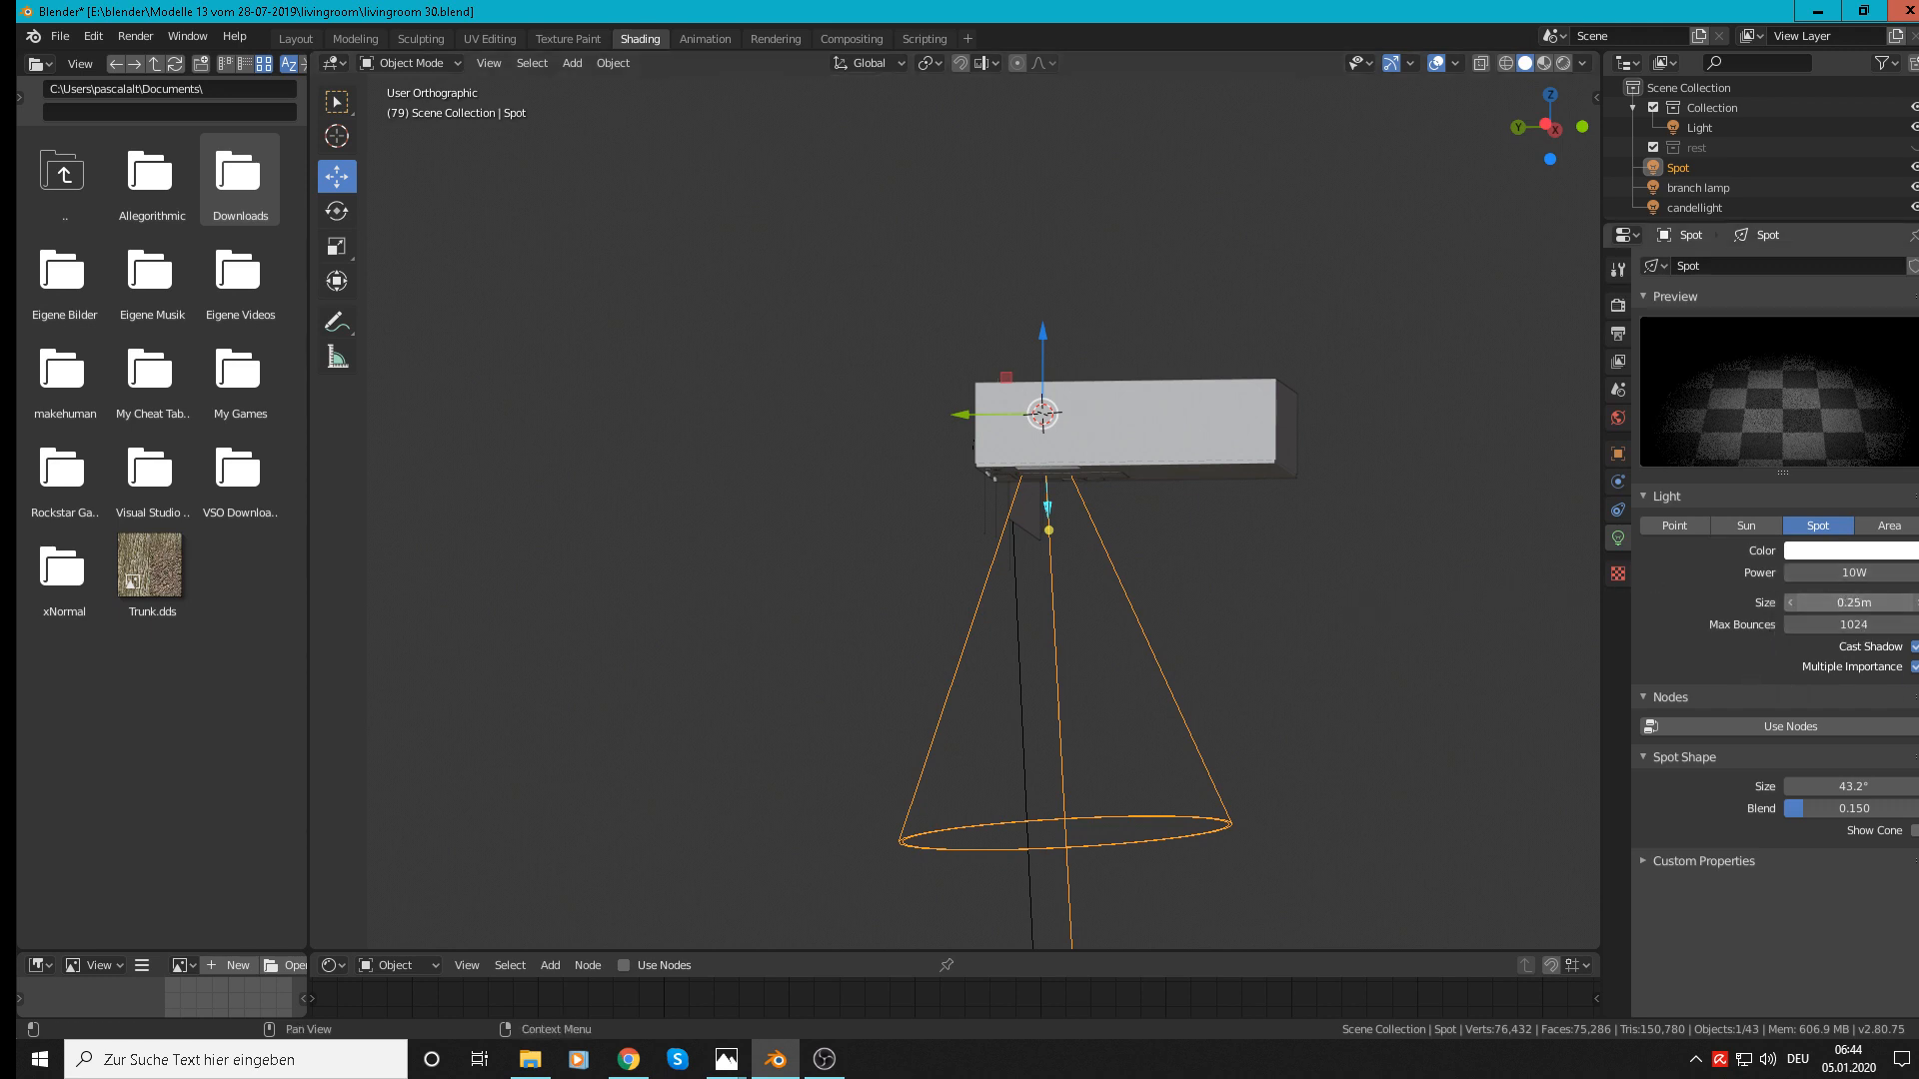
{"action": "left_click_drag", "start_coordinate": [1854, 602], "coordinate": [1874, 603]}
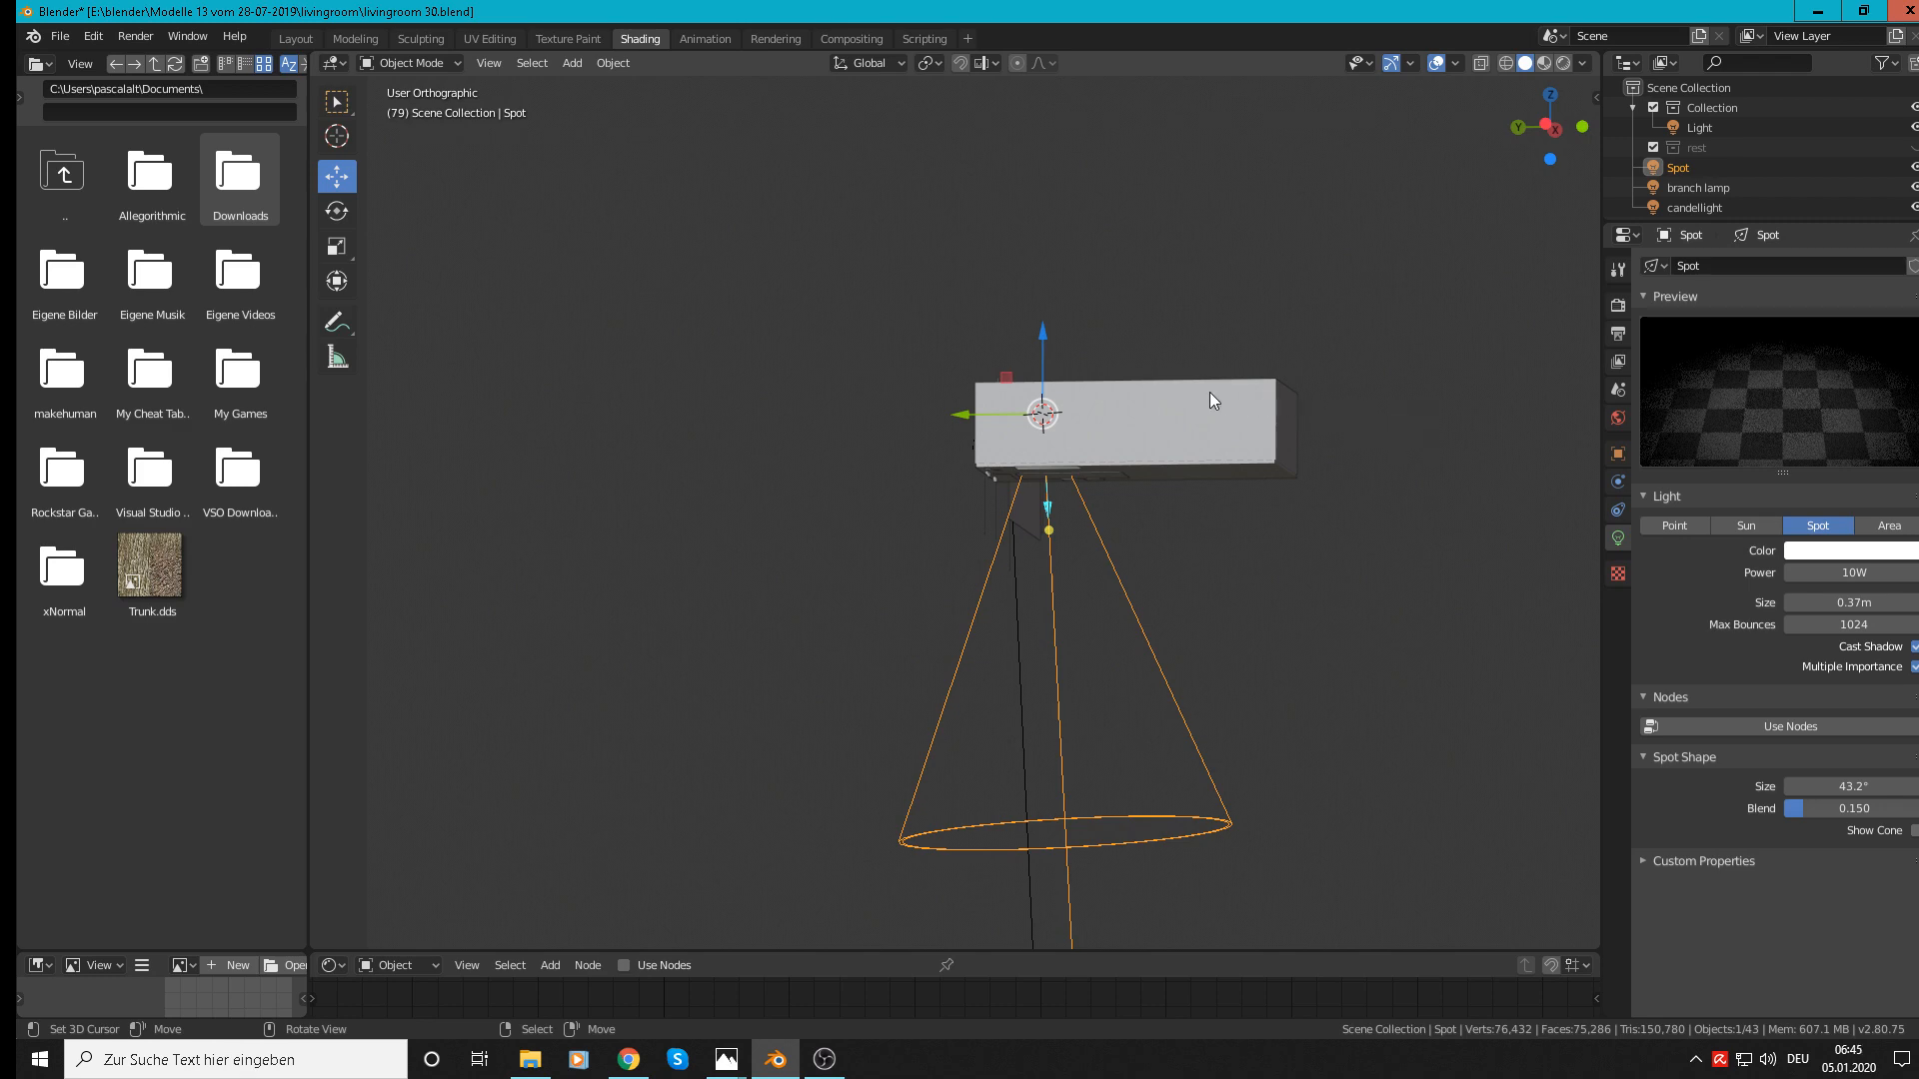
Step: Give the spot light a pale yellow colour while looking through the camera in rendered shading
{"action": "key", "text": "KP_0"}
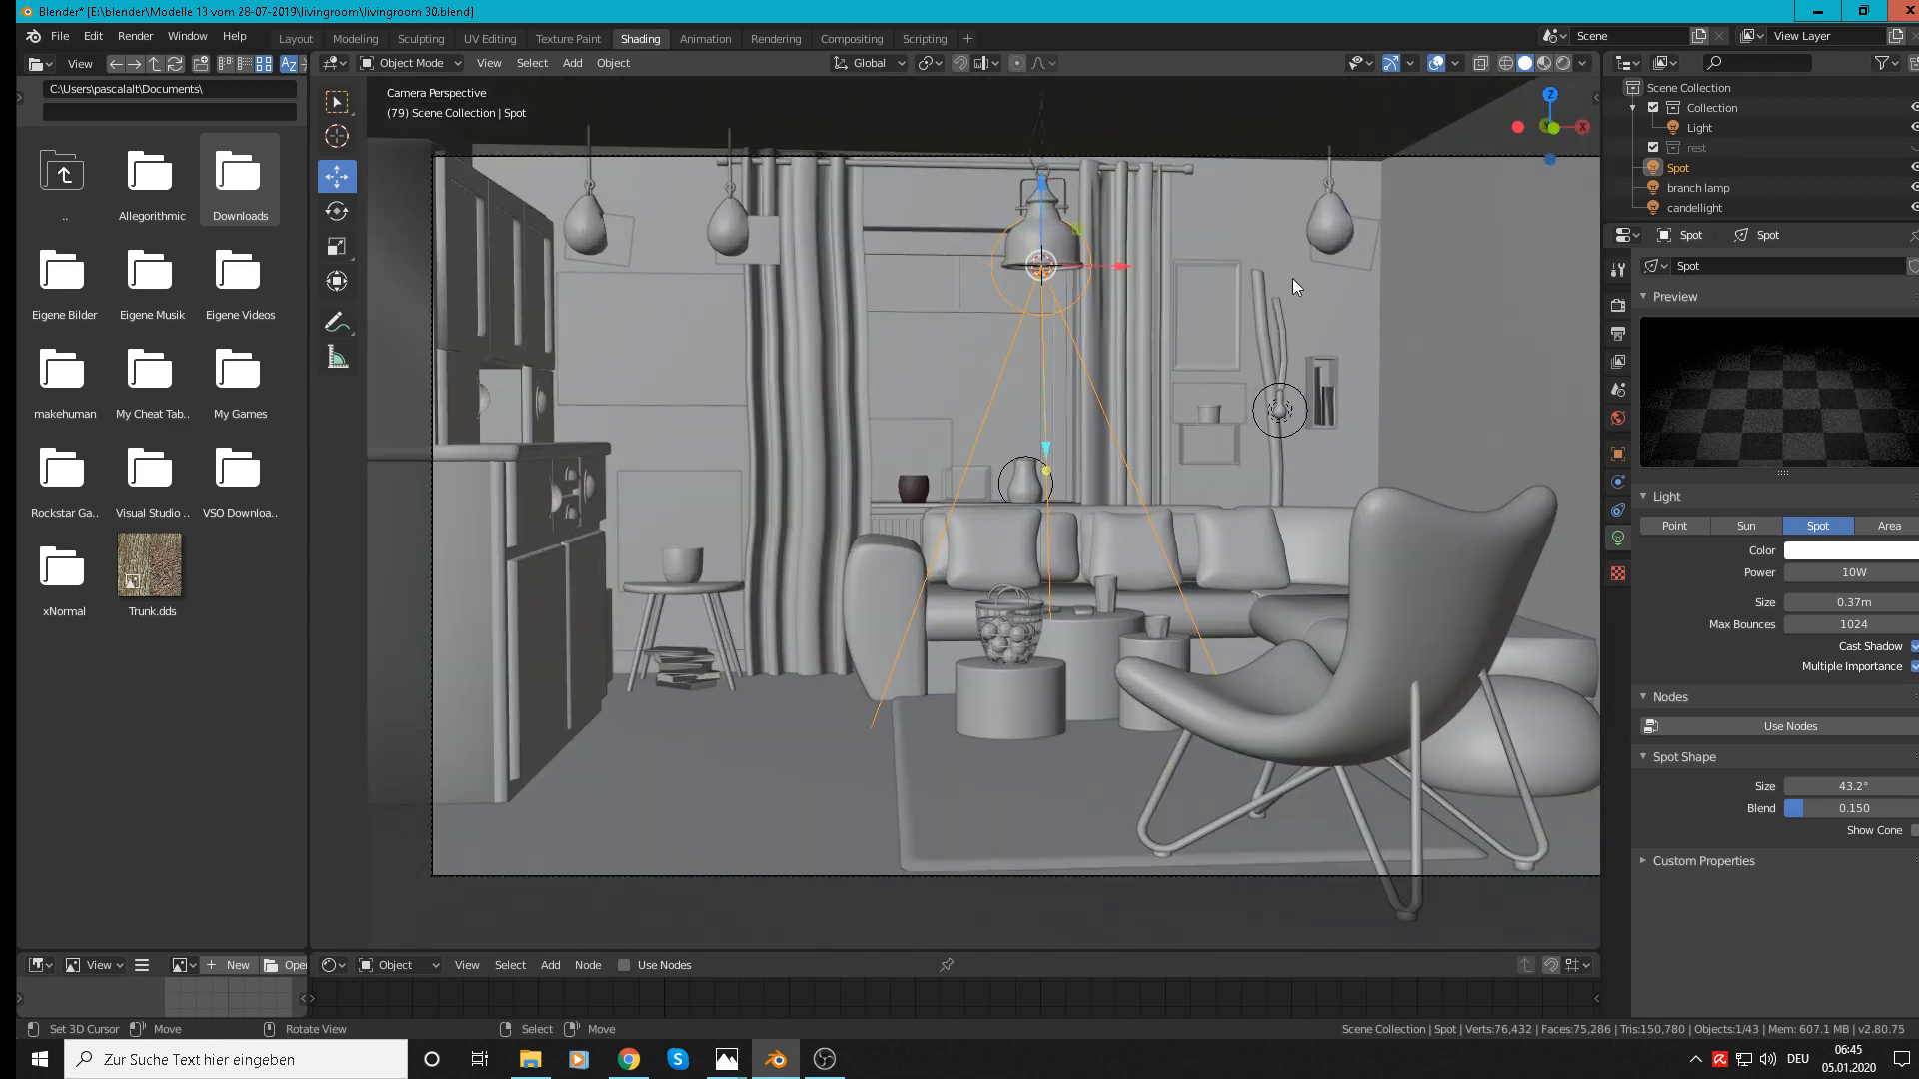
{"action": "left_click", "coordinate": [1563, 63]}
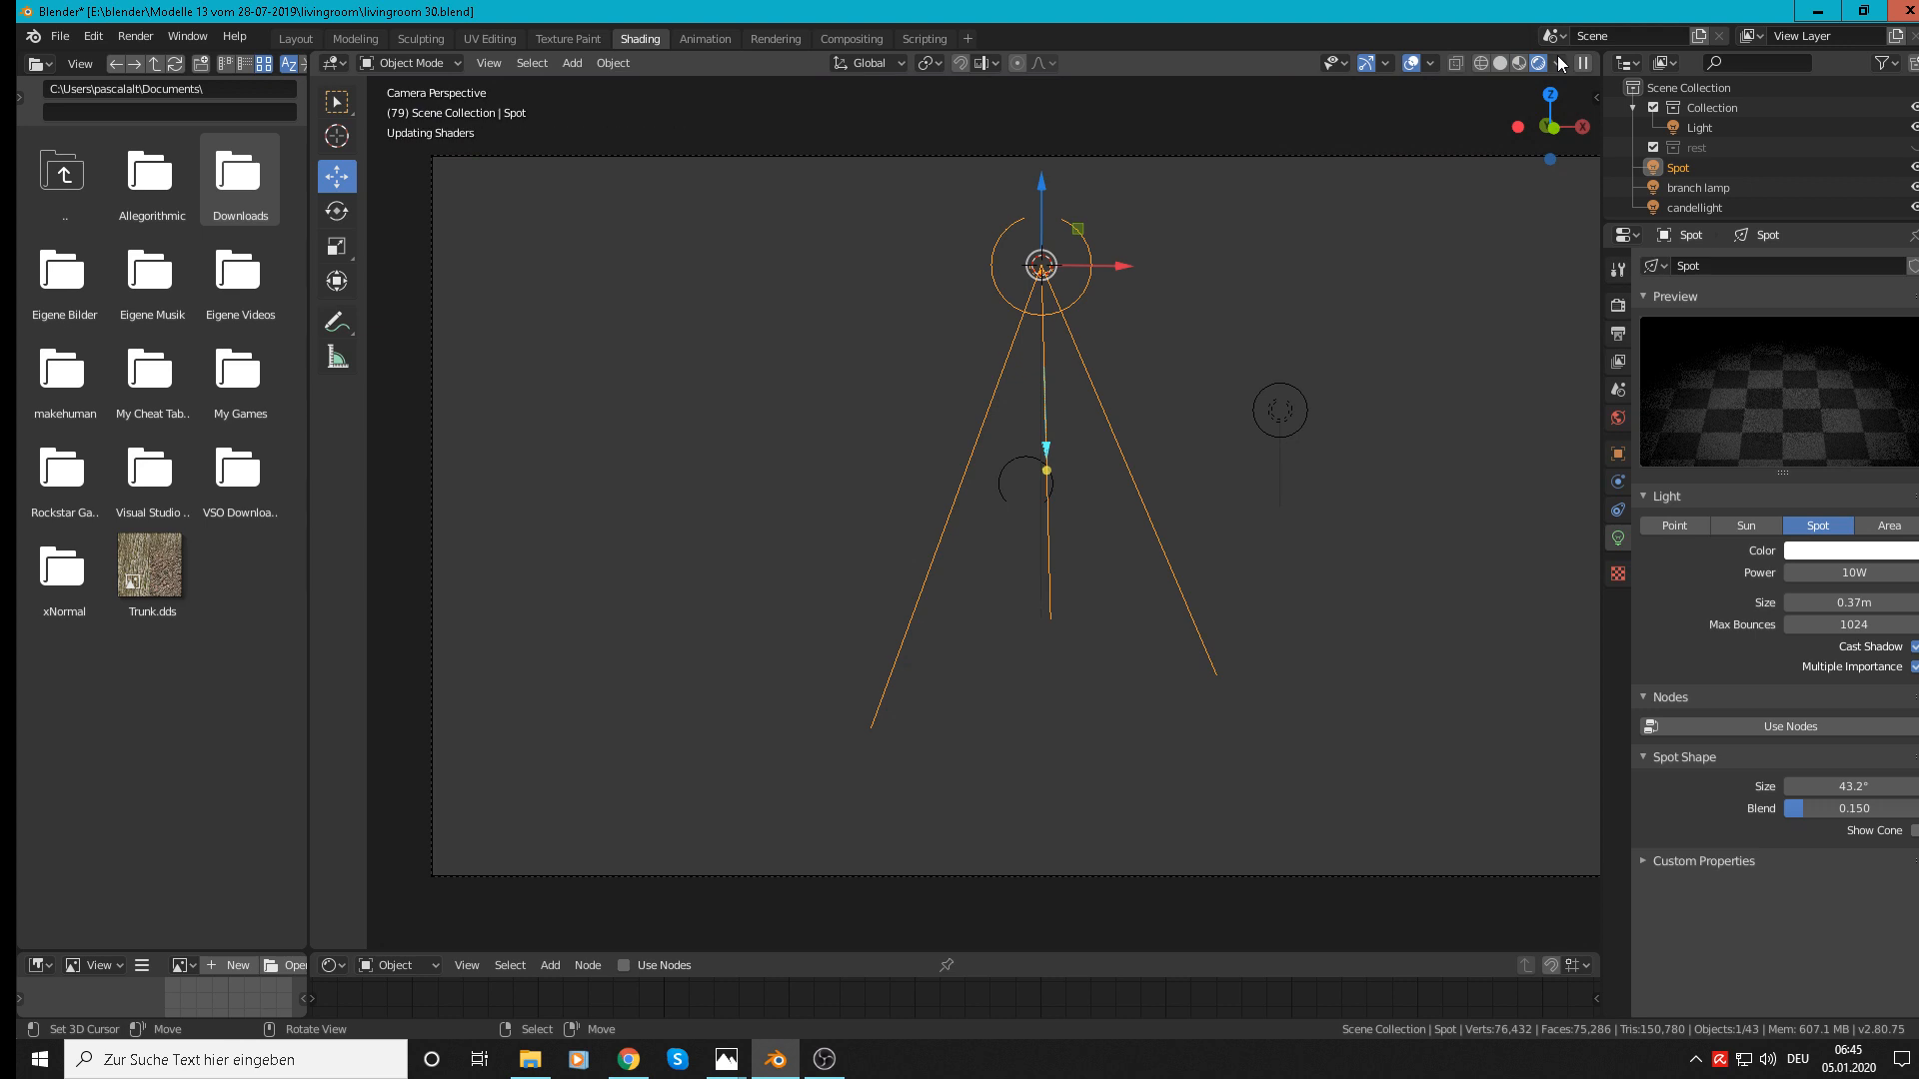
{"action": "left_click", "coordinate": [1850, 550]}
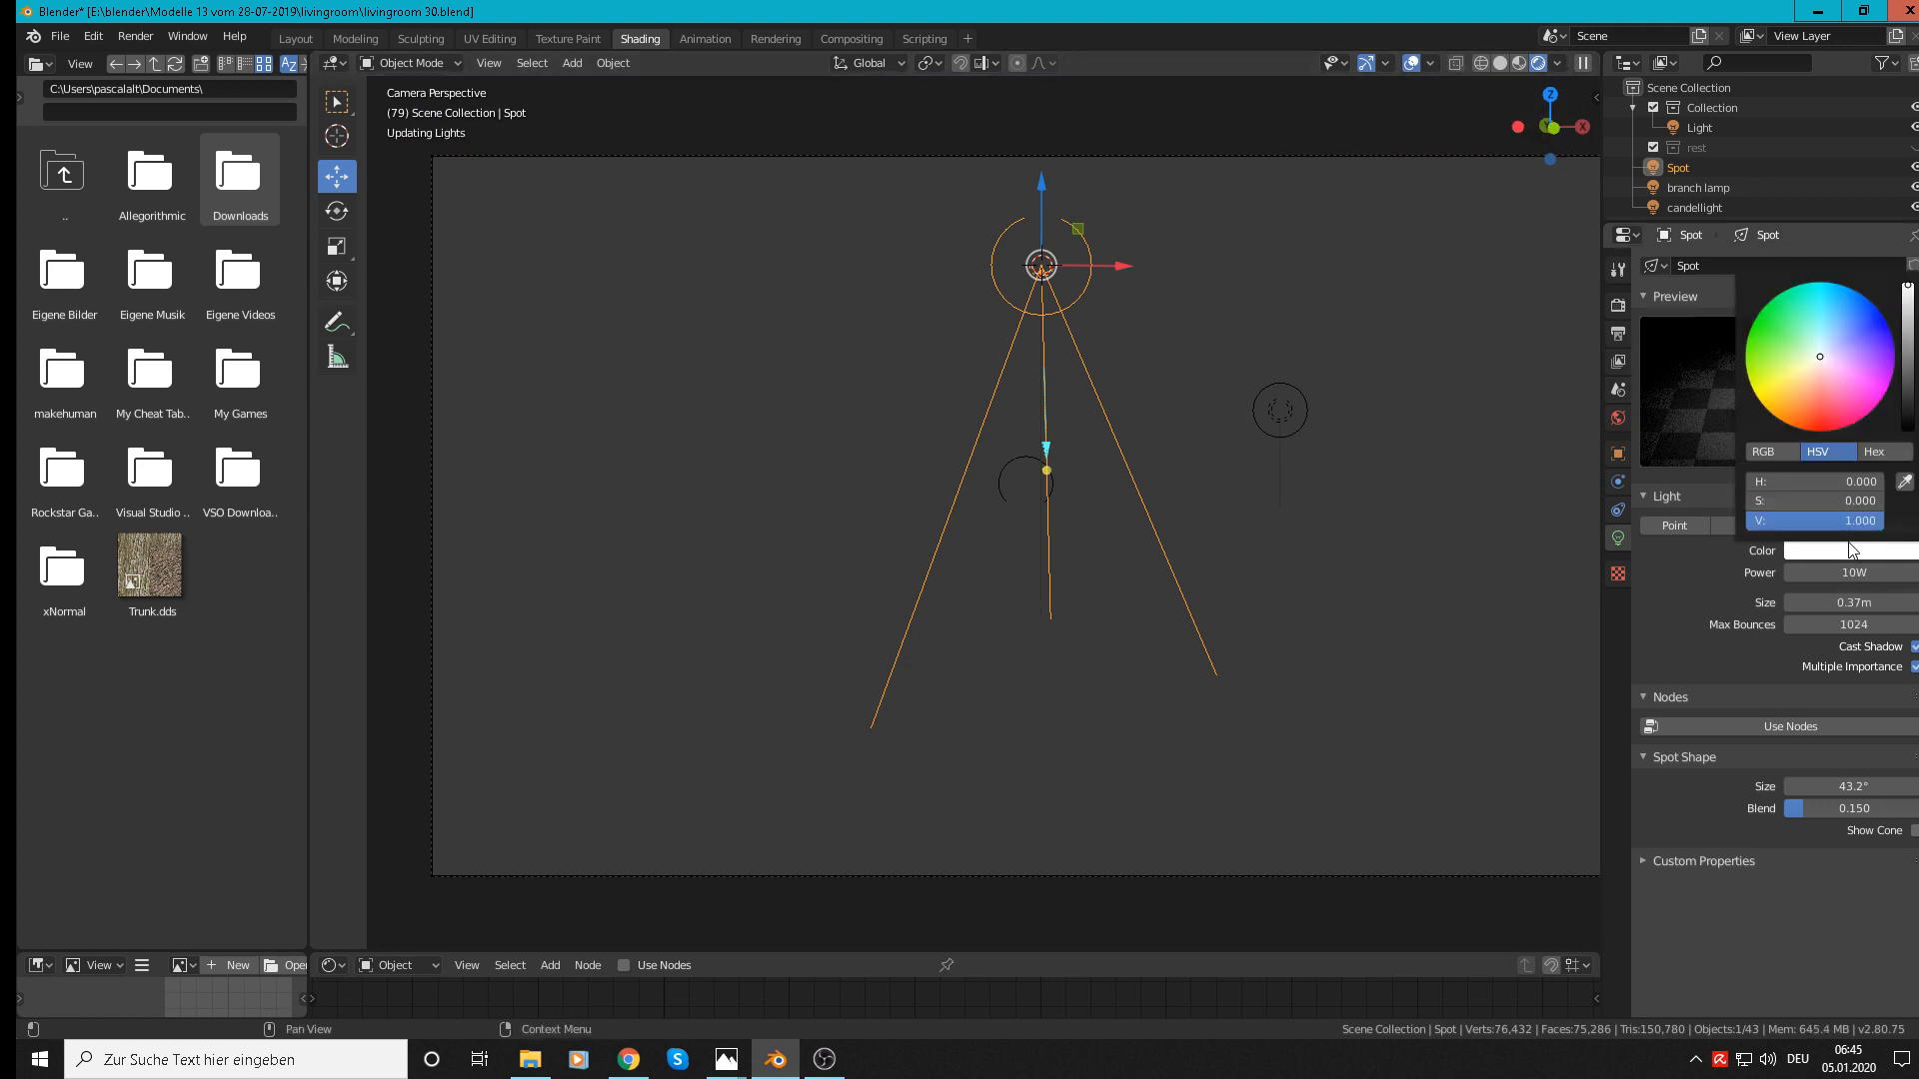
{"action": "left_click", "coordinate": [1789, 382]}
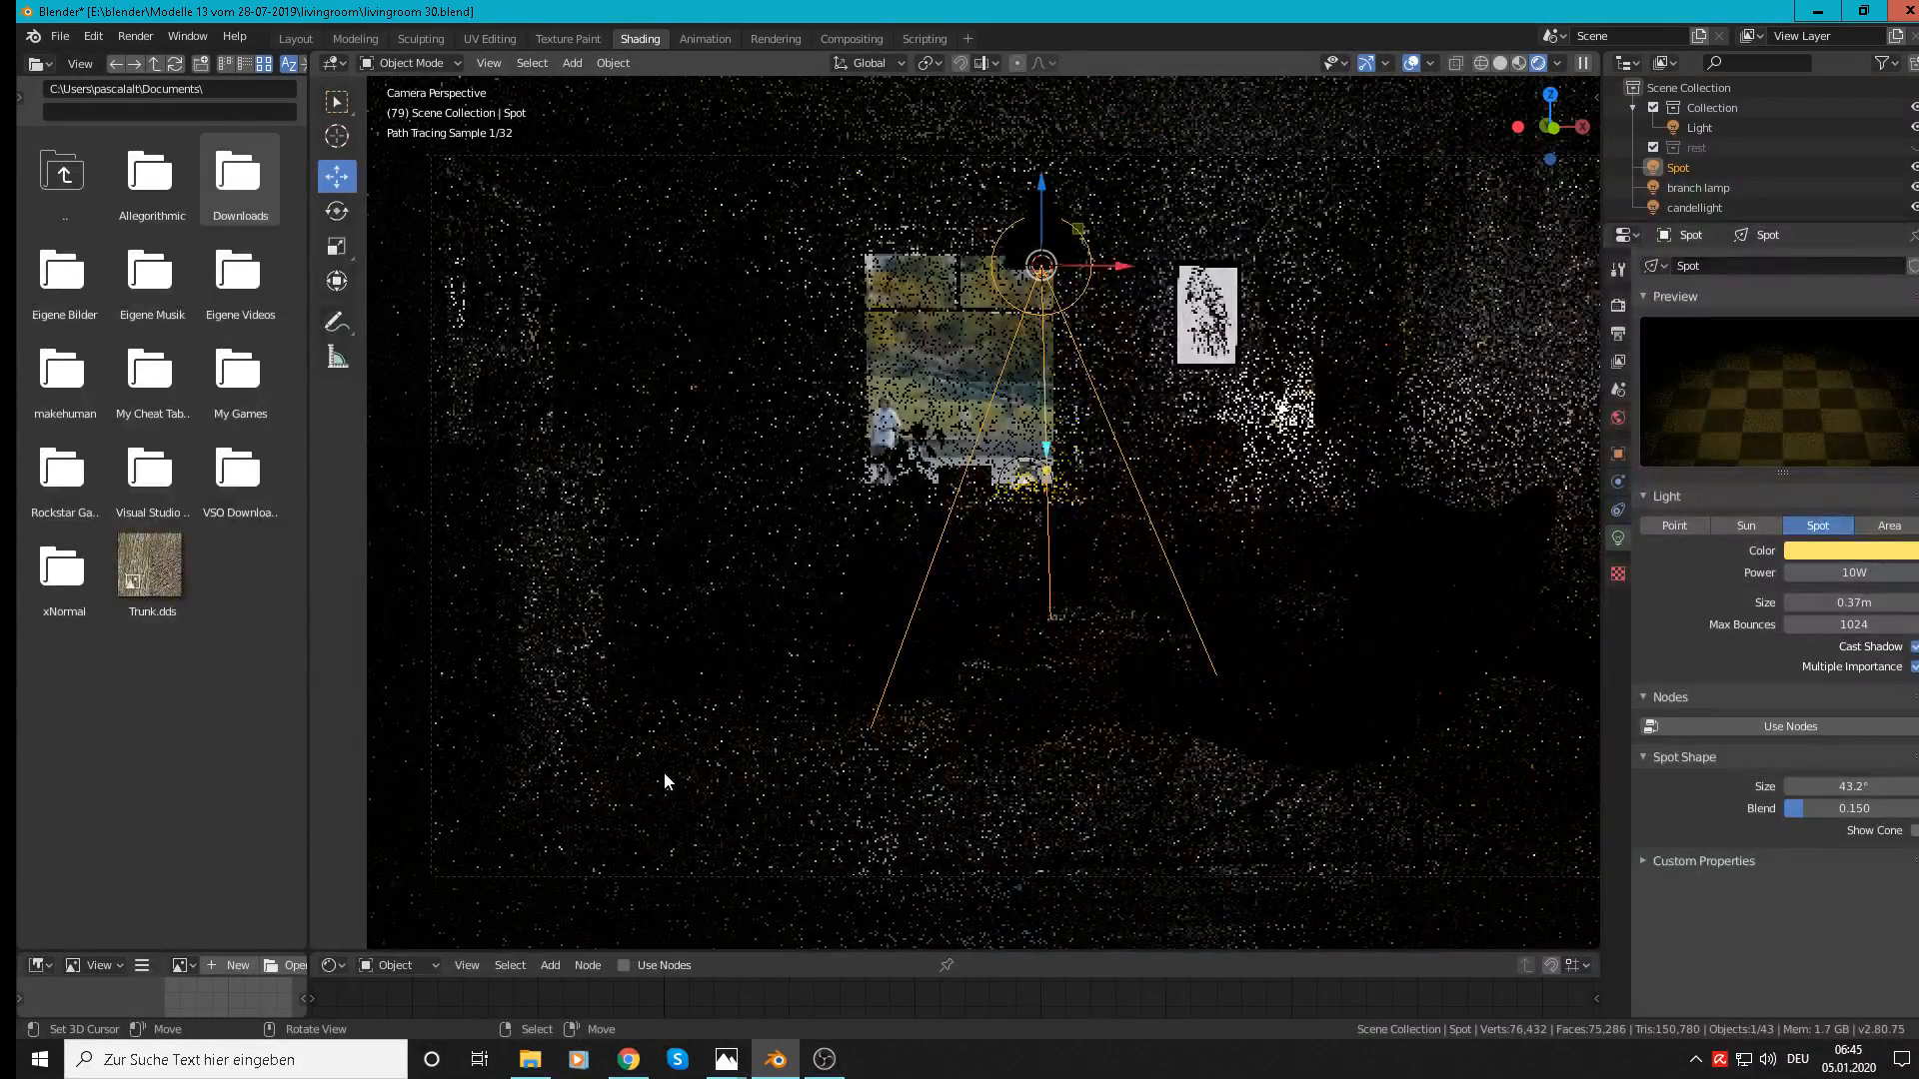
Step: Set the spot light's power to 100 W and increase its light size to 1.46 m
{"action": "left_click", "coordinate": [1851, 572]}
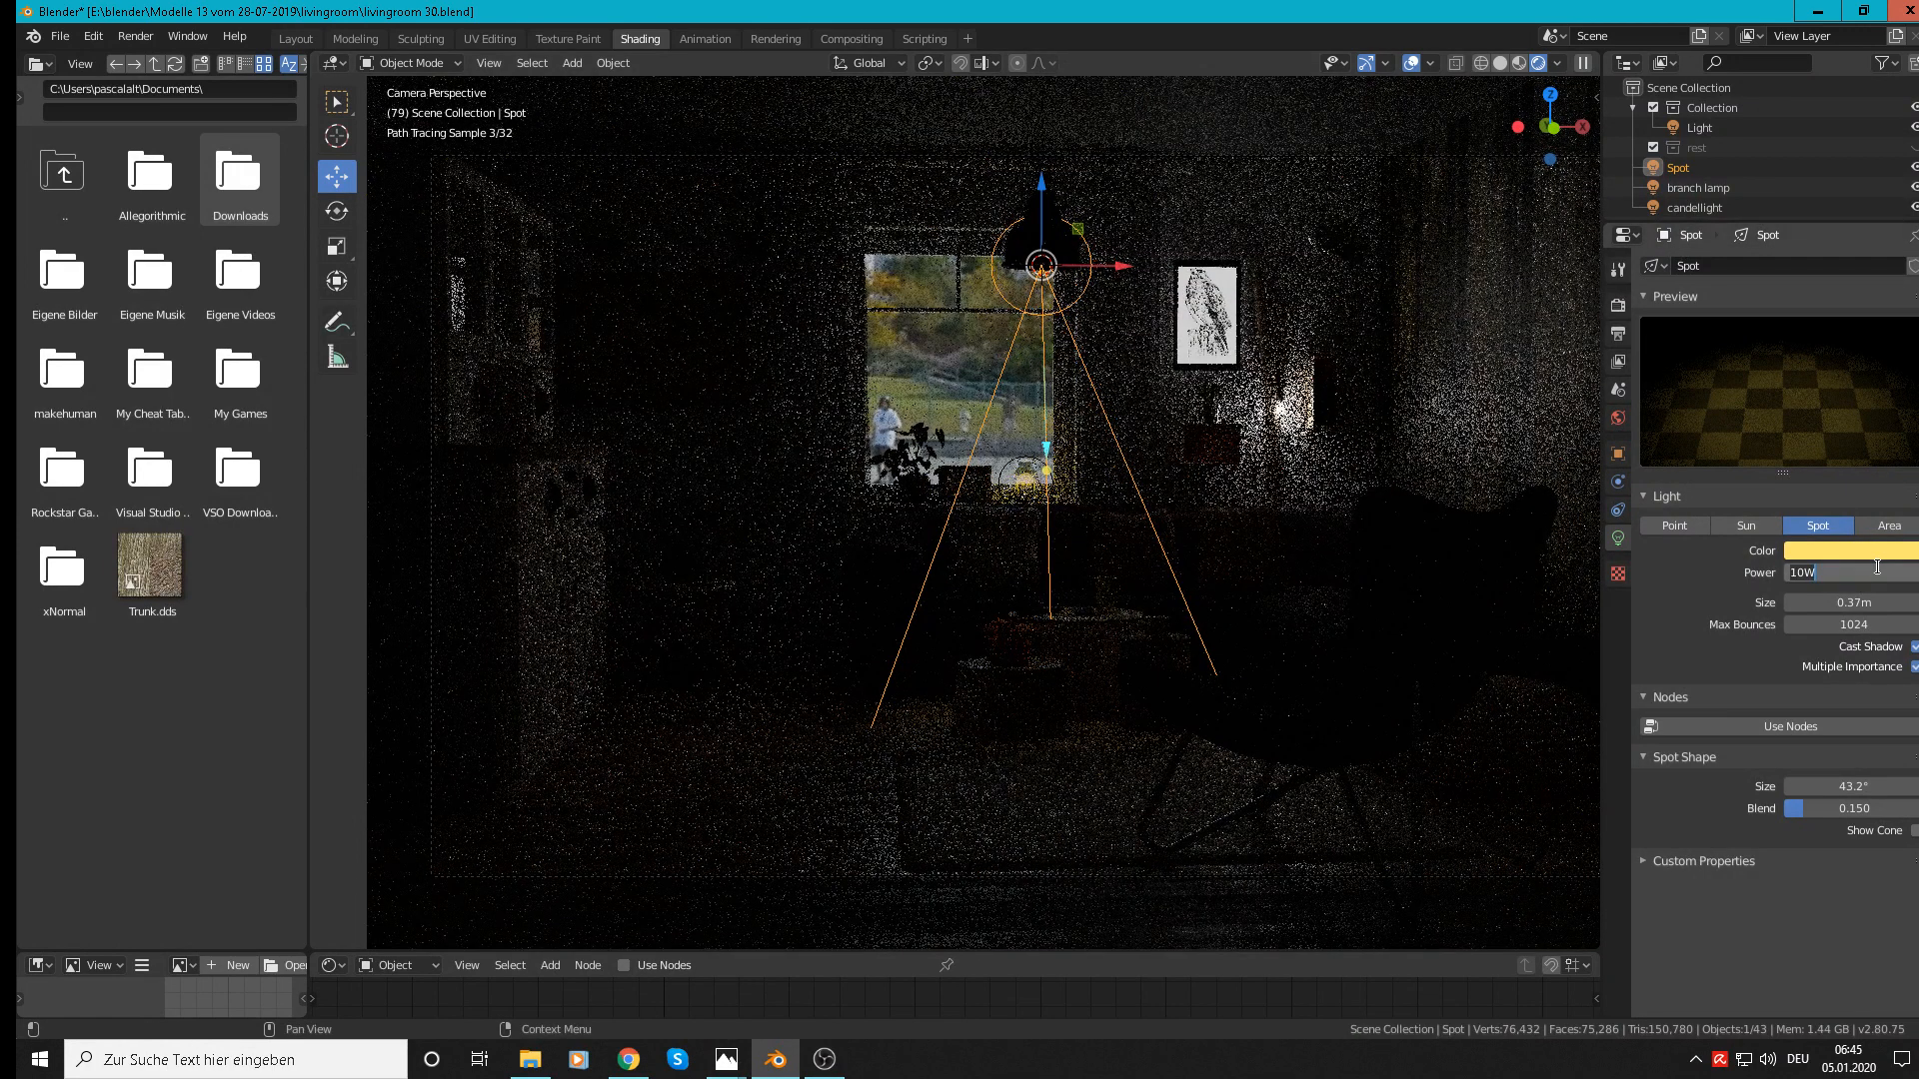
{"action": "type", "text": "100"}
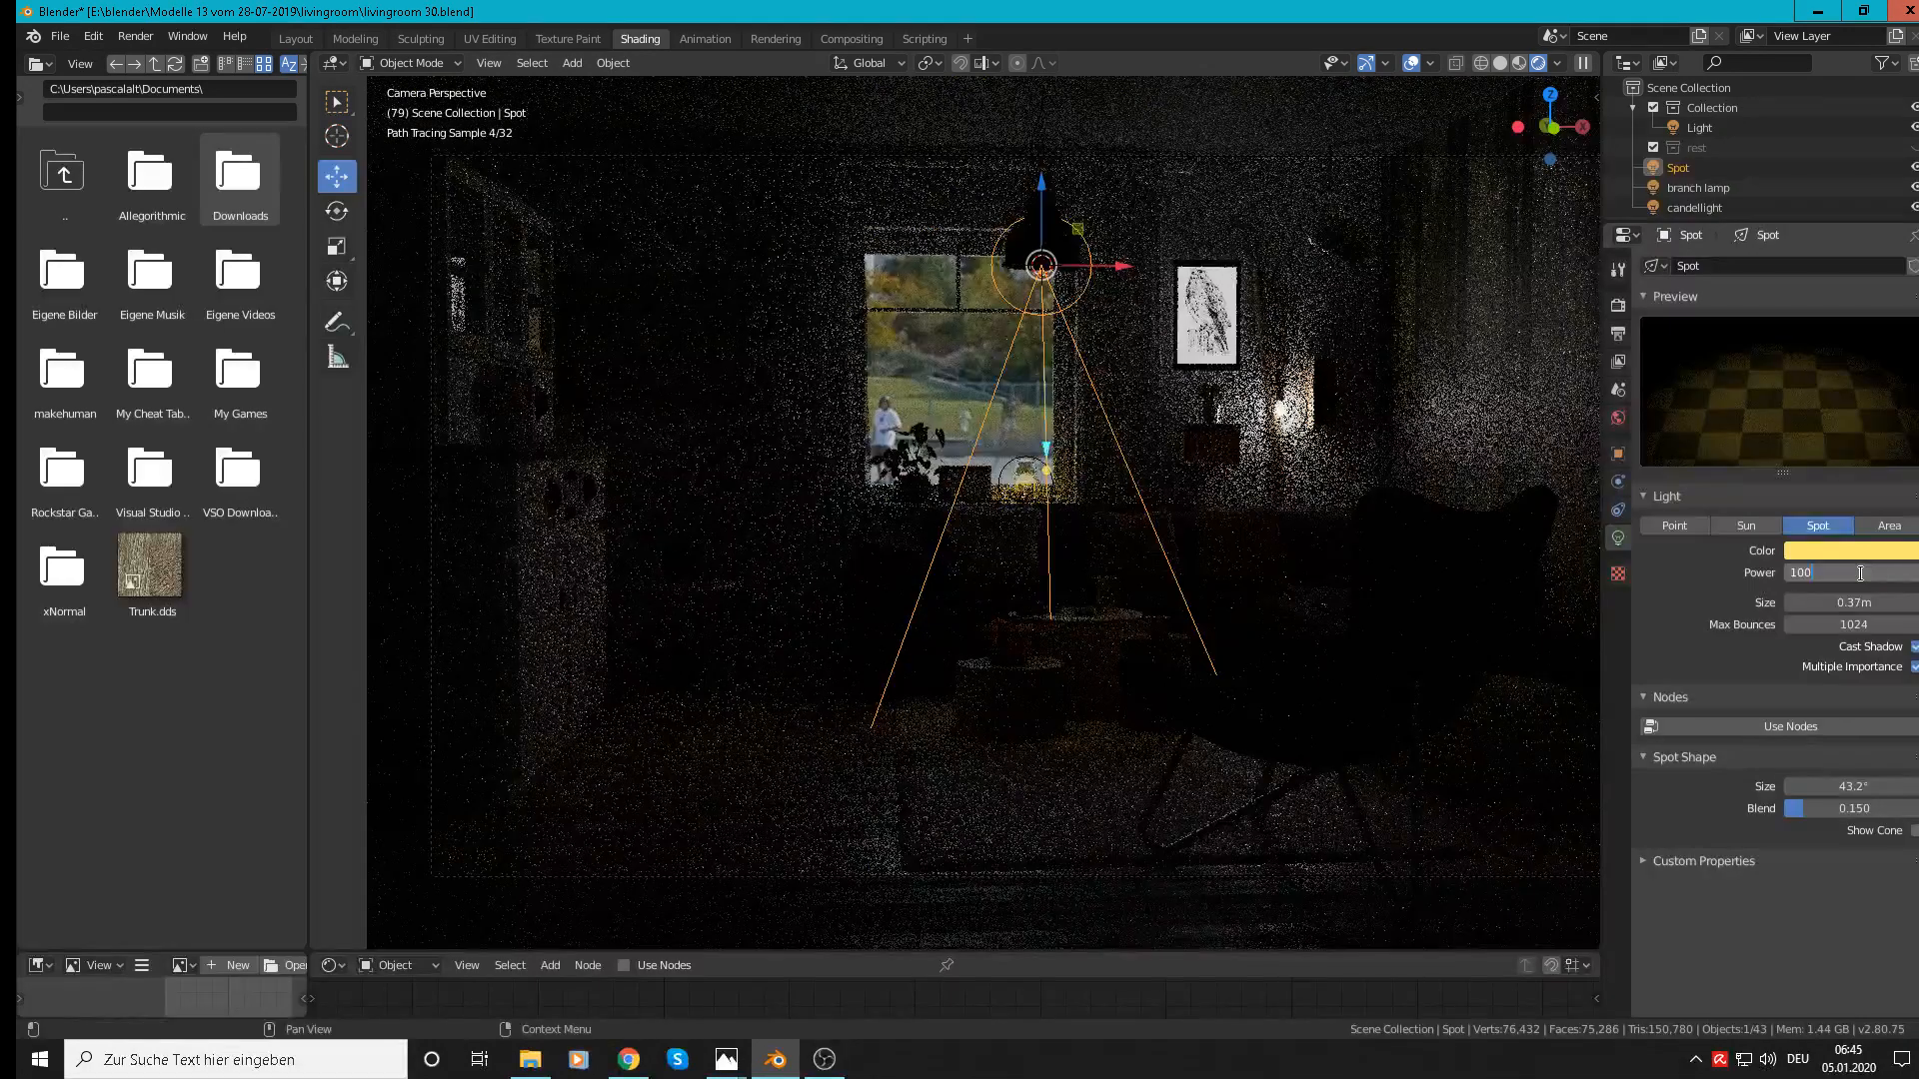
{"action": "key", "text": "Return"}
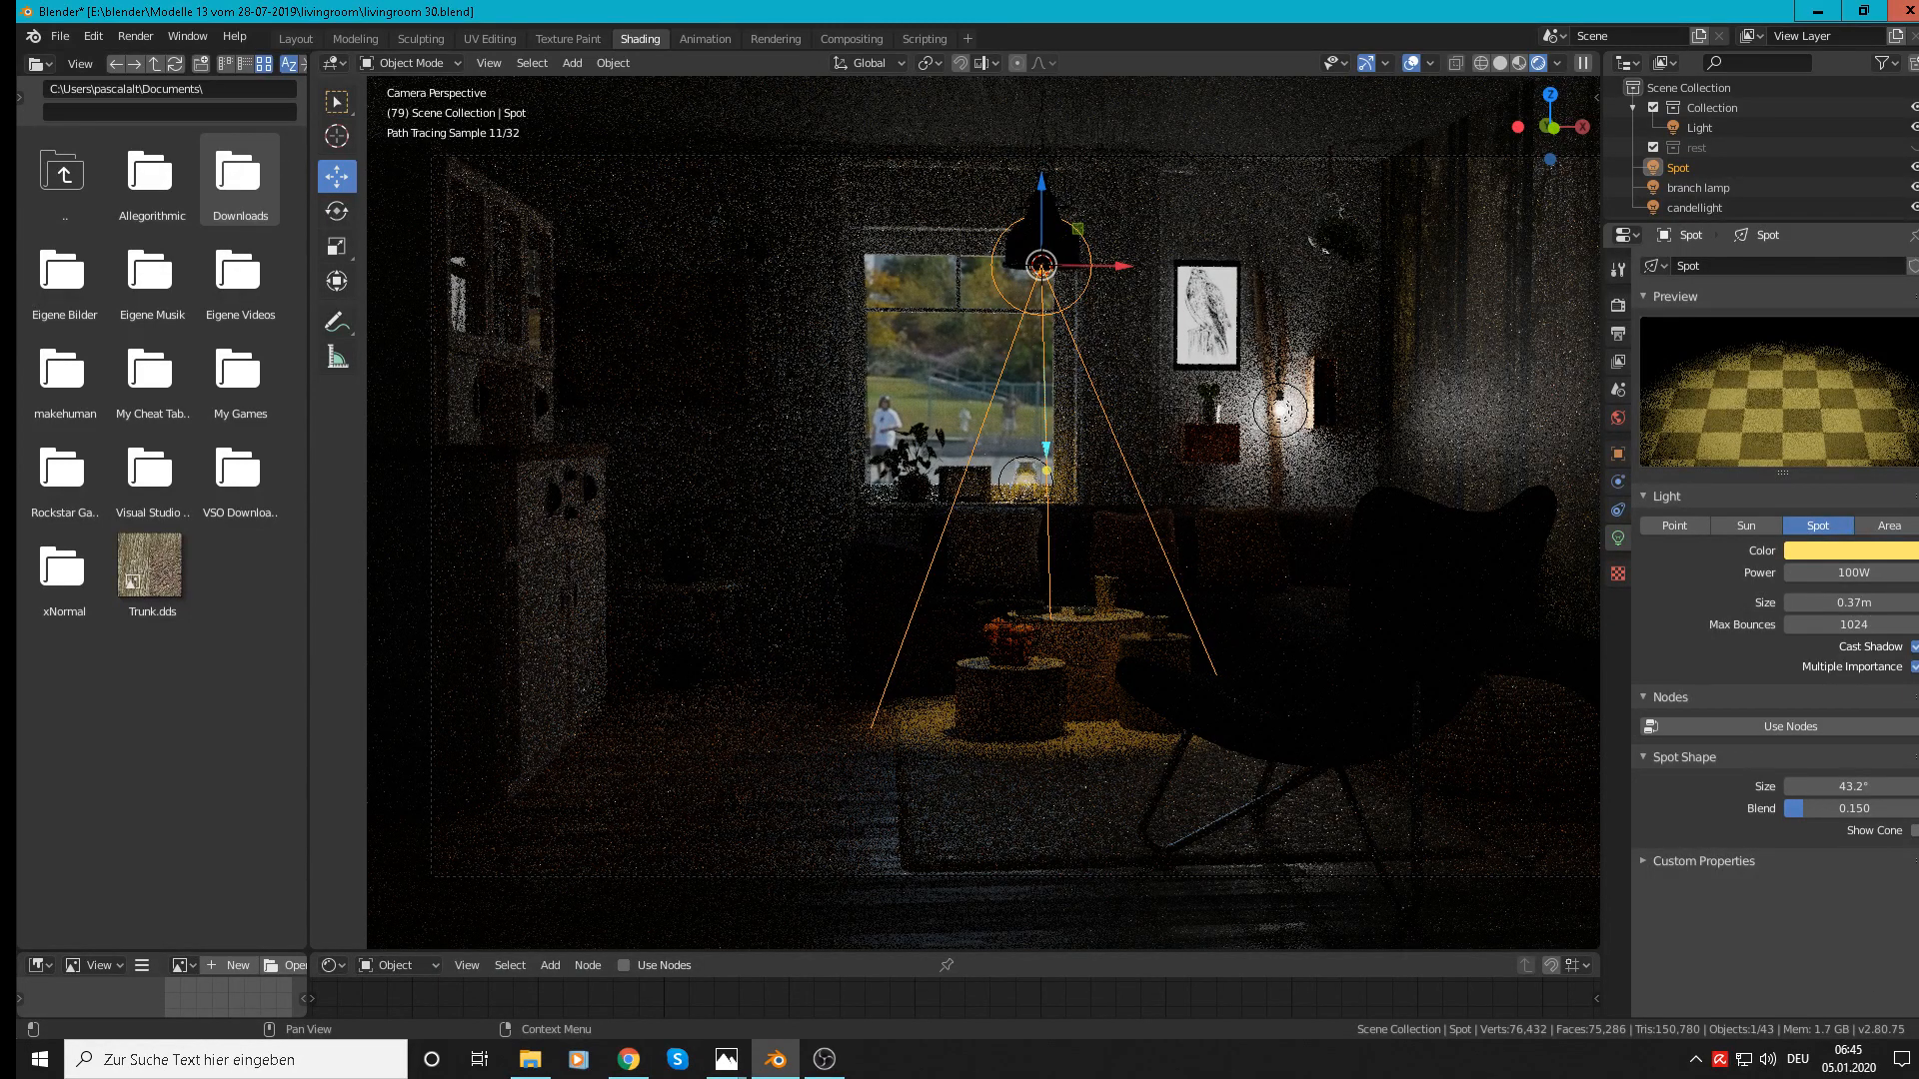
{"action": "left_click_drag", "start_coordinate": [1872, 603], "coordinate": [1918, 603]}
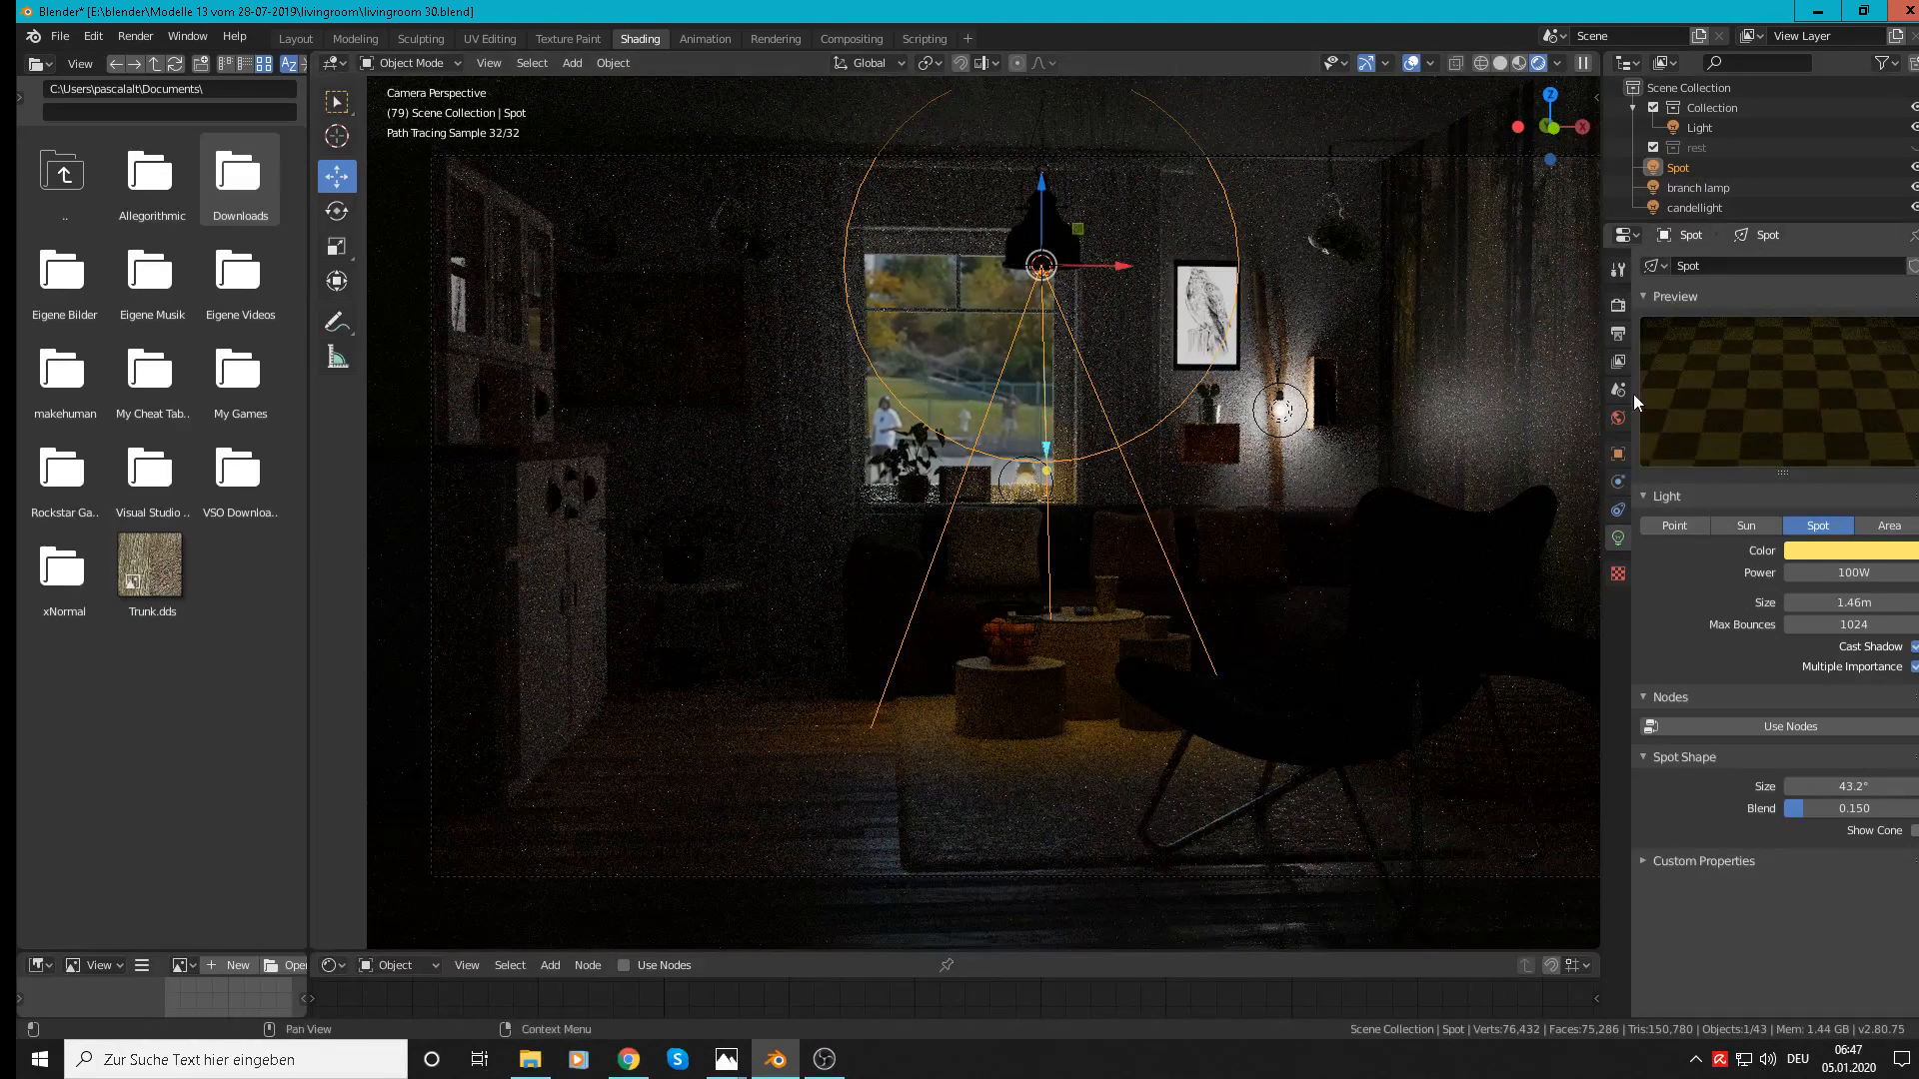
Step: Switch the viewport to material preview shading and leave the camera to view the whole room and sun light from outside
{"action": "scroll", "coordinate": [1263, 606], "scroll_direction": "down", "scroll_amount": 8}
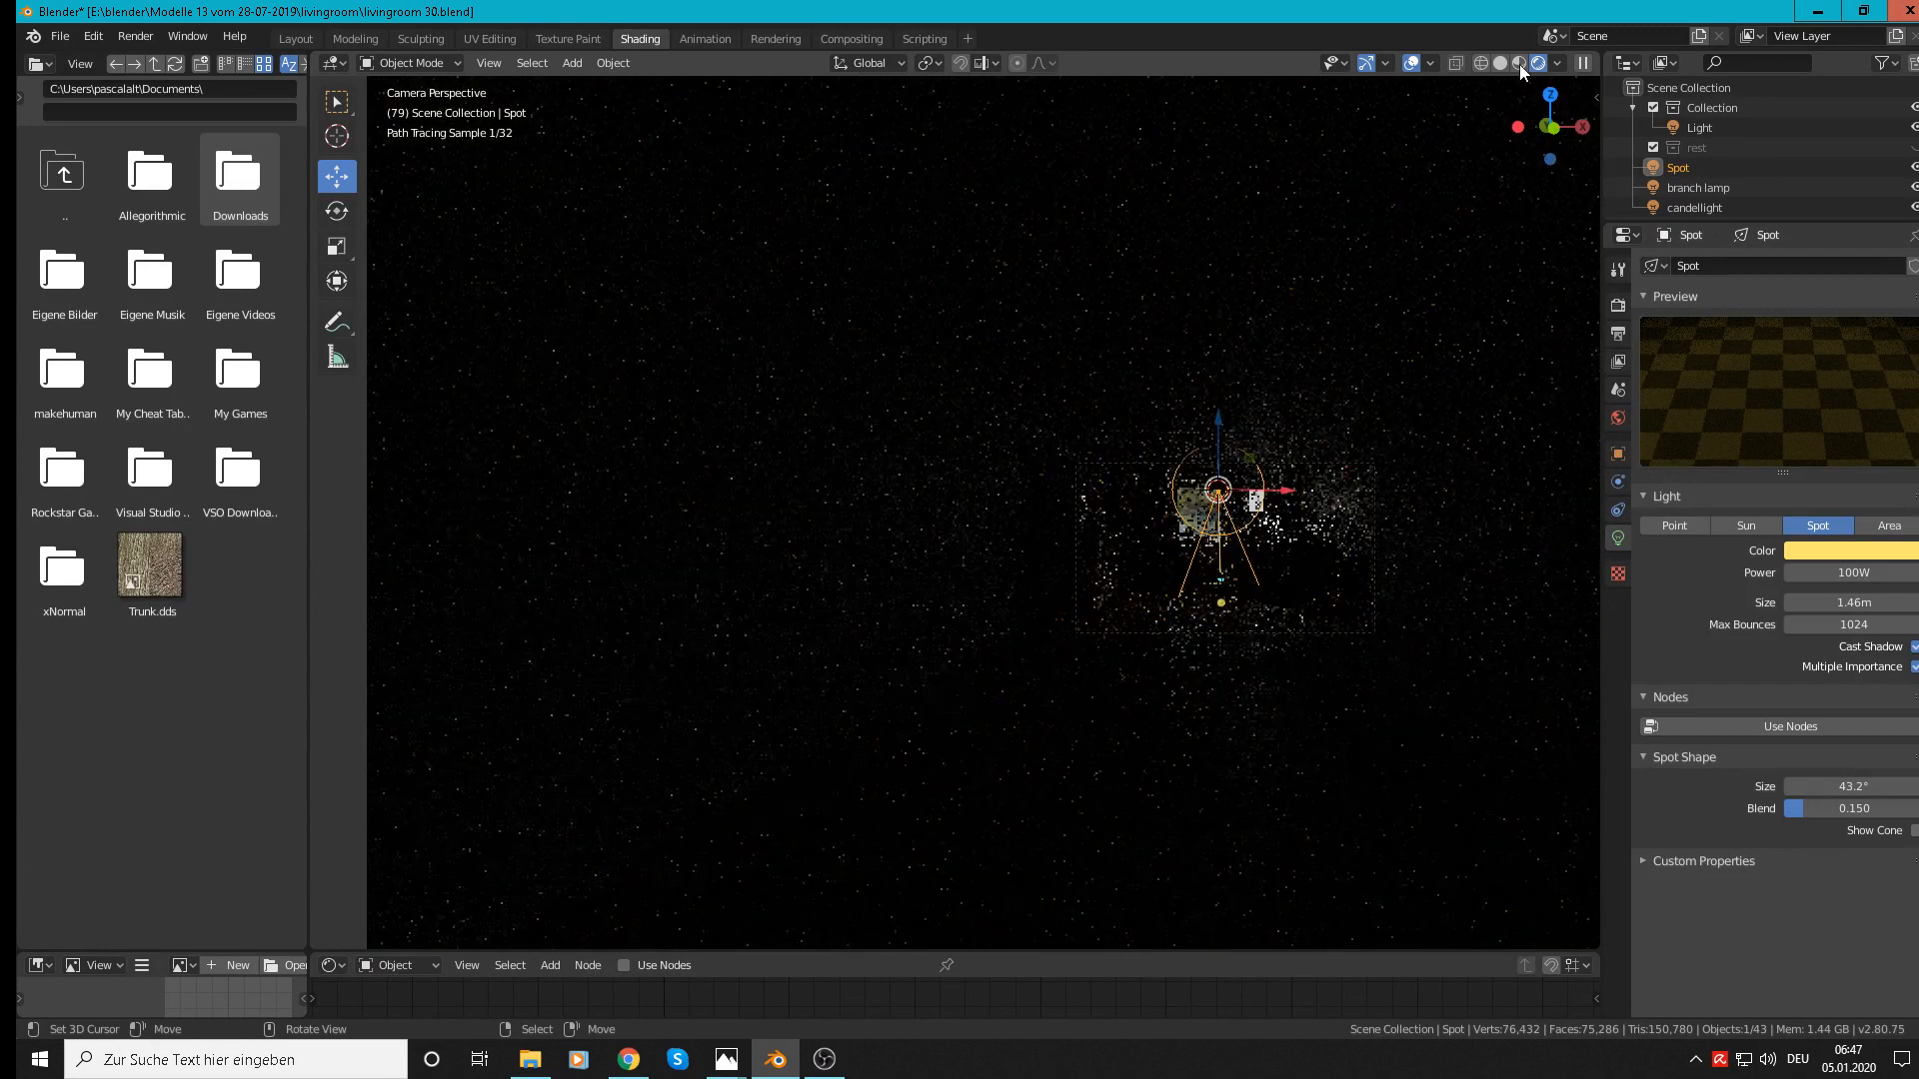
{"action": "left_click", "coordinate": [1519, 63]}
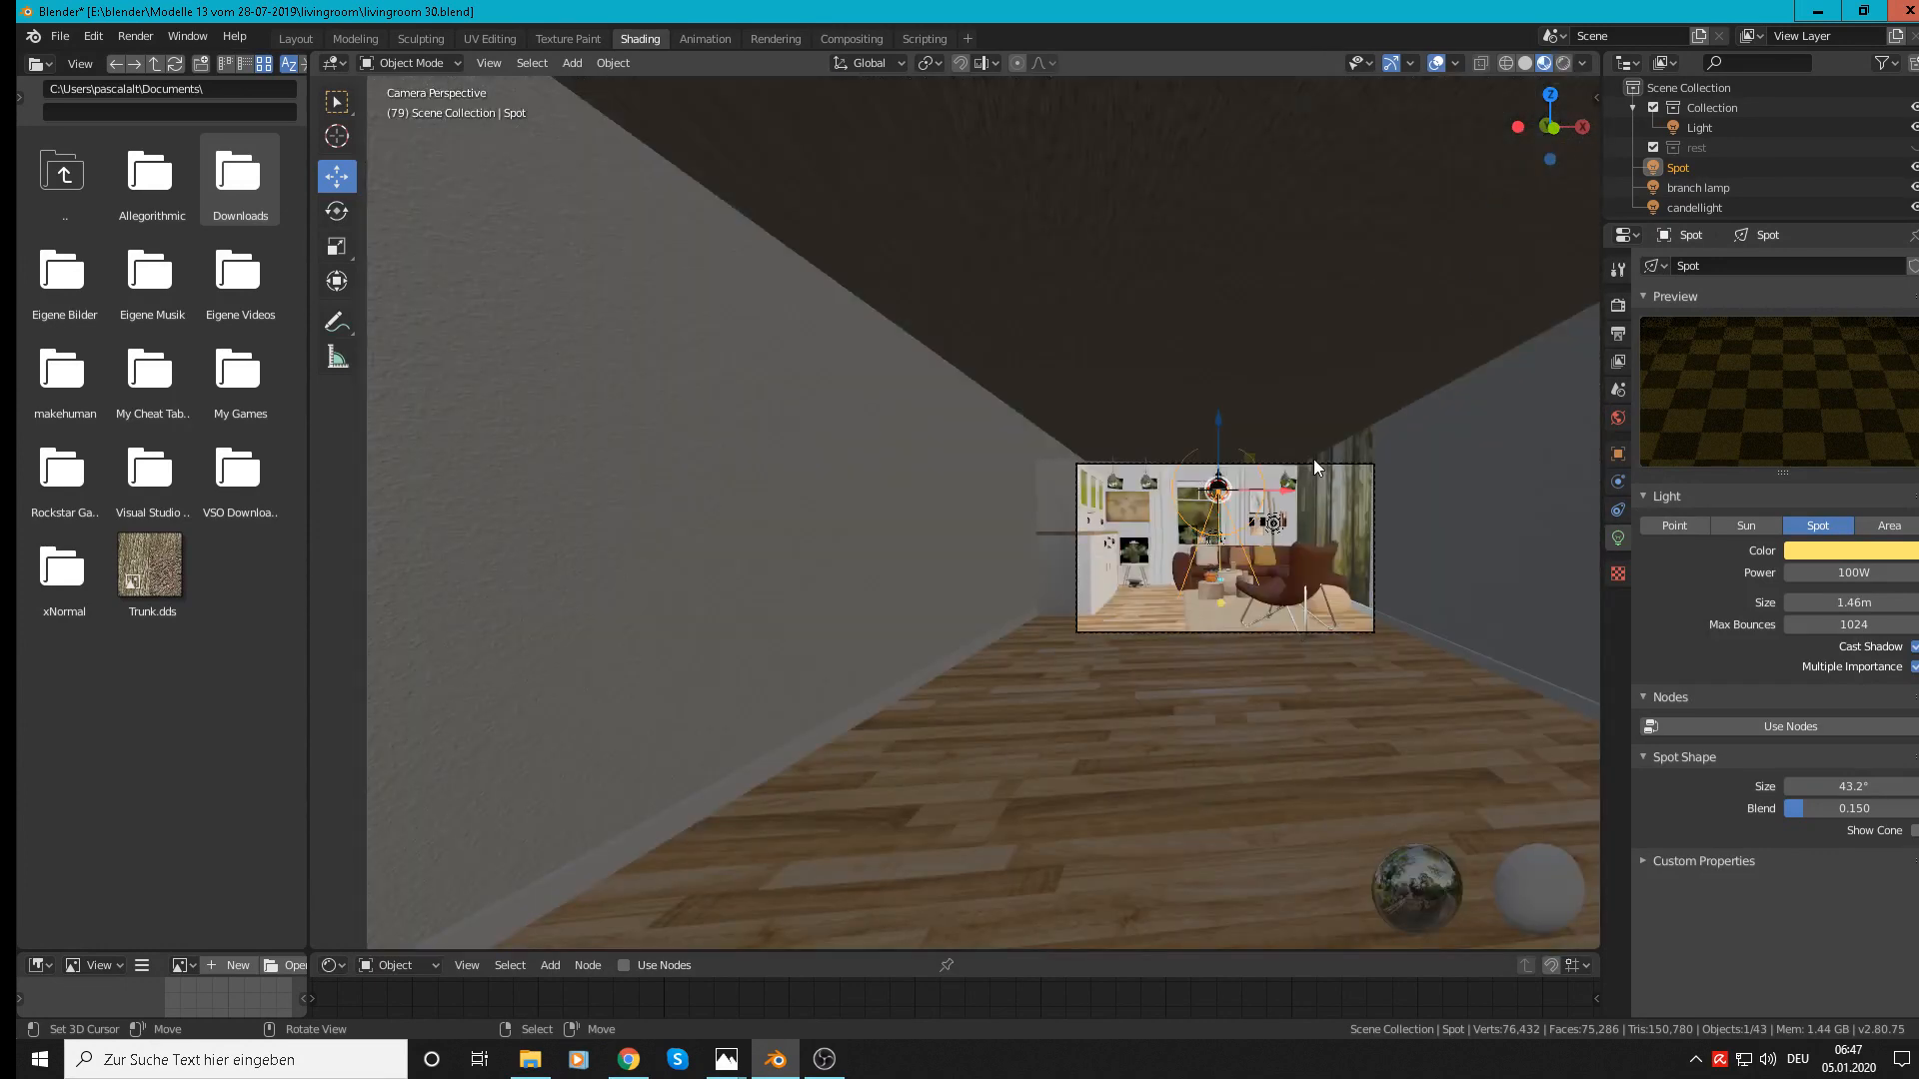
{"action": "key", "text": "KP_0"}
{"action": "scroll", "coordinate": [1306, 464], "scroll_direction": "down", "scroll_amount": 4}
{"action": "middle_click_drag", "start_coordinate": [1305, 463], "coordinate": [1067, 486]}
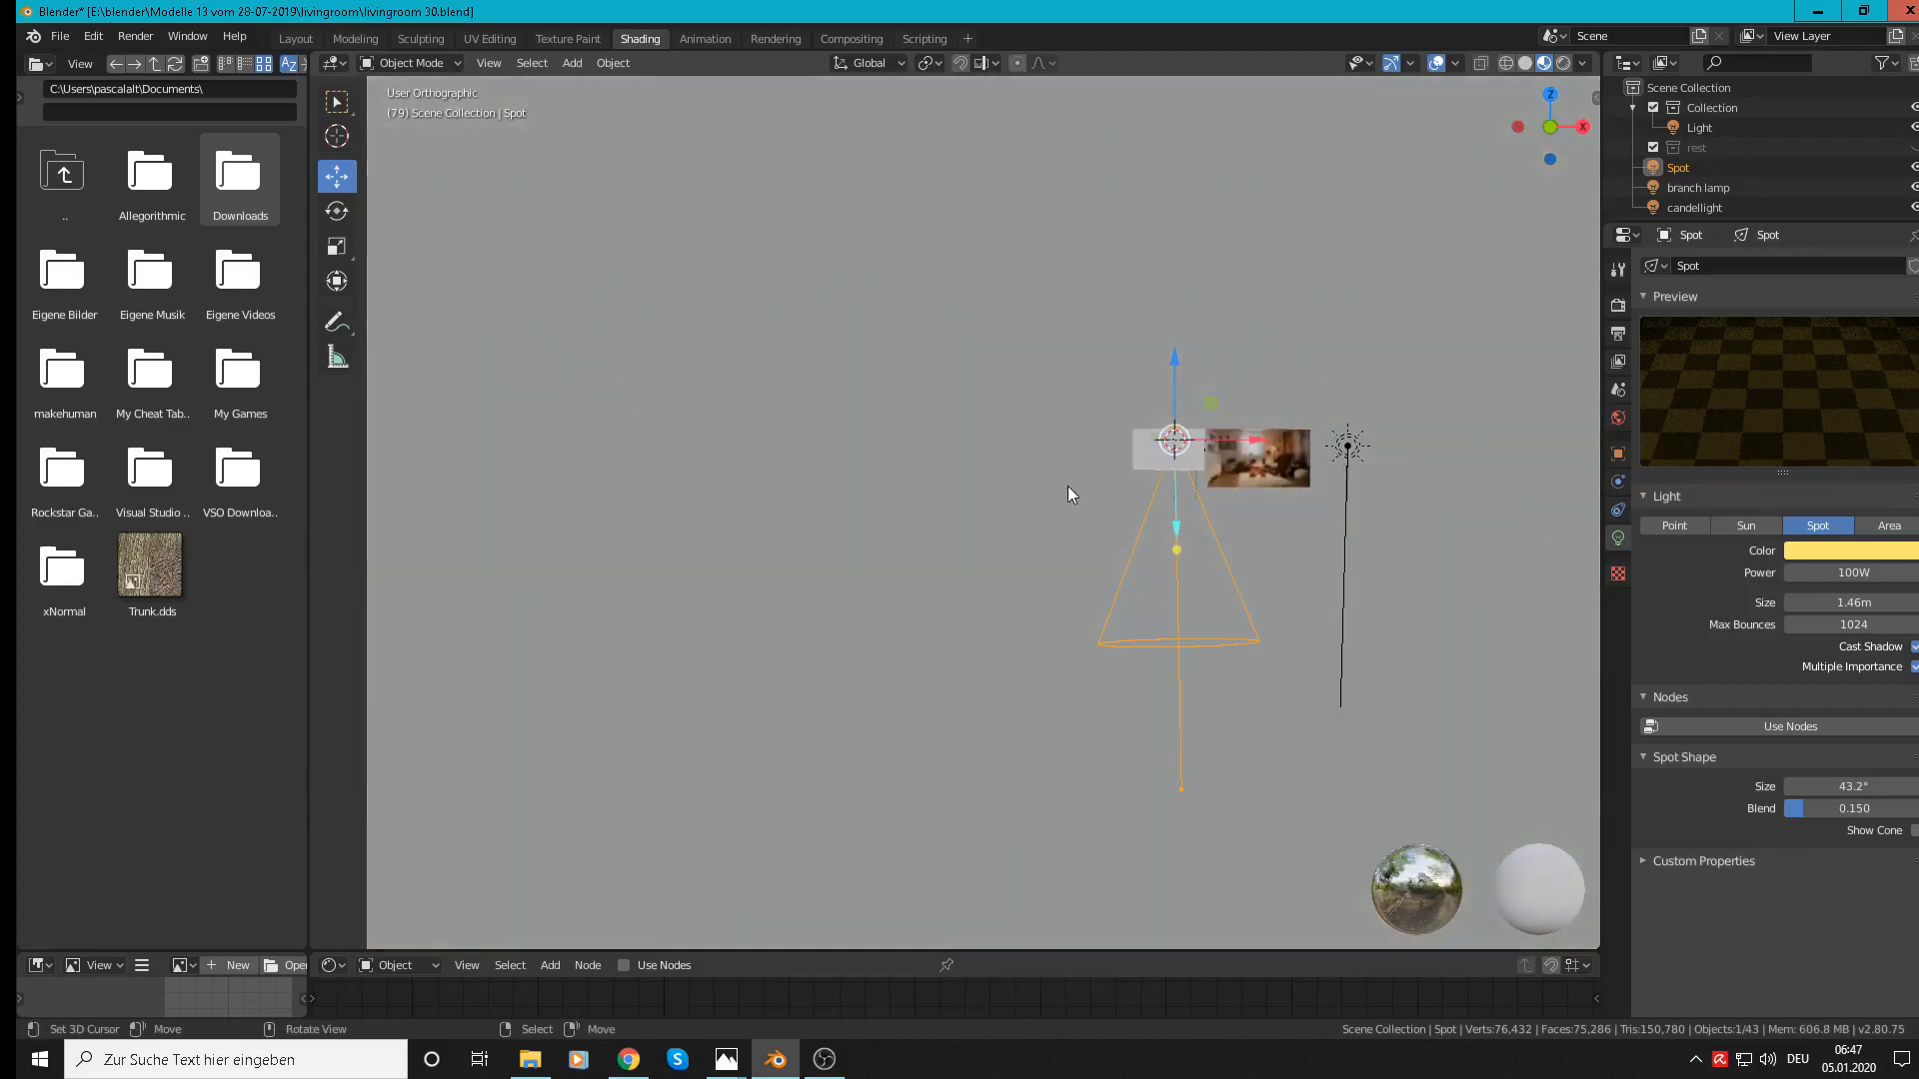
{"action": "scroll", "coordinate": [1248, 448], "scroll_direction": "up", "scroll_amount": 6}
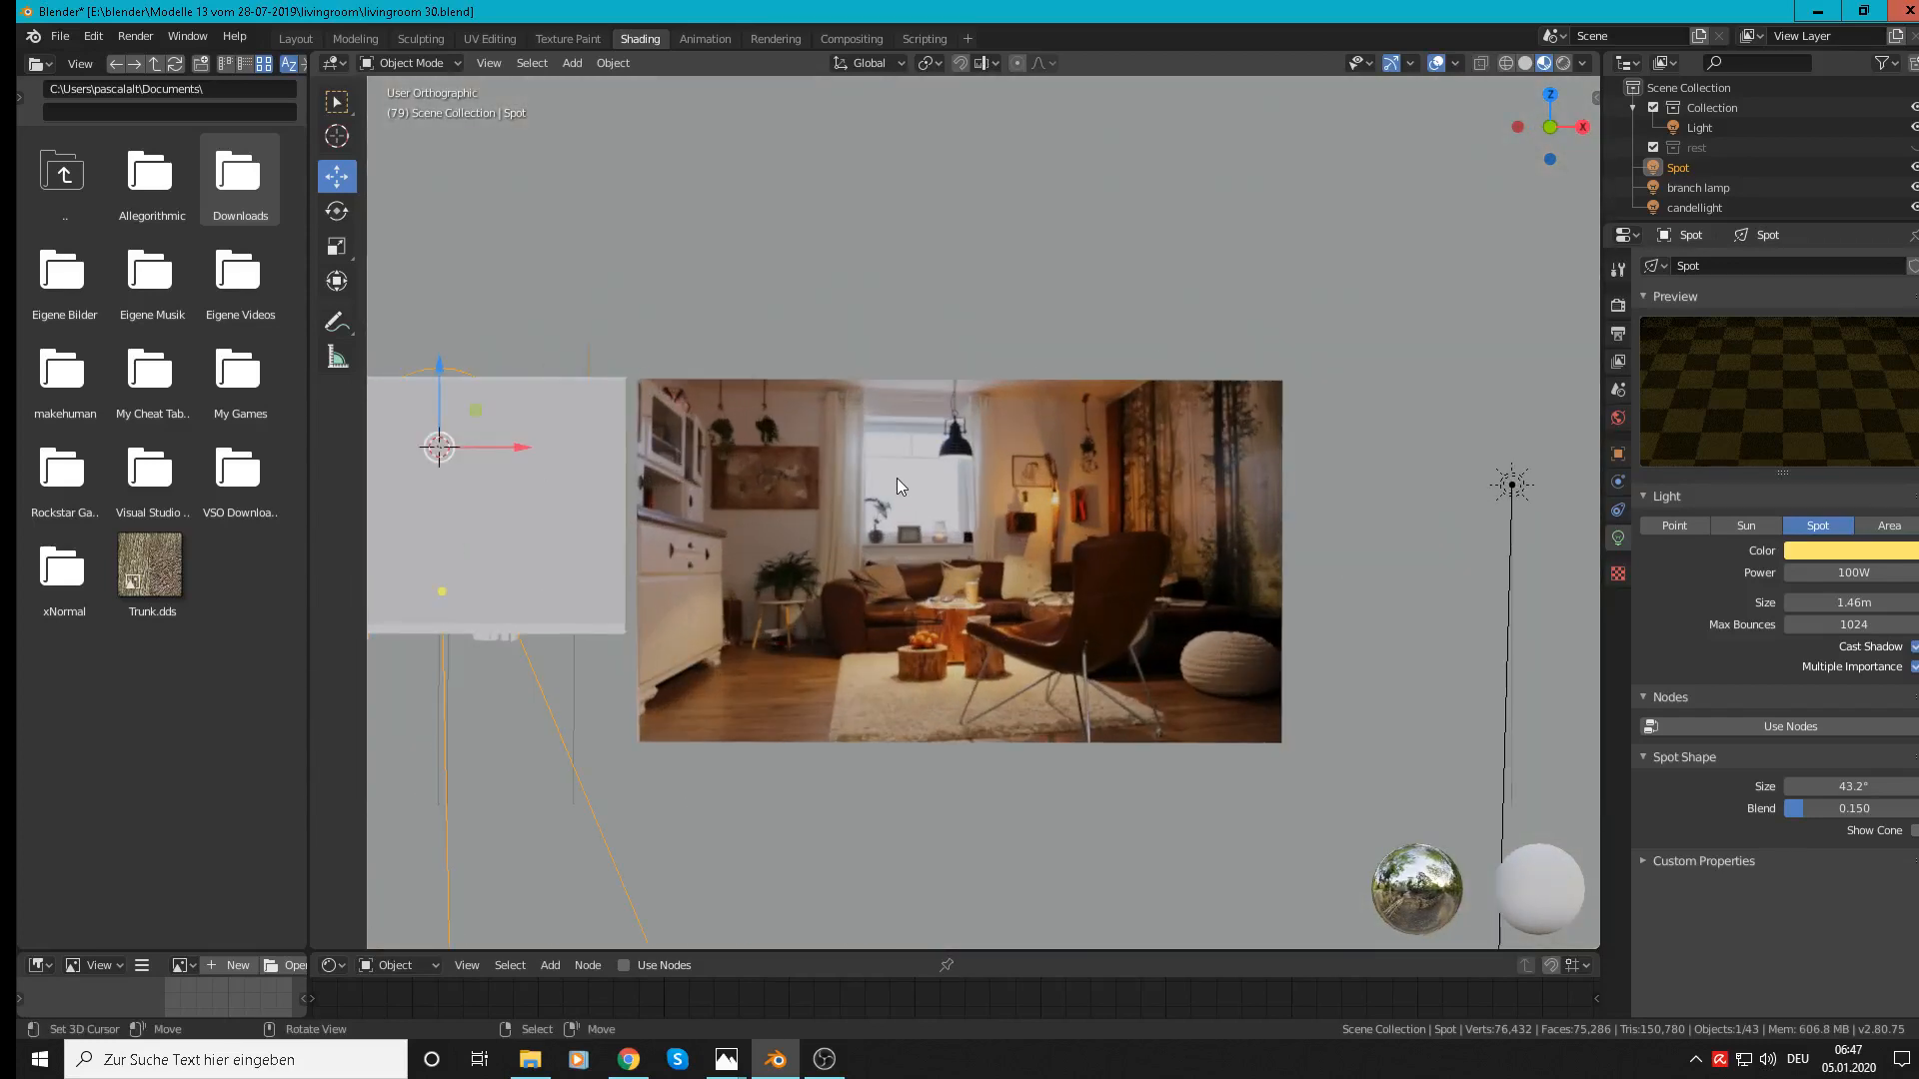
{"action": "scroll", "coordinate": [989, 591], "scroll_direction": "down", "scroll_amount": 2}
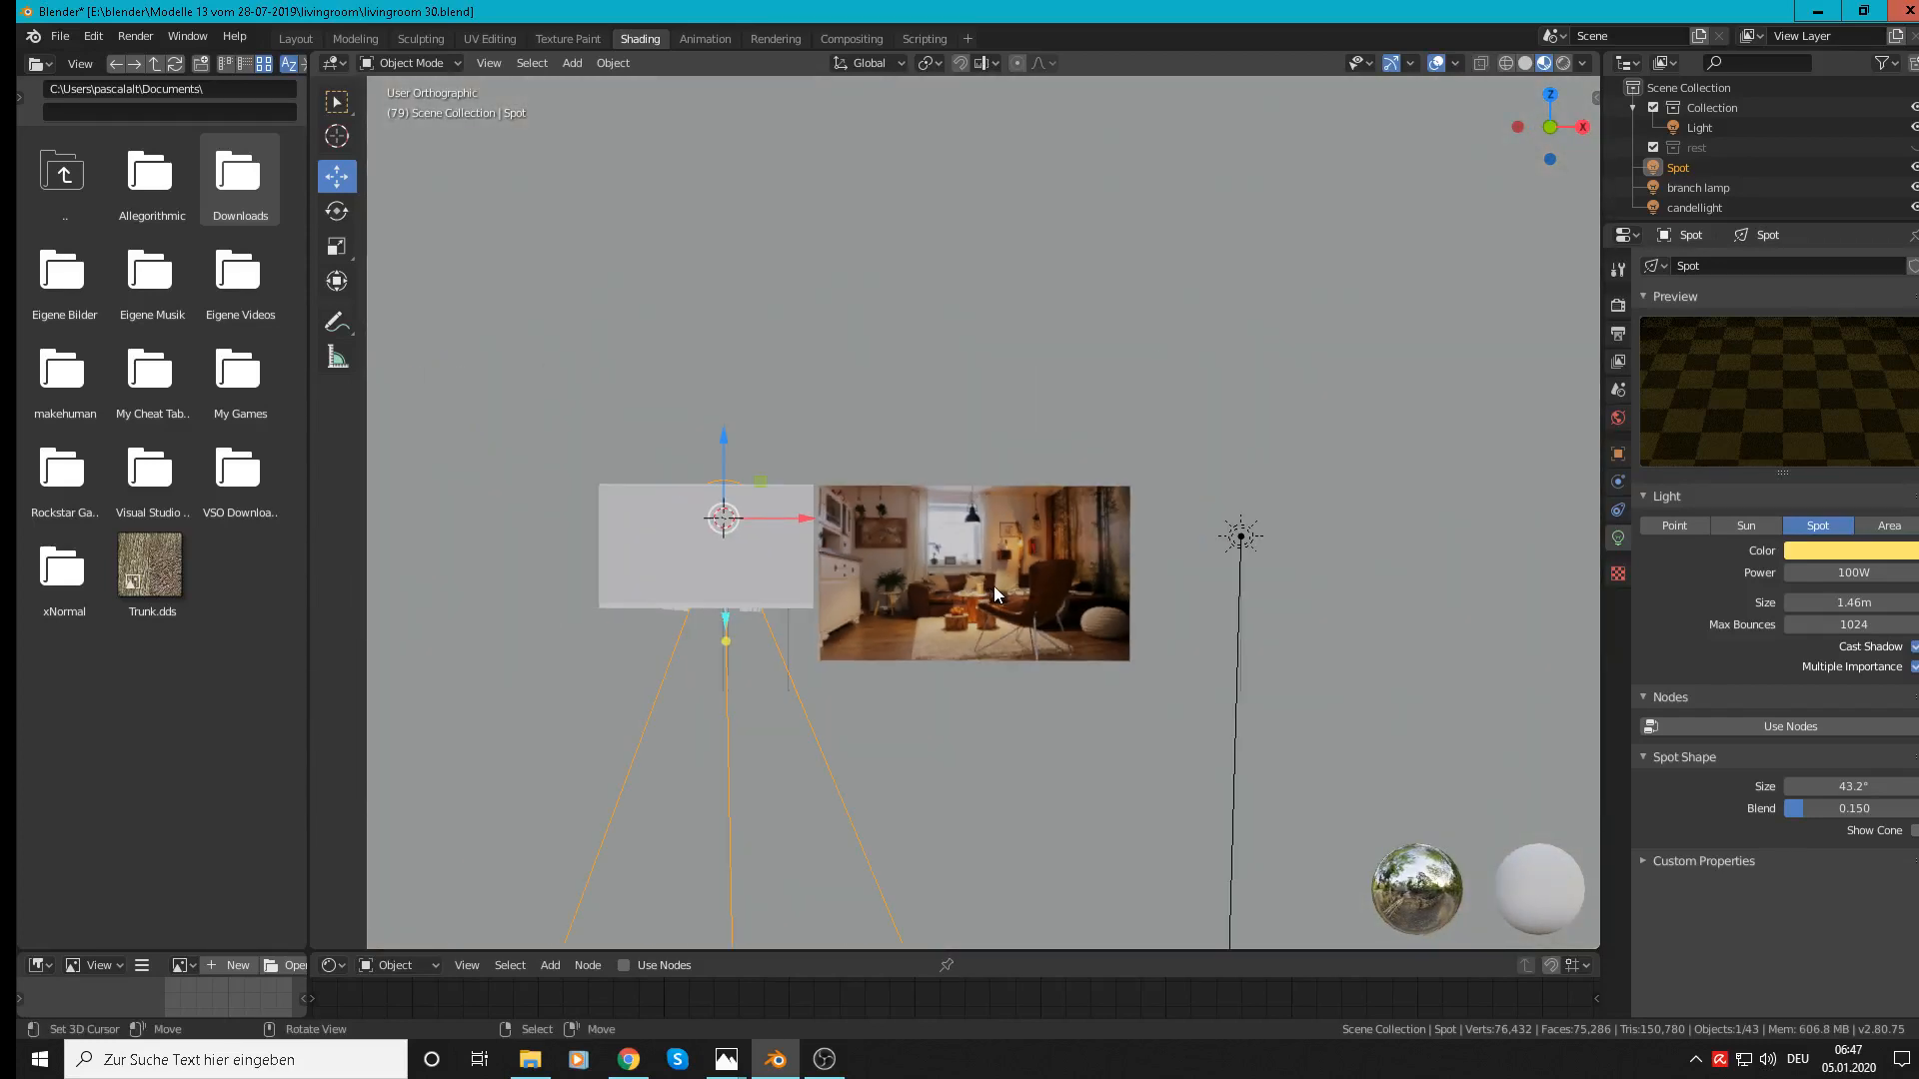
Step: Raise the sun light 19.4 m along the global Z axis
{"action": "middle_click_drag", "start_coordinate": [993, 586], "coordinate": [1137, 561]}
{"action": "left_click", "coordinate": [1198, 592]}
{"action": "scroll", "coordinate": [1208, 604], "scroll_direction": "down", "scroll_amount": 2}
{"action": "key", "text": "g"}
{"action": "key", "text": "z"}
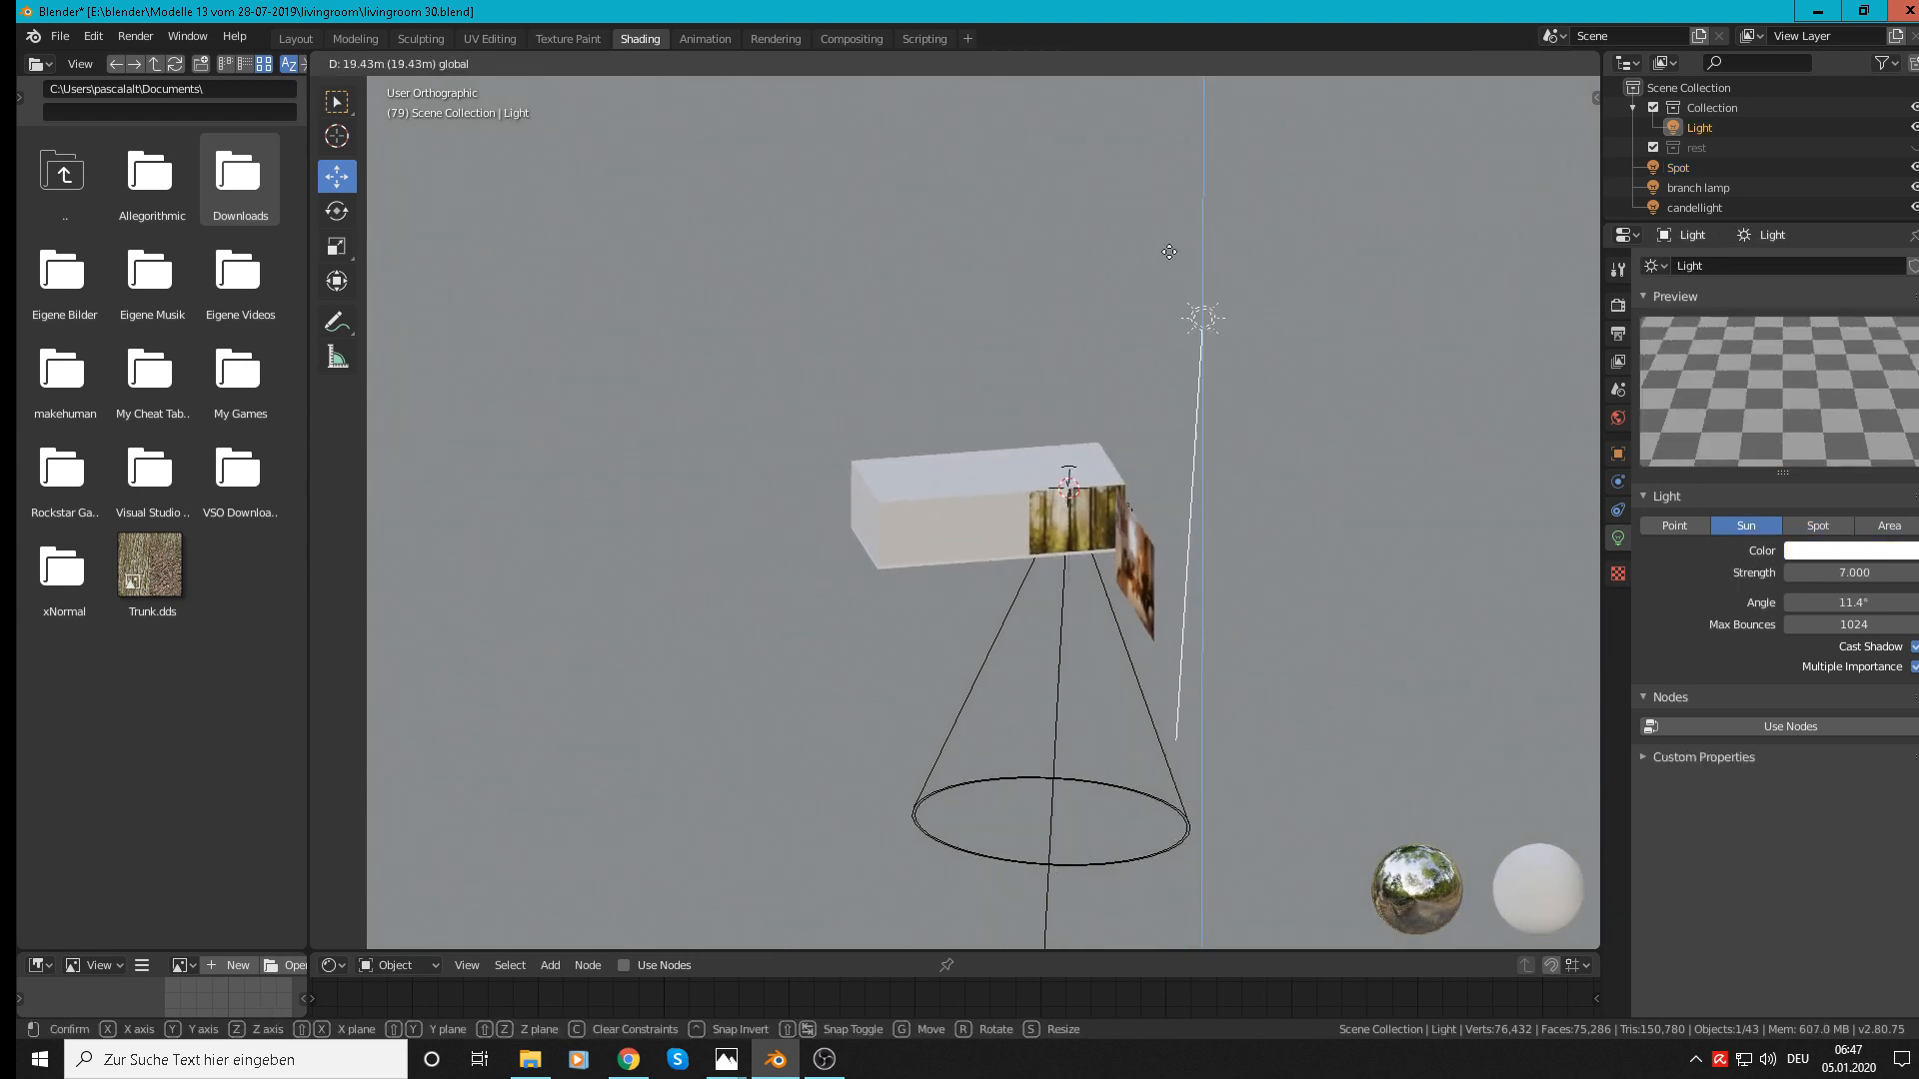
{"action": "left_click", "coordinate": [1209, 240]}
Step: Rotate the sun light about 81.2° toward the room and reposition it, lowering it 16.3 m and shifting it outward on Y and -19.2 m on X
{"action": "mouse_move", "coordinate": [1171, 436]}
{"action": "middle_mouse_down"}
{"action": "mouse_move", "coordinate": [1142, 418]}
{"action": "mouse_move", "coordinate": [1177, 410]}
{"action": "middle_mouse_up"}
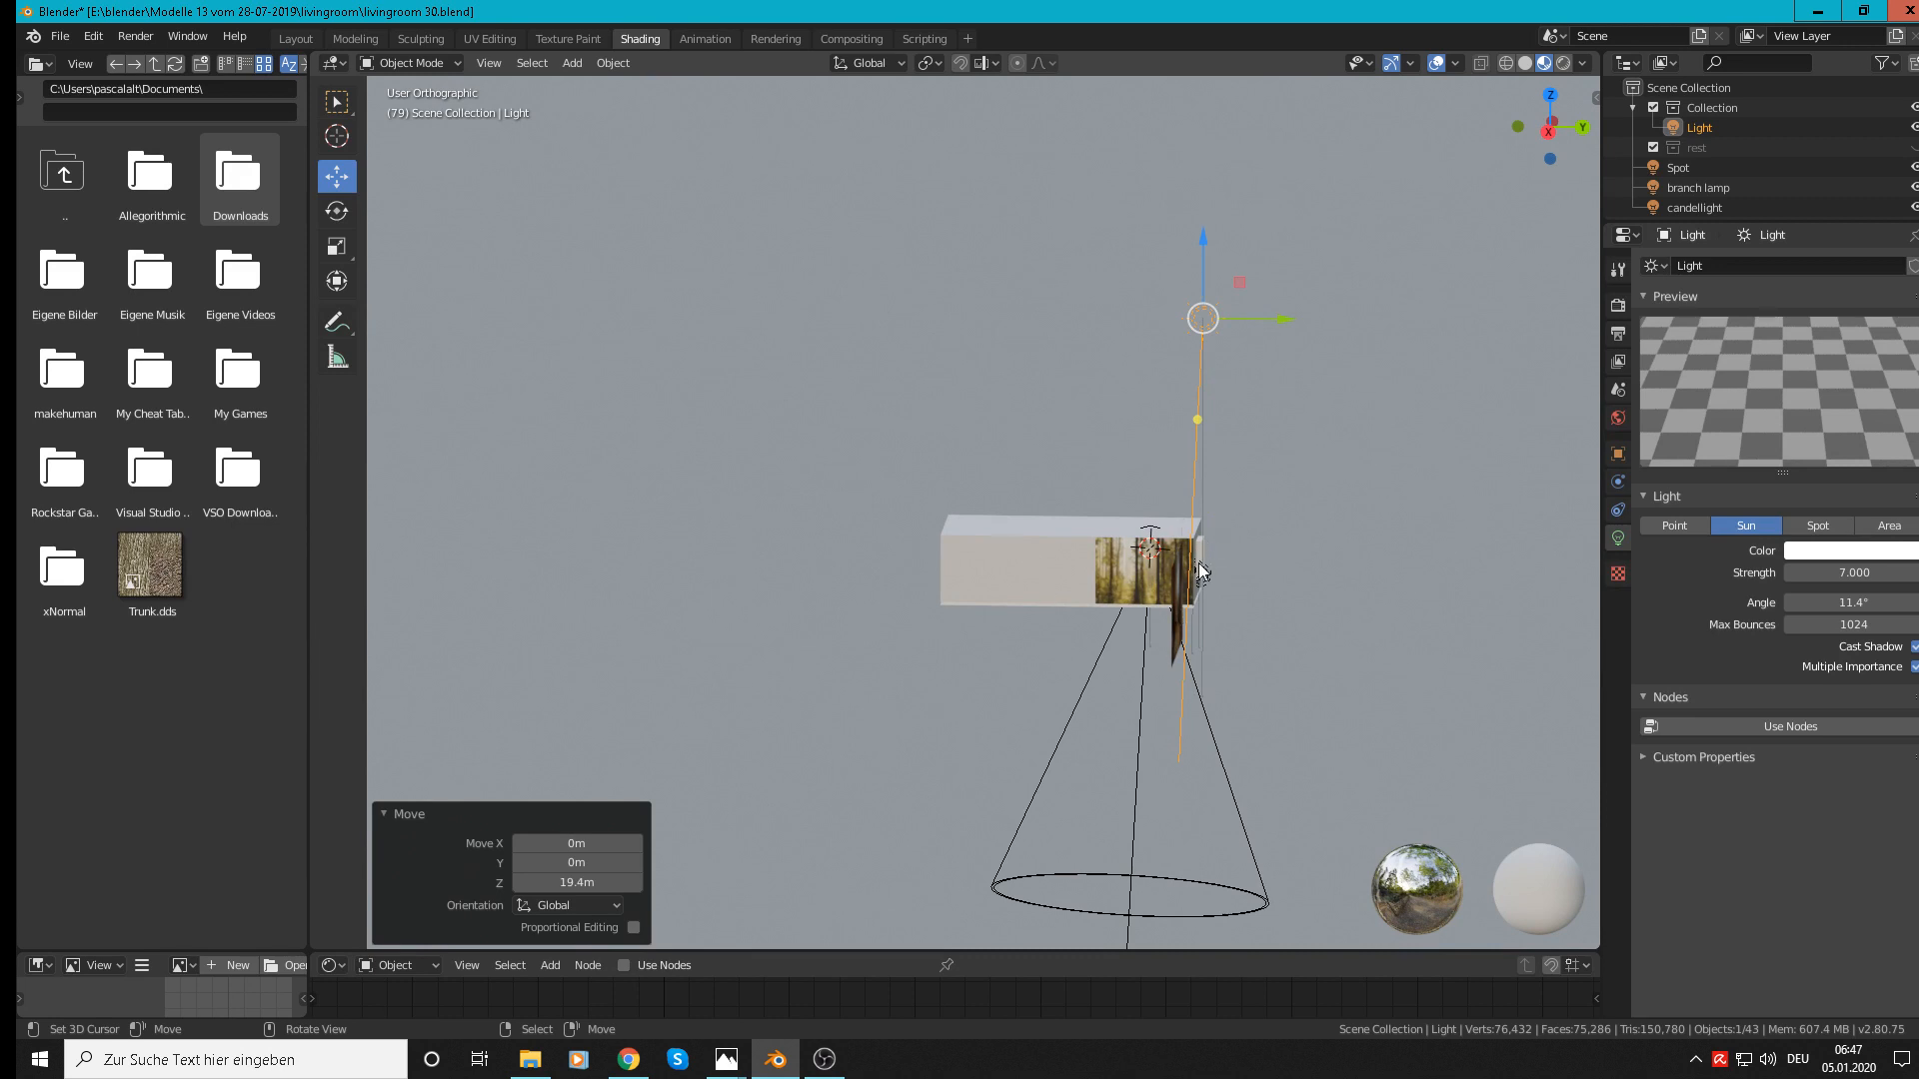
{"action": "key", "text": "r"}
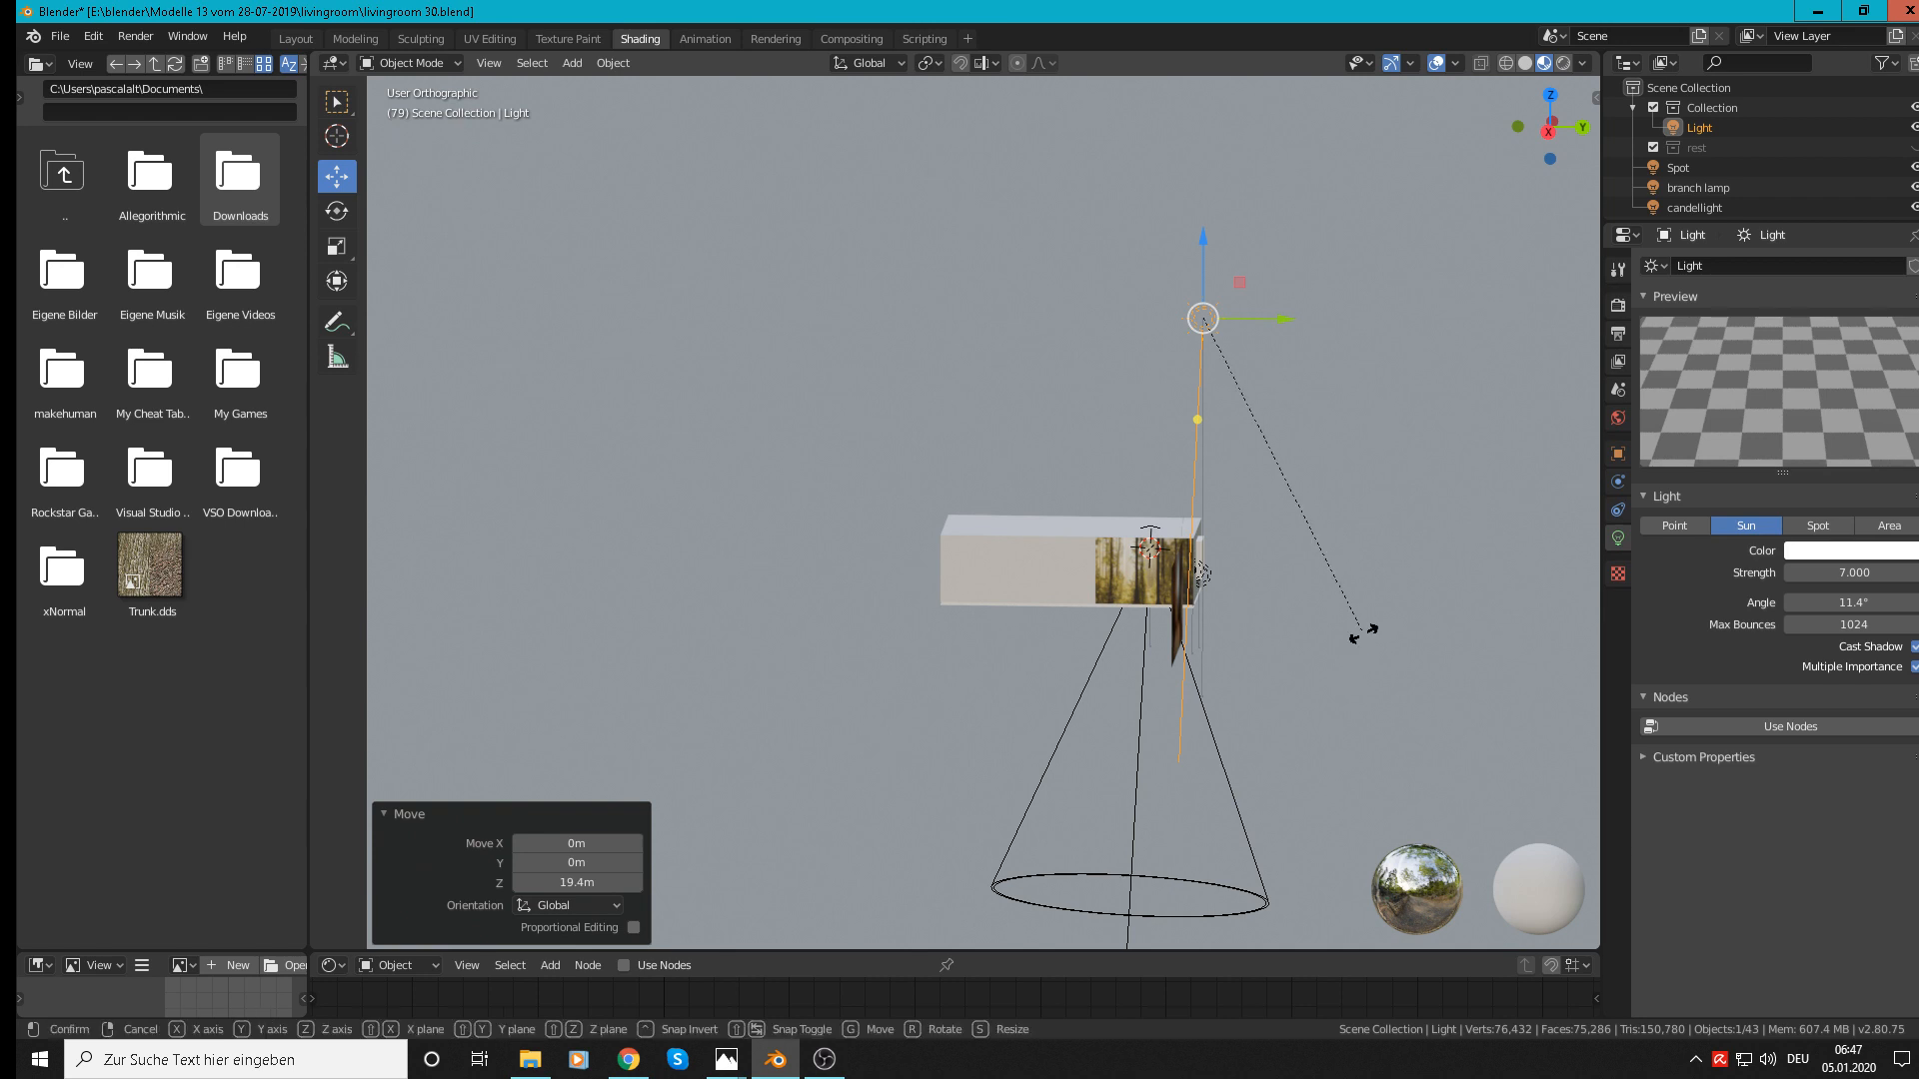
{"action": "left_click", "coordinate": [969, 484]}
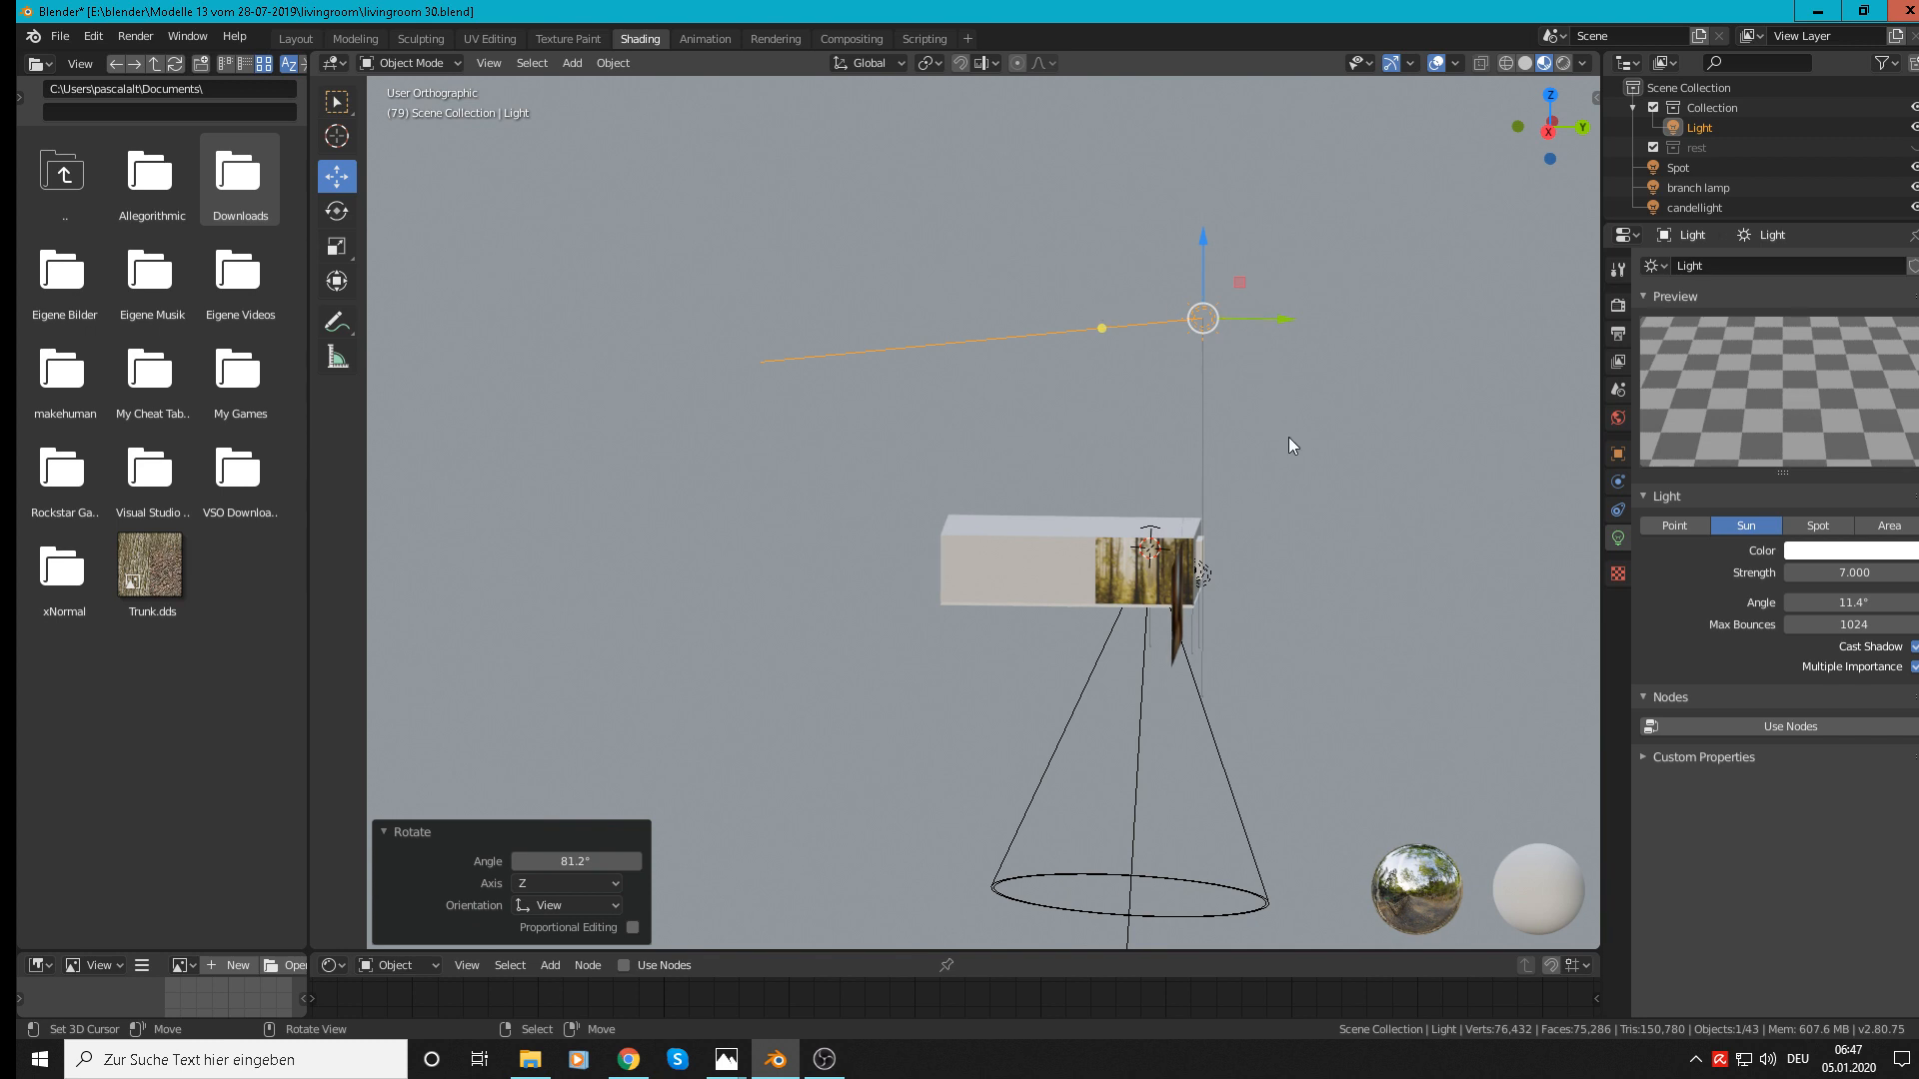
{"action": "left_click_drag", "start_coordinate": [1200, 250], "coordinate": [1262, 537]}
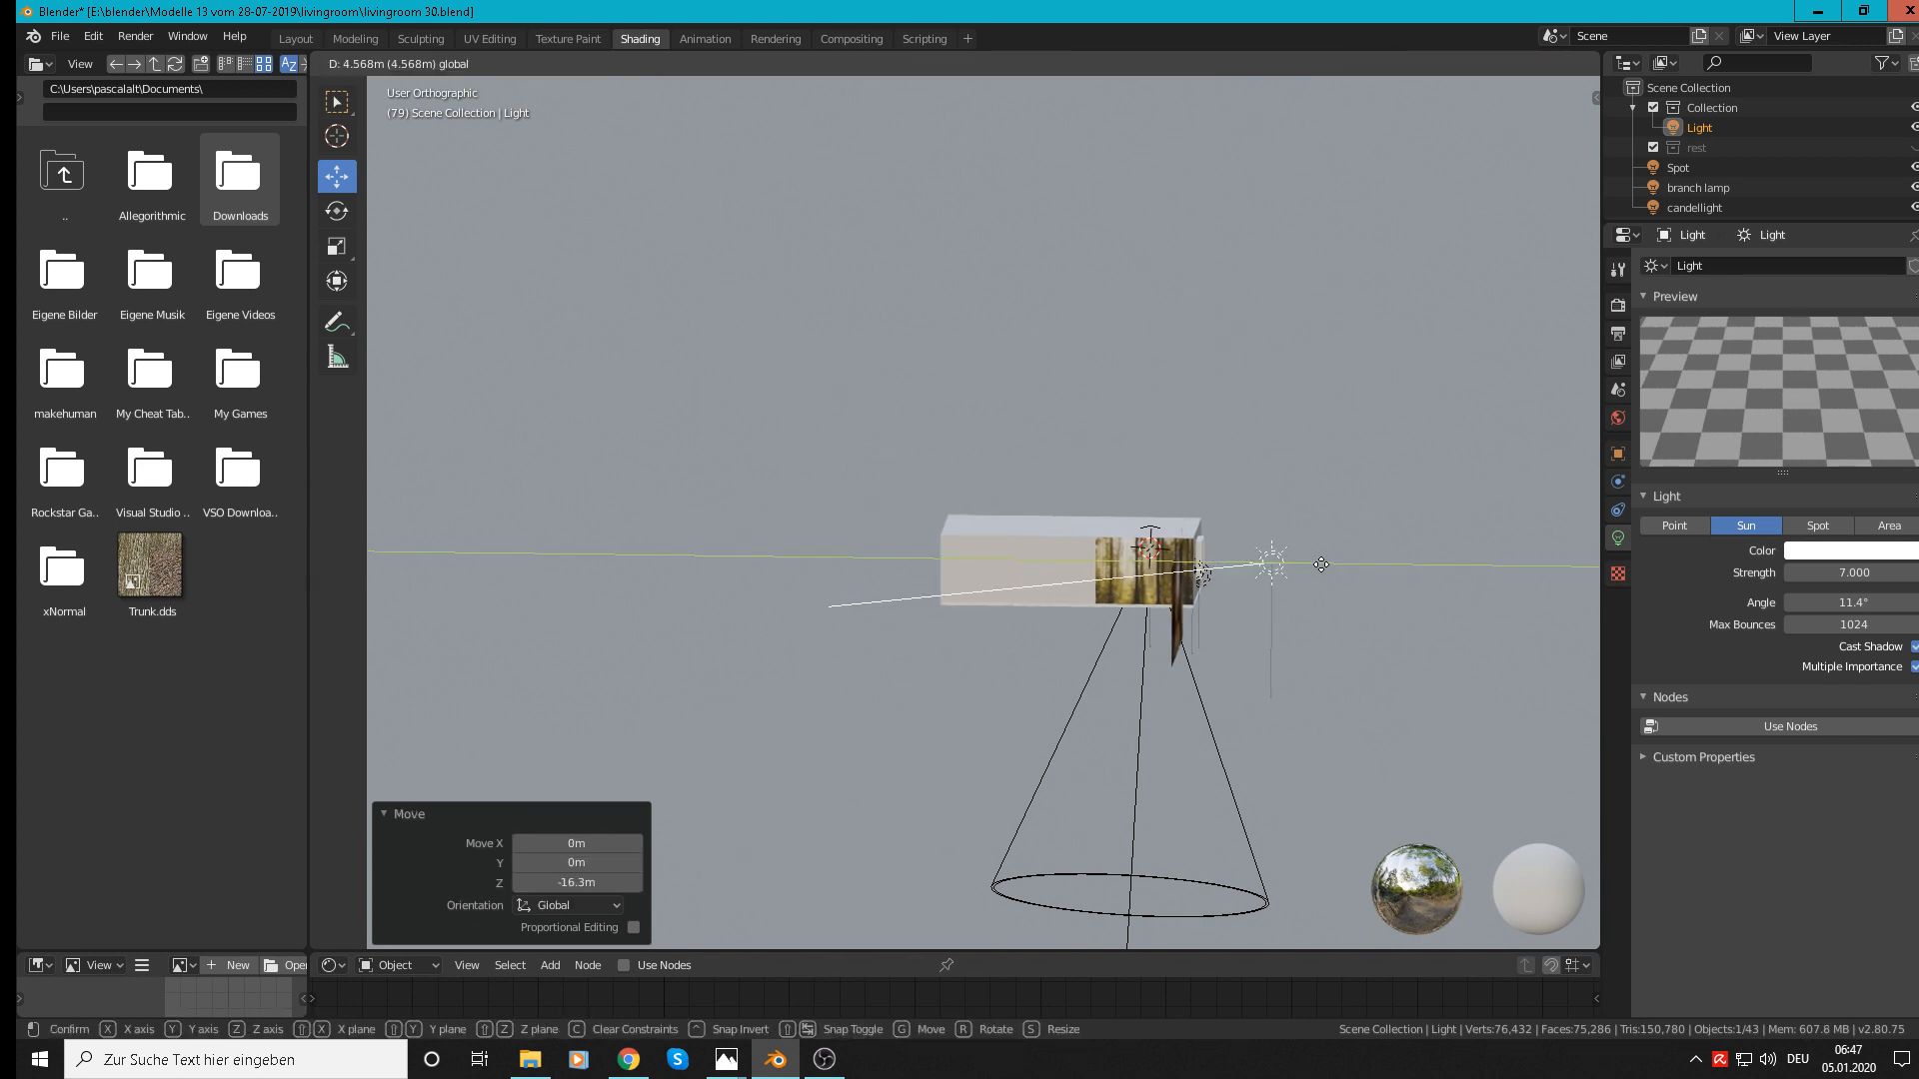
{"action": "middle_click_drag", "start_coordinate": [1289, 612], "coordinate": [1503, 673]}
{"action": "left_click_drag", "start_coordinate": [1358, 570], "coordinate": [1065, 526]}
Step: Check the repositioned sun light's effect through the camera in rendered shading and return to material preview
{"action": "key", "text": "KP_0"}
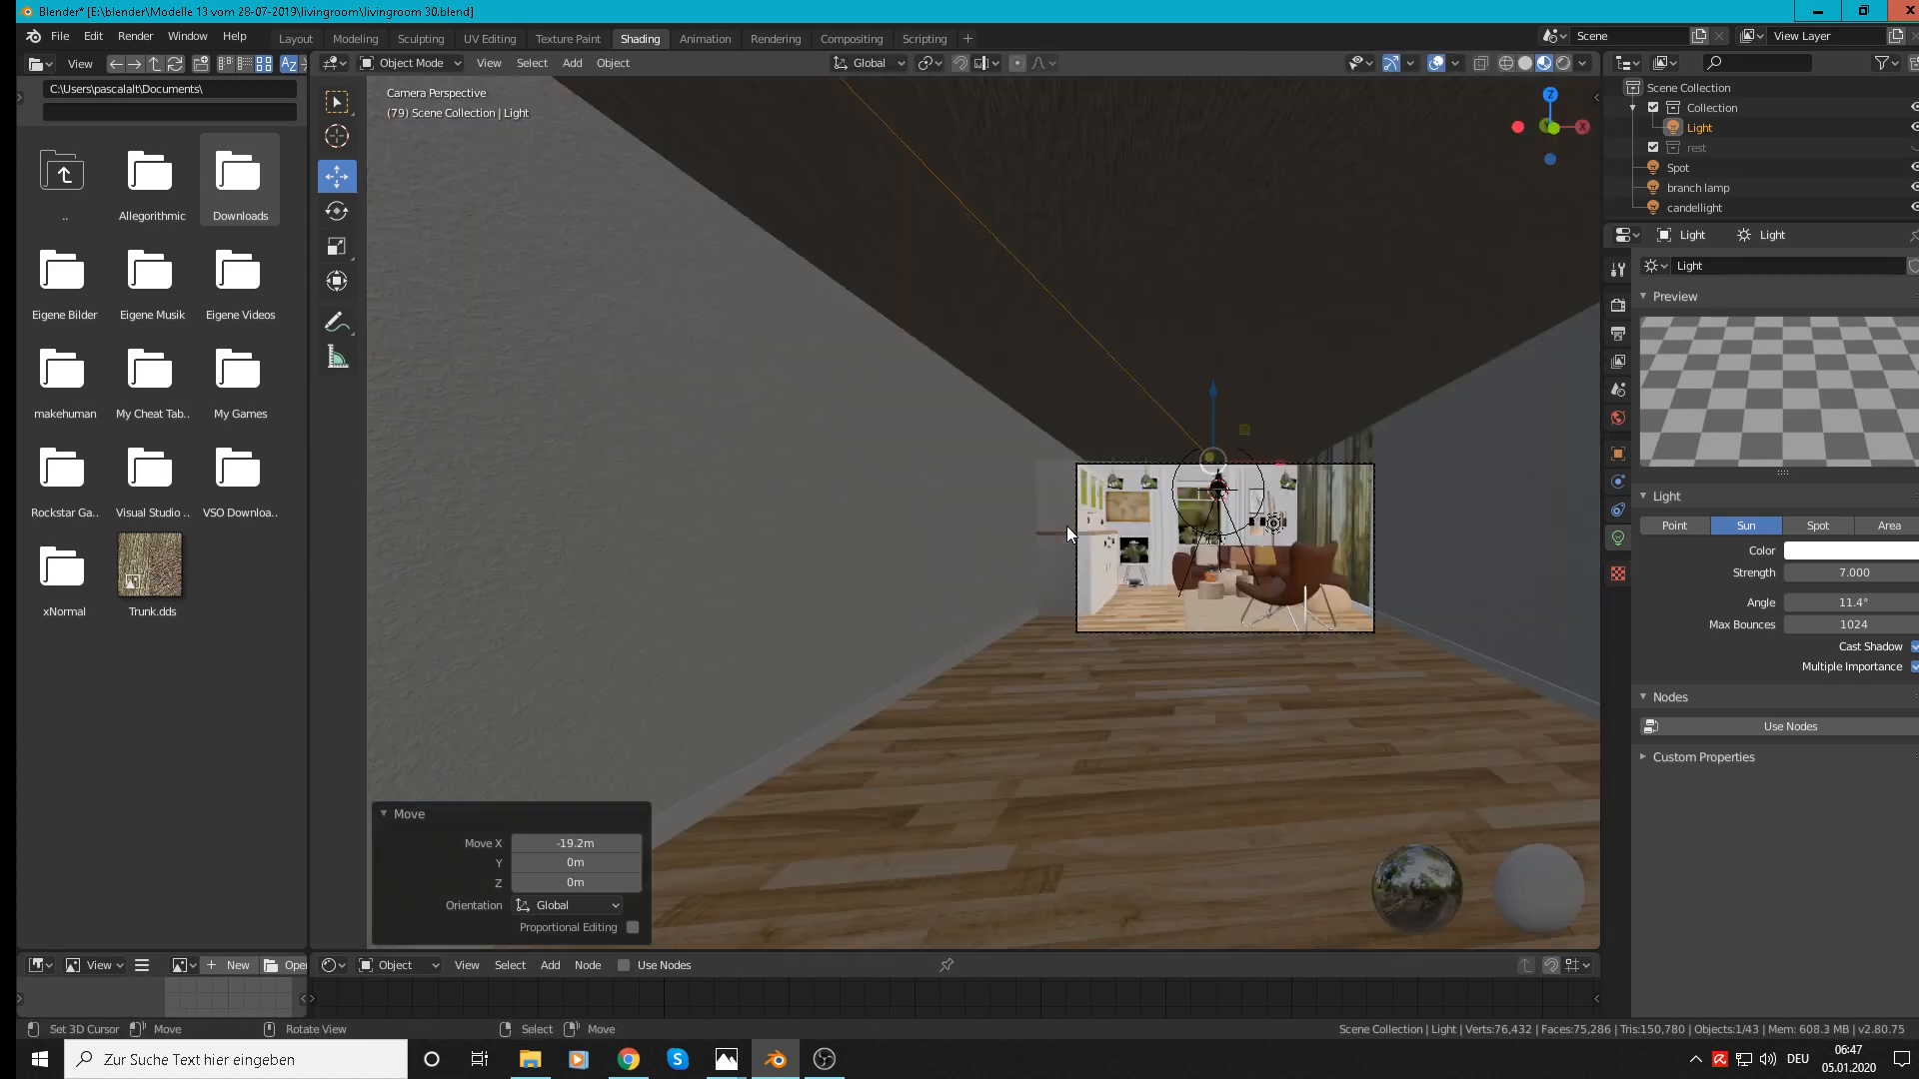
{"action": "scroll", "coordinate": [1240, 529], "scroll_direction": "up", "scroll_amount": 5}
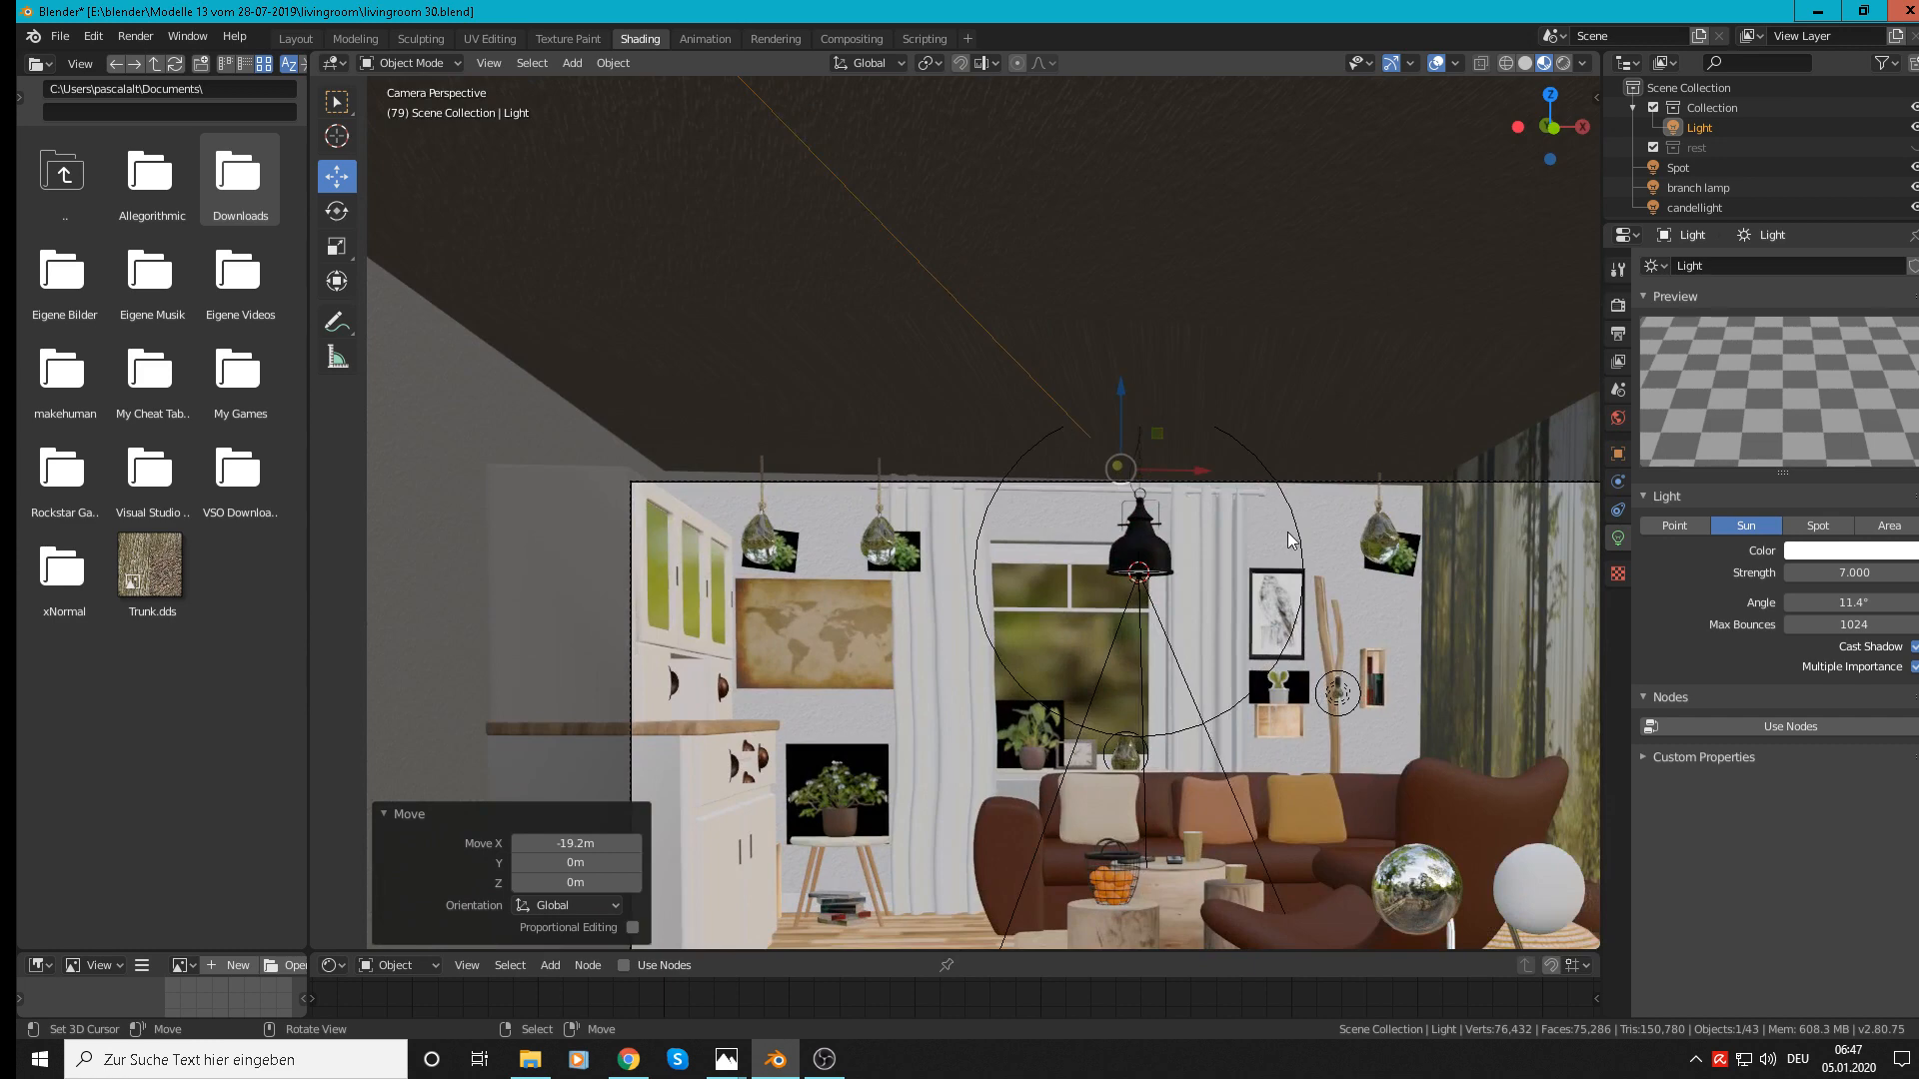
{"action": "scroll", "coordinate": [1193, 352], "scroll_direction": "down", "scroll_amount": 1}
{"action": "left_click", "coordinate": [1557, 62]}
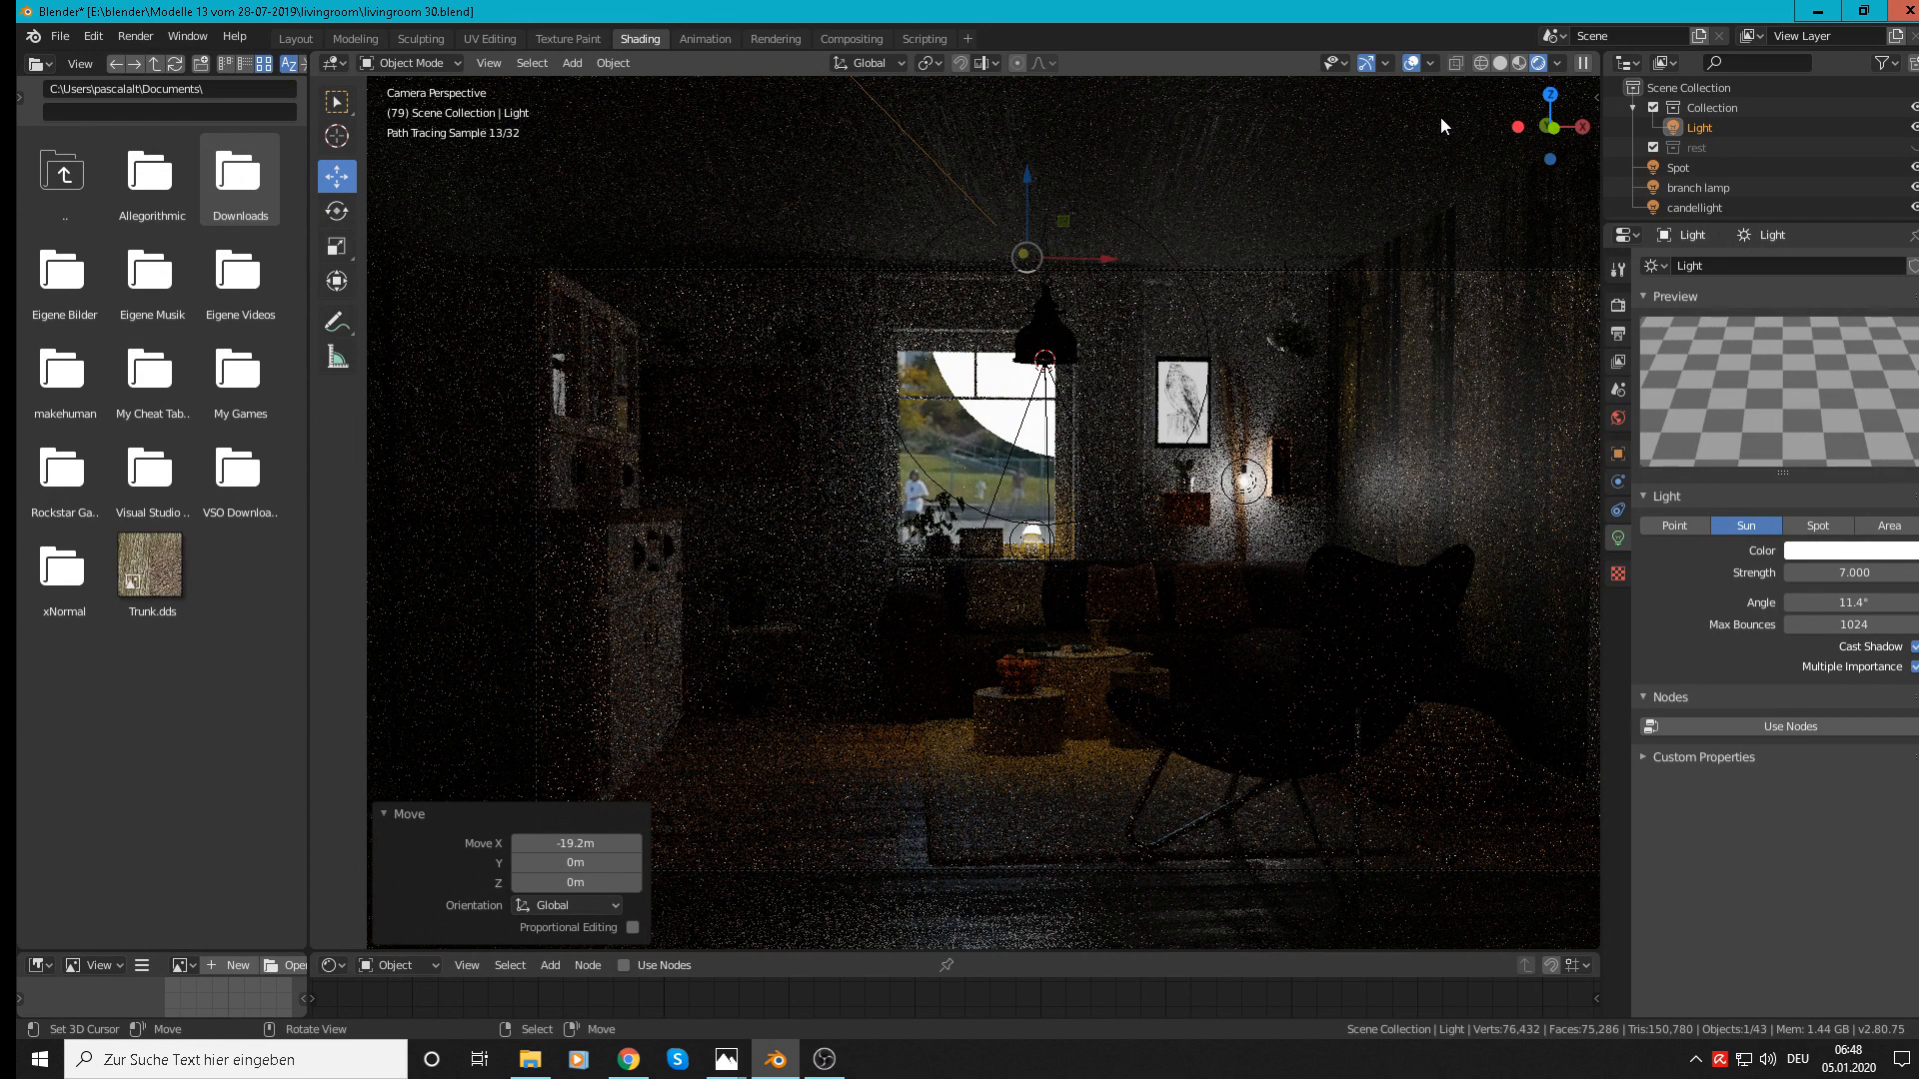
{"action": "left_click", "coordinate": [1518, 63]}
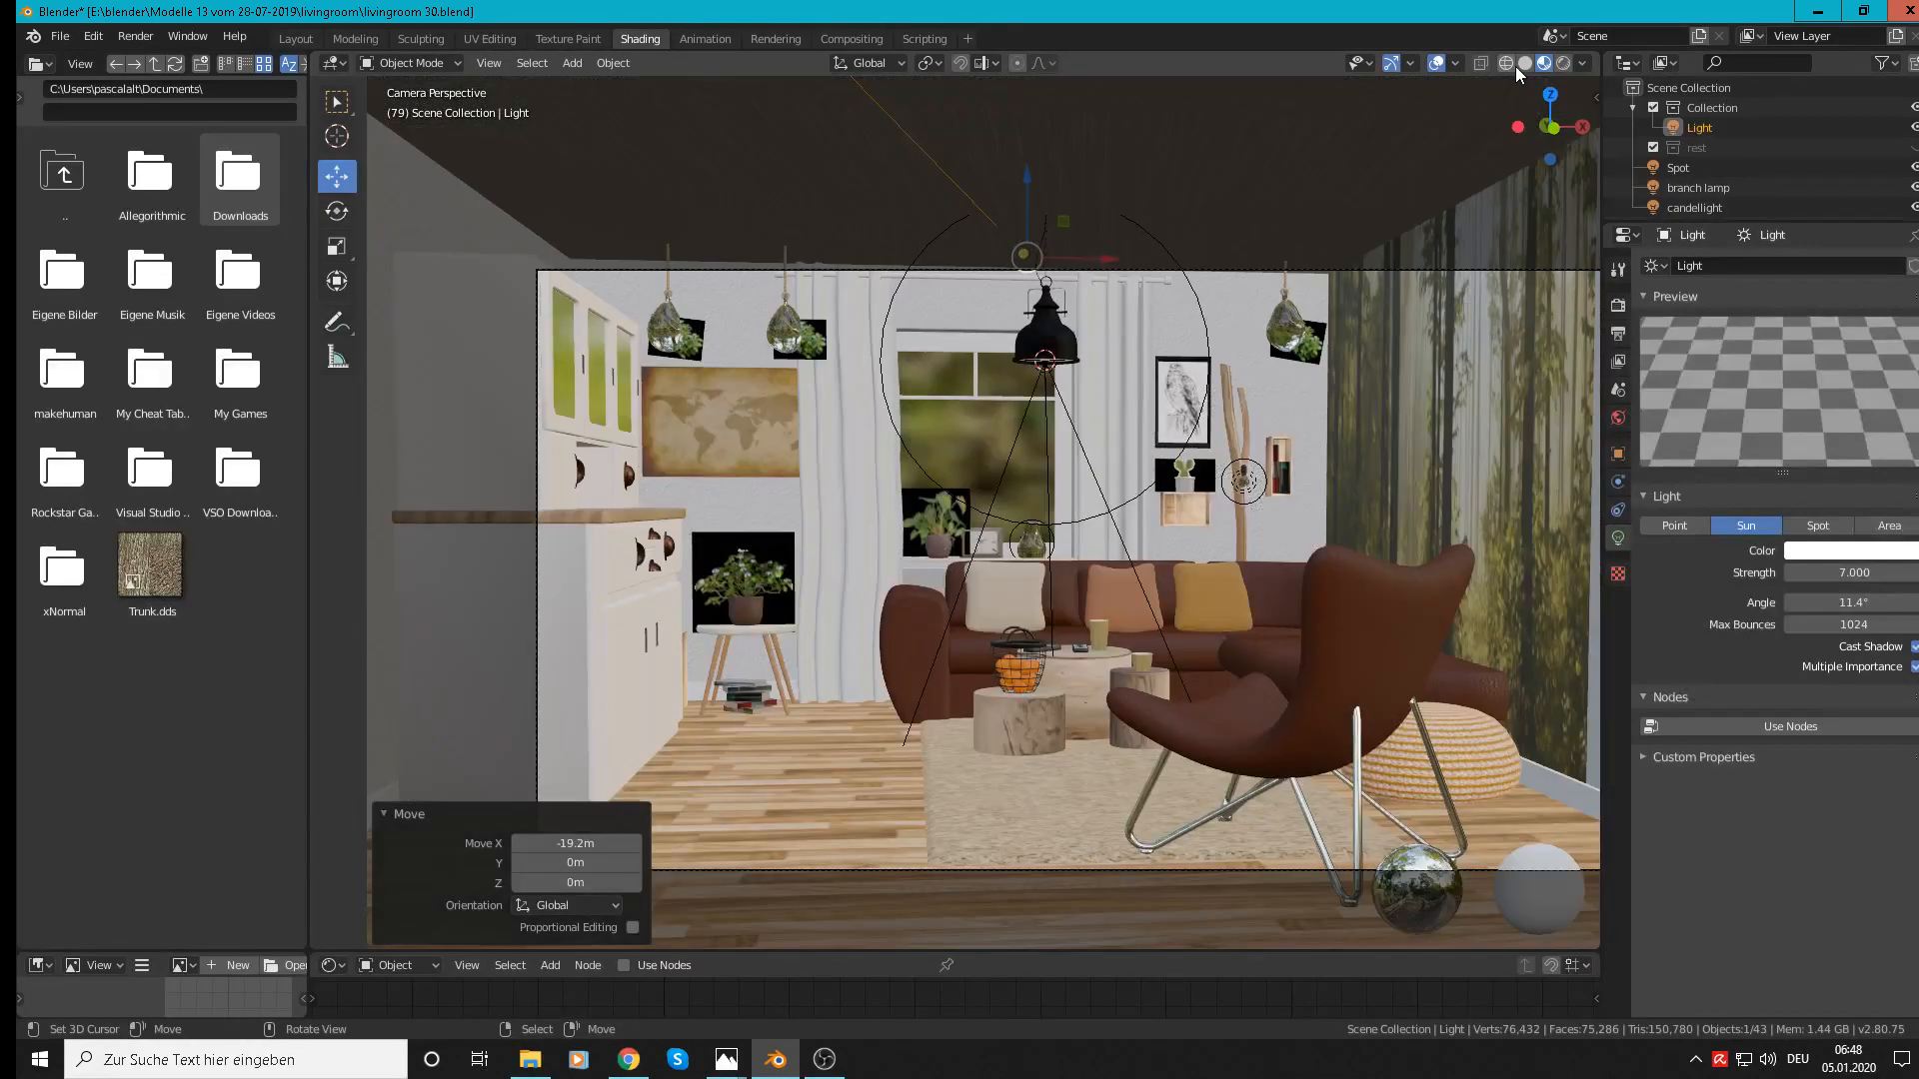
Step: Add a point light at a 3D cursor placed just beside the ceiling lamp, with nothing else selected
{"action": "scroll", "coordinate": [1173, 296], "scroll_direction": "up", "scroll_amount": 2}
{"action": "key", "text": "alt+a"}
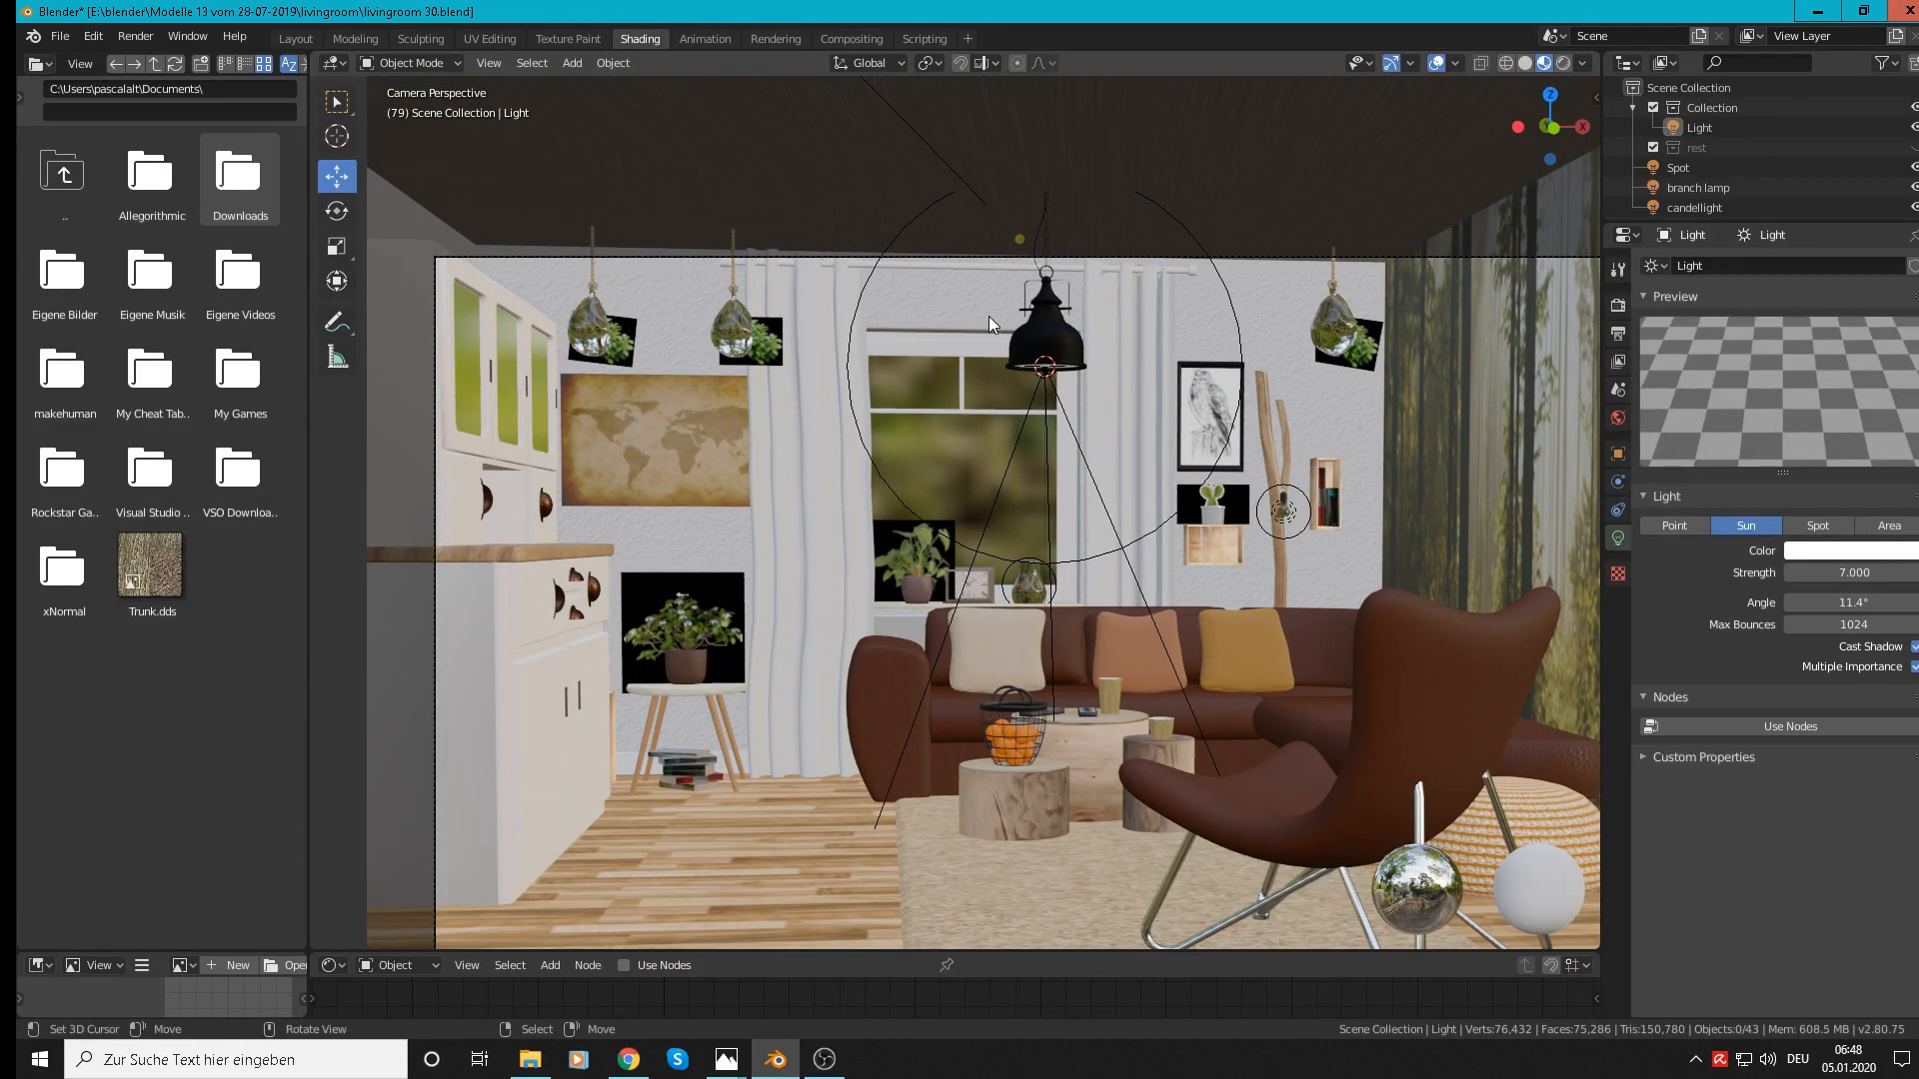
{"action": "right_click", "coordinate": [988, 312], "text": "shift"}
{"action": "left_click", "coordinate": [570, 65]}
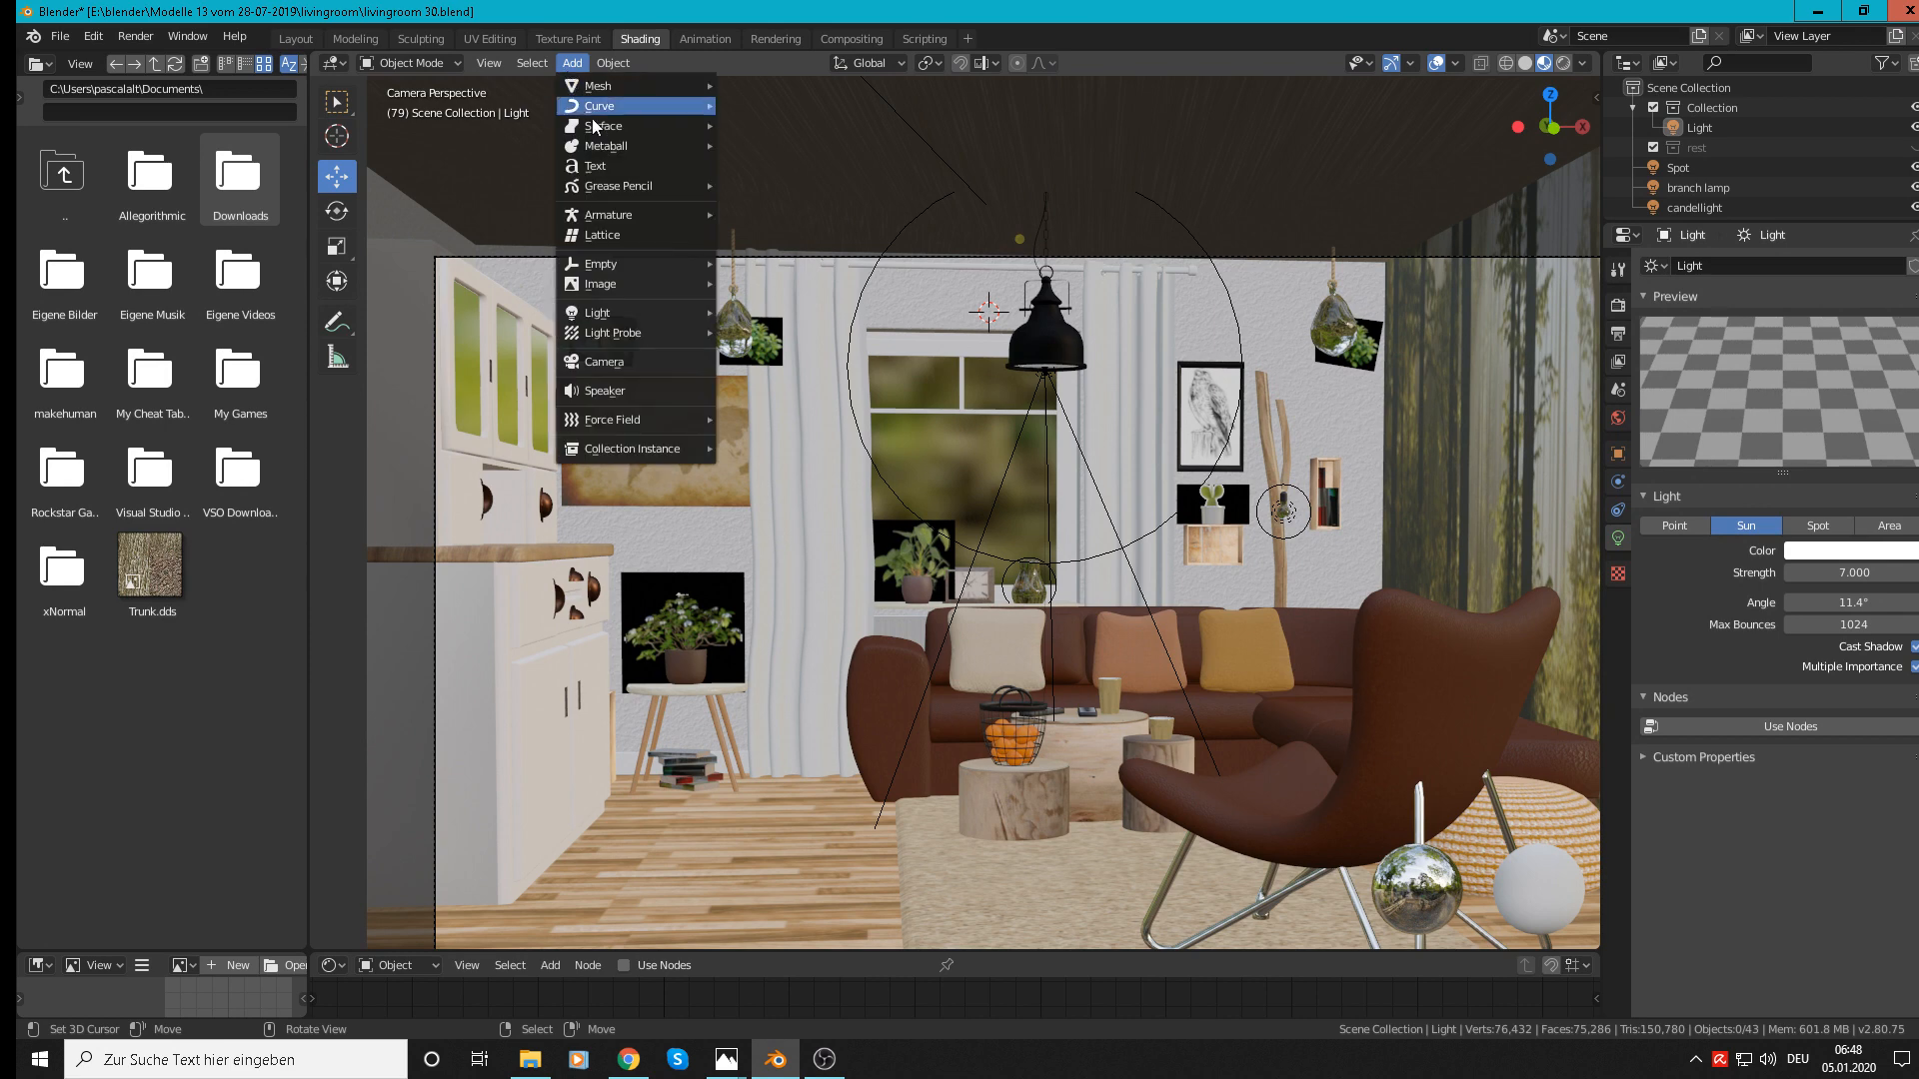
{"action": "mouse_move", "coordinate": [600, 317]}
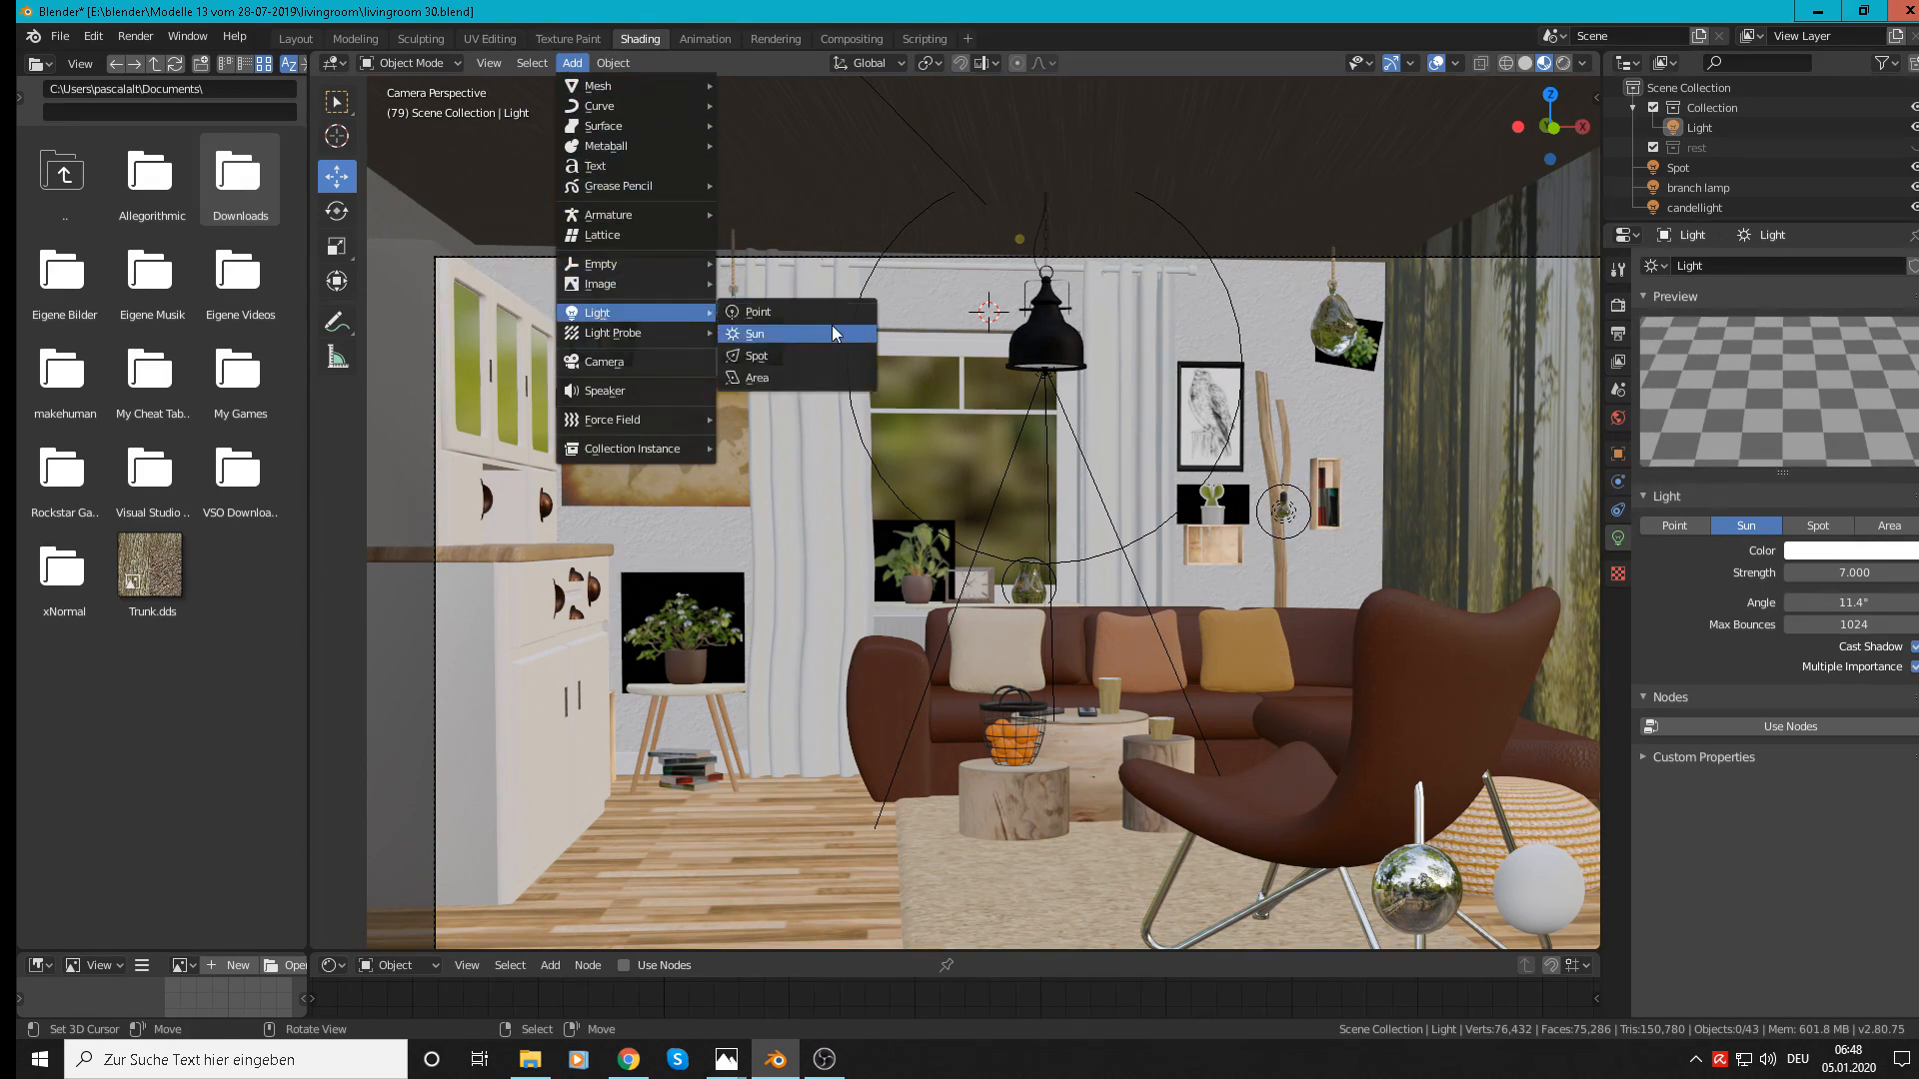
{"action": "left_click", "coordinate": [757, 312]}
Step: Move the new point light 0.382 m along X and -4.18 m along Y into the room
{"action": "left_click_drag", "start_coordinate": [1075, 315], "coordinate": [1130, 320]}
{"action": "middle_click_drag", "start_coordinate": [1133, 324], "coordinate": [900, 404]}
{"action": "scroll", "coordinate": [900, 405], "scroll_direction": "up", "scroll_amount": 2}
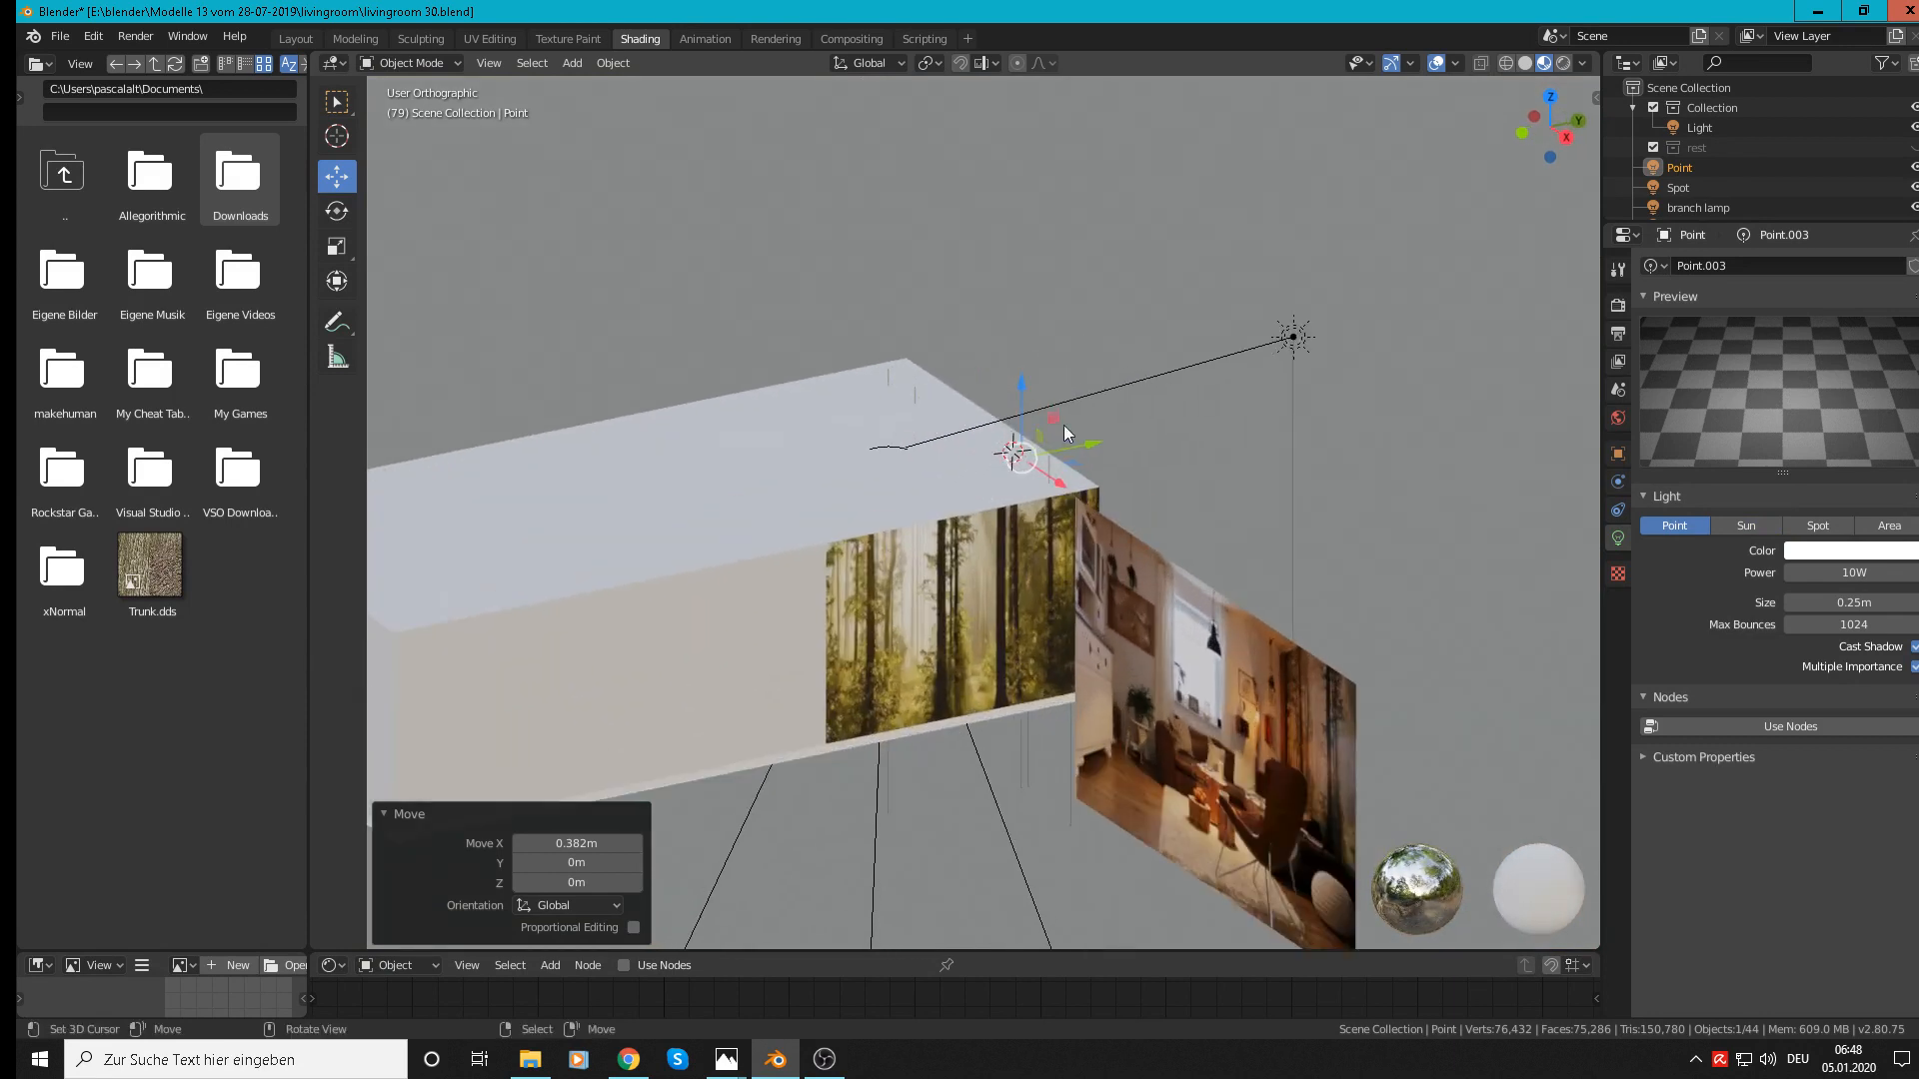
{"action": "key", "text": "g"}
{"action": "key", "text": "y"}
{"action": "left_click", "coordinate": [912, 465]}
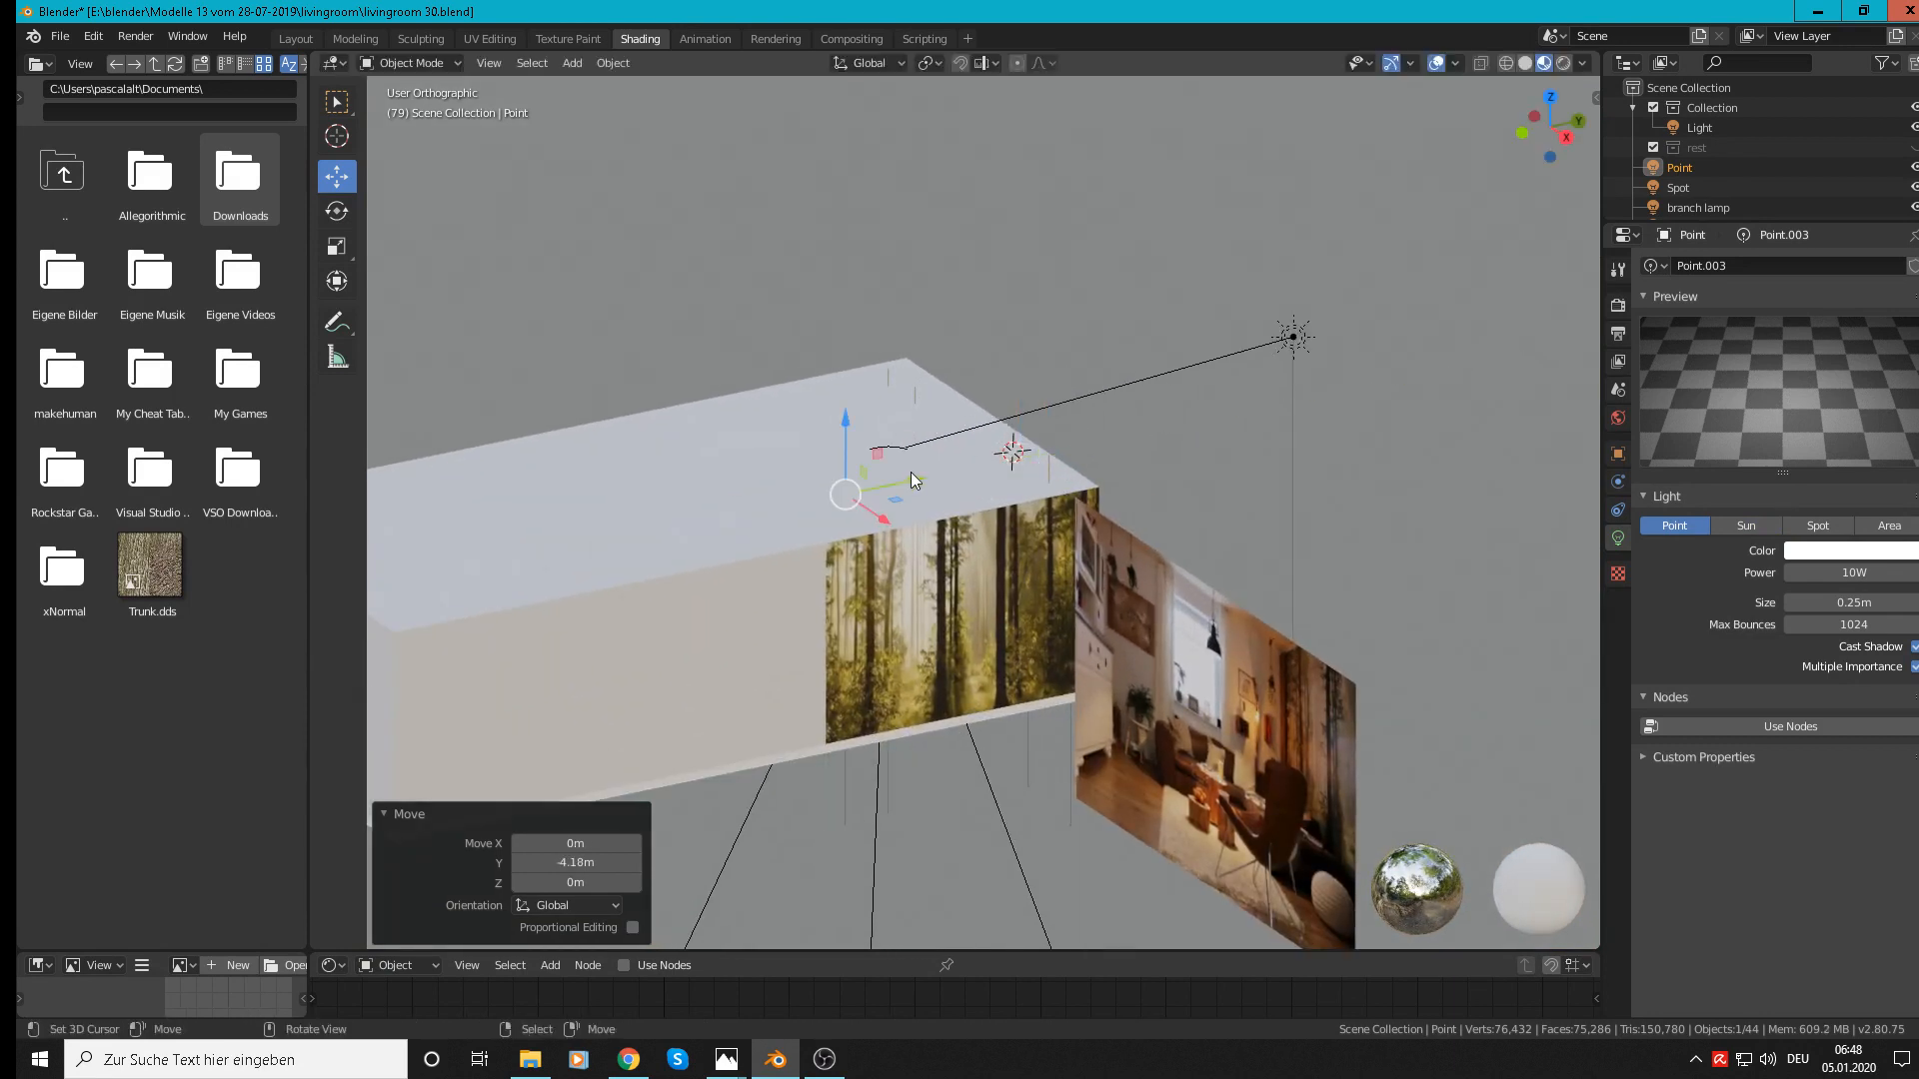
{"action": "middle_click_drag", "start_coordinate": [910, 471], "coordinate": [856, 481]}
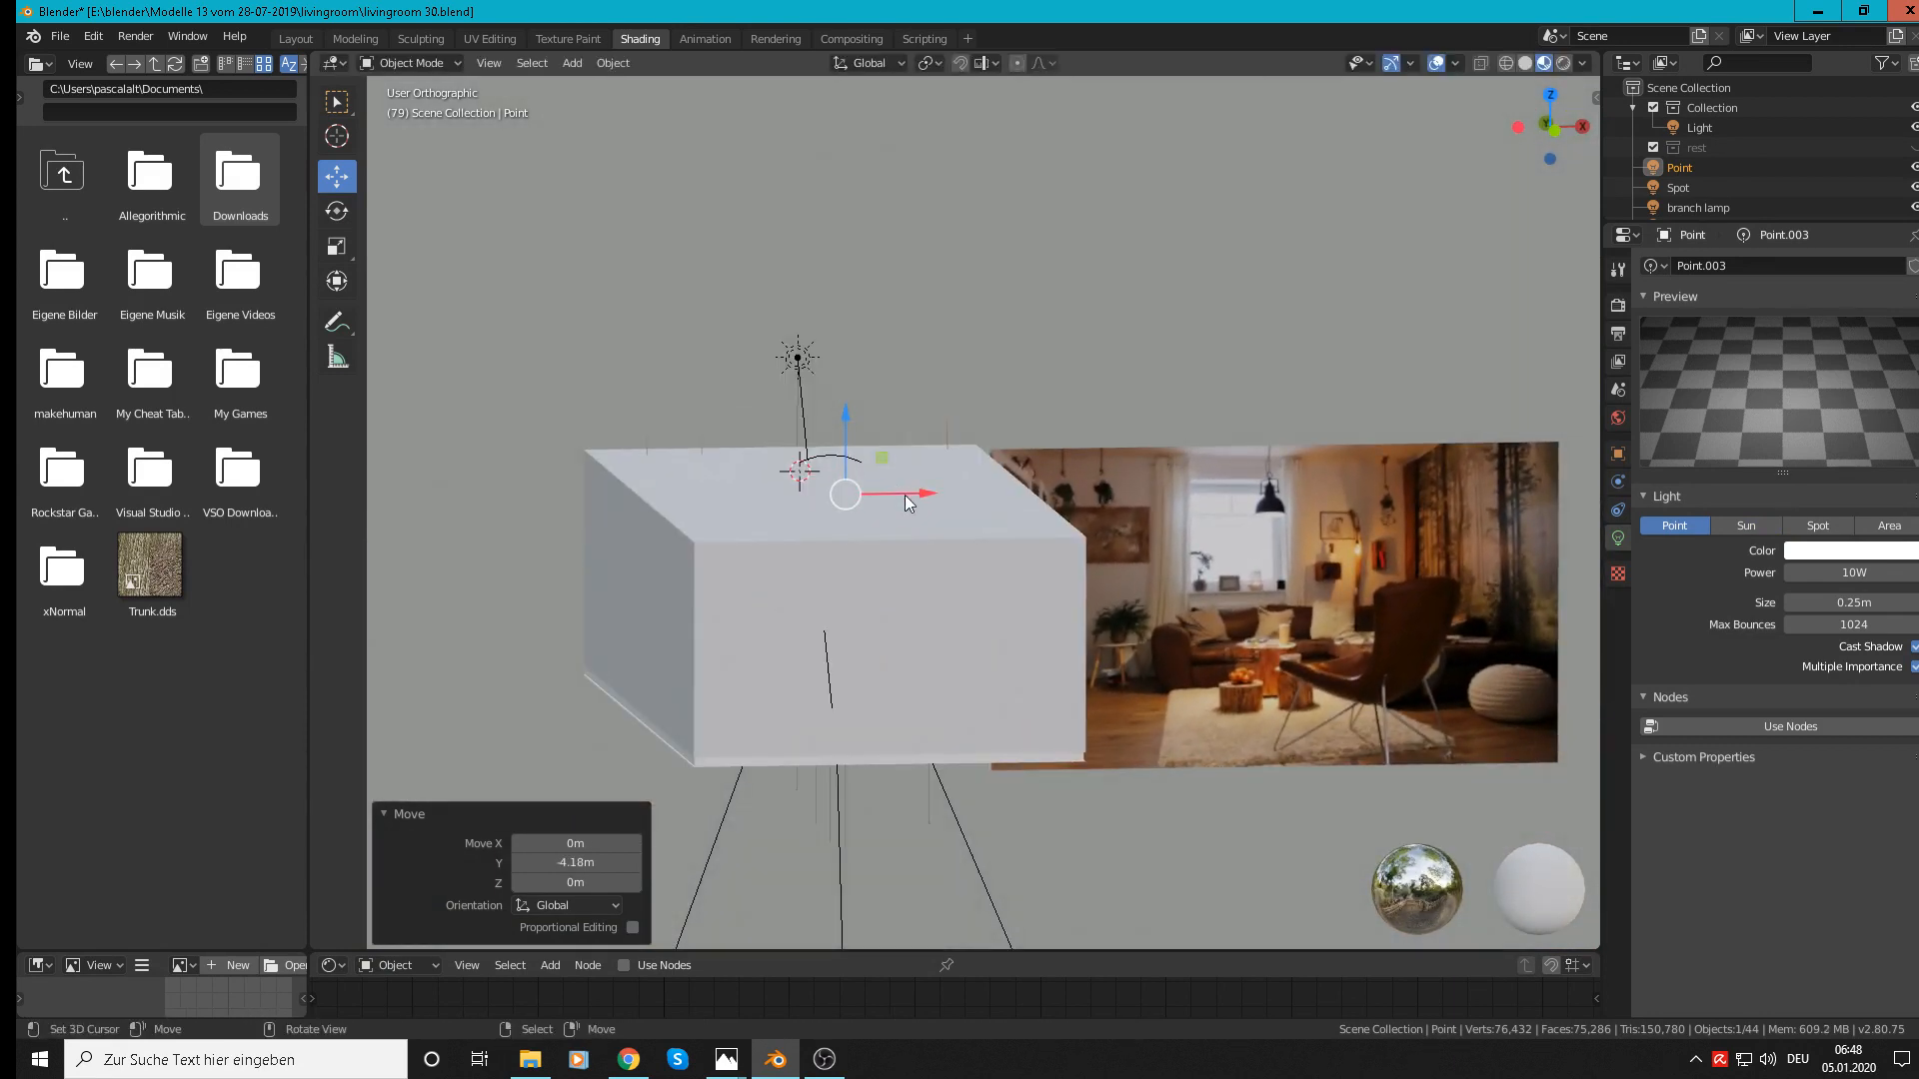
Step: Position the point light beside the ceiling lamp in the camera view, lowering it and shifting it -0.539 m along X
{"action": "key", "text": "KP_0"}
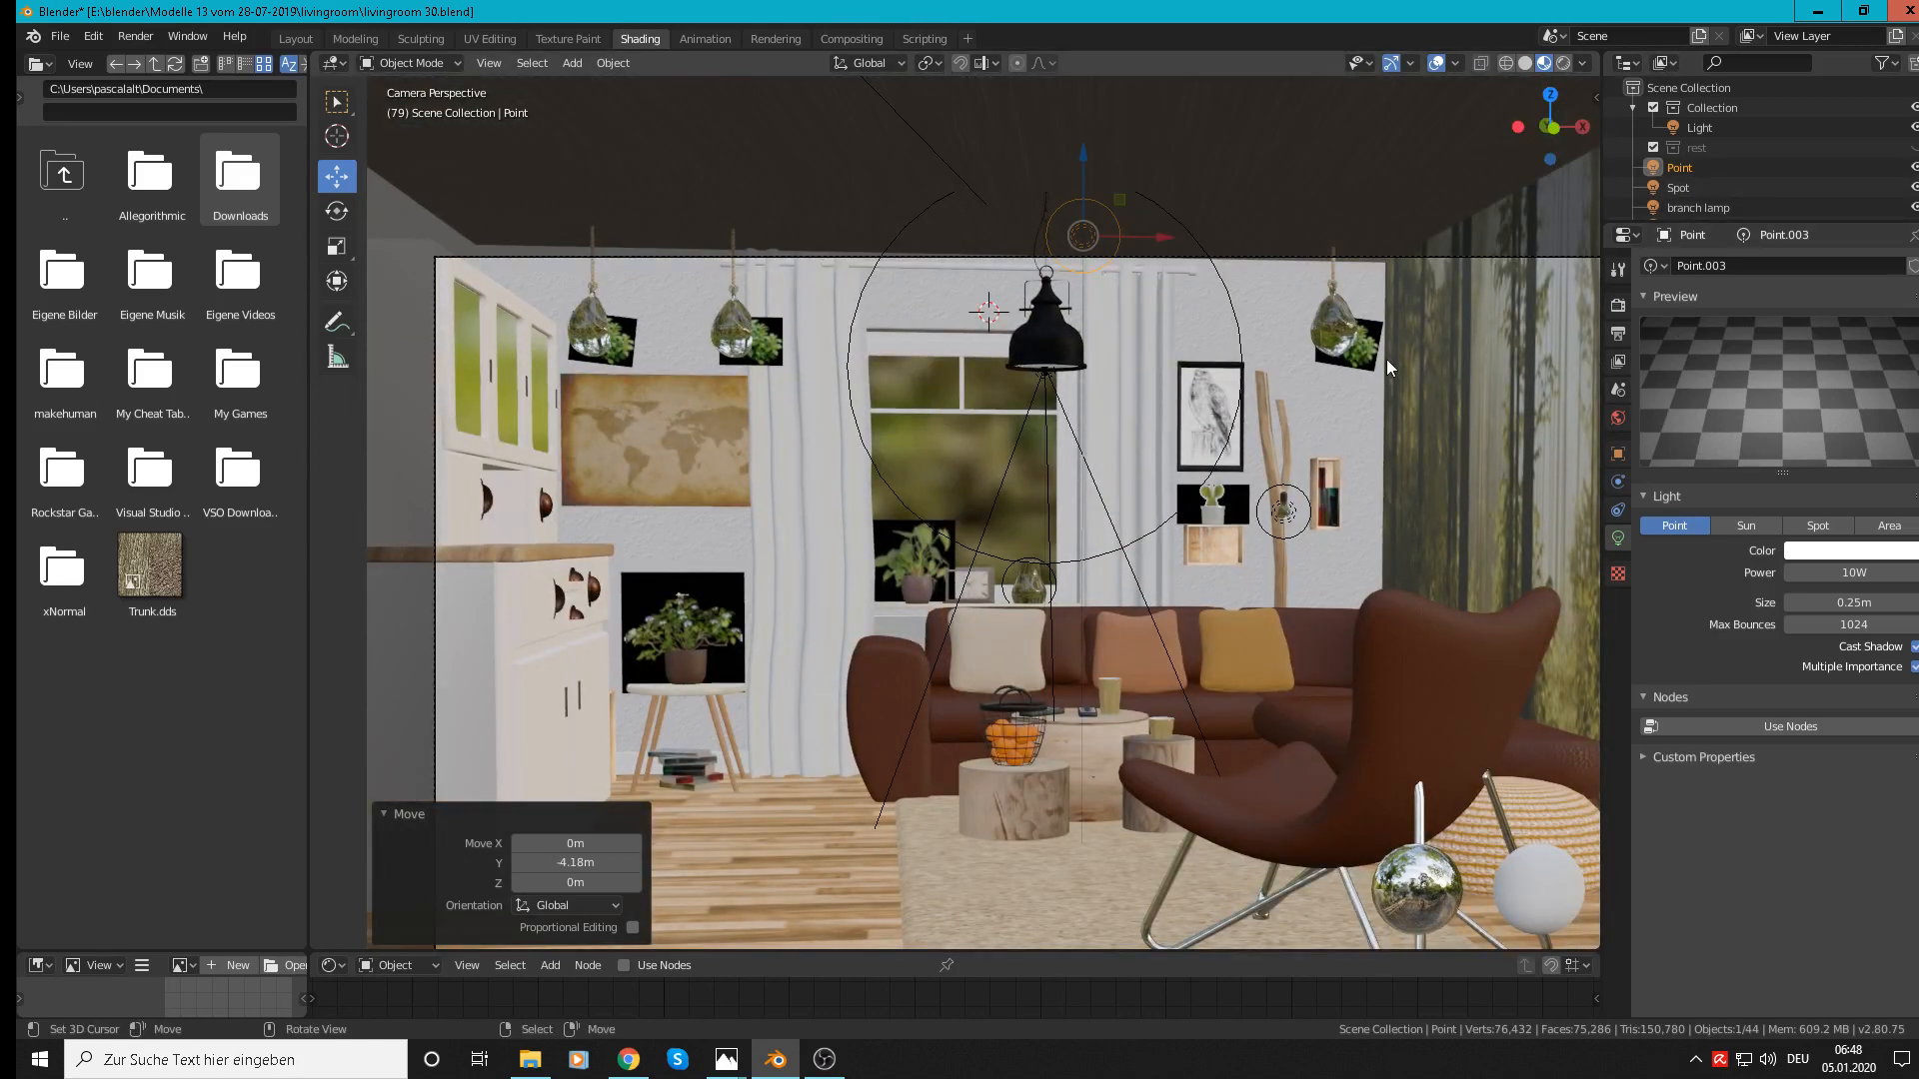
{"action": "left_click_drag", "start_coordinate": [1162, 239], "coordinate": [1115, 239]}
{"action": "left_click_drag", "start_coordinate": [1042, 188], "coordinate": [1043, 254]}
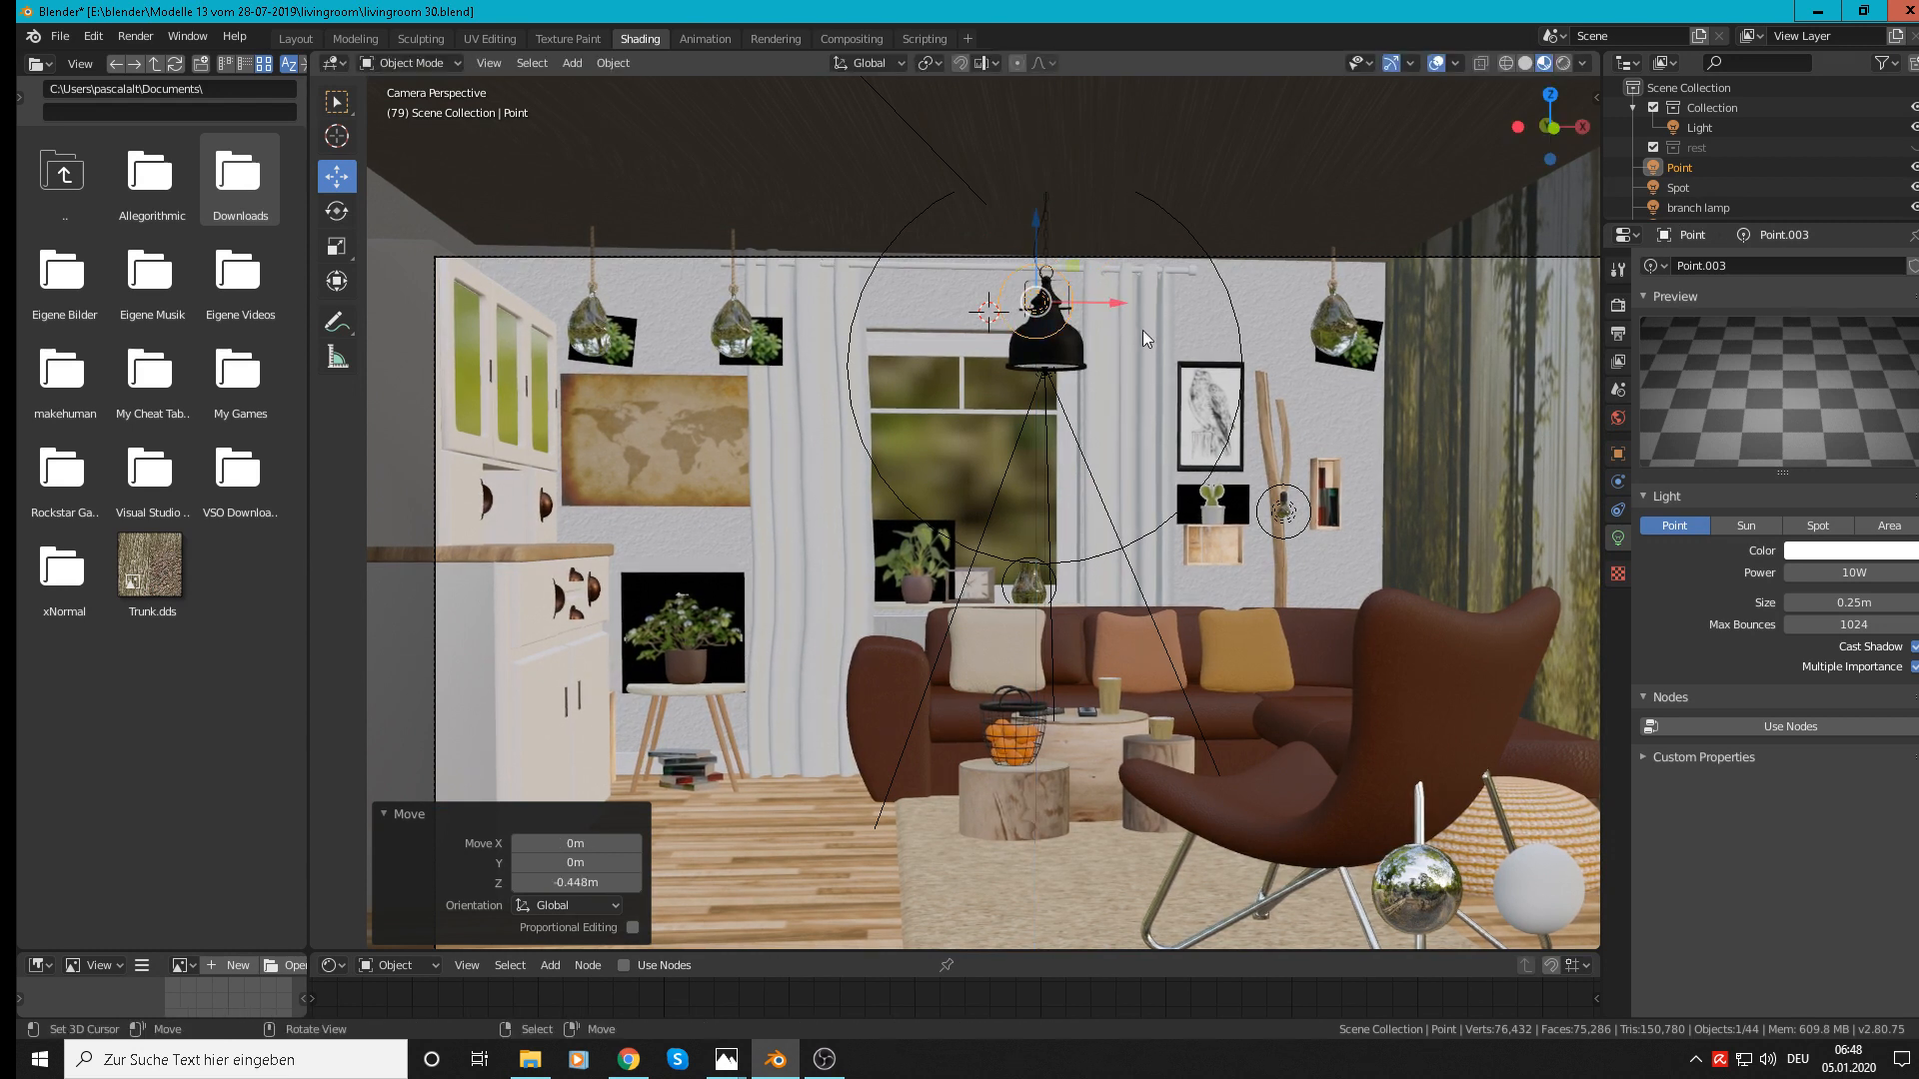
{"action": "left_click_drag", "start_coordinate": [1036, 301], "coordinate": [1037, 360]}
{"action": "mouse_move", "coordinate": [1085, 376]}
{"action": "middle_mouse_down"}
{"action": "mouse_move", "coordinate": [1151, 383]}
{"action": "mouse_move", "coordinate": [1066, 387]}
{"action": "middle_mouse_up"}
{"action": "key", "text": "KP_0"}
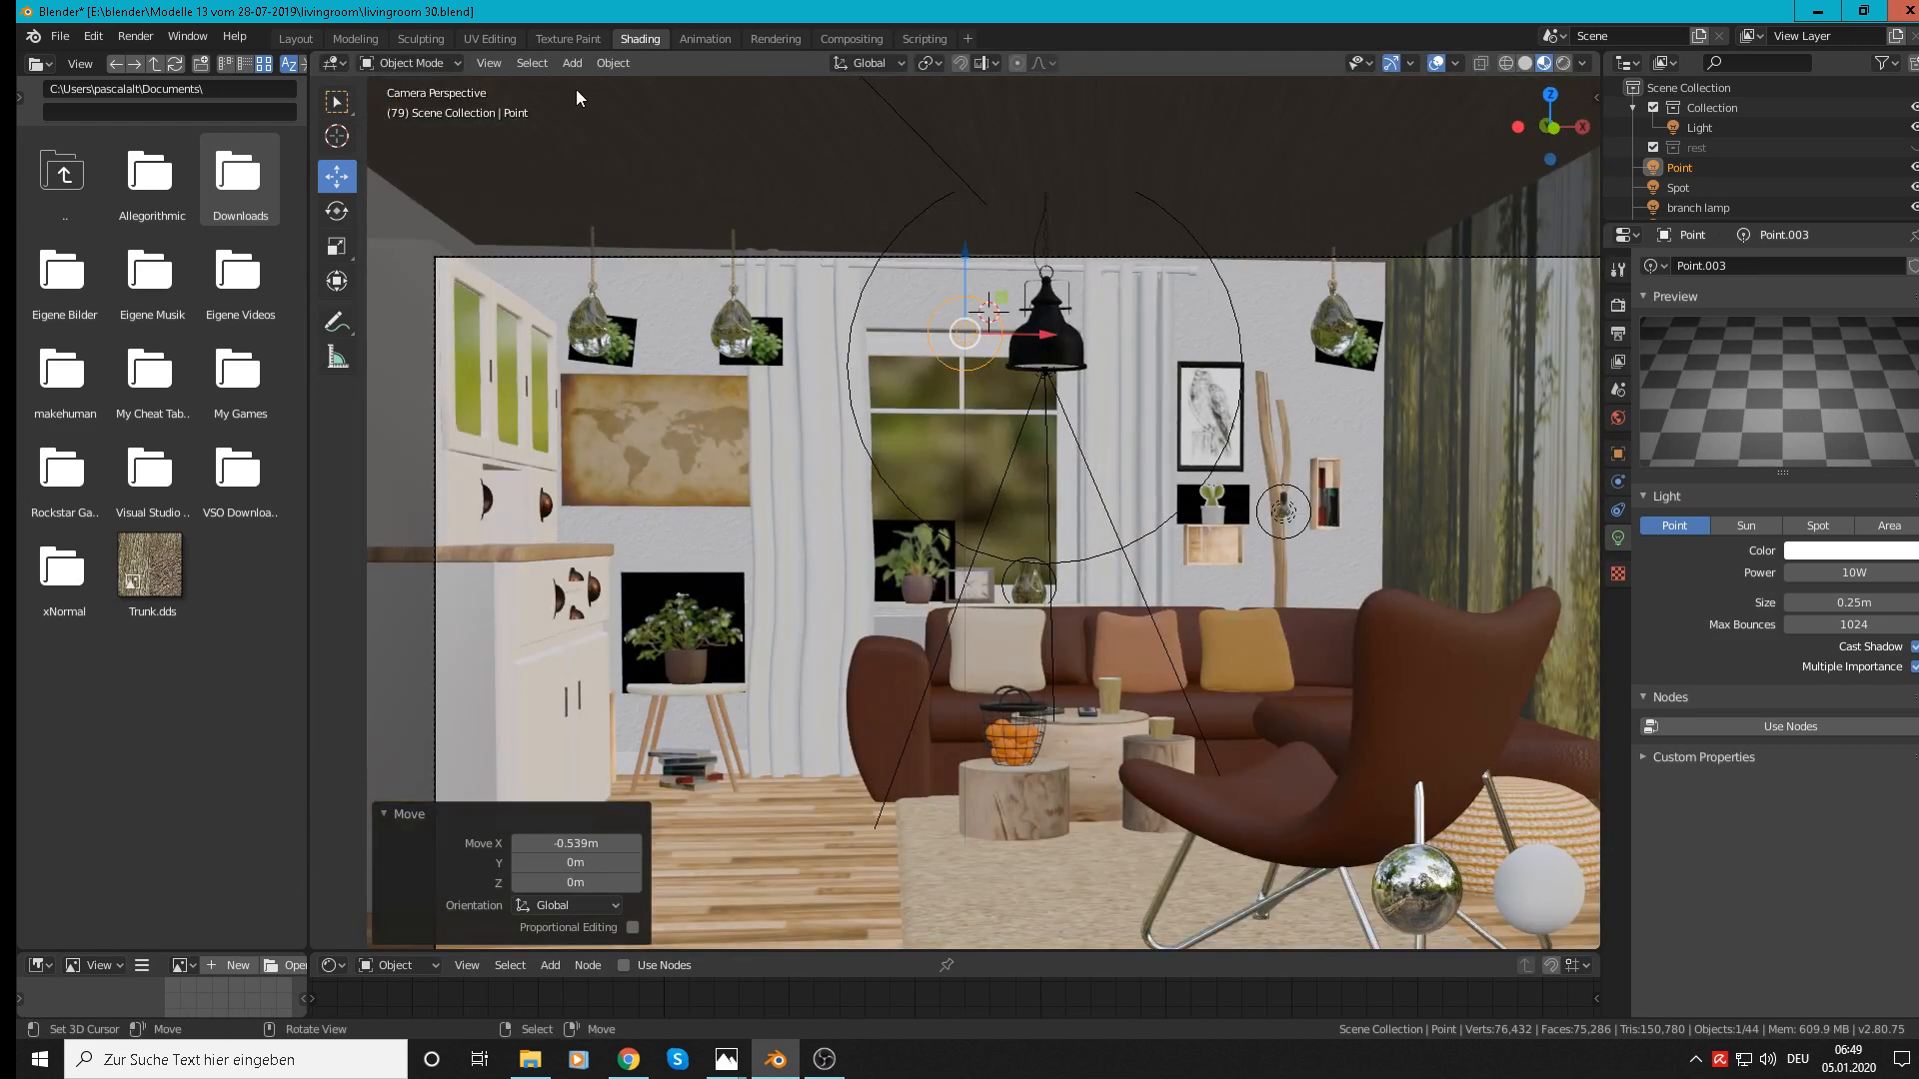
Step: Set the new point light's power to 1000 W and preview it in rendered shading
{"action": "left_click", "coordinate": [1563, 62]}
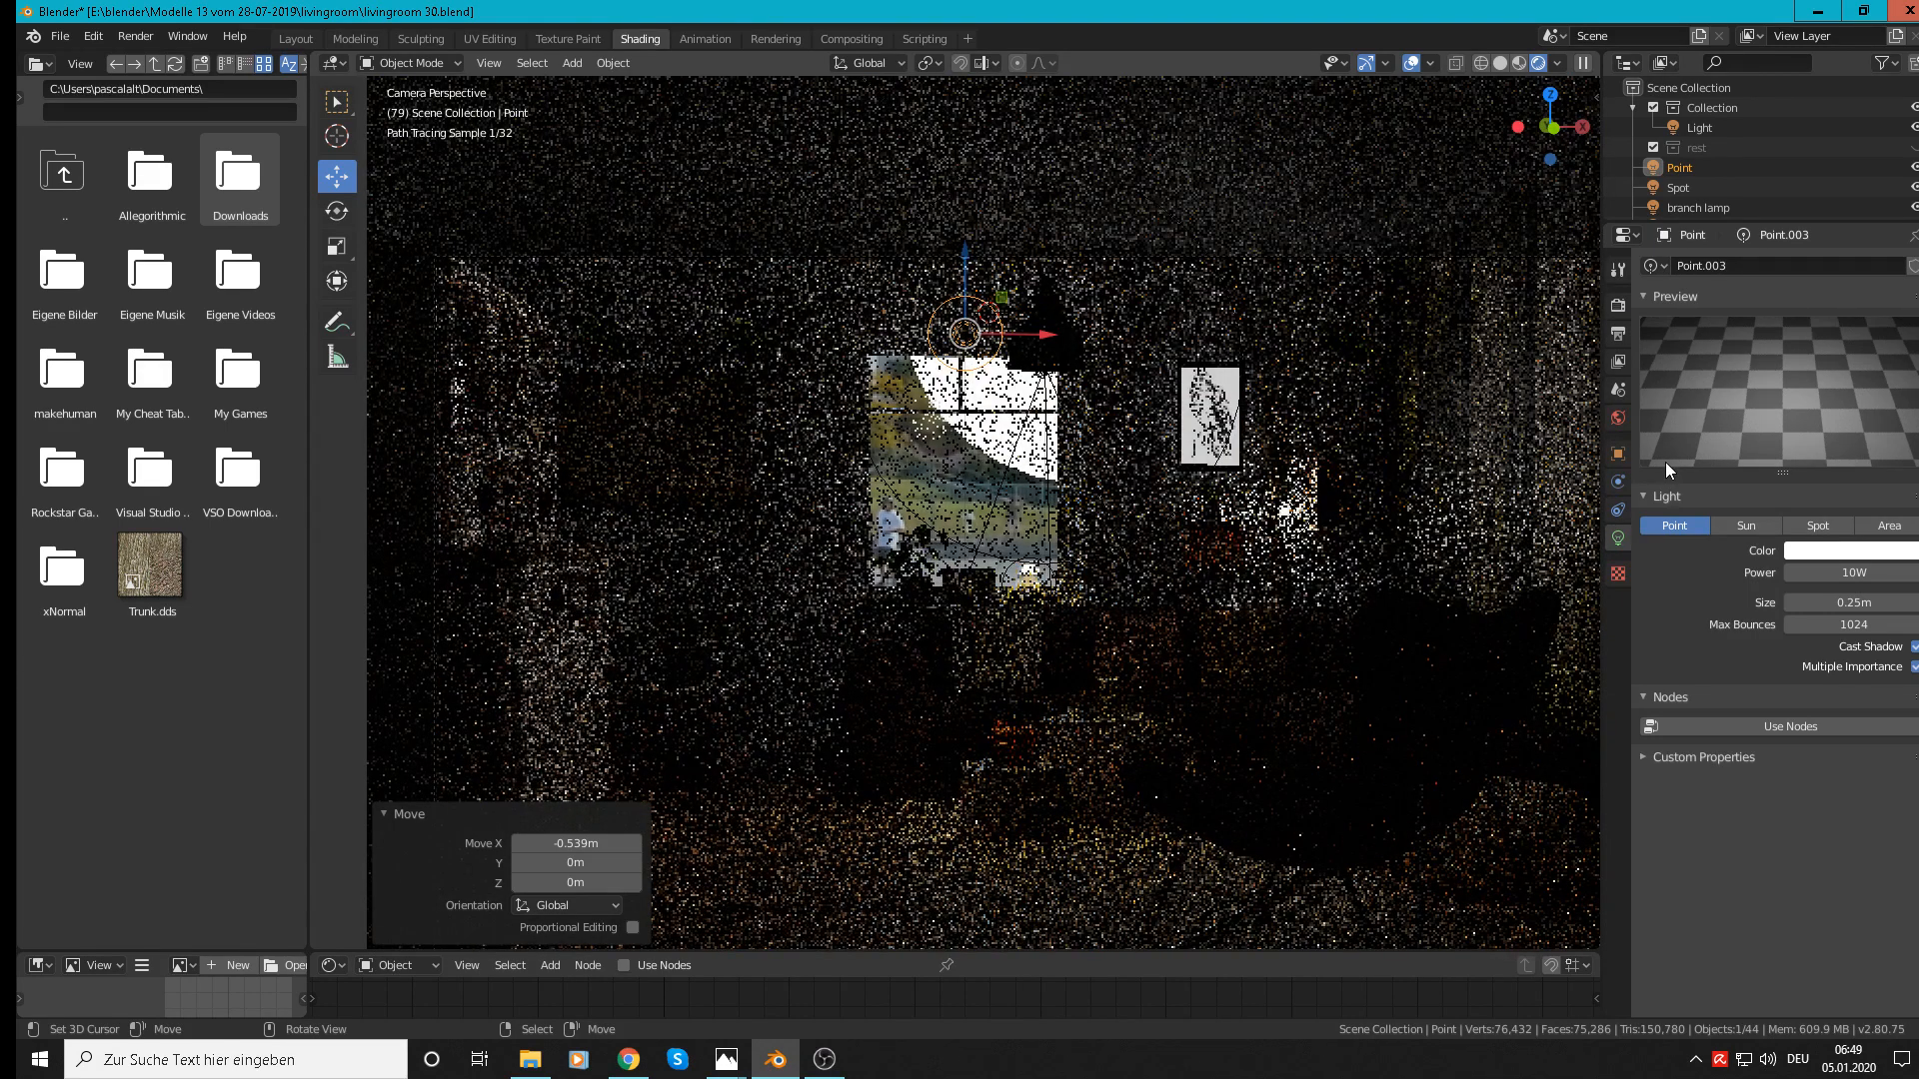
{"action": "left_click", "coordinate": [1847, 572]}
{"action": "type", "text": "1"}
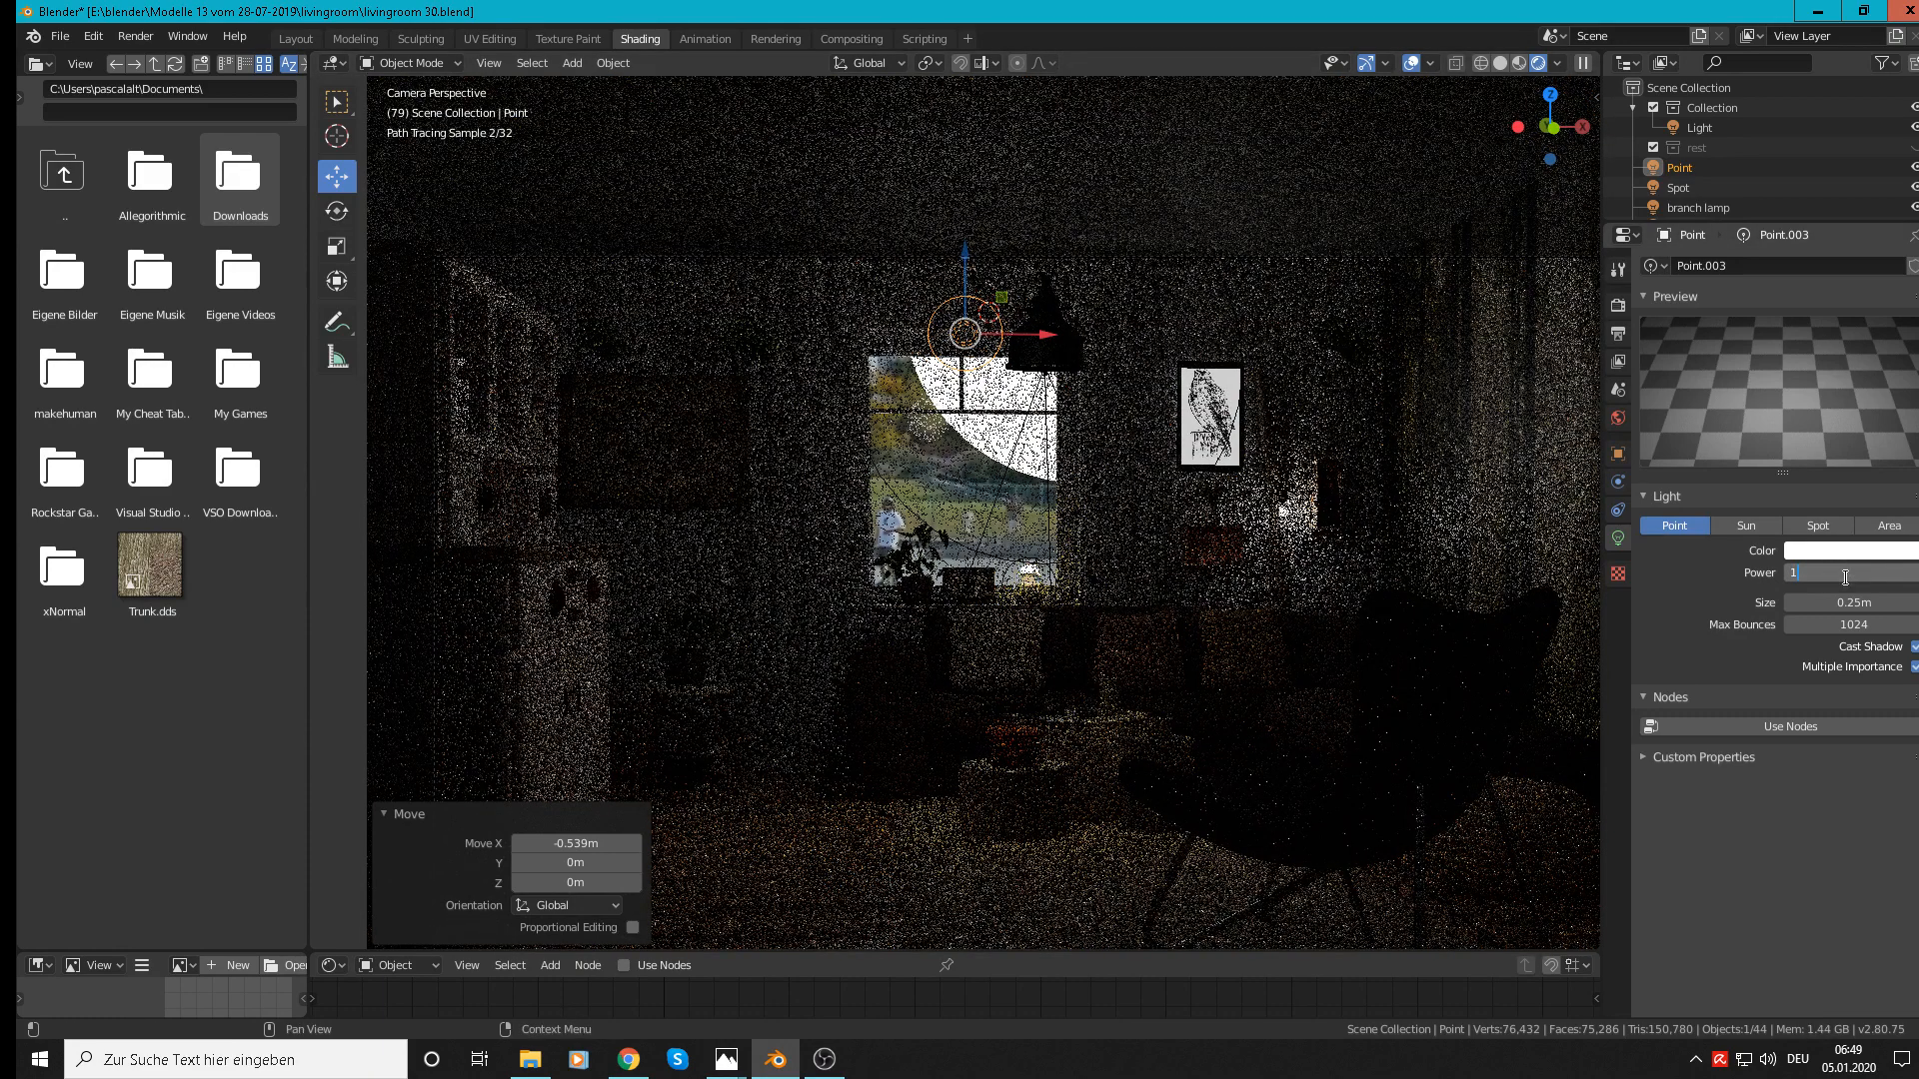
{"action": "type", "text": "000"}
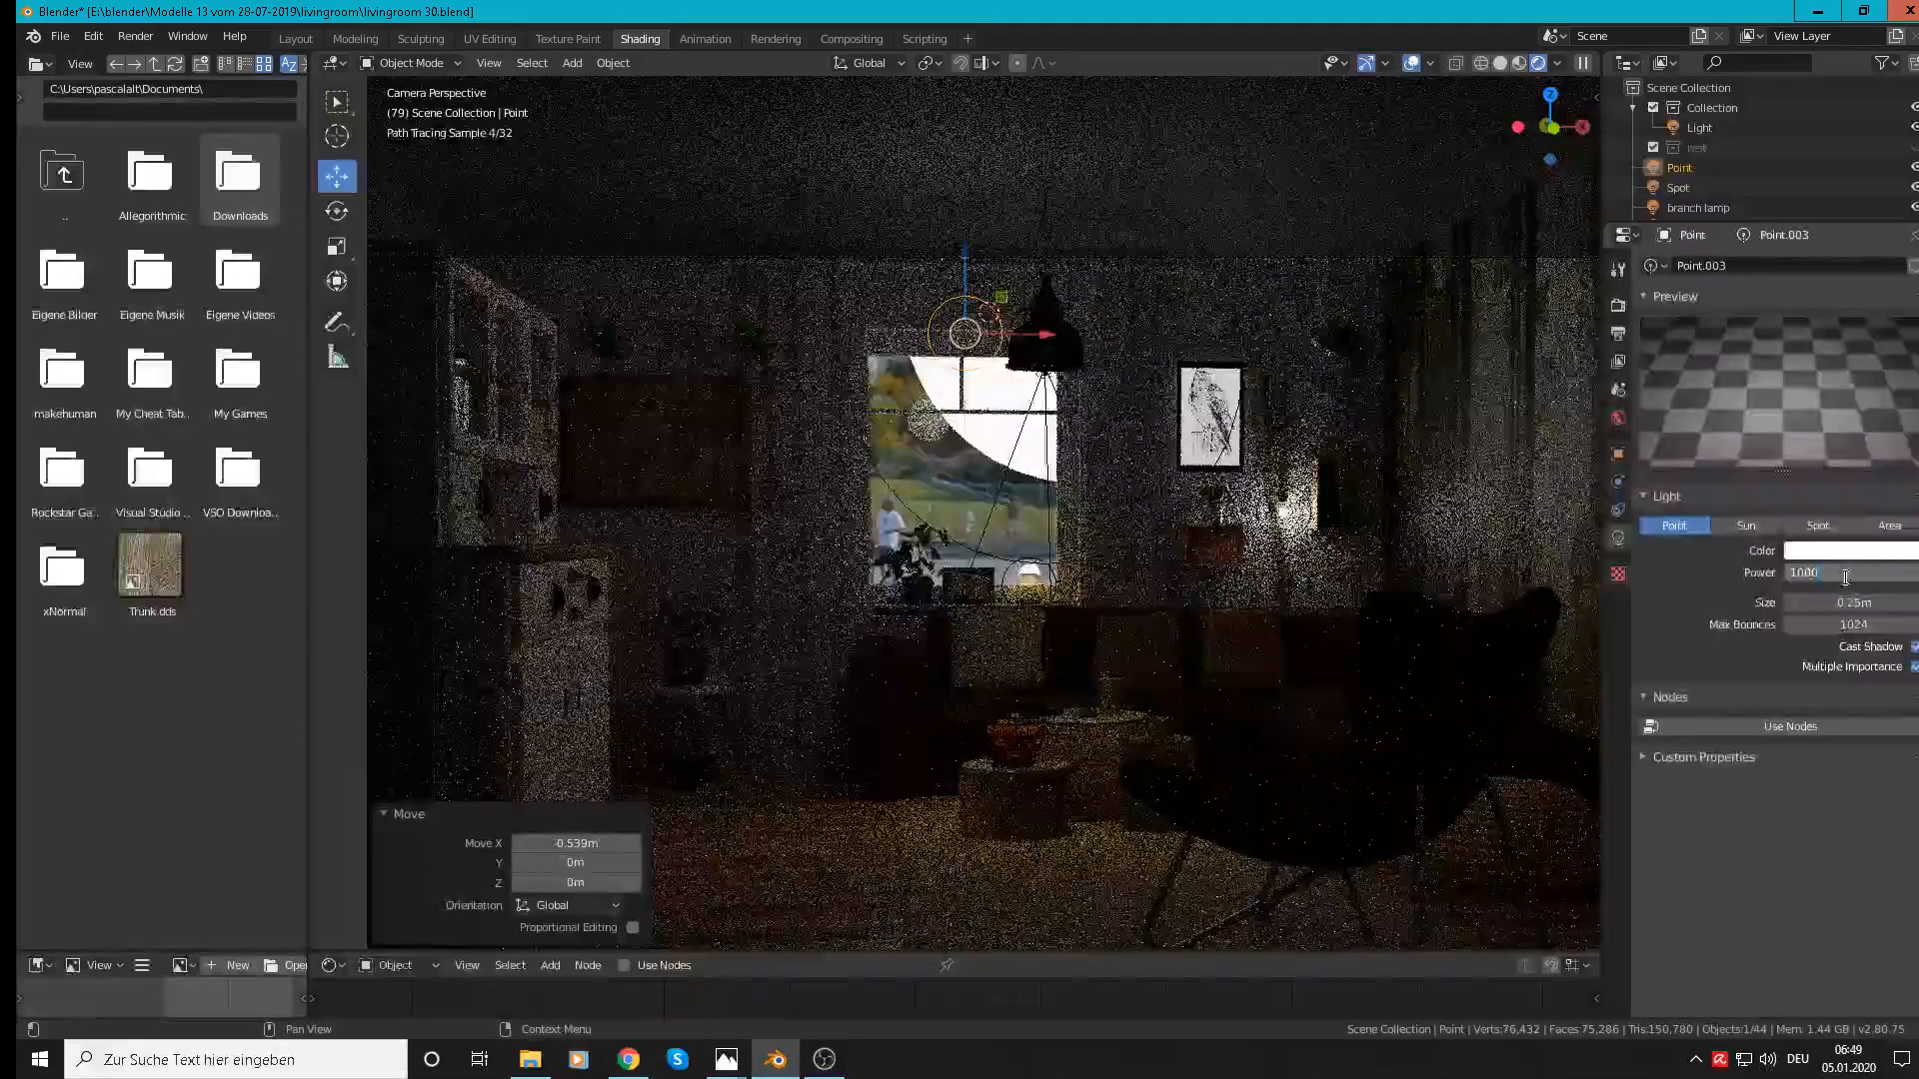
{"action": "key", "text": "Return"}
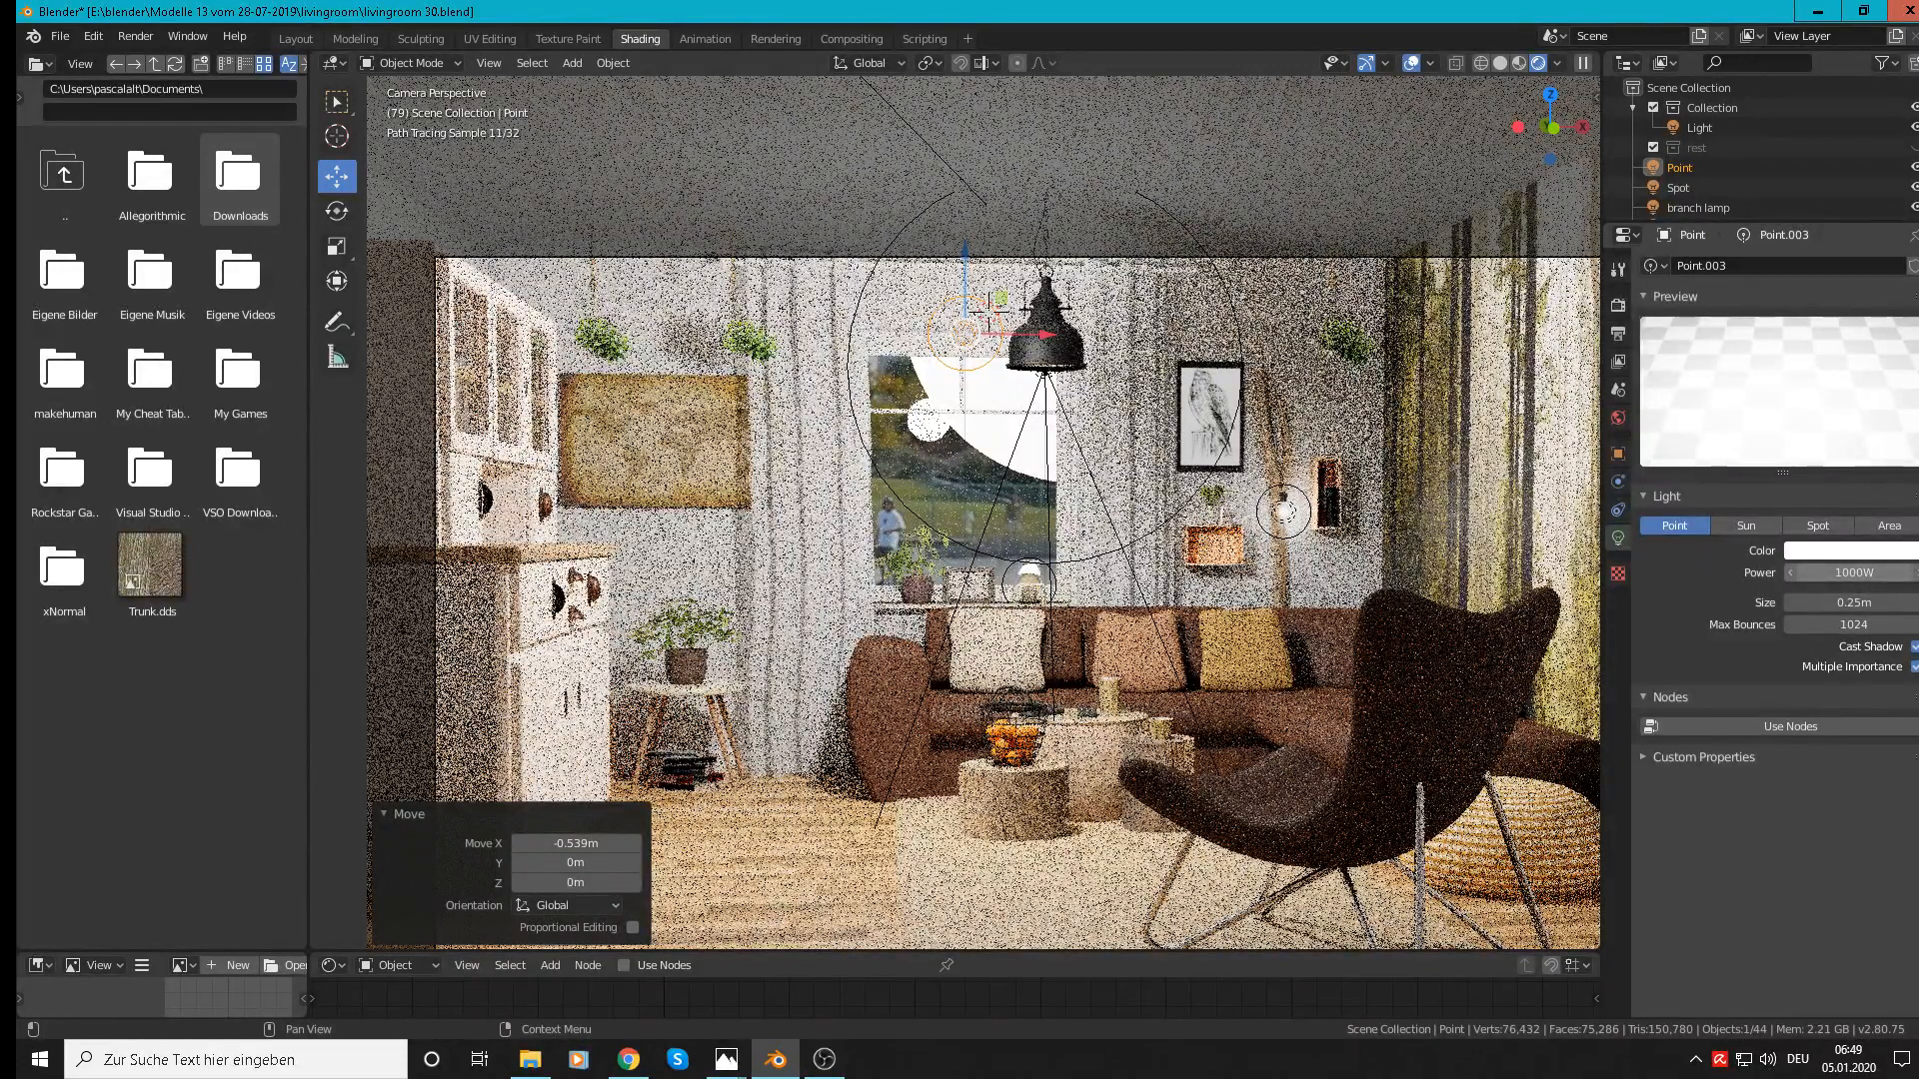
Step: Reduce the point light's power to 500 W
{"action": "left_click", "coordinate": [1869, 572]}
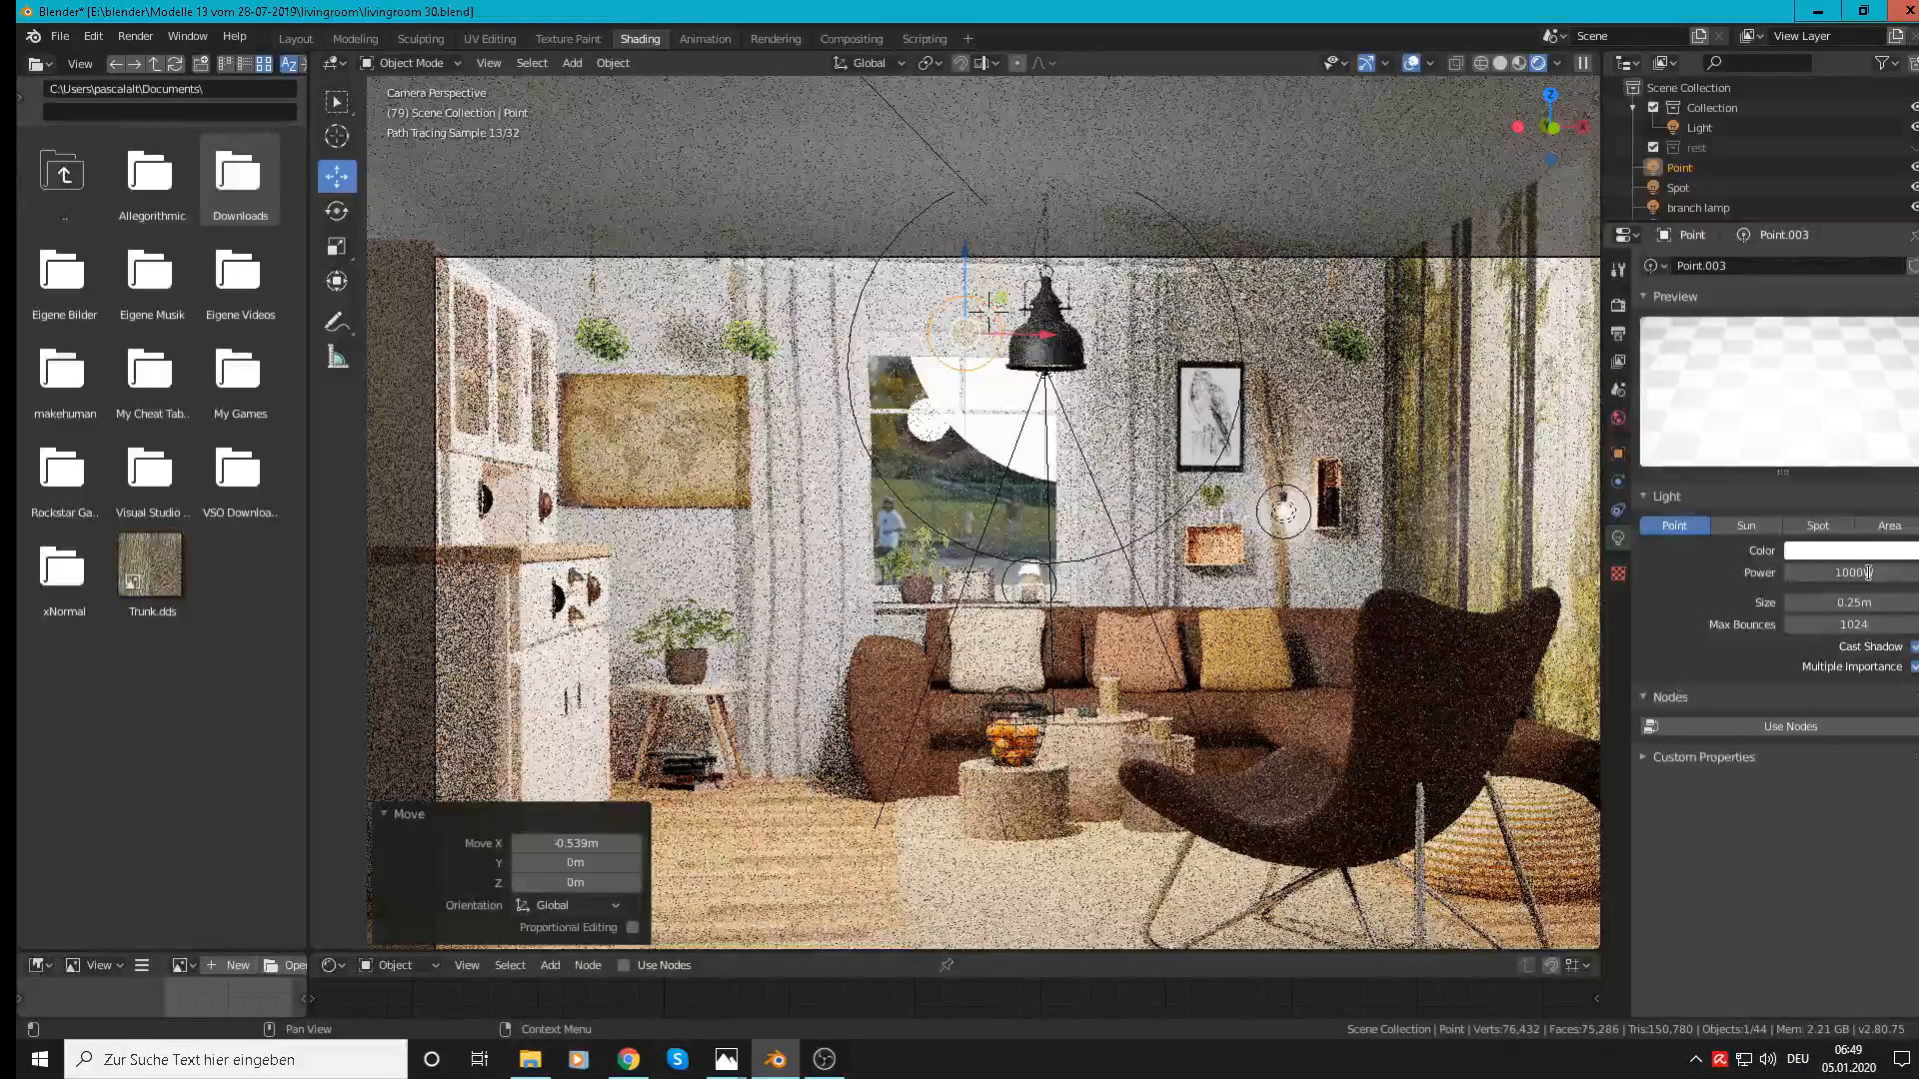
{"action": "left_click", "coordinate": [1869, 573]}
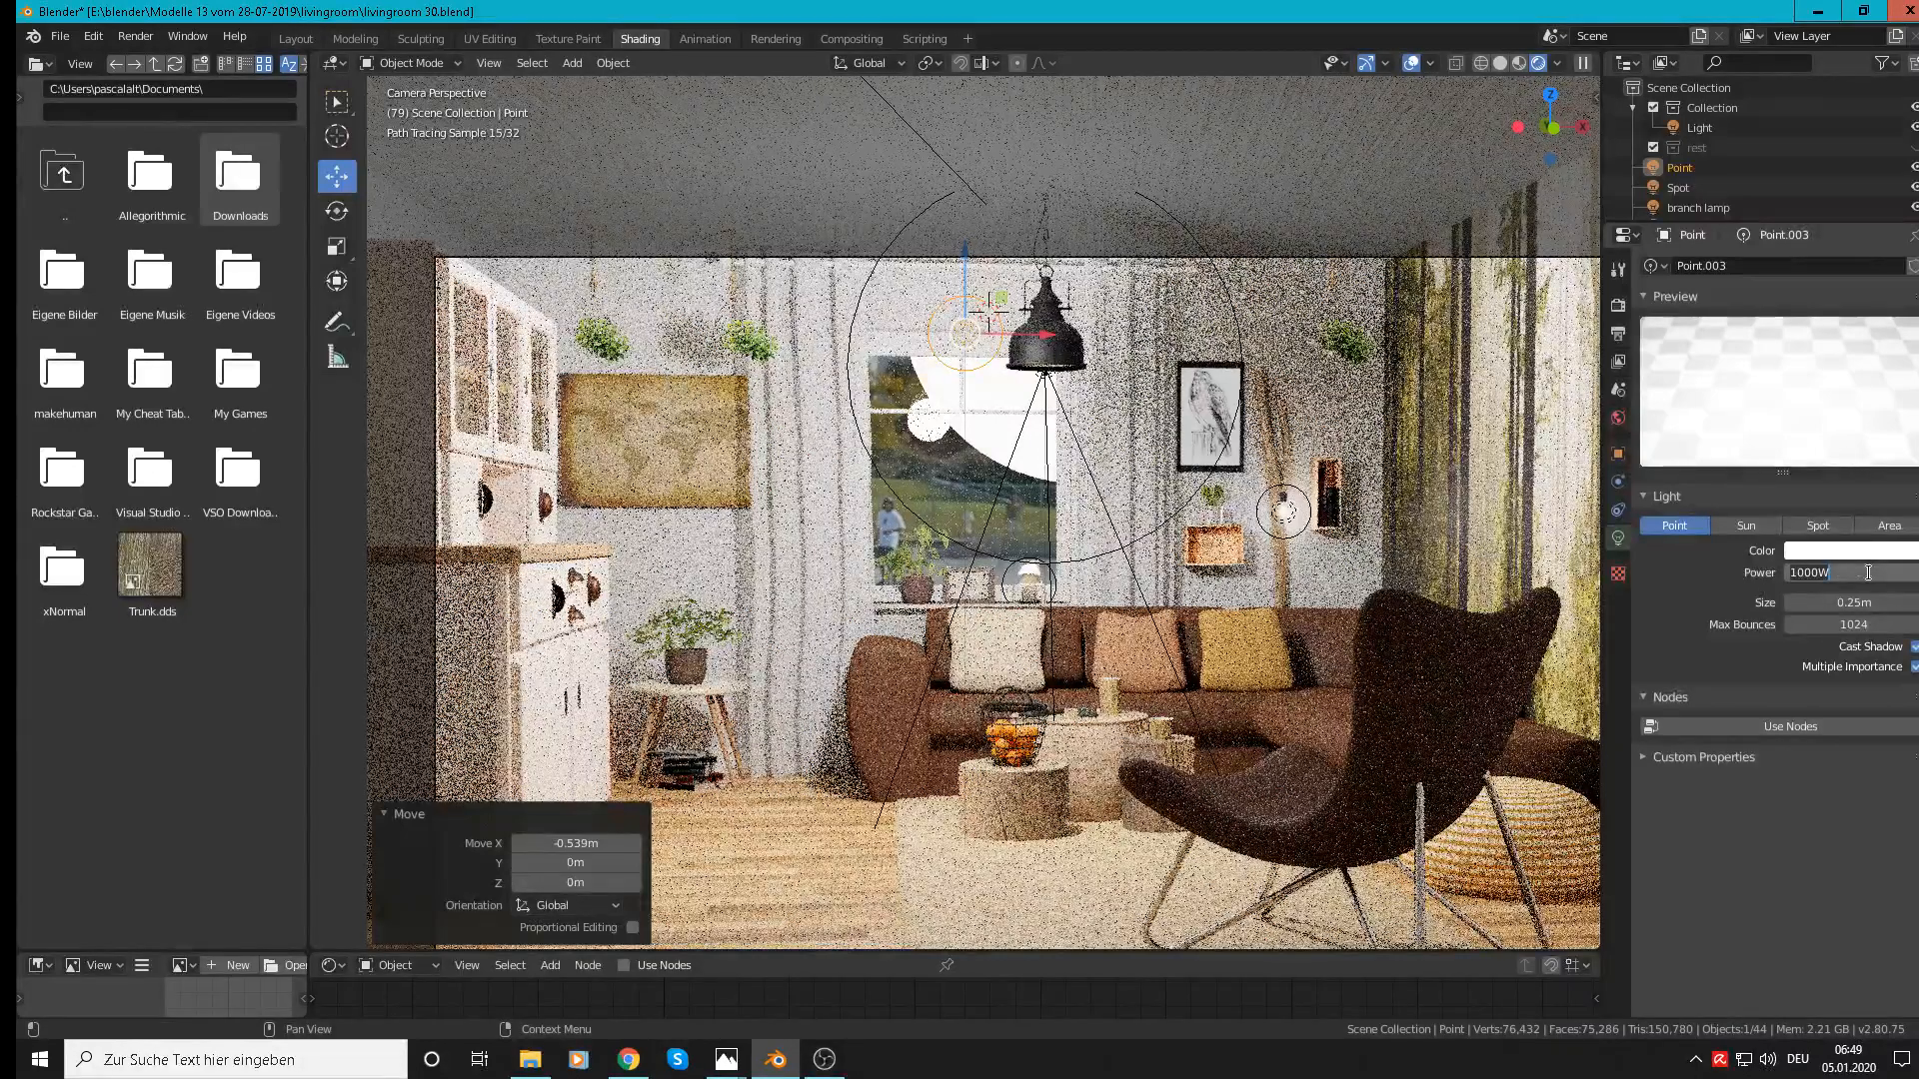
{"action": "type", "text": "500"}
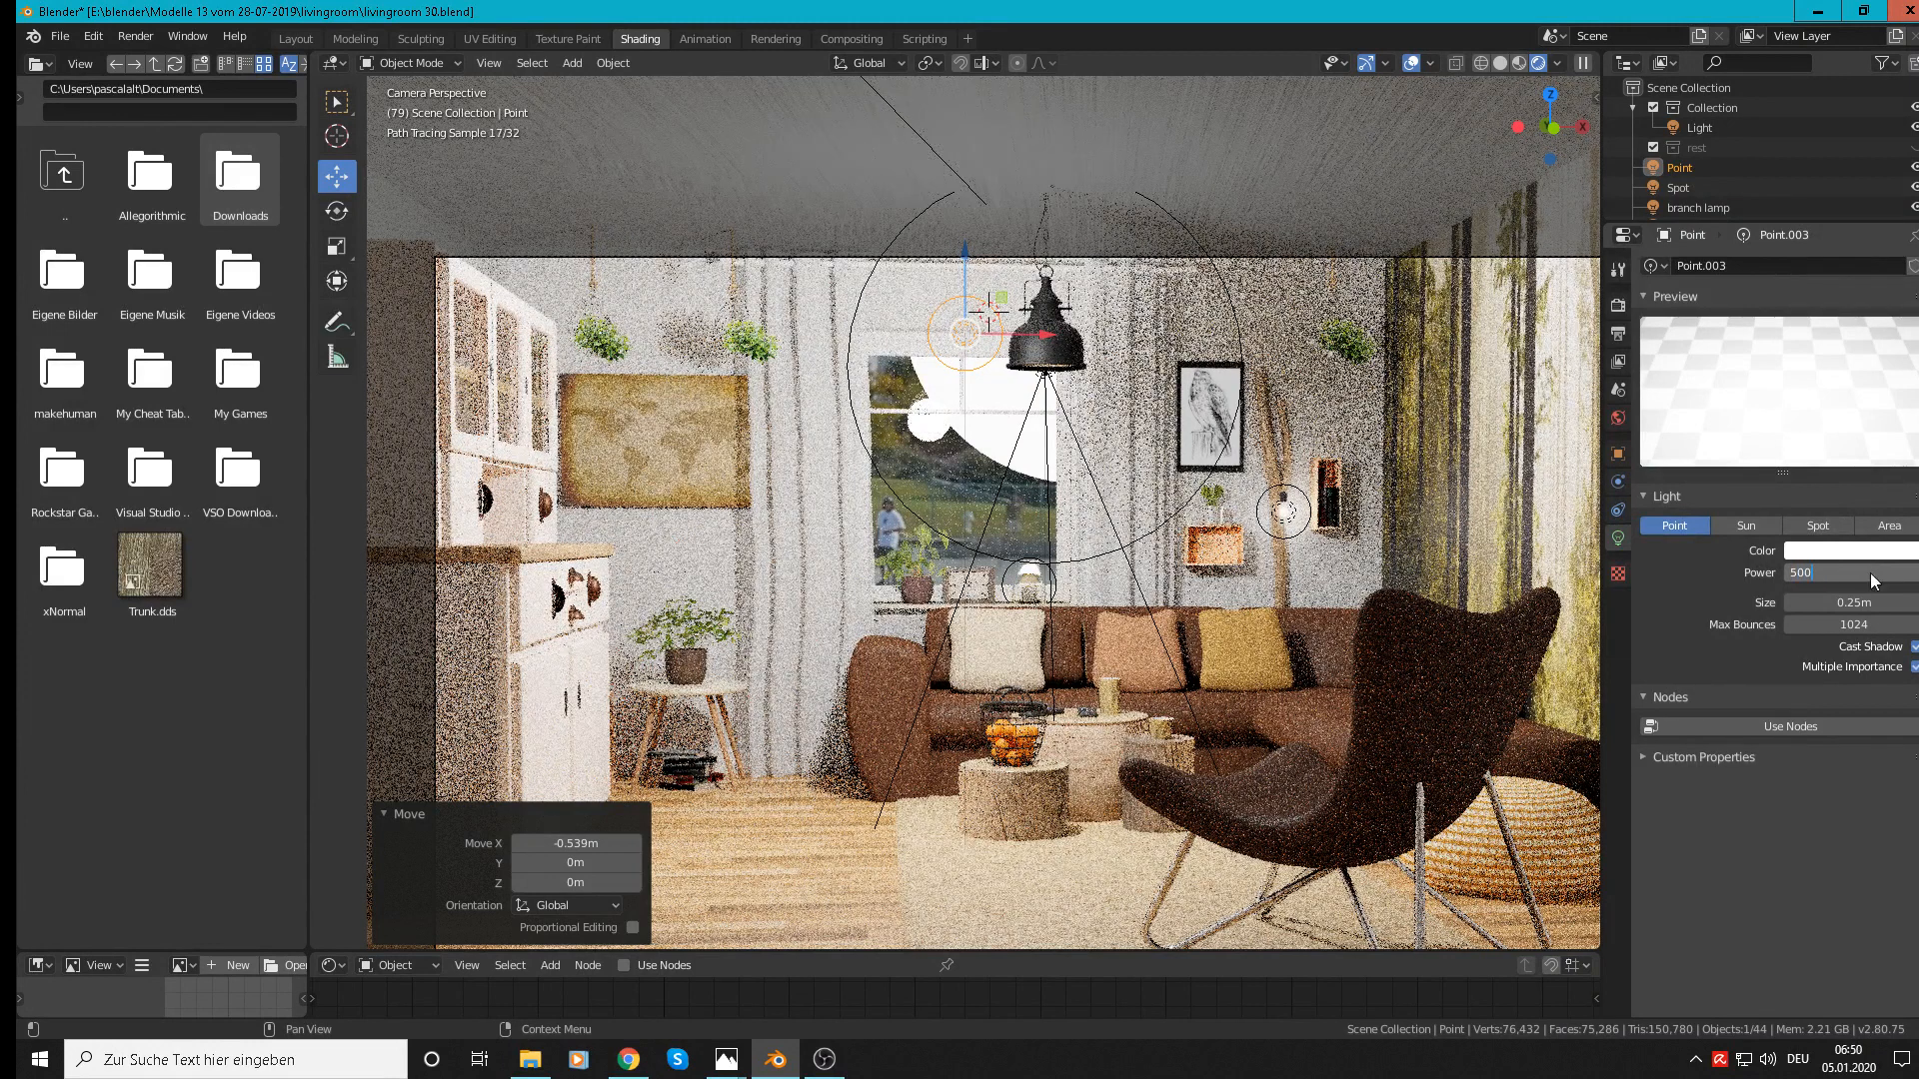
{"action": "key", "text": "Return"}
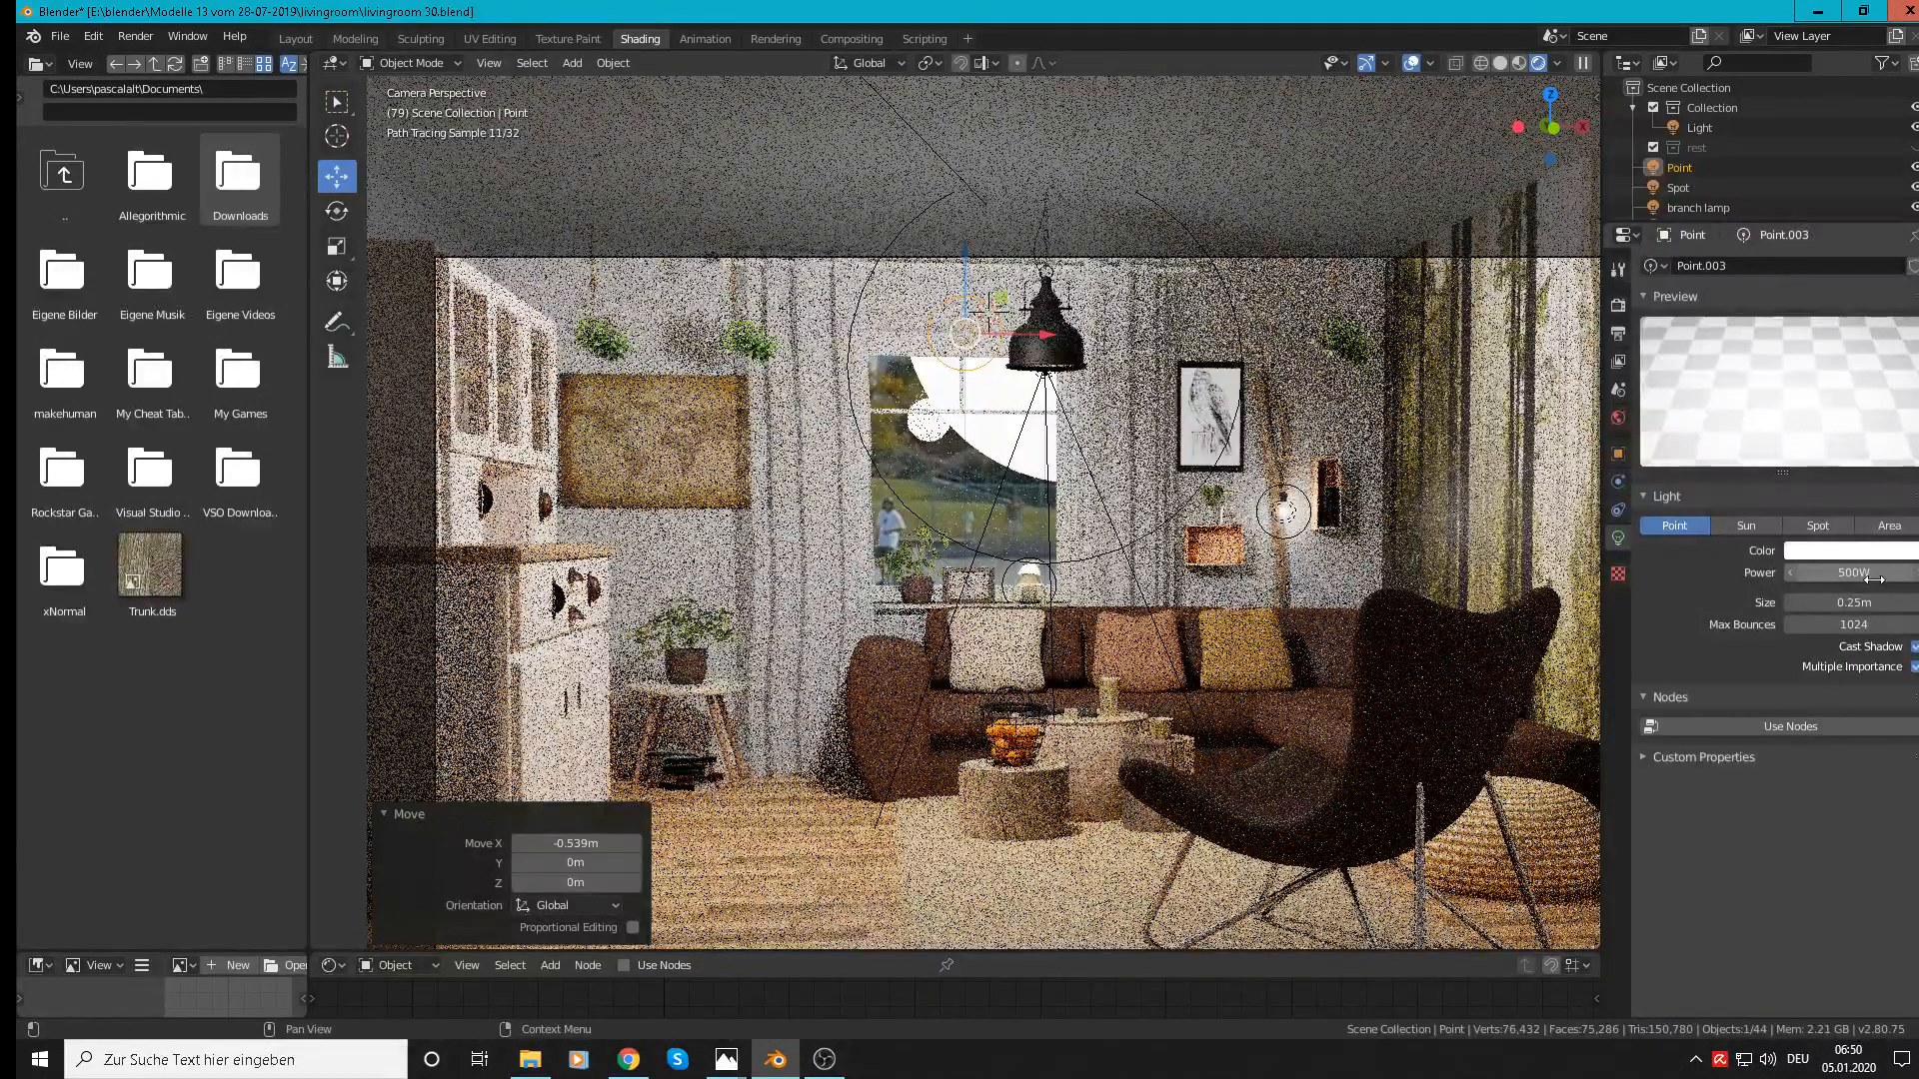
Step: Set the point light's power to 300 W
{"action": "left_click", "coordinate": [1872, 577]}
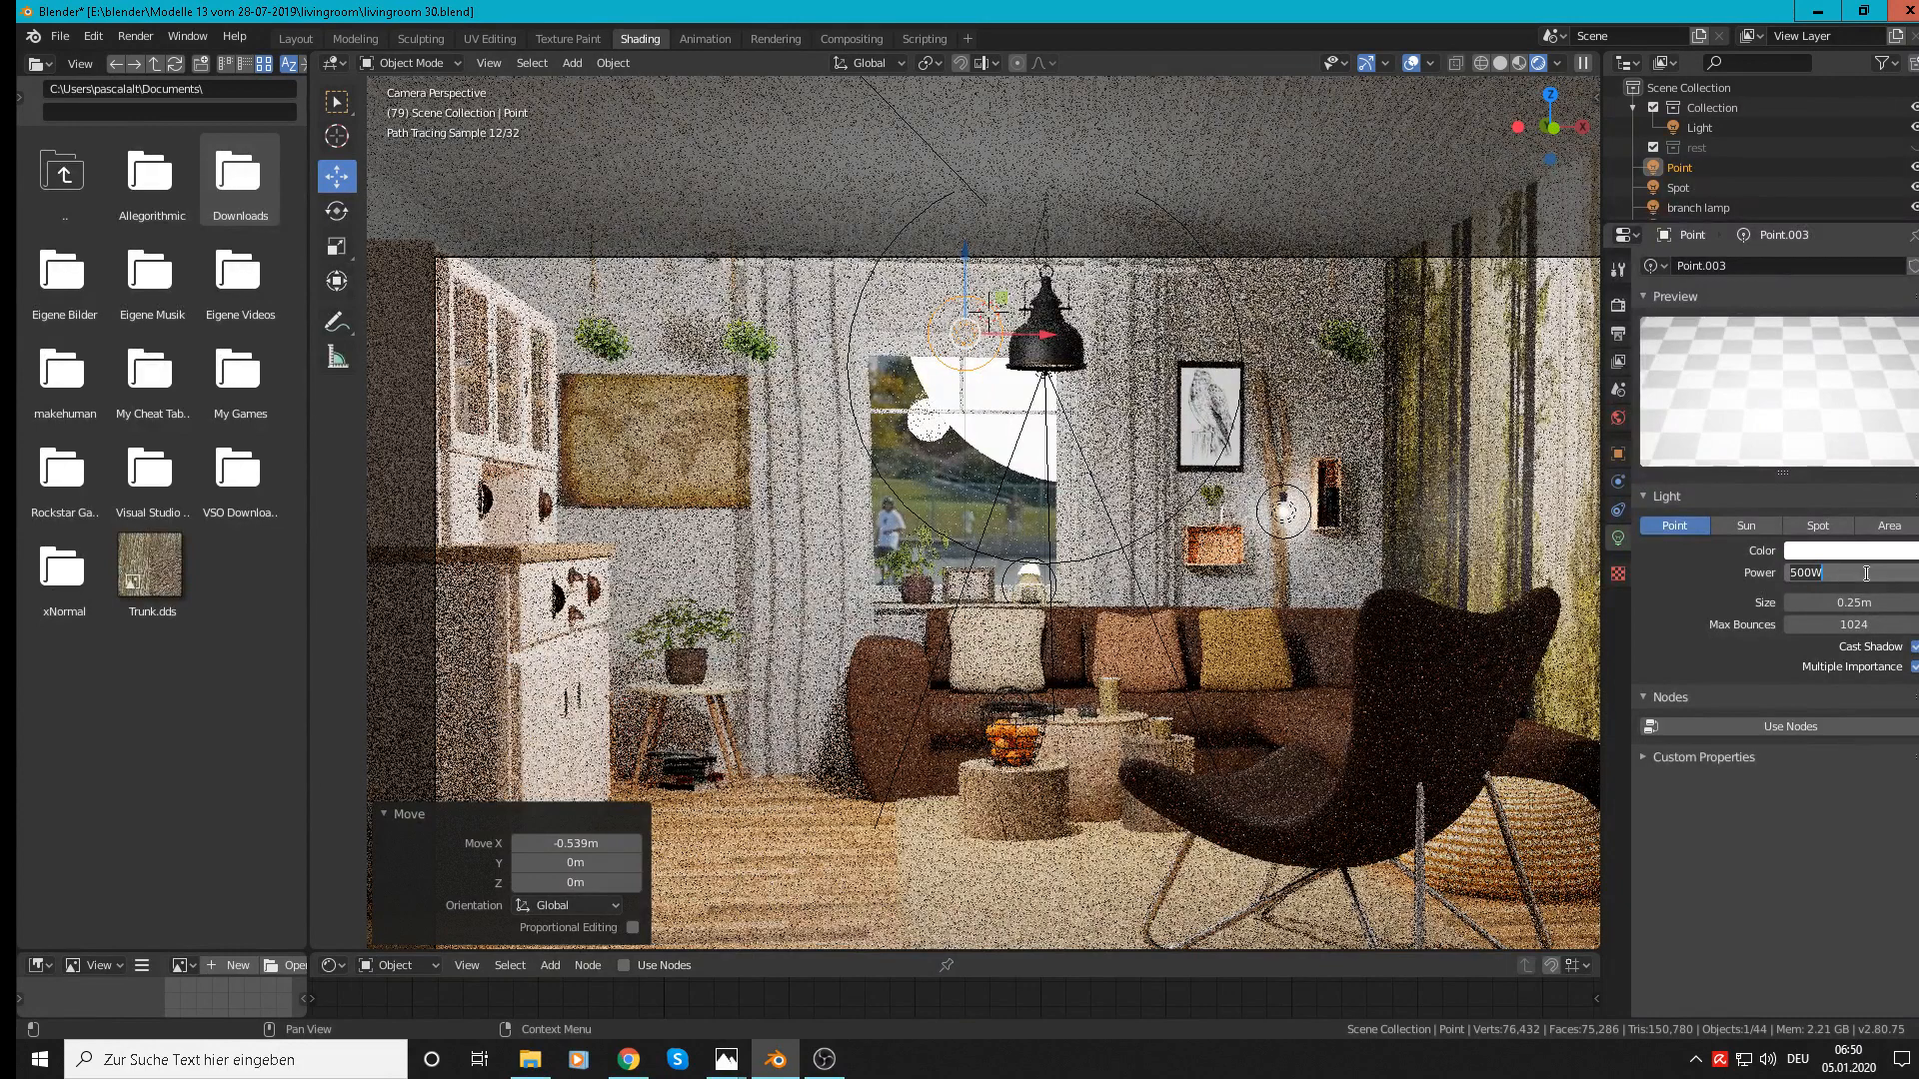
{"action": "type", "text": "300"}
{"action": "key", "text": "Return"}
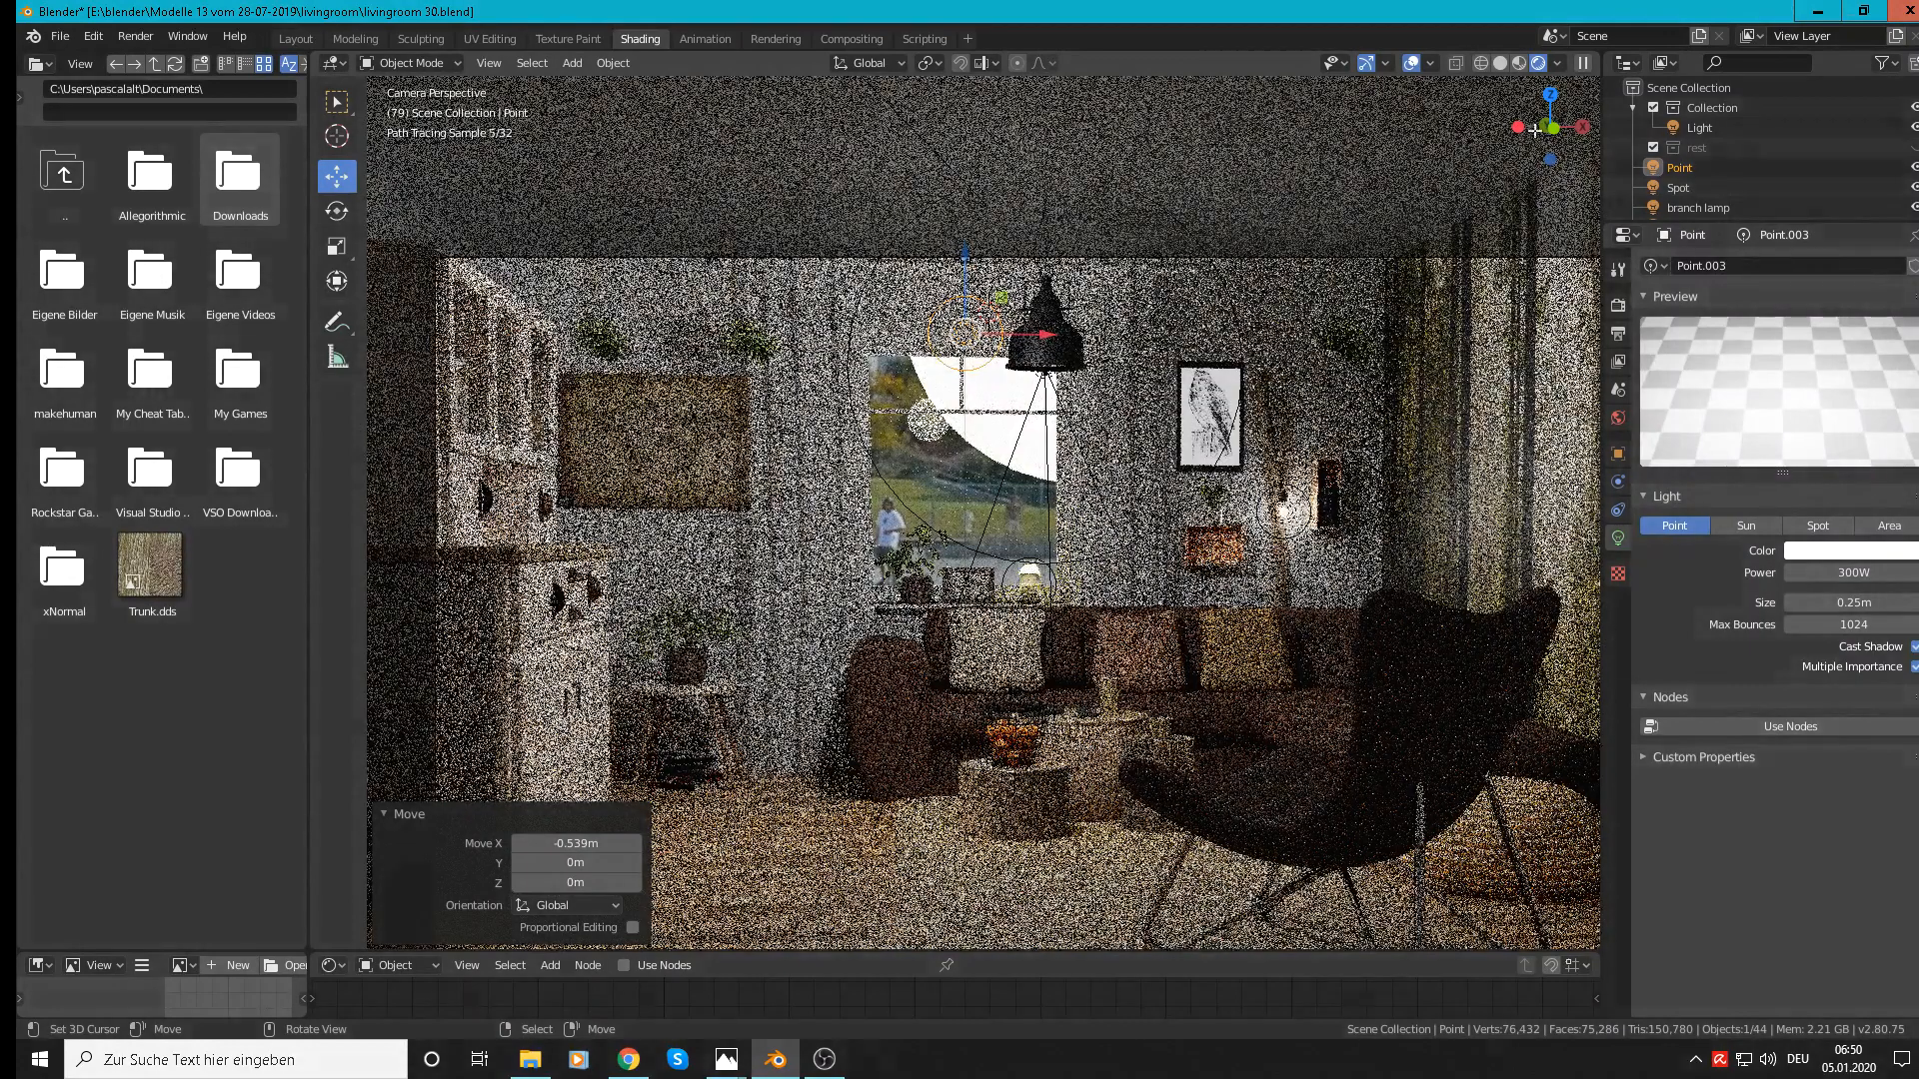
Step: Set the ceiling lamp's spot light to a size of 0.2 m and a power of 400 W
{"action": "left_click", "coordinate": [1501, 63]}
{"action": "left_click", "coordinate": [1035, 397]}
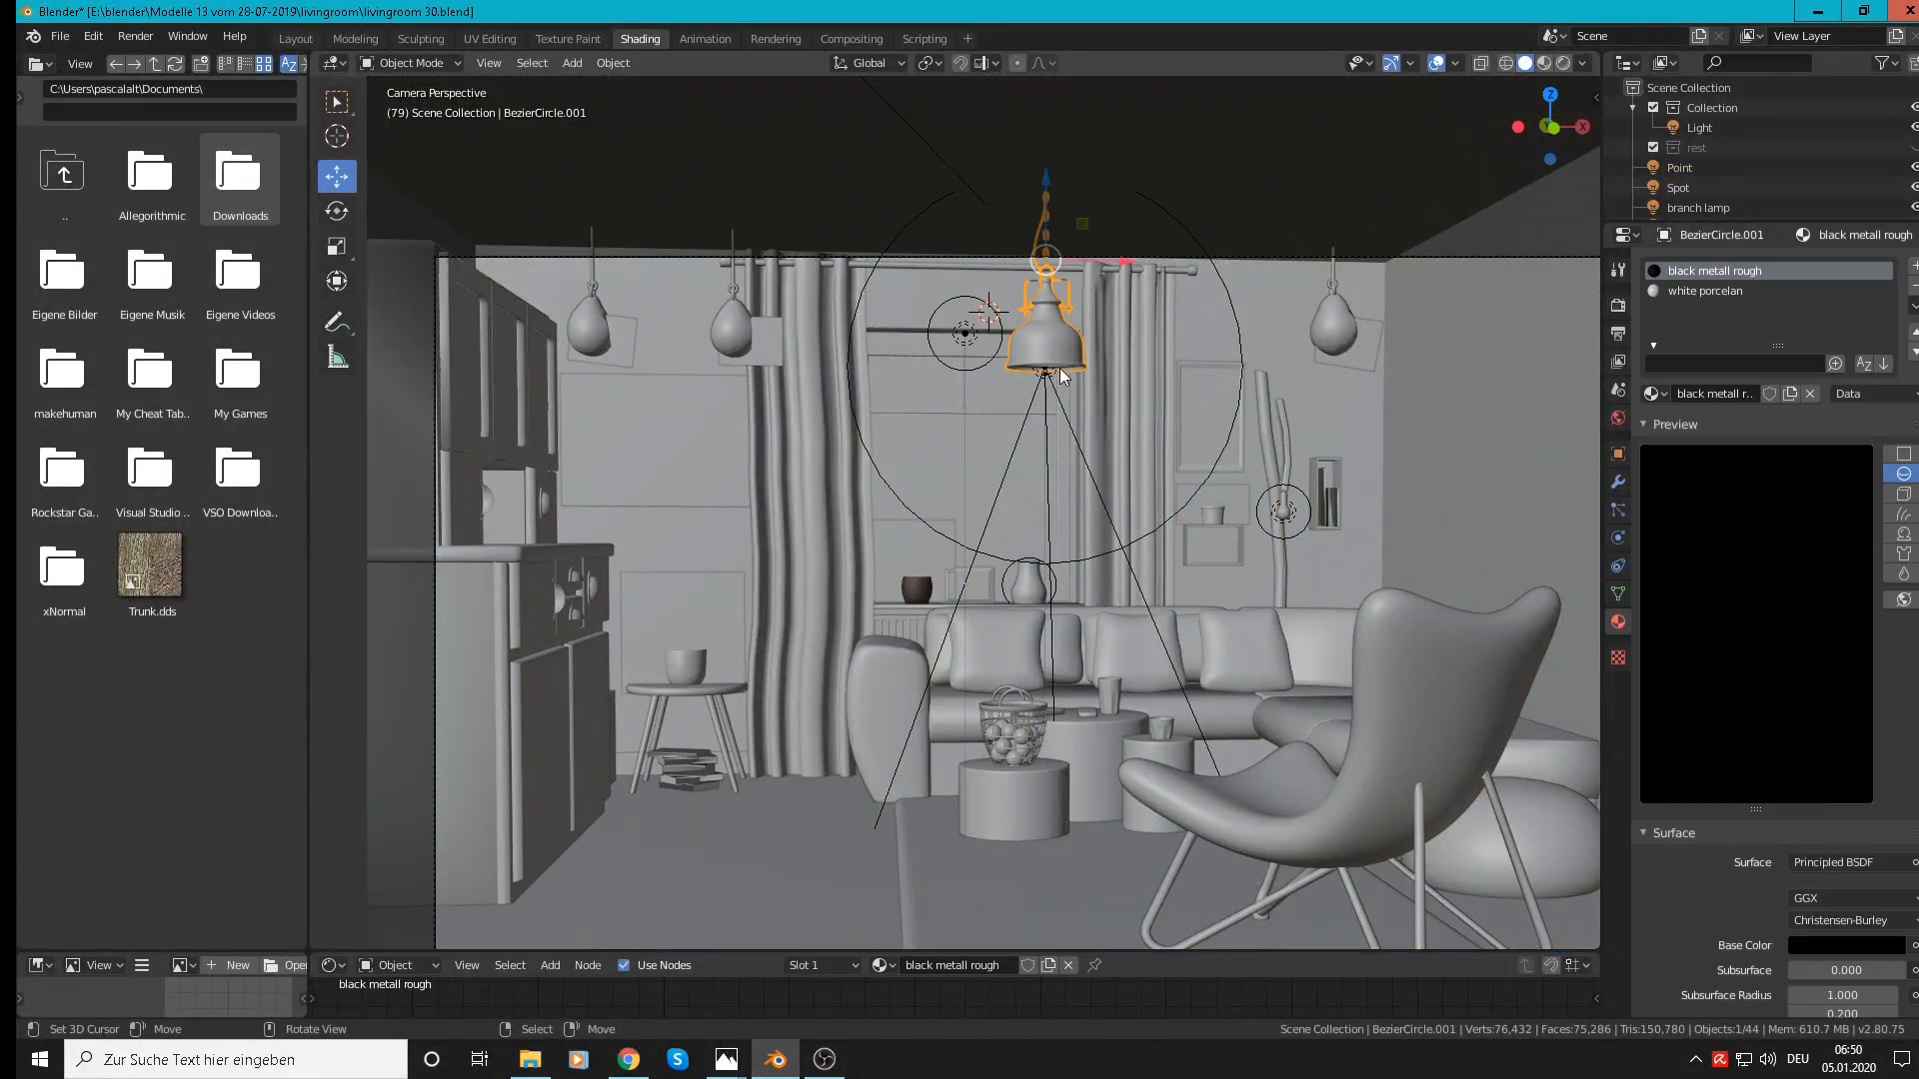
{"action": "left_click", "coordinate": [1049, 380]}
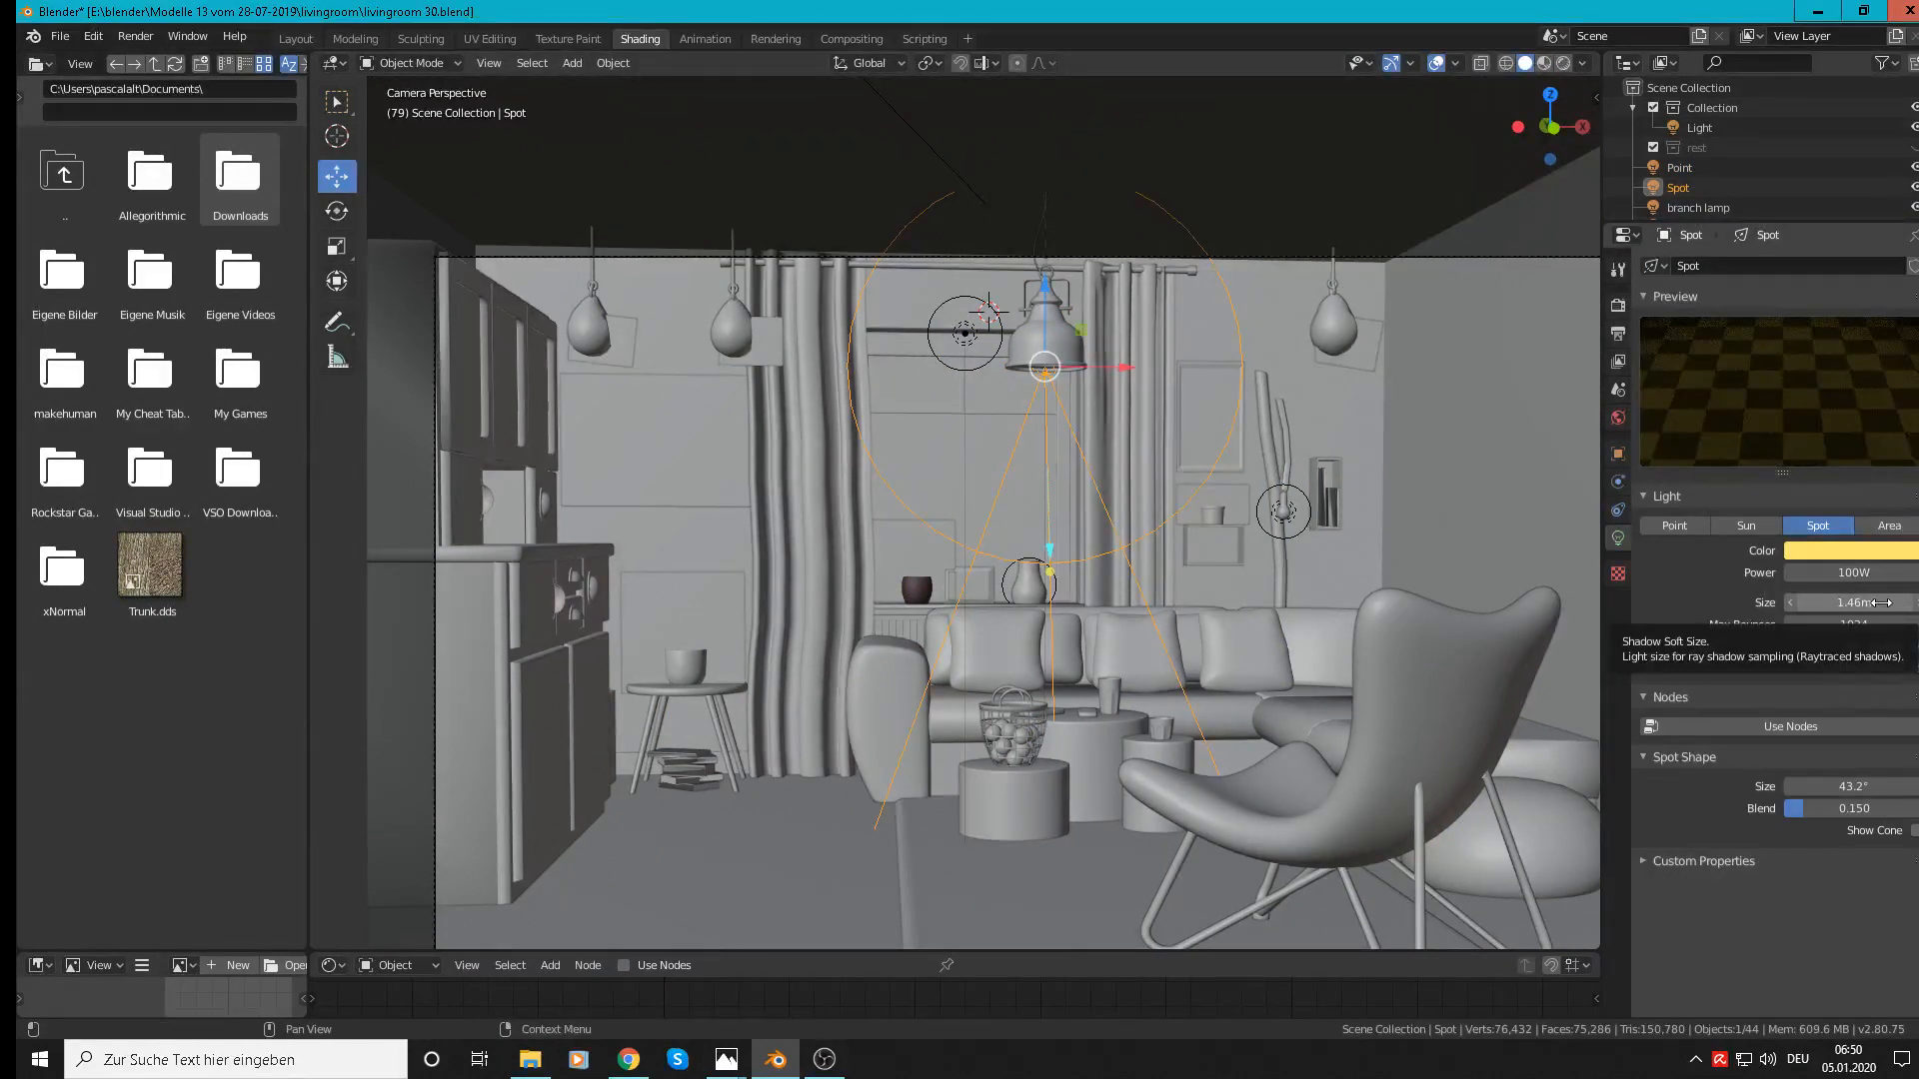
{"action": "left_click_drag", "start_coordinate": [1881, 603], "coordinate": [1754, 602]}
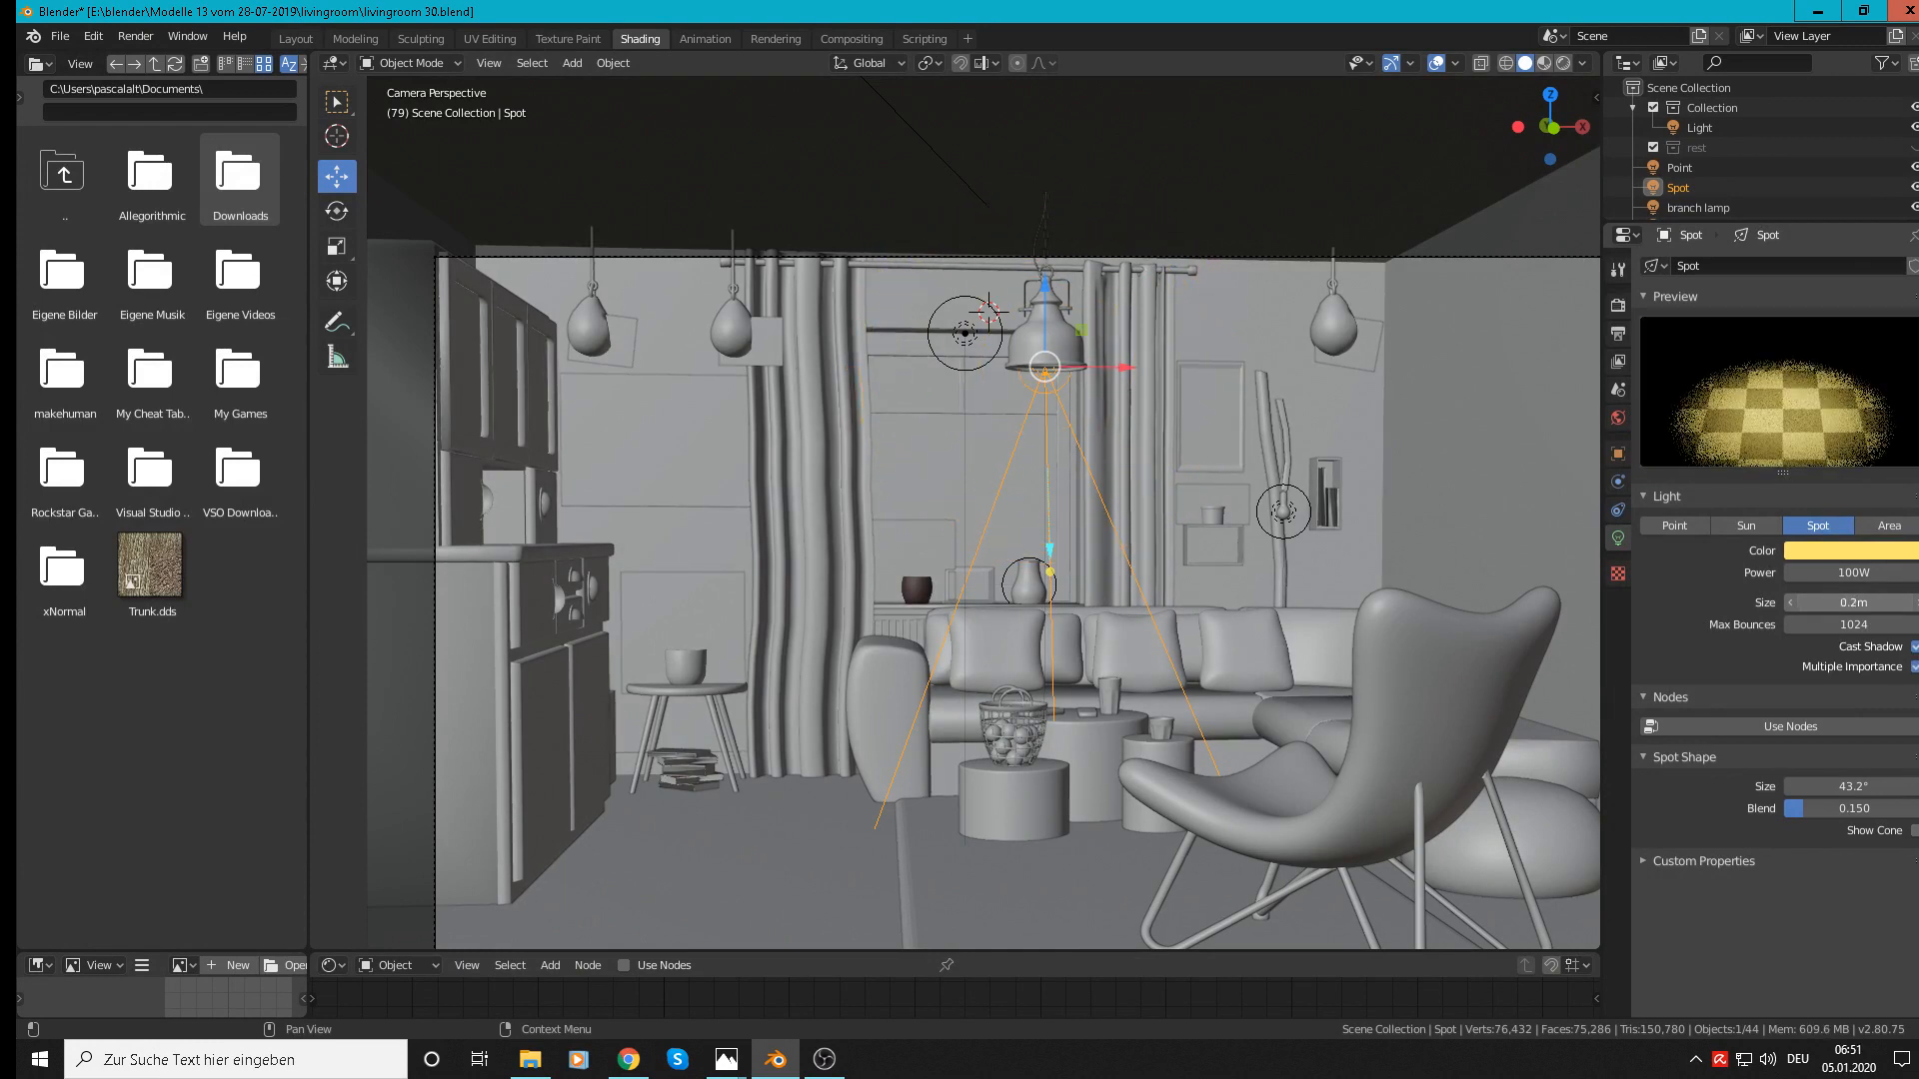
{"action": "left_click", "coordinate": [1853, 571]}
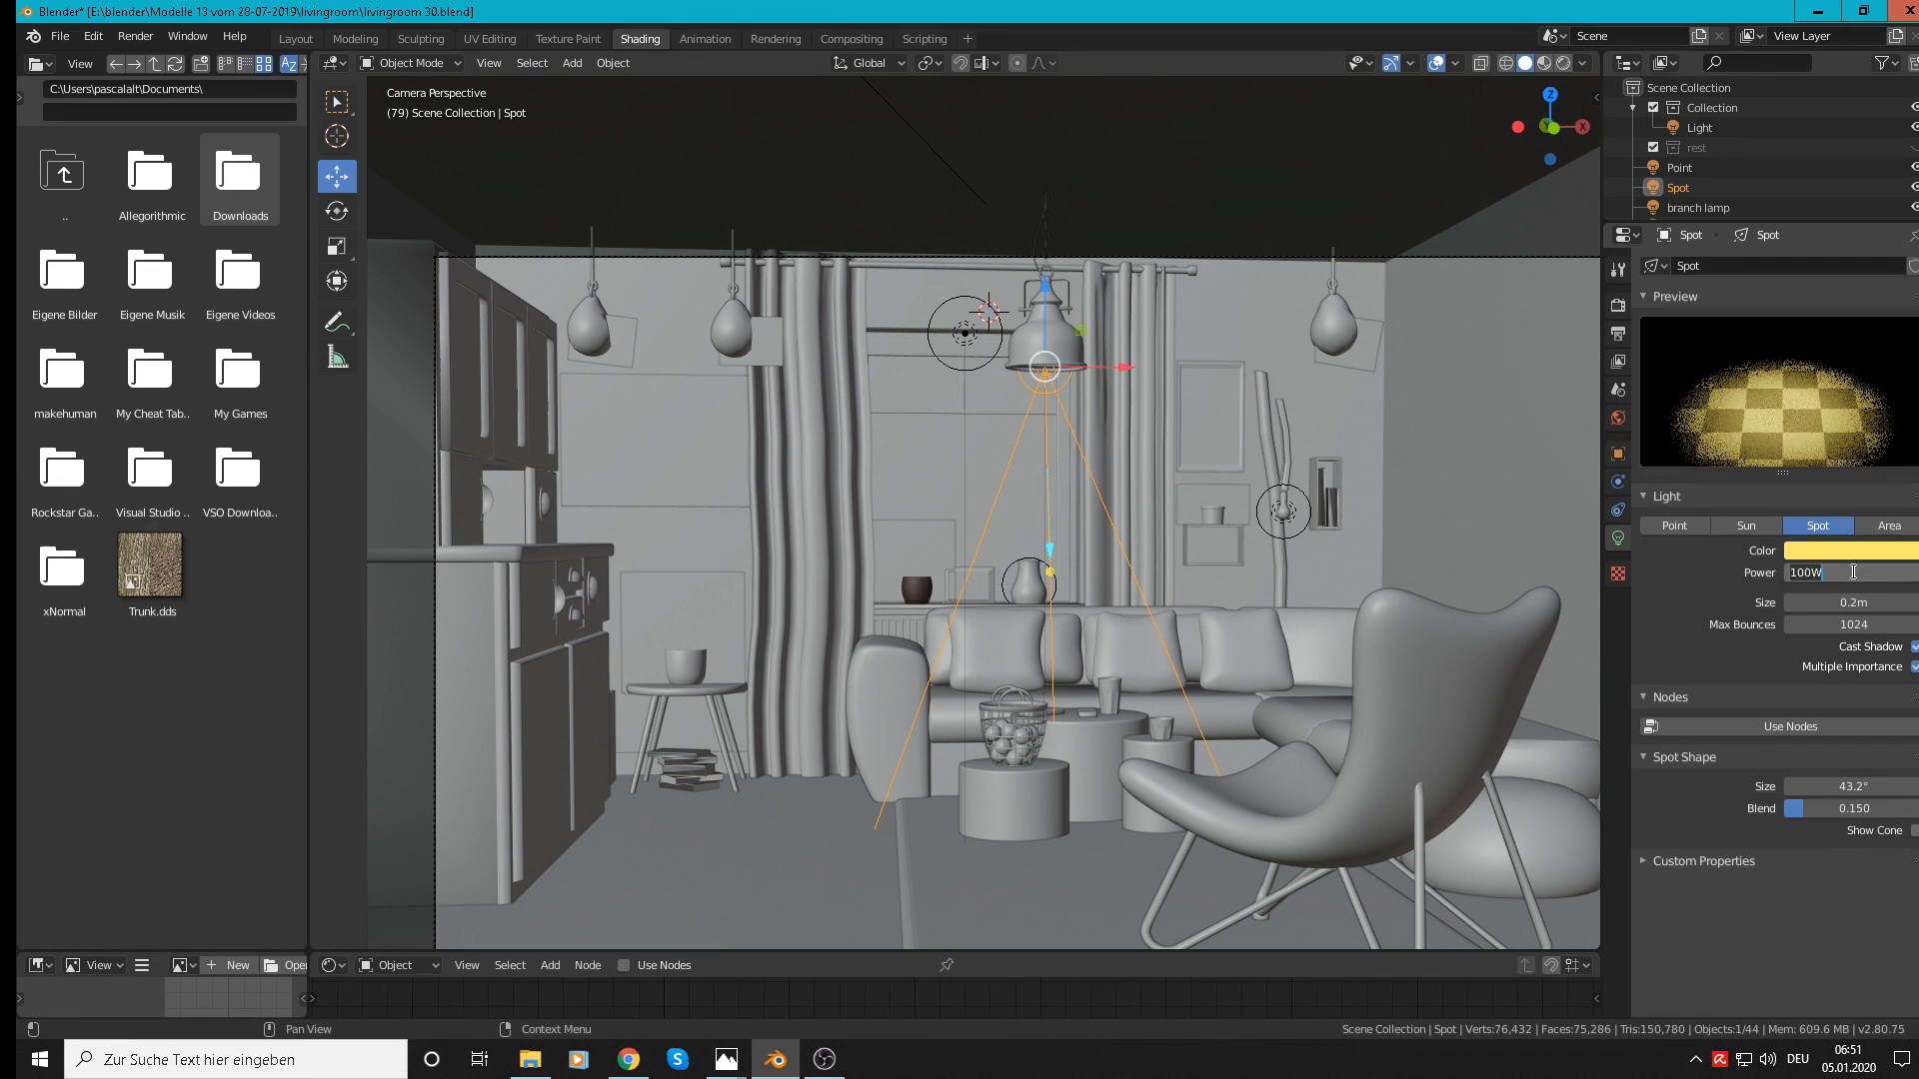
{"action": "type", "text": "400"}
{"action": "key", "text": "Return"}
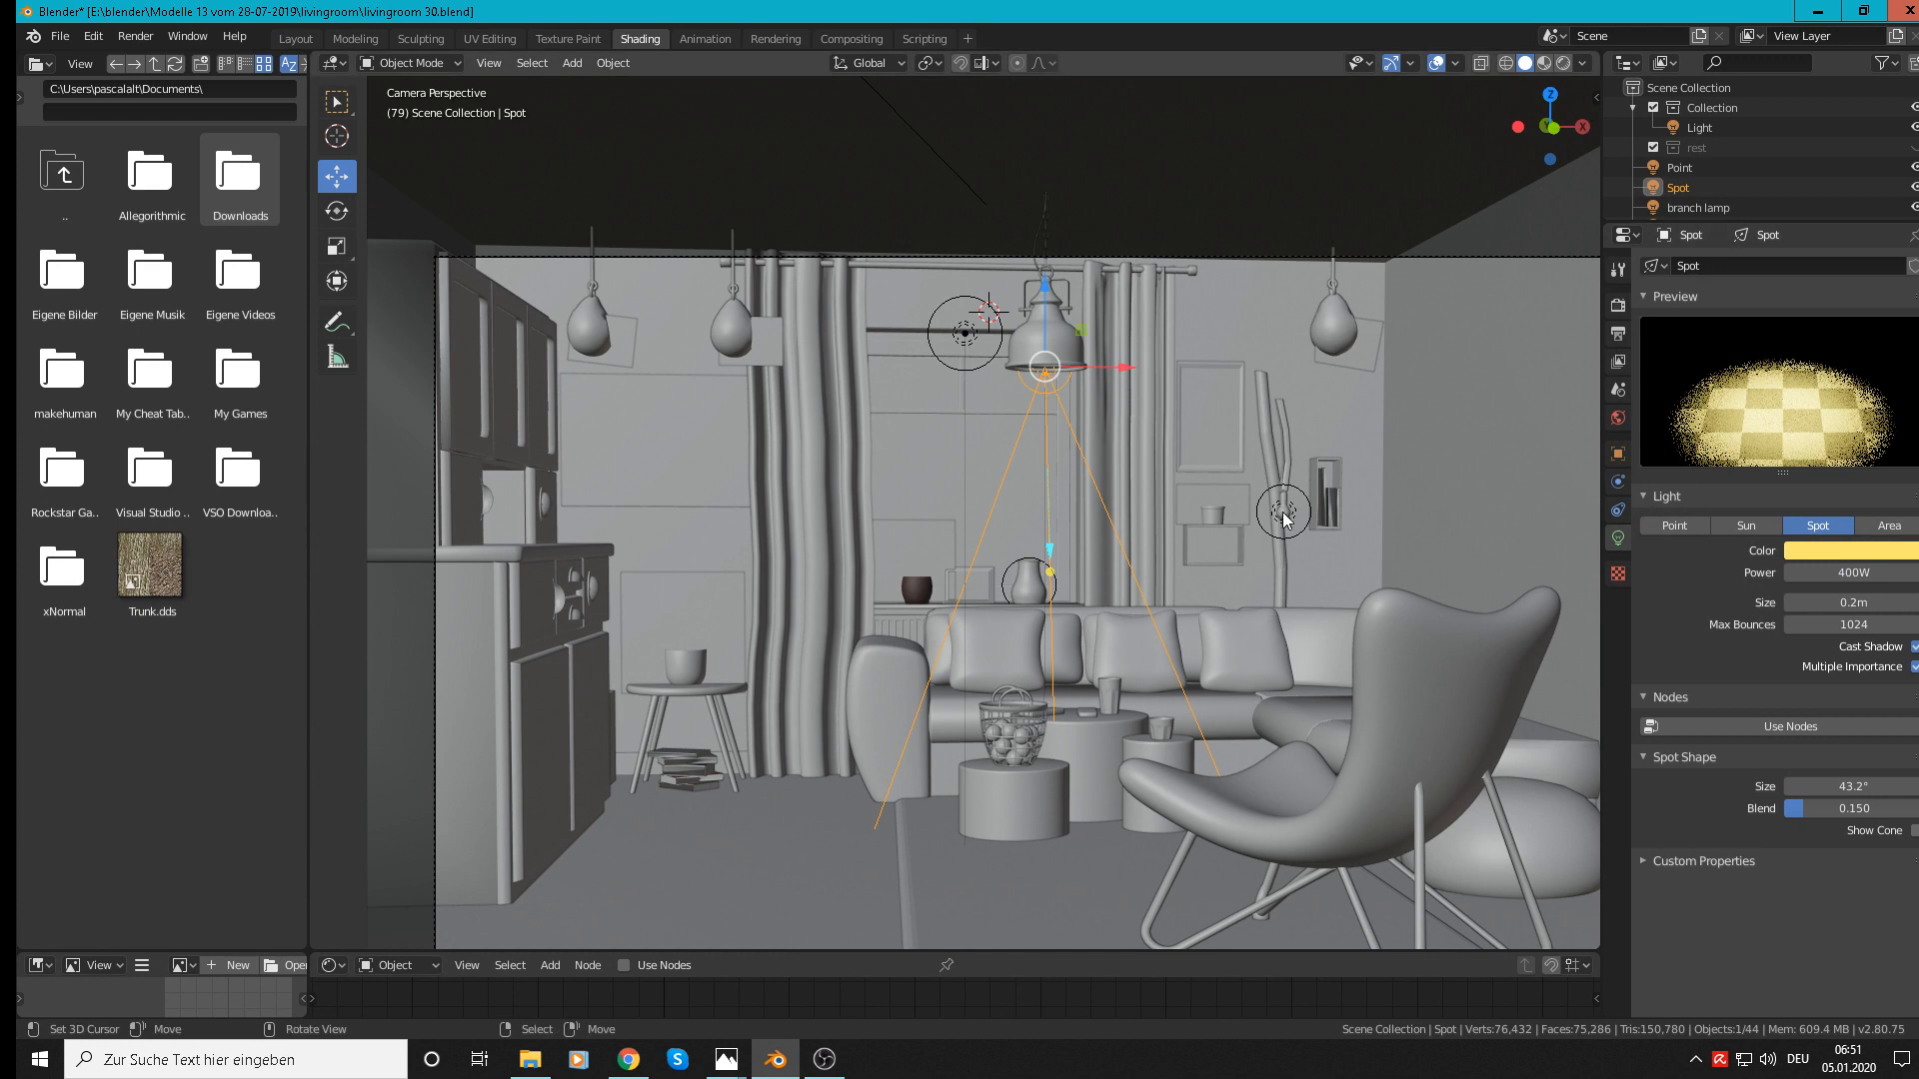
Step: Set the branch lamp light's power to 300 W and preview the room in rendered shading
{"action": "left_click", "coordinate": [1283, 514]}
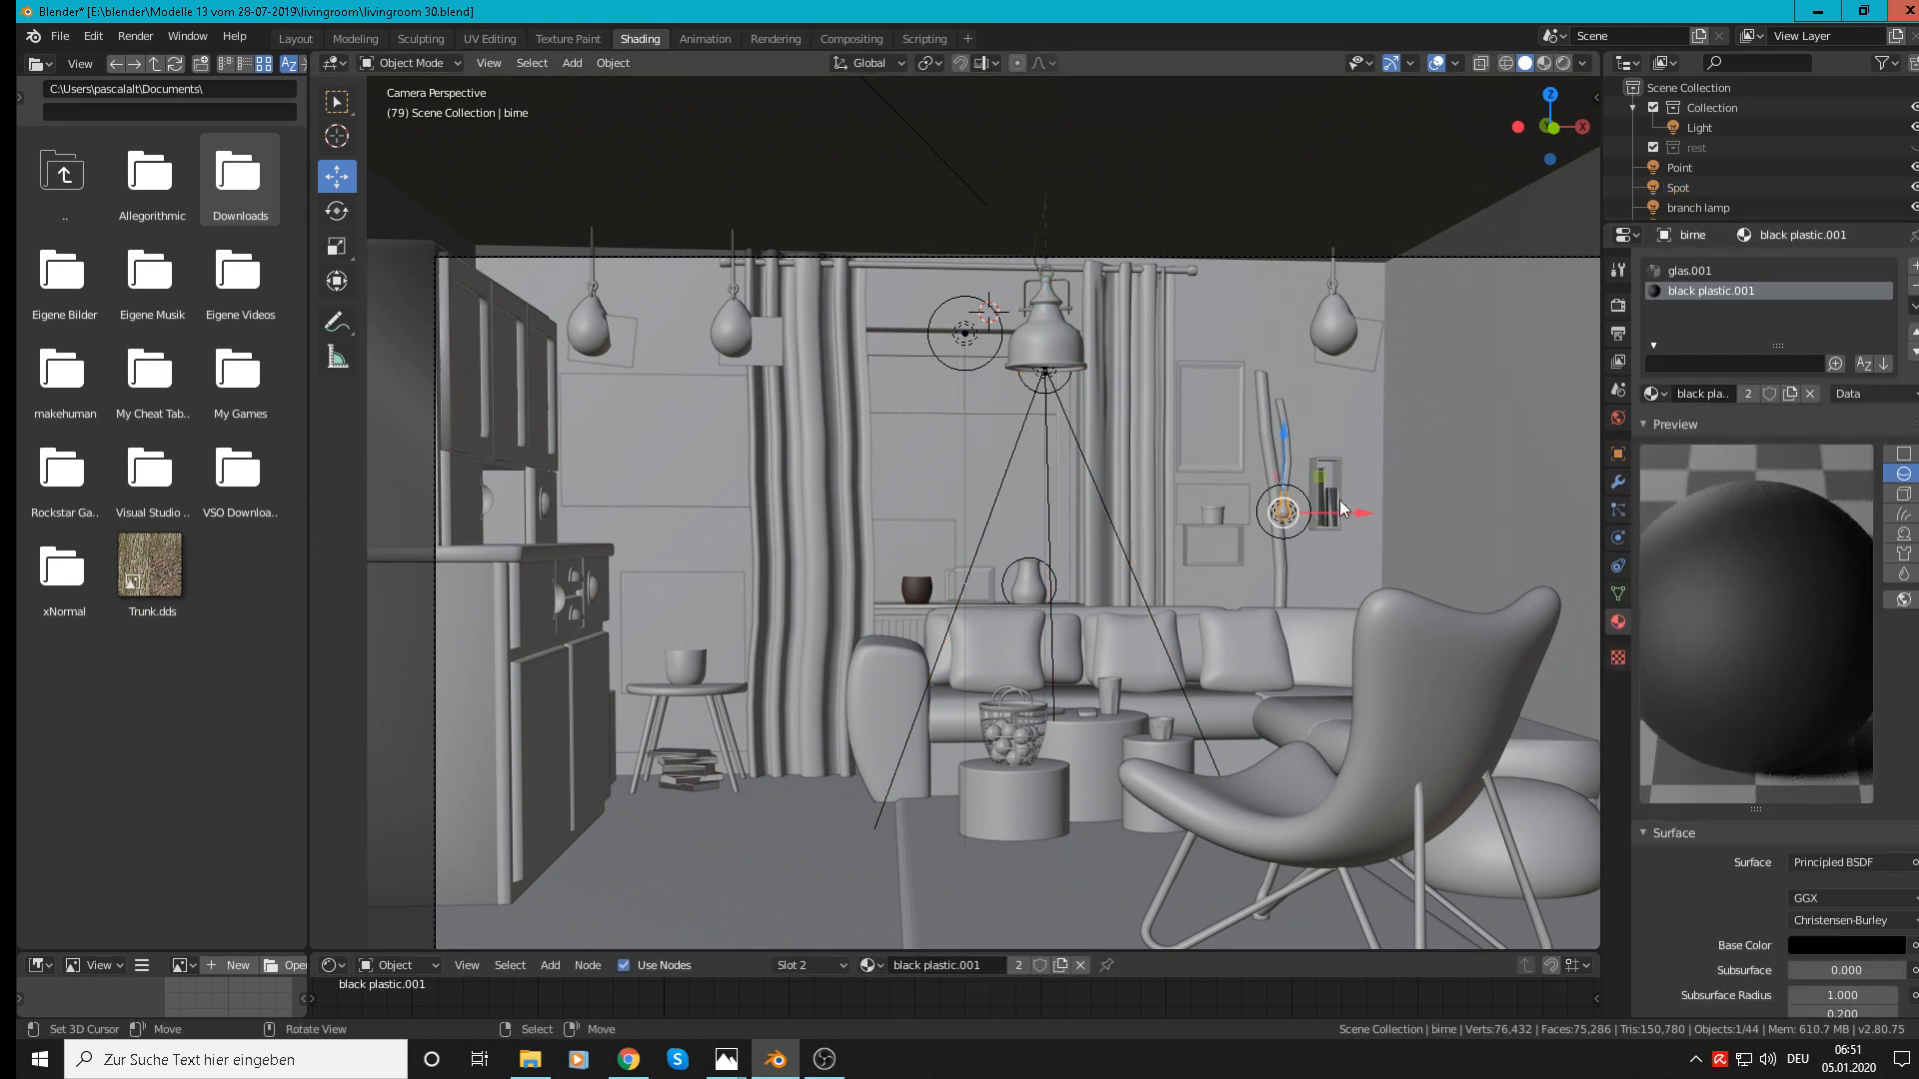
{"action": "left_click", "coordinate": [1284, 512]}
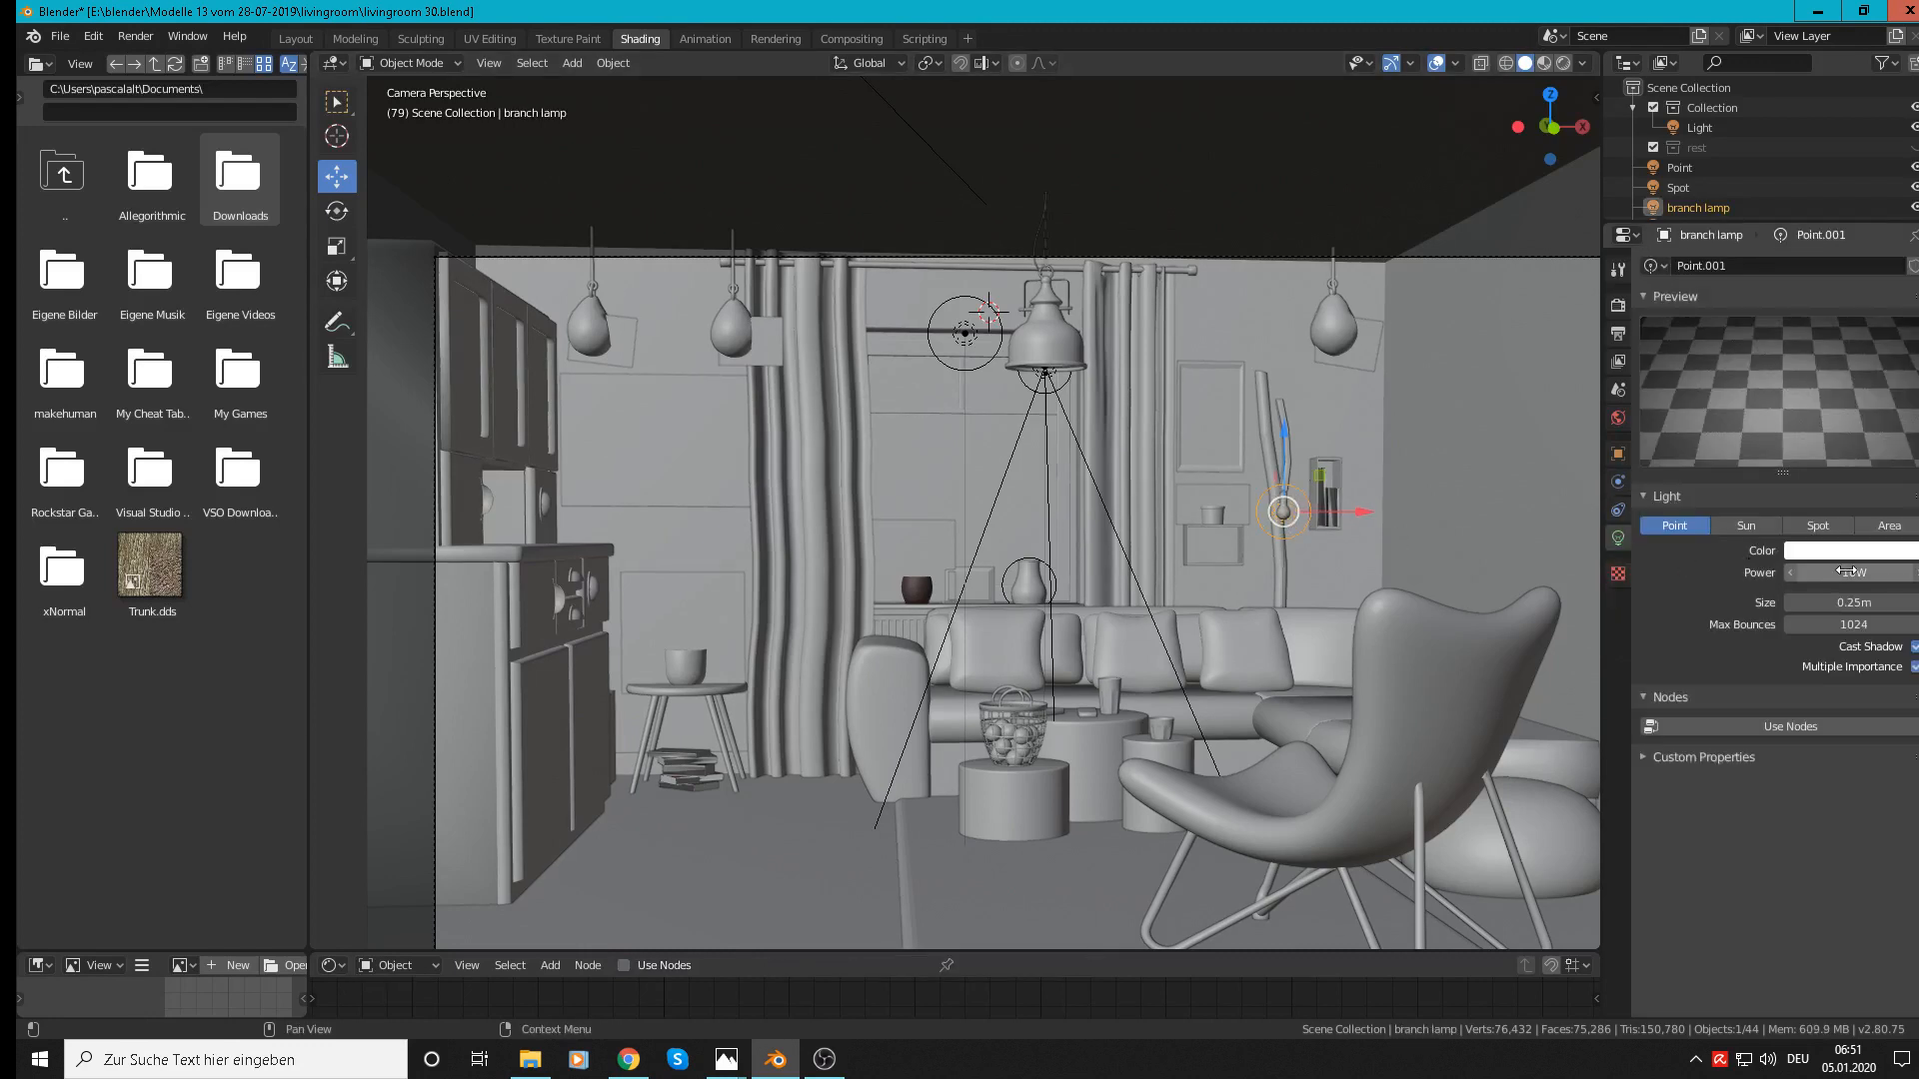
{"action": "left_click", "coordinate": [1844, 571]}
{"action": "type", "text": "1000"}
{"action": "key", "text": "Return"}
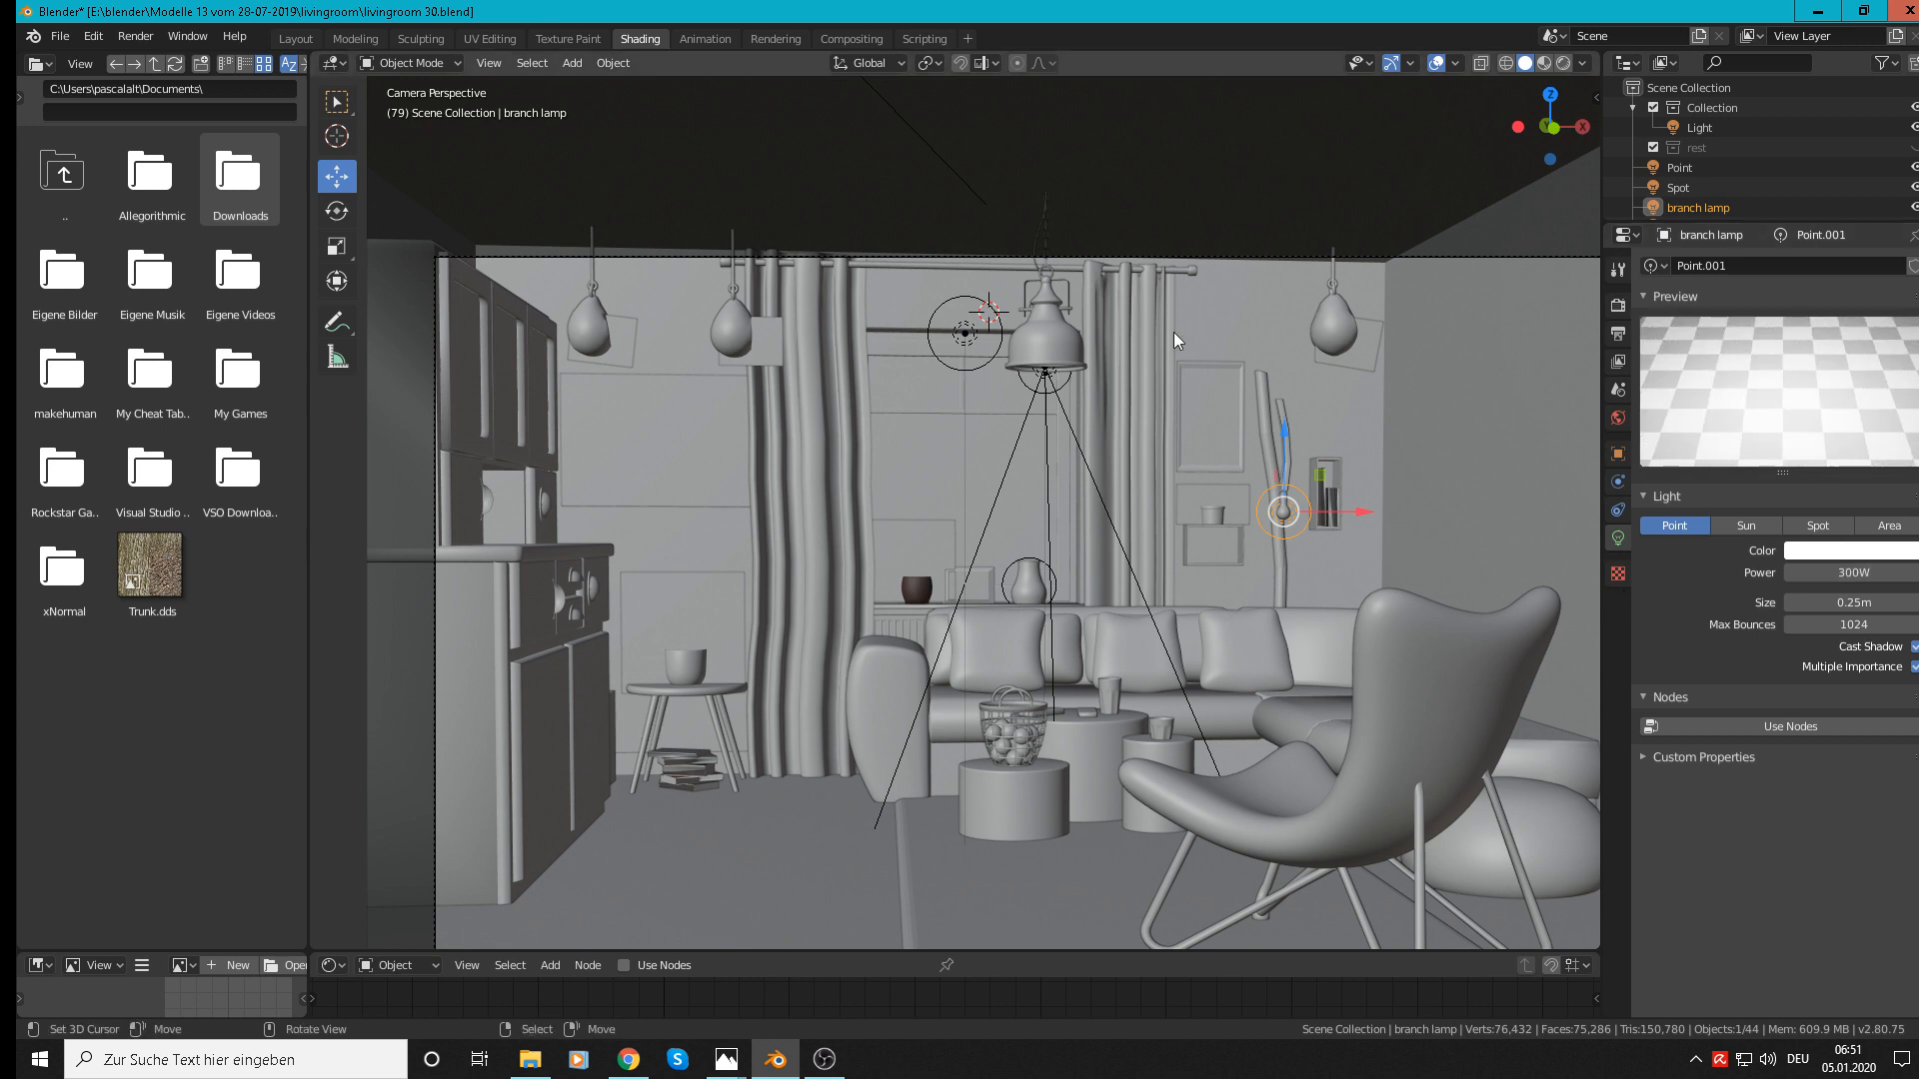
{"action": "left_click", "coordinate": [1581, 65]}
{"action": "left_click", "coordinate": [1567, 69]}
{"action": "left_click", "coordinate": [1565, 66]}
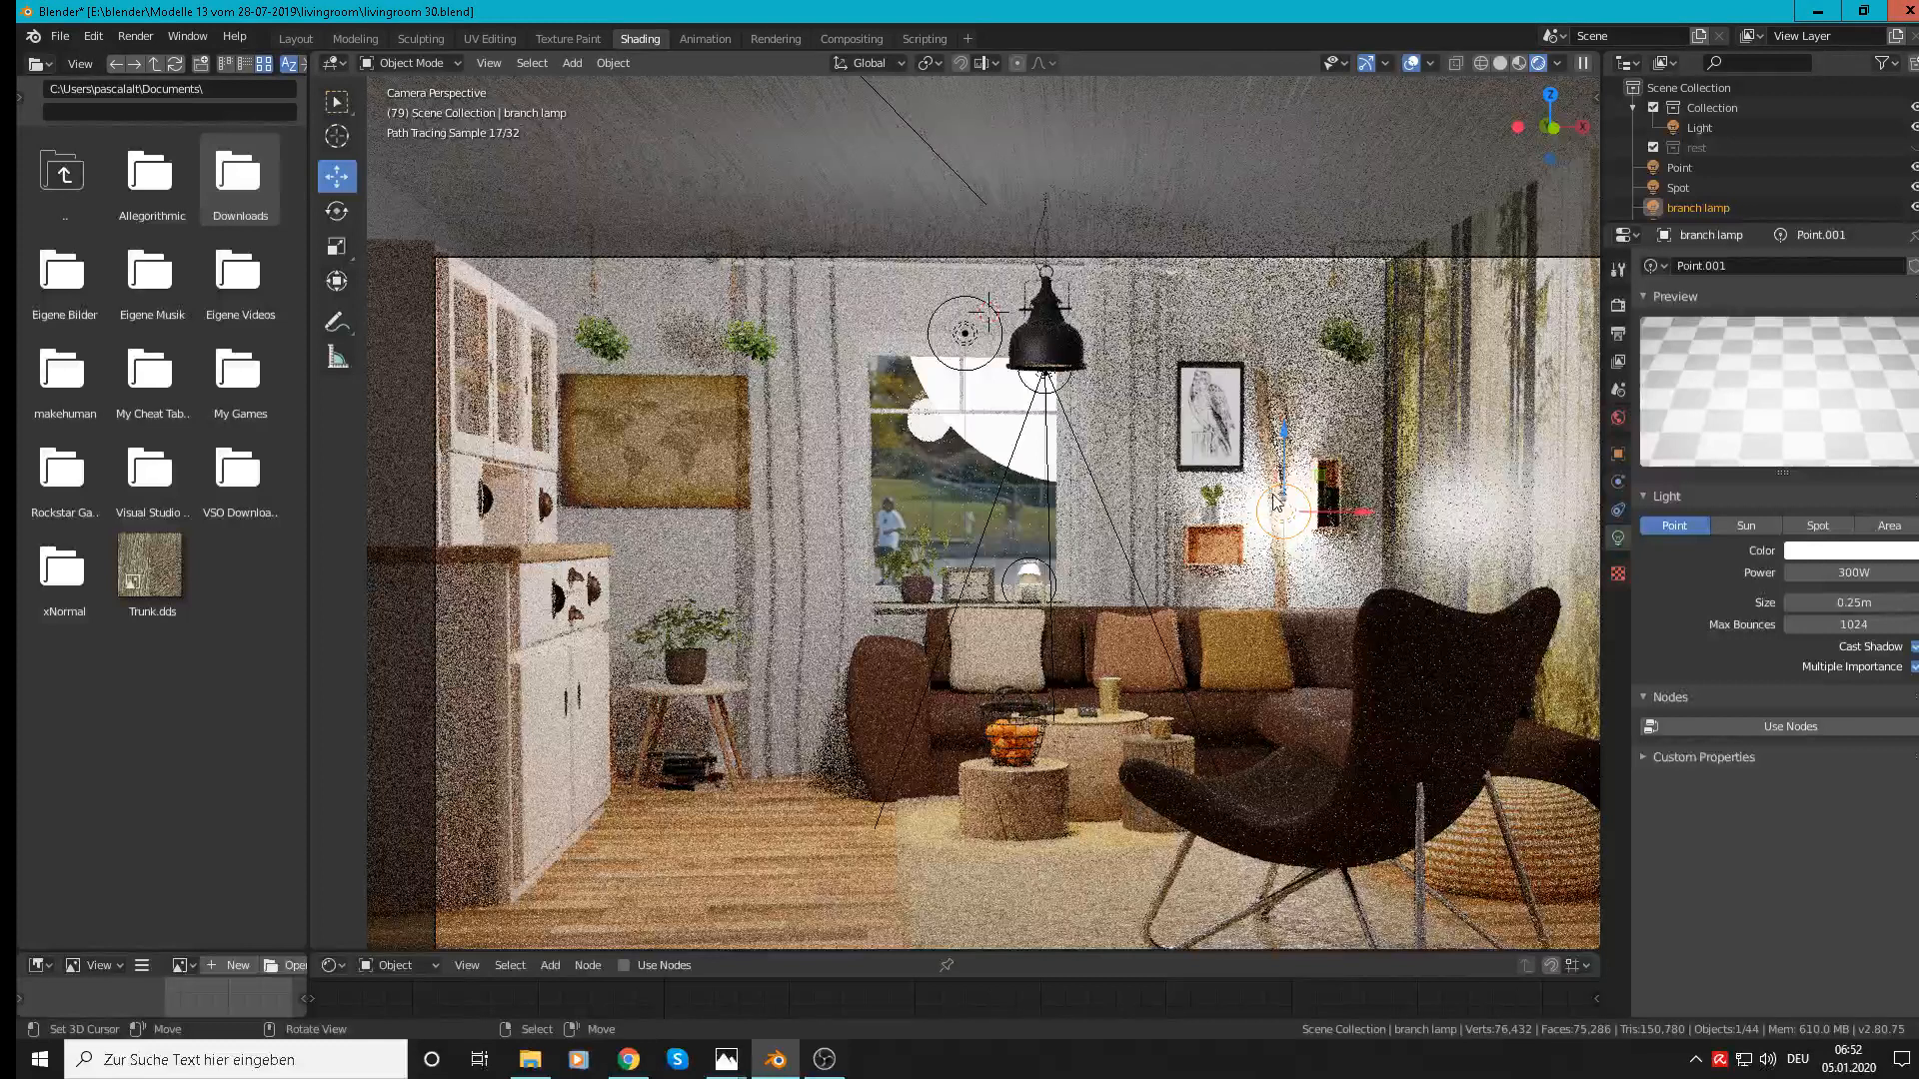
Step: Reduce the branch lamp light's power to 100 W
{"action": "left_click", "coordinate": [1845, 571]}
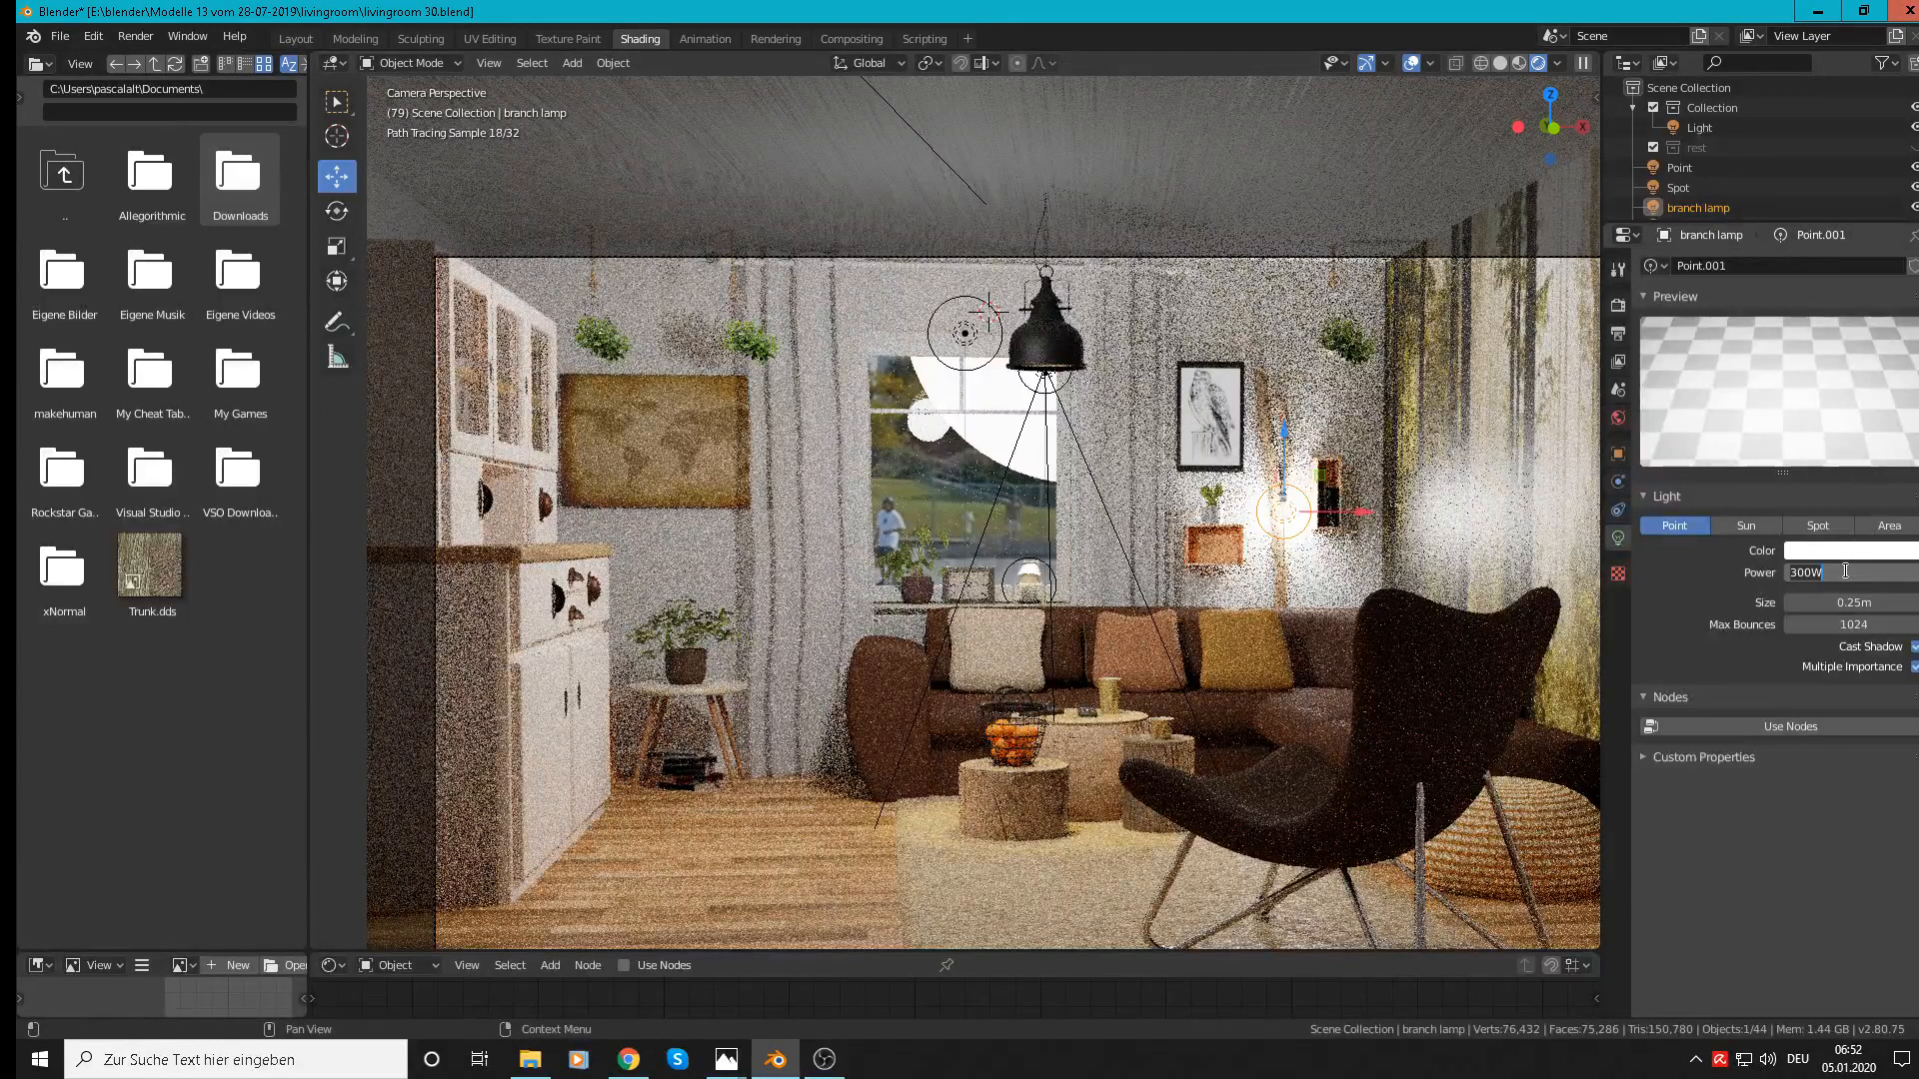
{"action": "type", "text": "100"}
{"action": "key", "text": "Return"}
Step: Reduce the power of the ceiling lamp's spot light to 200 W
{"action": "left_click", "coordinate": [1051, 383]}
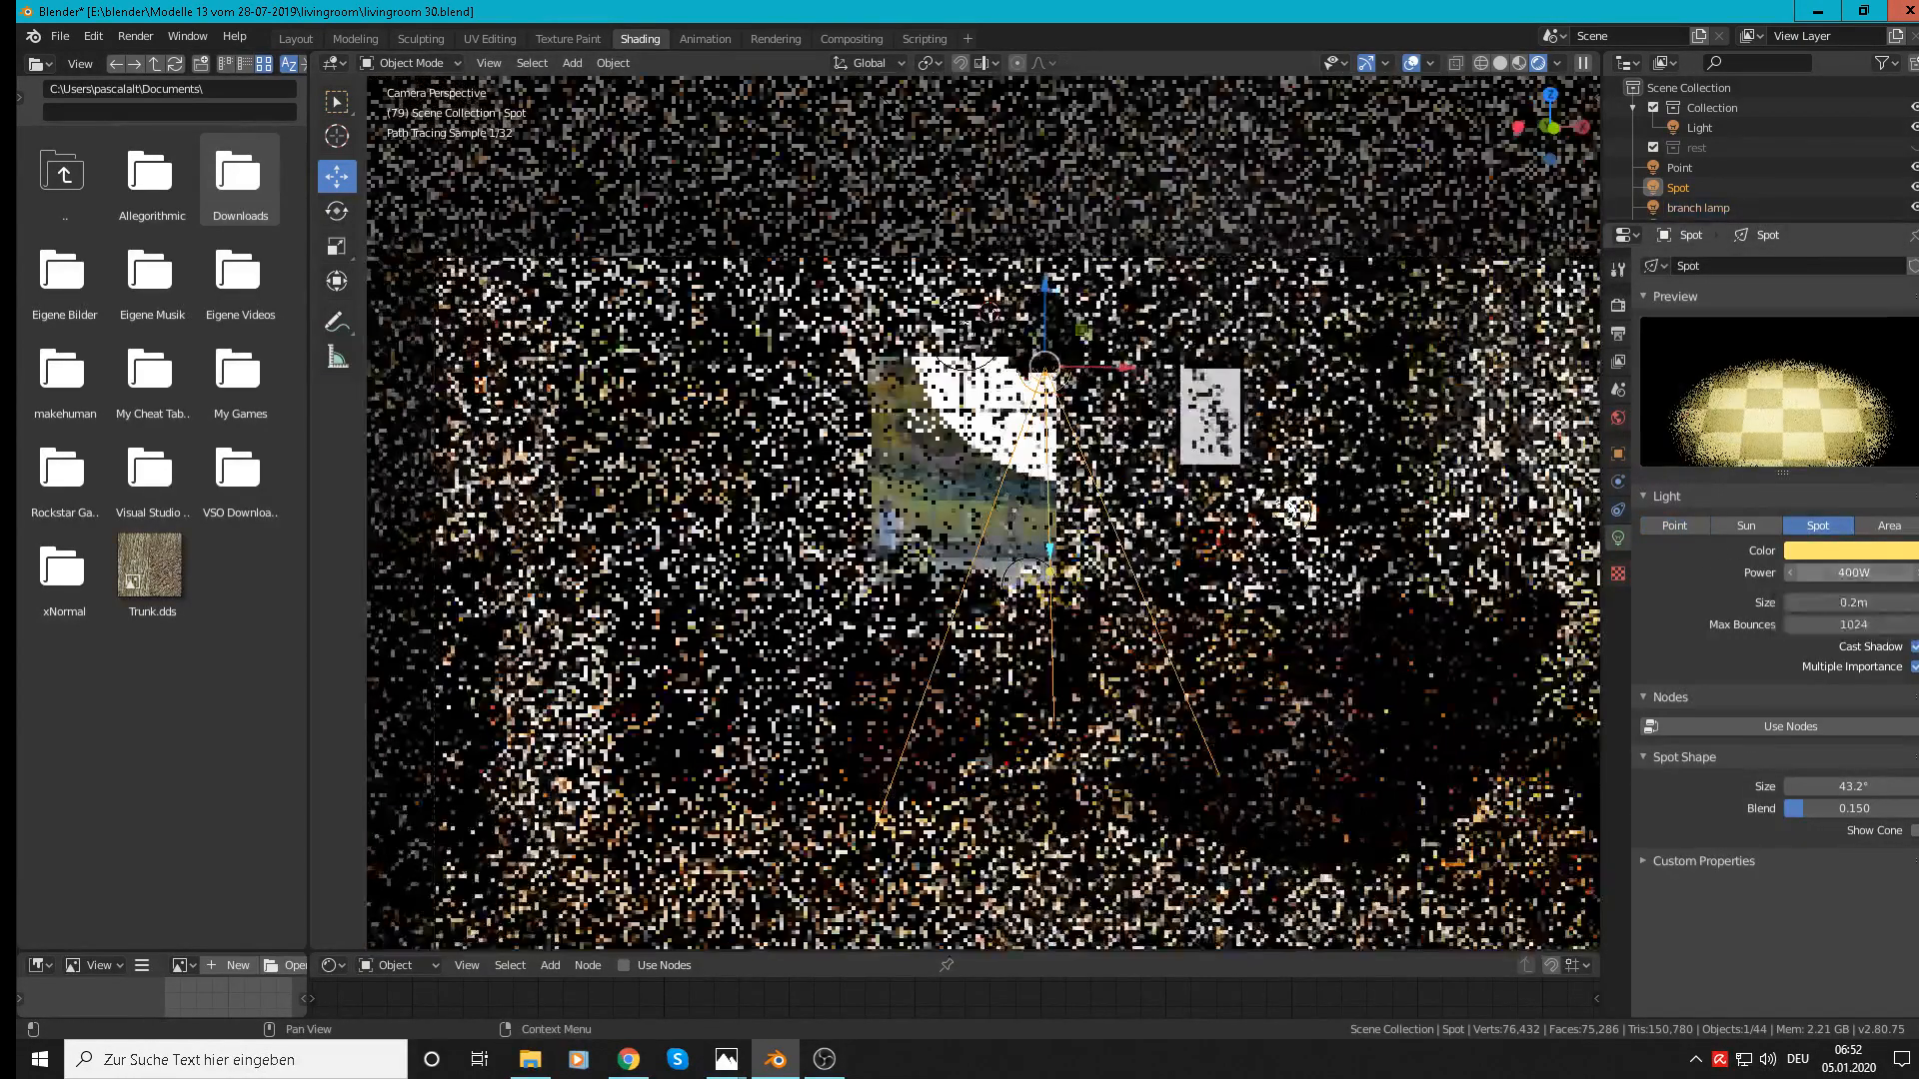
{"action": "left_click", "coordinate": [1854, 574]}
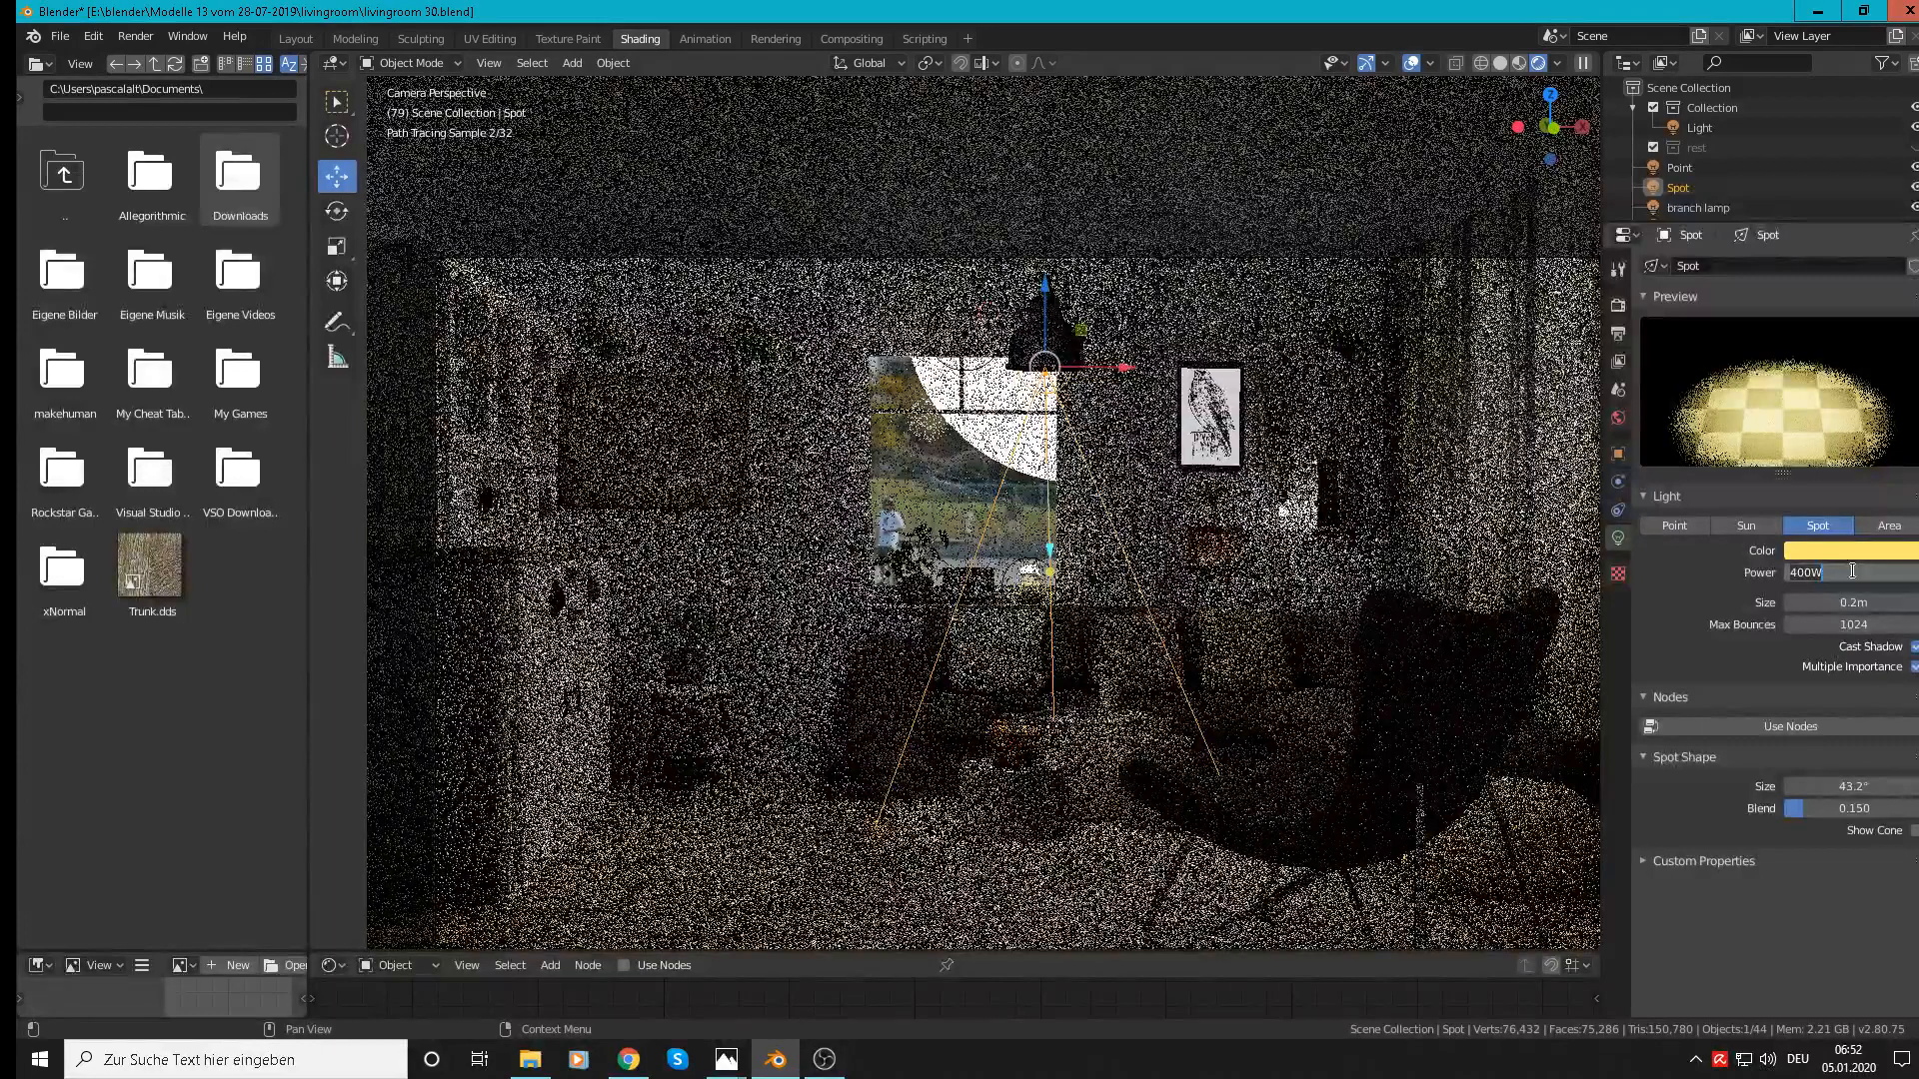
{"action": "type", "text": "200"}
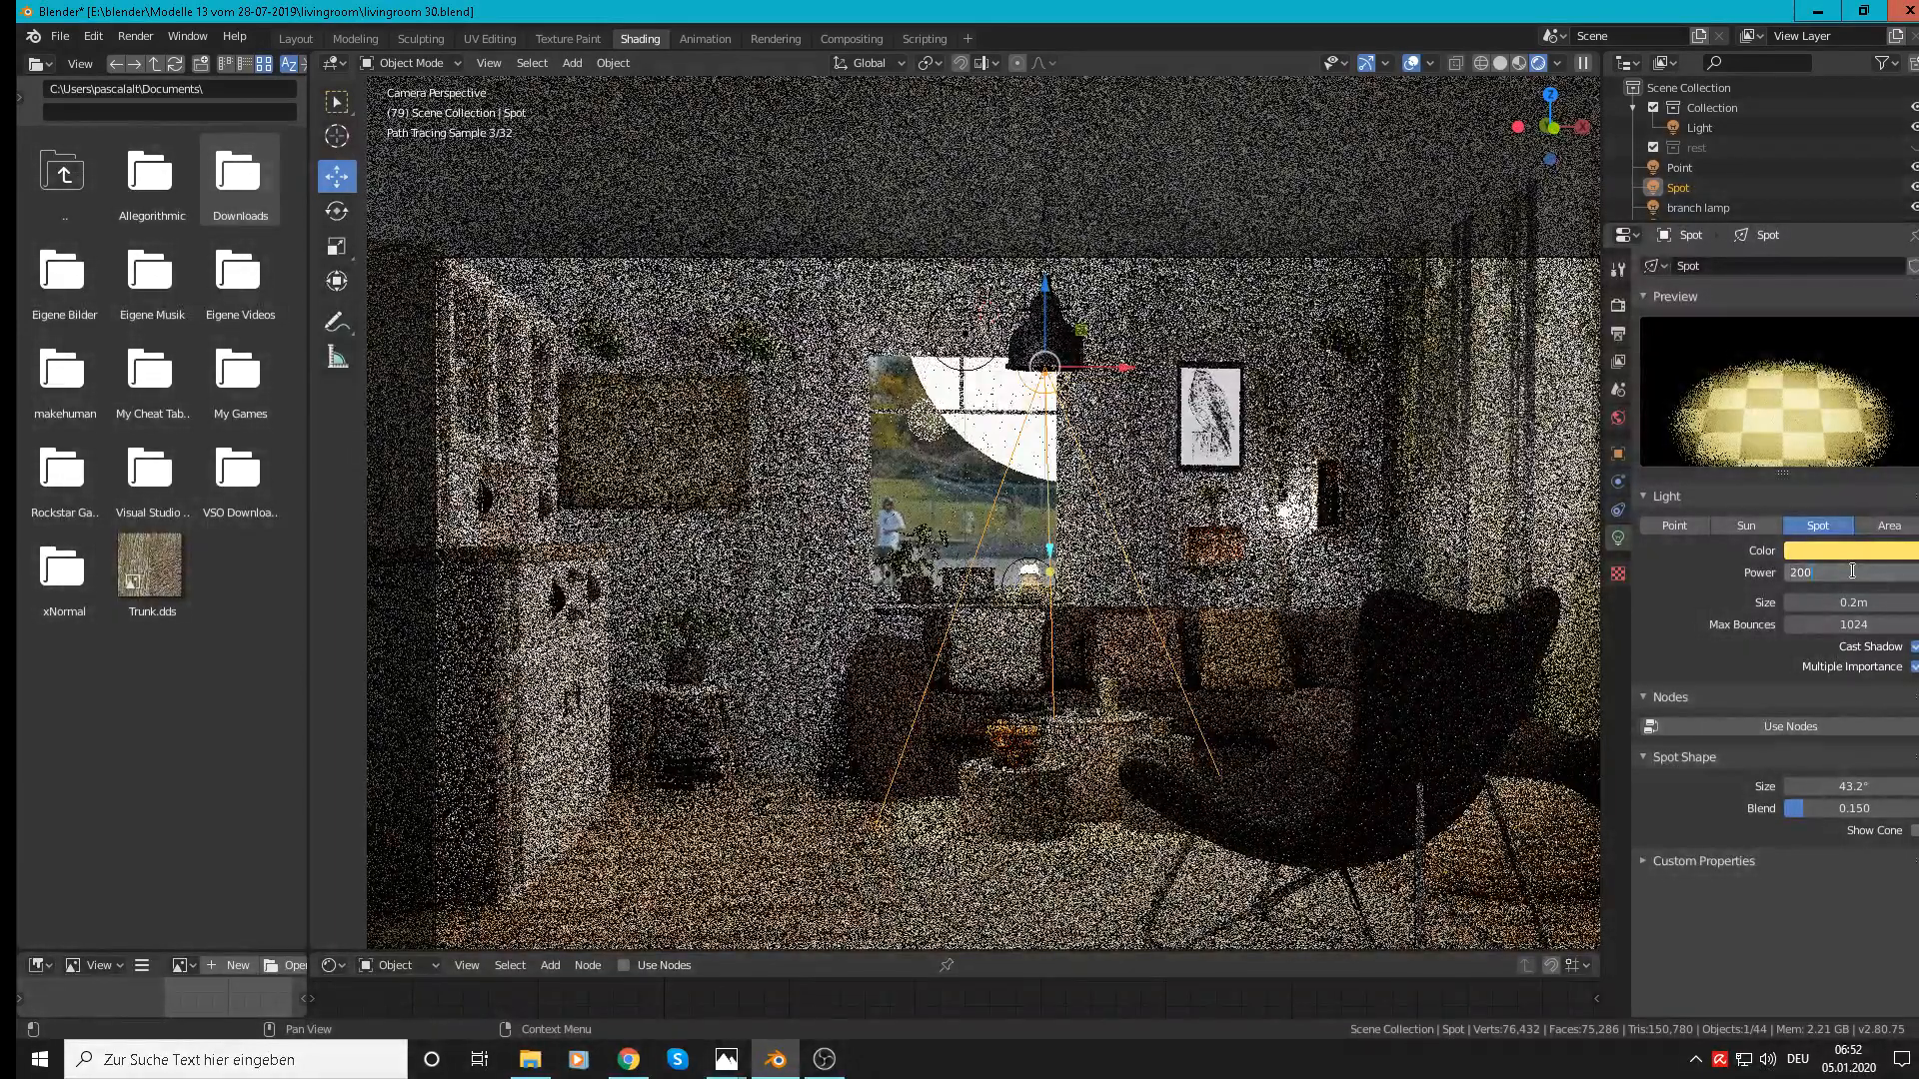
{"action": "key", "text": "Return"}
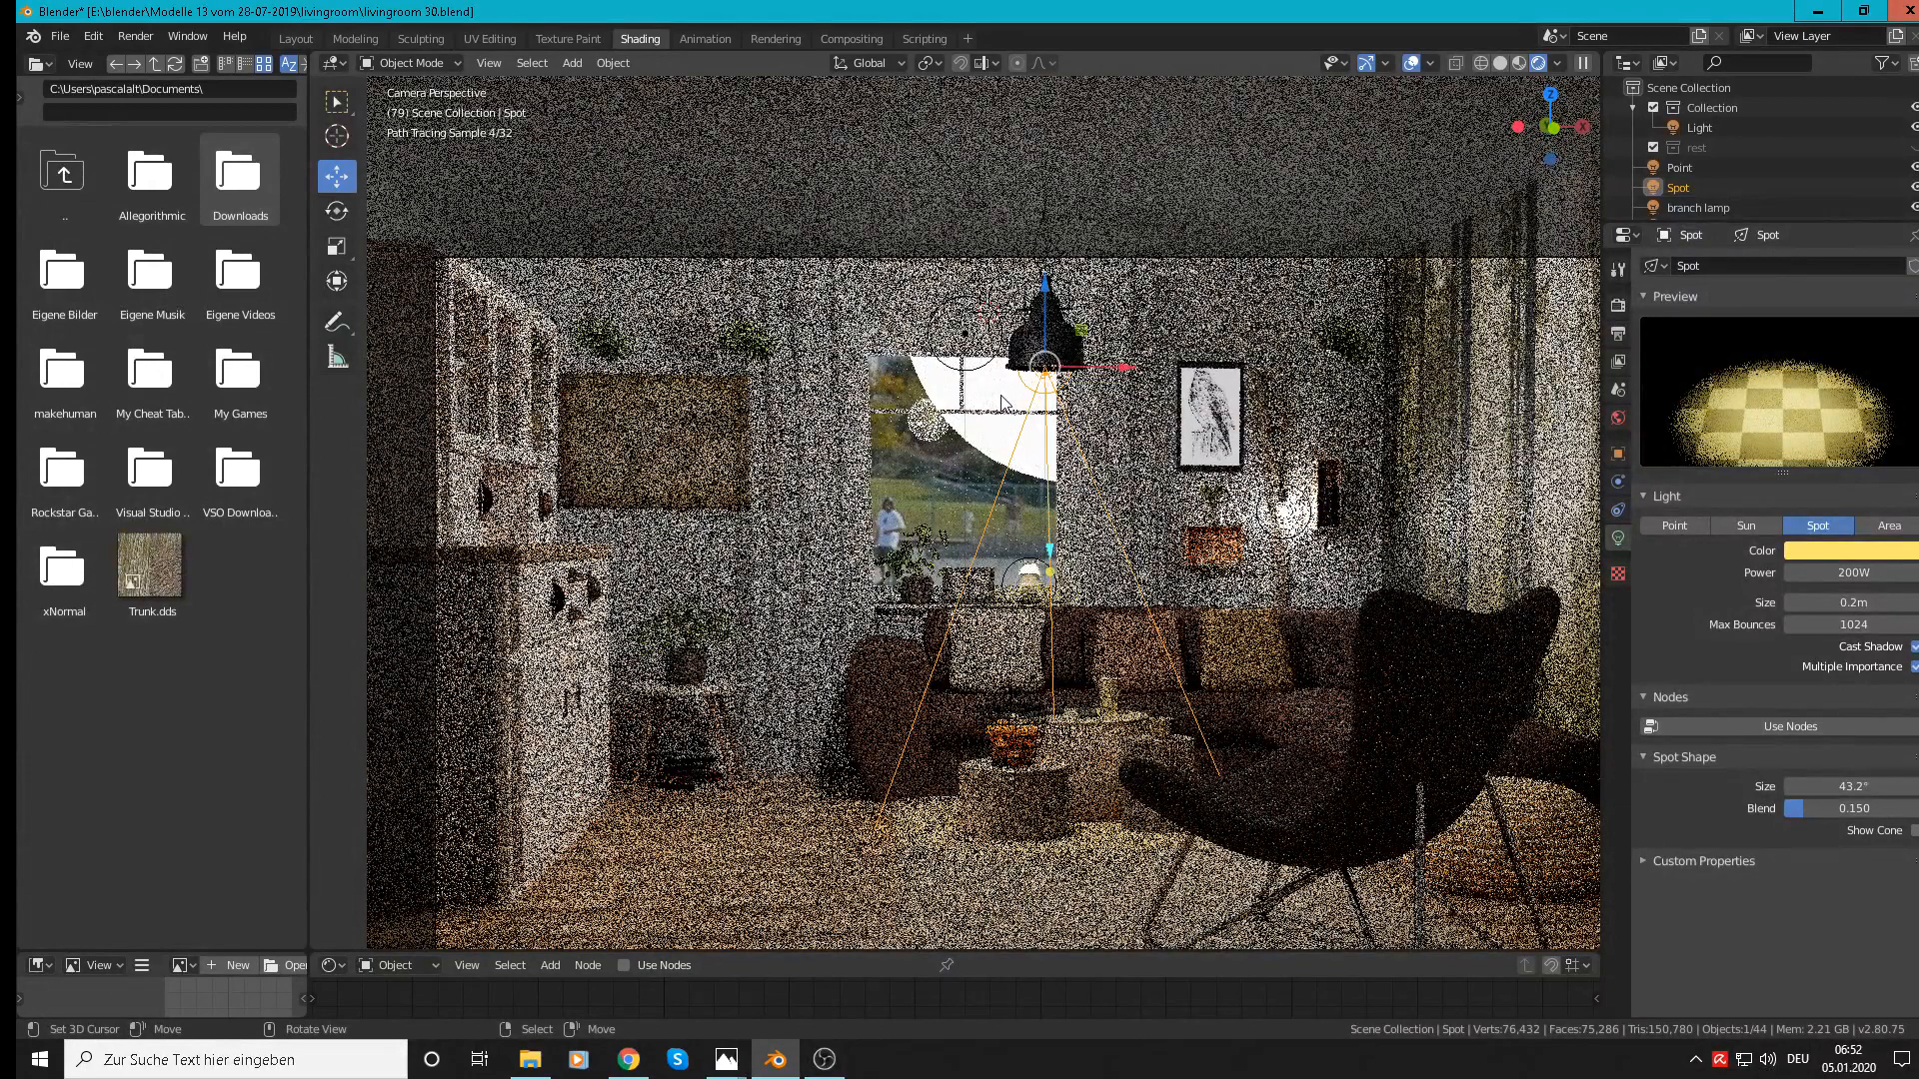
Step: Switch the viewport from rendered to material preview shading and save the file
{"action": "scroll", "coordinate": [1000, 400], "scroll_direction": "down", "scroll_amount": 3}
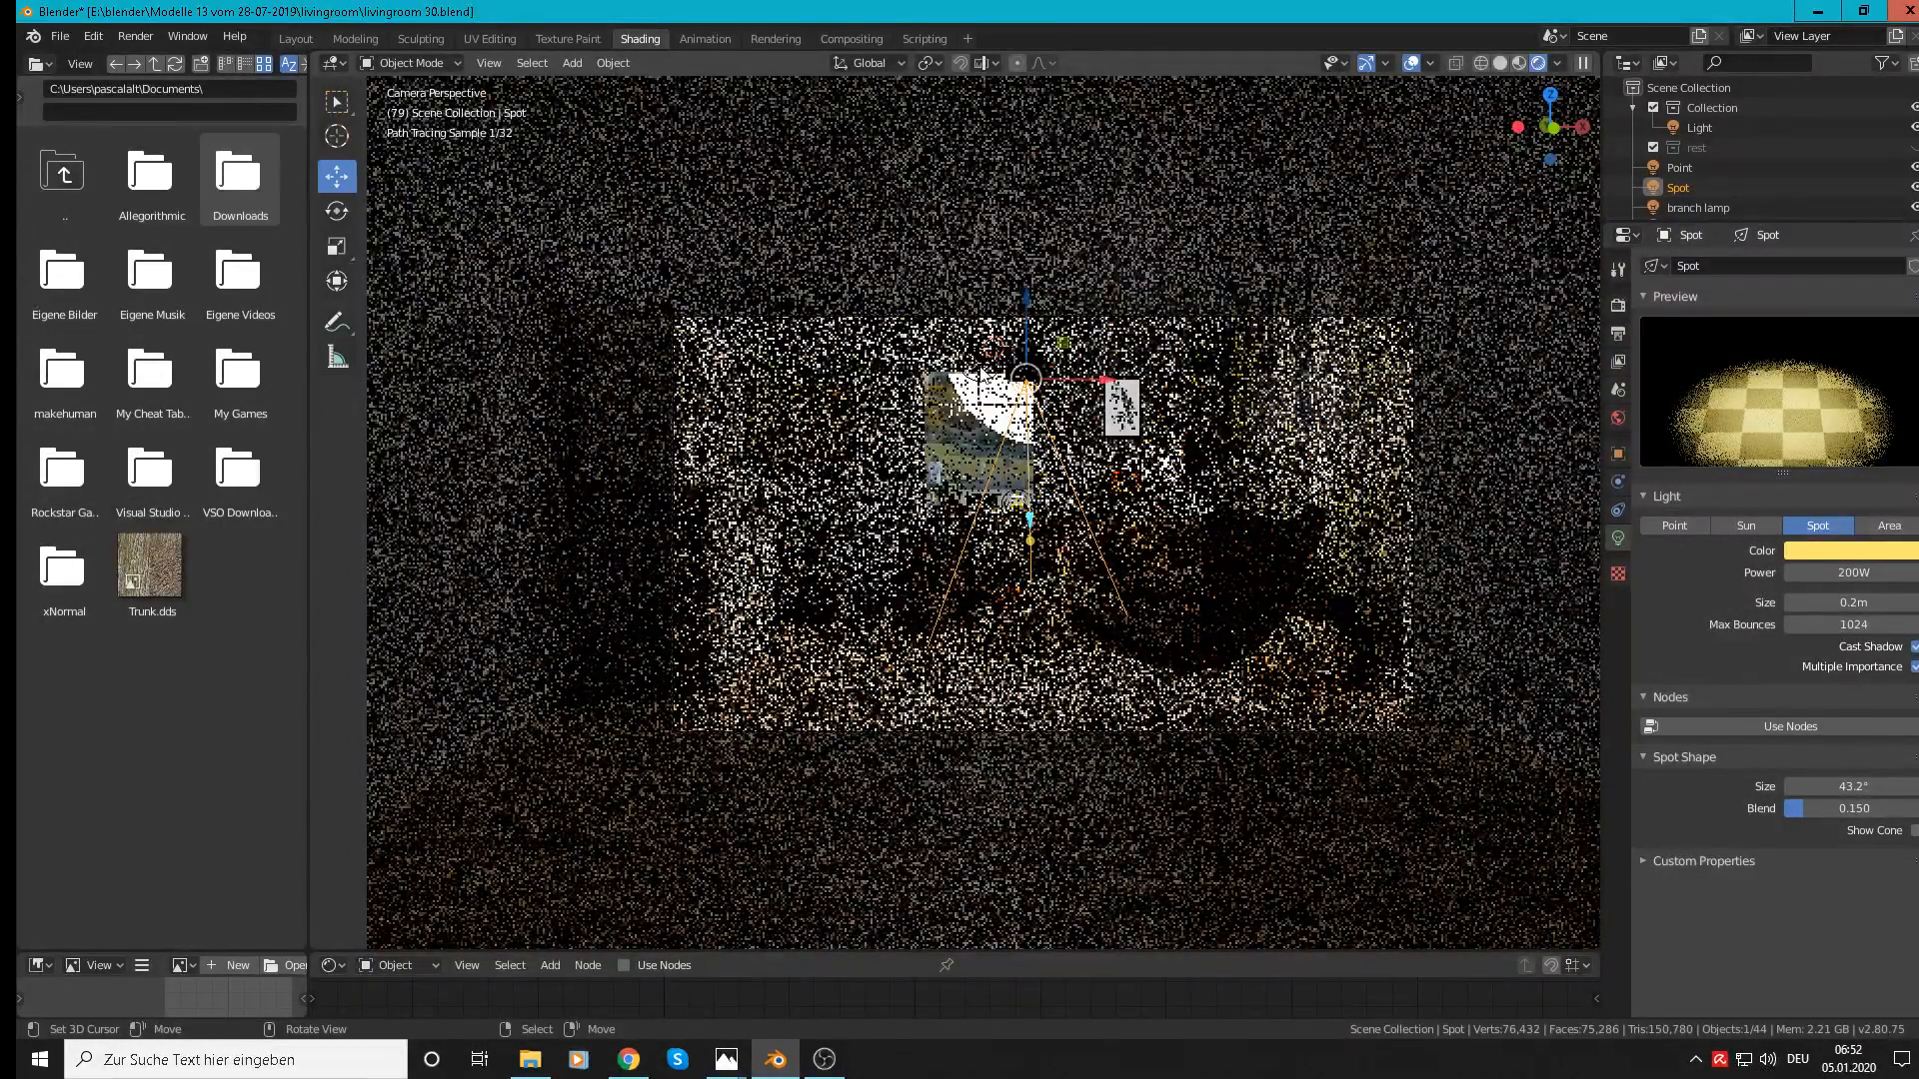
{"action": "scroll", "coordinate": [982, 376], "scroll_direction": "up", "scroll_amount": 2}
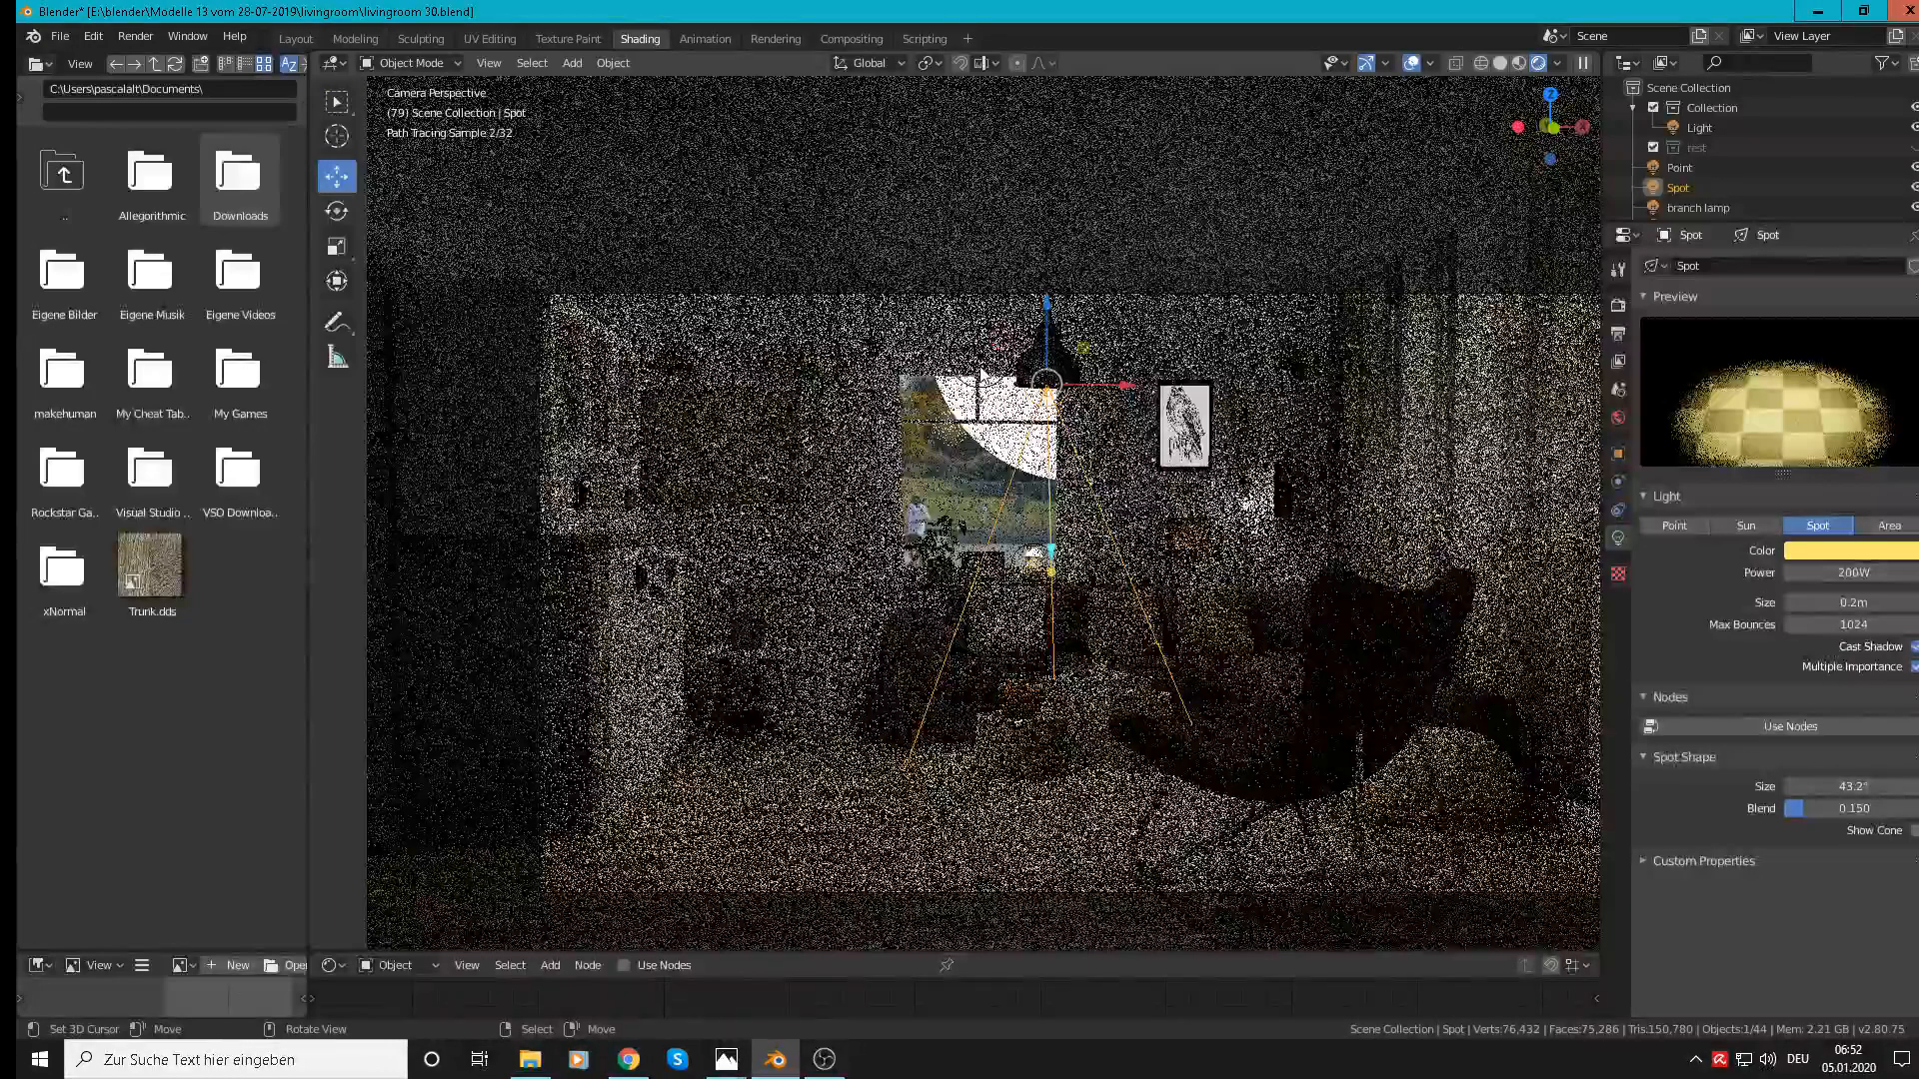
{"action": "left_click", "coordinate": [1523, 64]}
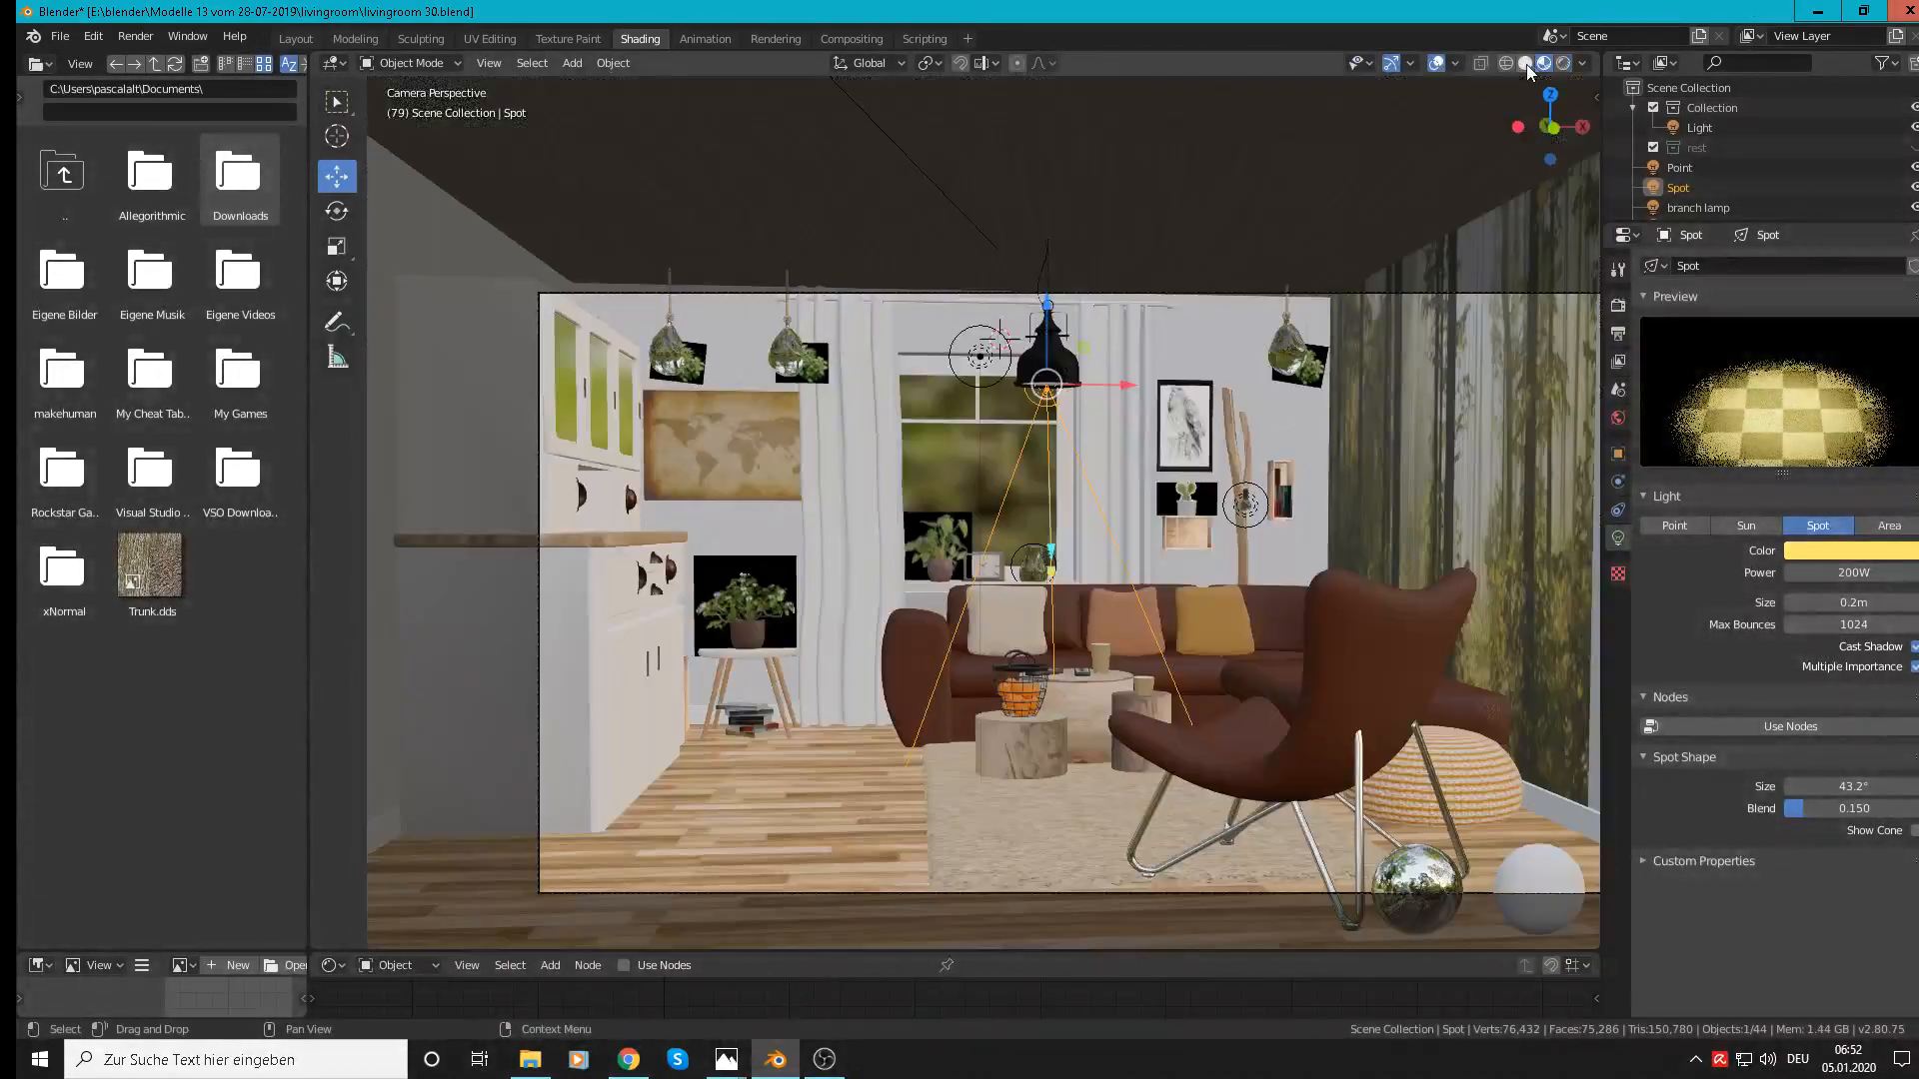
{"action": "left_click", "coordinate": [59, 37]}
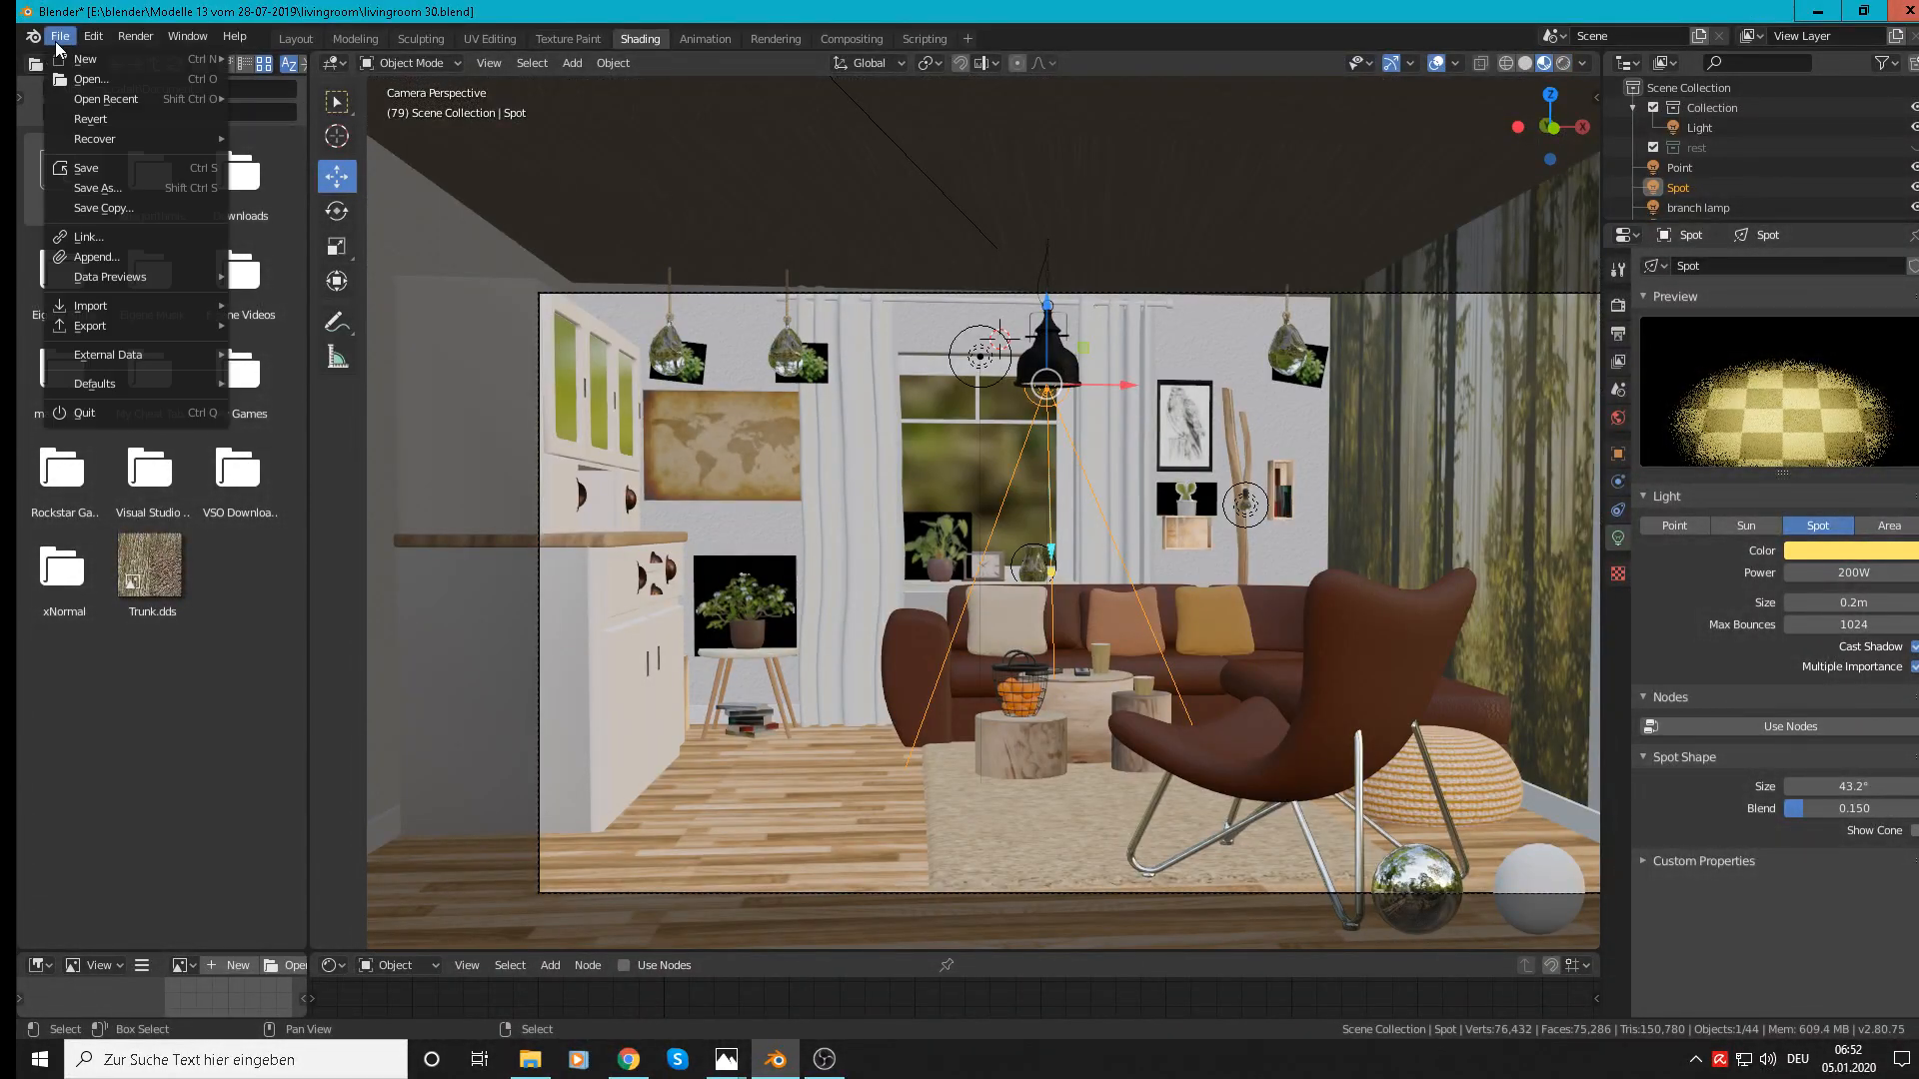
{"action": "left_click", "coordinate": [90, 168]}
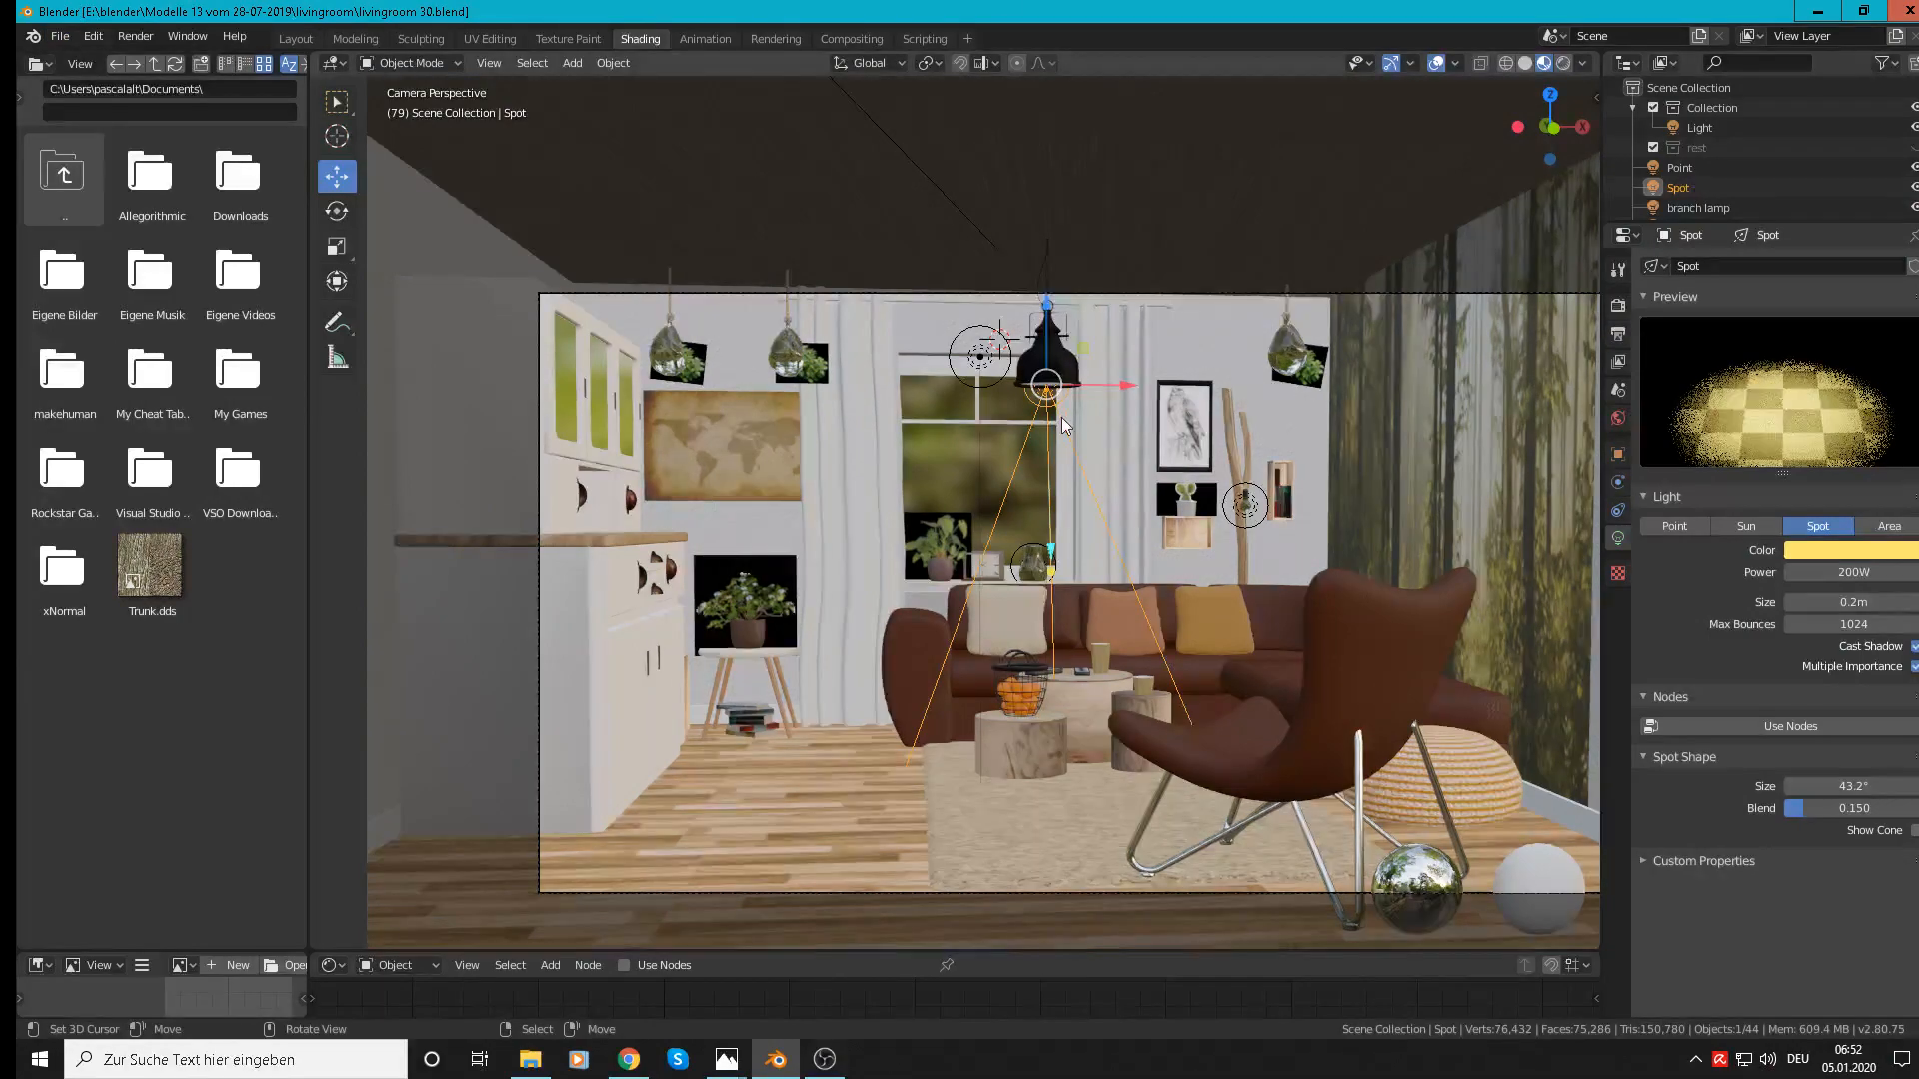
Step: Test-render the camera view, then unlink the render result and leave the render window
{"action": "key", "text": "F12"}
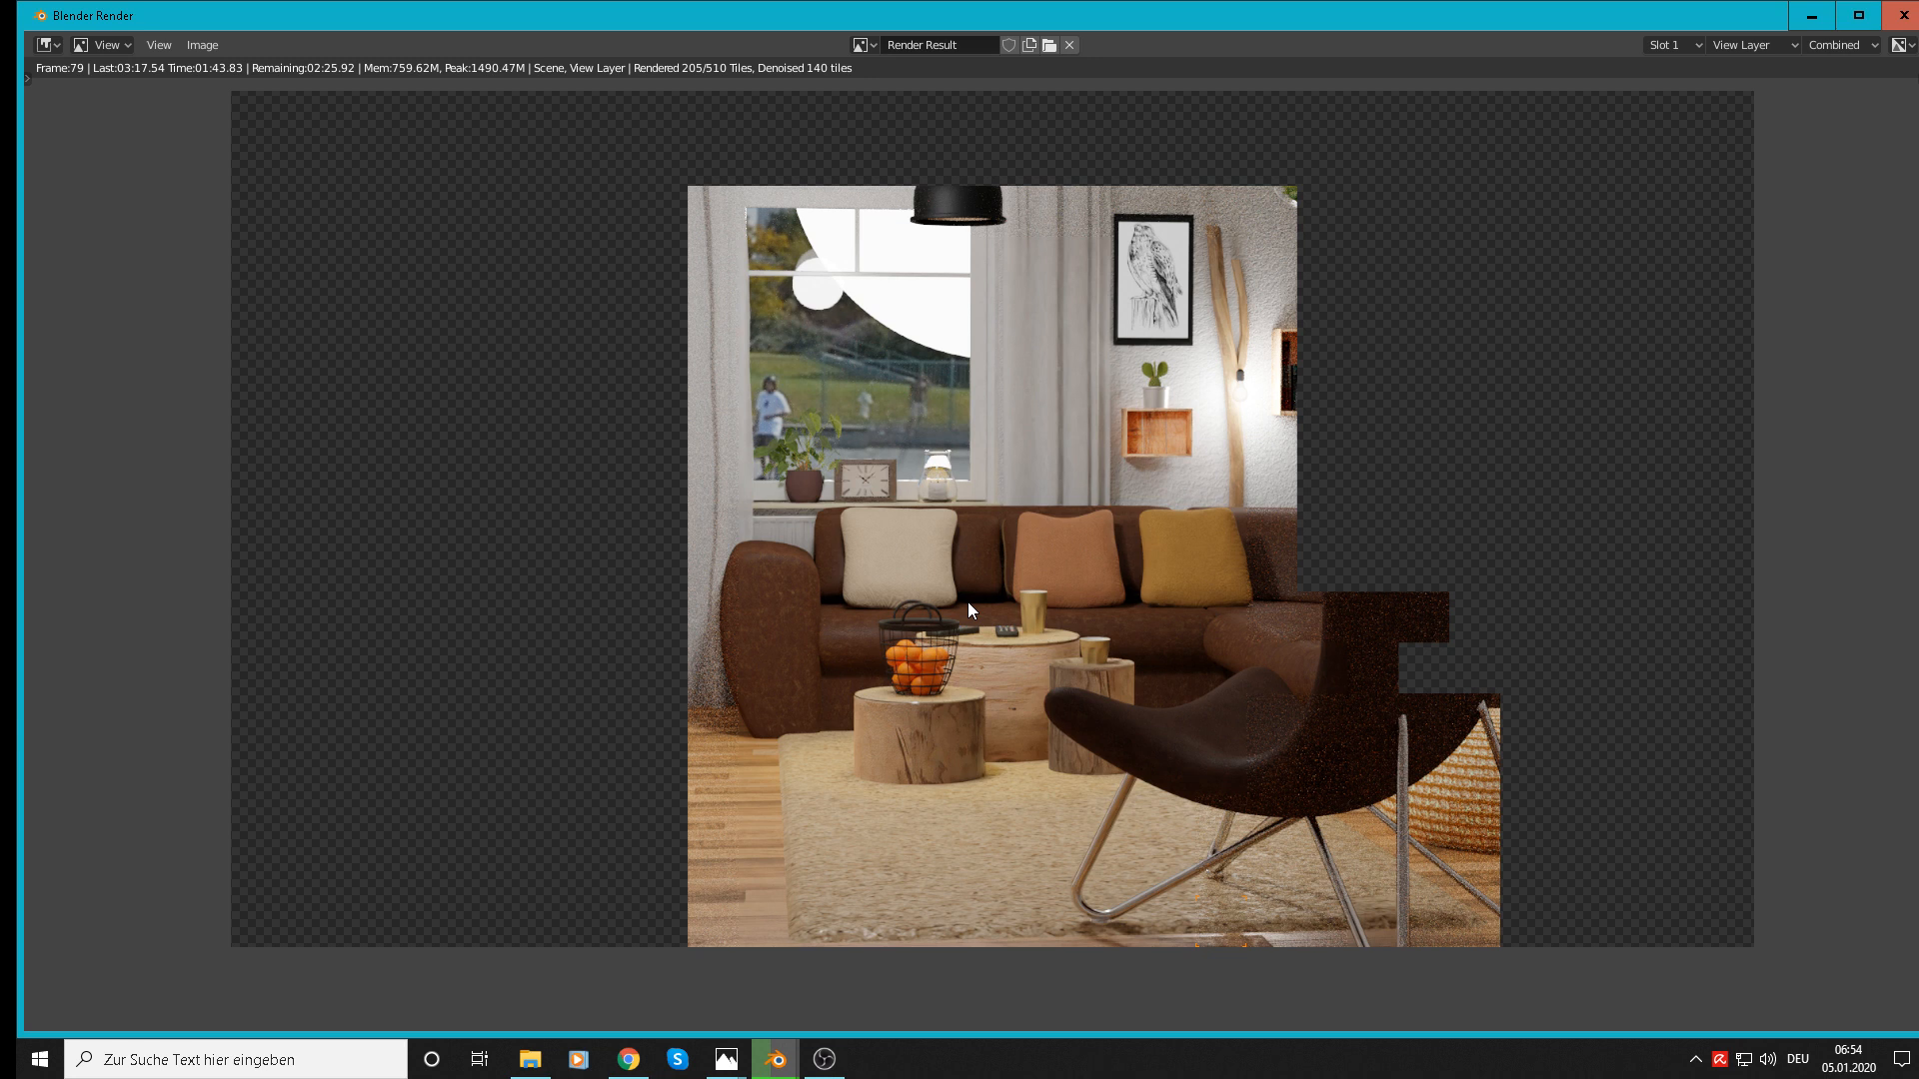
{"action": "left_click", "coordinate": [1069, 45]}
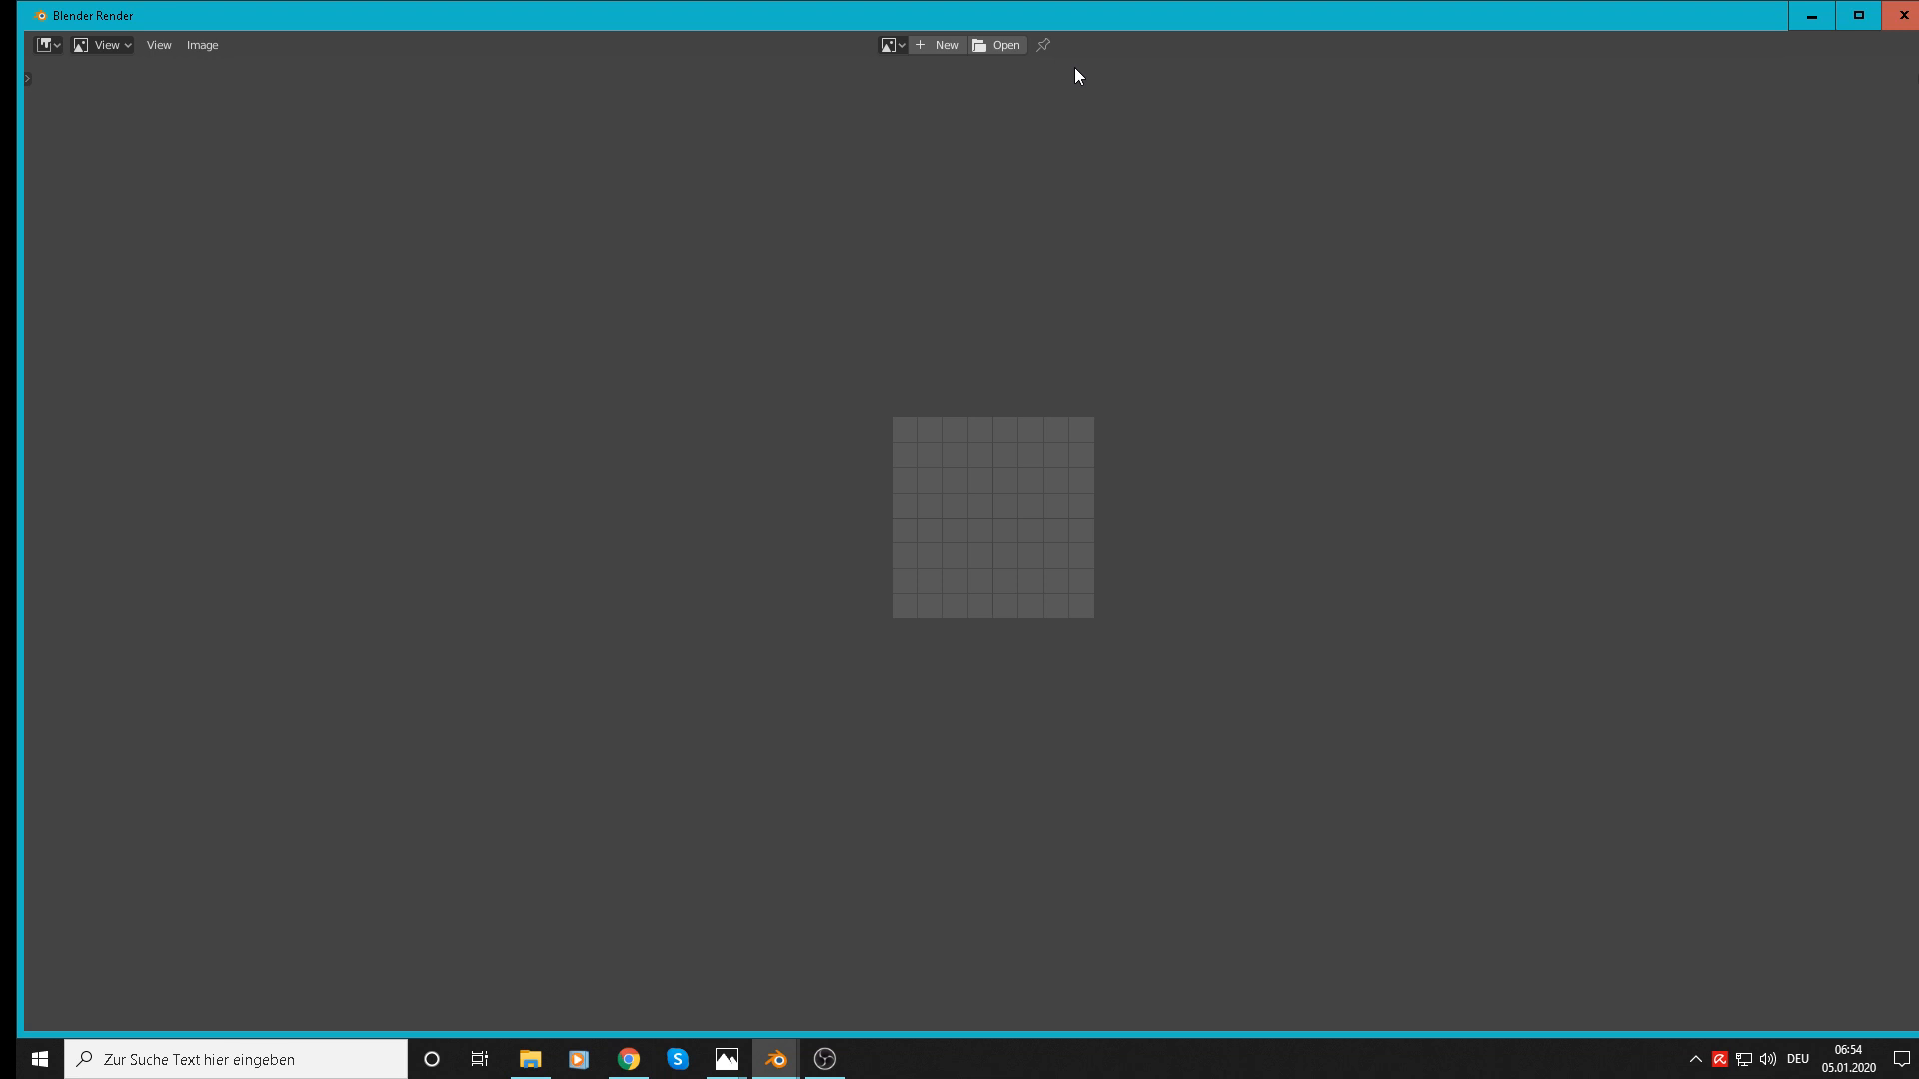
{"action": "key", "text": "Escape"}
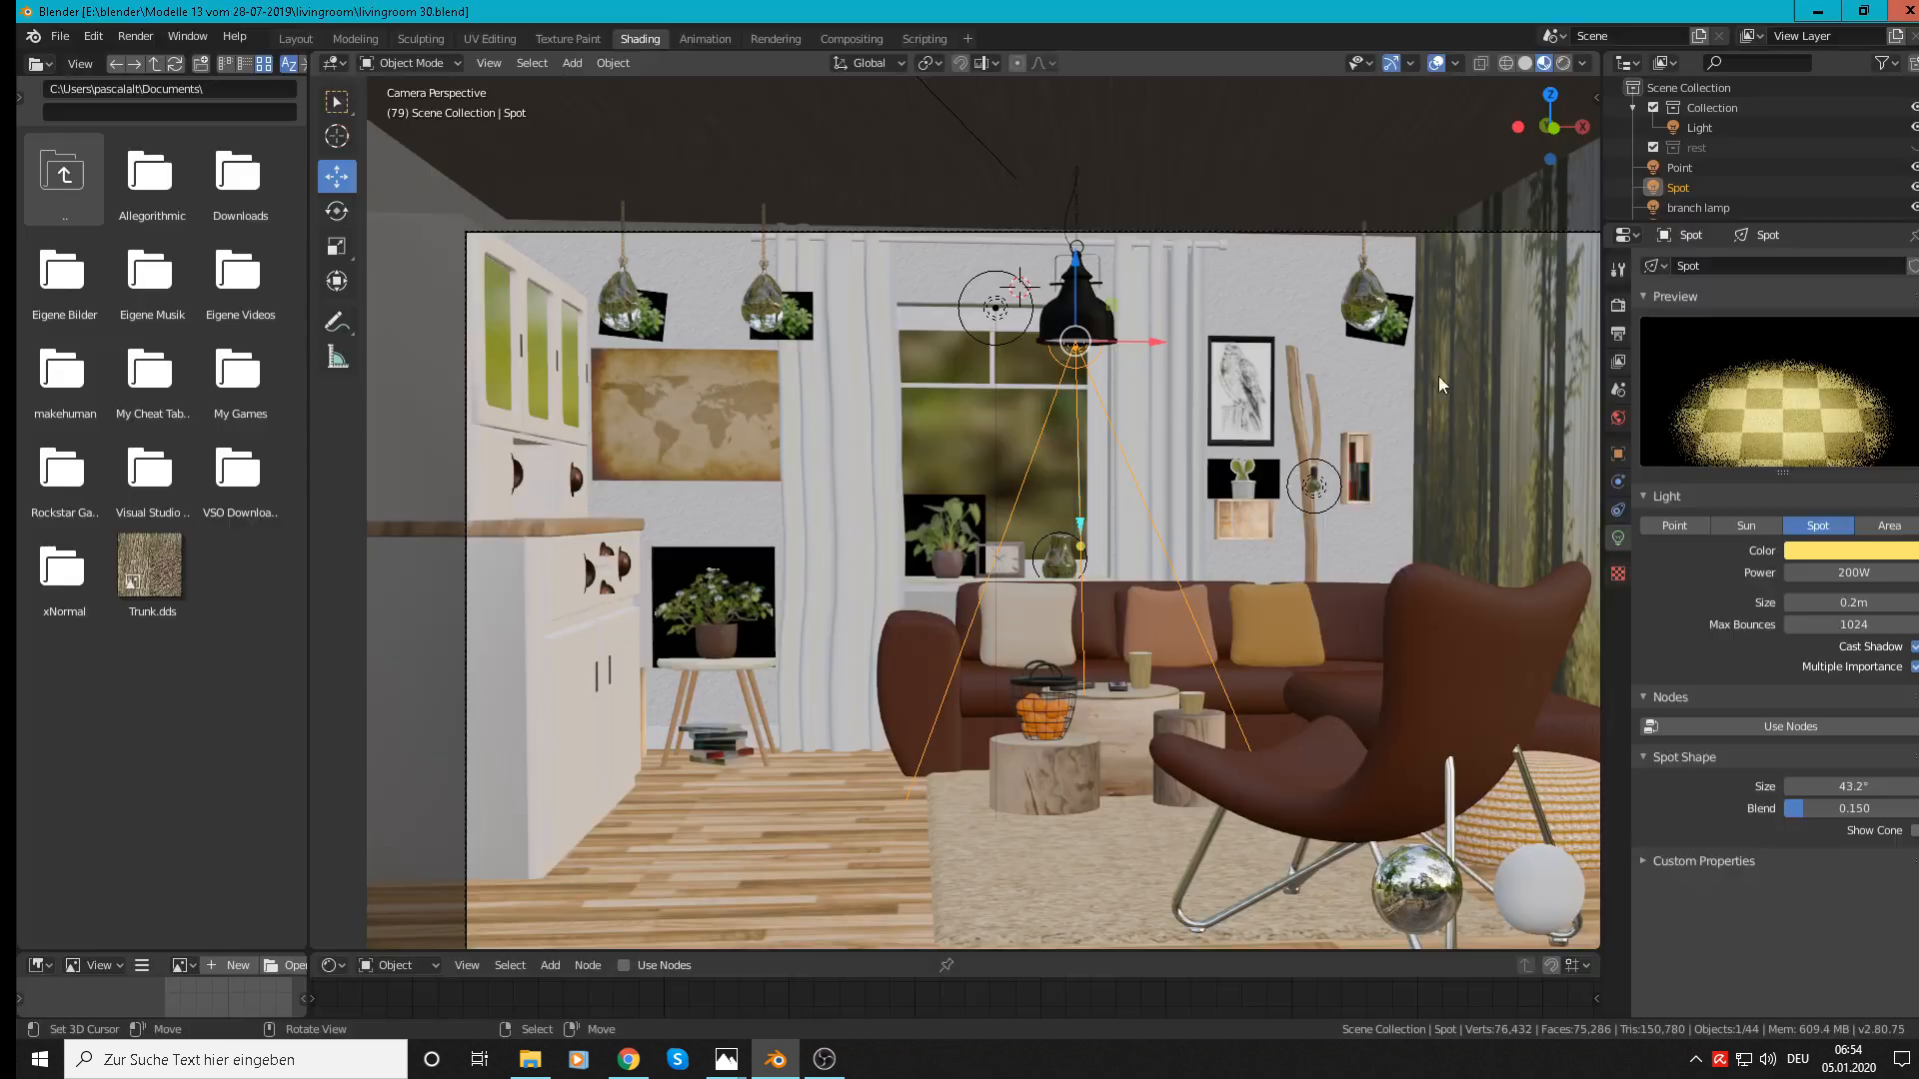
Step: Set the power of the branch lamp's point light to 50 W
{"action": "right_click", "coordinate": [1413, 457]}
{"action": "scroll", "coordinate": [1357, 485], "scroll_direction": "up", "scroll_amount": 4}
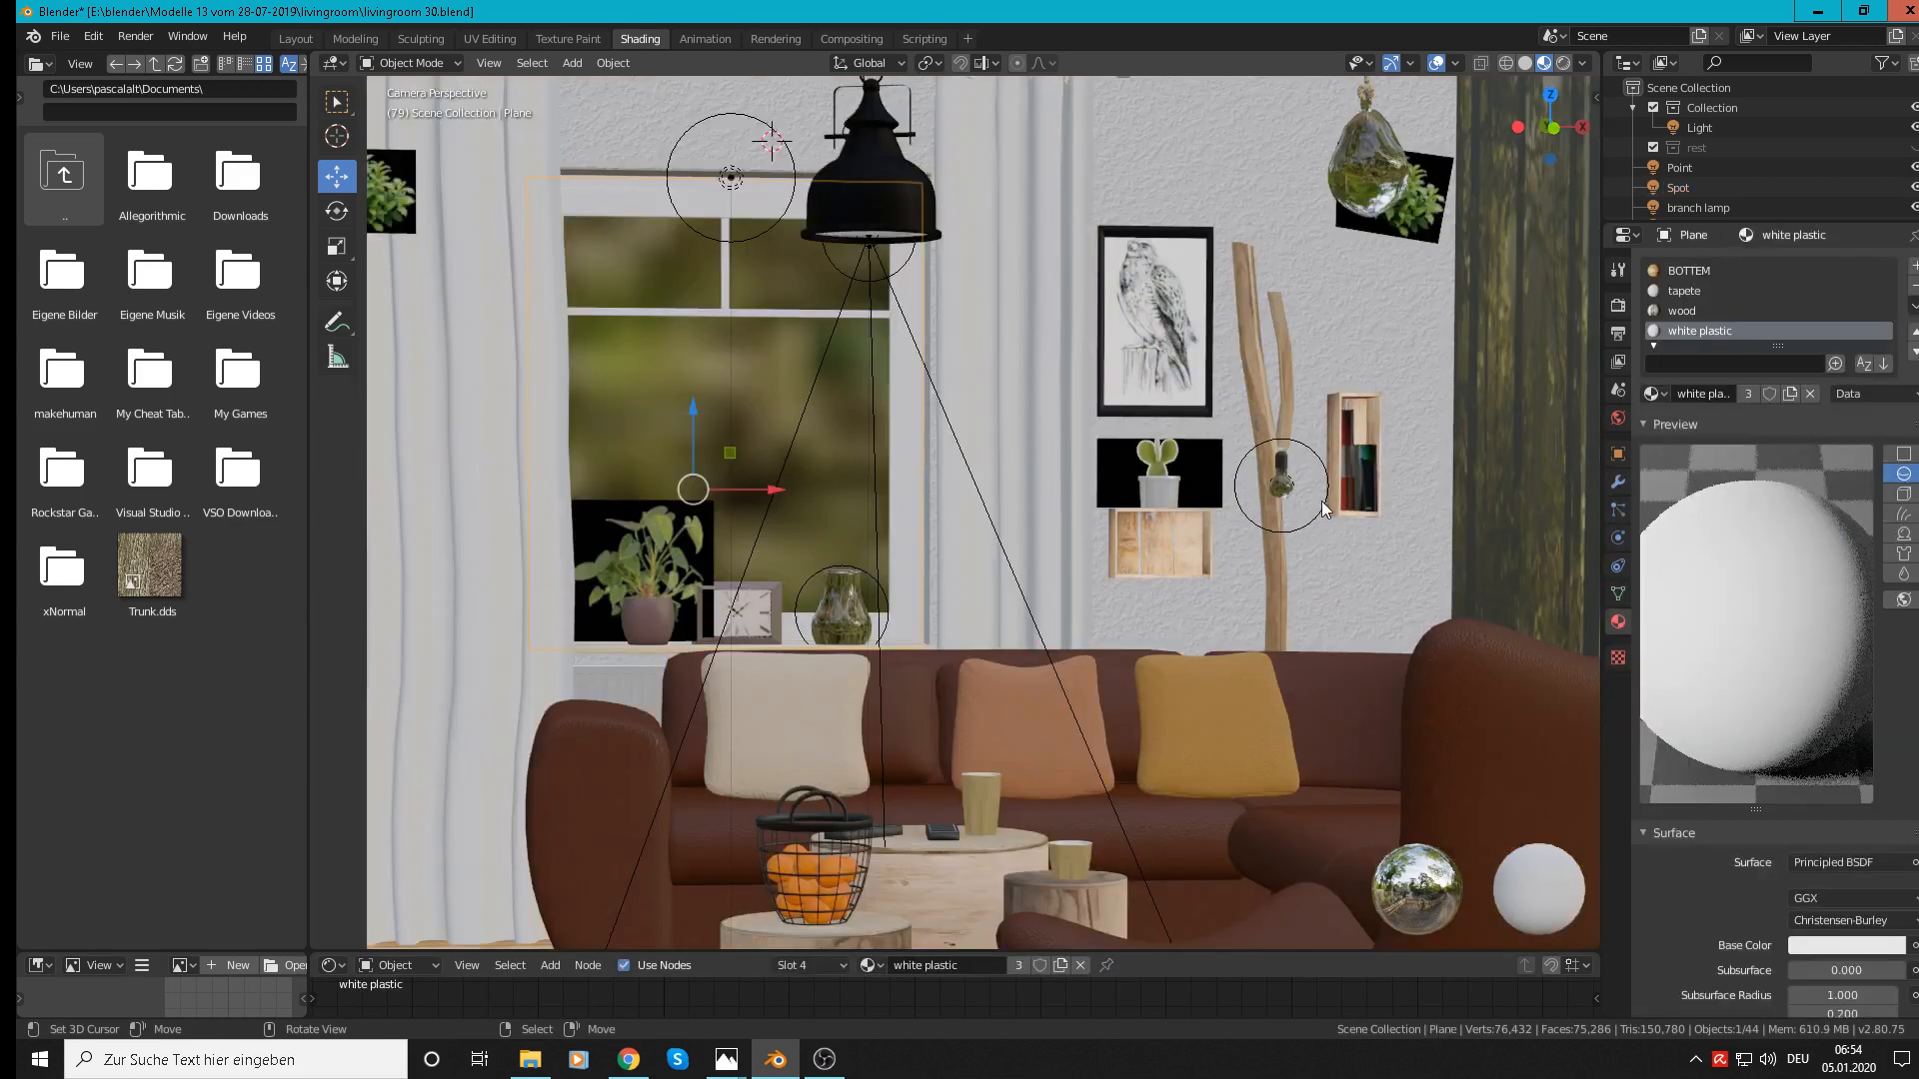
{"action": "right_click", "coordinate": [1321, 501]}
{"action": "left_click", "coordinate": [1861, 572]}
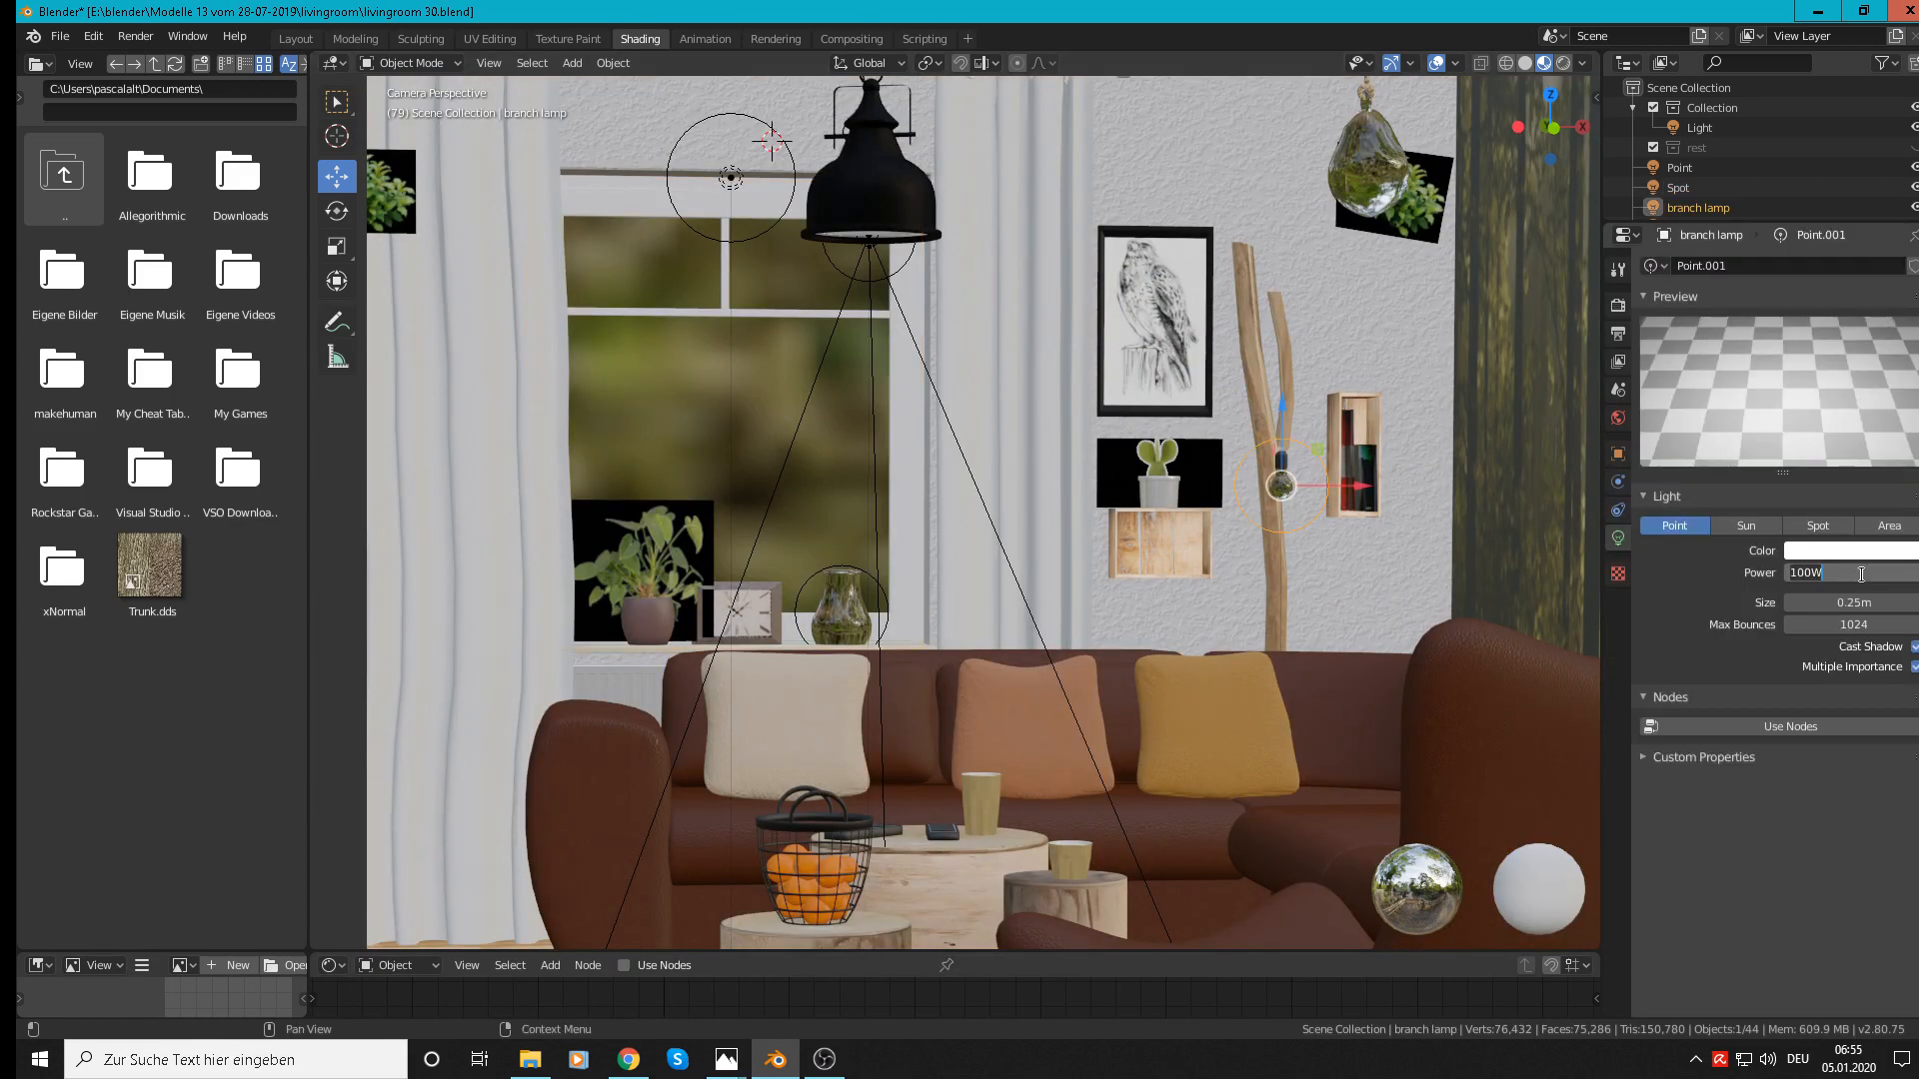
{"action": "type", "text": "50"}
{"action": "key", "text": "Return"}
Step: Reduce the power of the fill point light beside the ceiling lamp to 150 W
{"action": "scroll", "coordinate": [1256, 664], "scroll_direction": "down", "scroll_amount": 4}
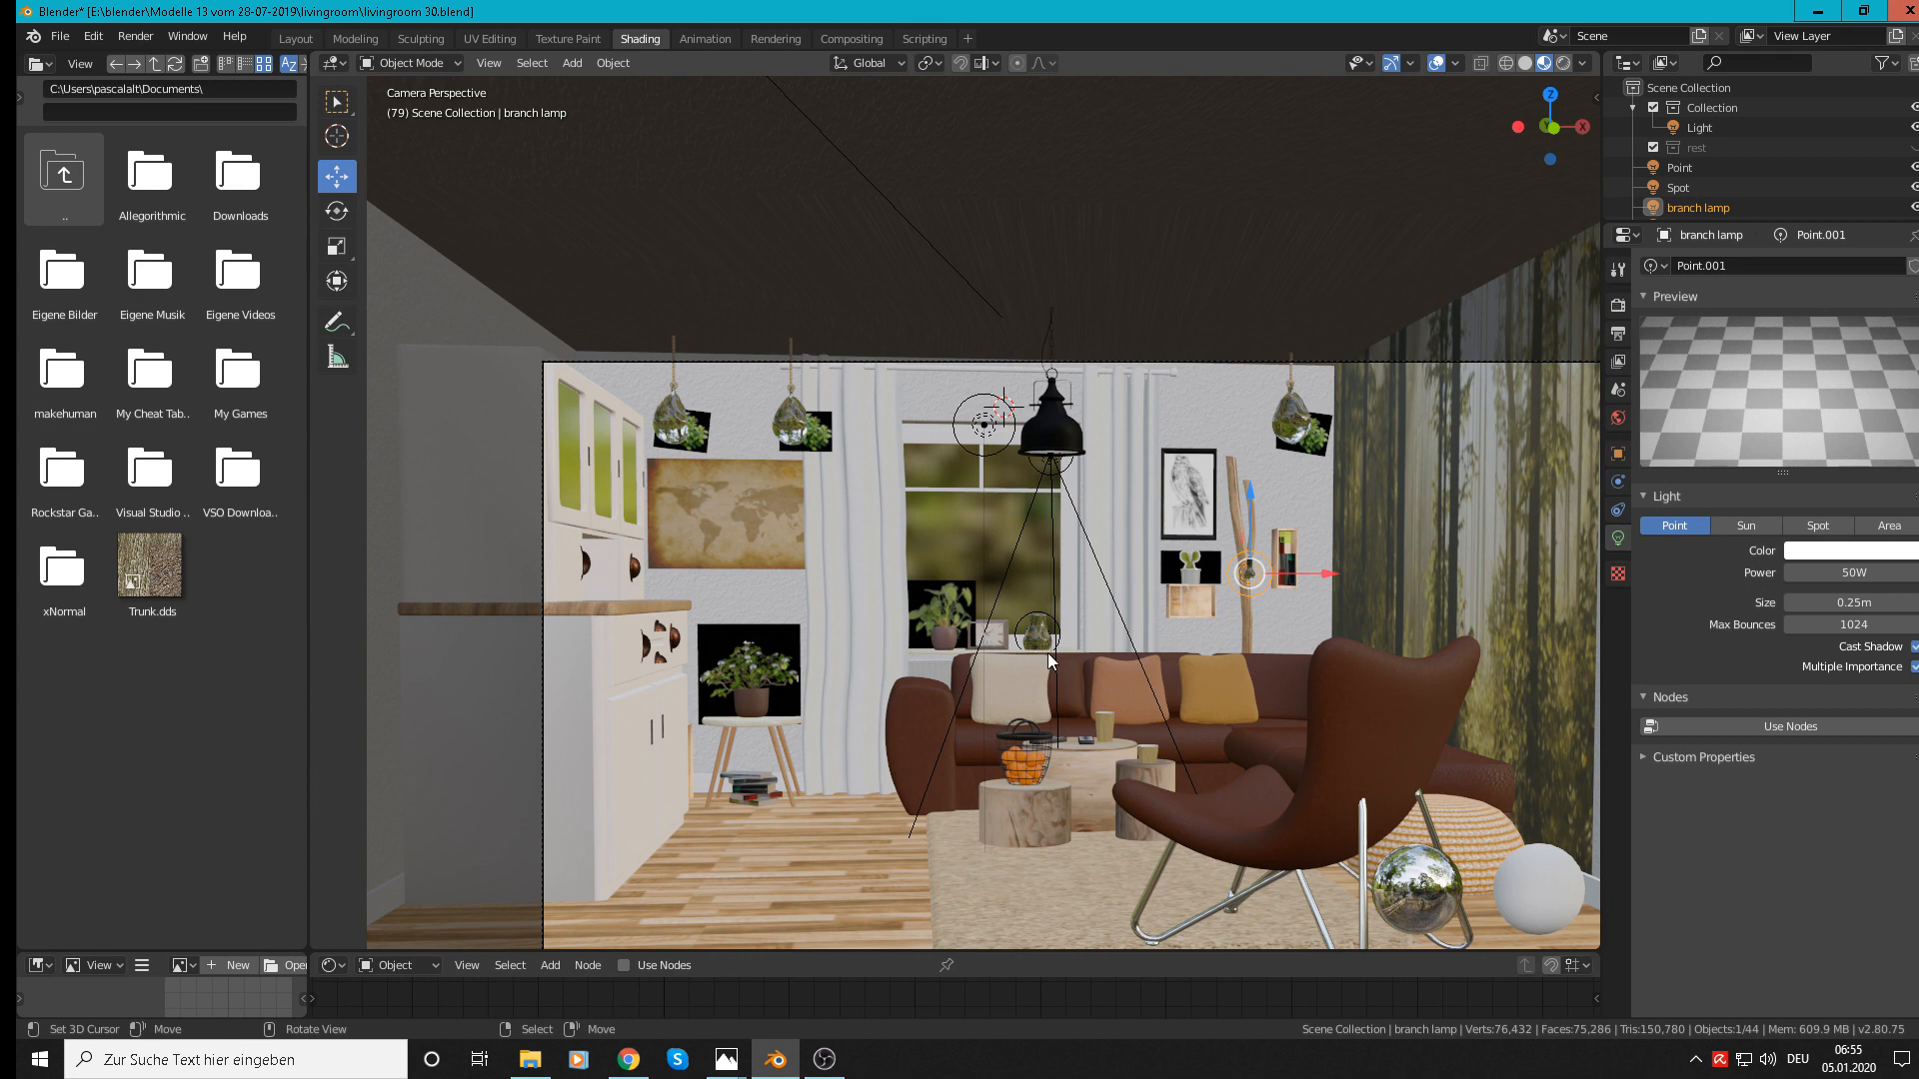
{"action": "right_click", "coordinate": [985, 425]}
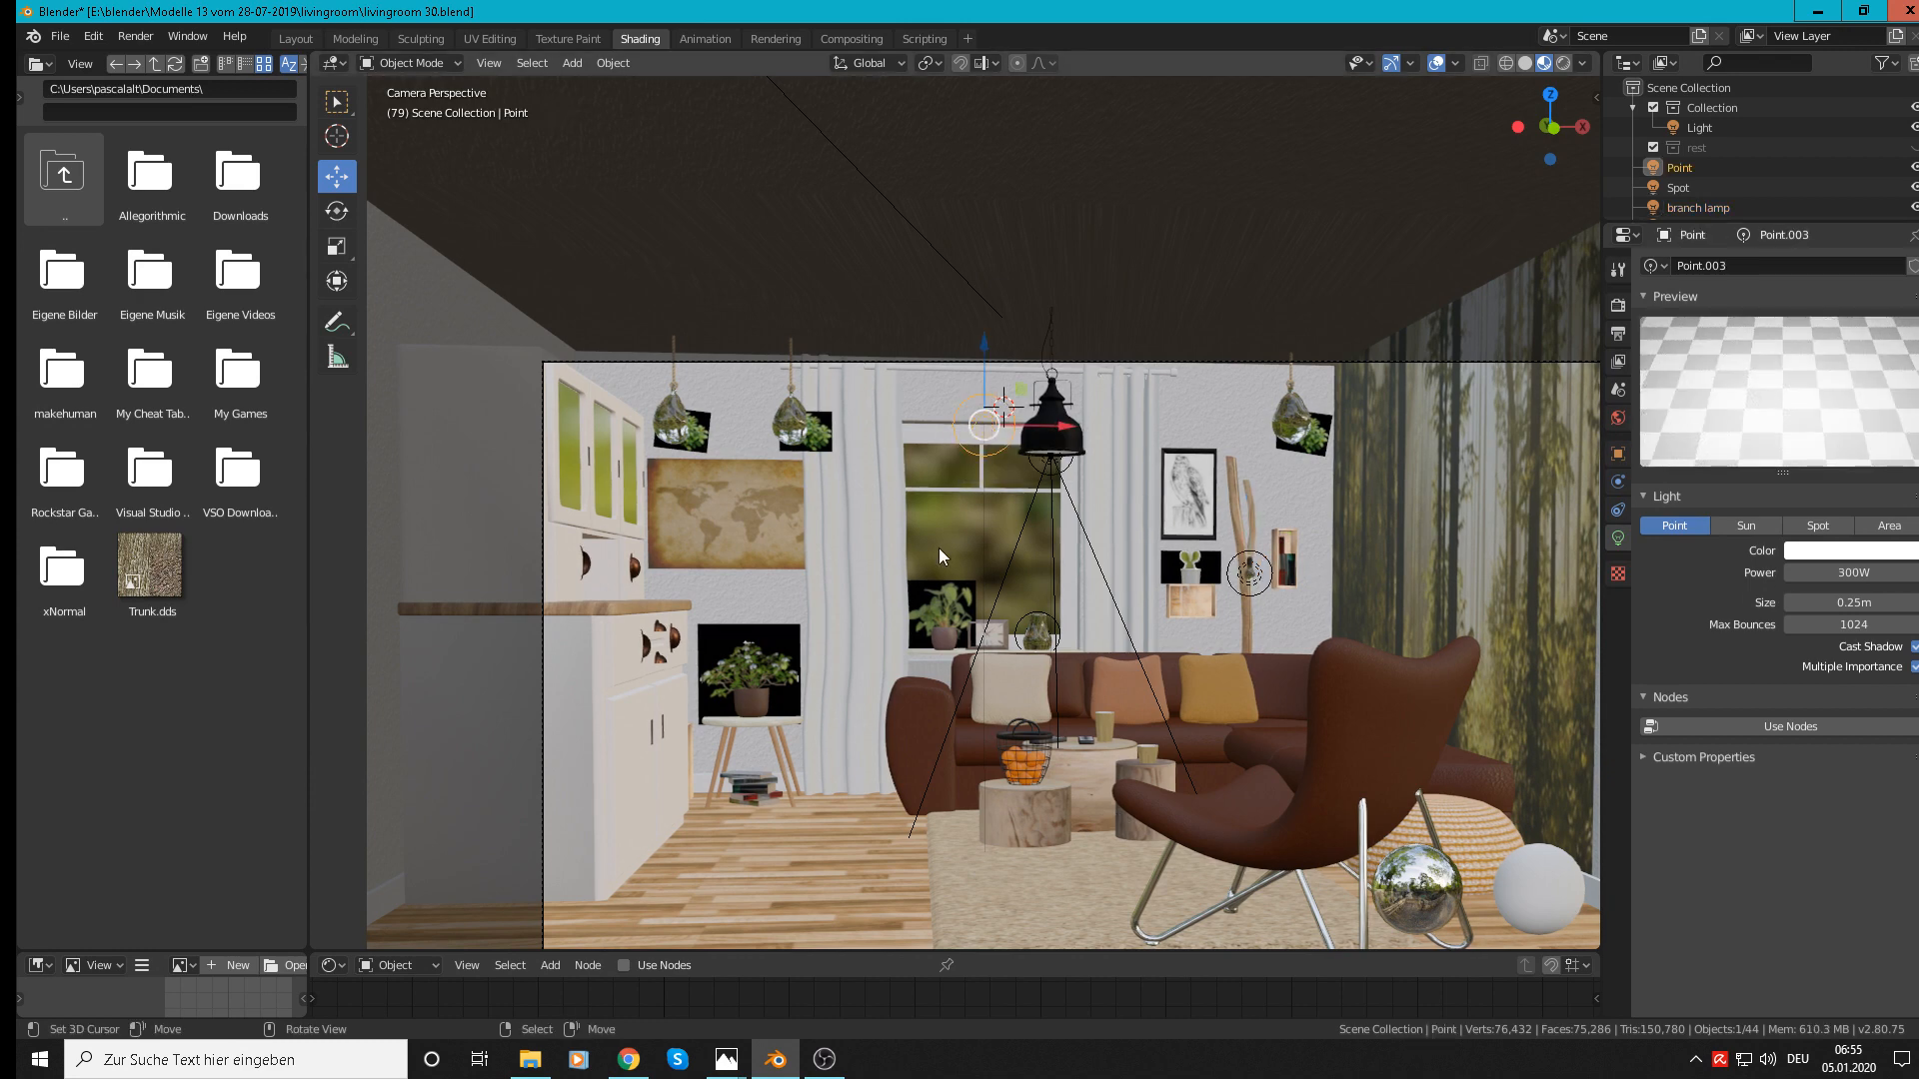
{"action": "mouse_move", "coordinate": [938, 548]}
{"action": "middle_mouse_down"}
{"action": "mouse_move", "coordinate": [975, 572]}
{"action": "mouse_move", "coordinate": [912, 564]}
{"action": "mouse_move", "coordinate": [946, 566]}
{"action": "middle_mouse_up"}
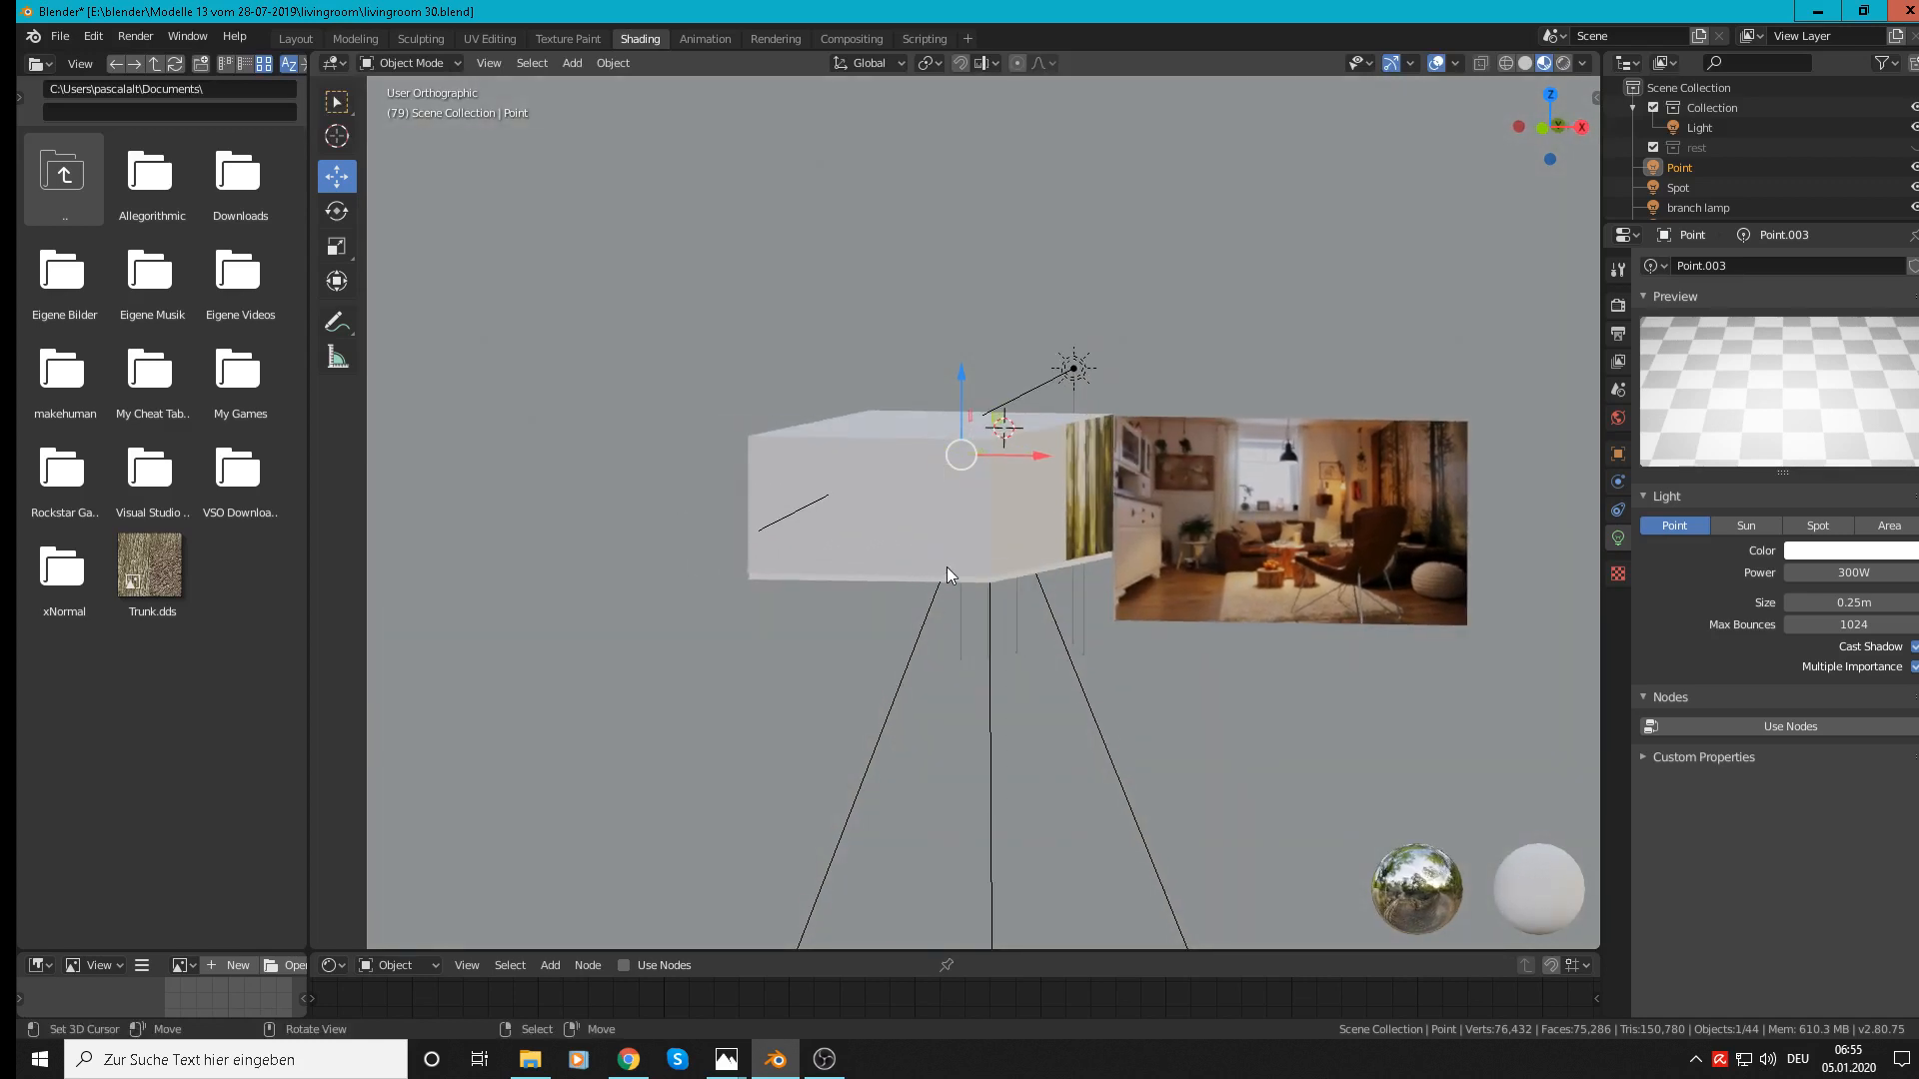
{"action": "left_click", "coordinate": [1858, 573]}
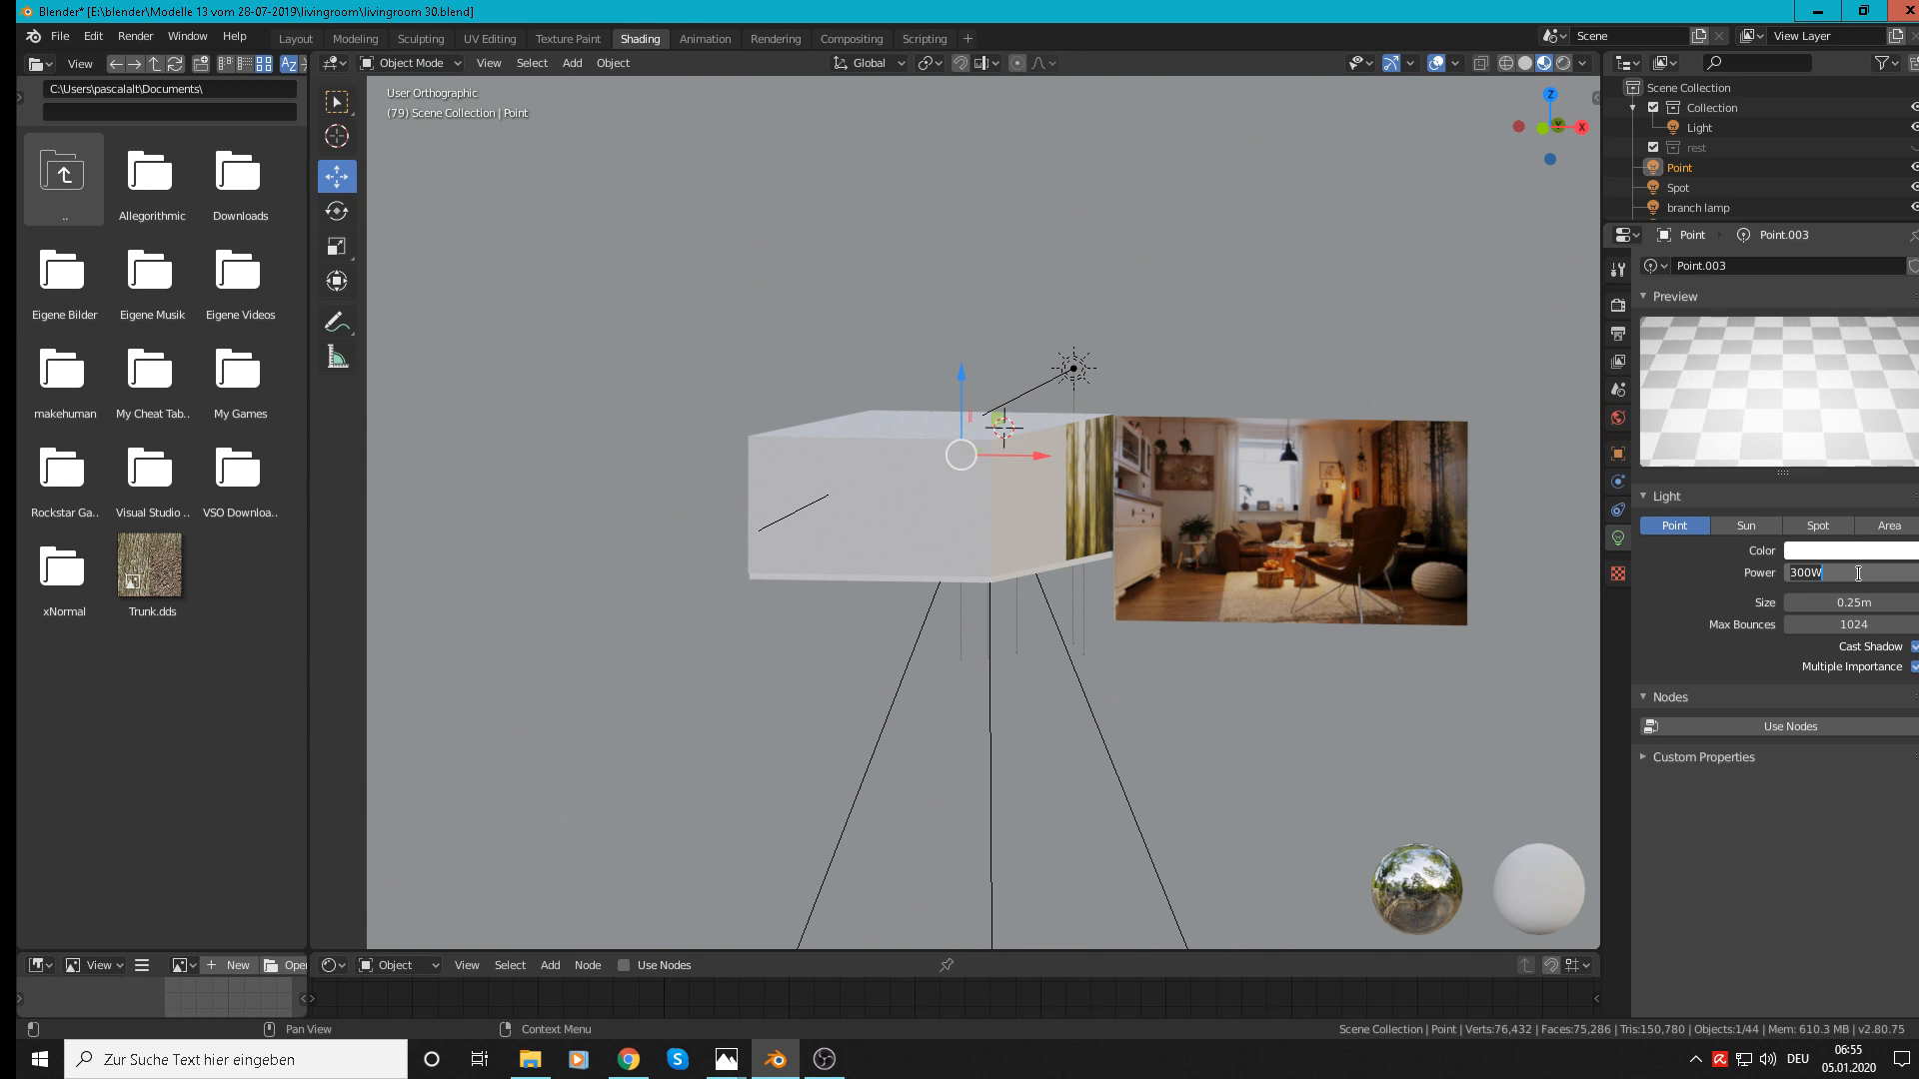
{"action": "type", "text": "150"}
{"action": "key", "text": "Return"}
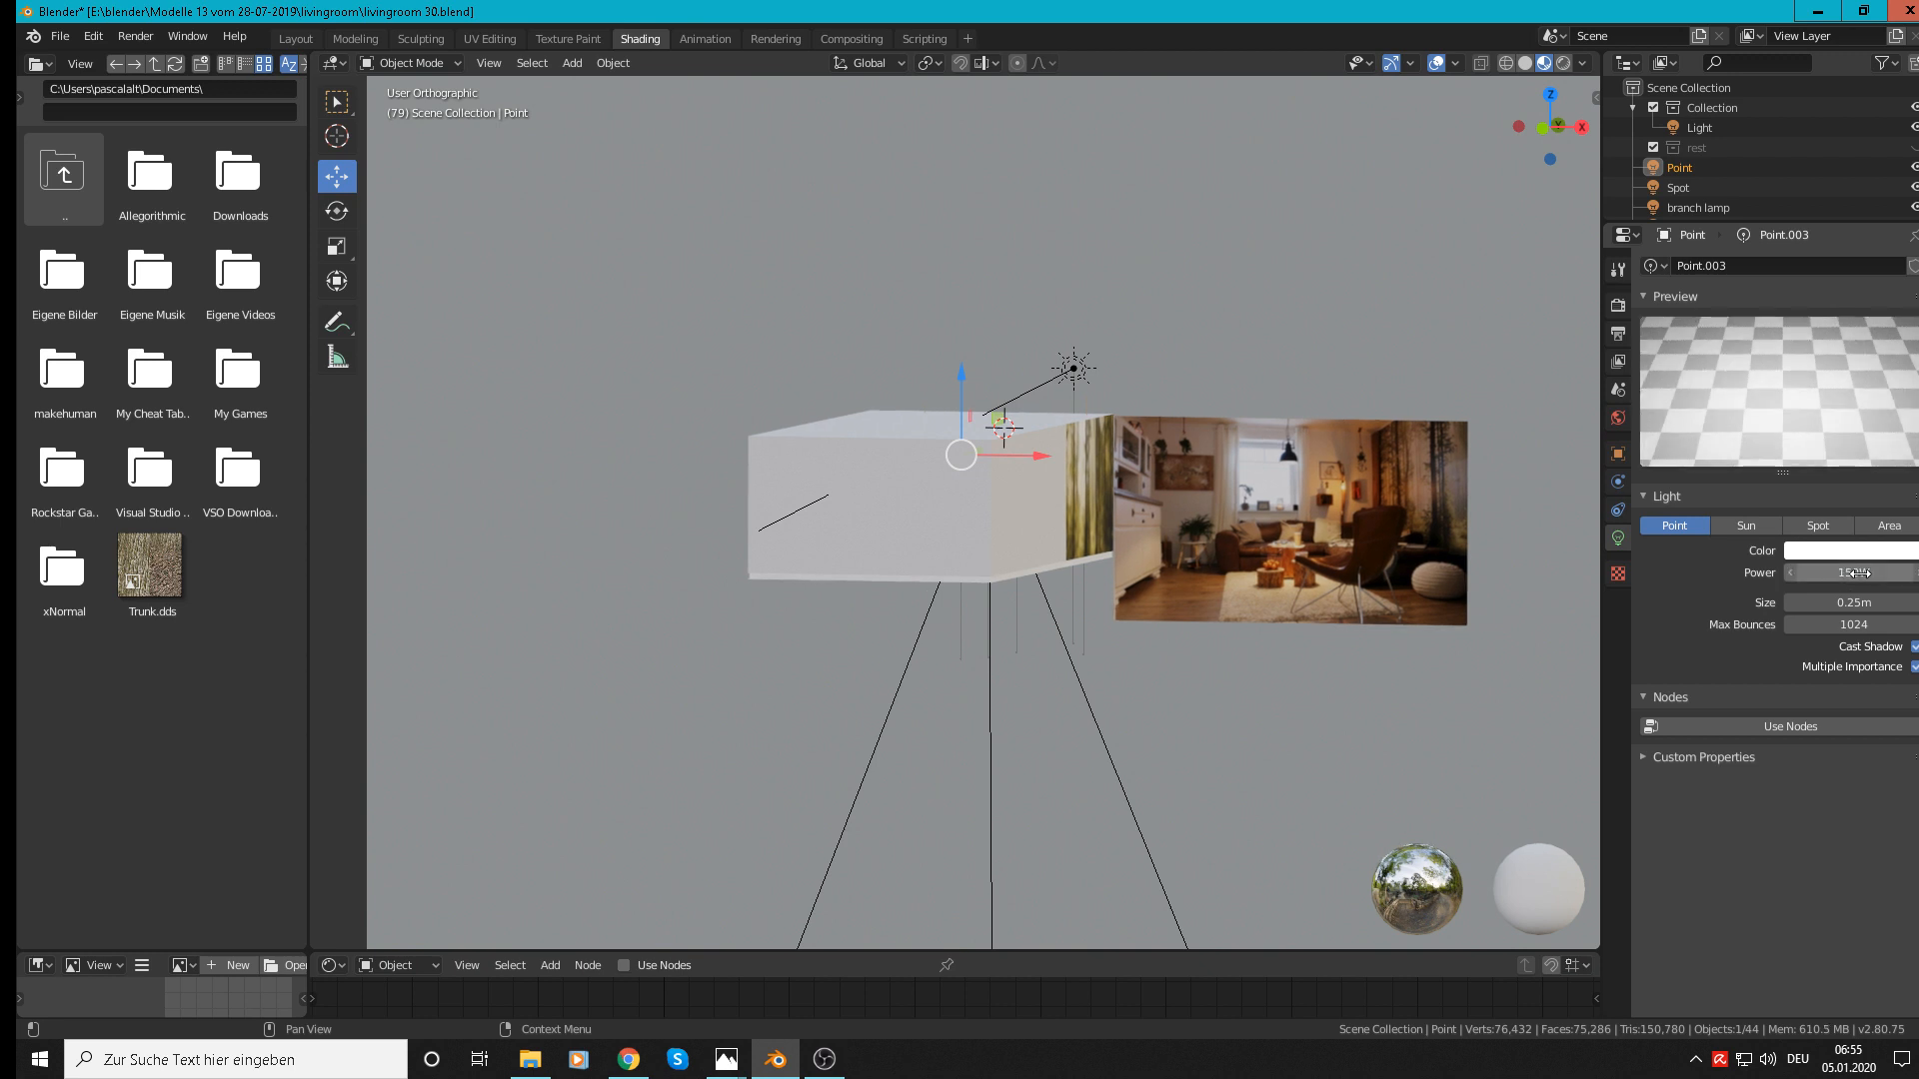
Step: Rotate the sun light -56.1° in a side view of the room so it shines steeply downward
{"action": "key", "text": "KP_0"}
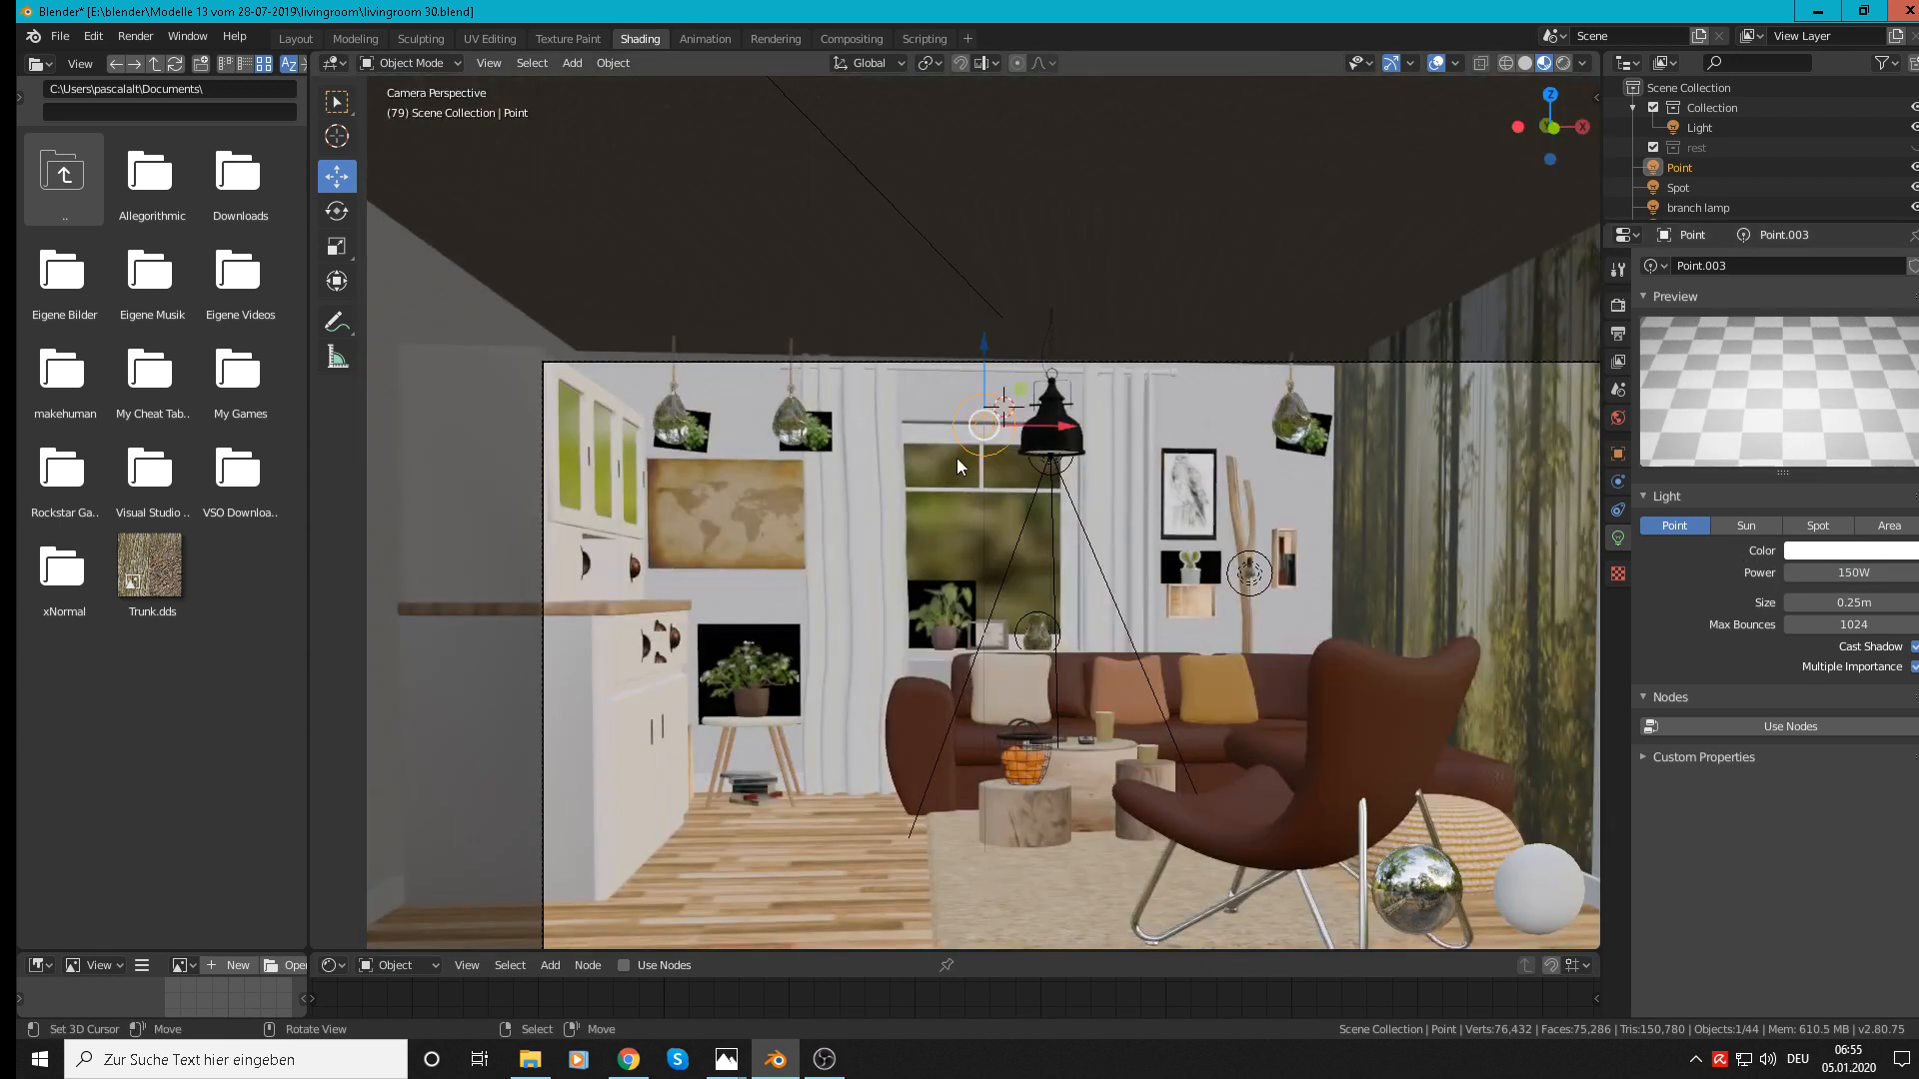
{"action": "scroll", "coordinate": [958, 461], "scroll_direction": "down", "scroll_amount": 5}
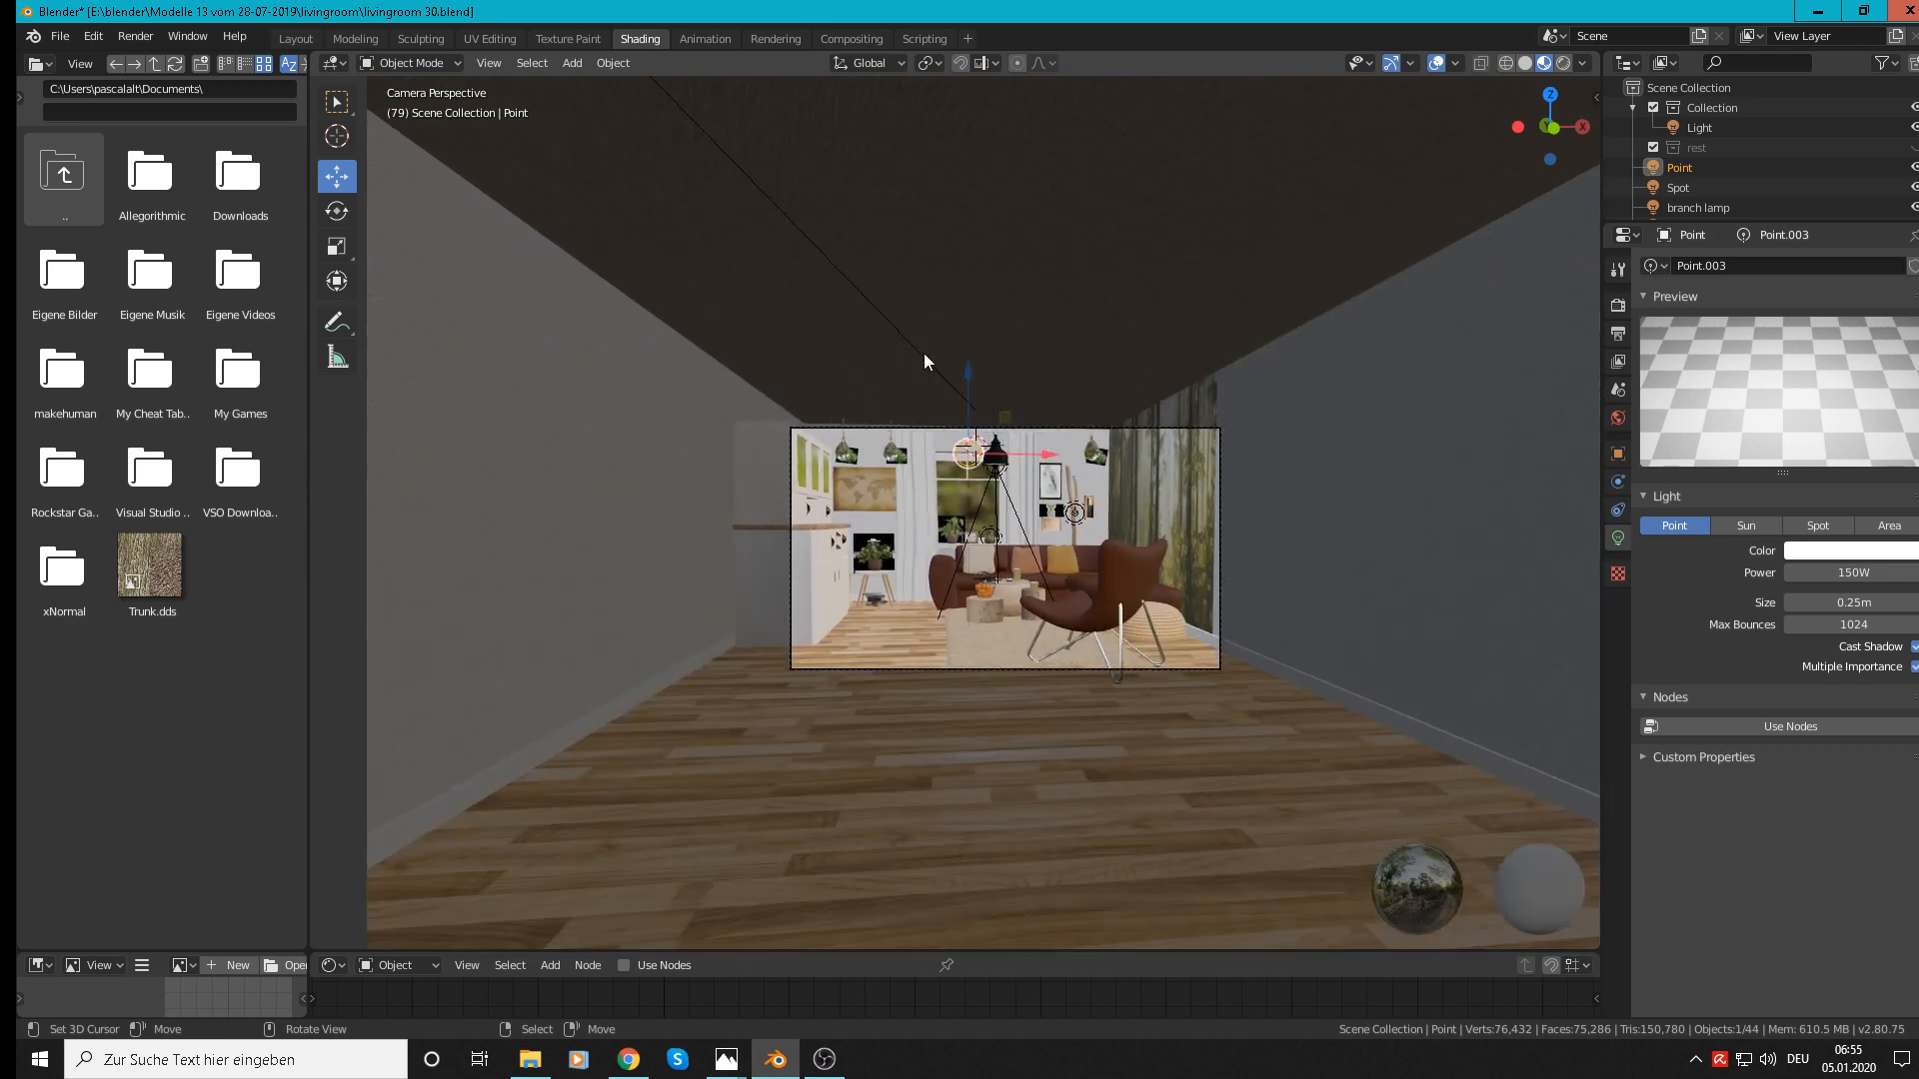
{"action": "left_click", "coordinate": [985, 420]}
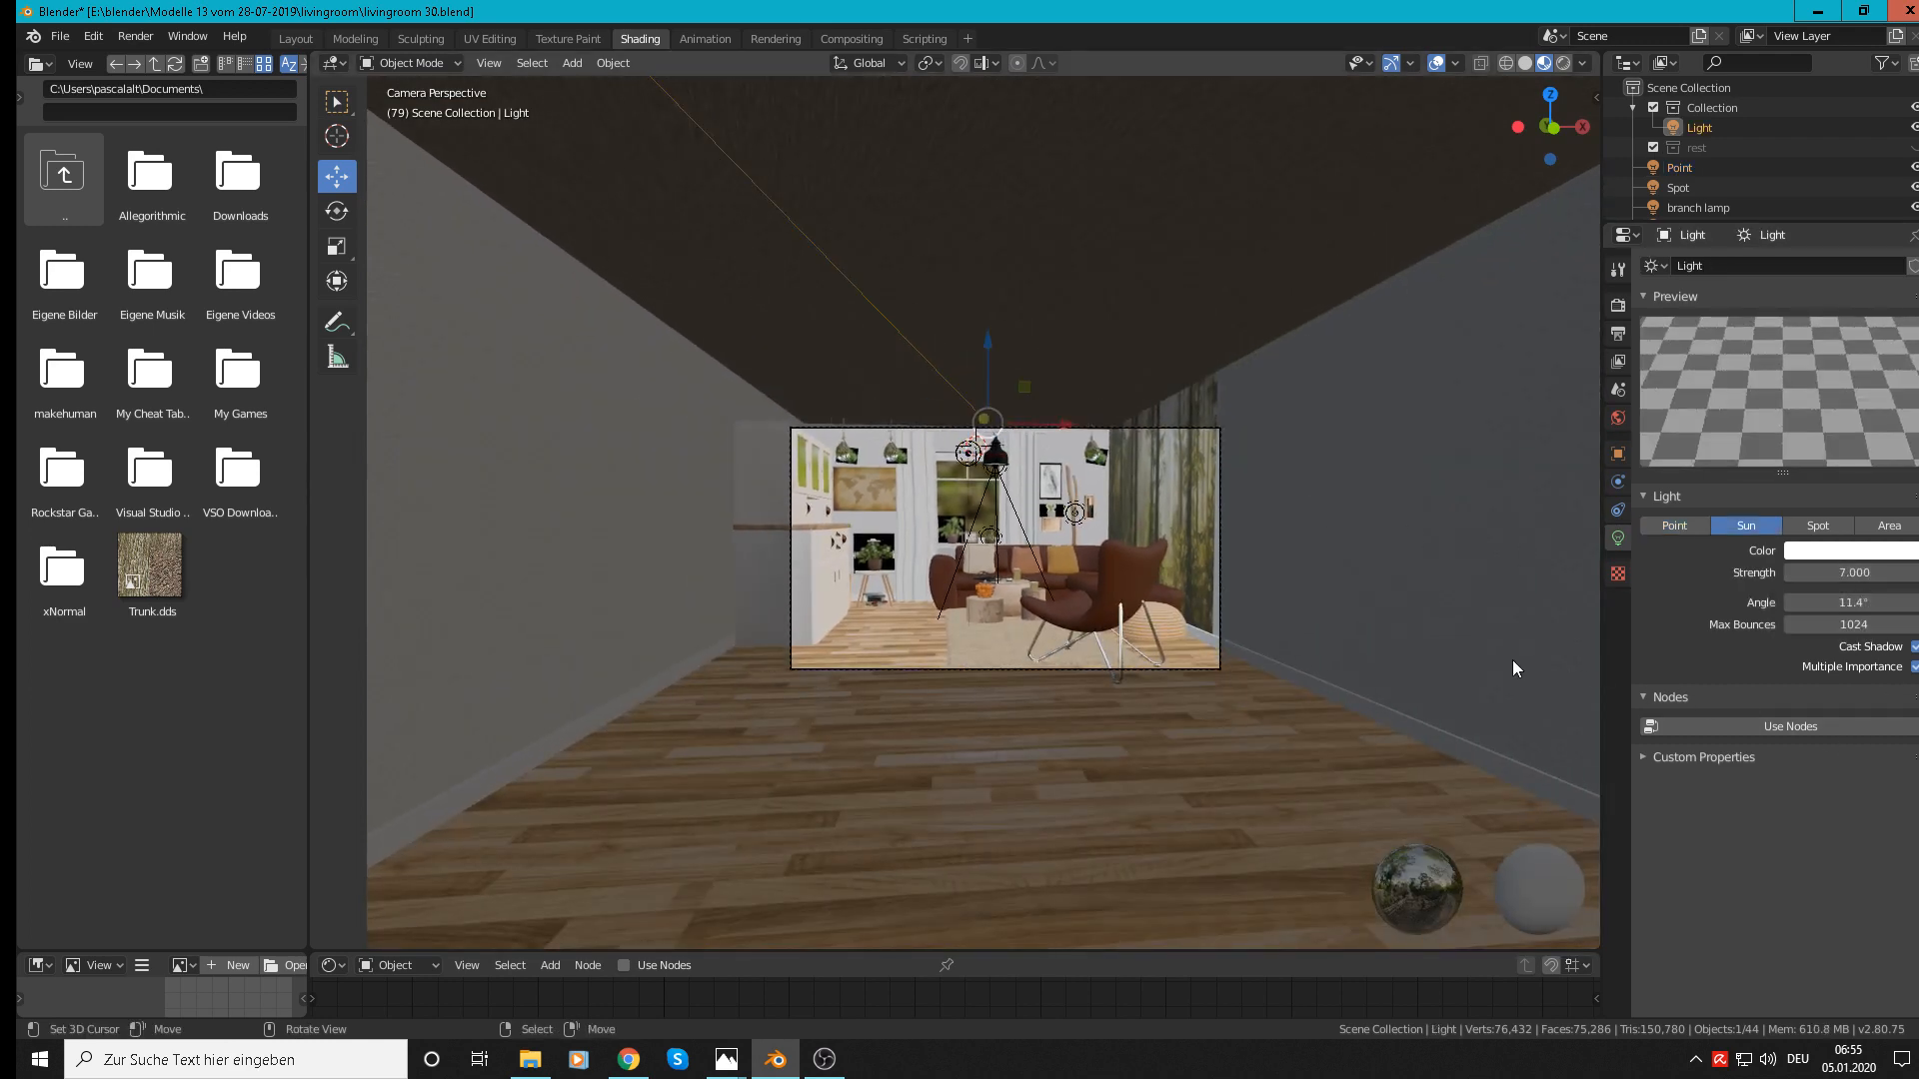
{"action": "middle_click_drag", "start_coordinate": [1513, 659], "coordinate": [1274, 640]}
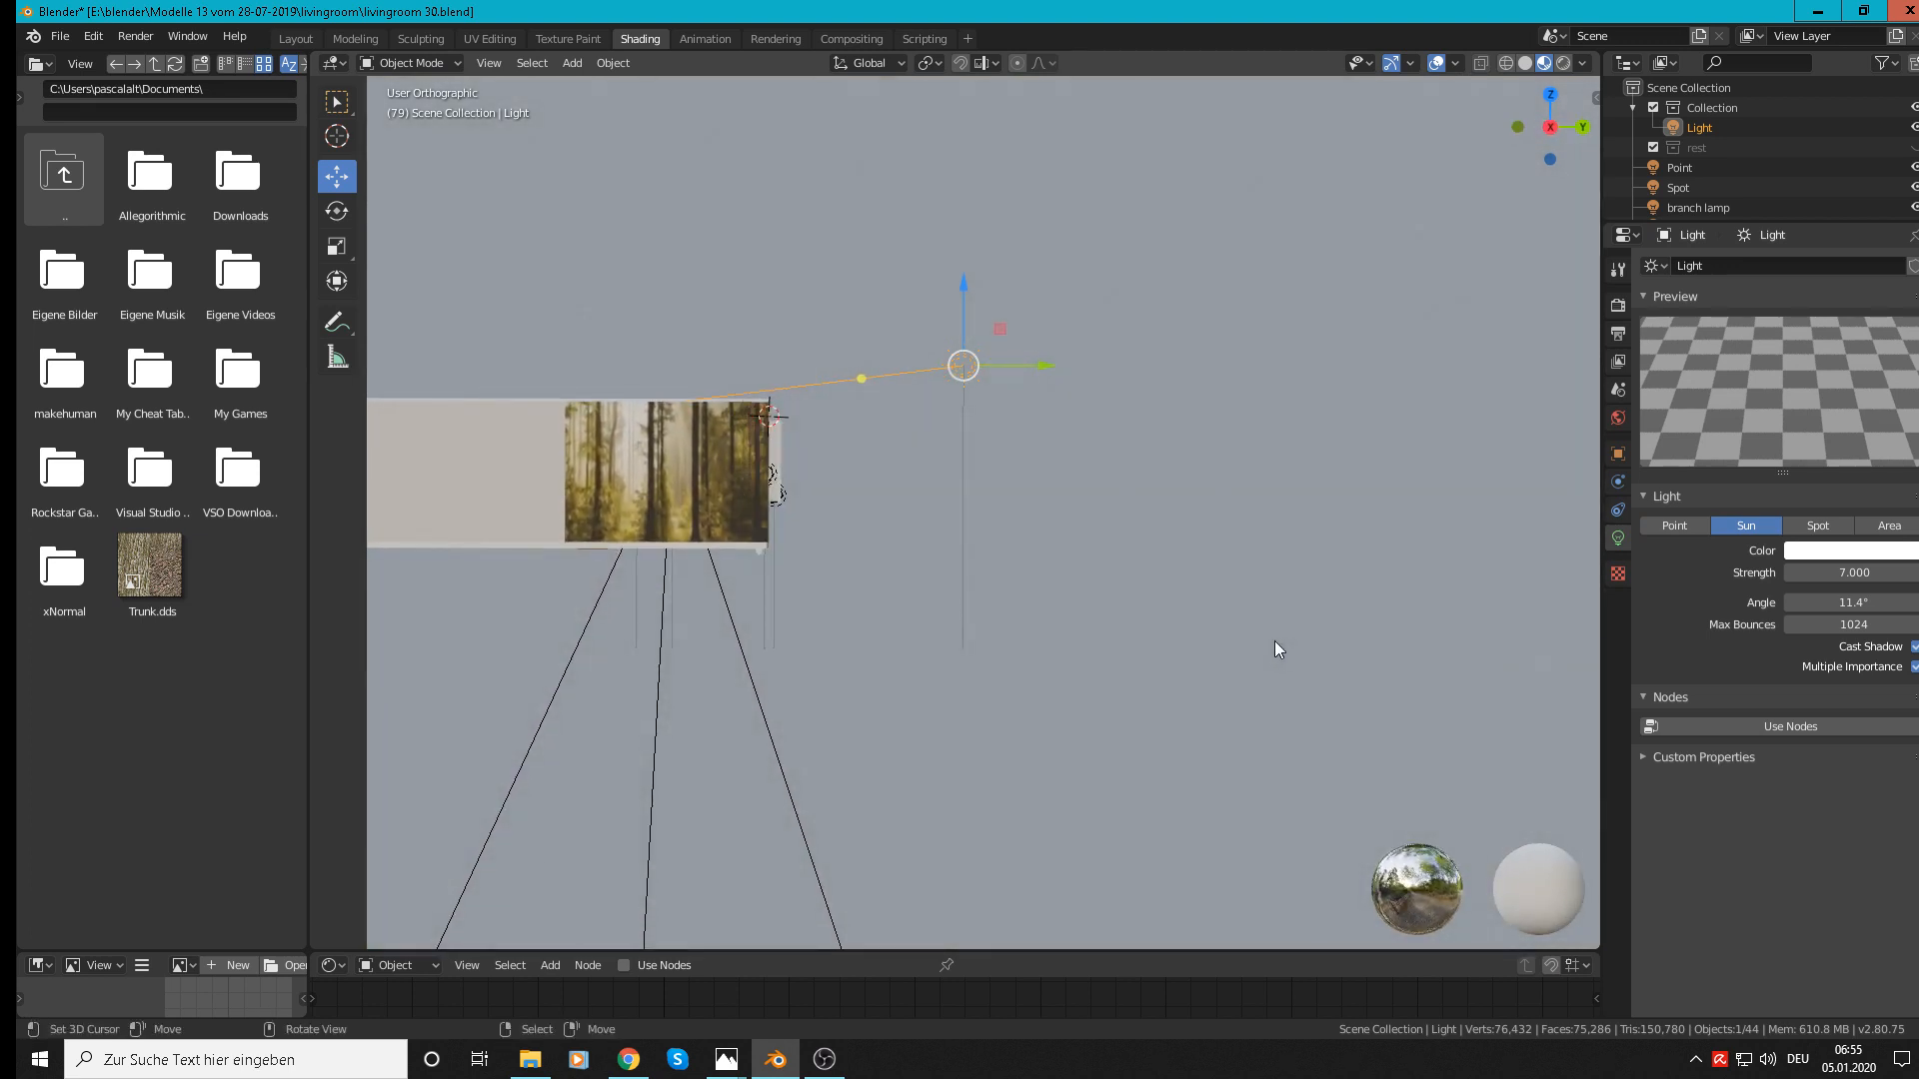
{"action": "key", "text": "r"}
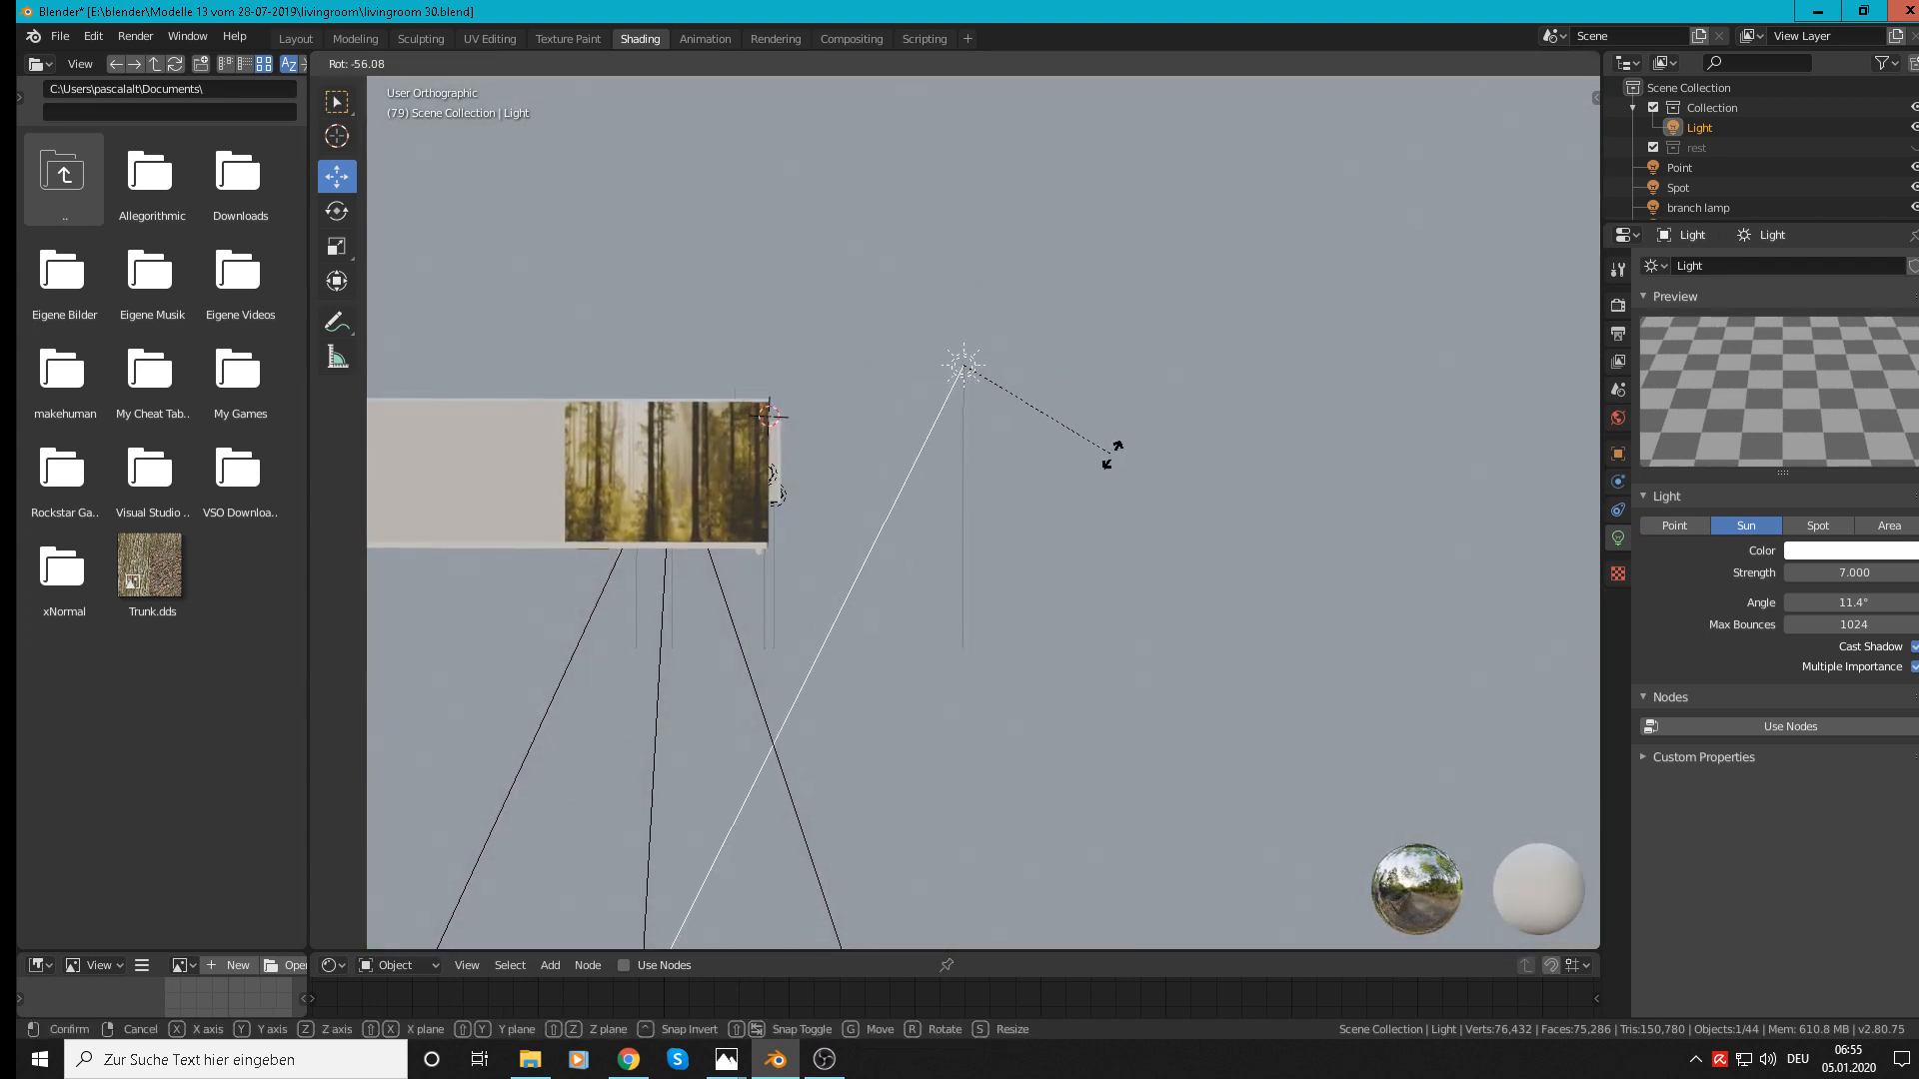
{"action": "left_click", "coordinate": [1112, 454]}
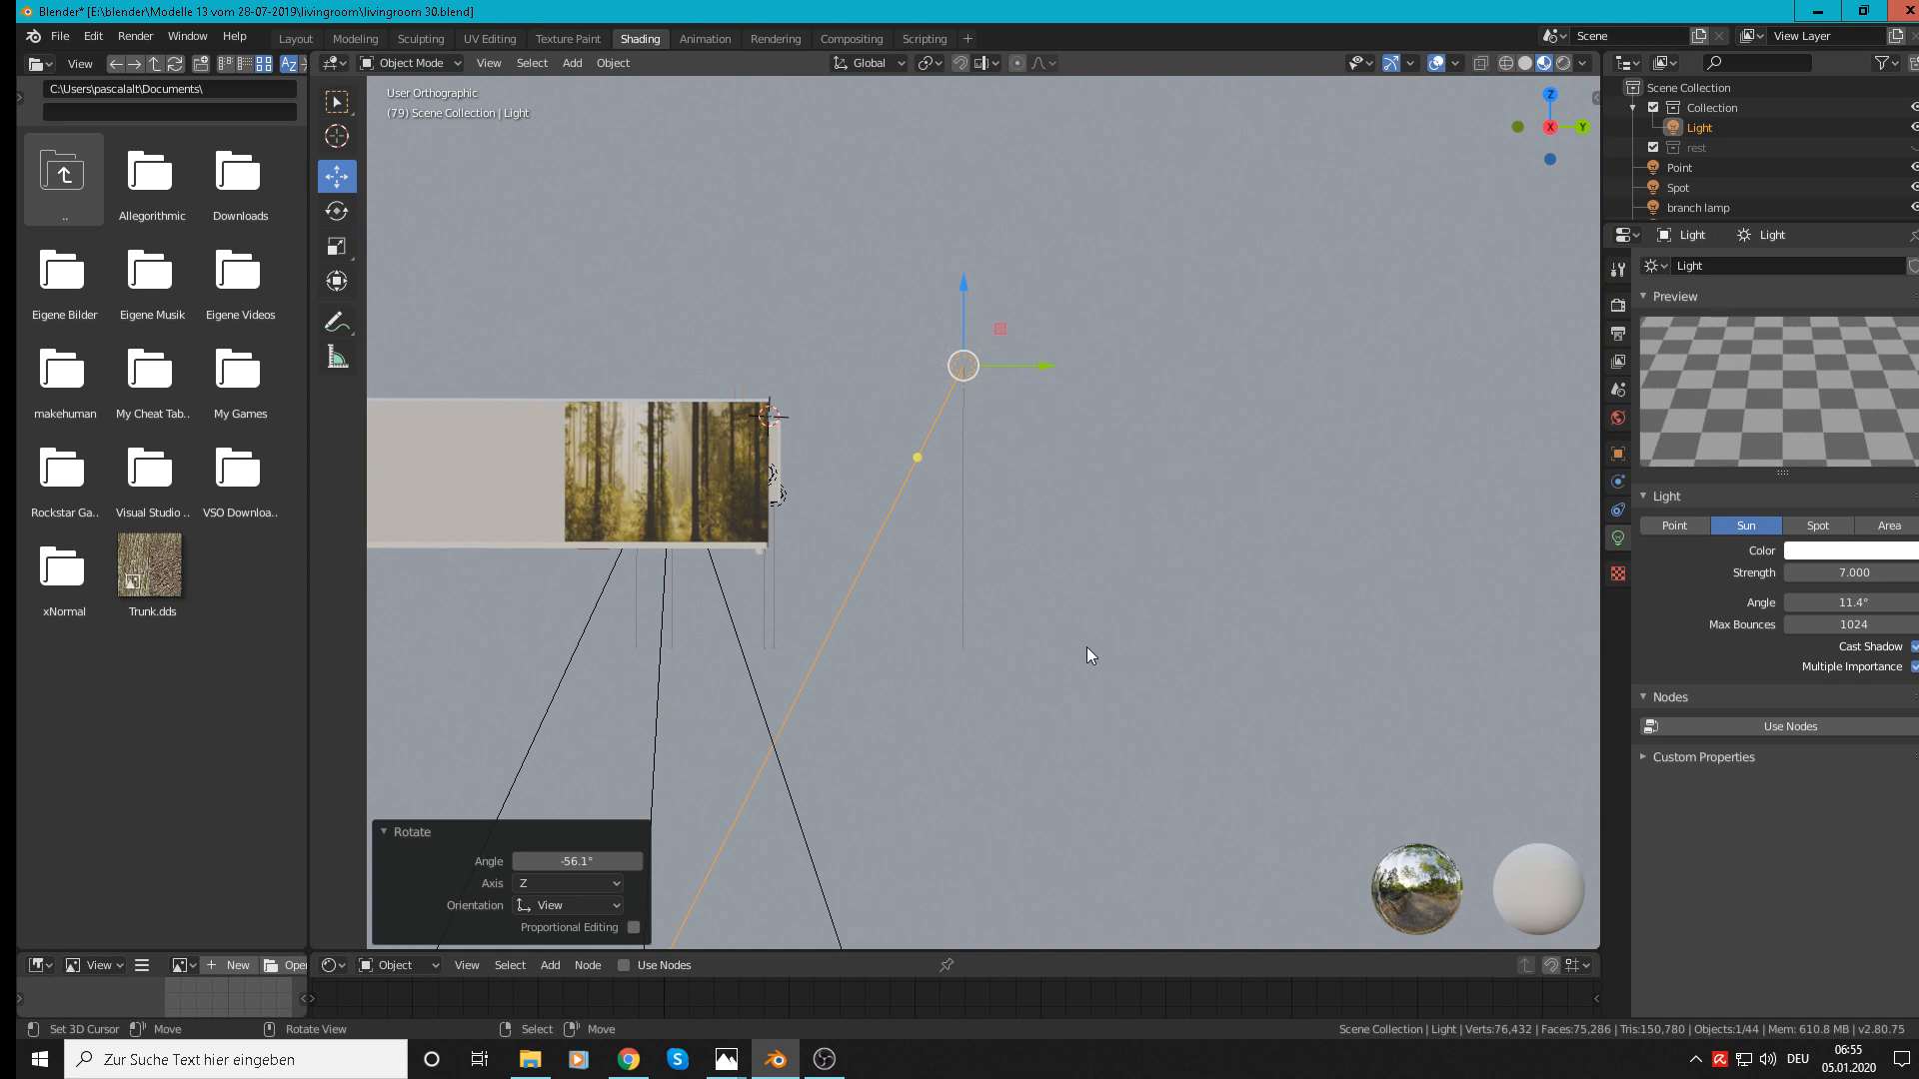
Step: Return to the camera view, save the living room file and render a test image of the room
{"action": "middle_click_drag", "start_coordinate": [1046, 610], "coordinate": [1323, 630]}
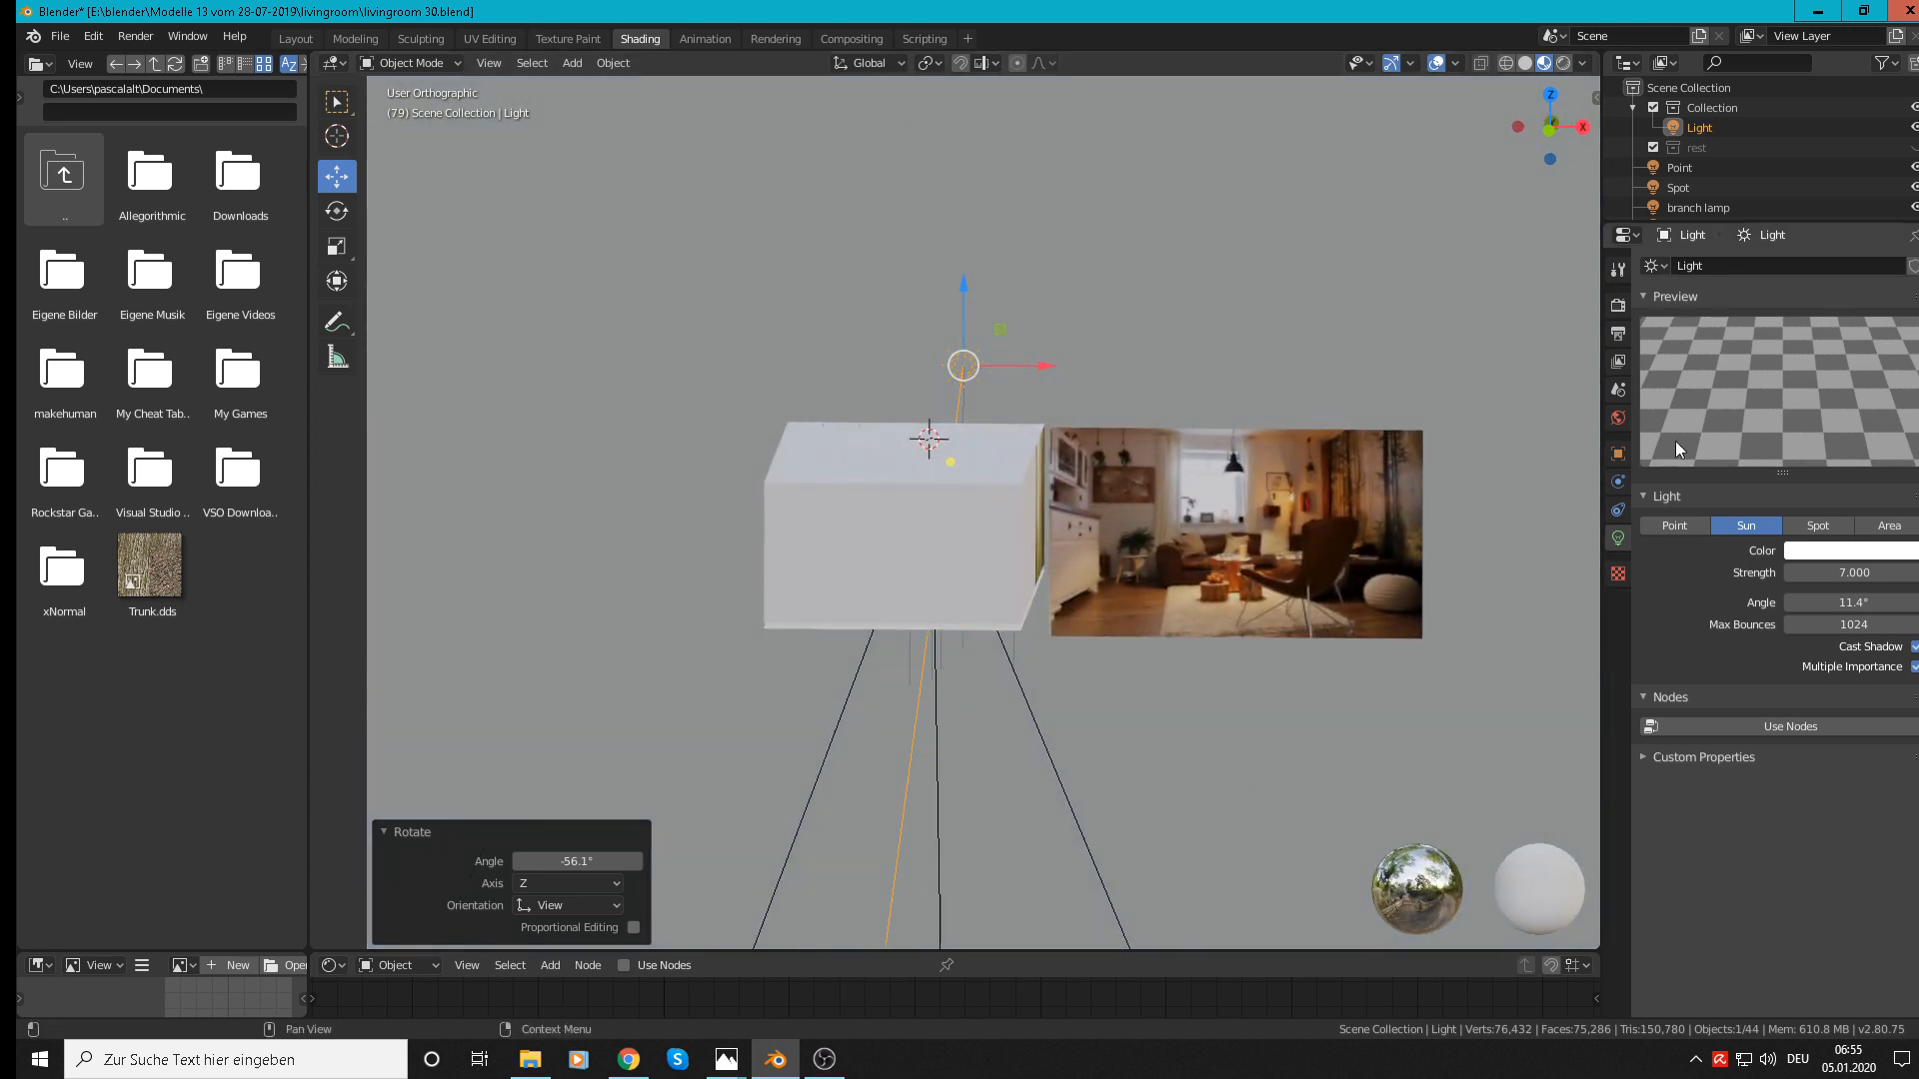
{"action": "left_click", "coordinate": [1618, 419]}
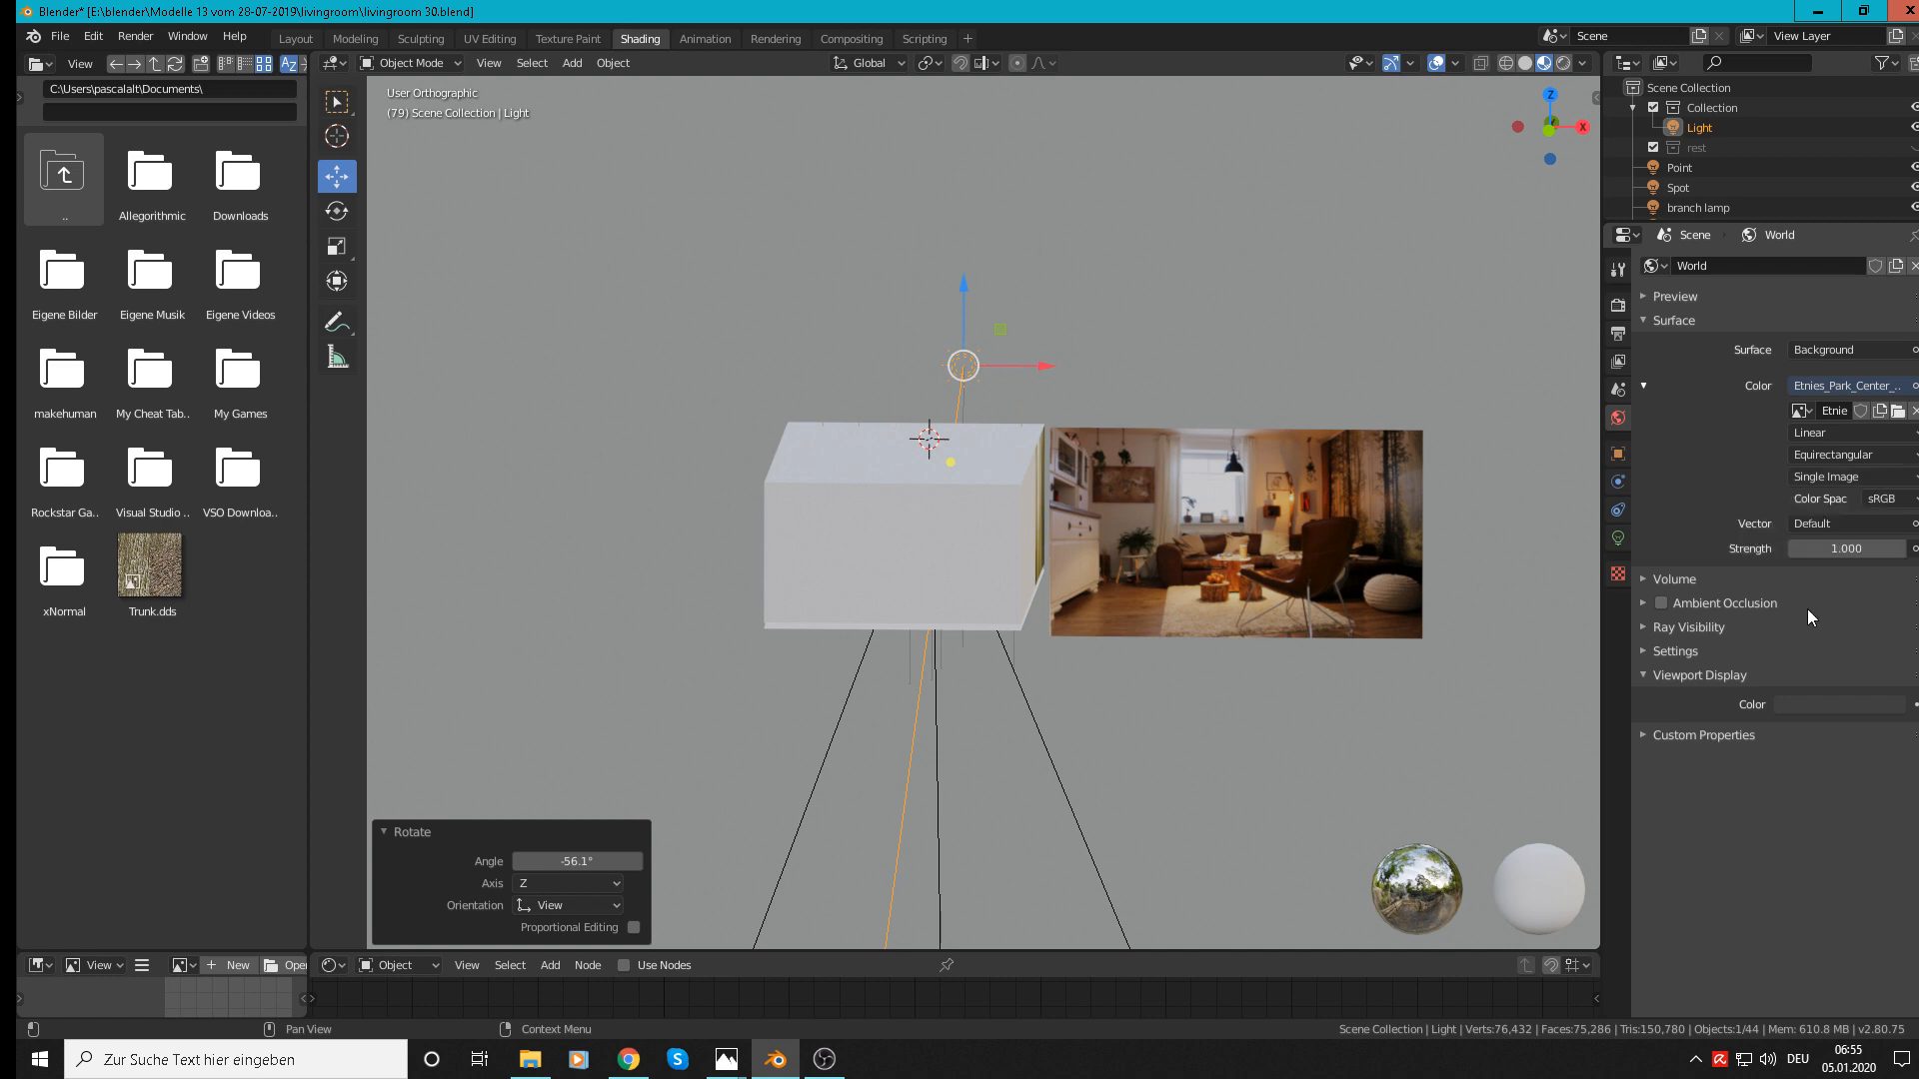
{"action": "key", "text": "KP_0"}
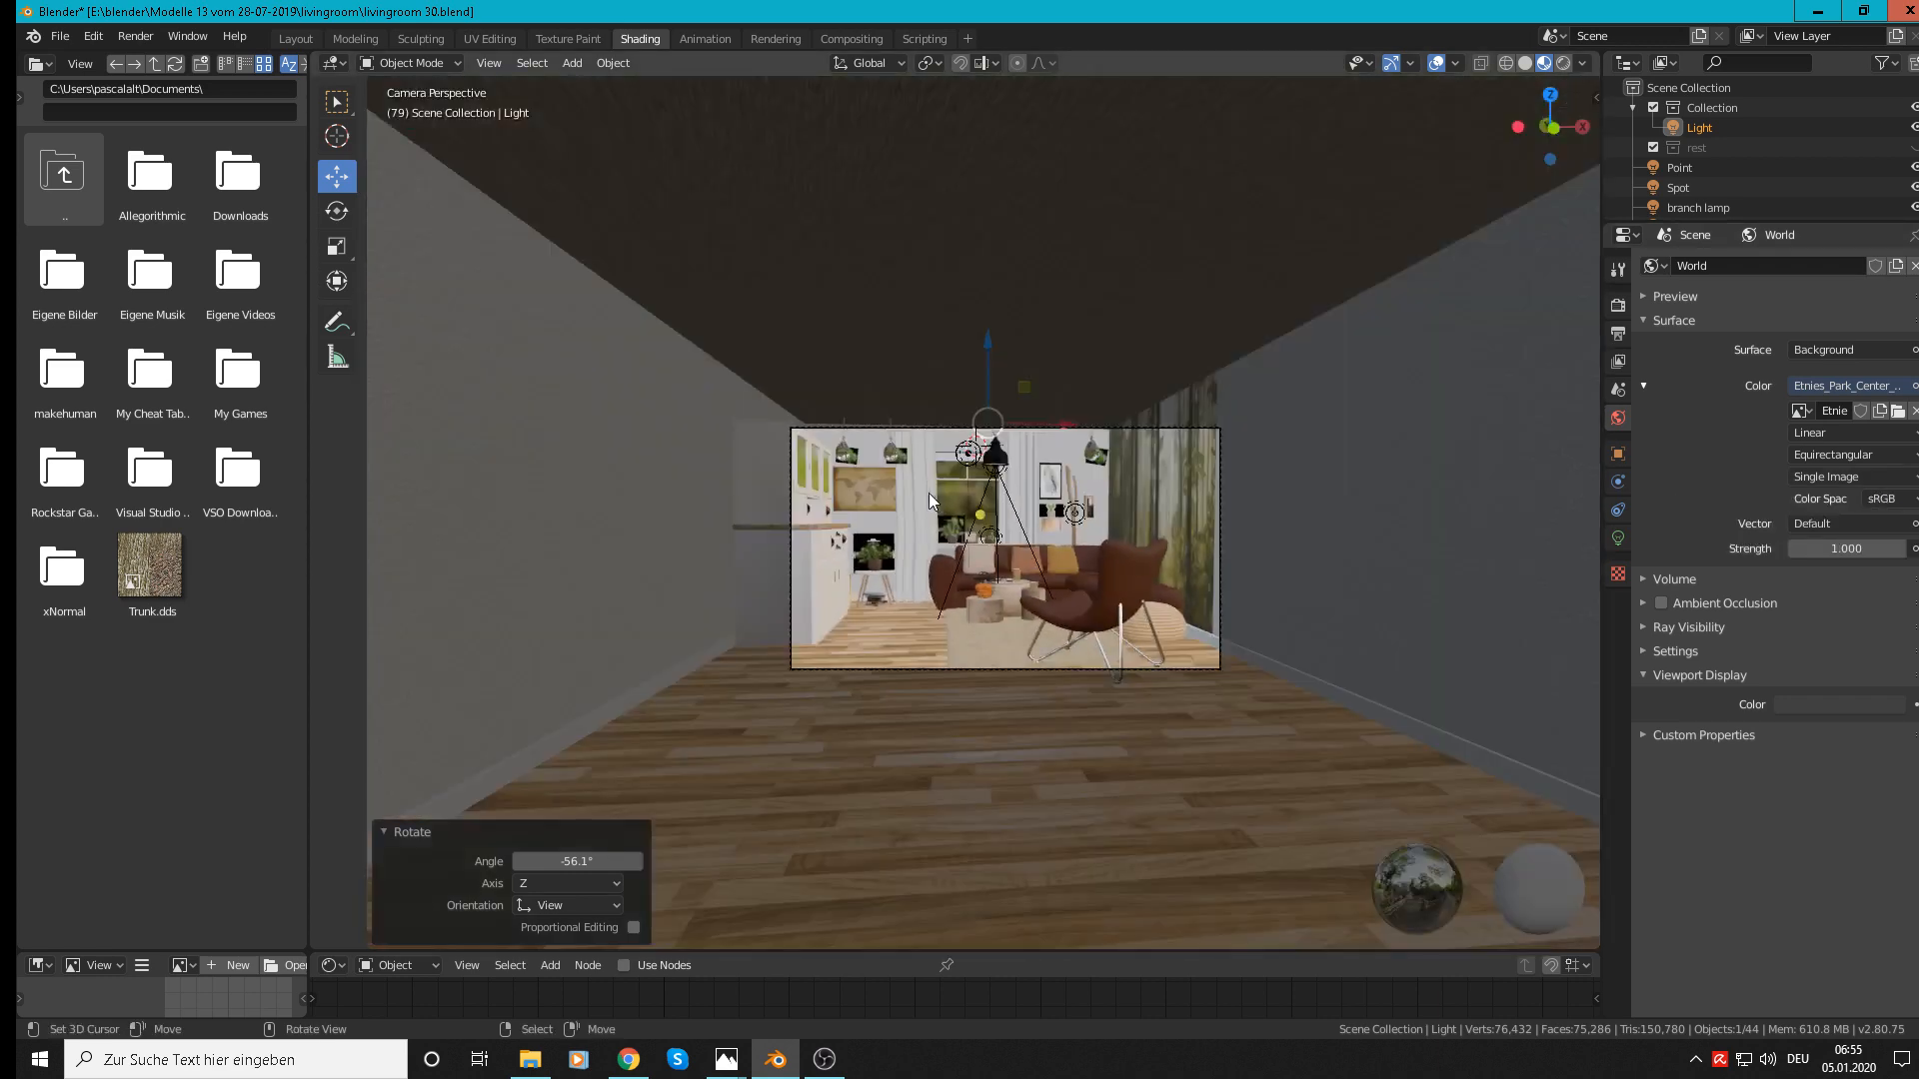
{"action": "scroll", "coordinate": [937, 495], "scroll_direction": "up", "scroll_amount": 4}
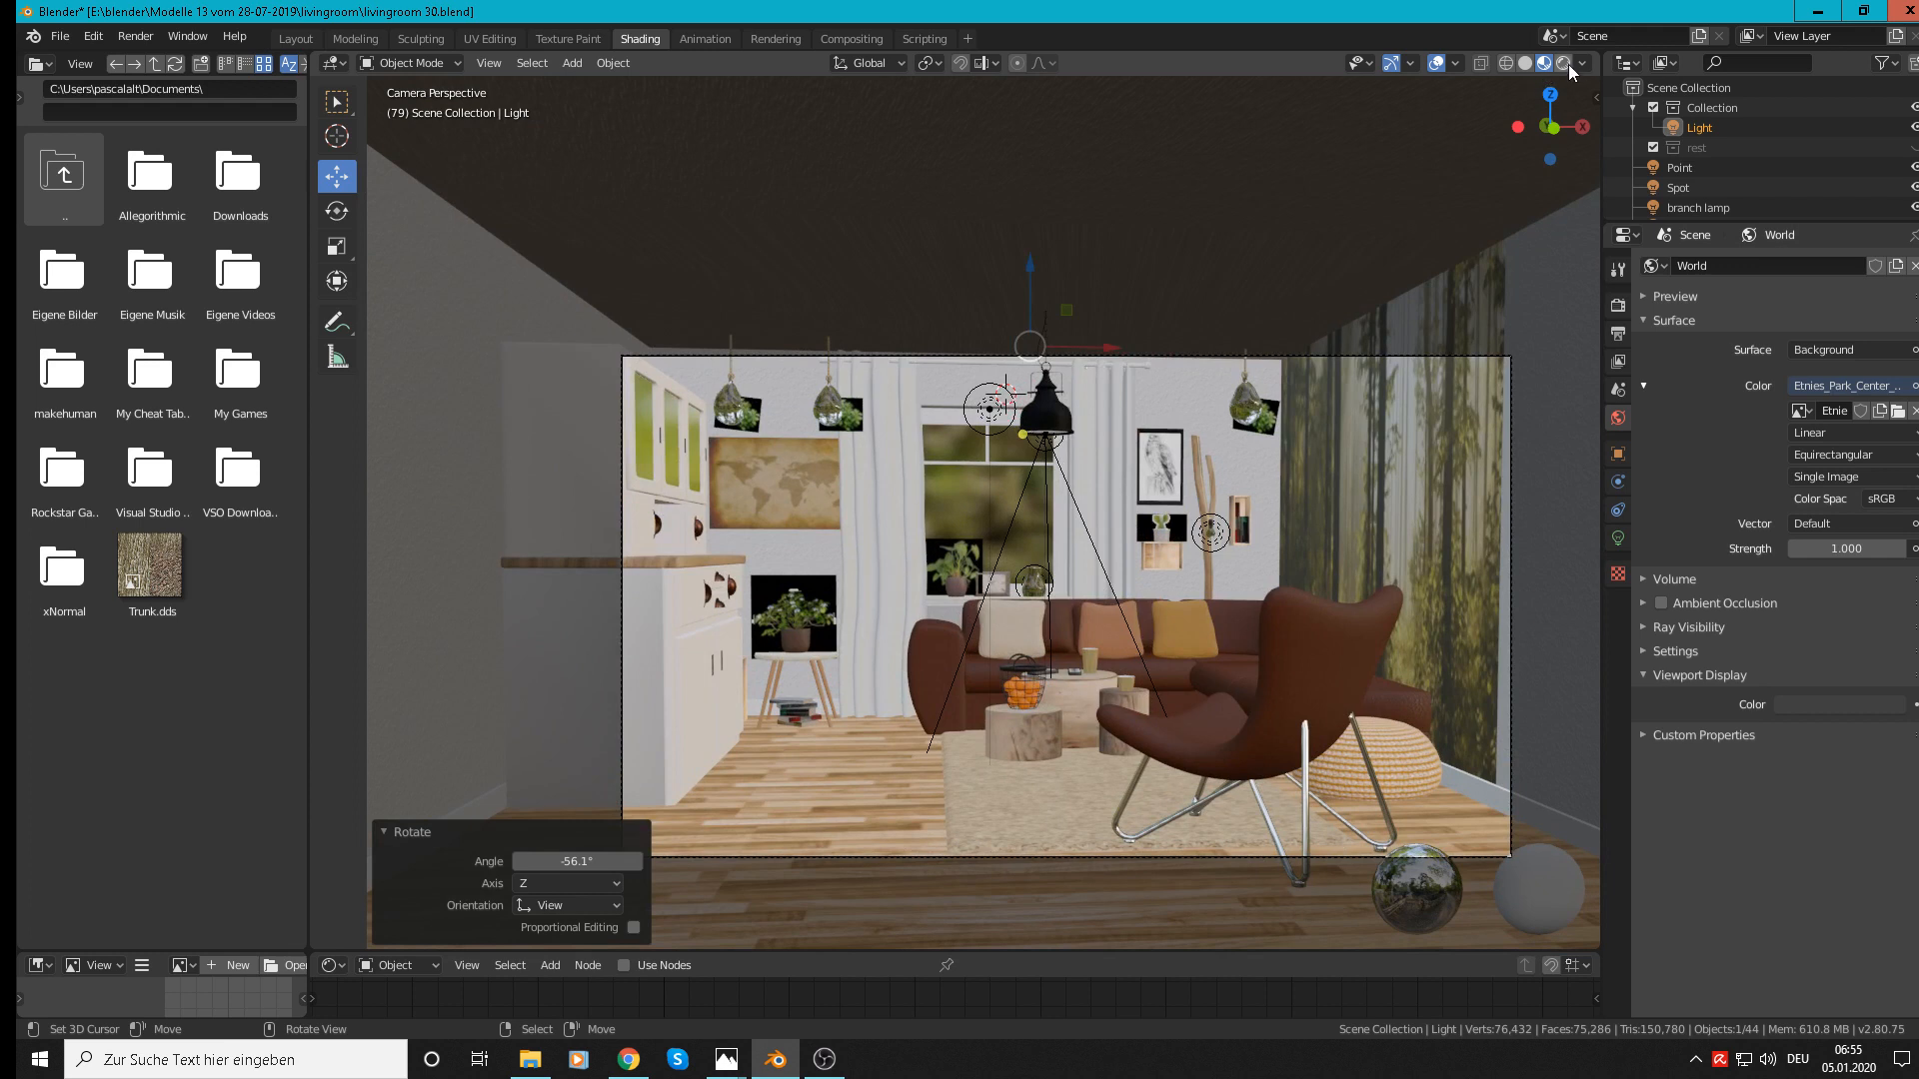
{"action": "left_click", "coordinate": [60, 37]}
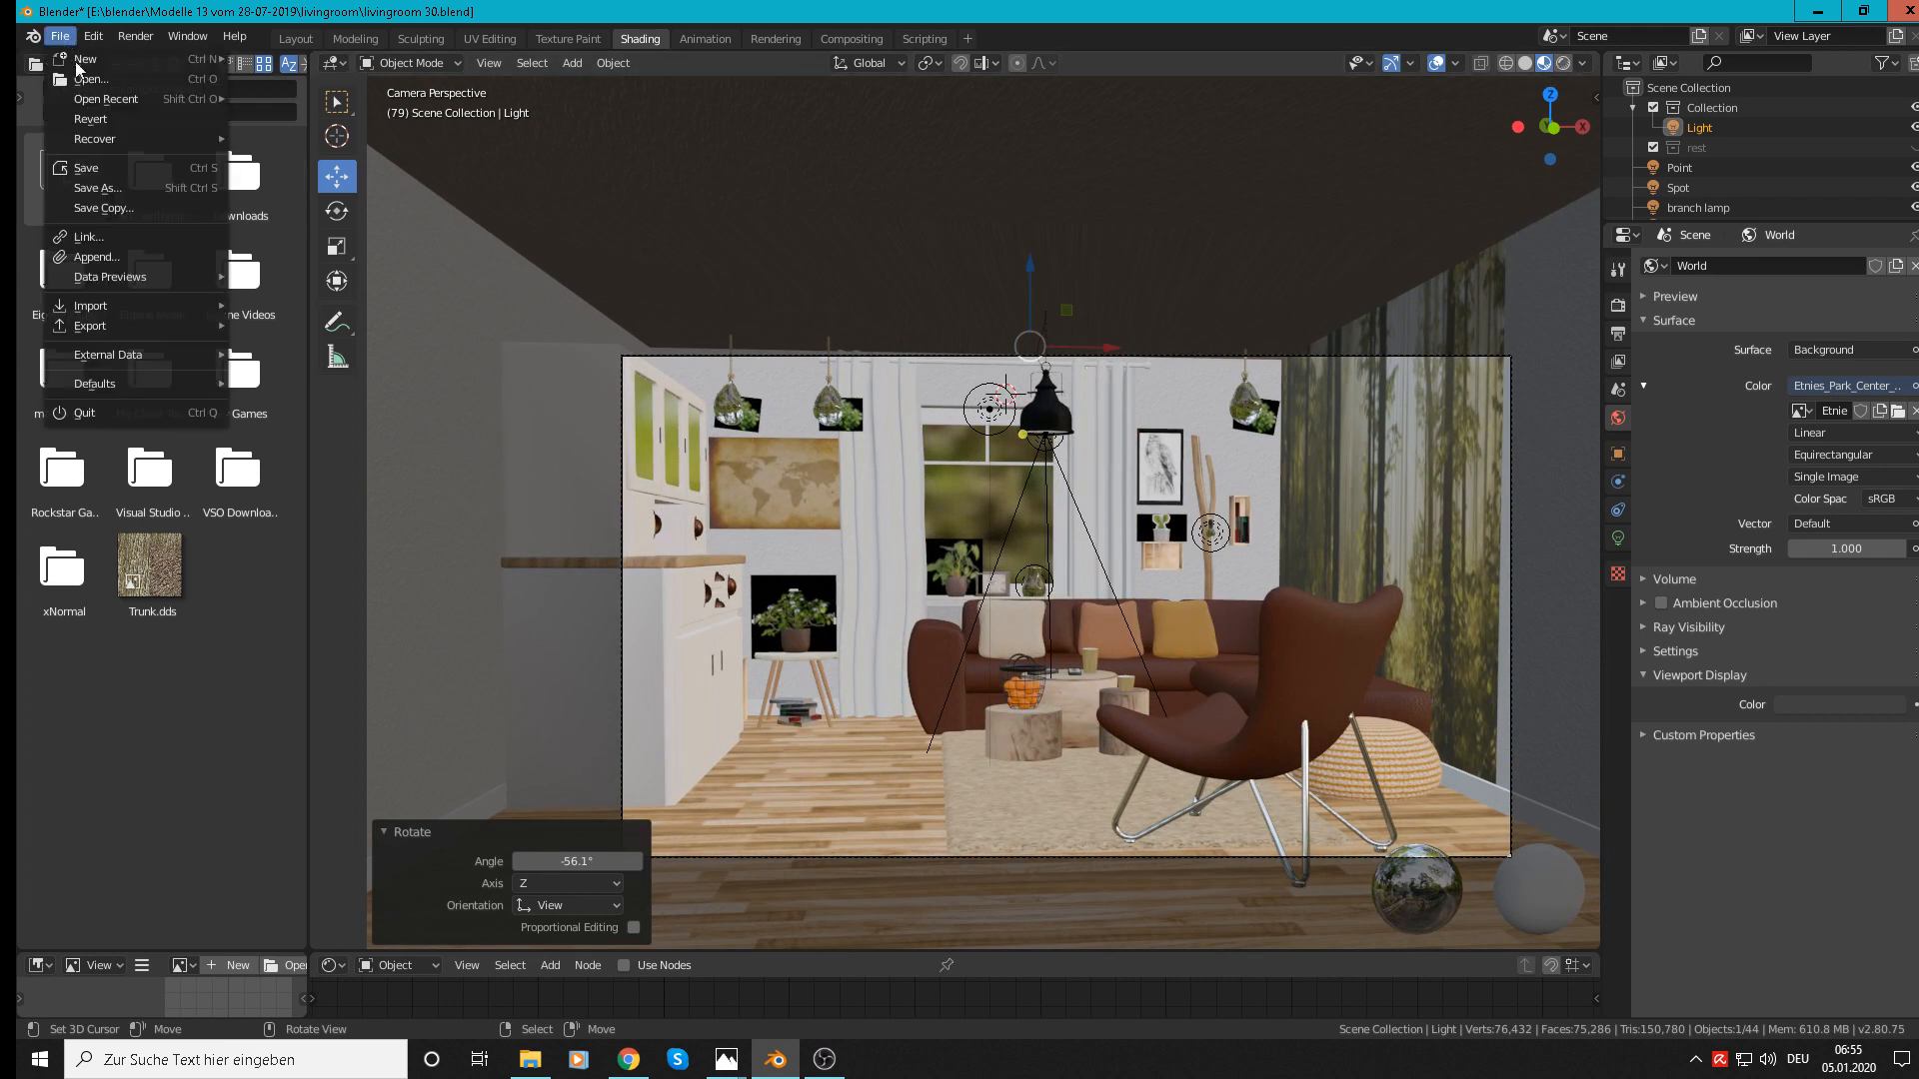
{"action": "left_click", "coordinate": [88, 168]}
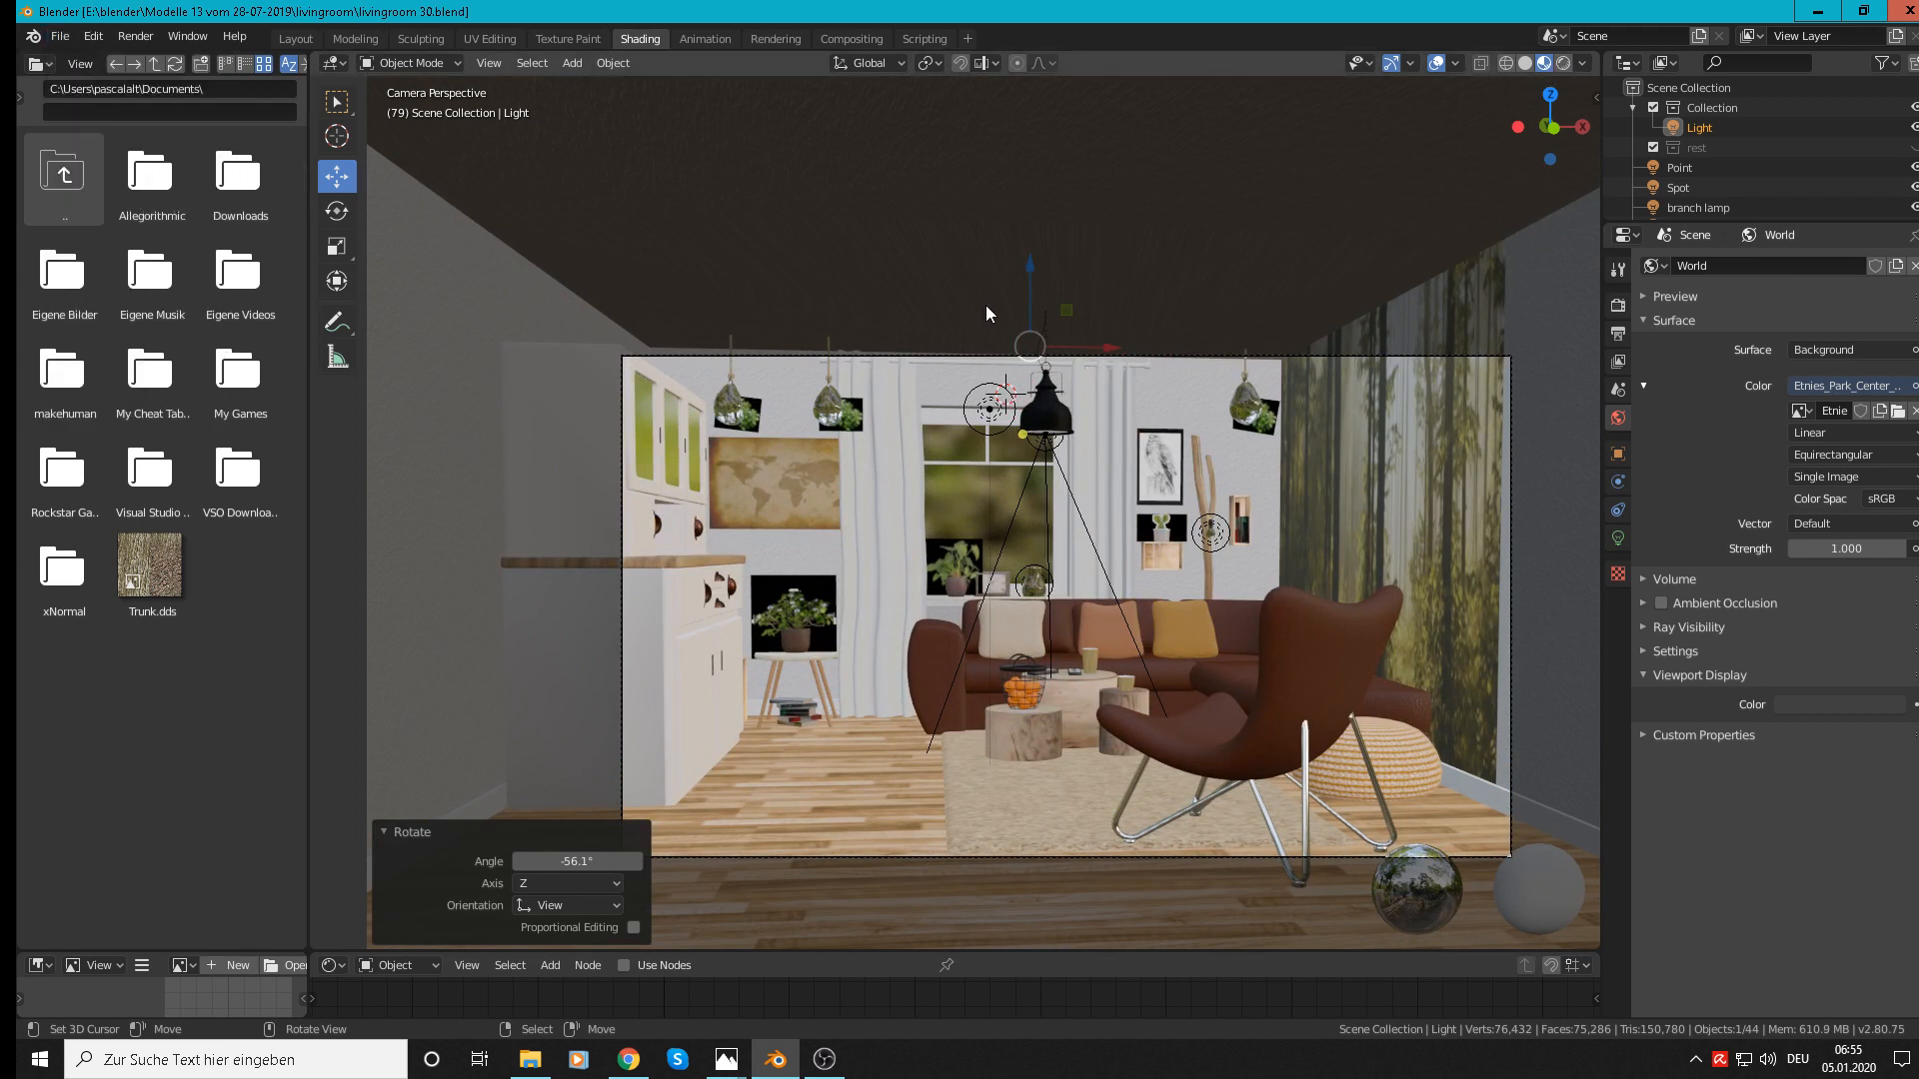
{"action": "key", "text": "F12"}
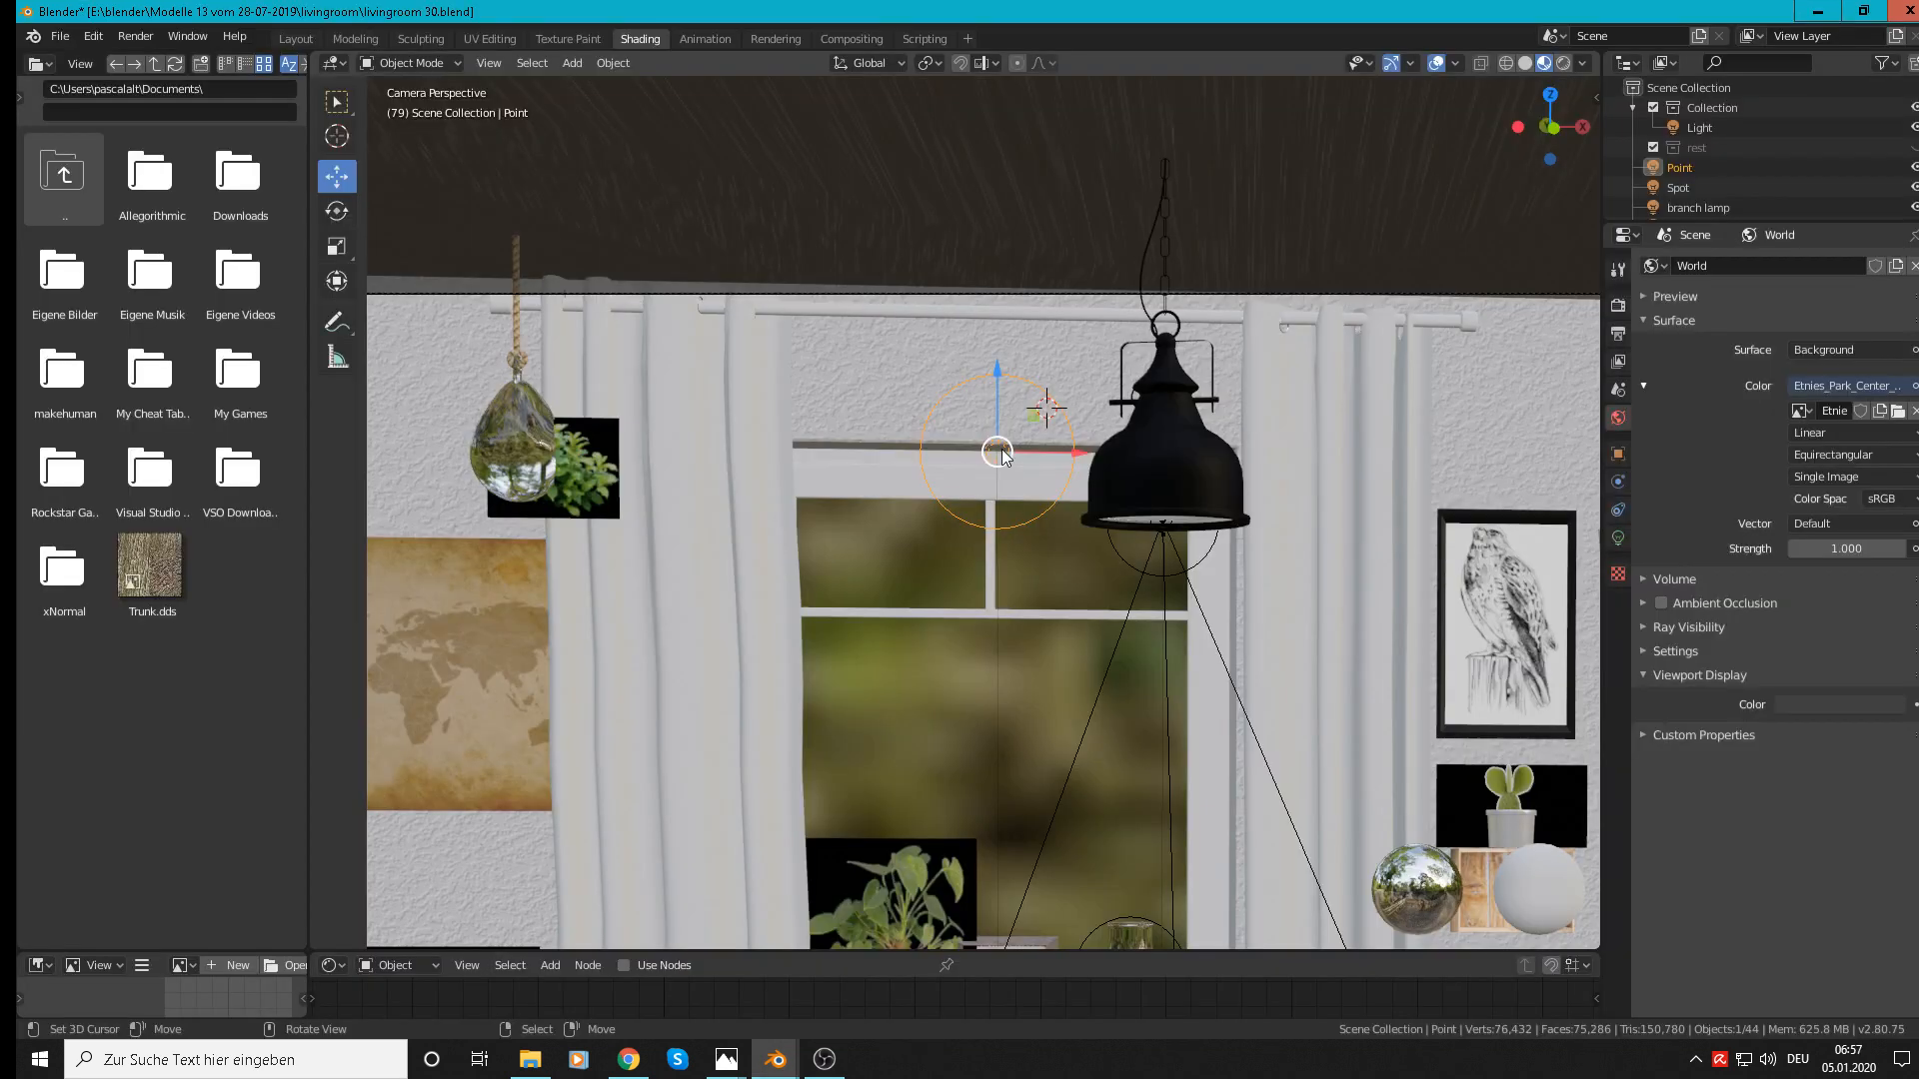
Step: Raise the fill point light beside the ceiling lamp 0.776 m along Z, working in a front wireframe view
{"action": "middle_click_drag", "start_coordinate": [1003, 455], "coordinate": [1113, 495]}
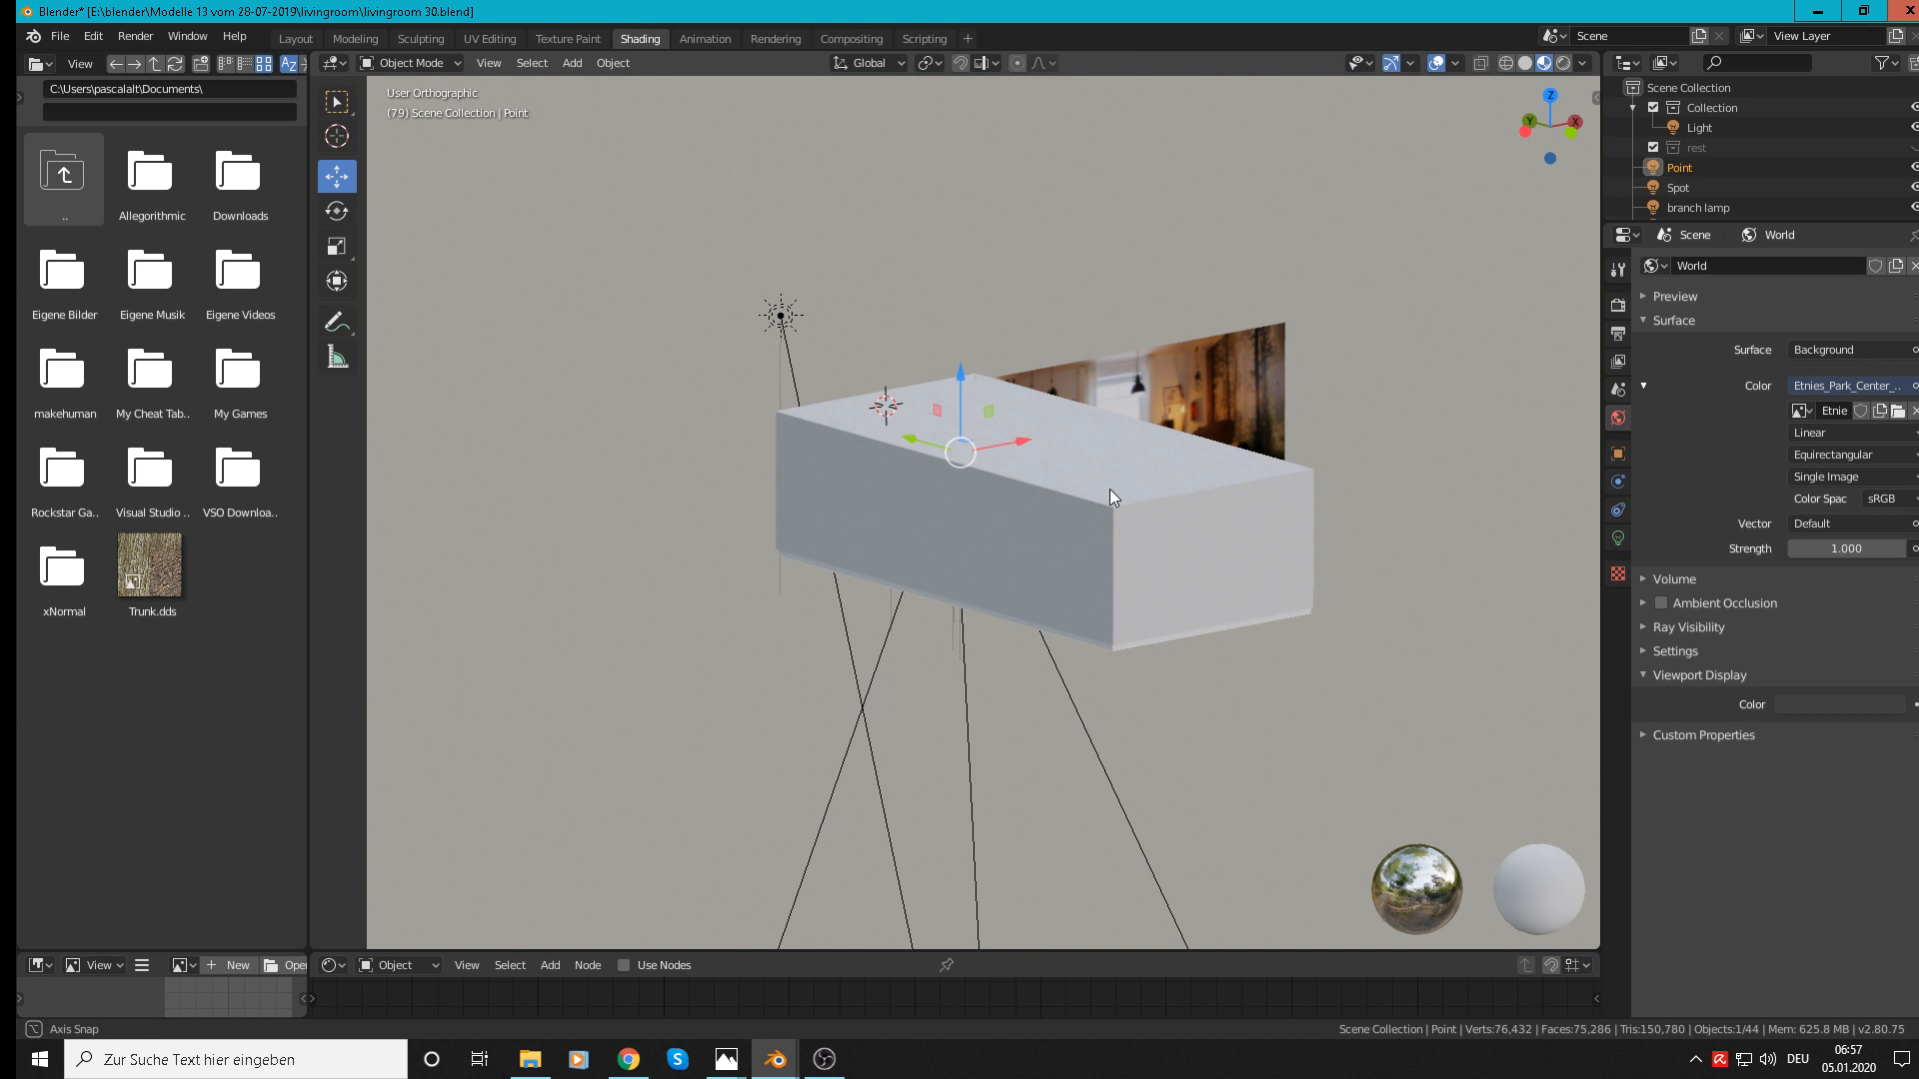
{"action": "middle_click_drag", "start_coordinate": [1109, 488], "coordinate": [1147, 430]}
{"action": "key", "text": "shift+z"}
{"action": "key", "text": "KP_1"}
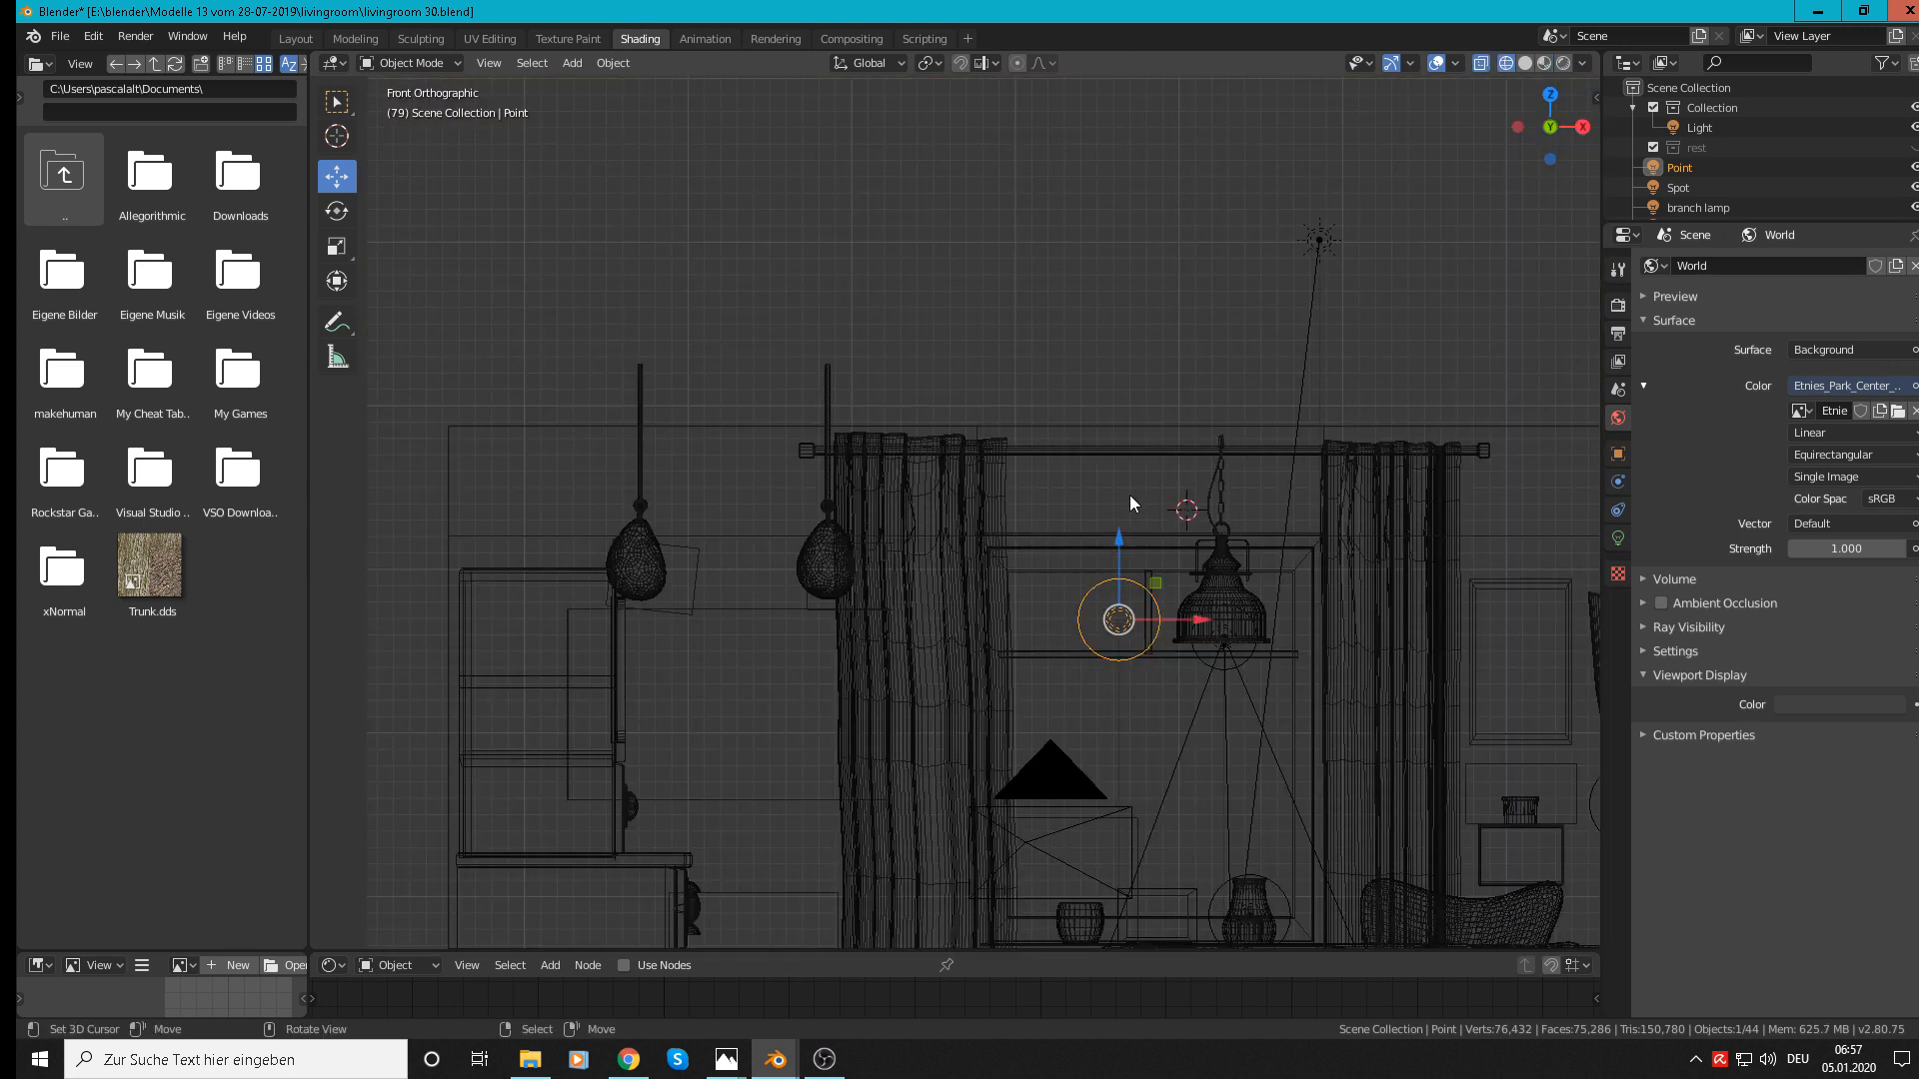
{"action": "left_click_drag", "start_coordinate": [1115, 546], "coordinate": [1119, 416]}
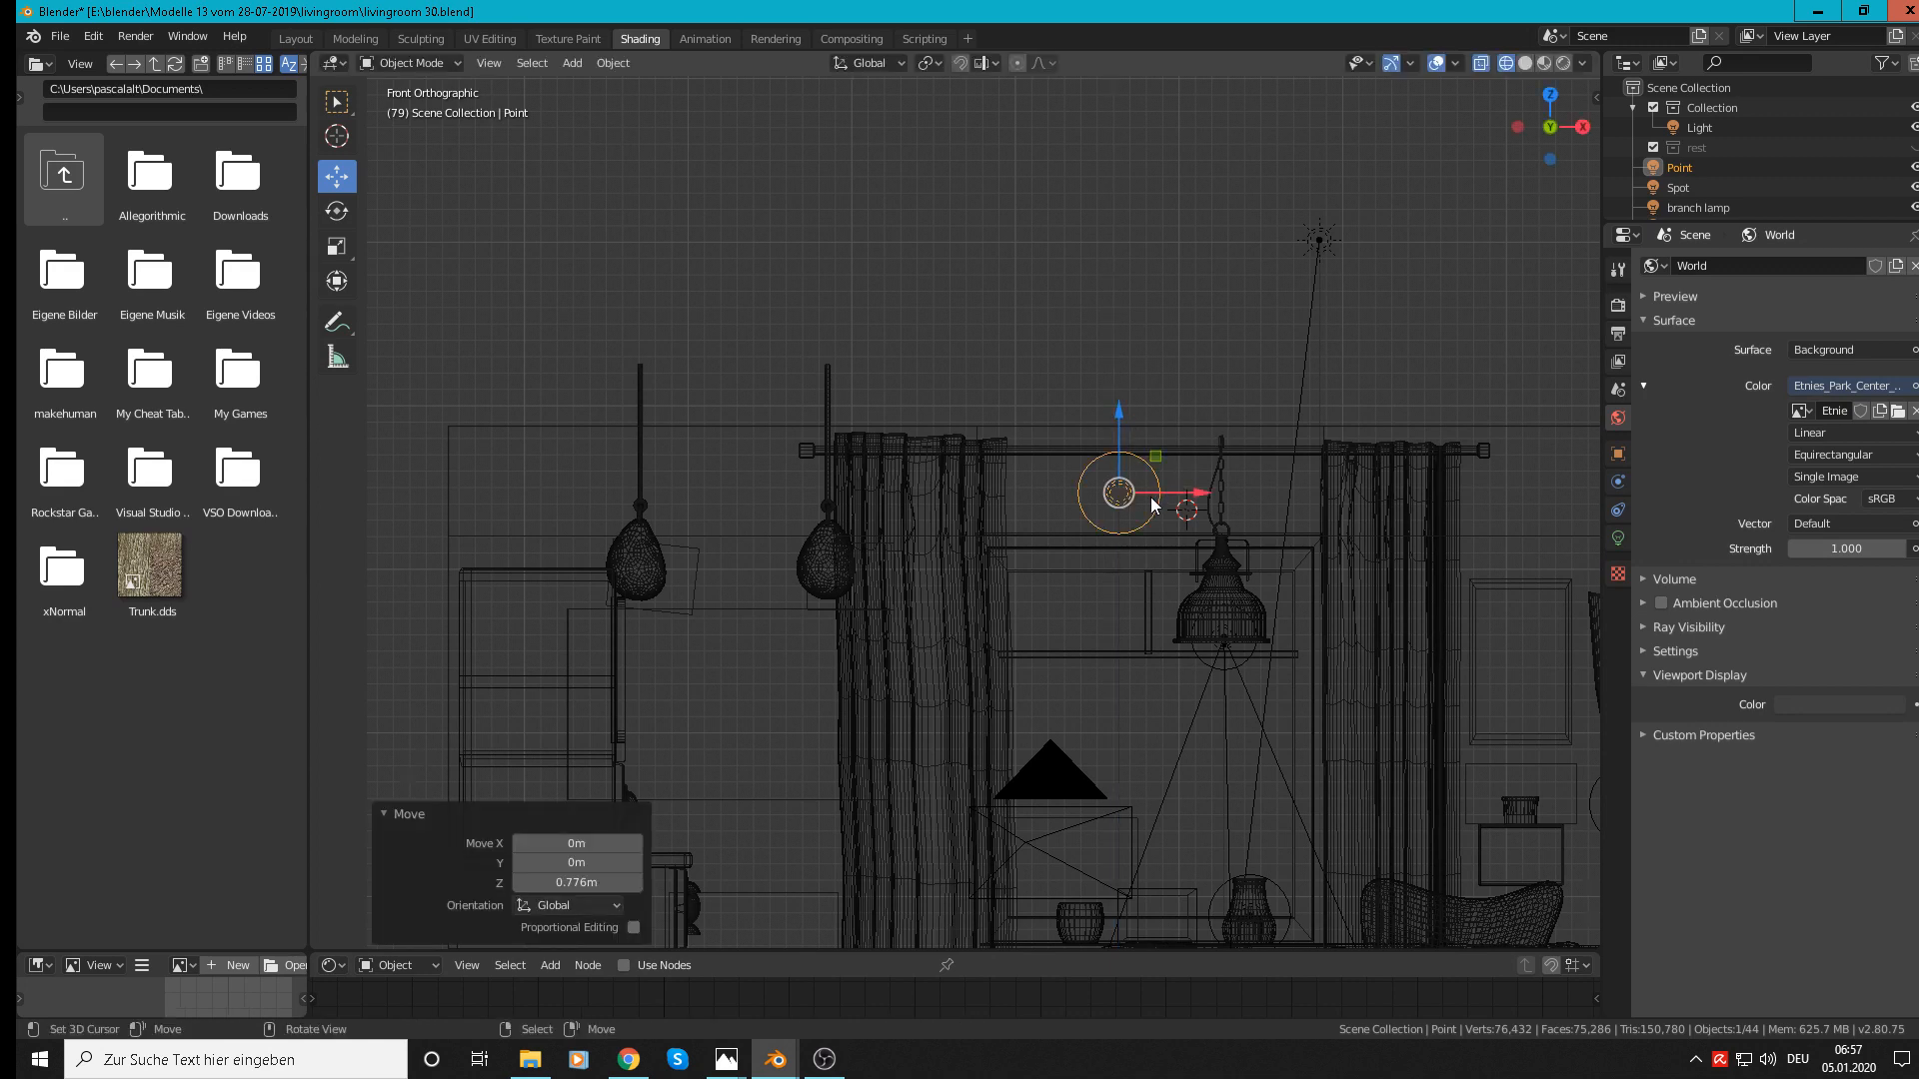
{"action": "middle_click_drag", "start_coordinate": [1184, 477], "coordinate": [1201, 530]}
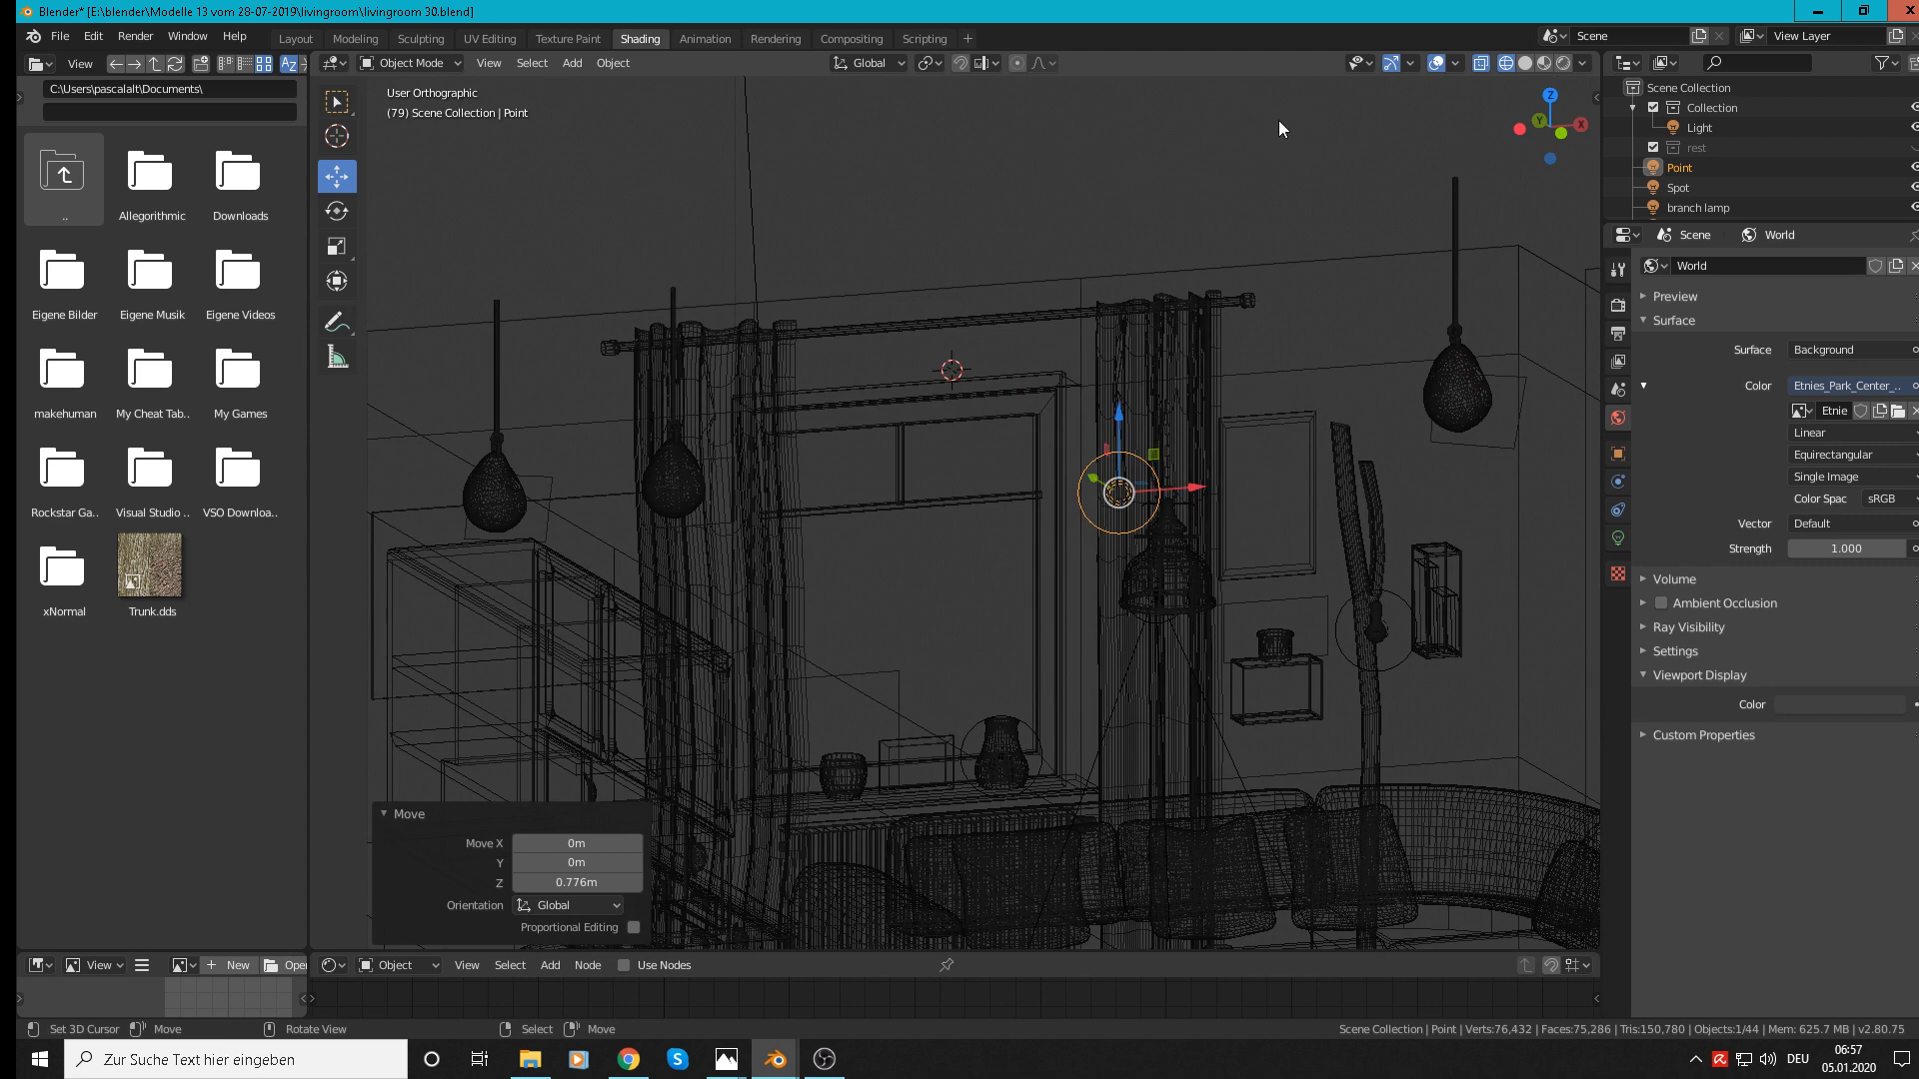
Step: Preview the camera view in rendered shading, return to material preview, and start a test render before leaving the render window
{"action": "left_click", "coordinate": [1563, 62]}
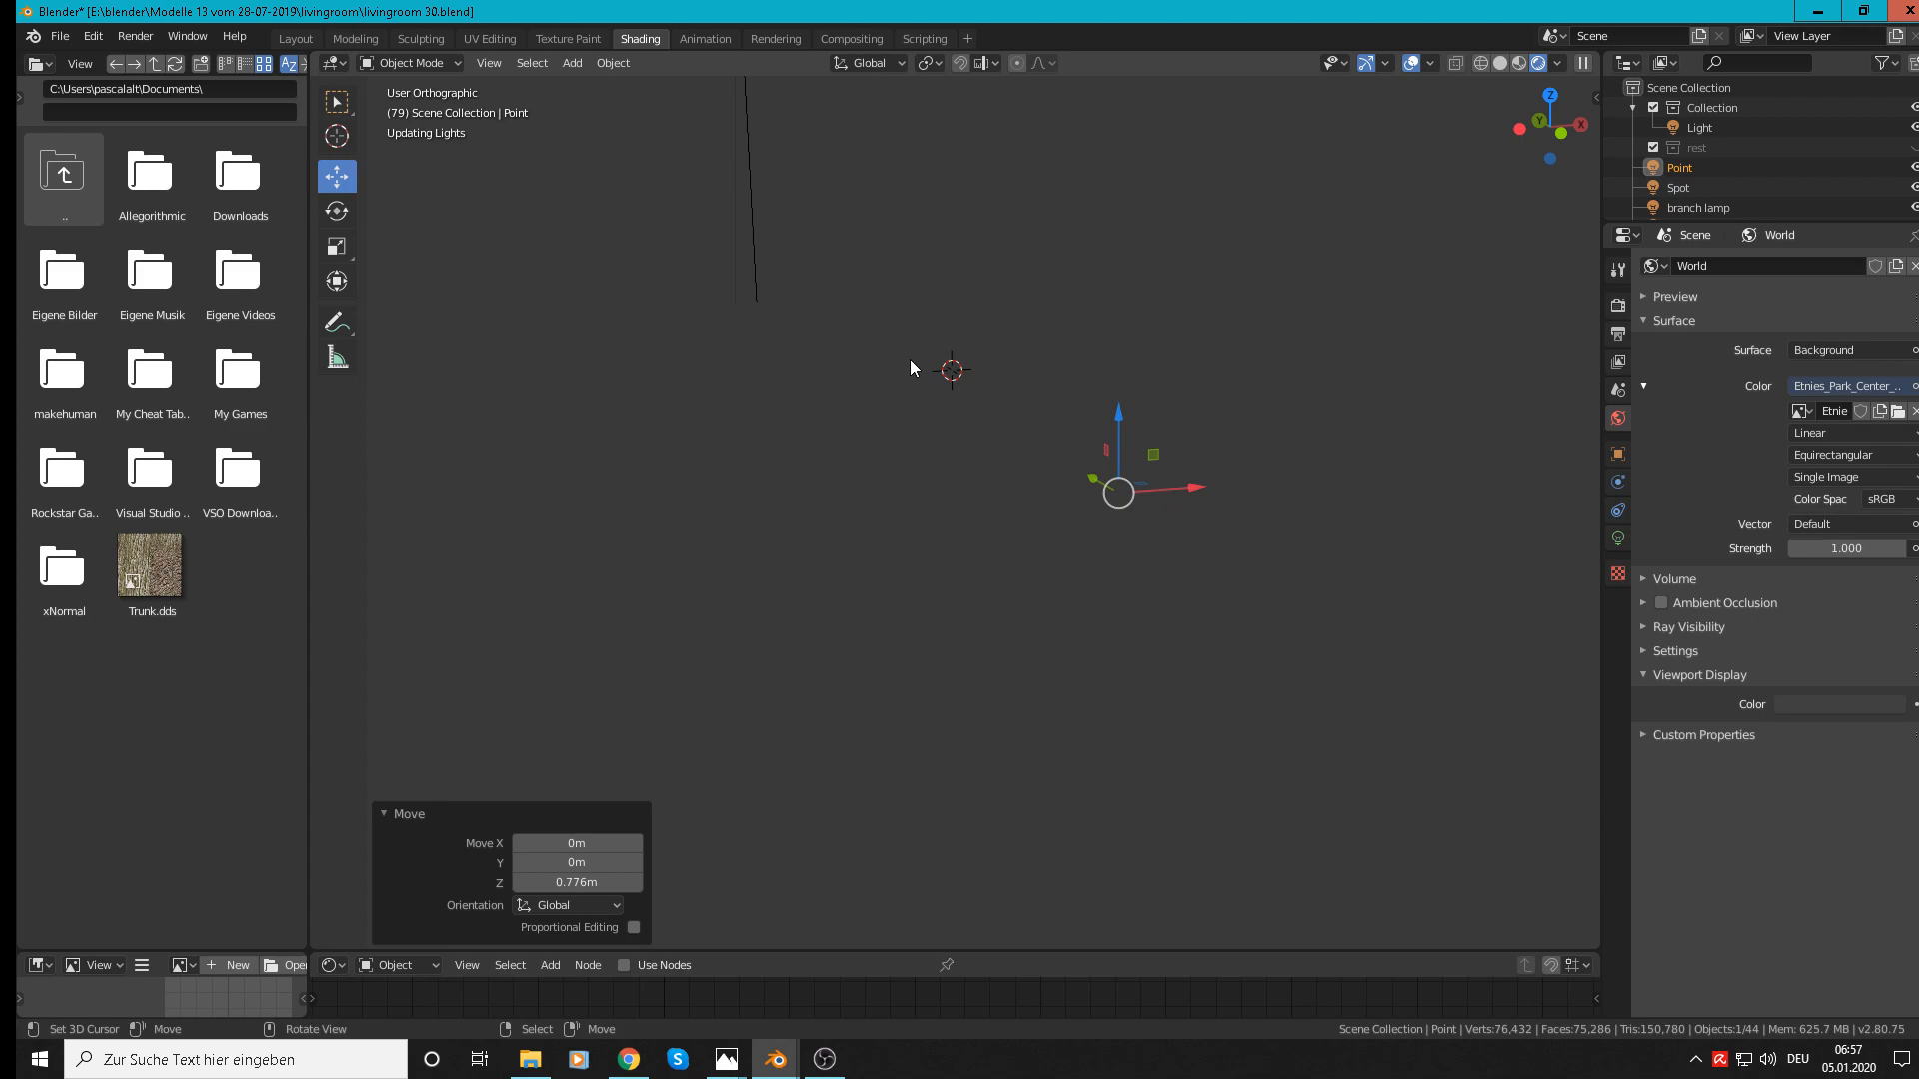
{"action": "key", "text": "KP_0"}
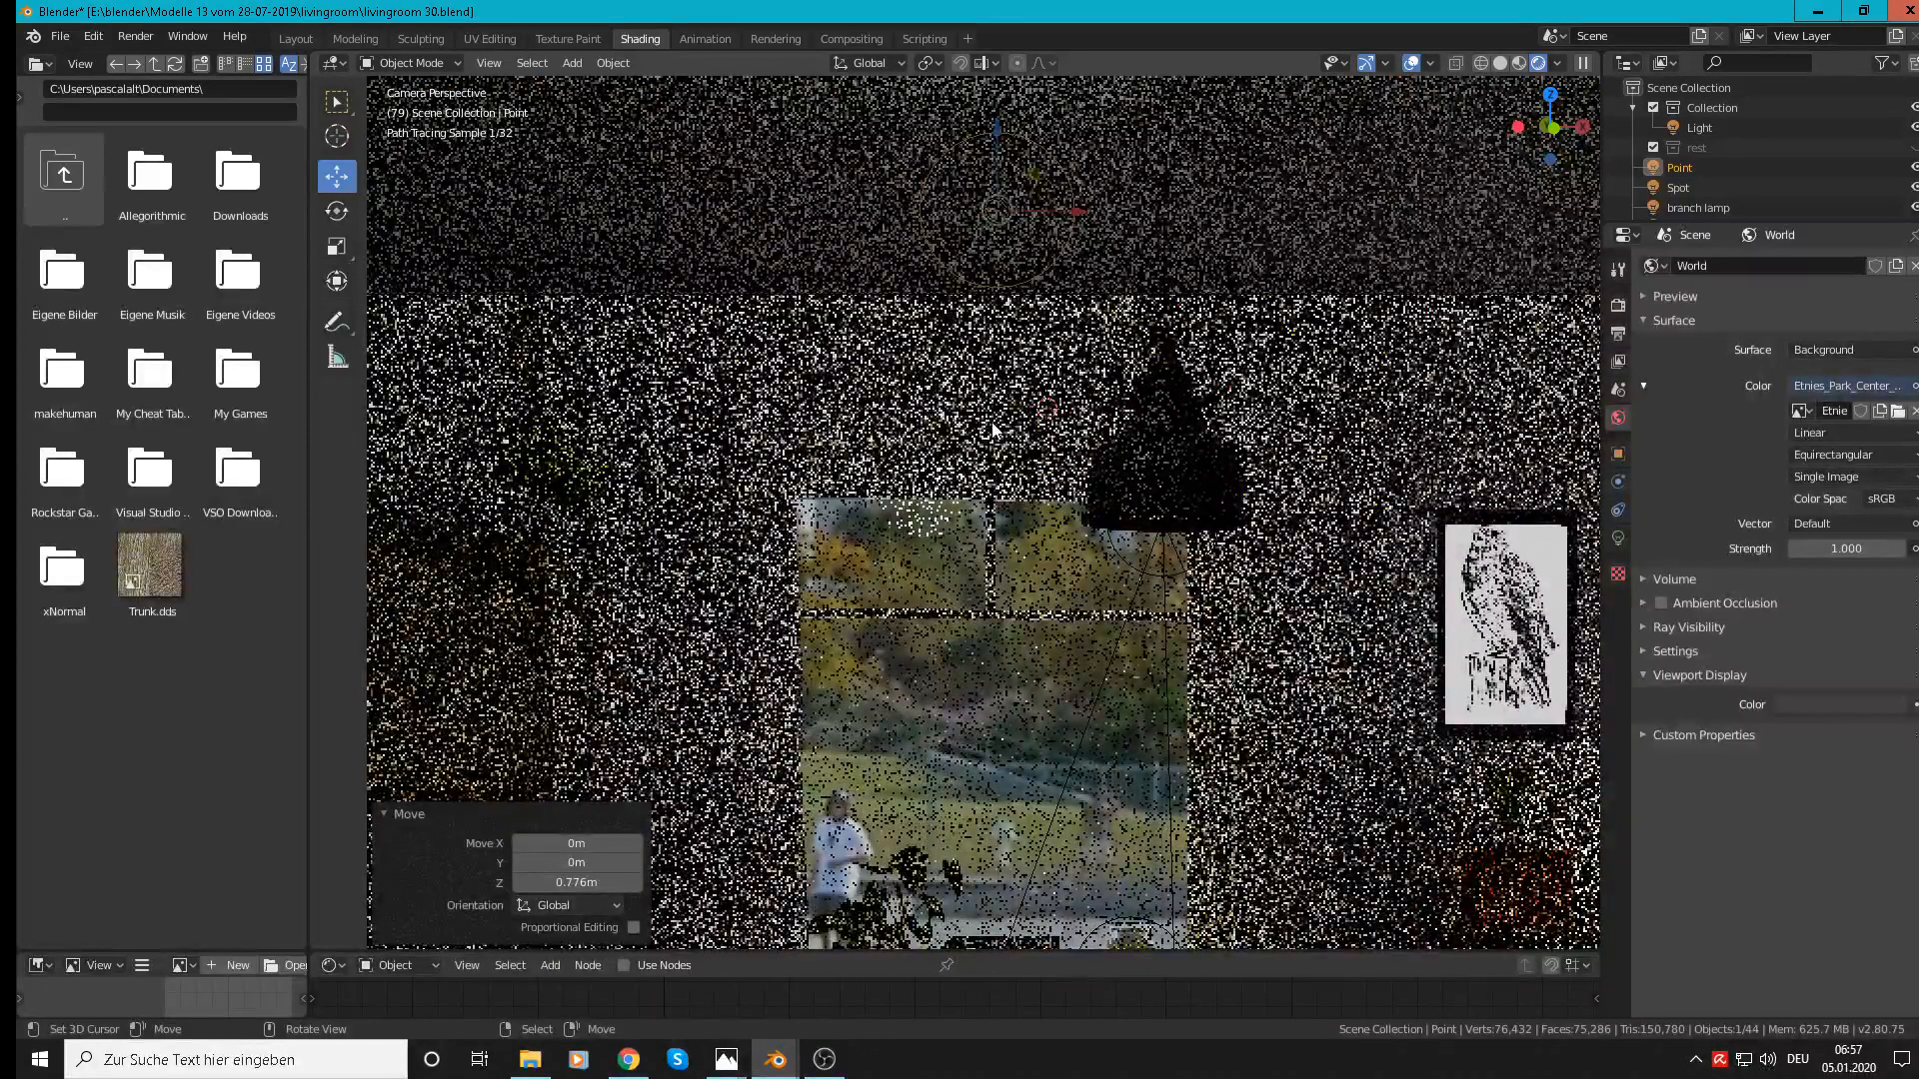
{"action": "scroll", "coordinate": [920, 523], "scroll_direction": "down", "scroll_amount": 4}
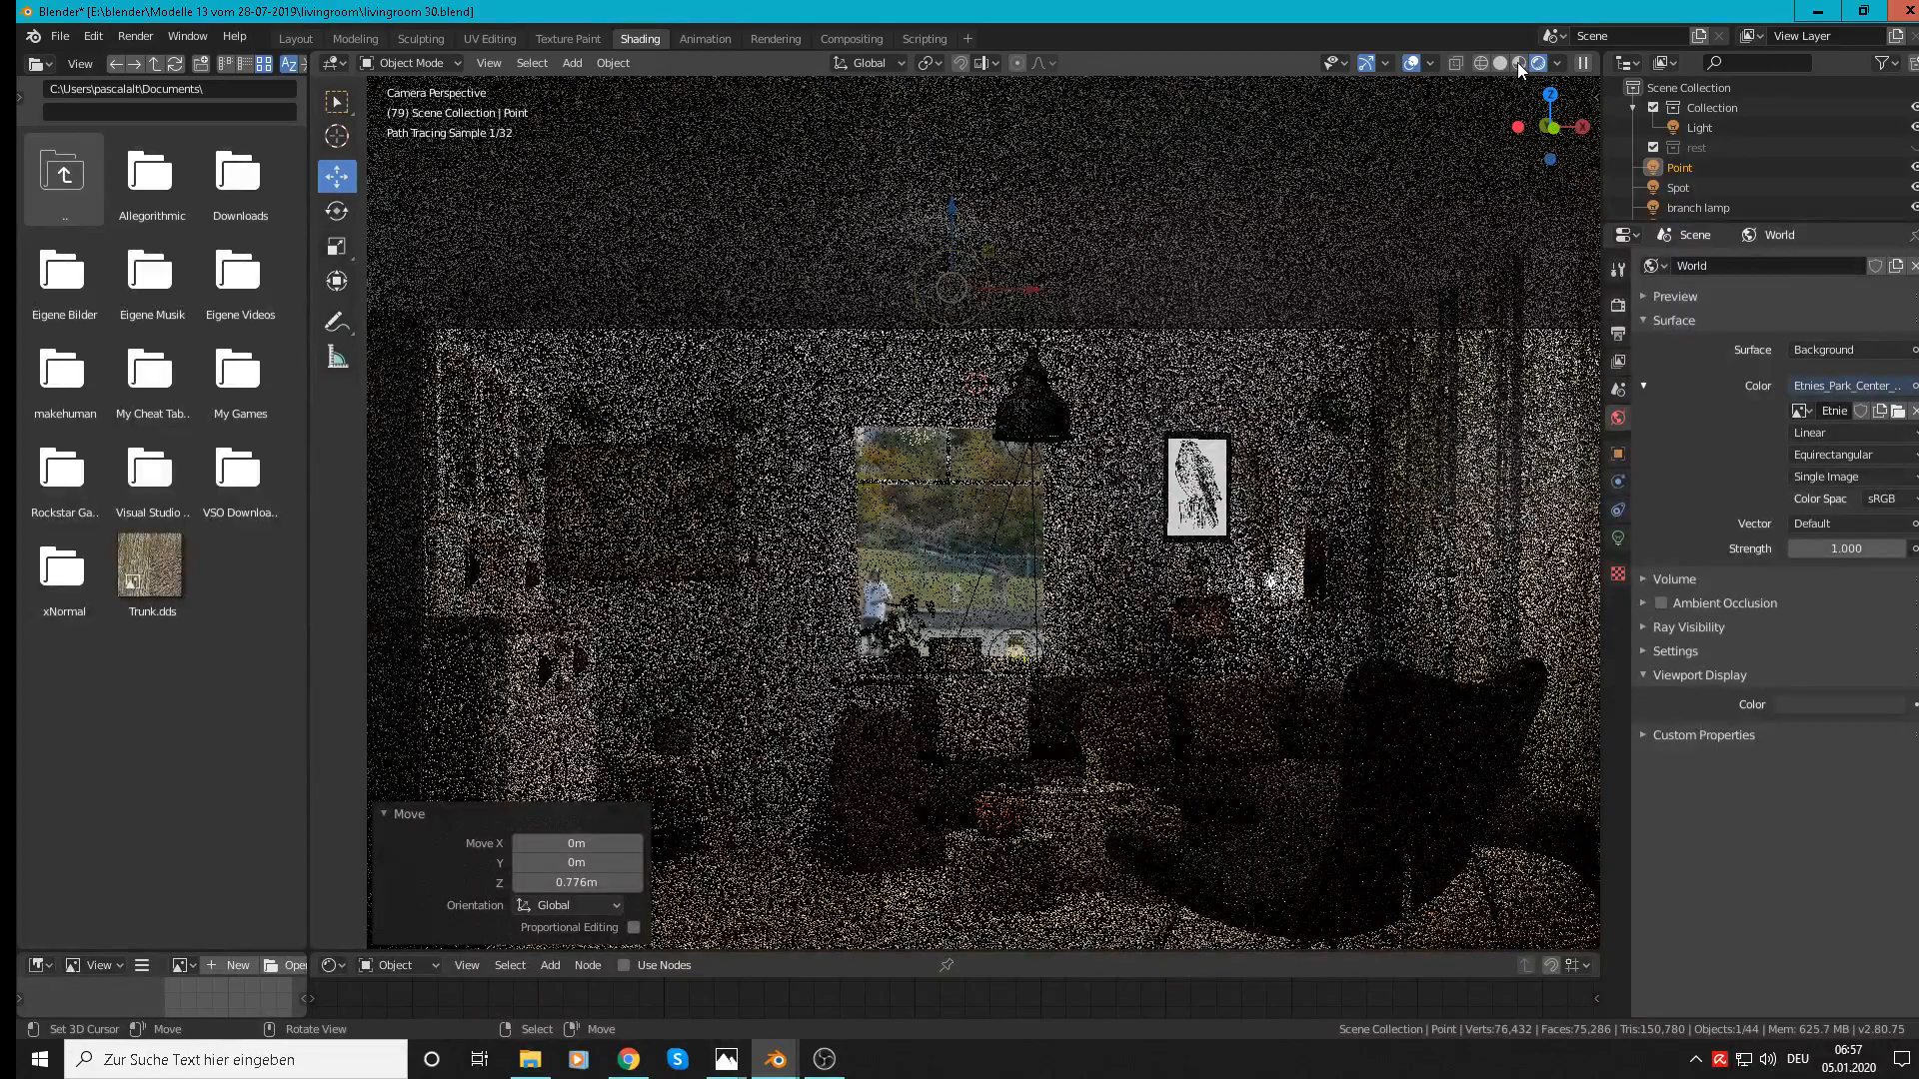
{"action": "left_click", "coordinate": [1518, 63]}
{"action": "key", "text": "F12"}
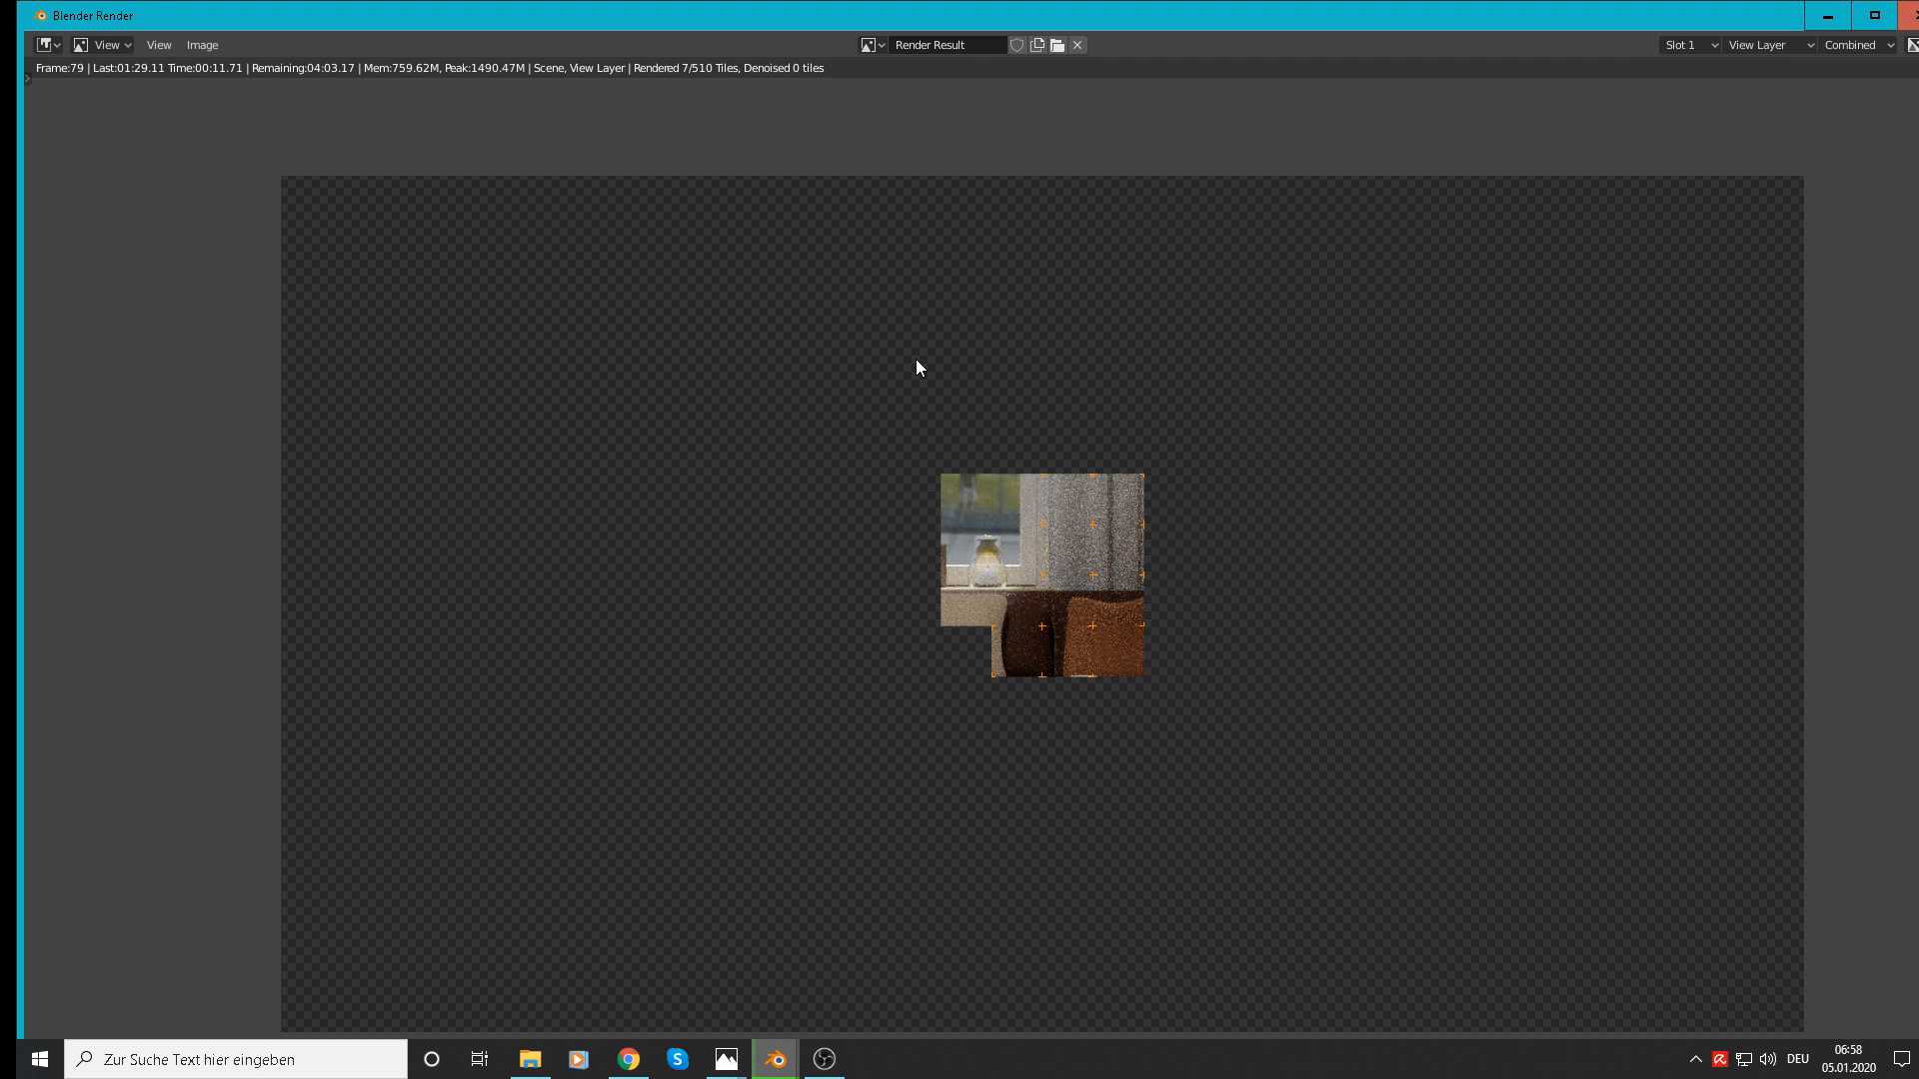
{"action": "key", "text": "Escape"}
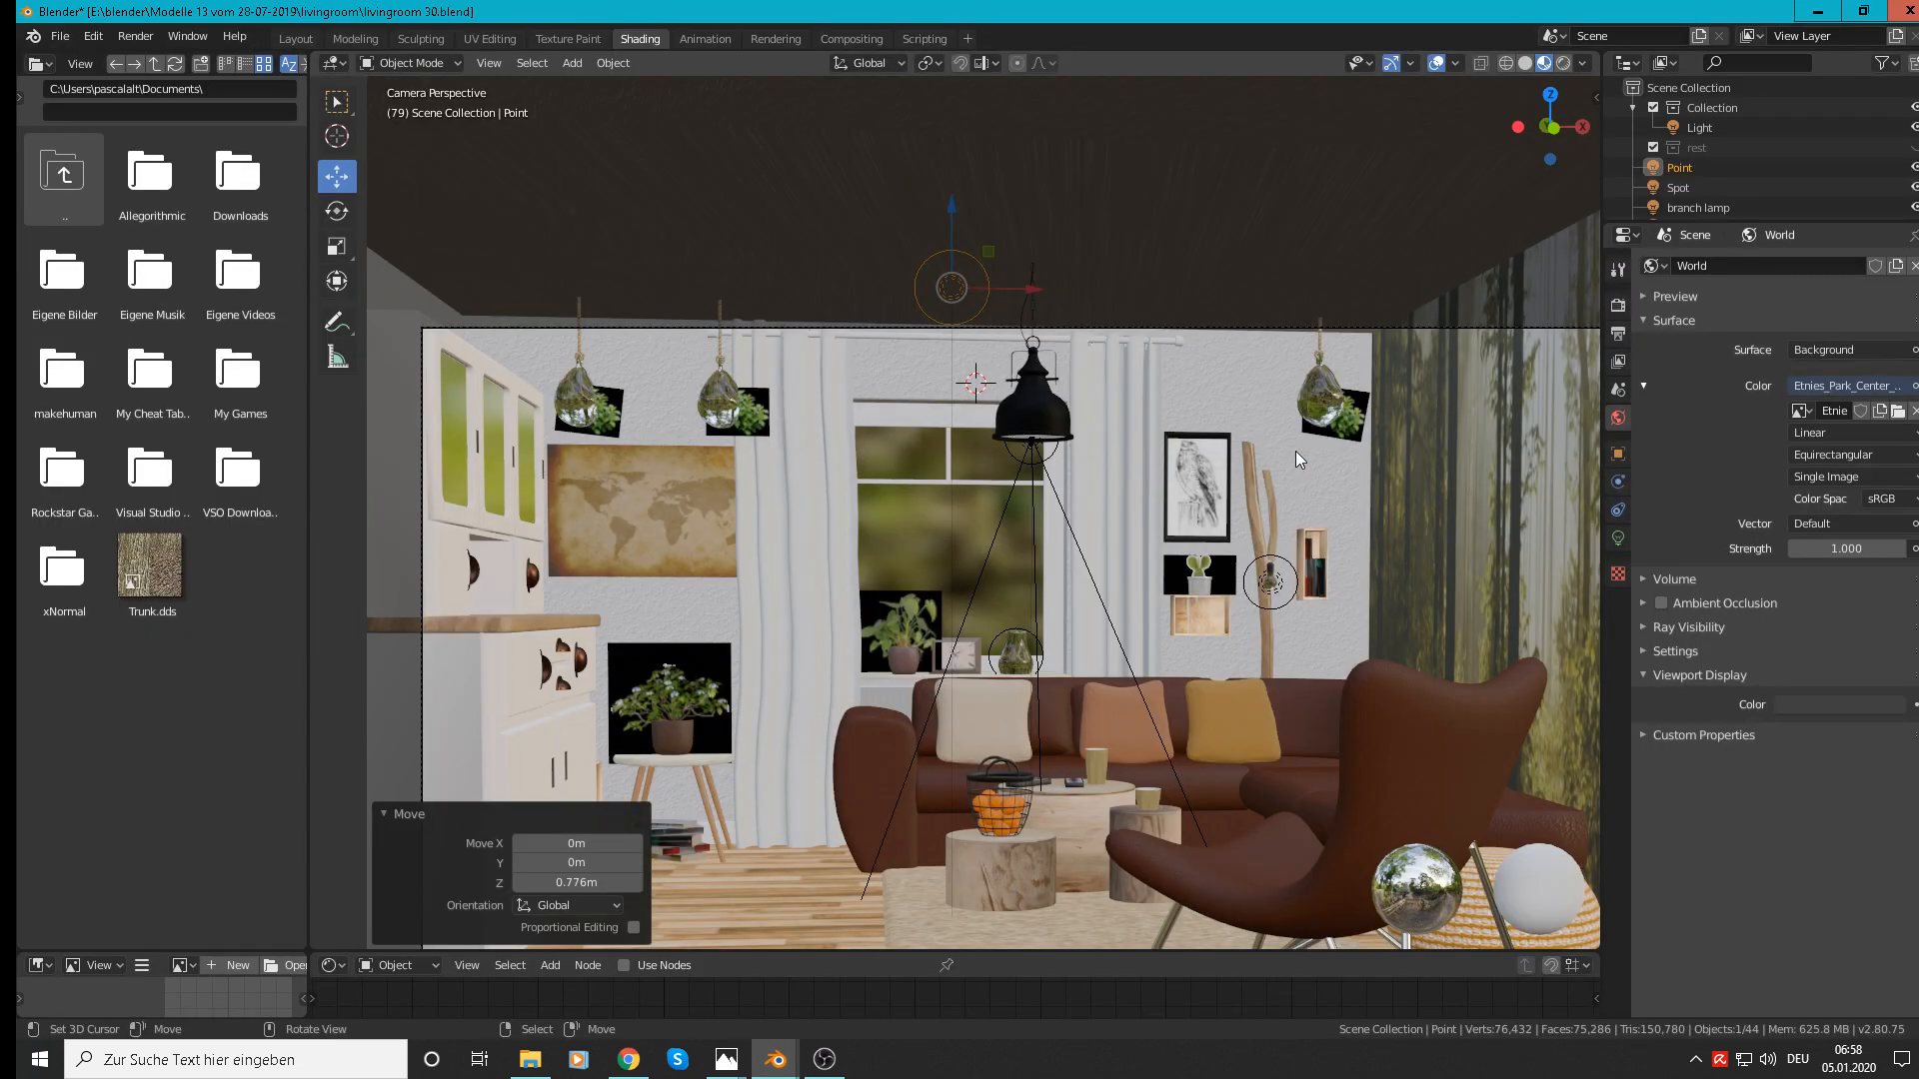
Step: Set the power of the branch lamp's point light to 20 W and save the file
{"action": "left_click", "coordinate": [1270, 581]}
{"action": "scroll", "coordinate": [1270, 582], "scroll_direction": "up", "scroll_amount": 2}
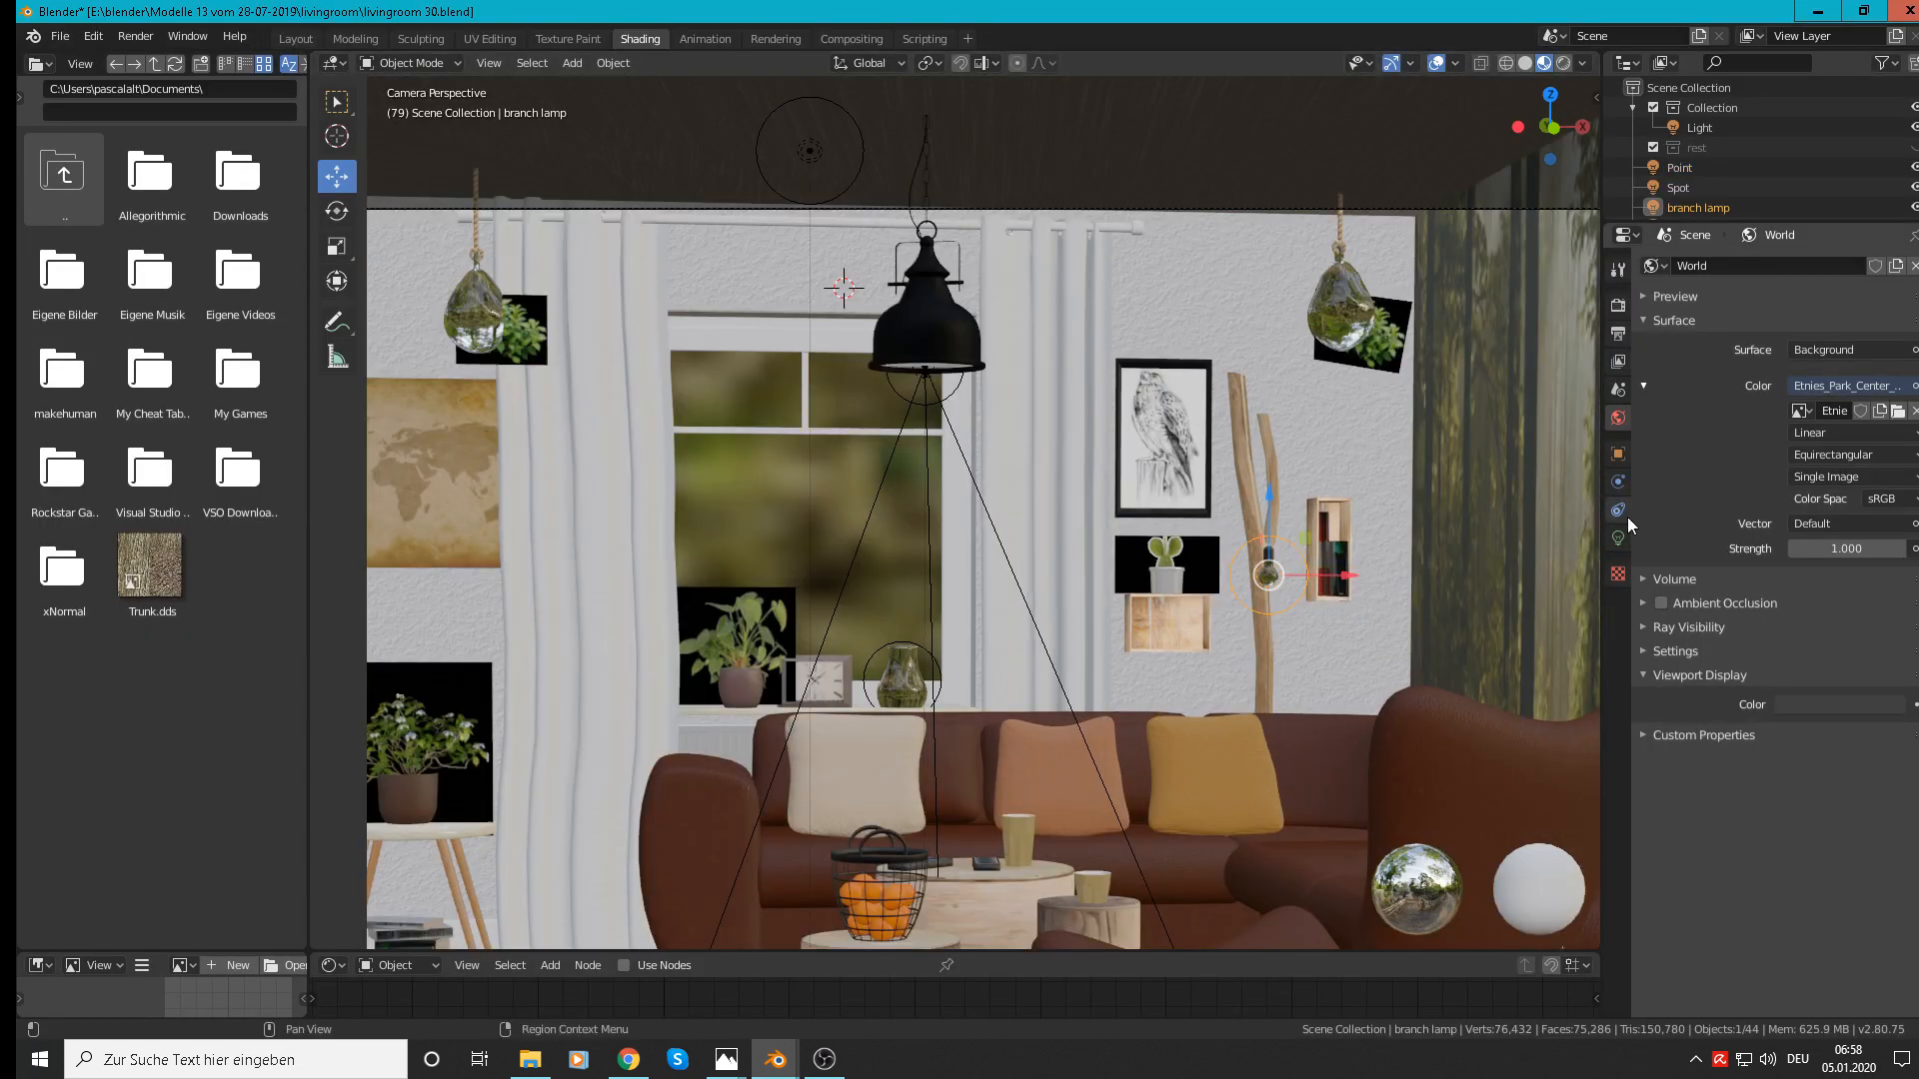
{"action": "left_click", "coordinate": [1618, 538]}
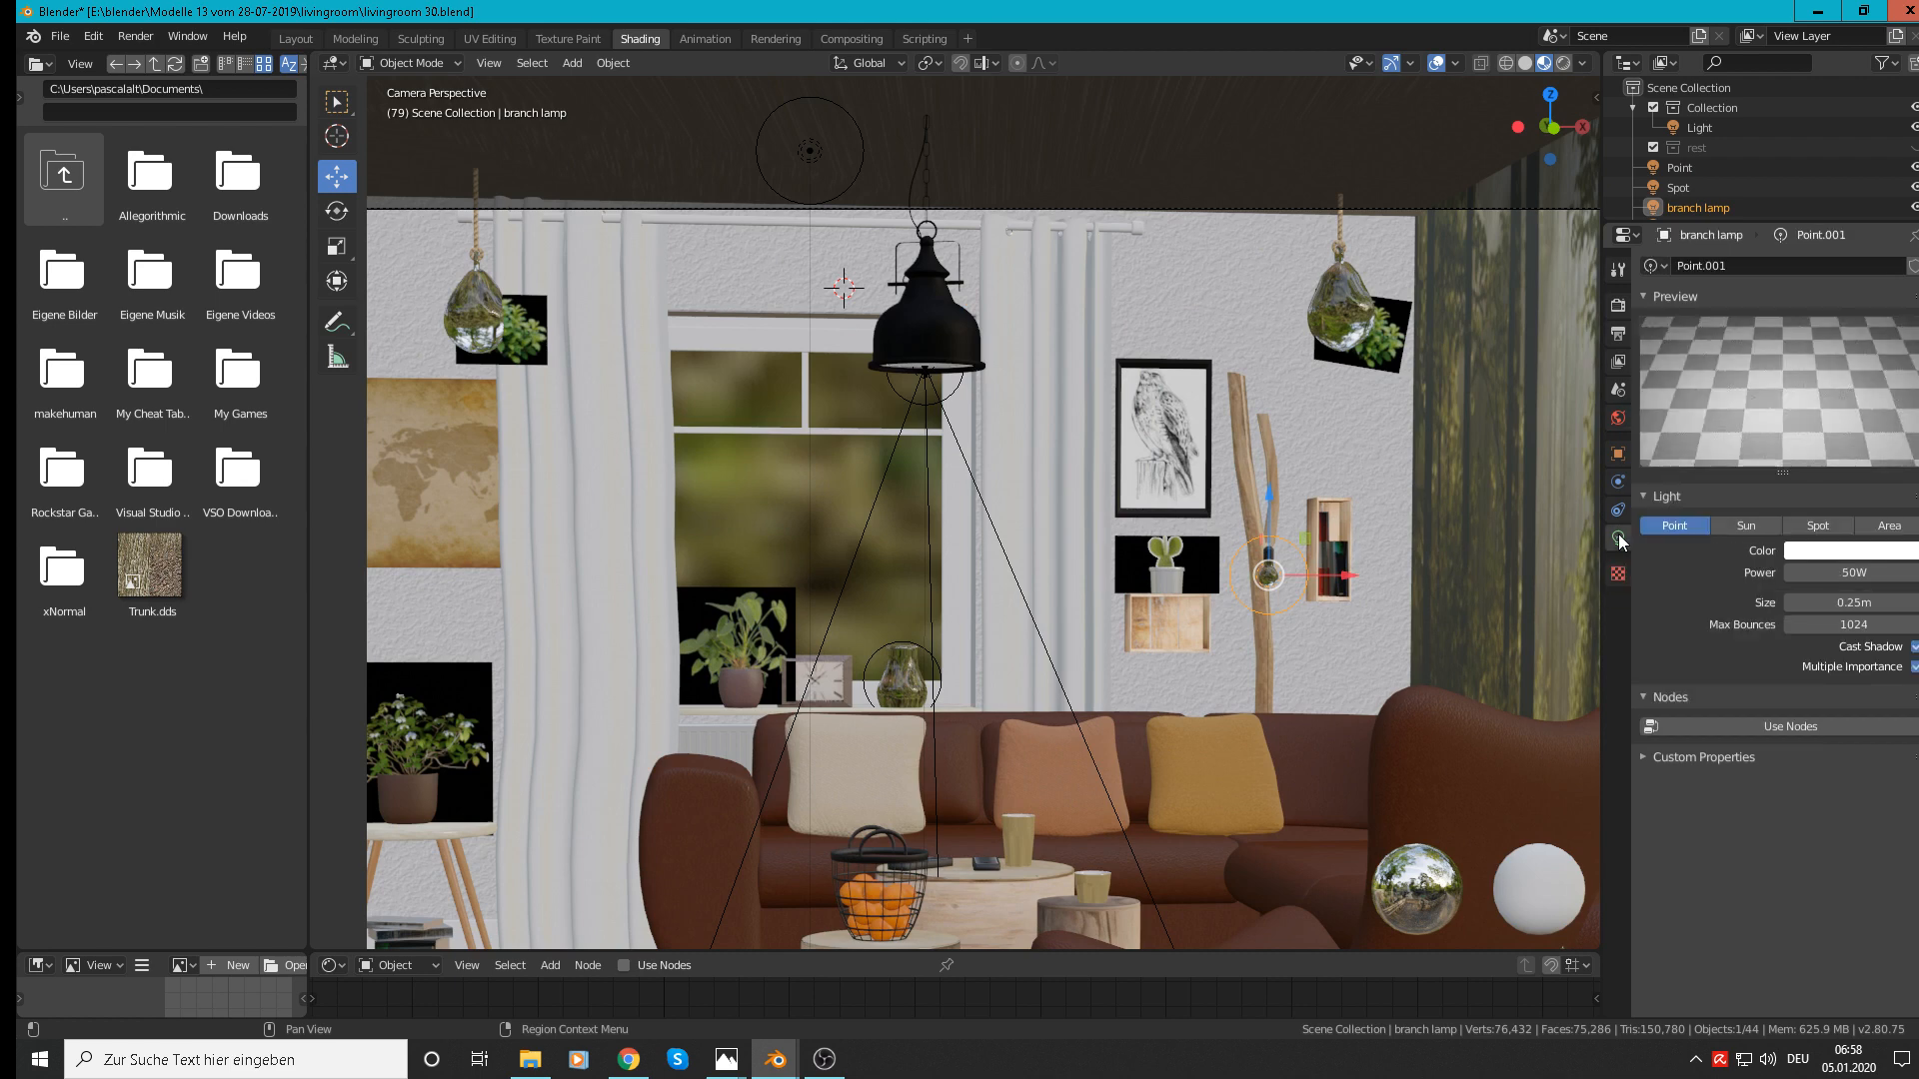
{"action": "left_click", "coordinate": [1853, 573]}
{"action": "type", "text": "20"}
{"action": "key", "text": "Return"}
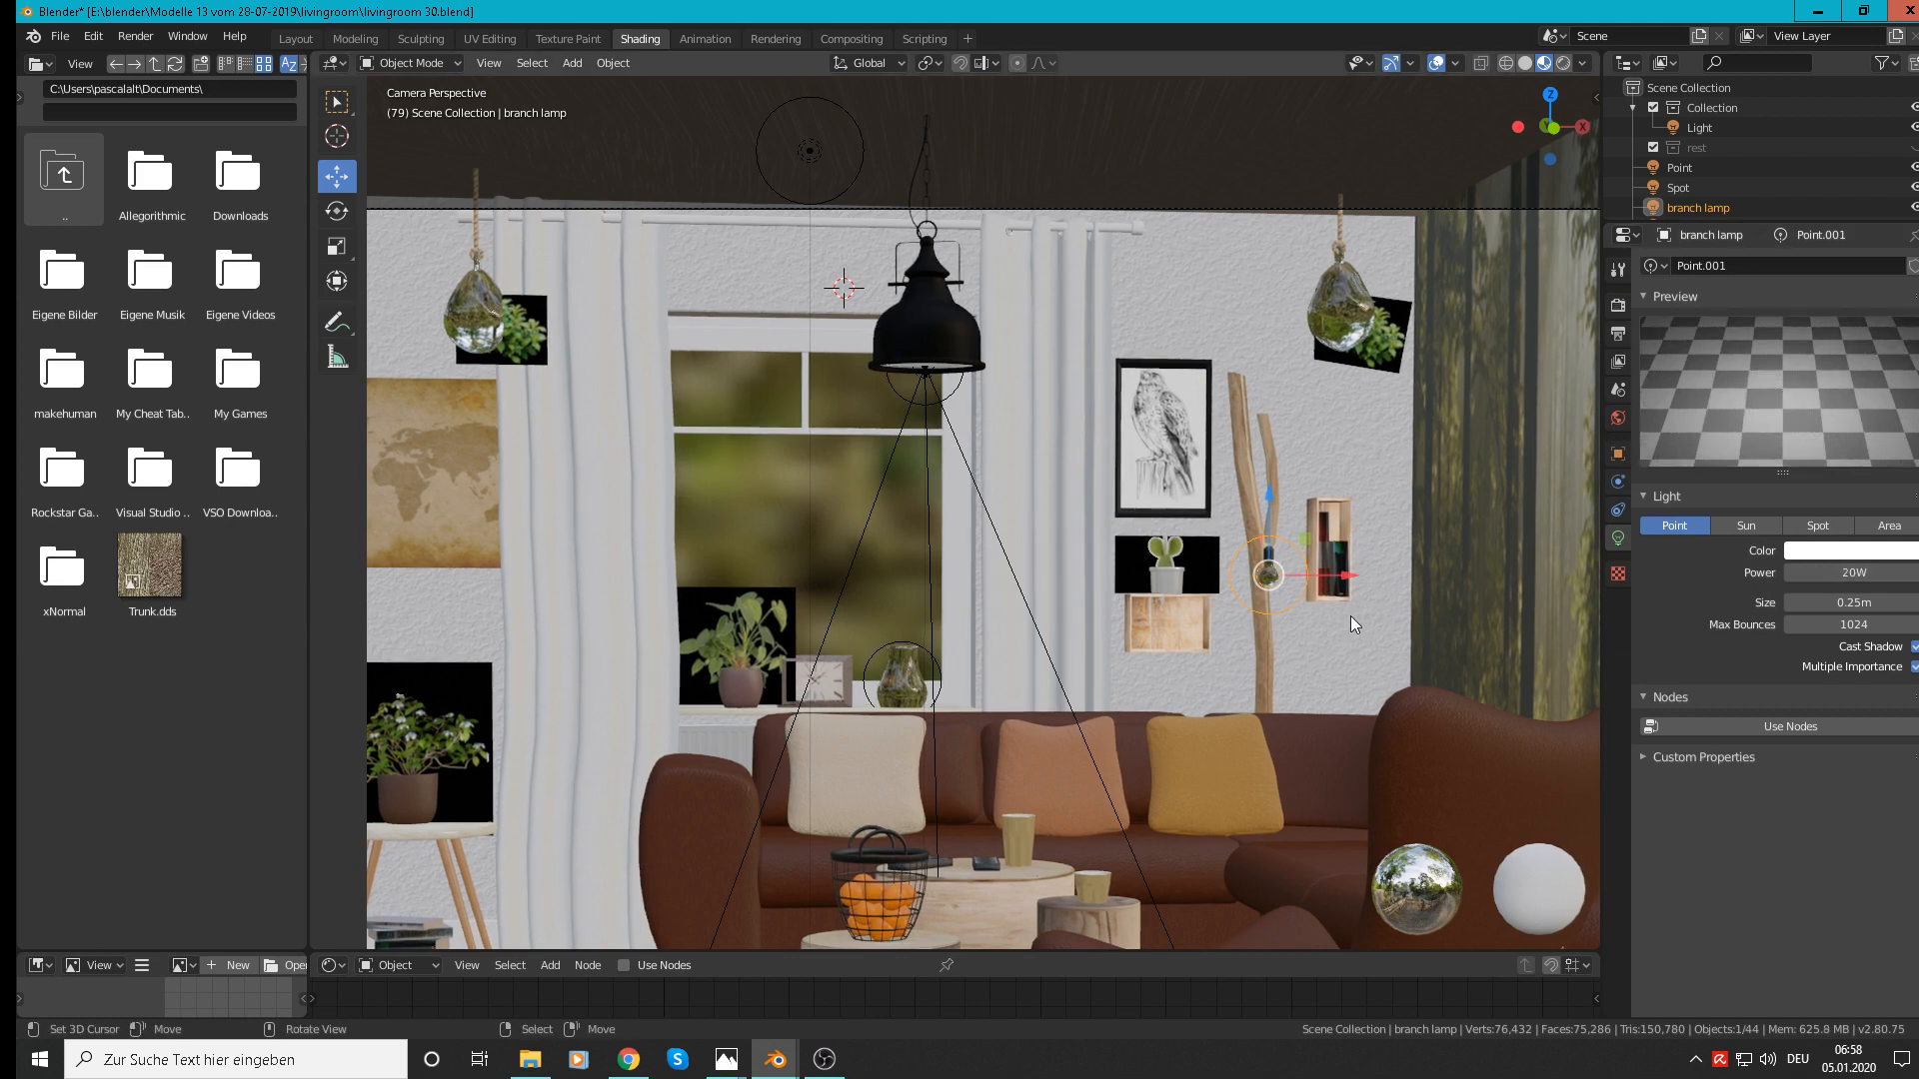
{"action": "scroll", "coordinate": [899, 450], "scroll_direction": "down", "scroll_amount": 3}
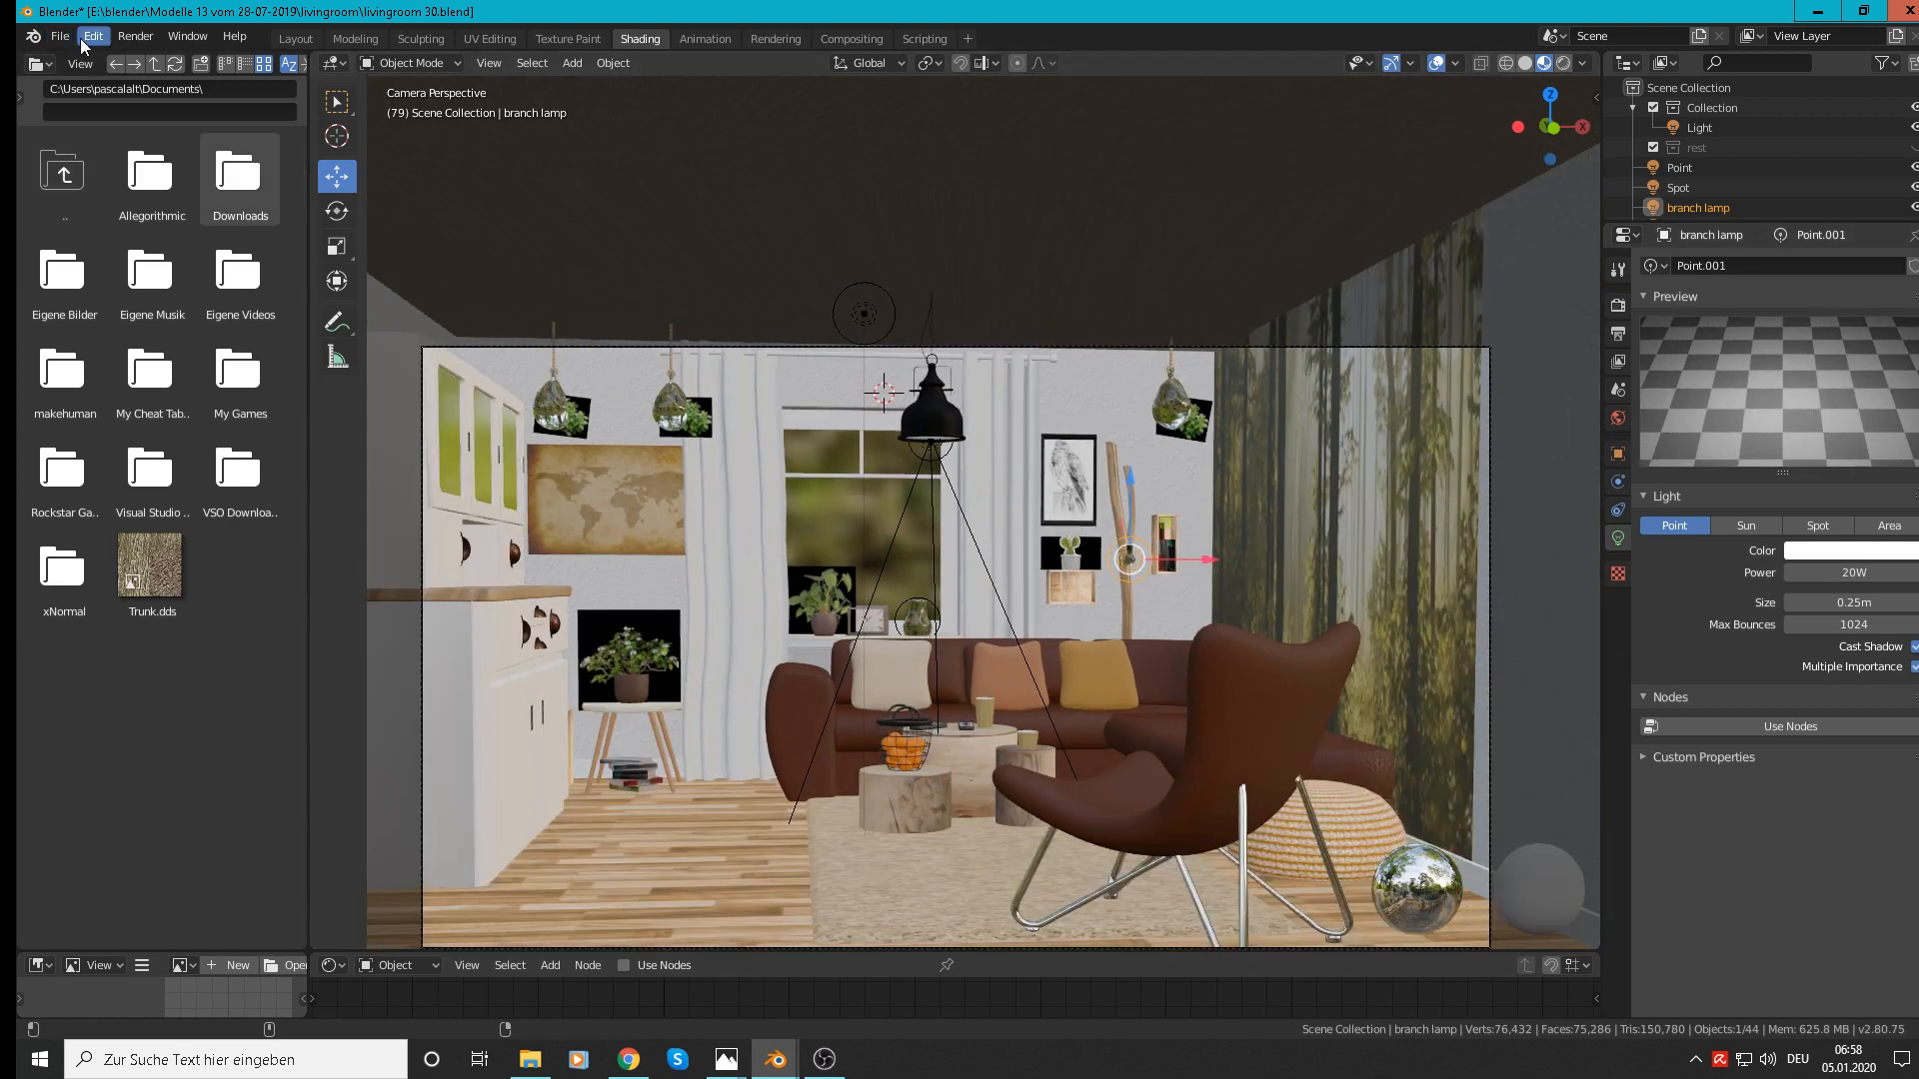
{"action": "left_click", "coordinate": [62, 37]}
{"action": "left_click", "coordinate": [114, 166]}
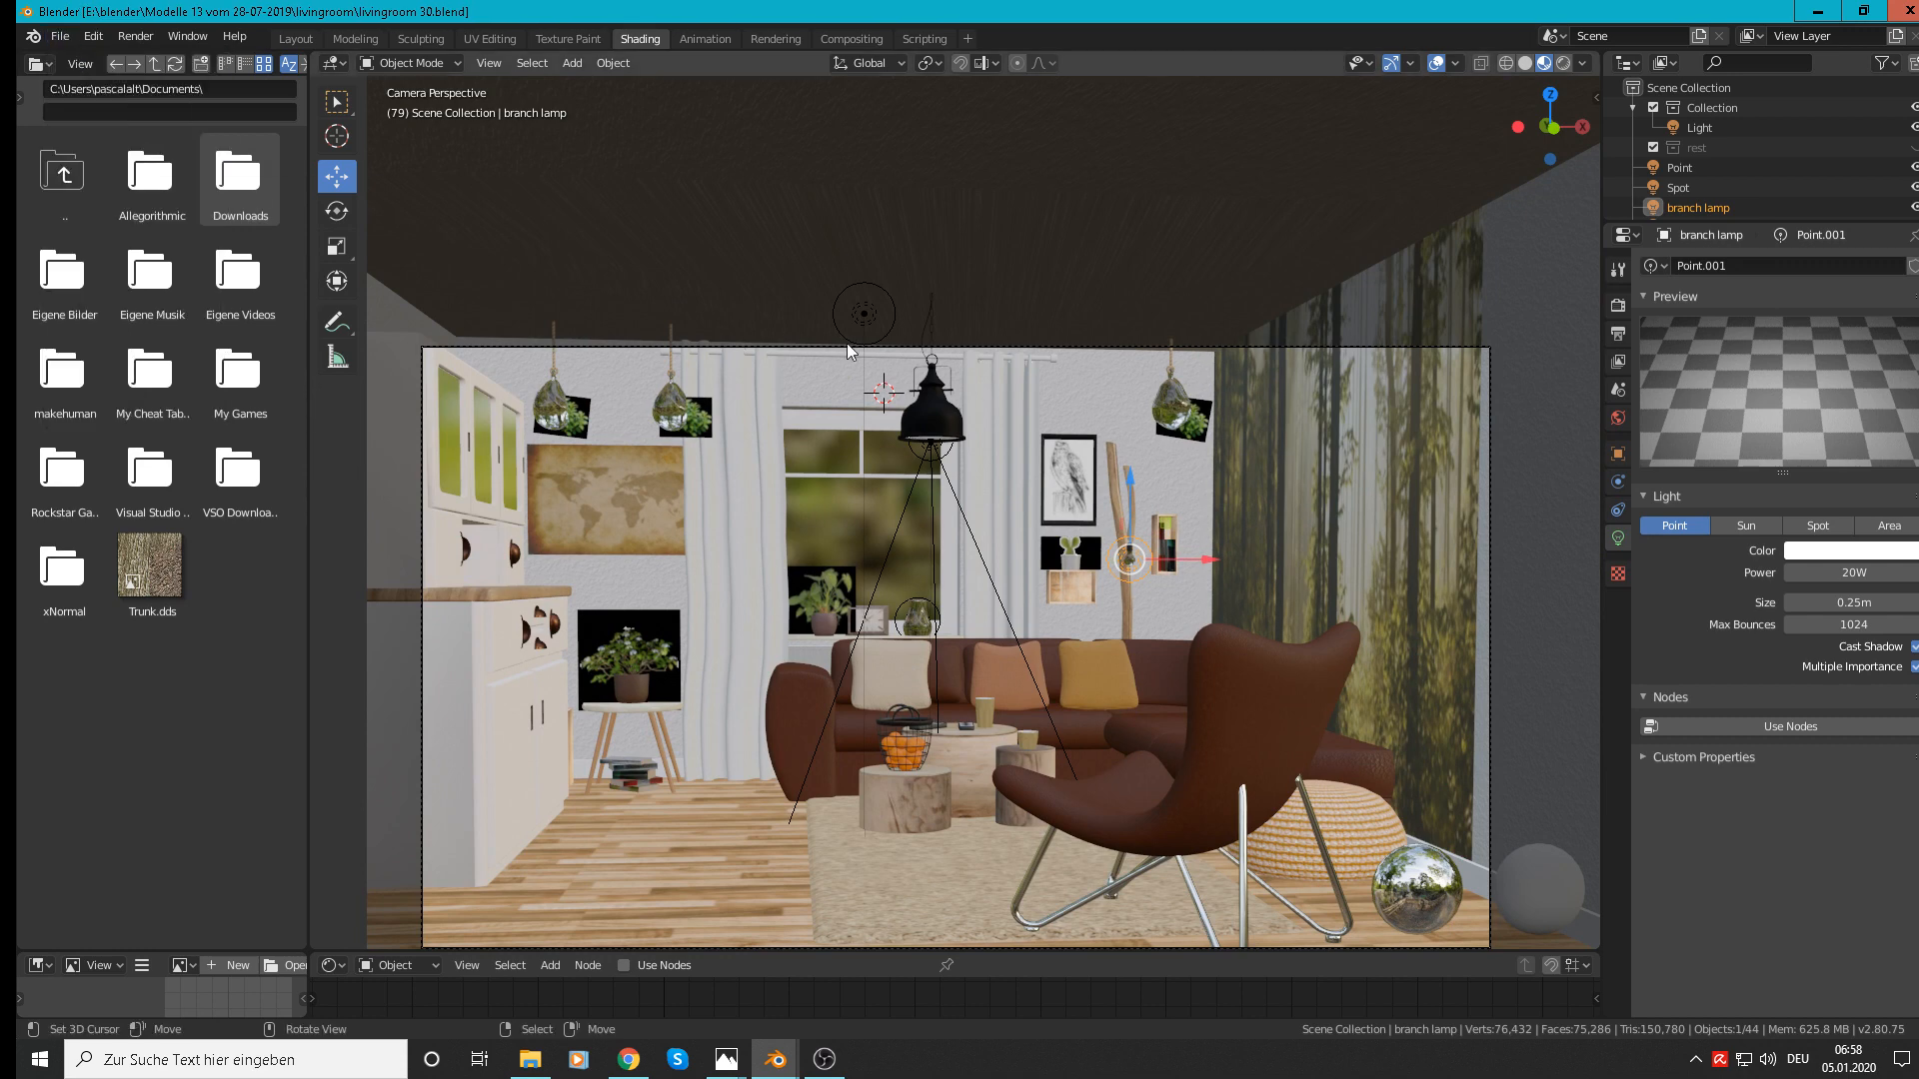
Step: Apply the Full Global Illumination preset to the Cycles light paths
{"action": "left_click", "coordinate": [1618, 305]}
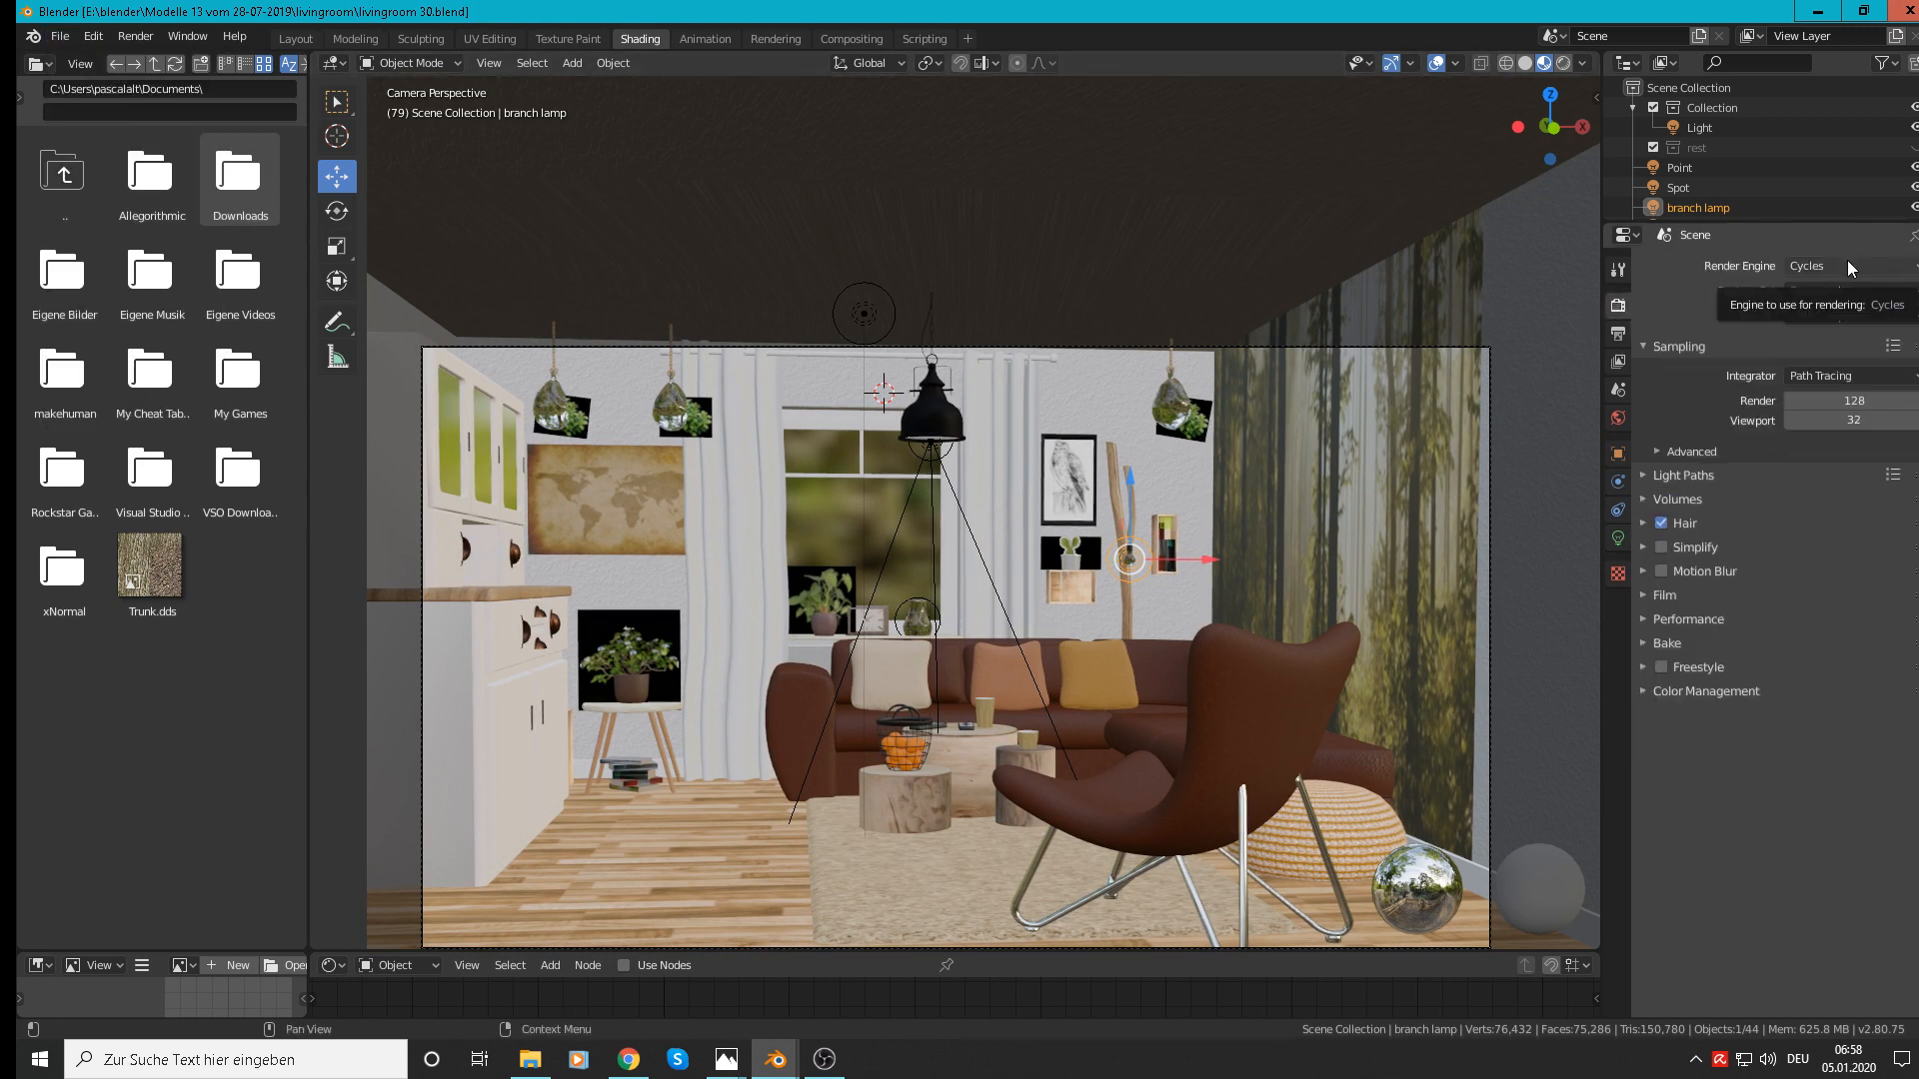
{"action": "left_click", "coordinate": [1639, 478]}
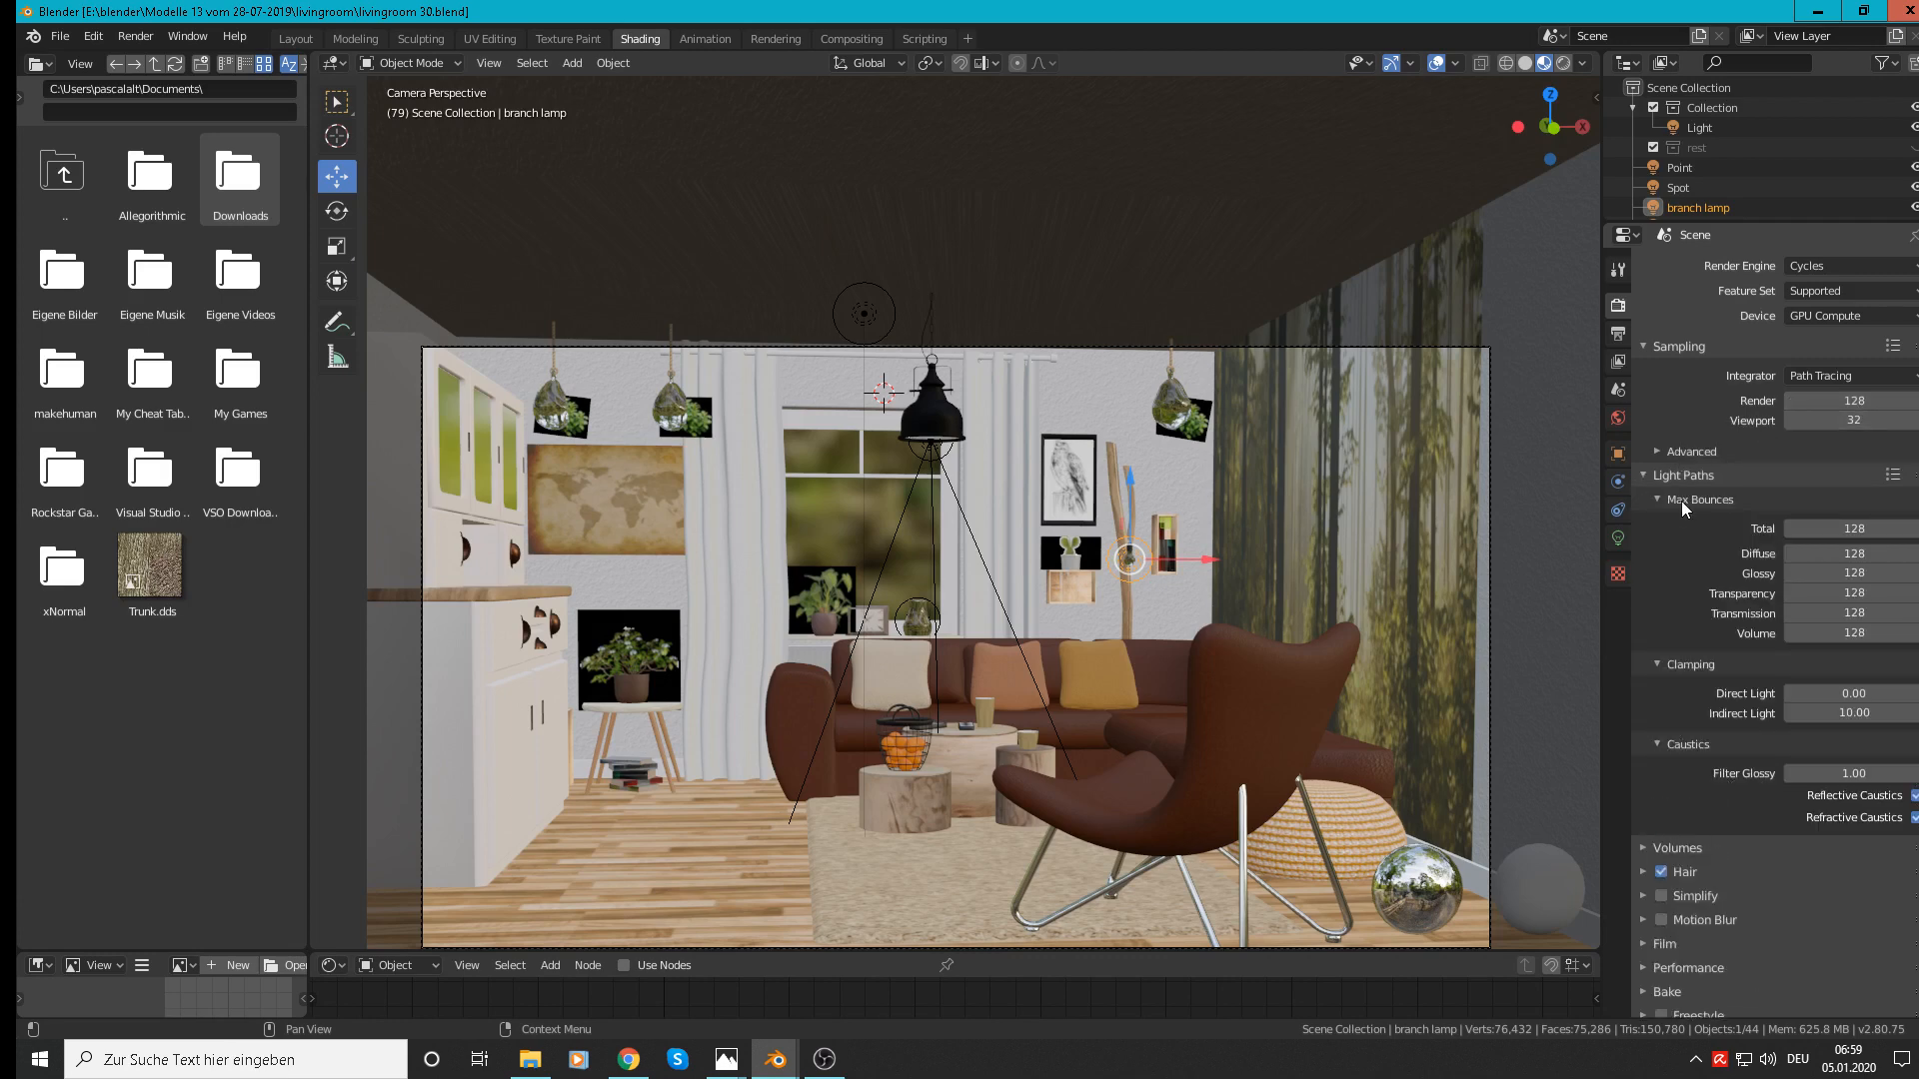
{"action": "left_click", "coordinate": [1892, 476]}
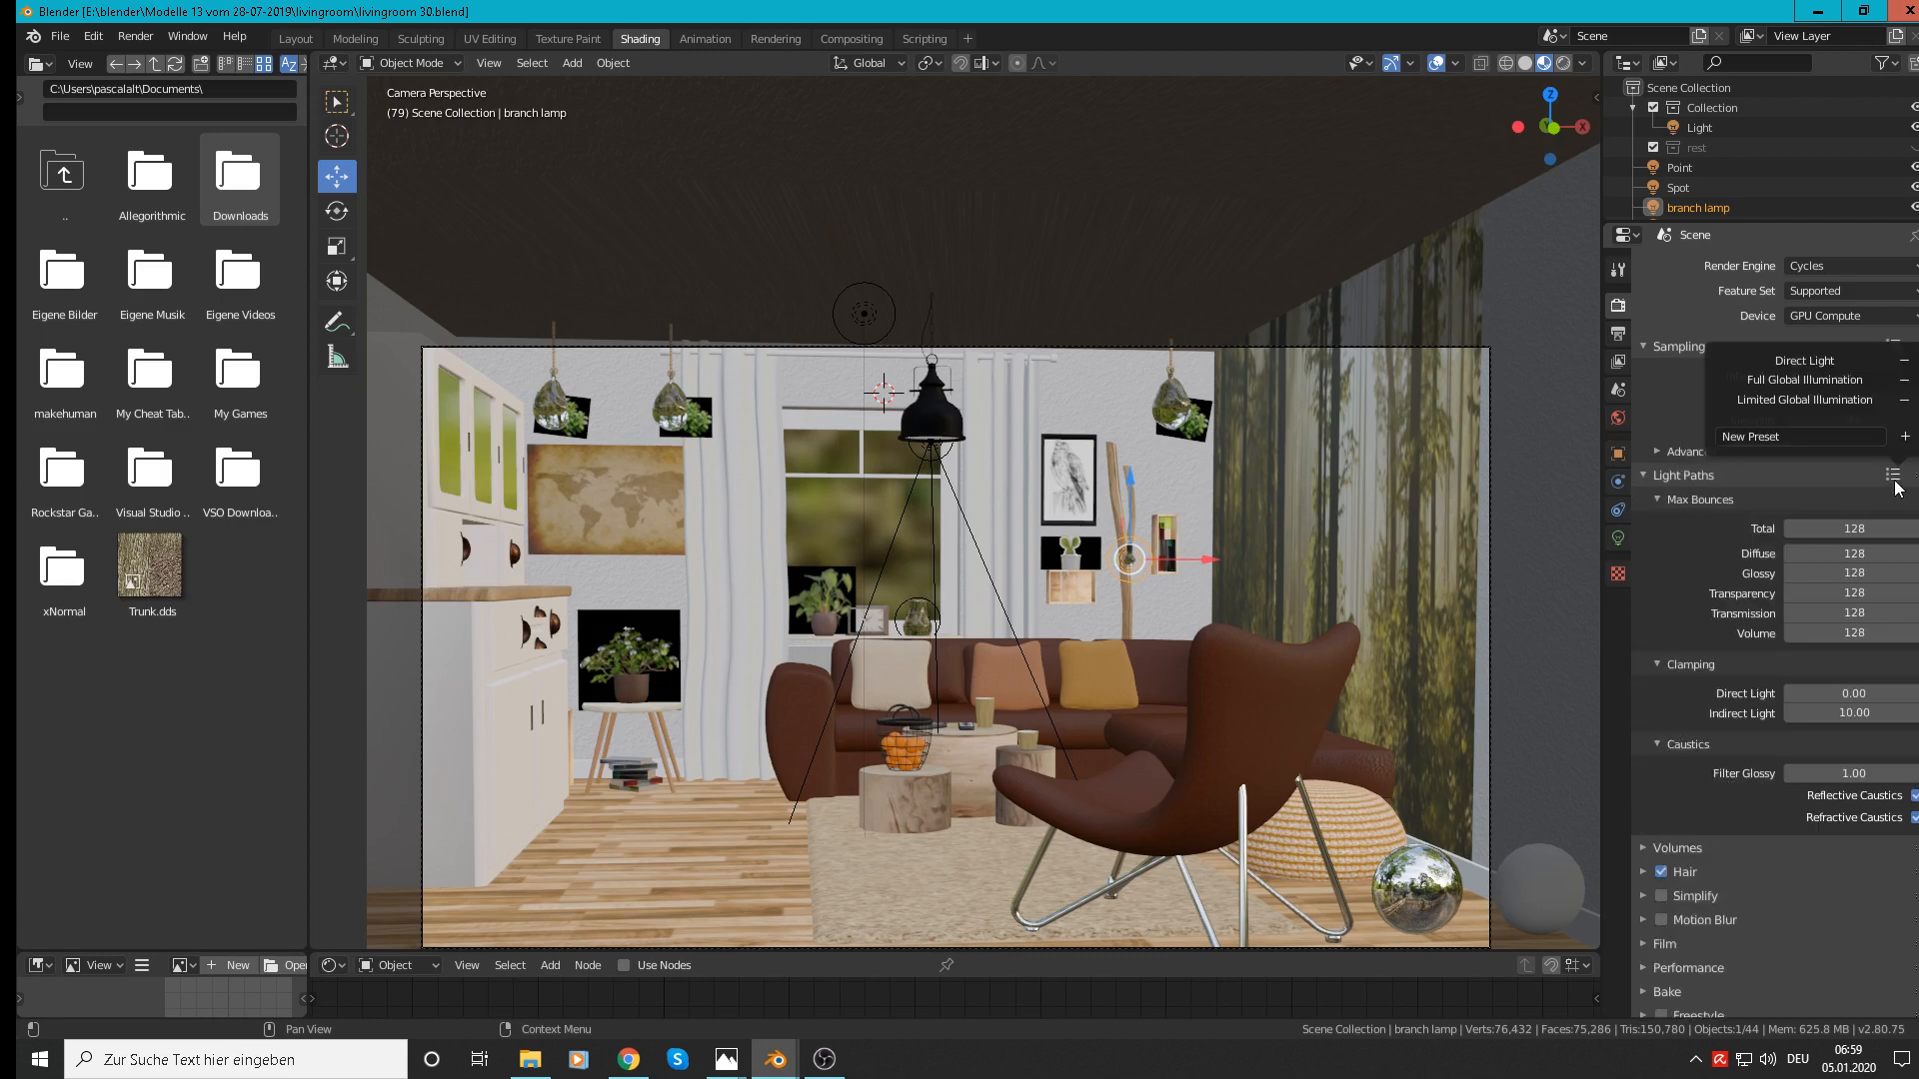
{"action": "left_click", "coordinate": [1811, 384]}
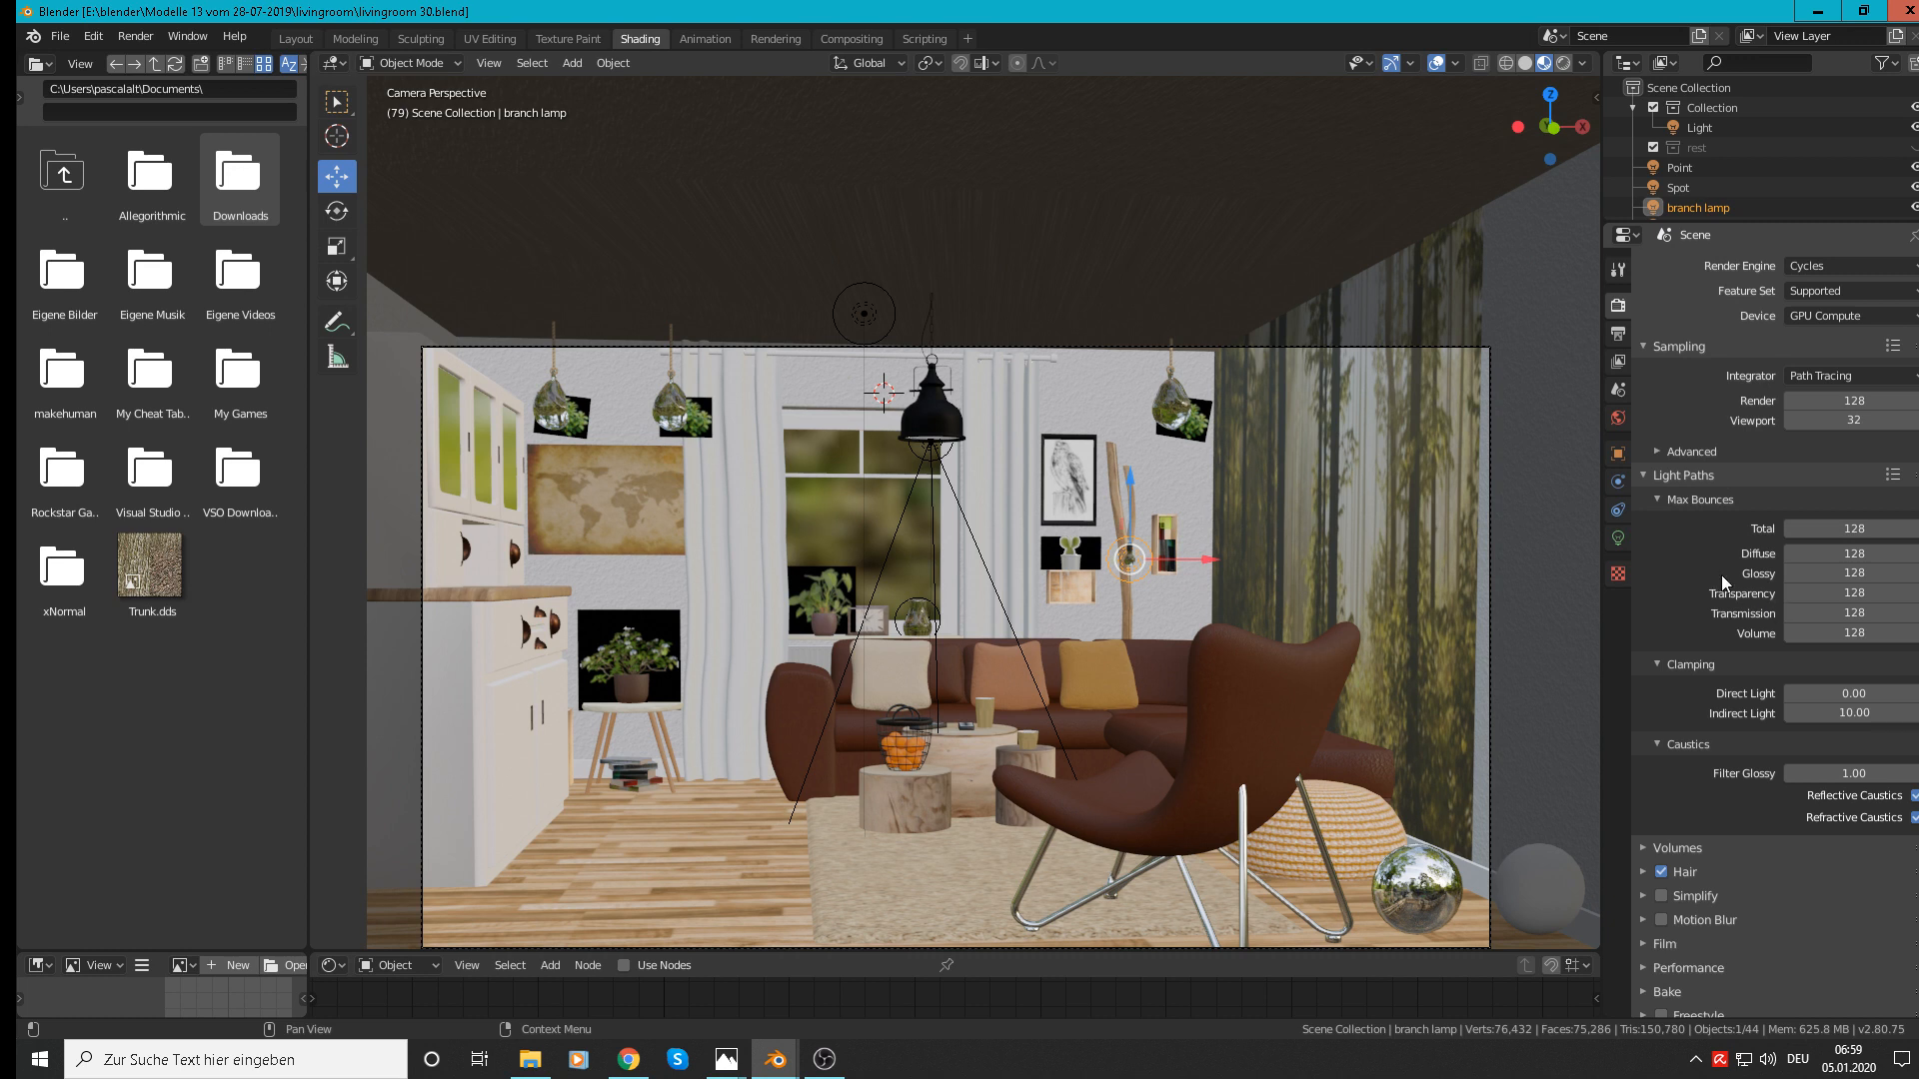
{"action": "left_click", "coordinate": [1645, 474]}
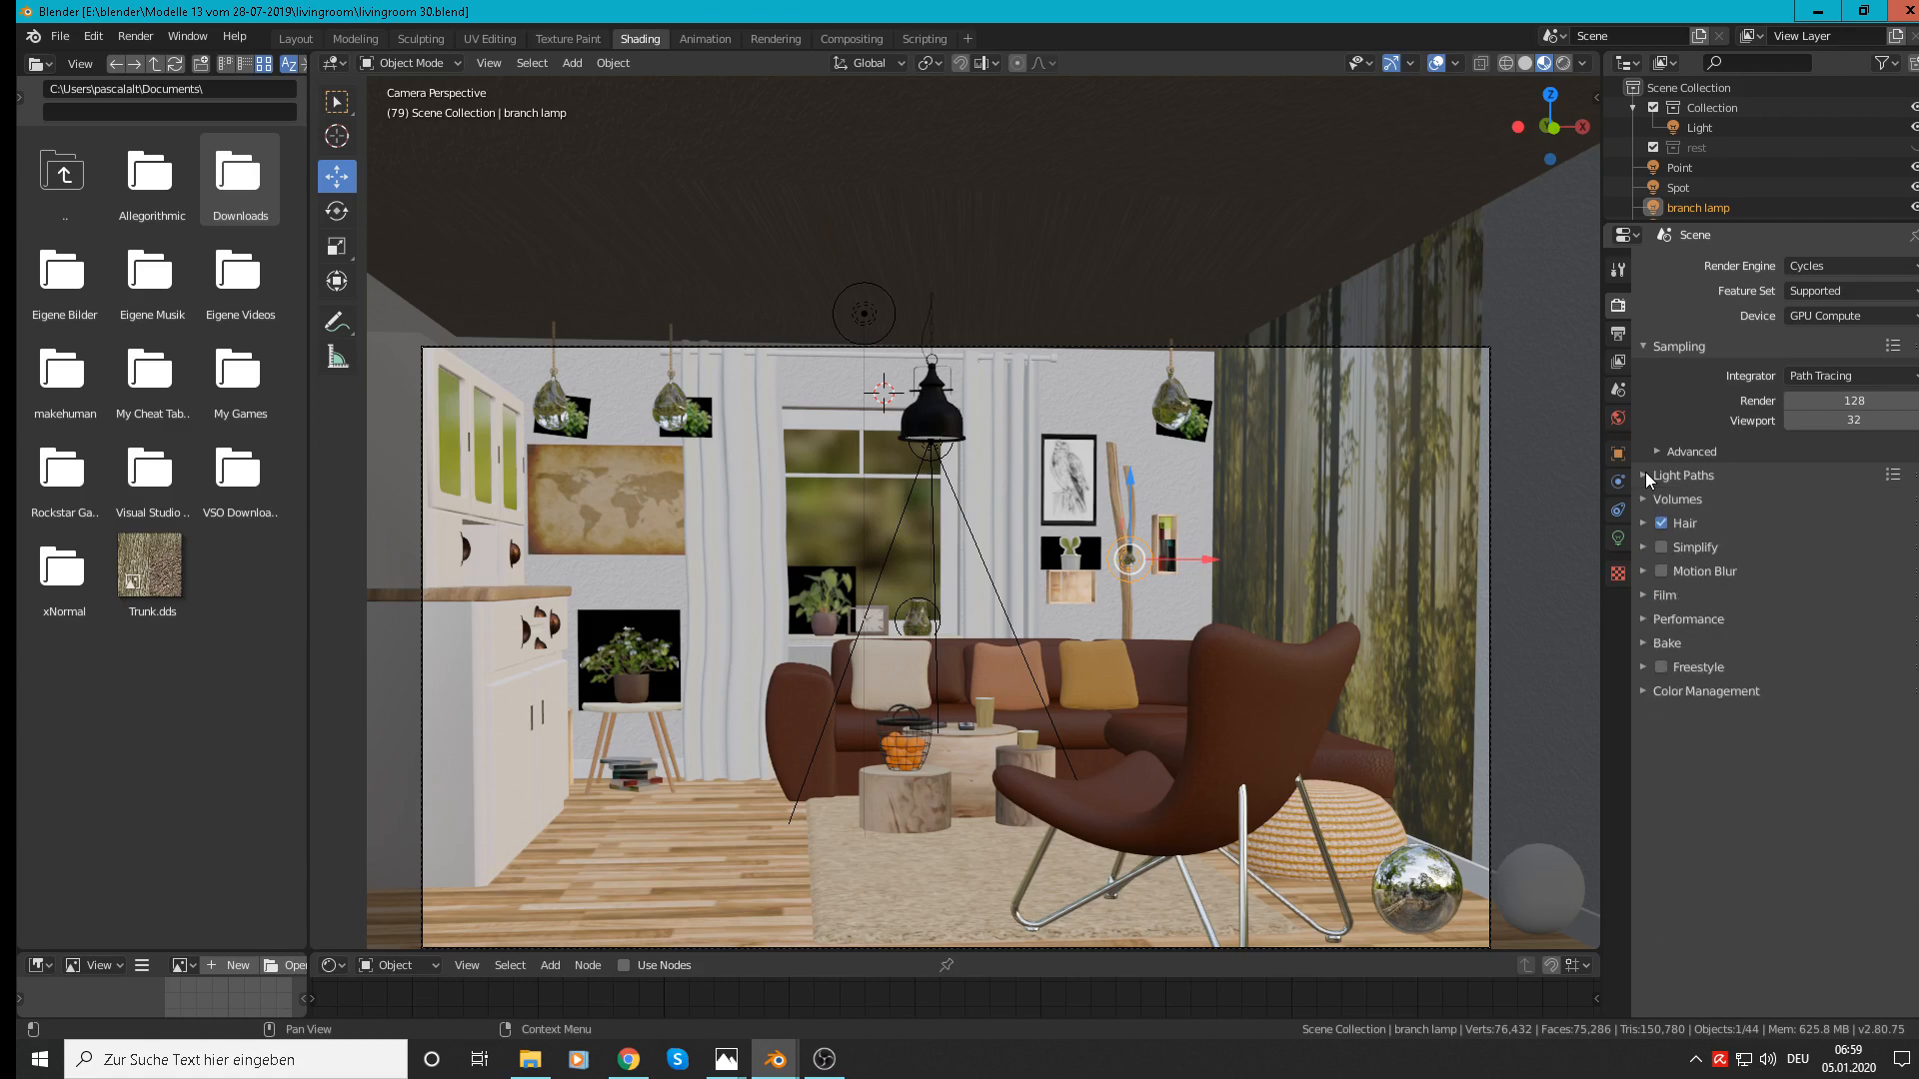
Step: Review the output and view layer settings, then render the camera view
{"action": "left_click", "coordinate": [1619, 332]}
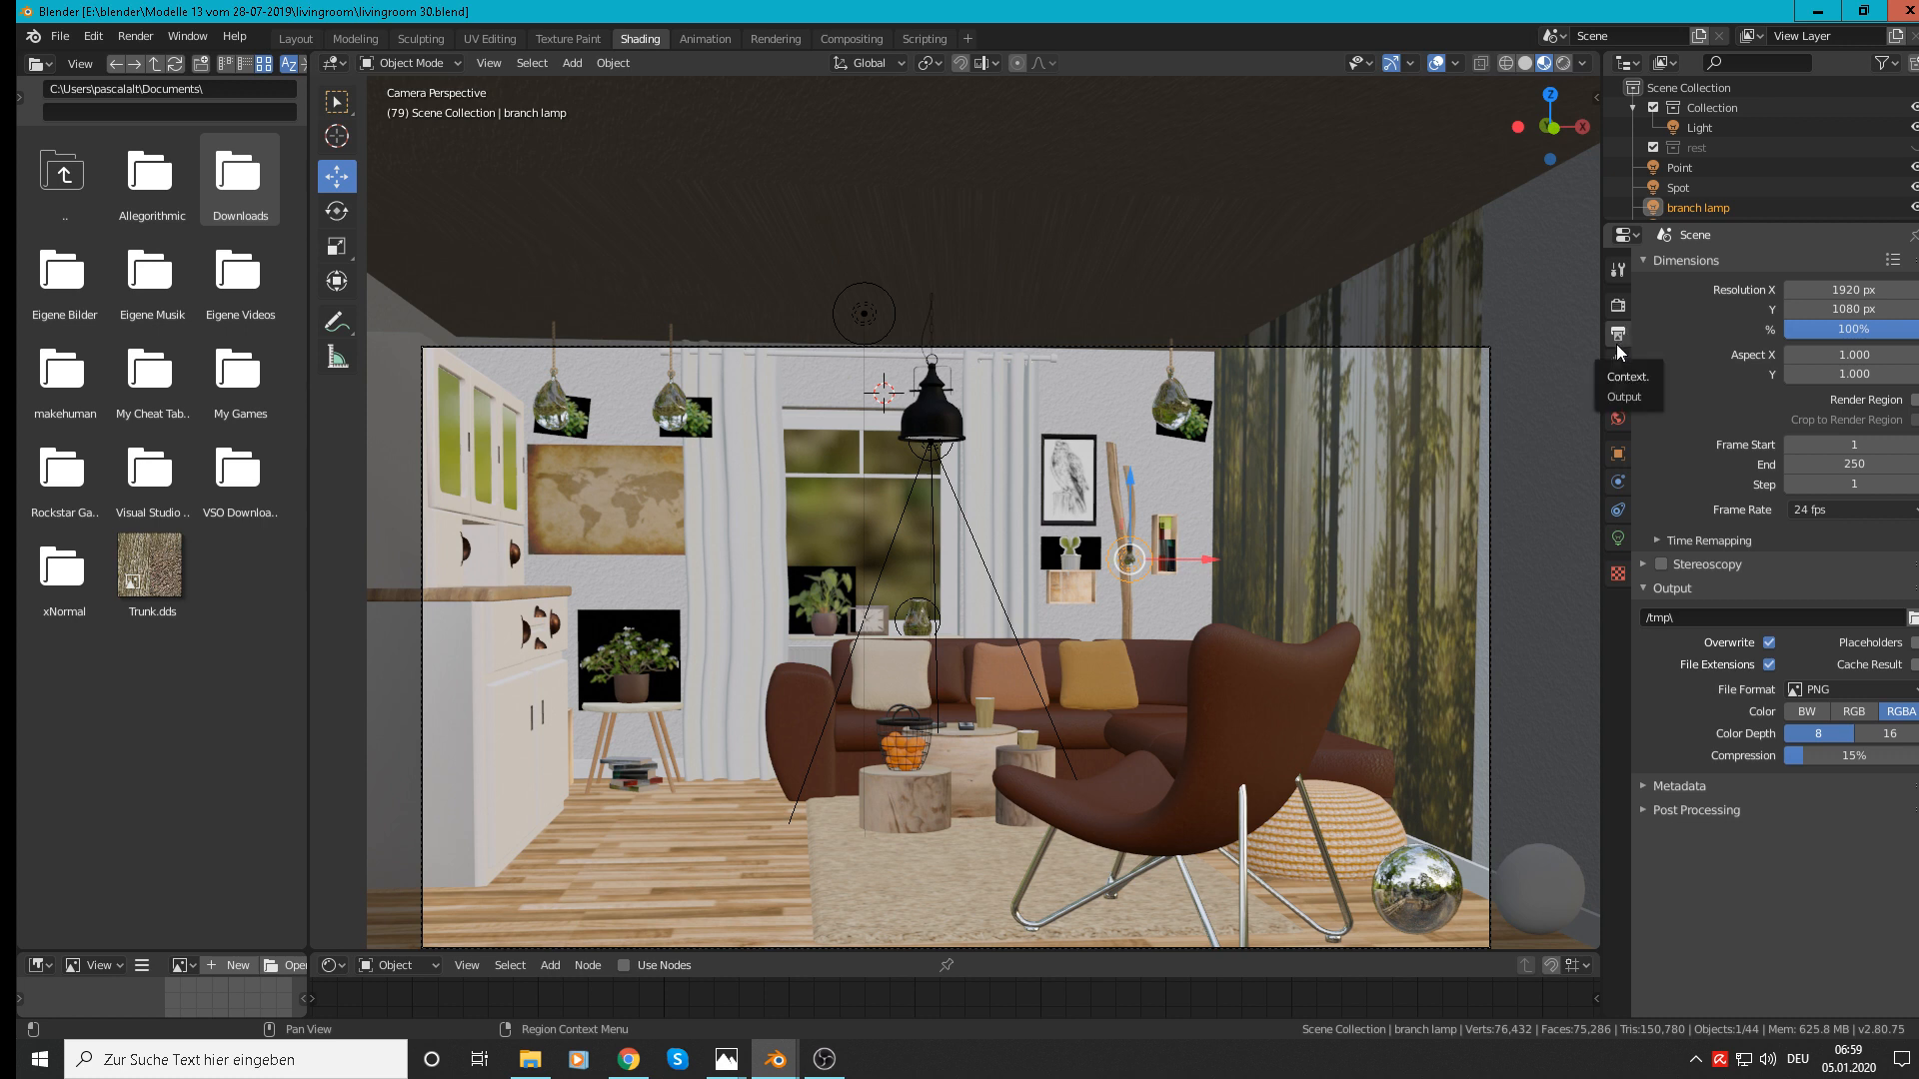
{"action": "left_click", "coordinate": [1619, 361]}
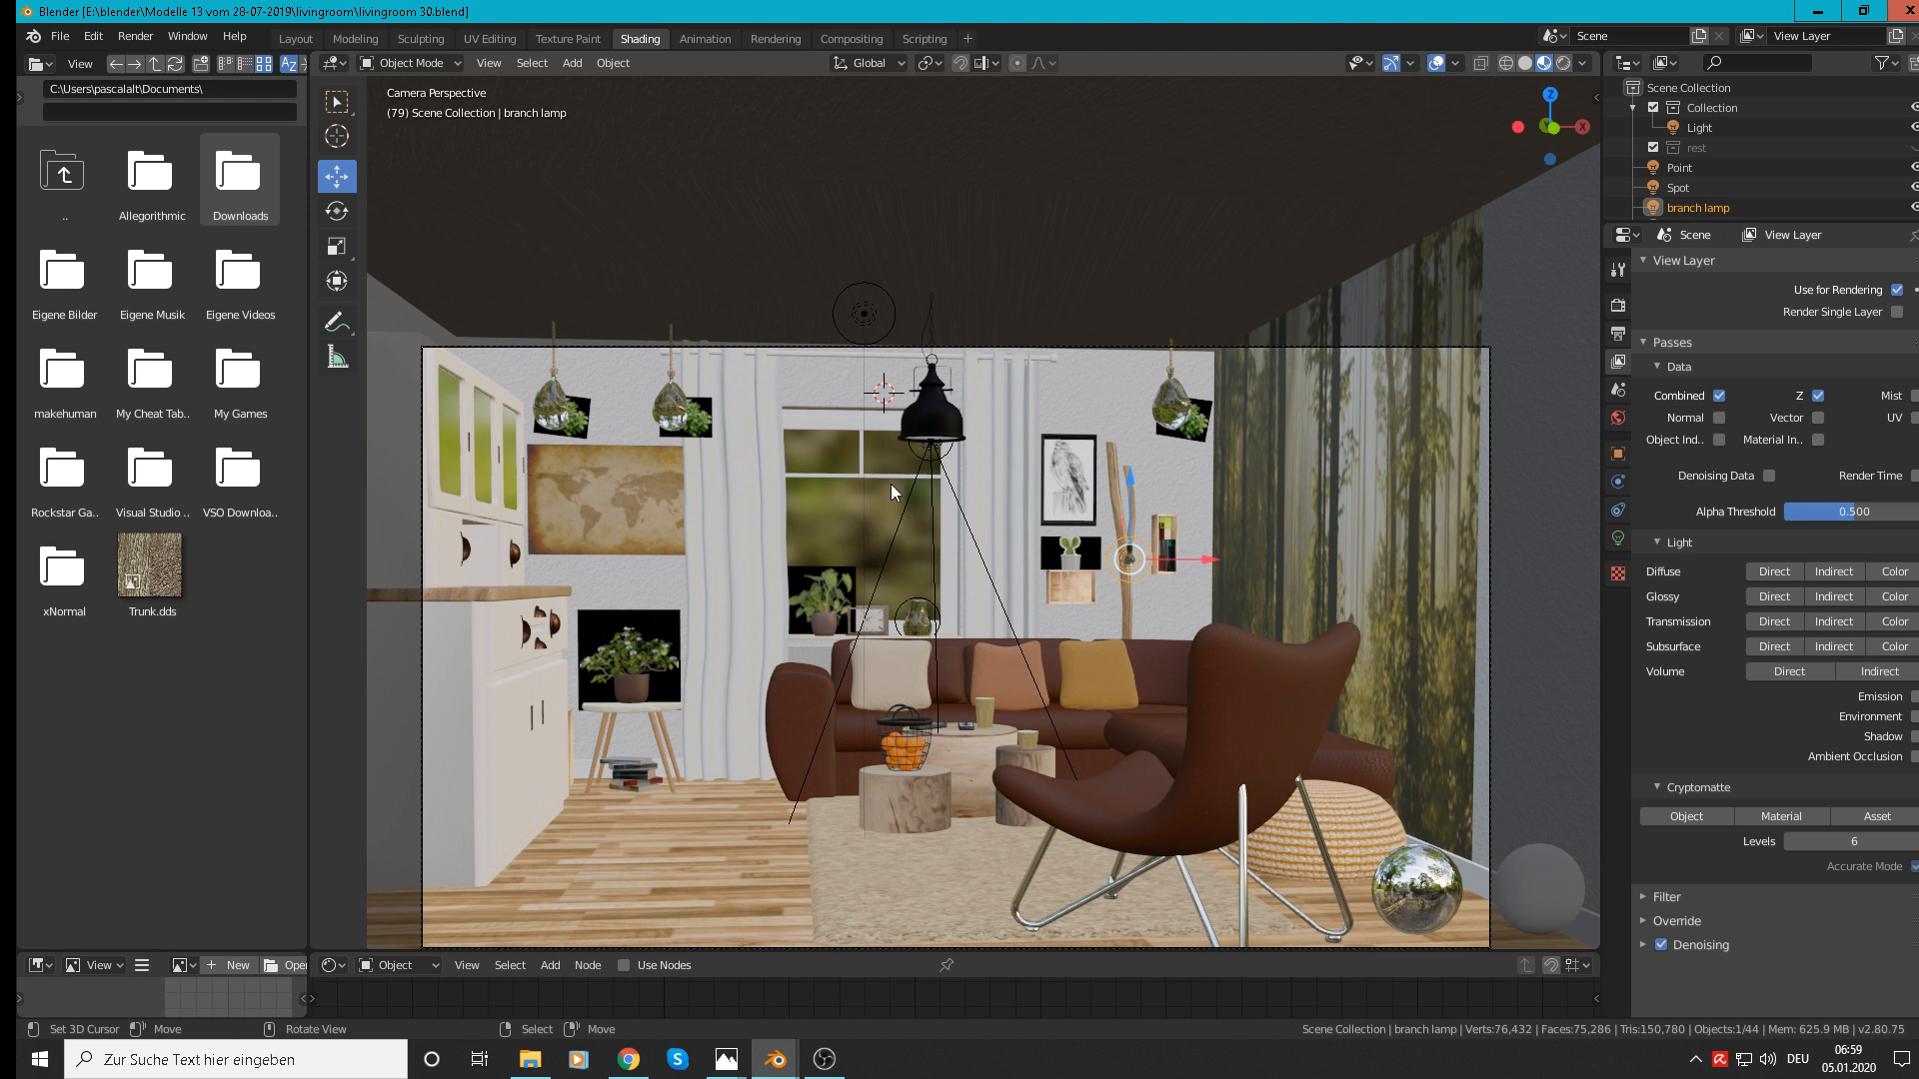
{"action": "left_click", "coordinate": [60, 36]}
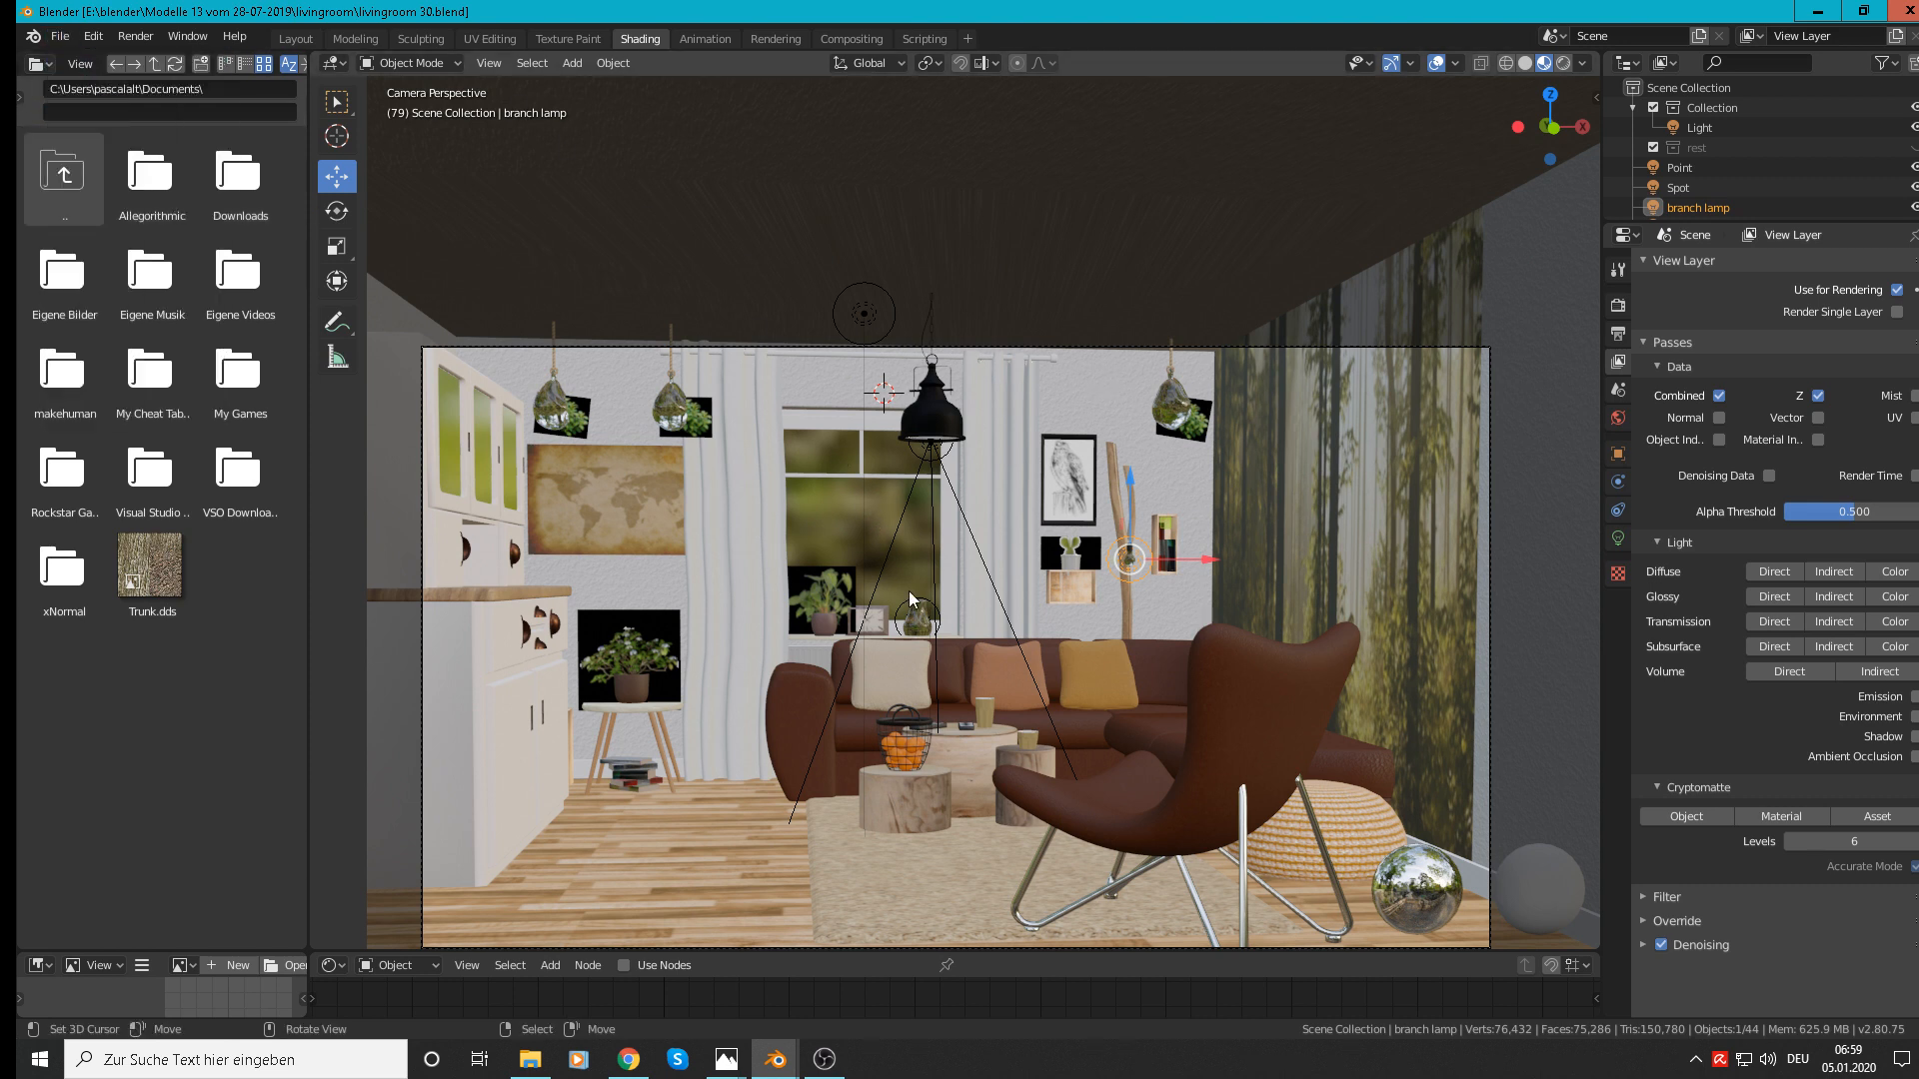
{"action": "key", "text": "F12"}
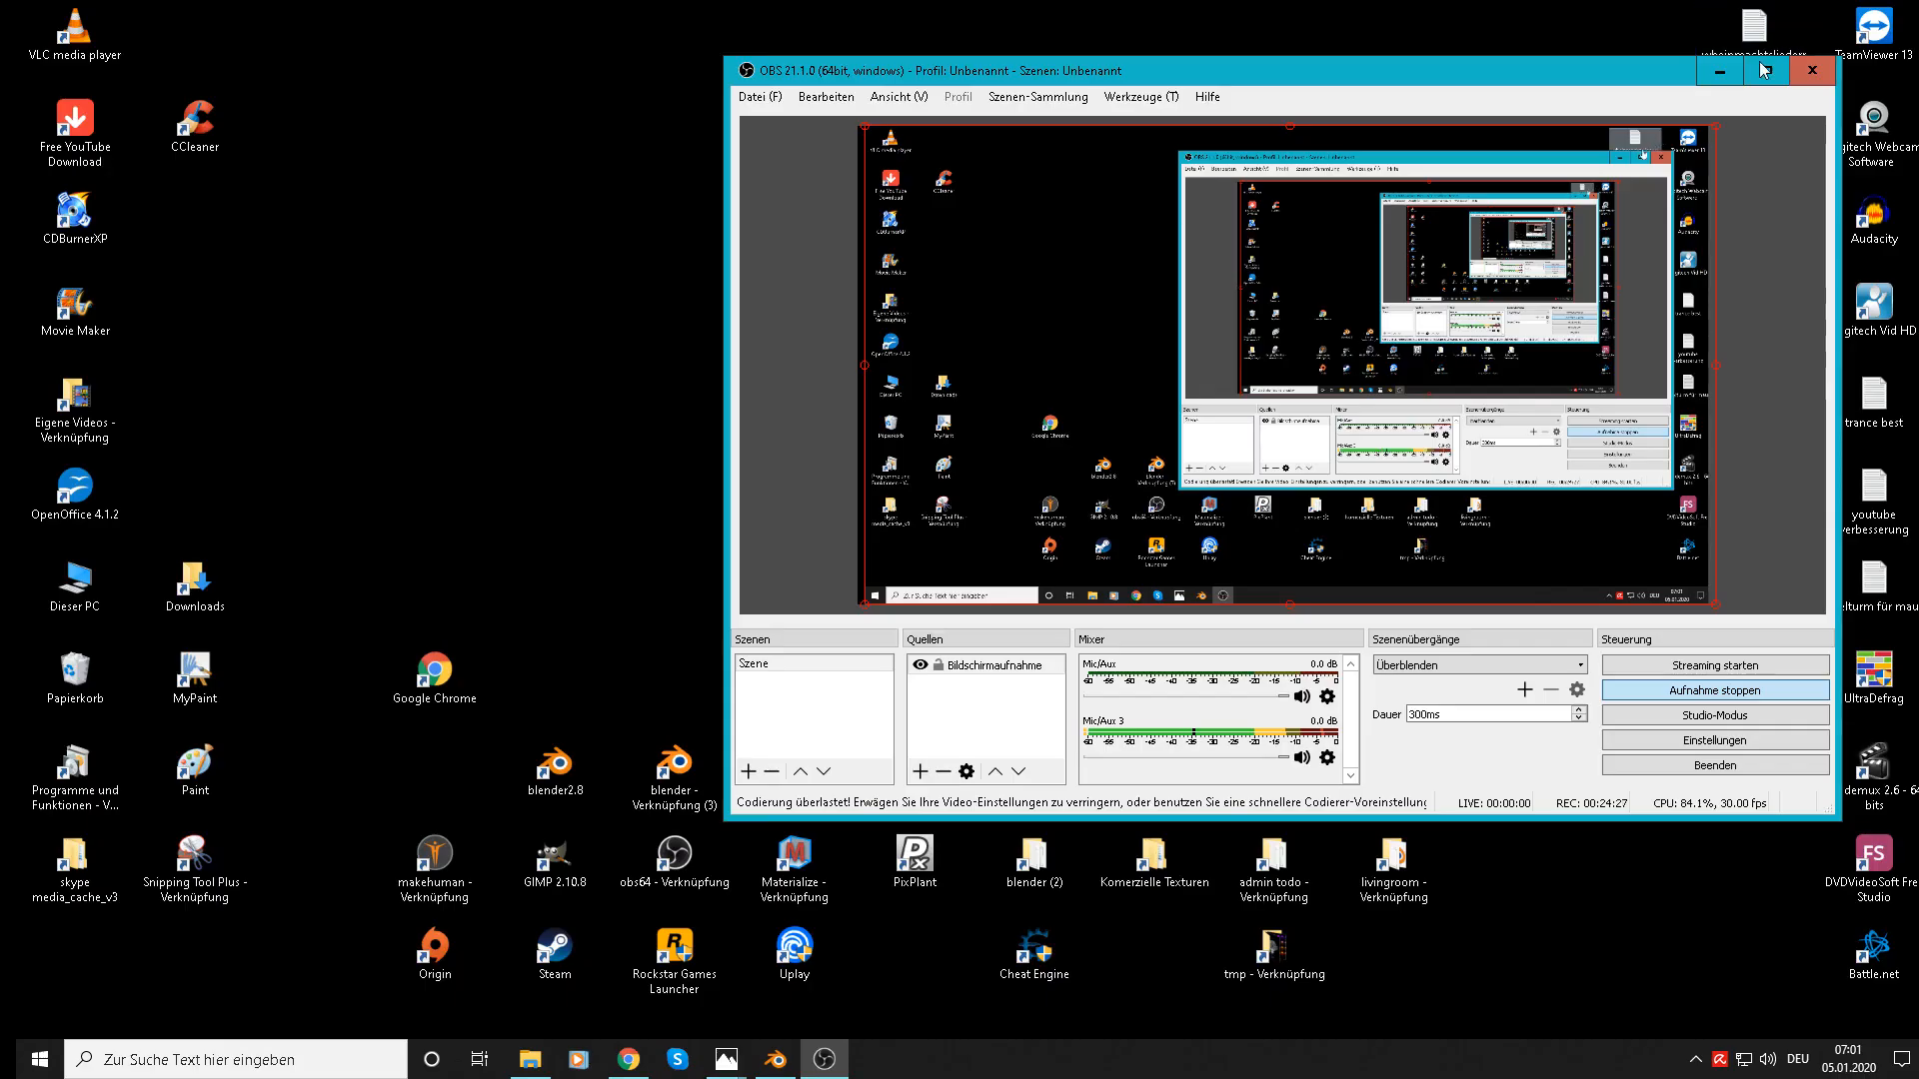
Step: Compare the earlier render "first one 2.png" with the living room reference photo in Photos, then put both images away
{"action": "left_click", "coordinate": [726, 1058]}
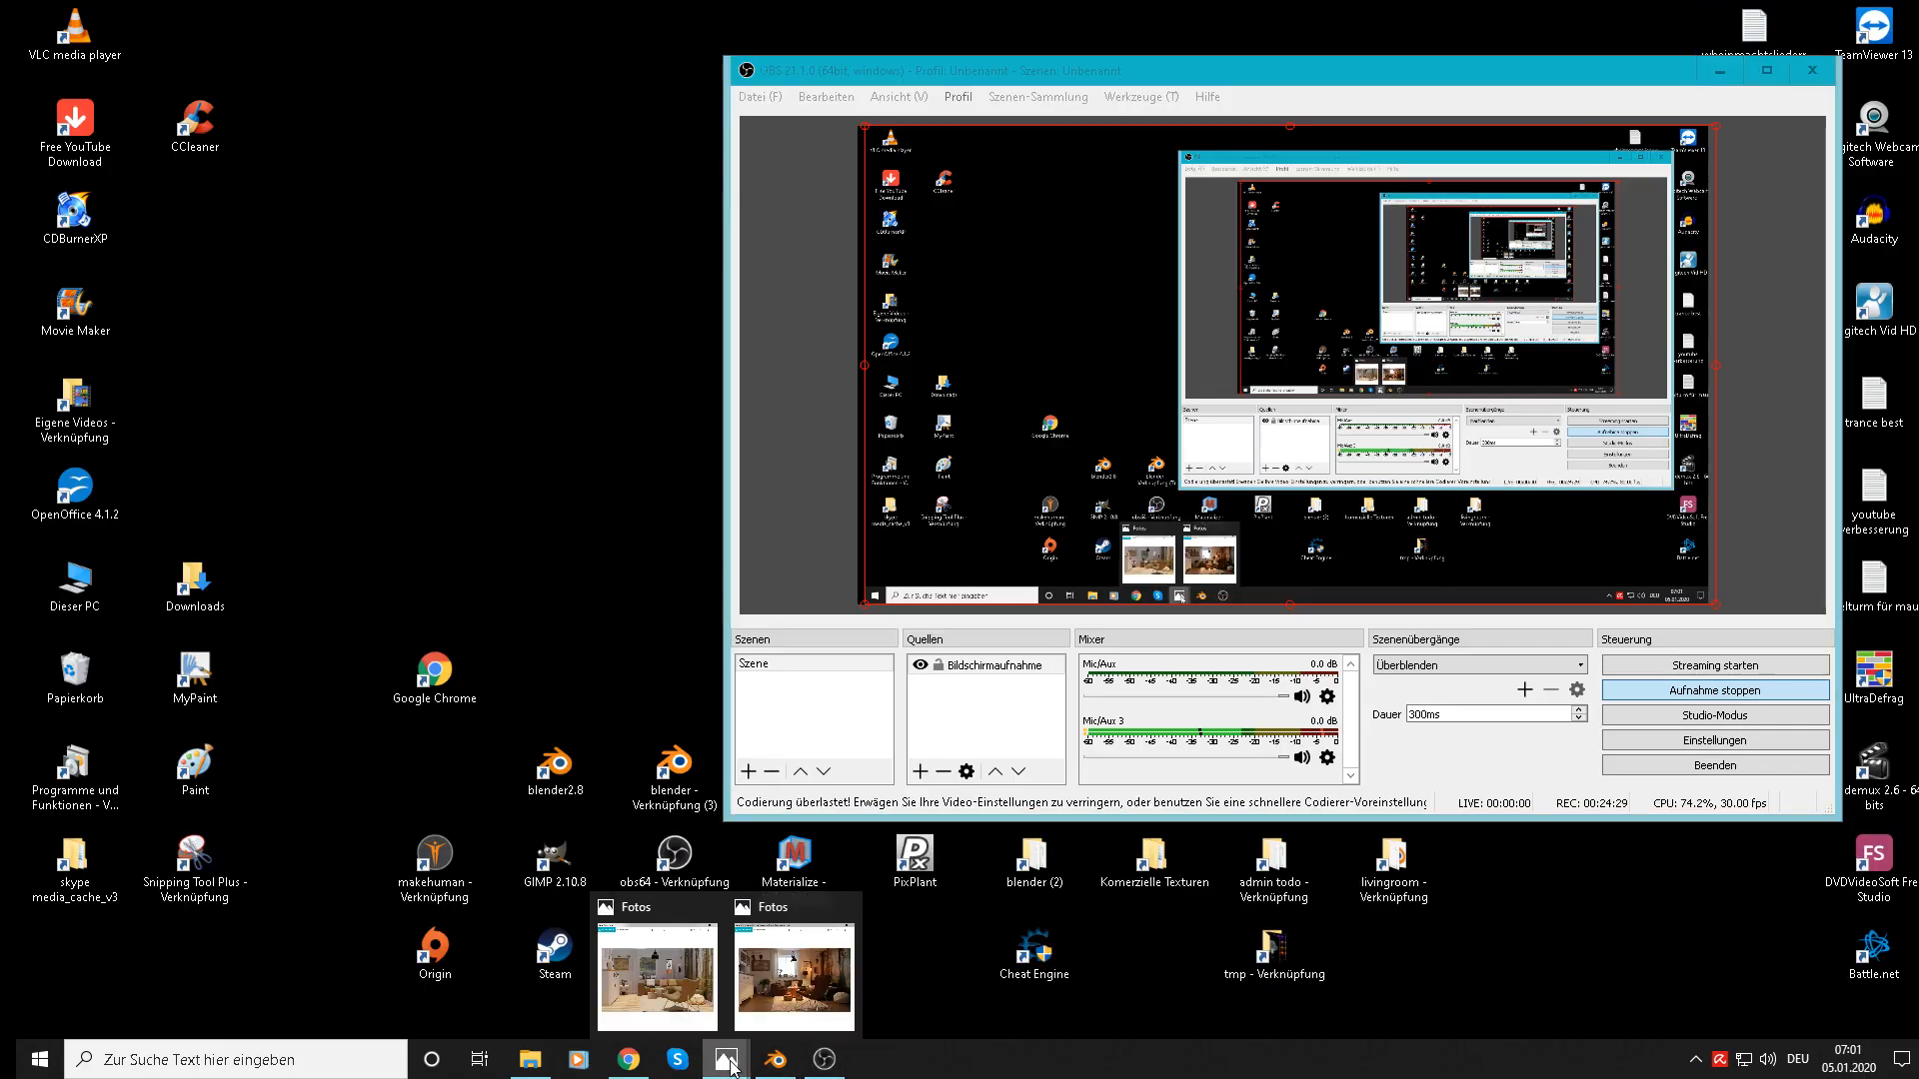
{"action": "left_click", "coordinate": [682, 974]}
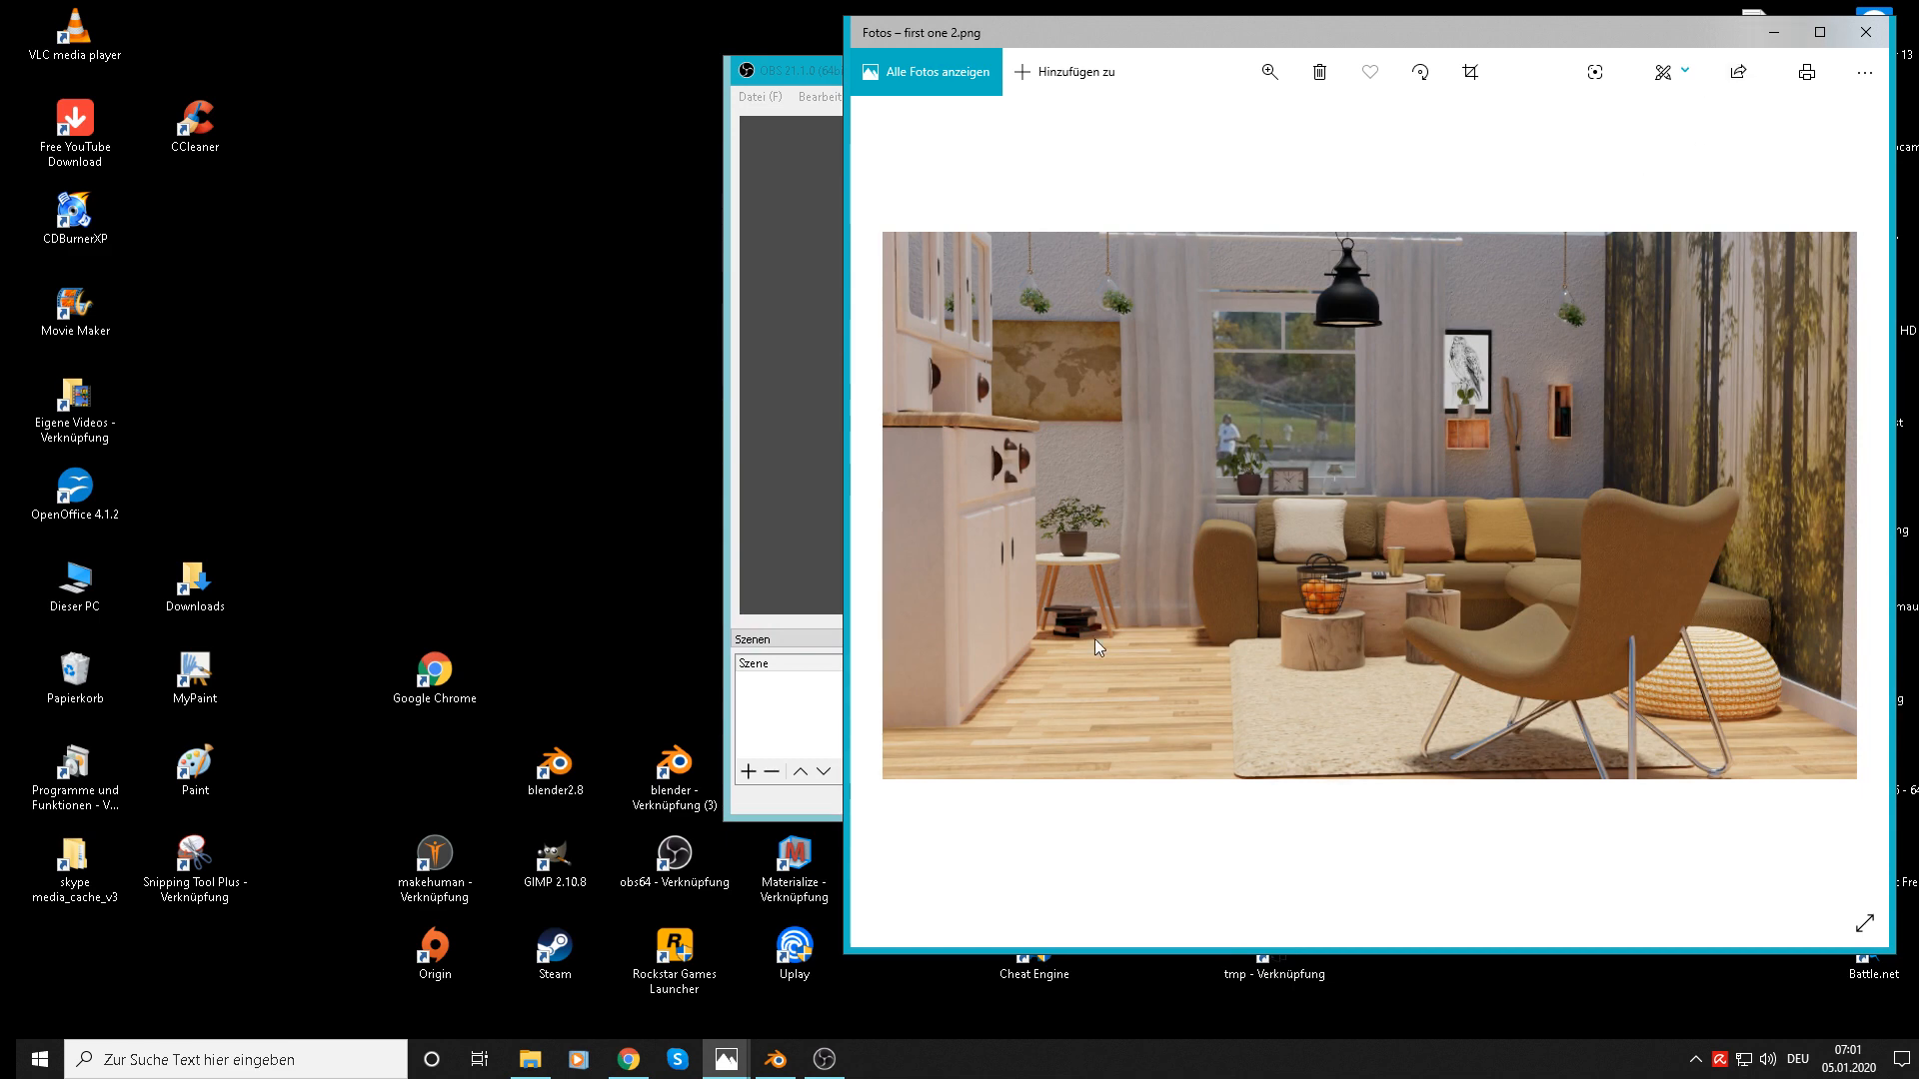
{"action": "mouse_move", "coordinate": [726, 1058]}
{"action": "left_click", "coordinate": [794, 1004]}
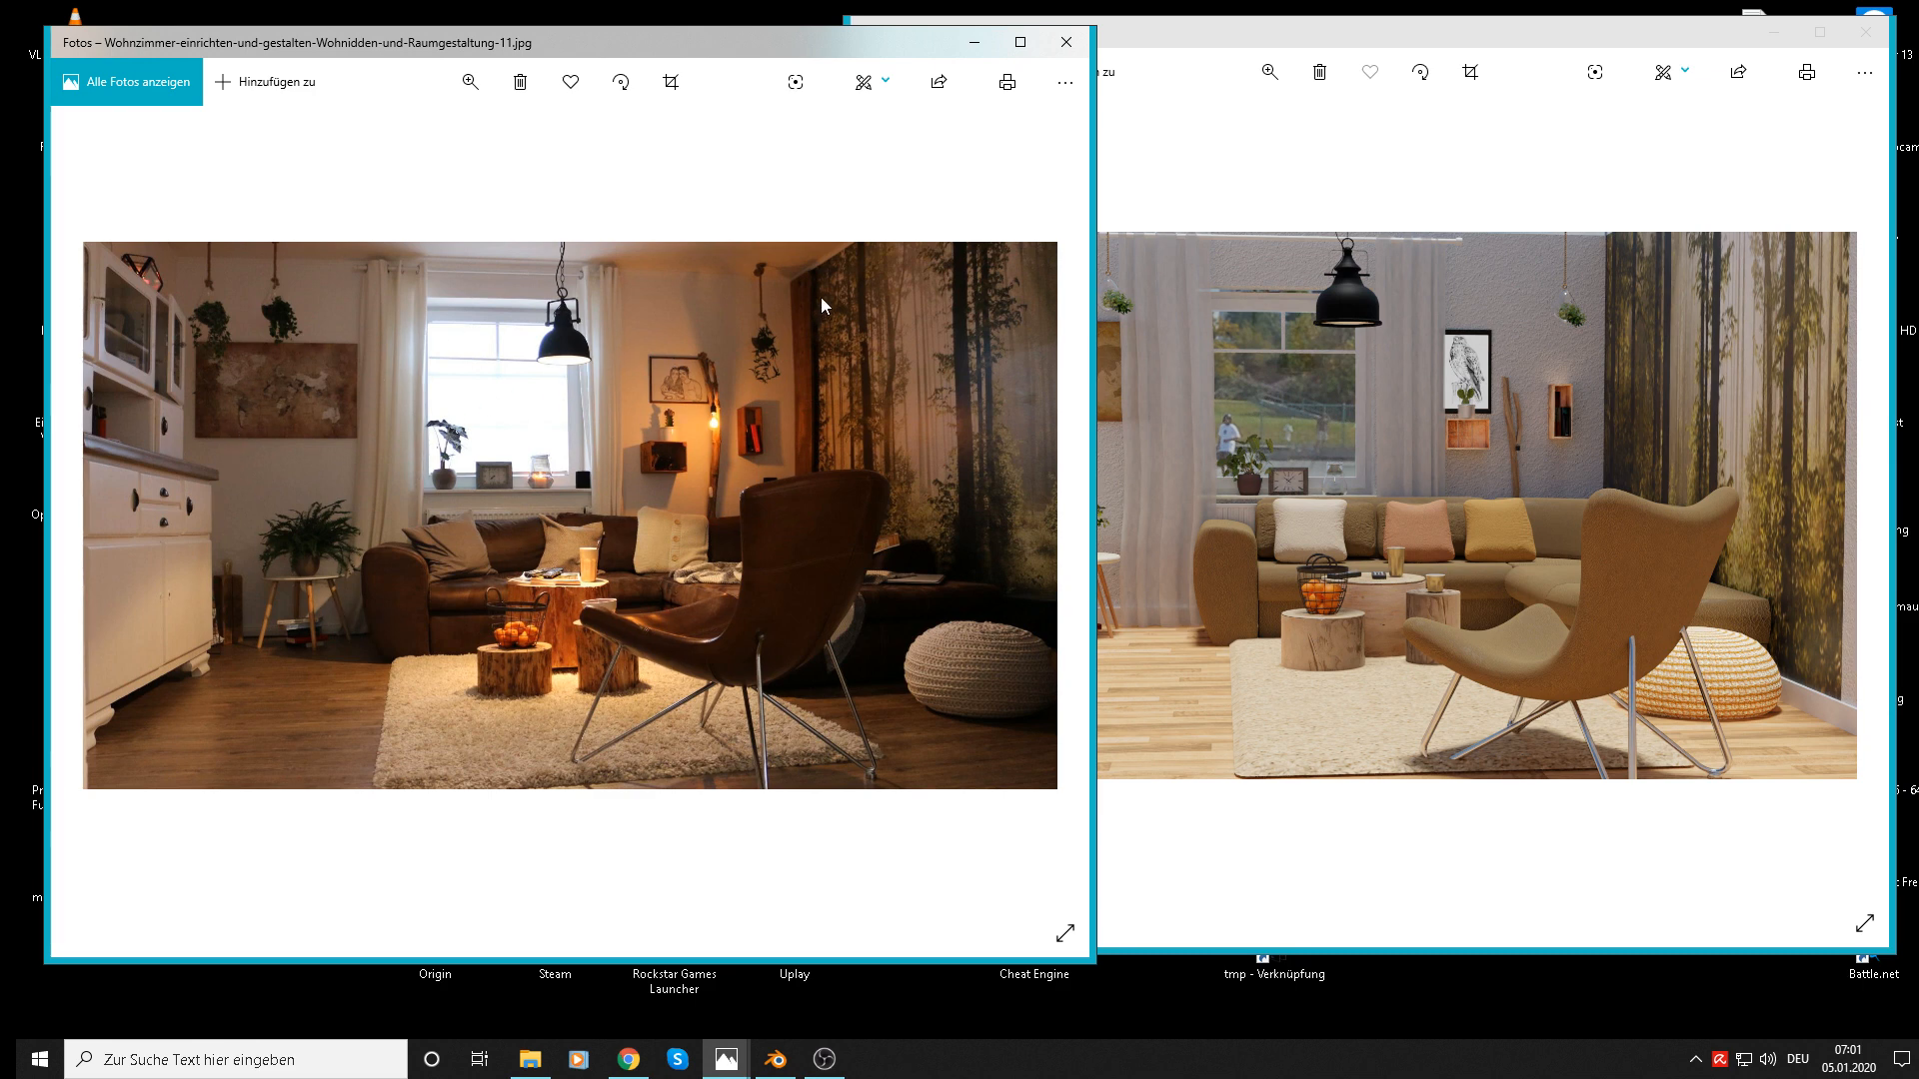
{"action": "left_click", "coordinate": [1068, 42]}
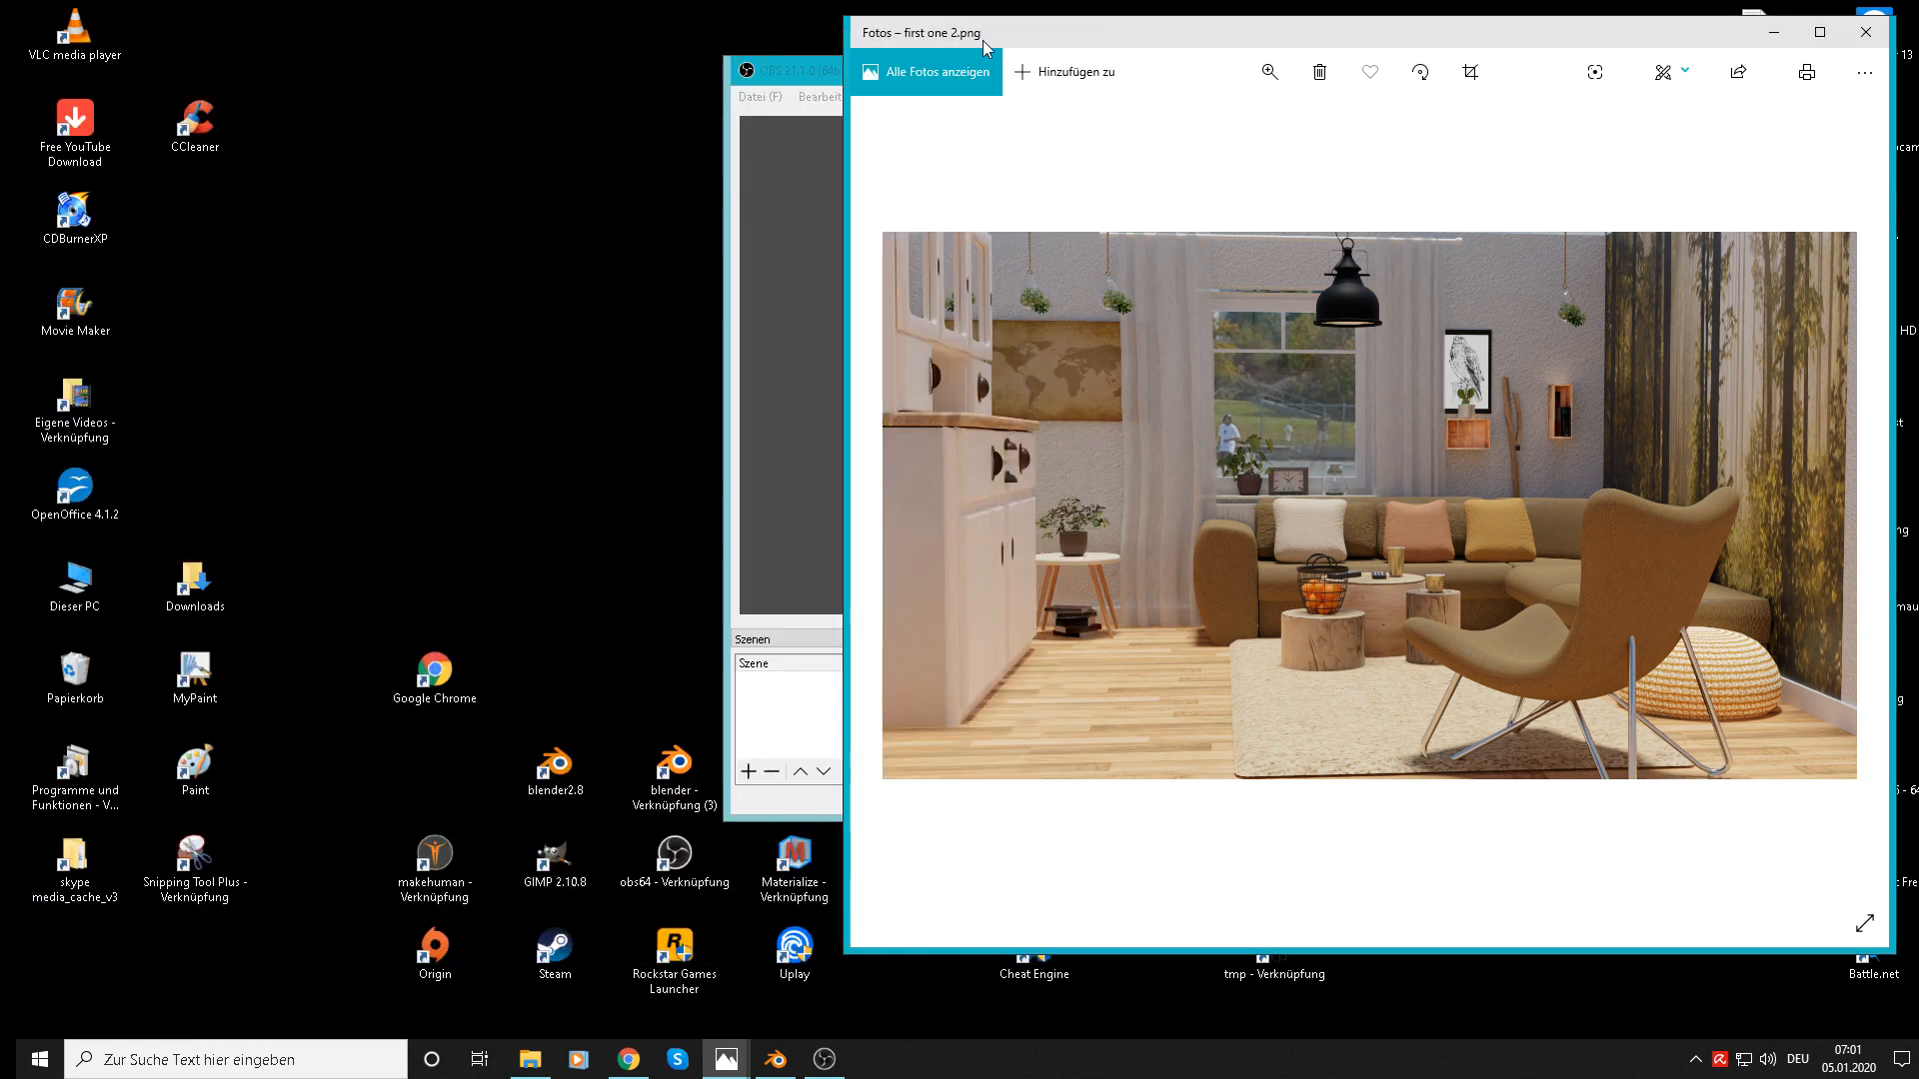
{"action": "left_click", "coordinate": [1774, 32]}
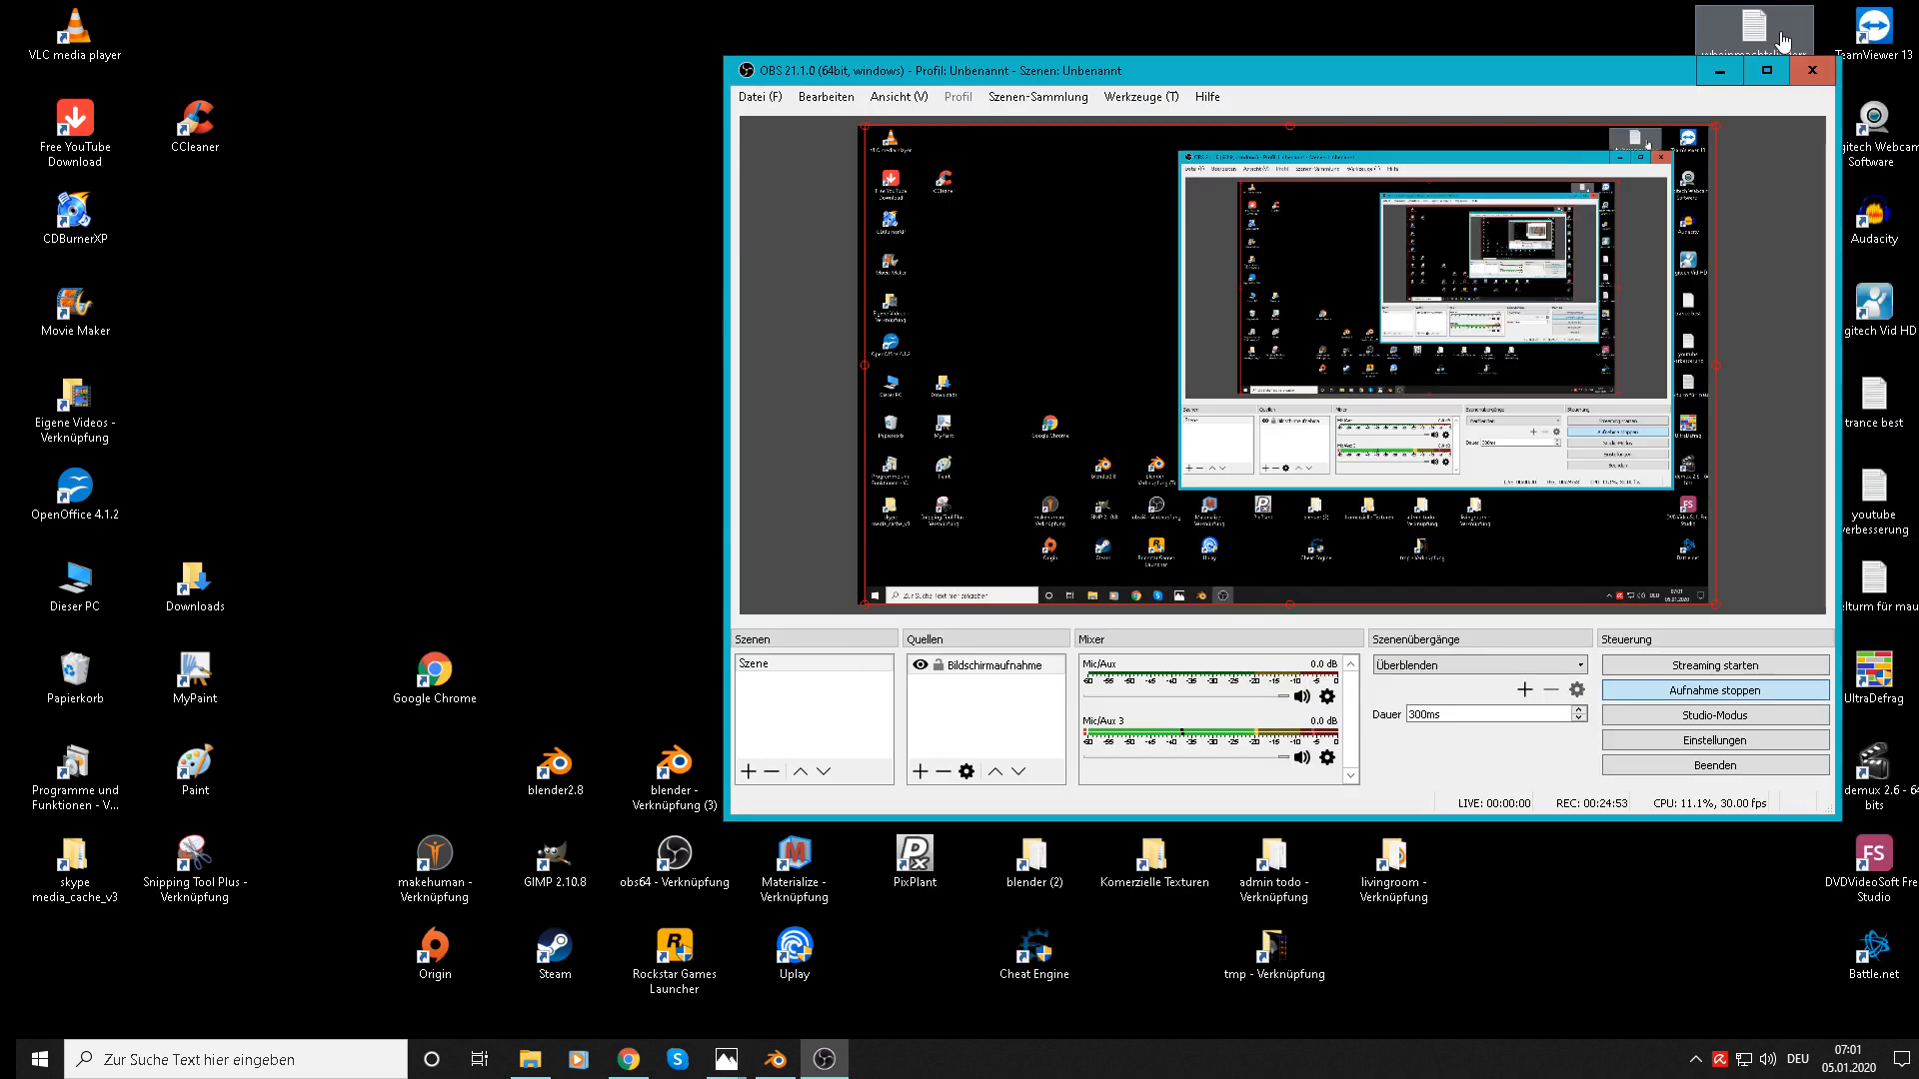
Step: Switch back to Blender, add a plane outside the room near the window wall, and rotate it 90° about X to stand upright
{"action": "left_click", "coordinate": [788, 1057]}
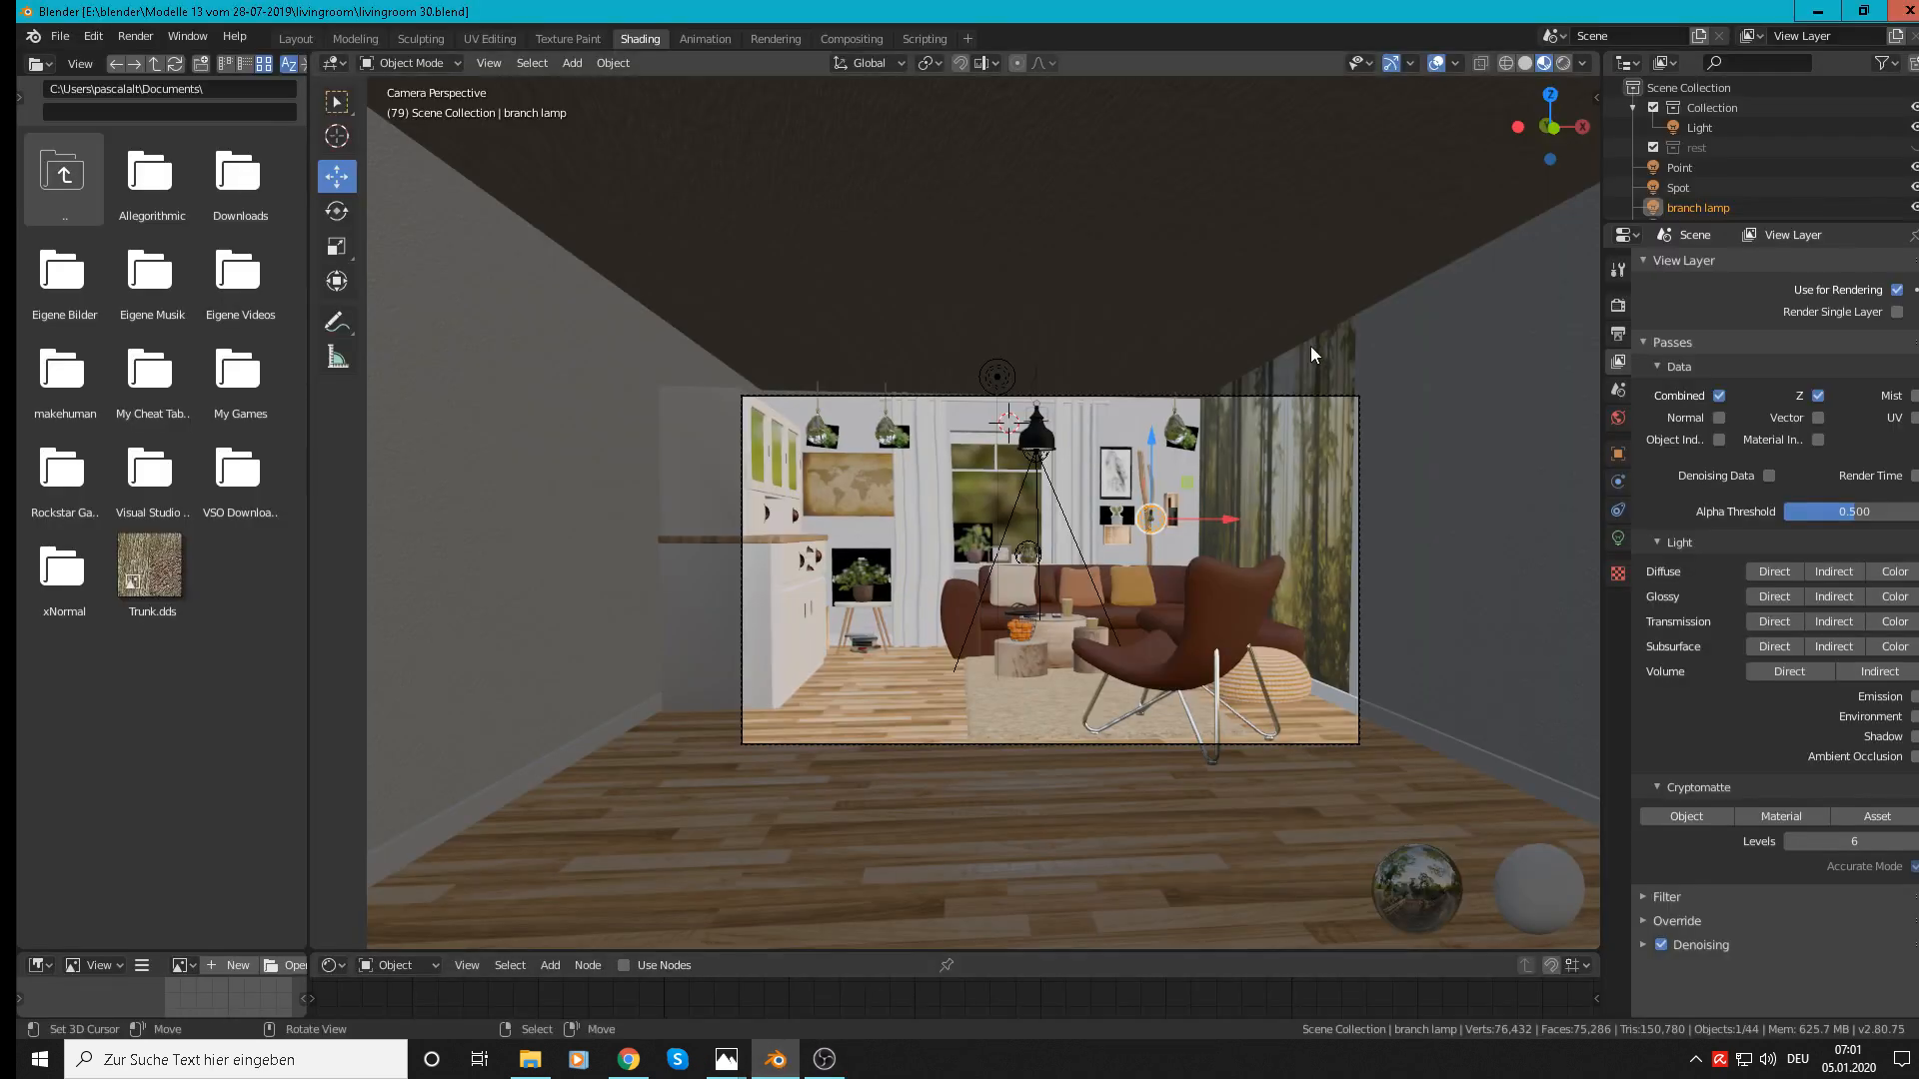
{"action": "middle_click_drag", "start_coordinate": [1311, 346], "coordinate": [1141, 394]}
{"action": "scroll", "coordinate": [1094, 464], "scroll_direction": "up", "scroll_amount": 3}
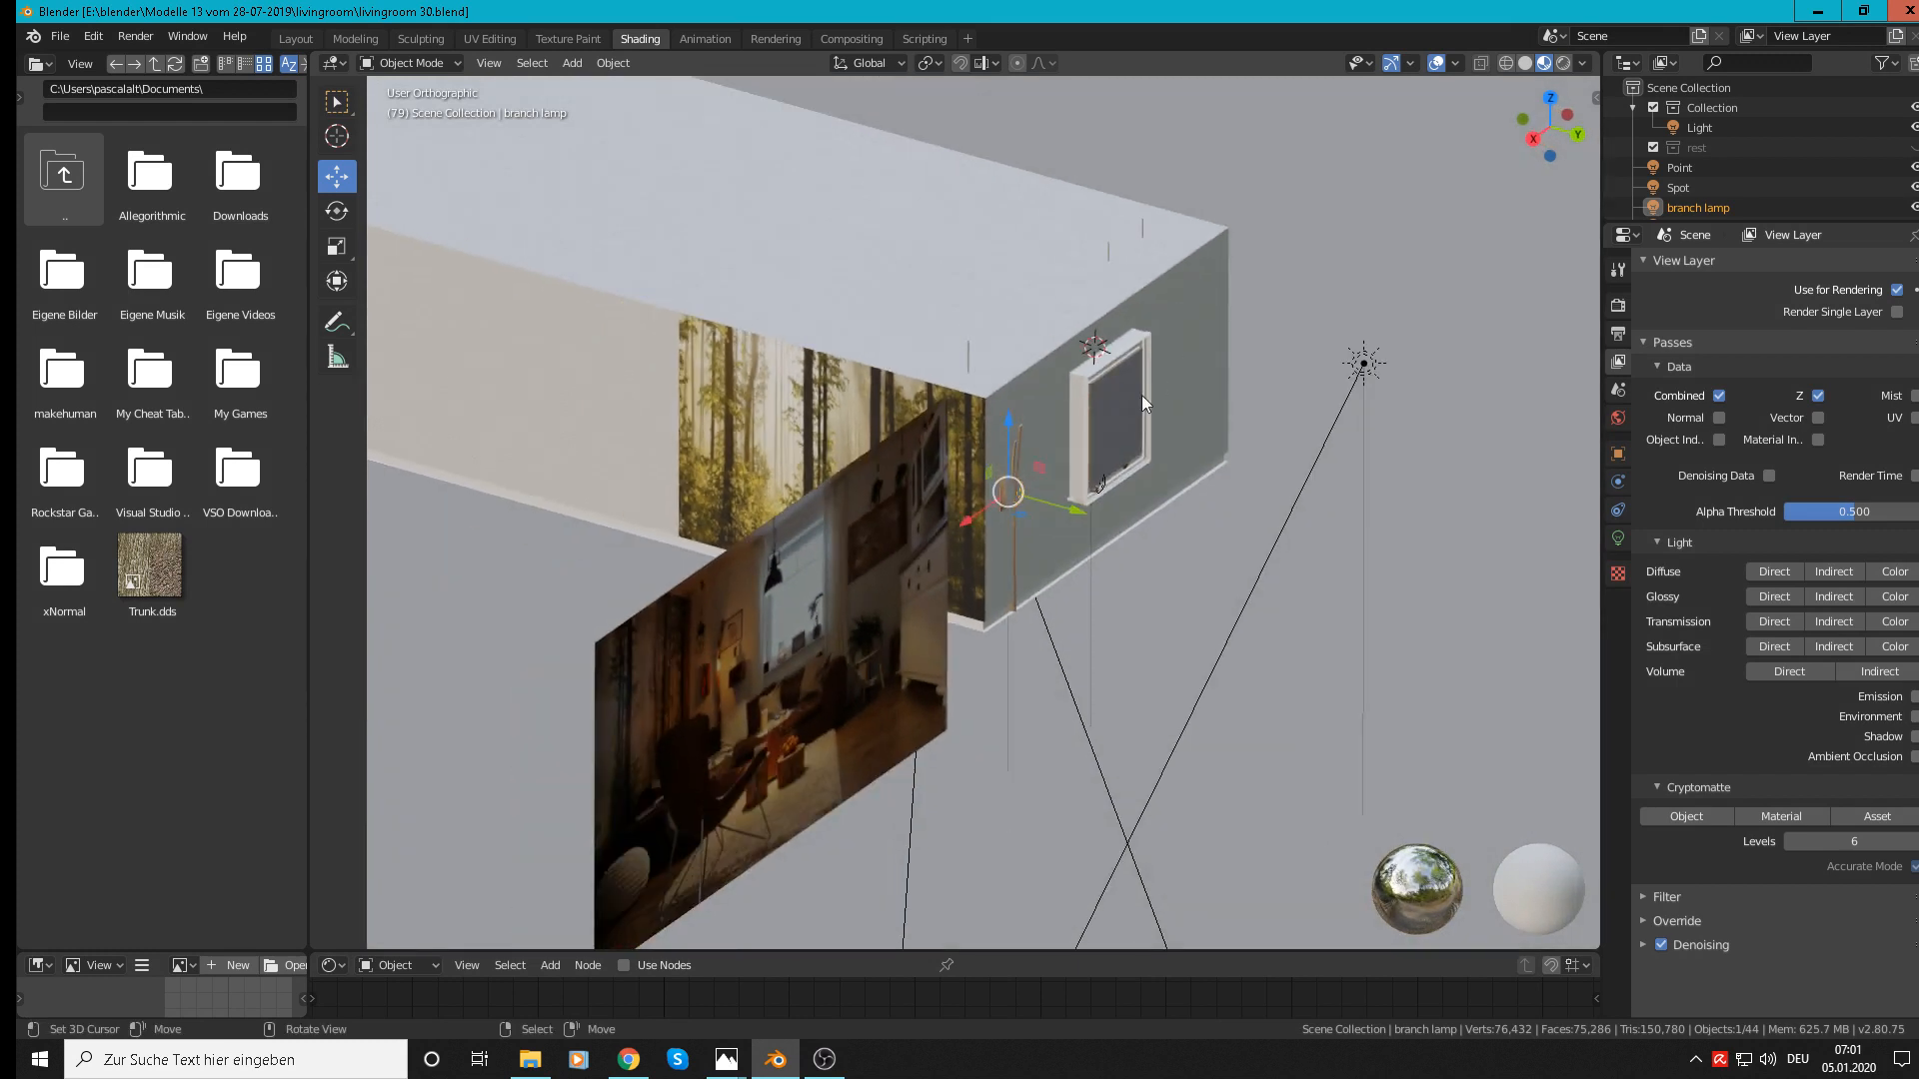
{"action": "left_click", "coordinate": [1221, 457]}
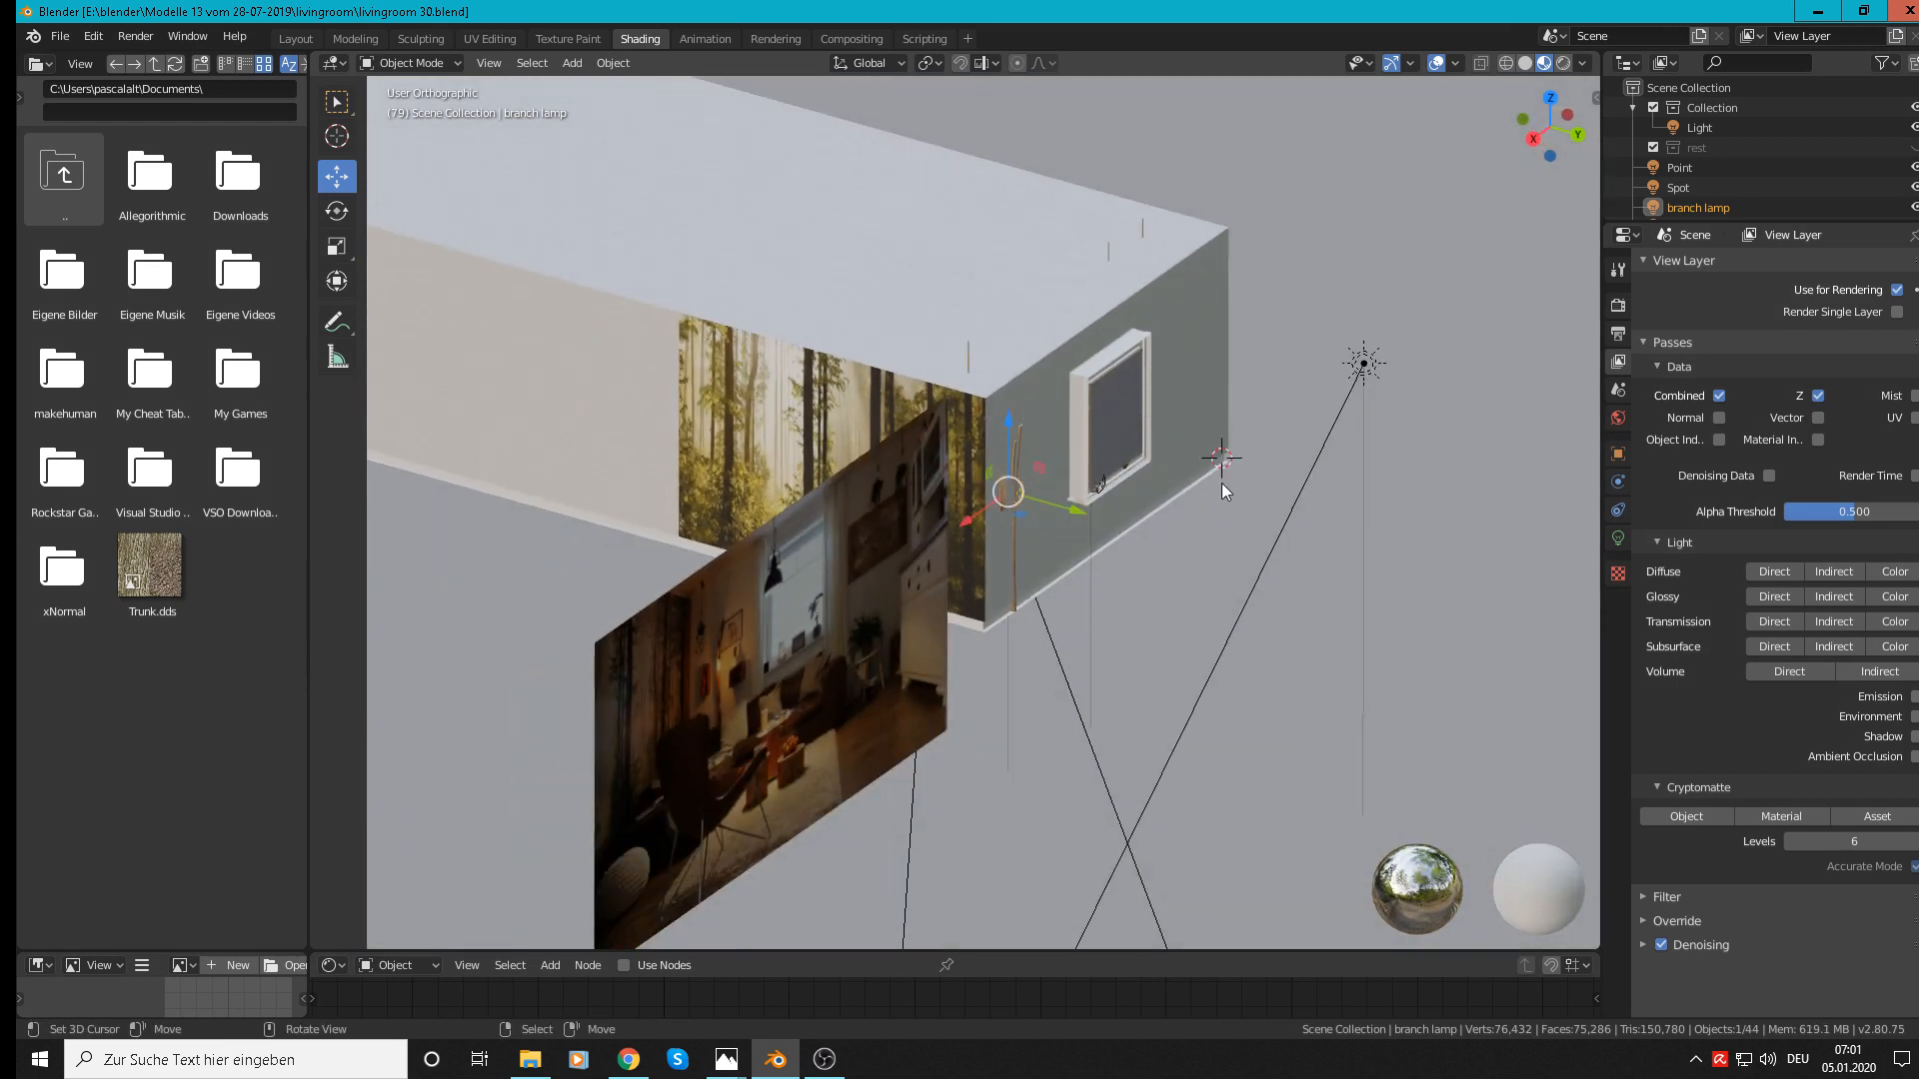
{"action": "left_click", "coordinate": [574, 63]}
{"action": "mouse_move", "coordinate": [589, 86]}
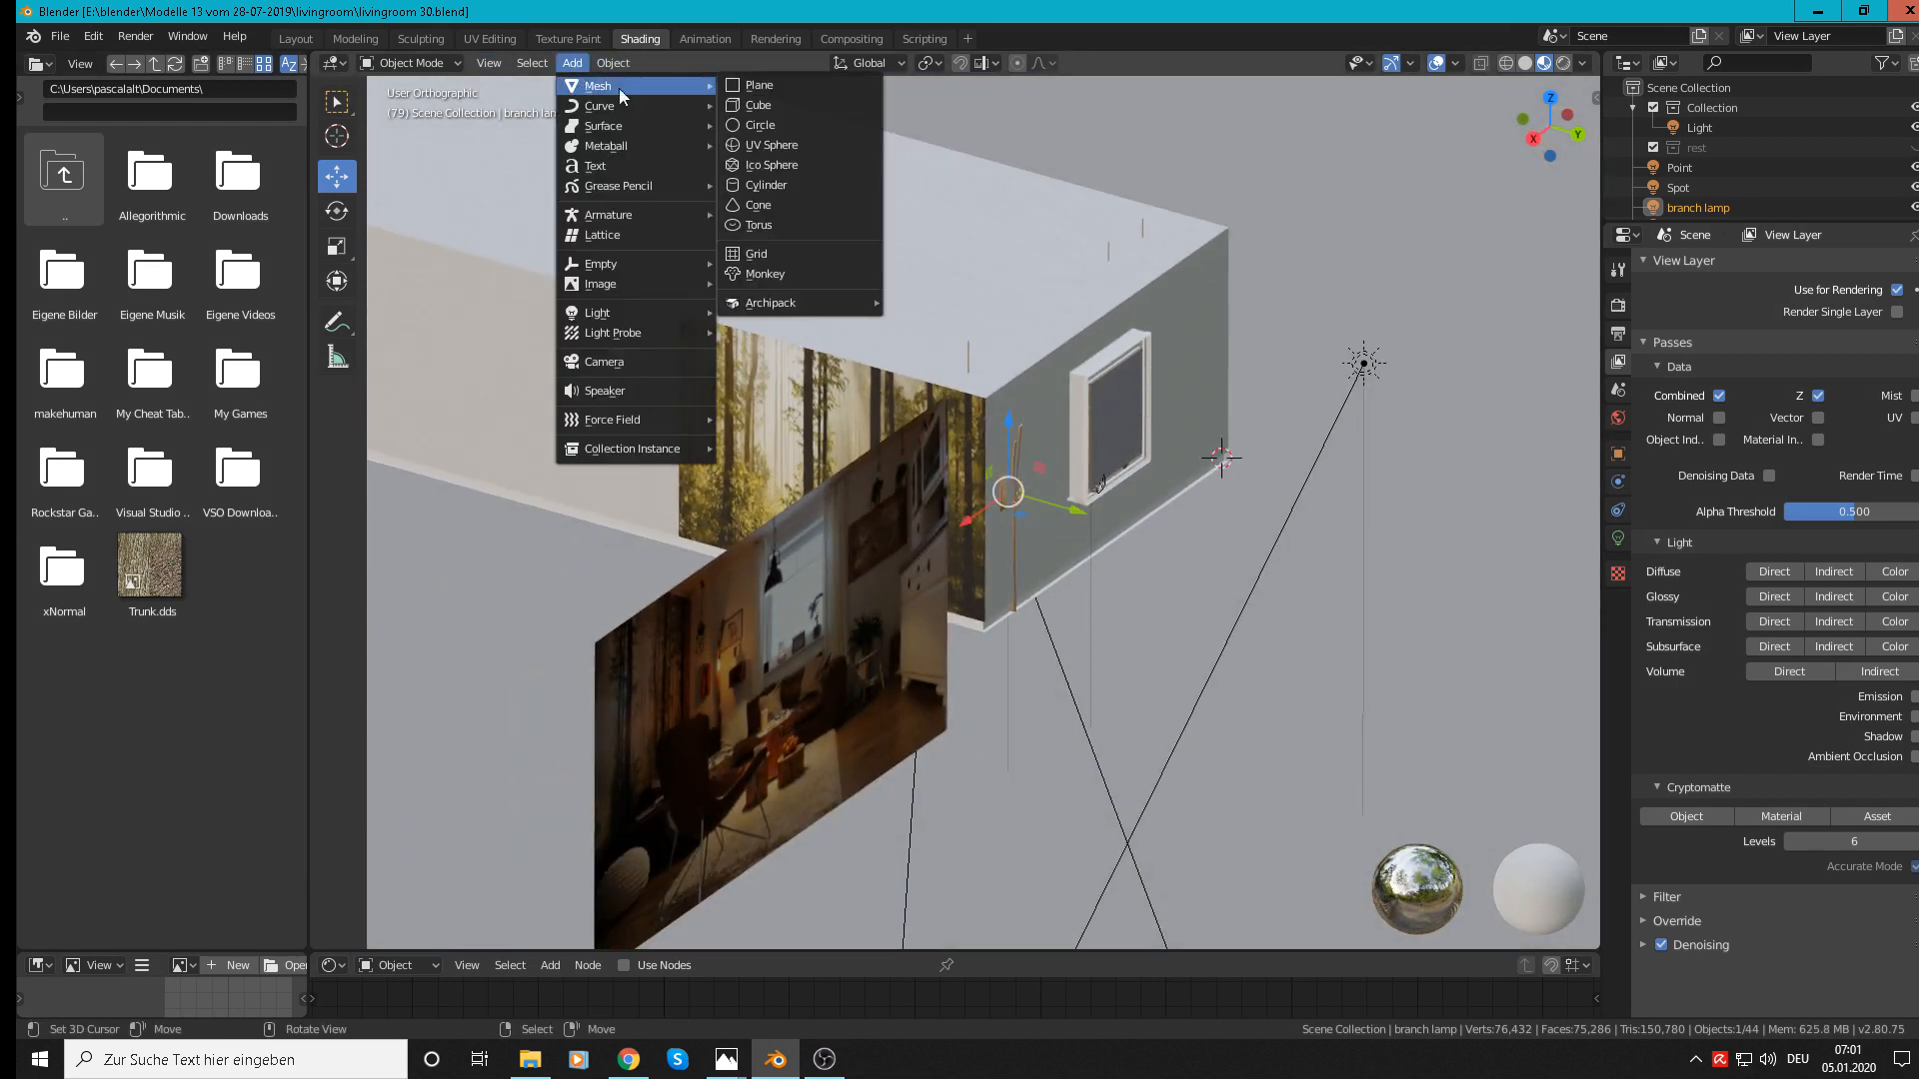
{"action": "left_click", "coordinate": [760, 86]}
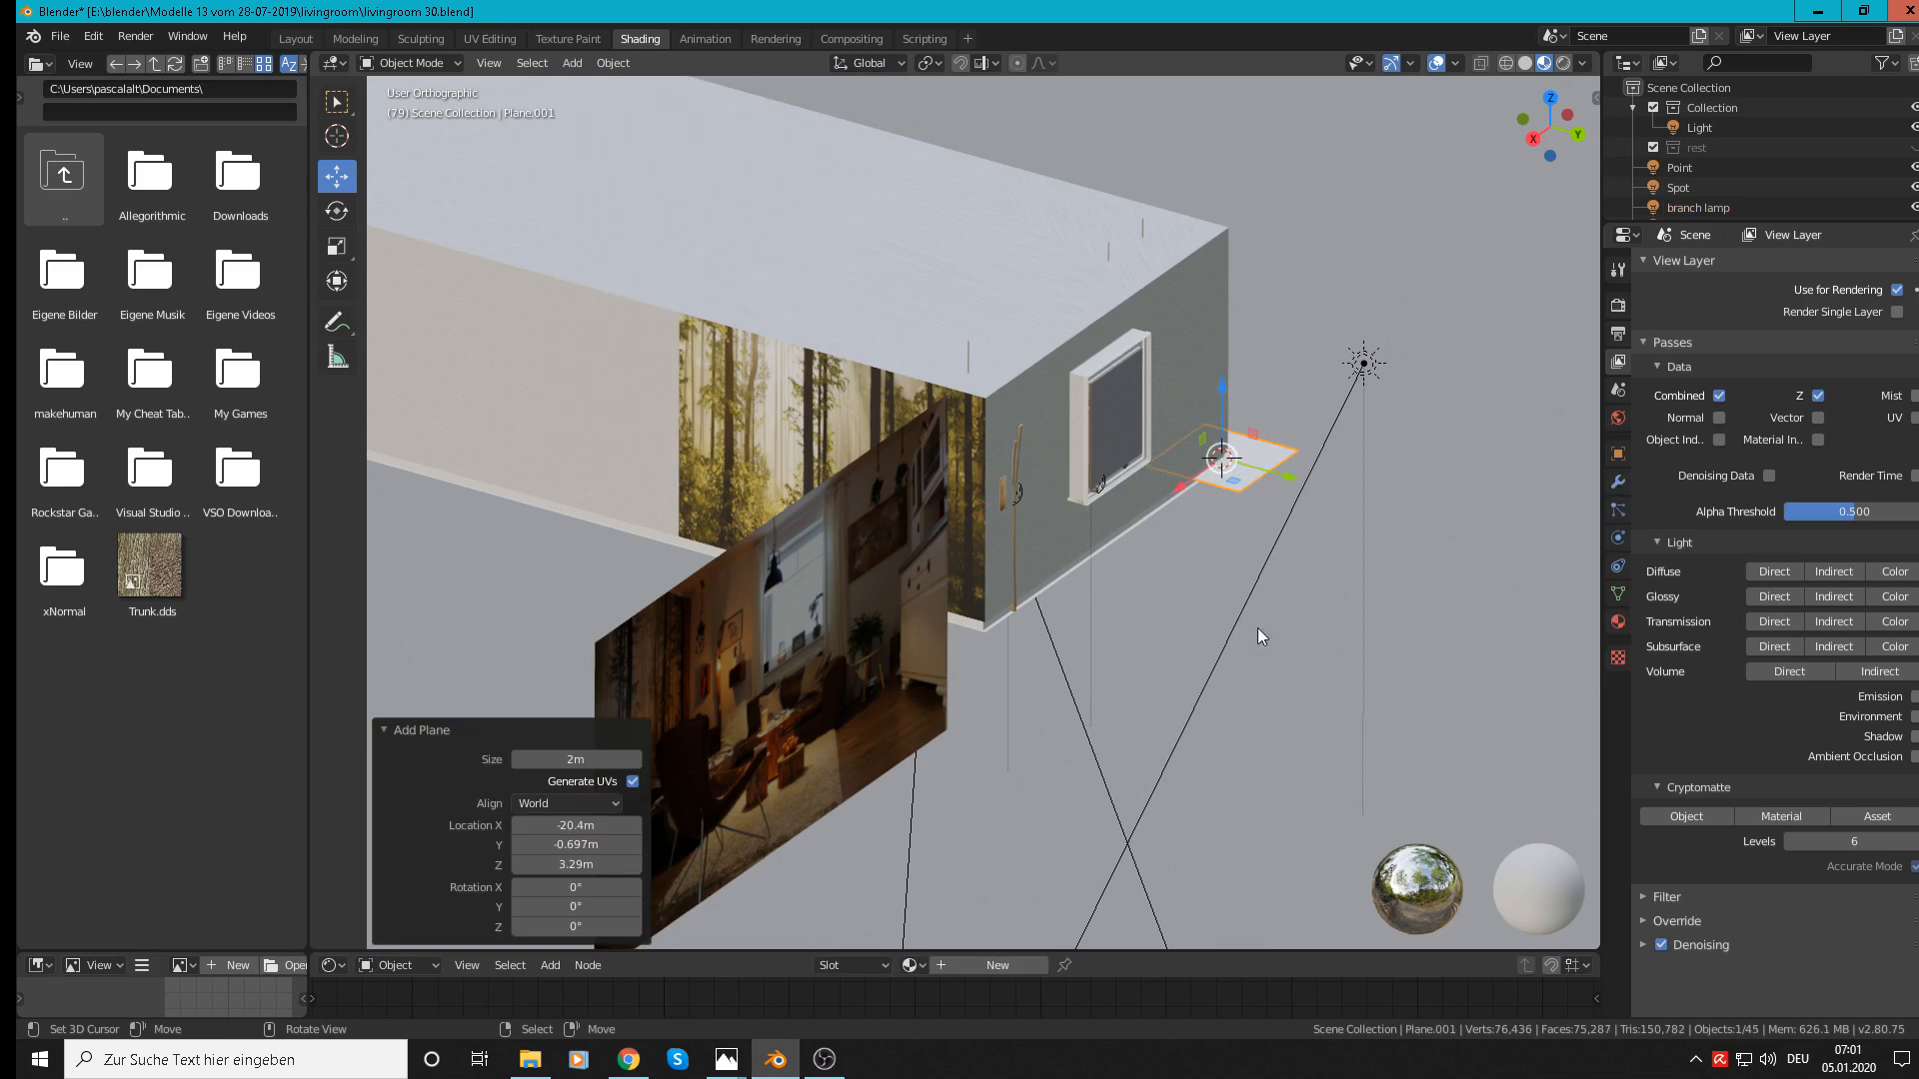
{"action": "type", "text": "rx90"}
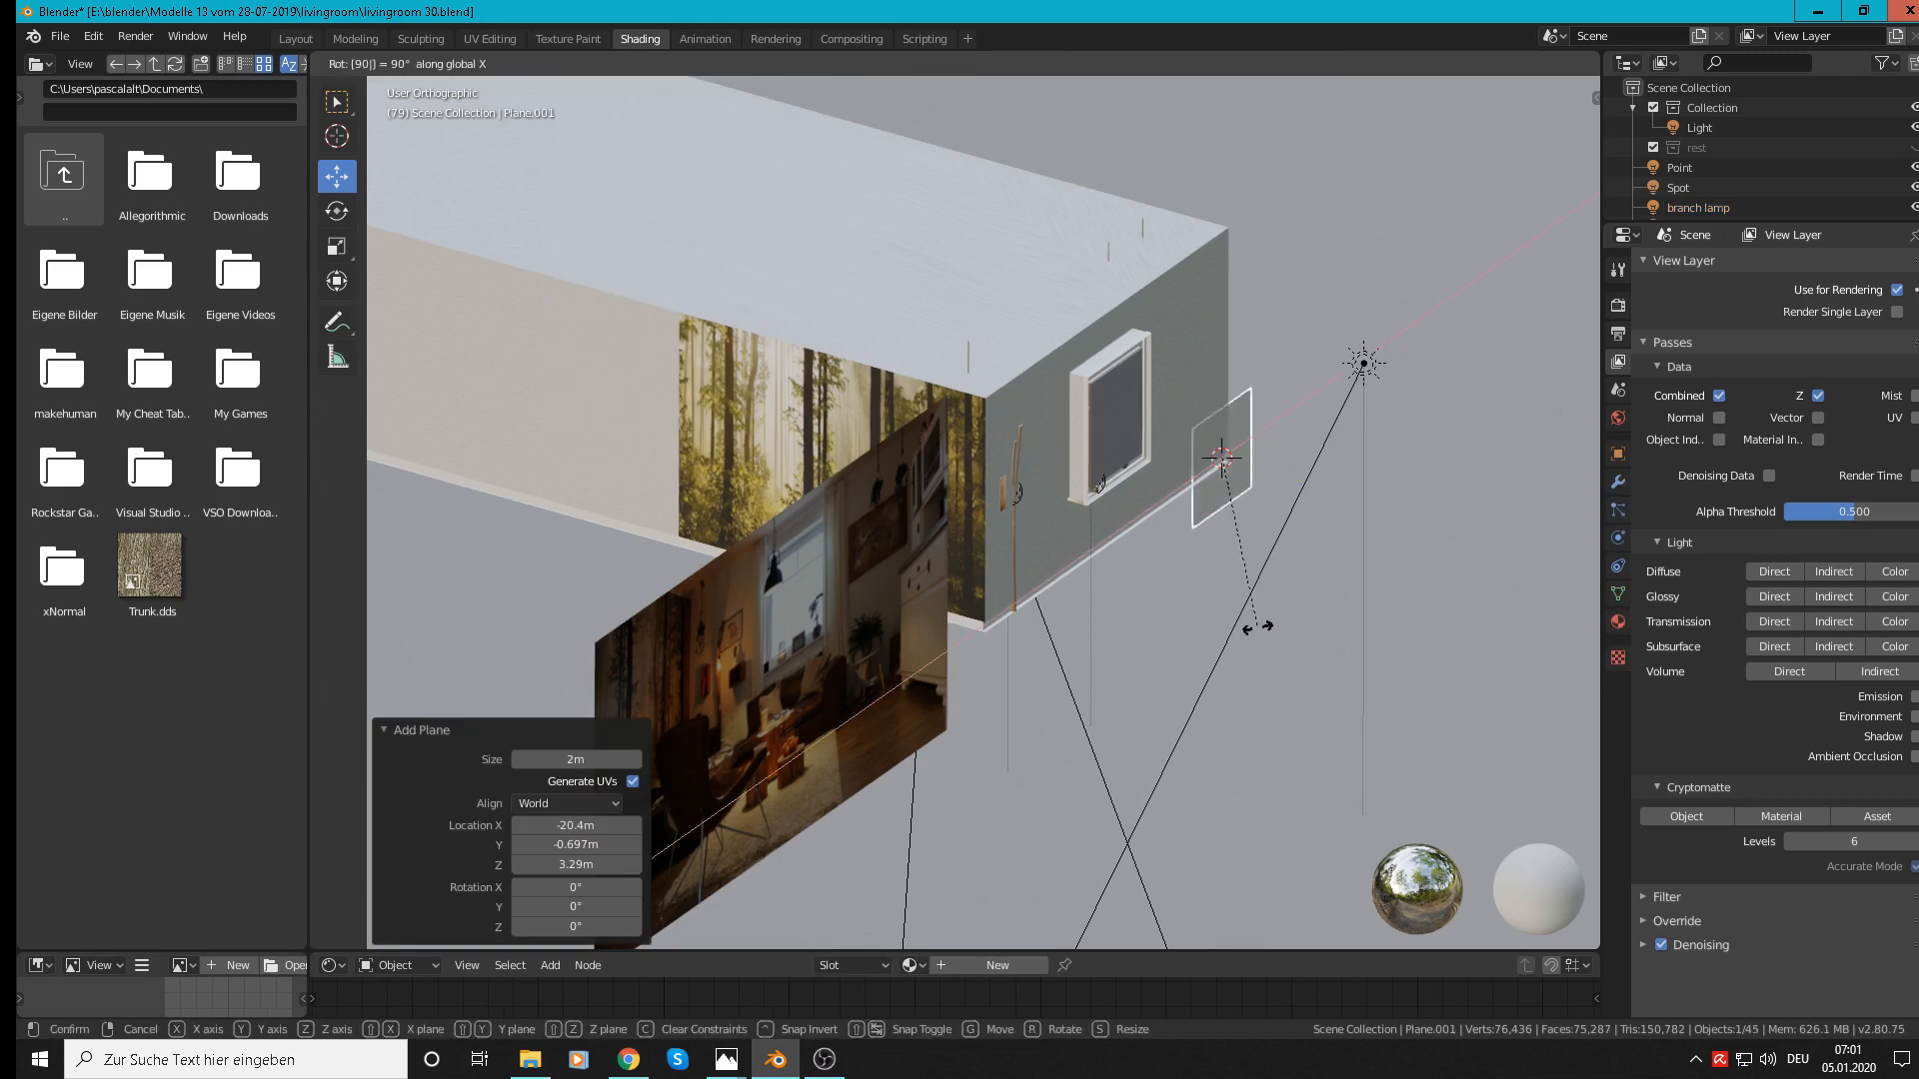
{"action": "key", "text": "Return"}
Step: Scale the upright plane by about 2.5 and position it just outside the window so it covers the opening
{"action": "middle_click_drag", "start_coordinate": [1211, 370], "coordinate": [1335, 417]}
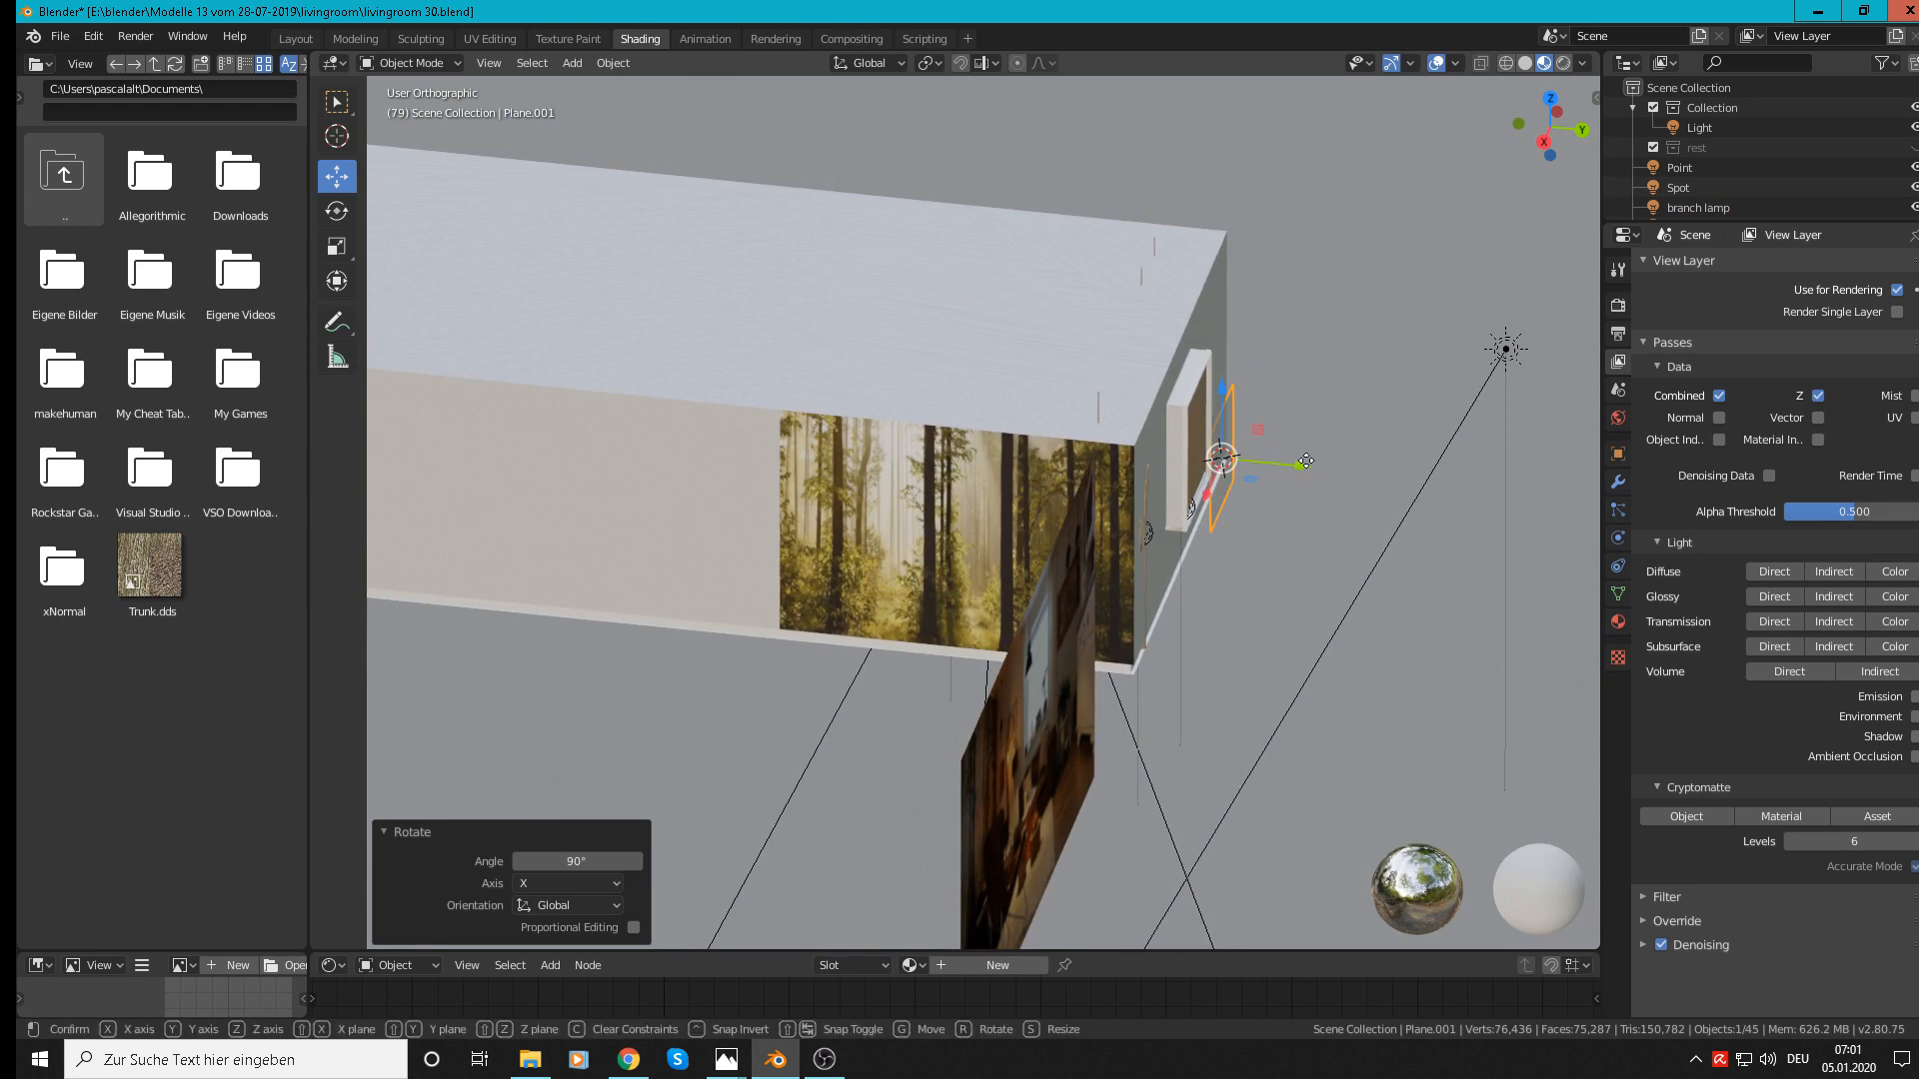
{"action": "left_click_drag", "start_coordinate": [1290, 472], "coordinate": [1411, 507]}
{"action": "left_click_drag", "start_coordinate": [1350, 401], "coordinate": [1353, 269]}
{"action": "key", "text": "s"}
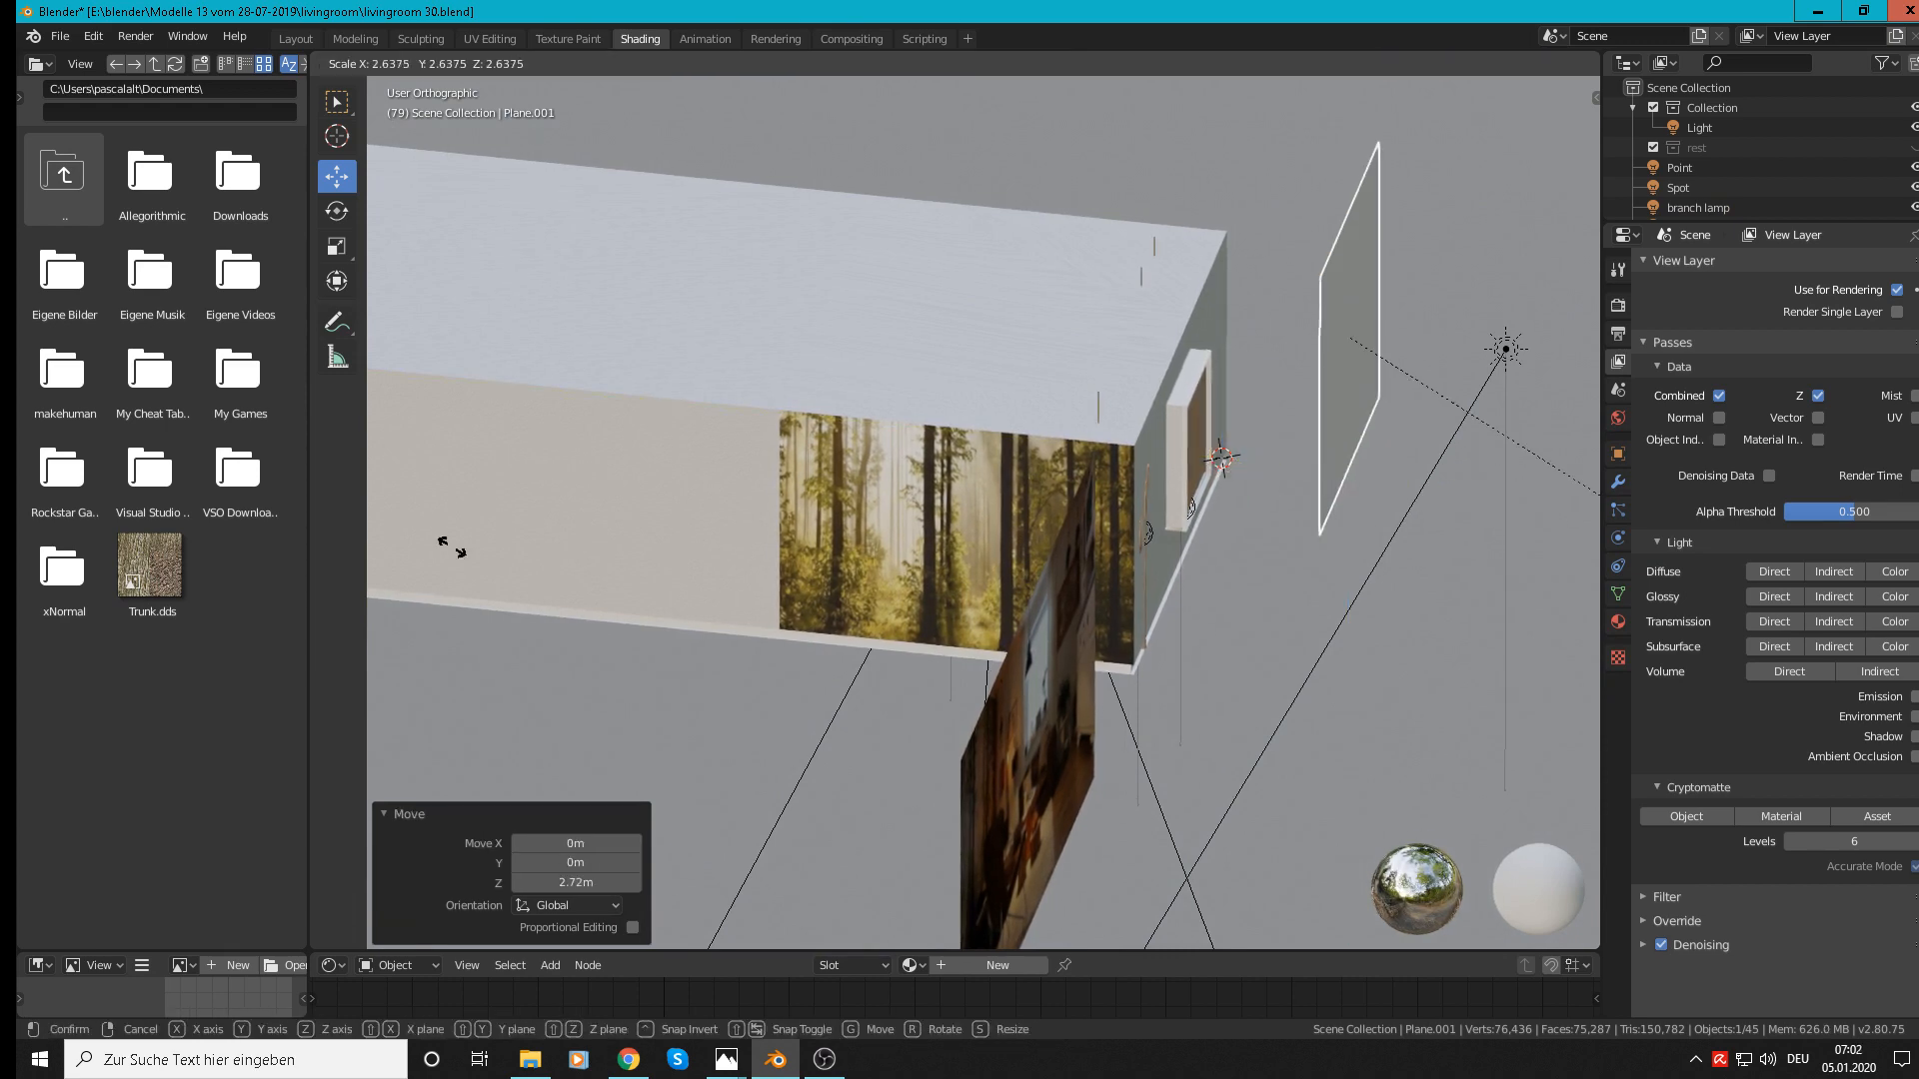
{"action": "left_click", "coordinate": [454, 543]}
{"action": "middle_click_drag", "start_coordinate": [945, 568], "coordinate": [1125, 454]}
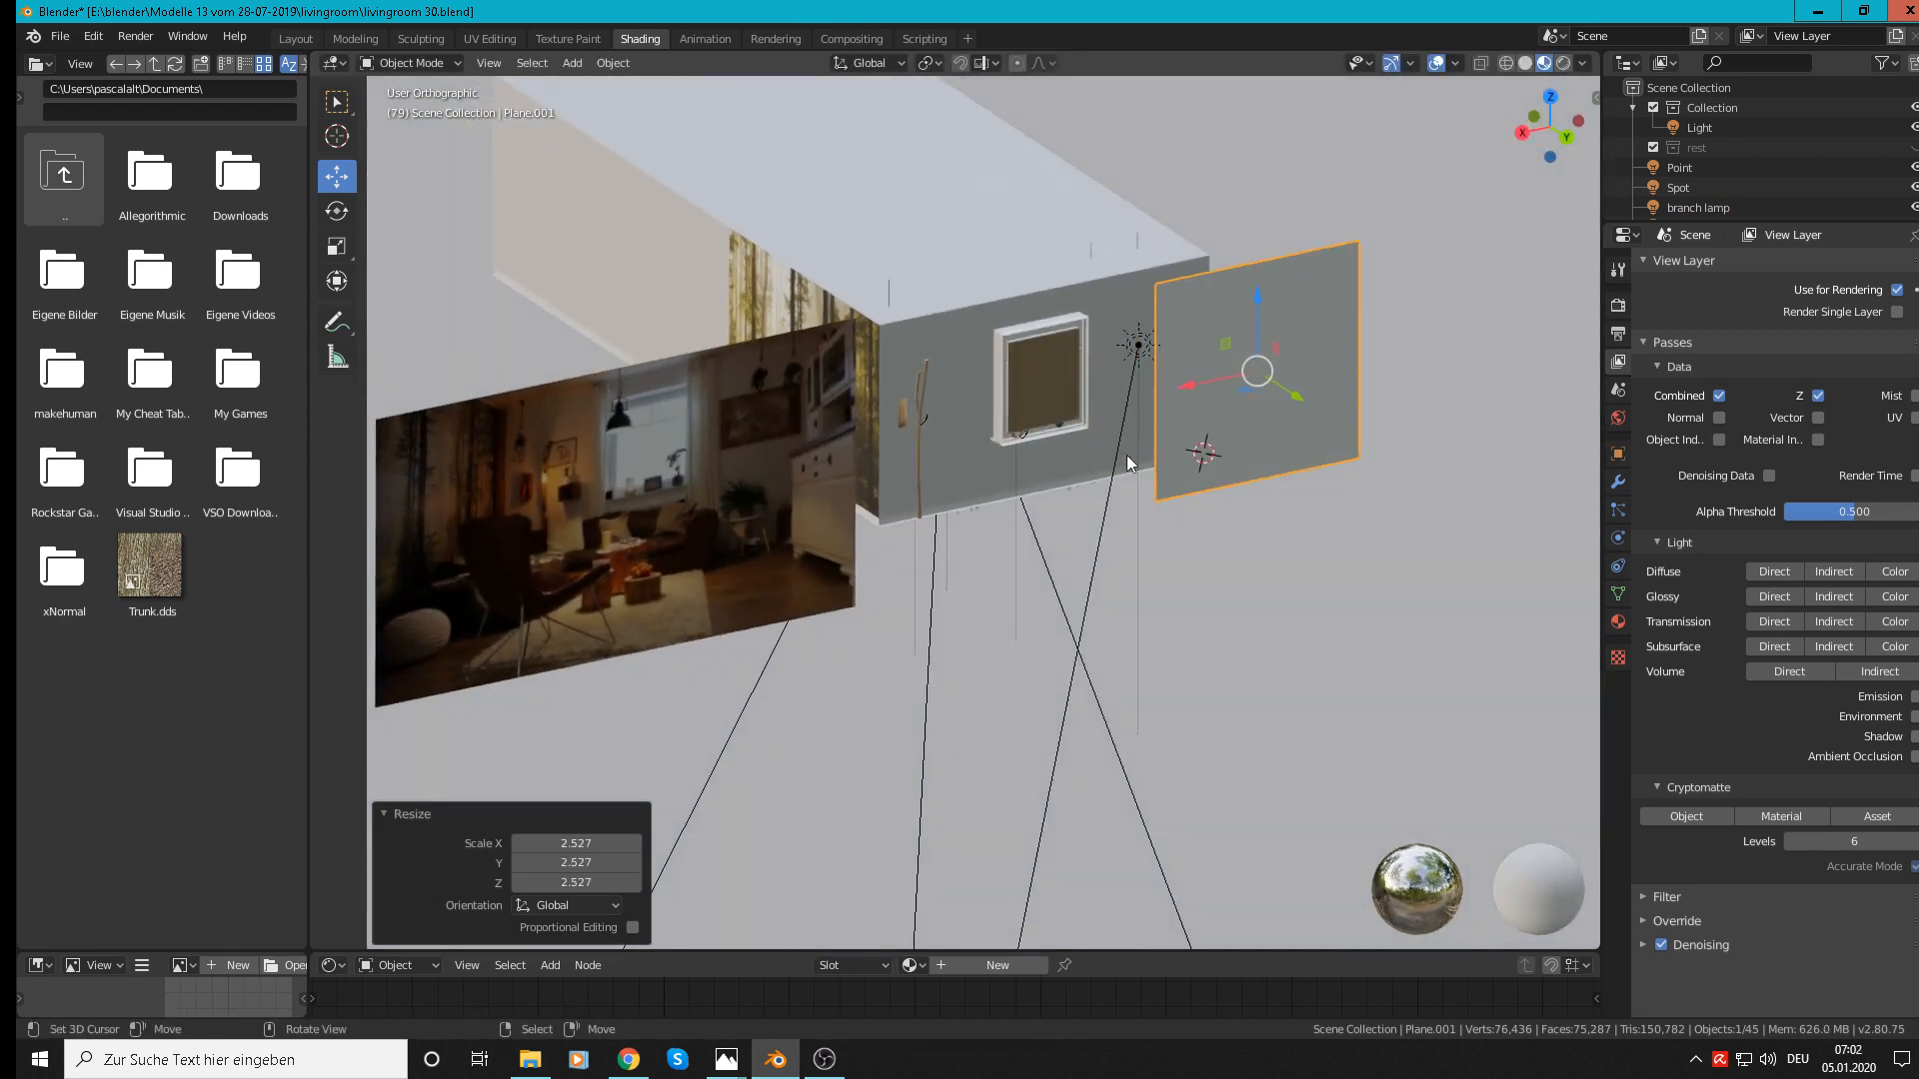
{"action": "left_click_drag", "start_coordinate": [1181, 398], "coordinate": [1046, 482]}
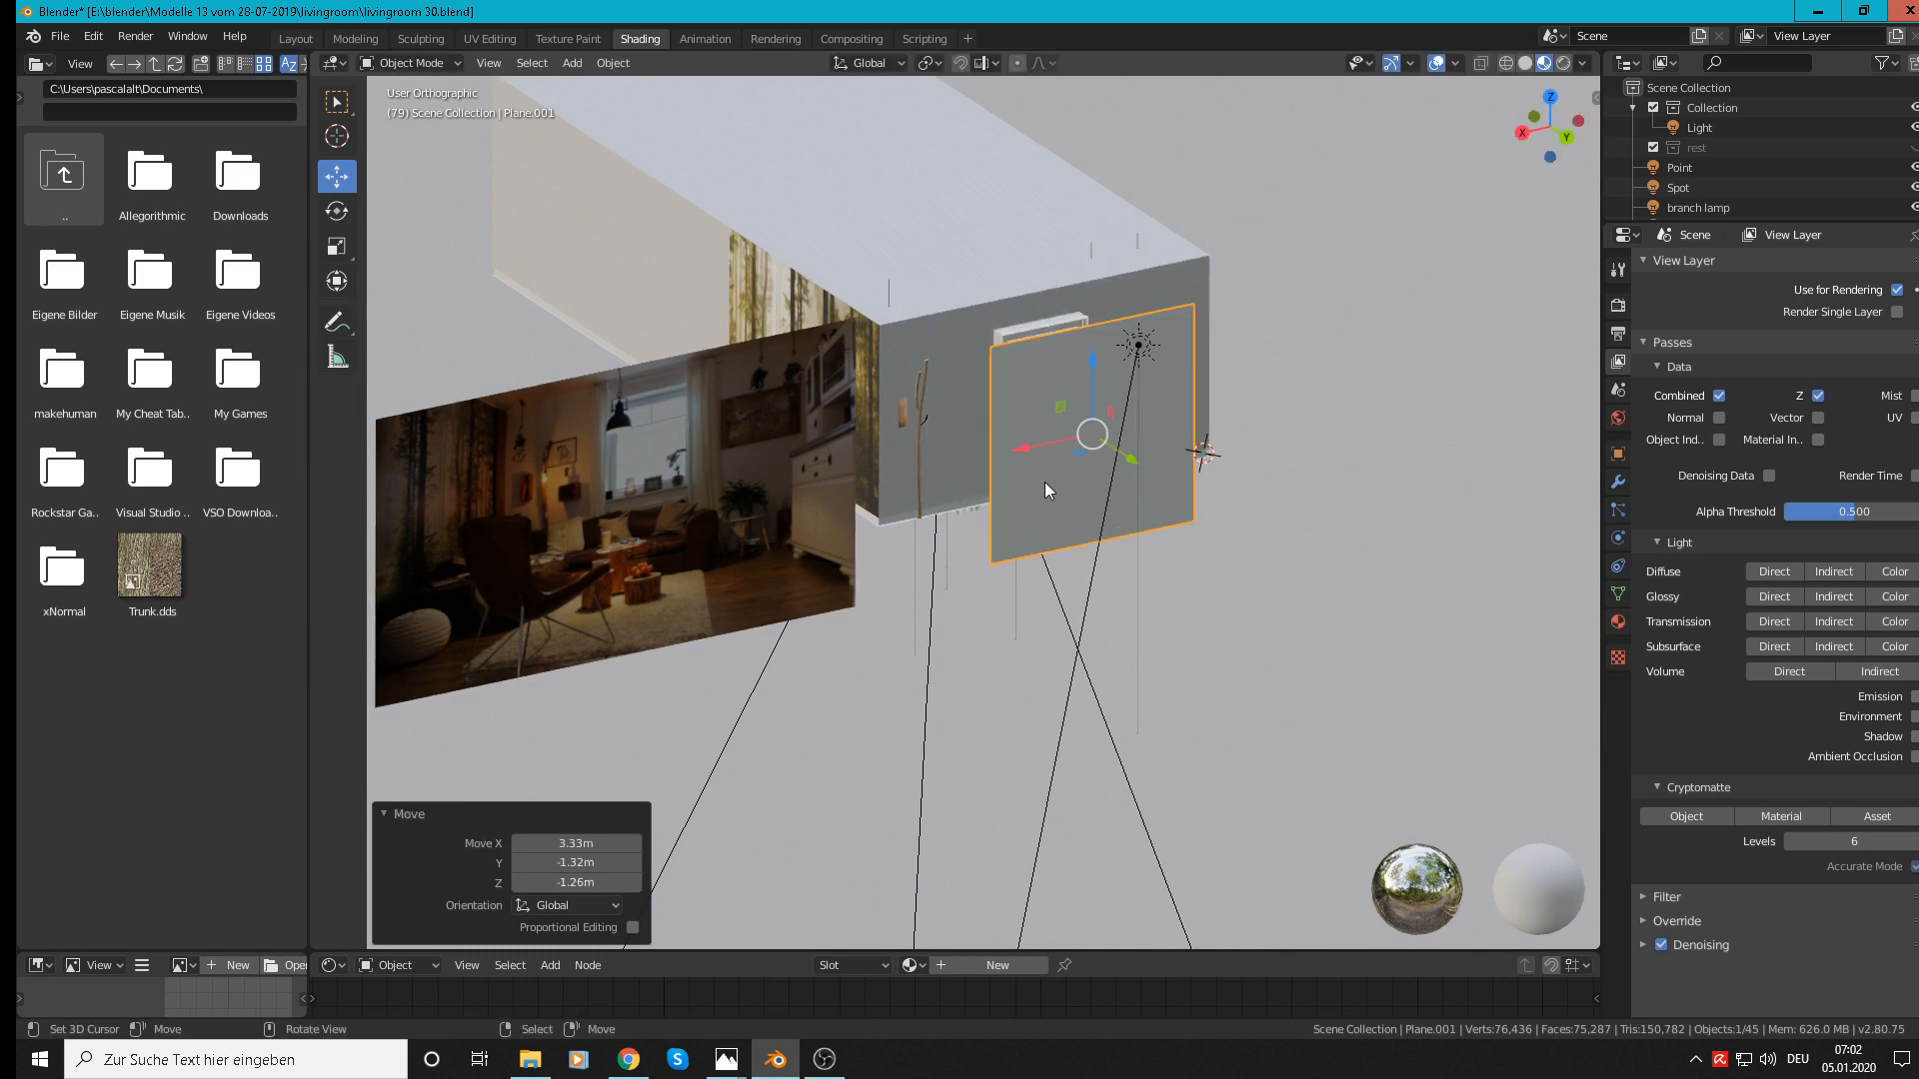
{"action": "middle_click_drag", "start_coordinate": [1045, 482], "coordinate": [1070, 363]}
{"action": "left_click_drag", "start_coordinate": [1071, 363], "coordinate": [1072, 342]}
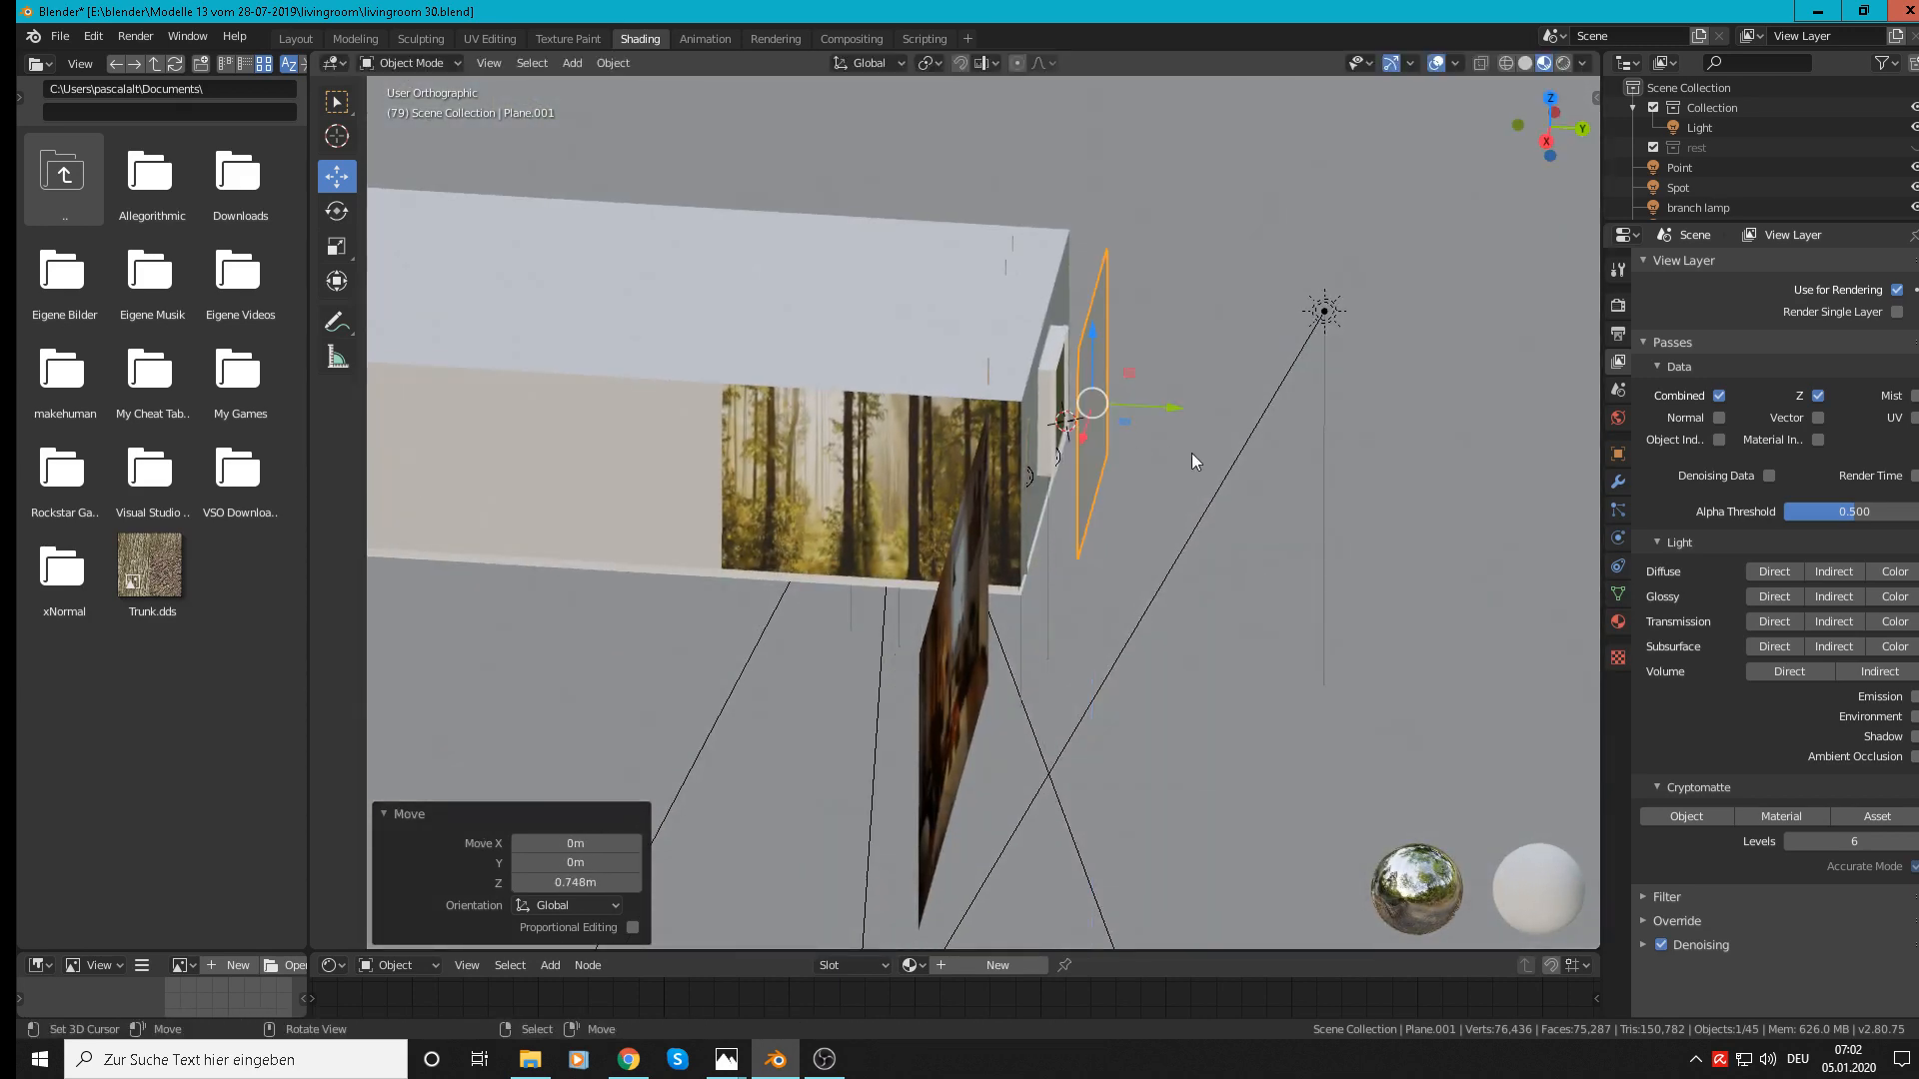
Step: Give the plane a new material named "emit" with an Emission surface
{"action": "middle_click_drag", "start_coordinate": [1191, 453], "coordinate": [1155, 532]}
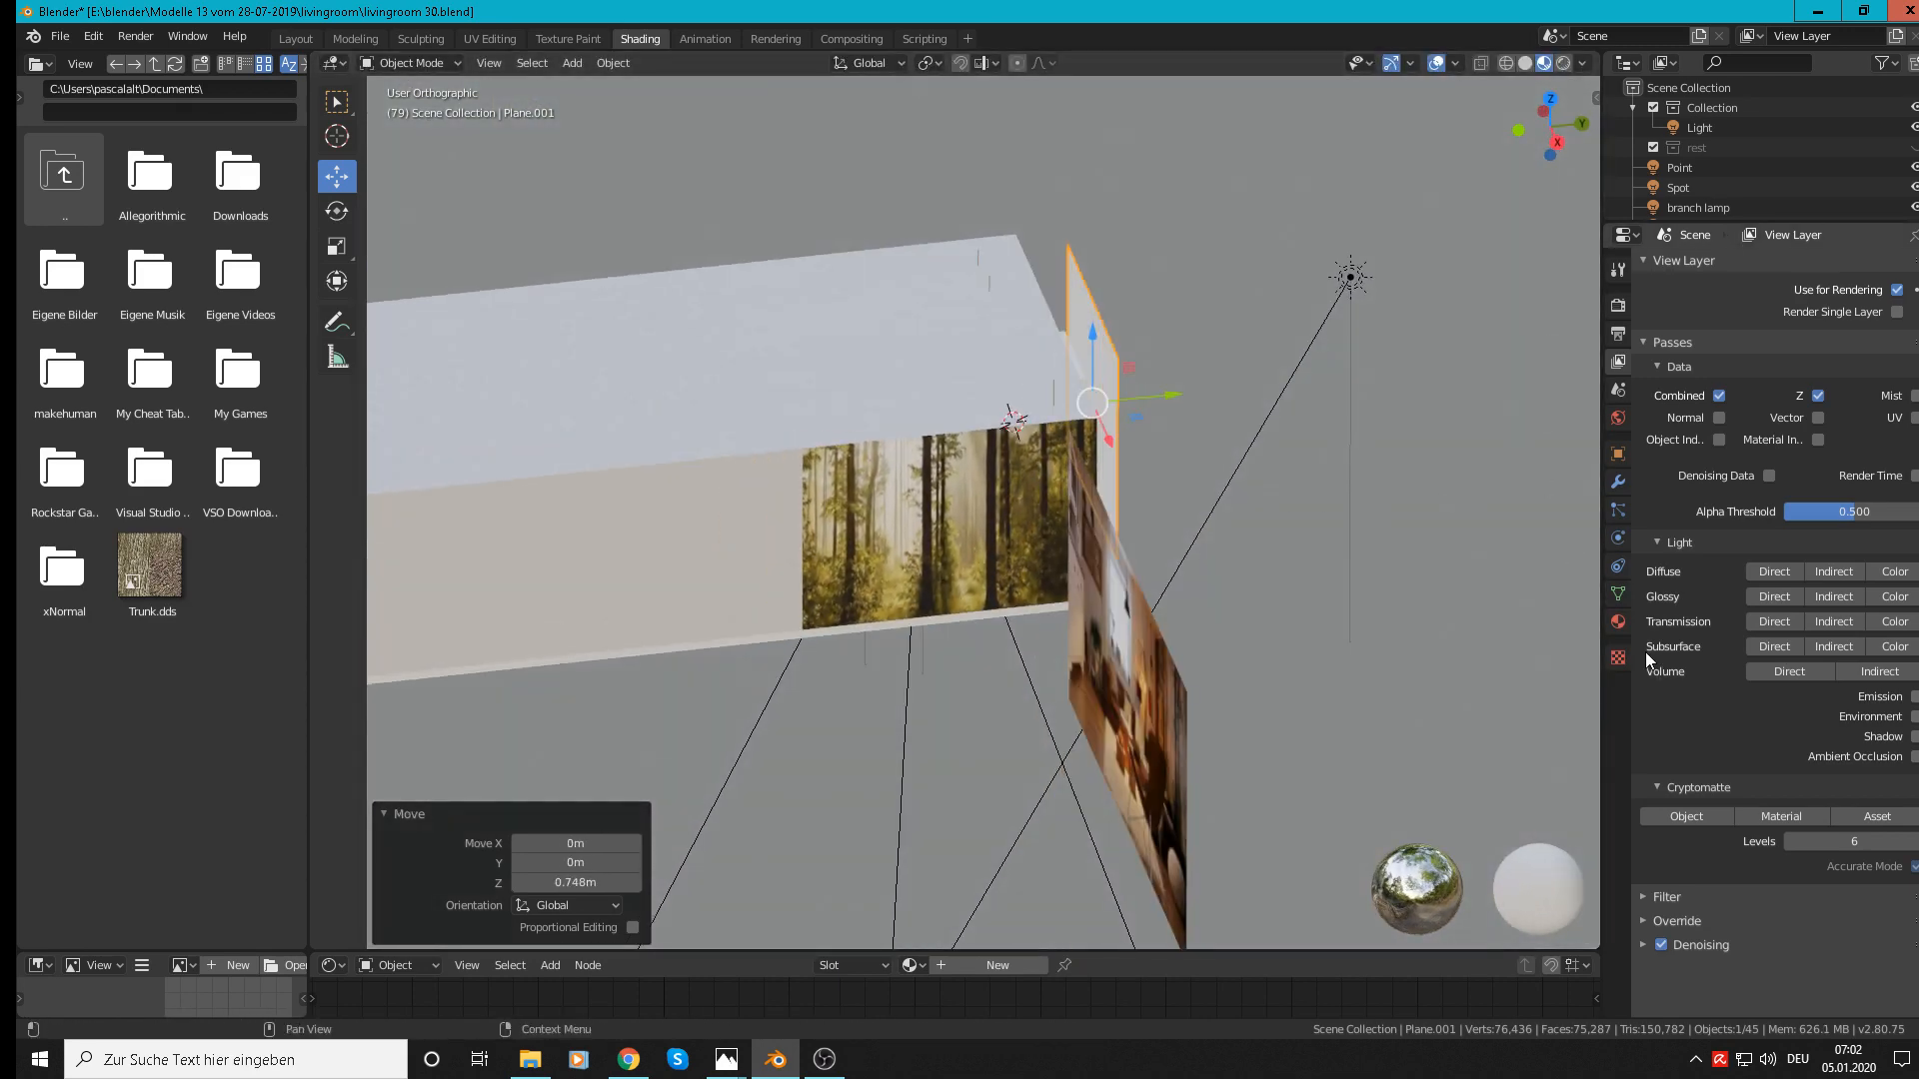
{"action": "left_click", "coordinate": [1618, 622]}
{"action": "left_click", "coordinate": [1743, 335]}
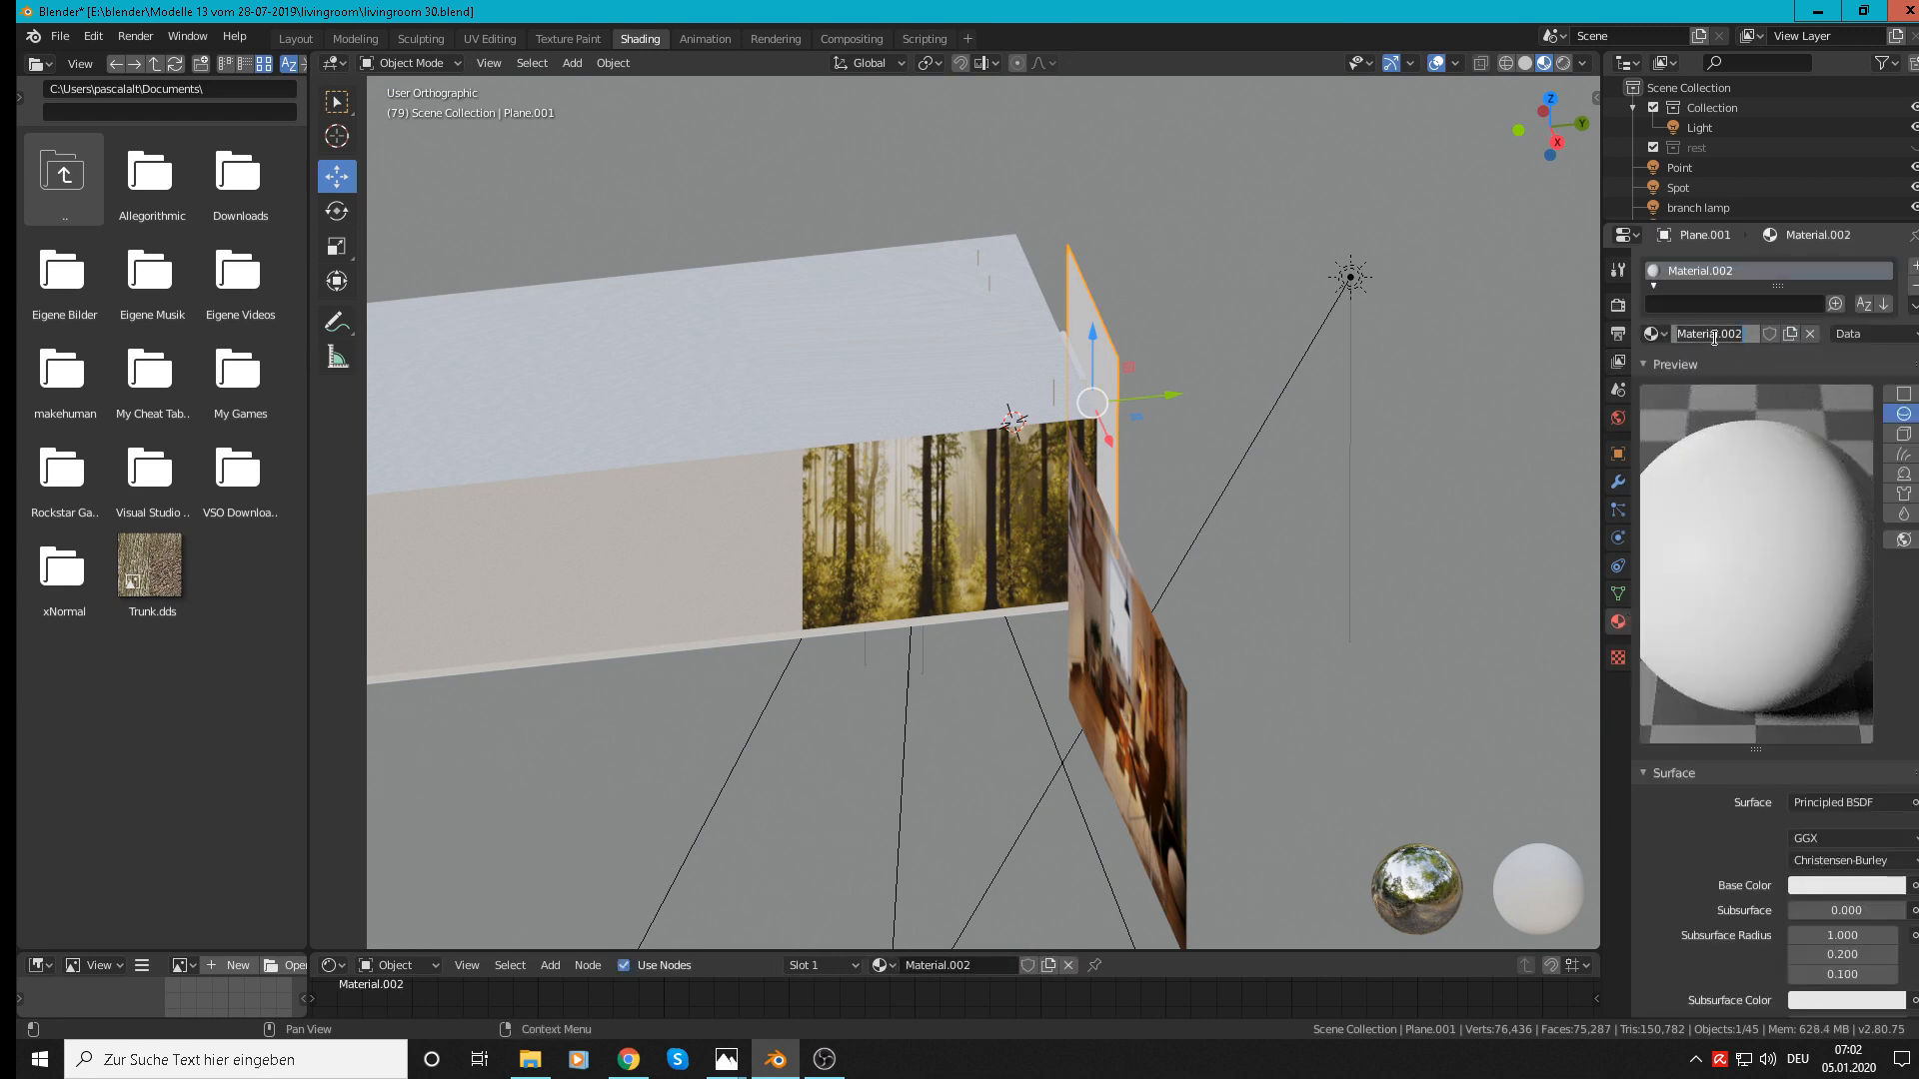
{"action": "type", "text": "emit"}
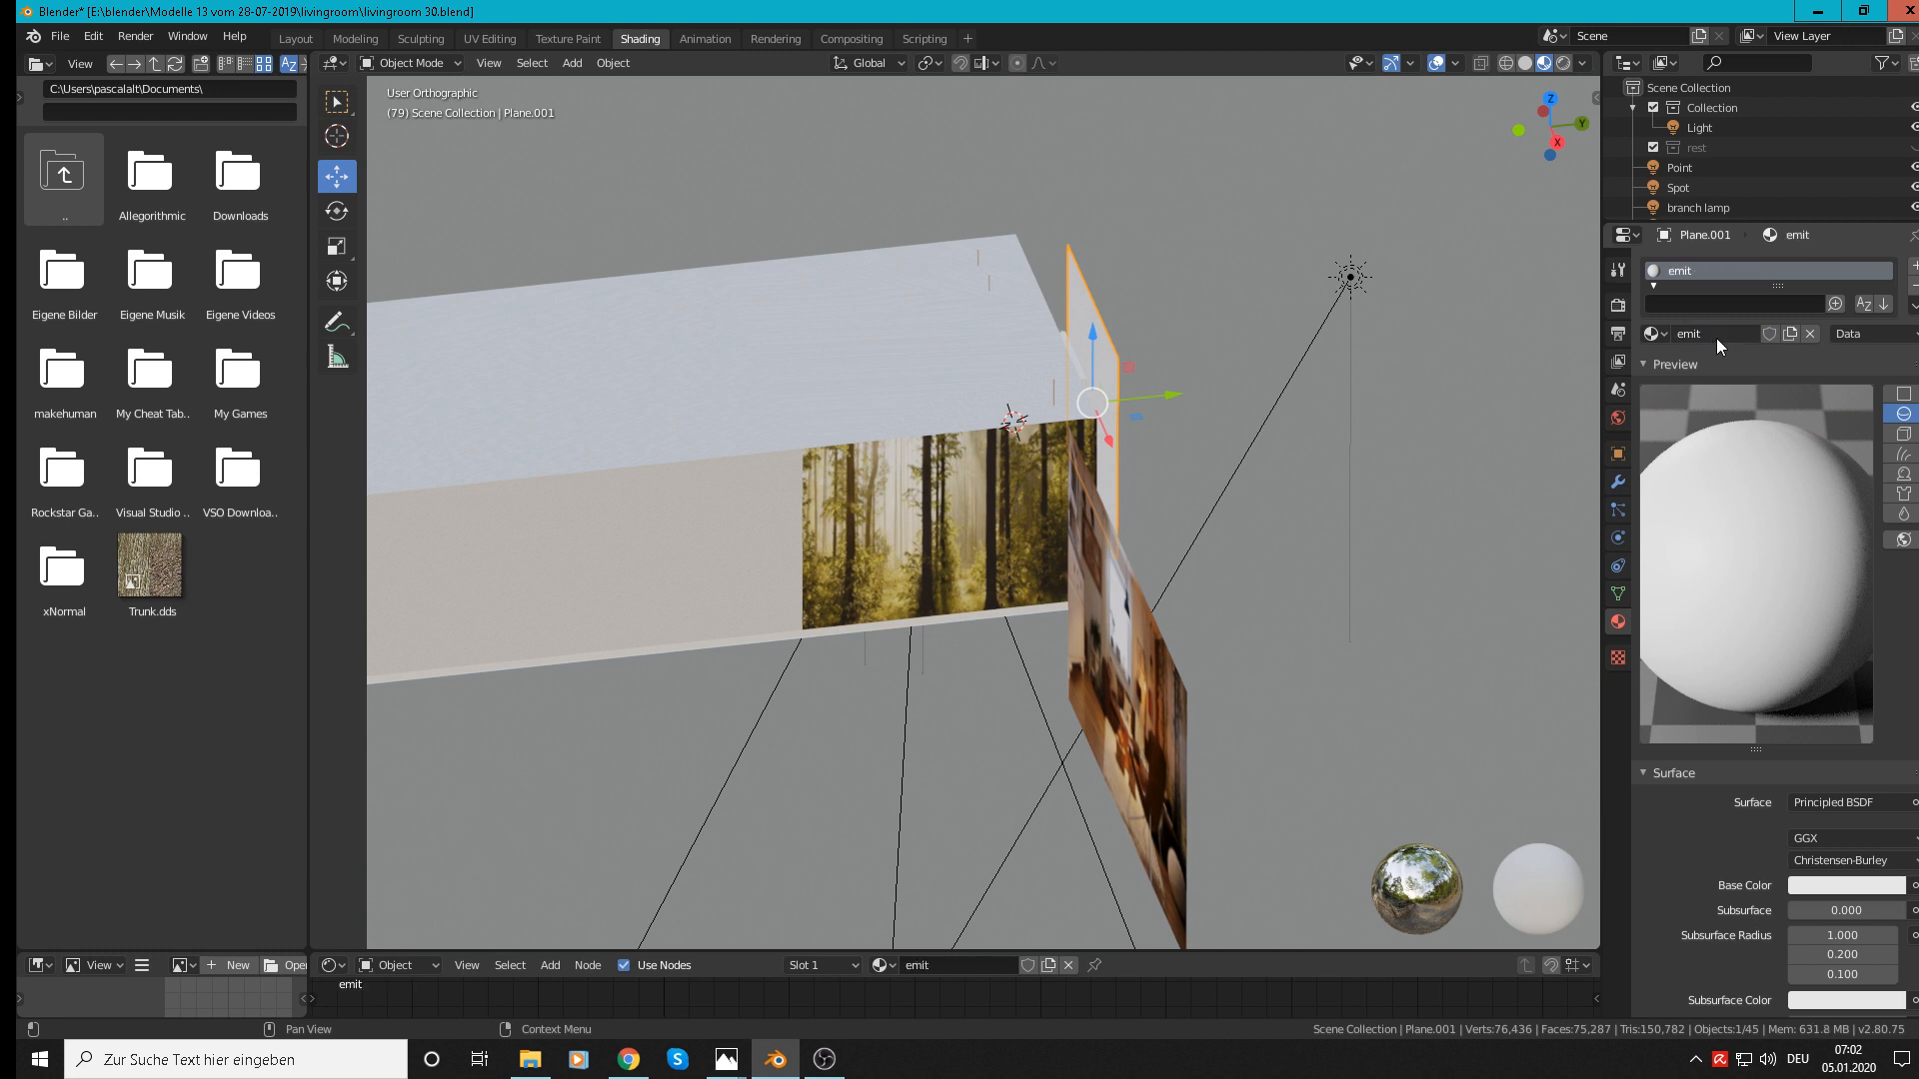
{"action": "key", "text": "Return"}
{"action": "left_click", "coordinate": [1849, 802]}
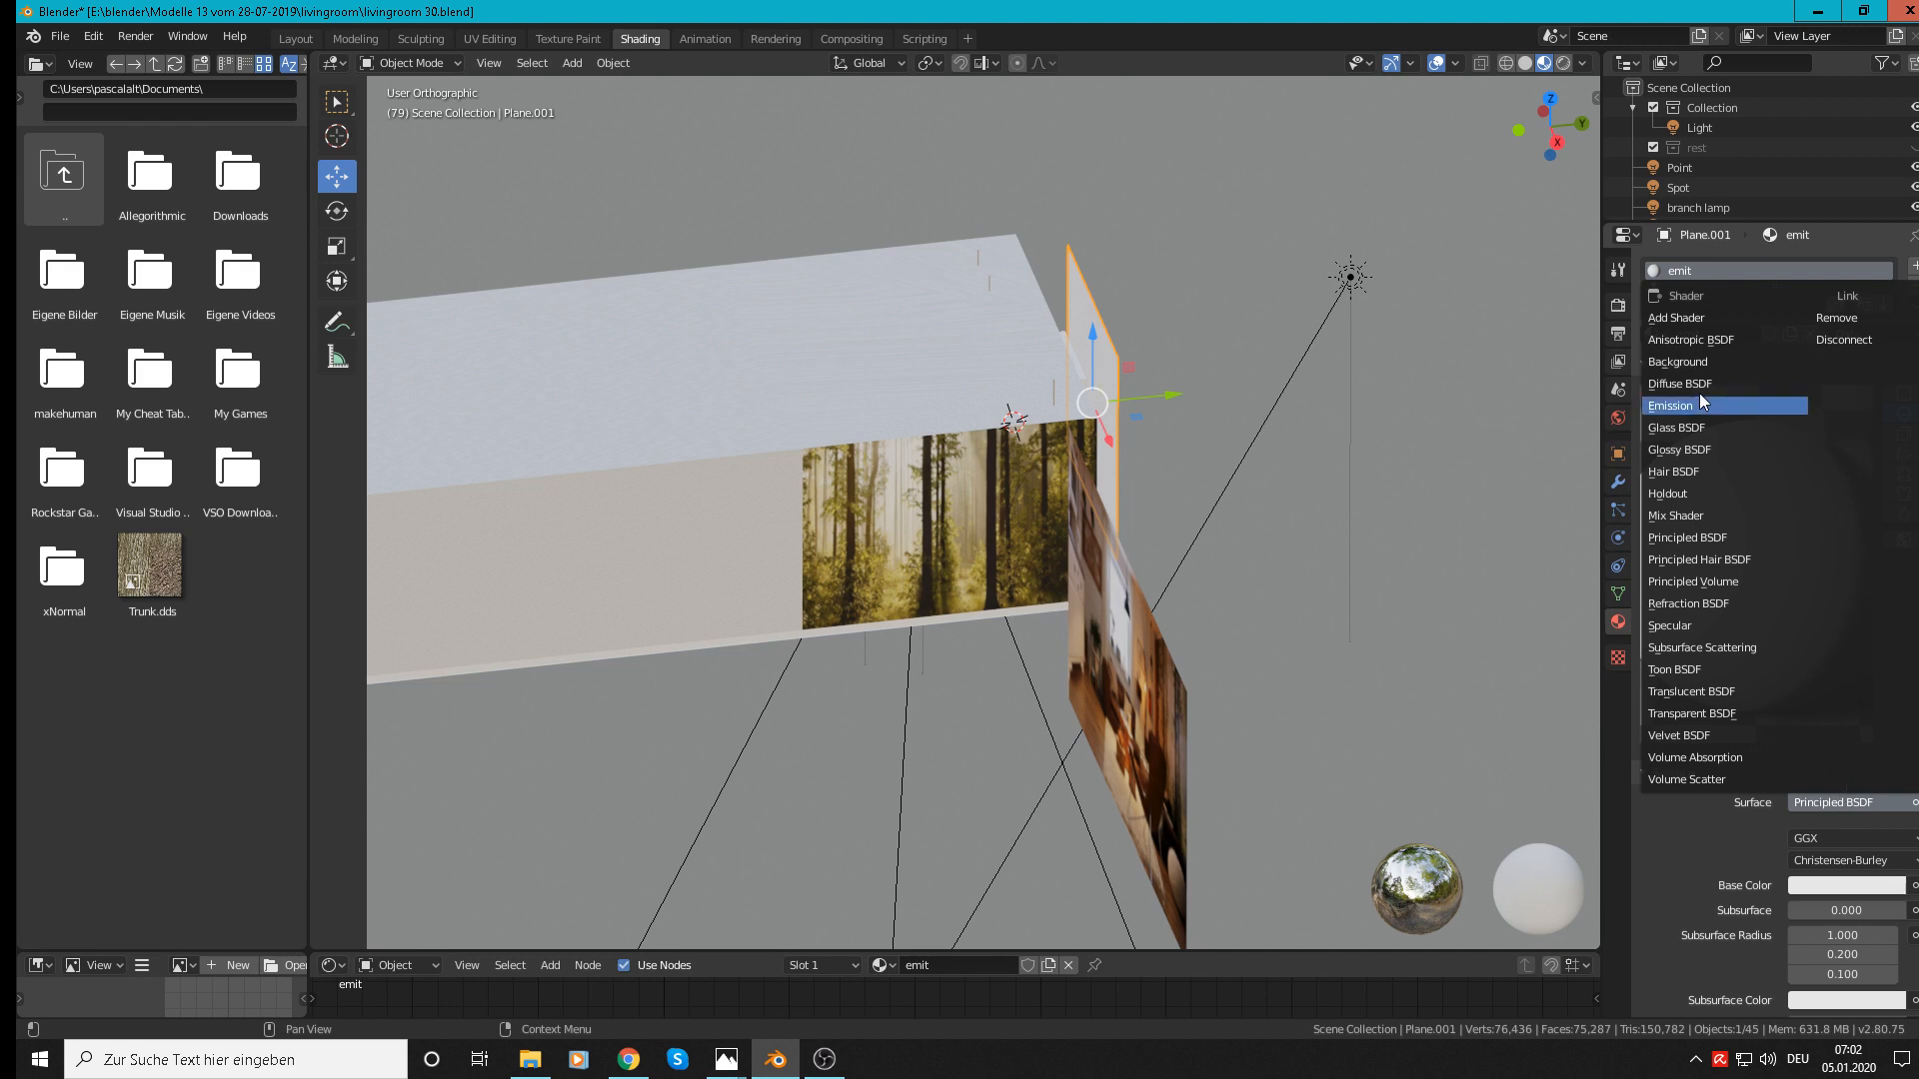
{"action": "left_click", "coordinate": [1677, 416]}
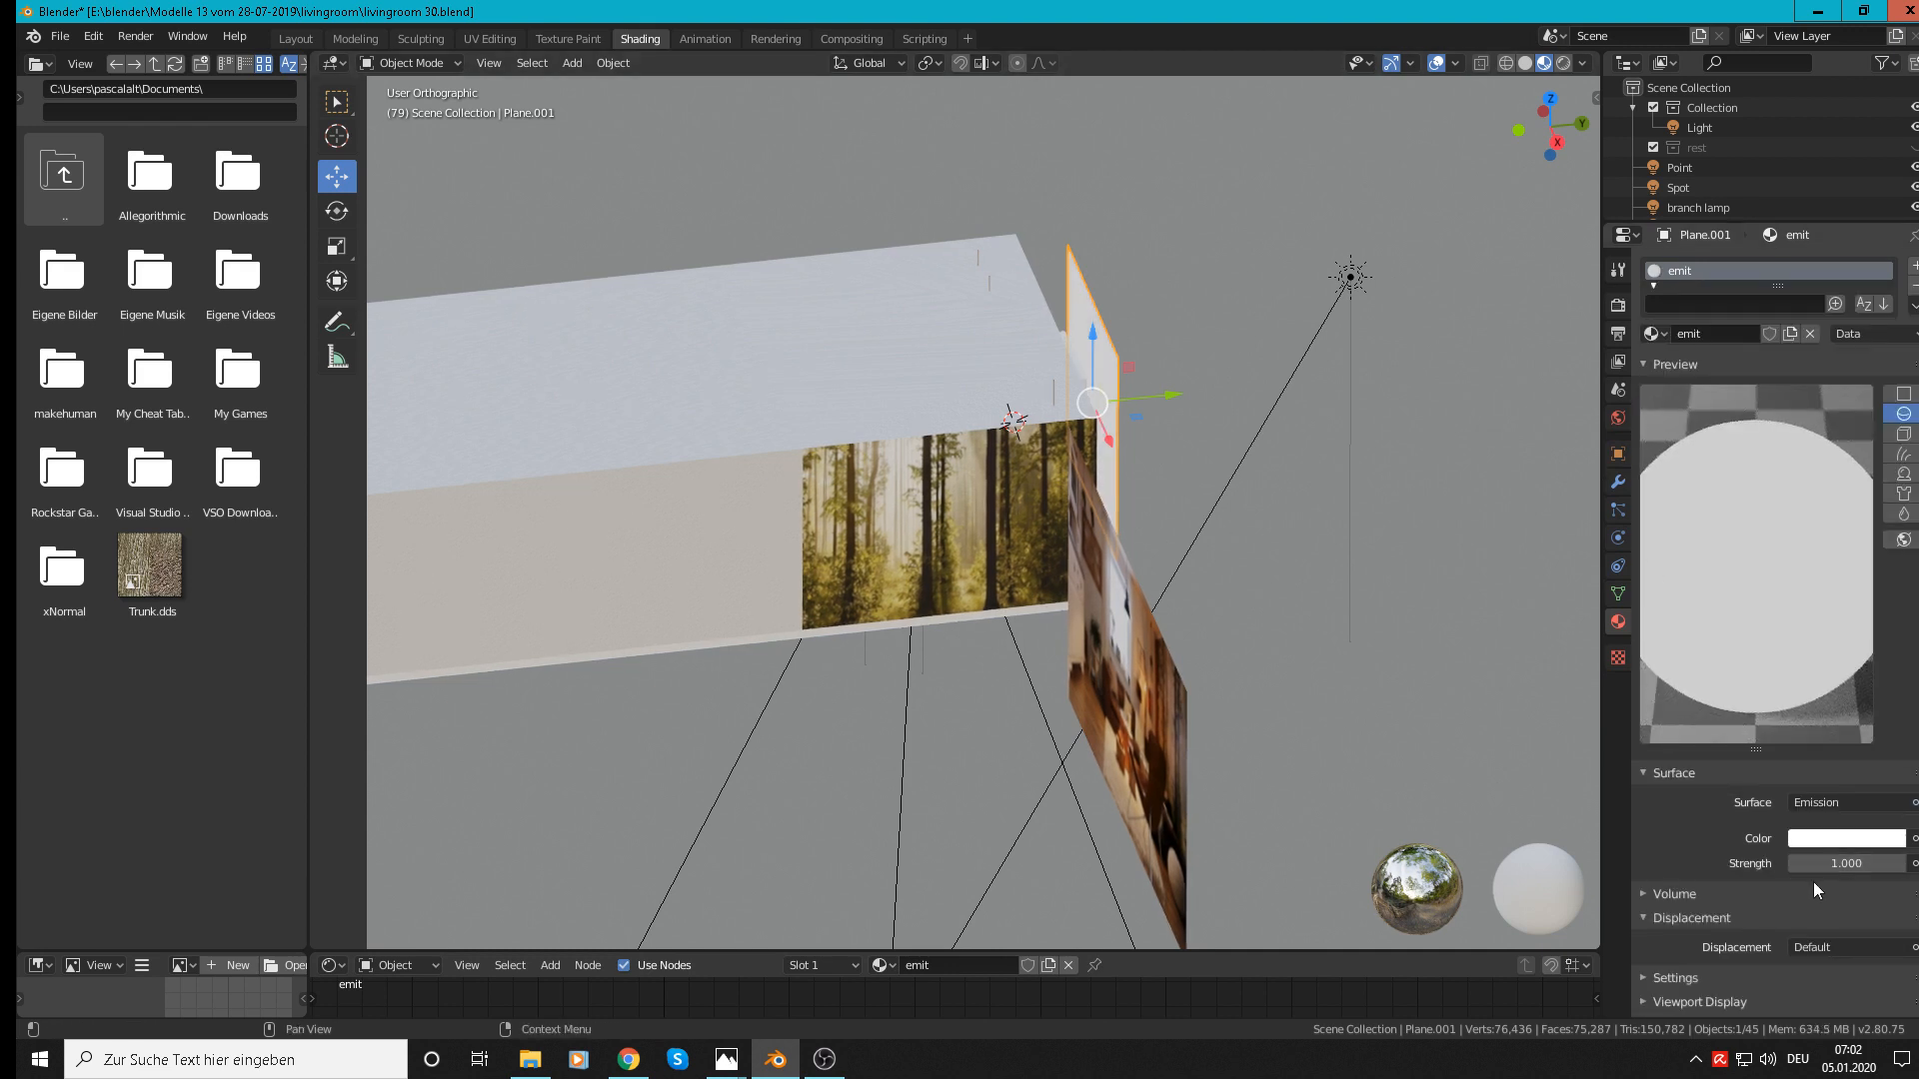
Step: Preview the room's lighting through the camera in rendered viewport shading
{"action": "middle_click_drag", "start_coordinate": [1267, 556], "coordinate": [1386, 561]}
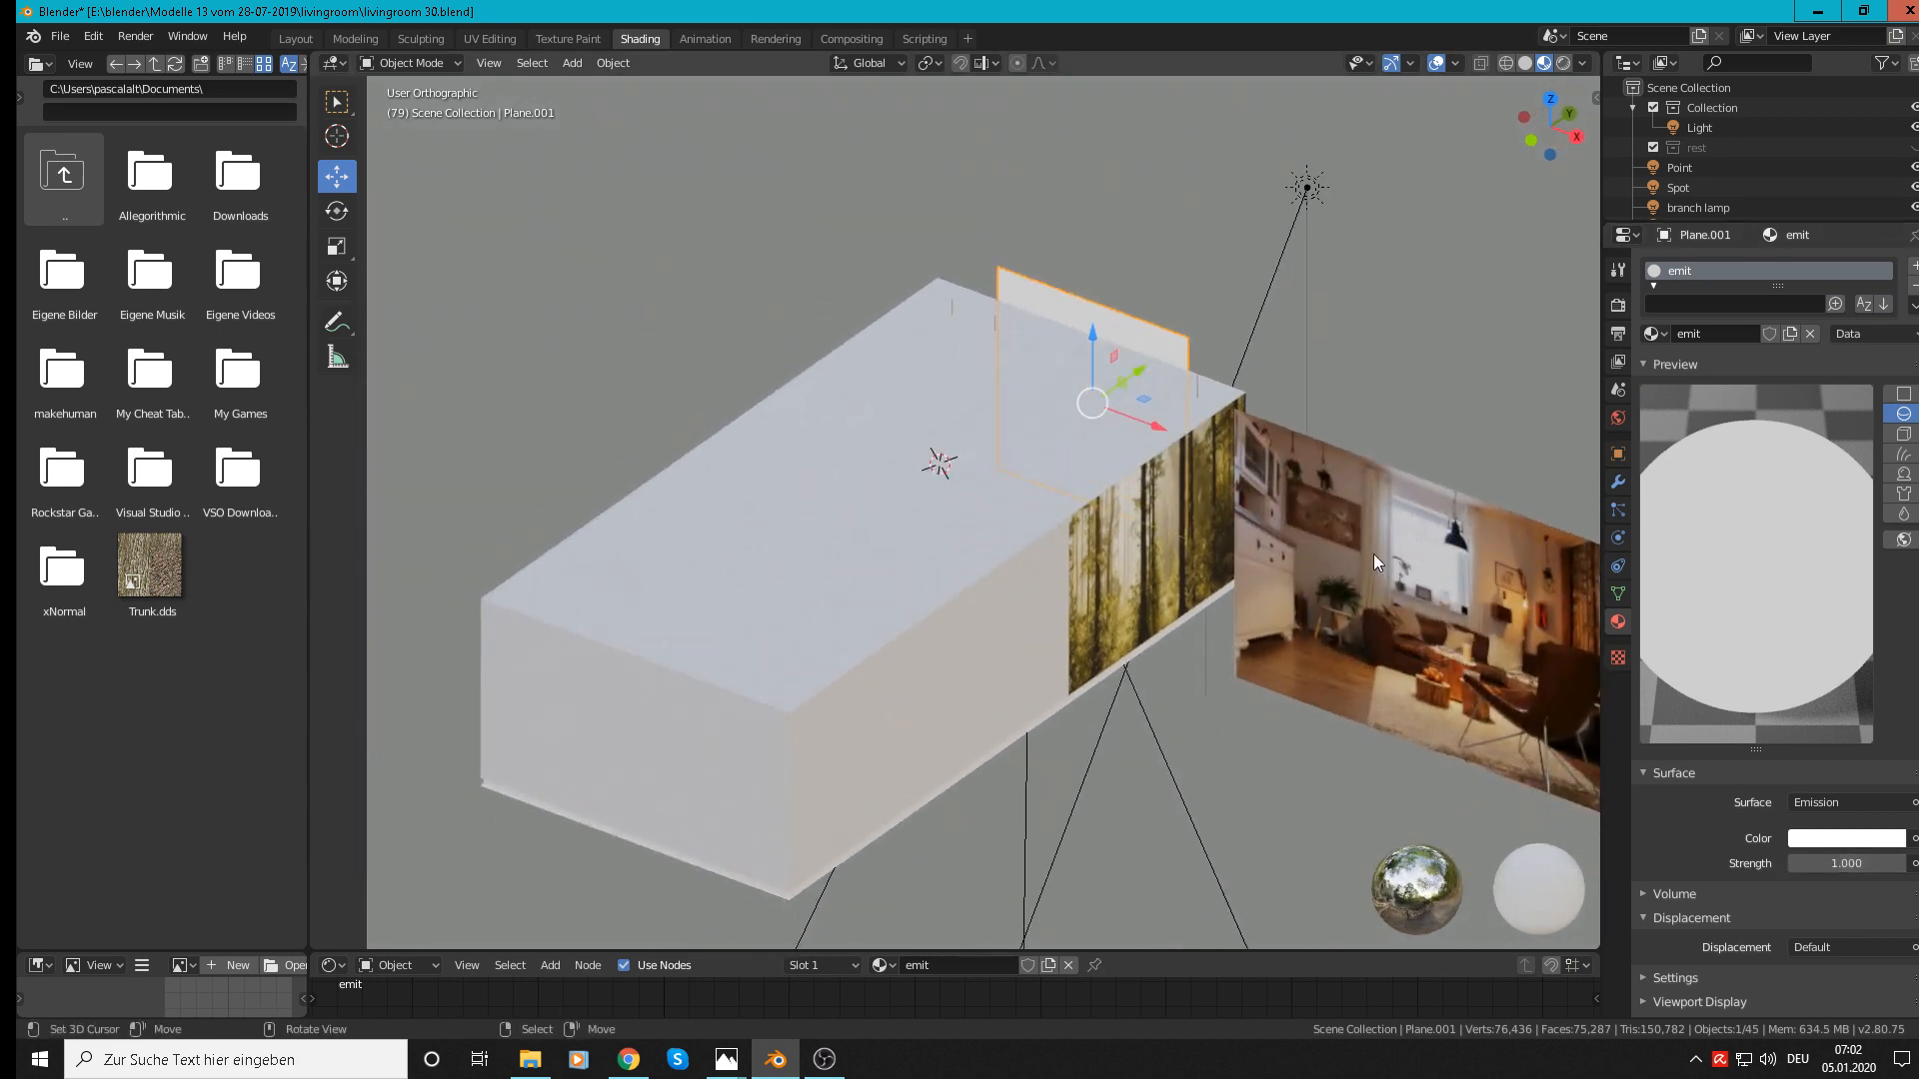
{"action": "key", "text": "KP_0"}
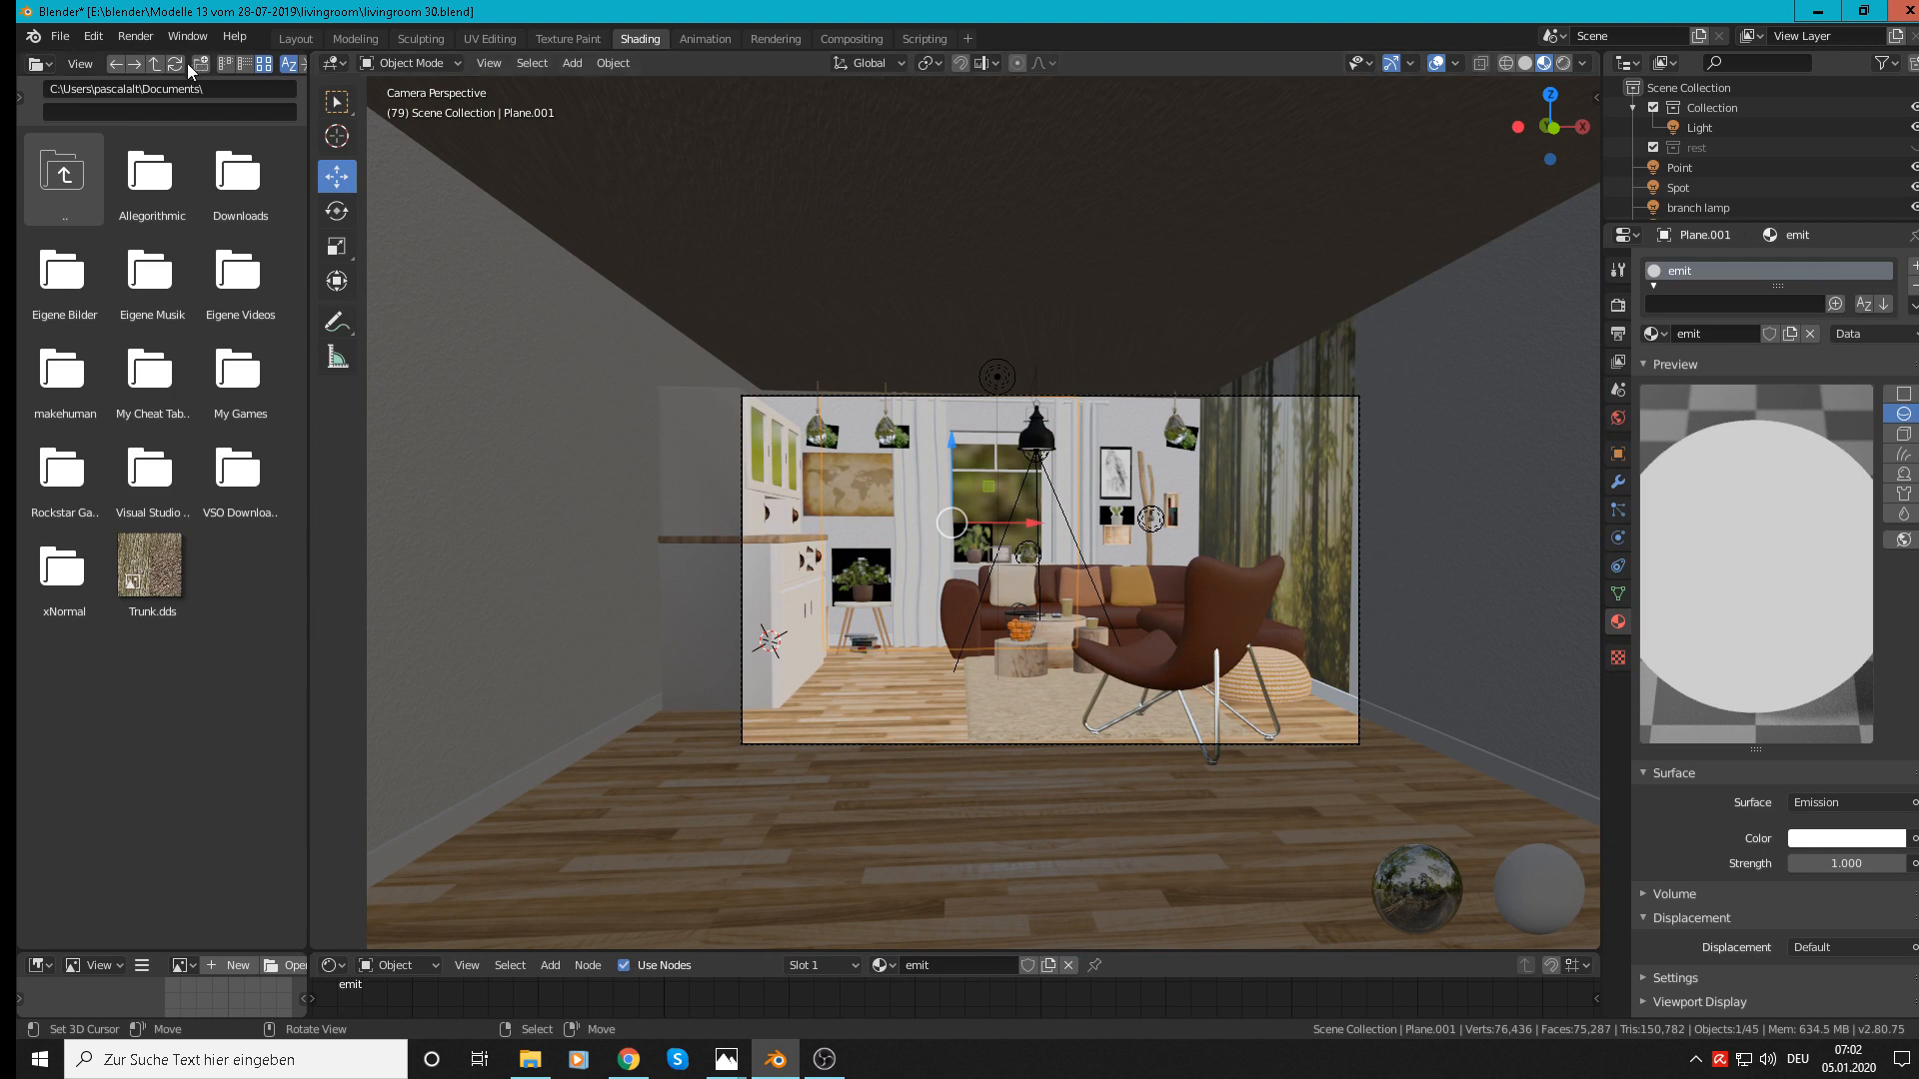
{"action": "left_click", "coordinate": [1563, 64]}
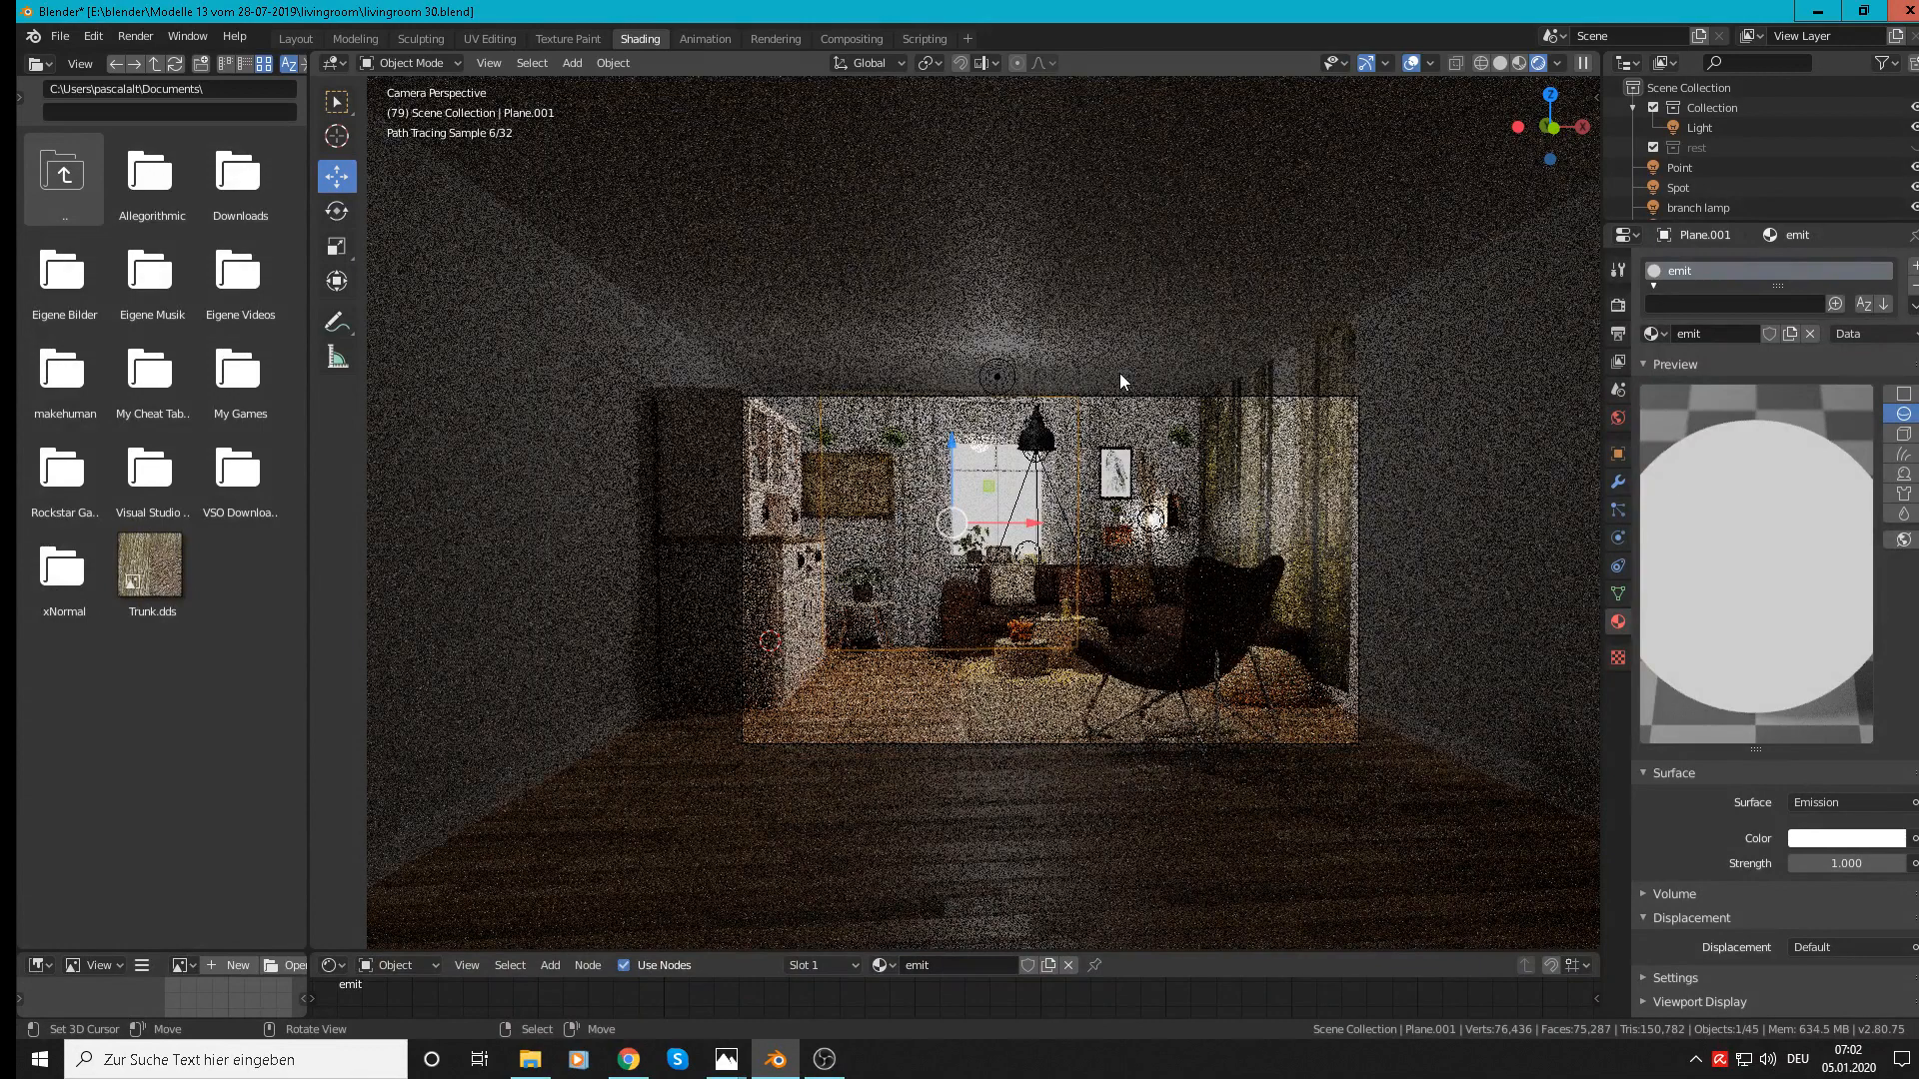
{"action": "scroll", "coordinate": [1004, 477], "scroll_direction": "up", "scroll_amount": 3}
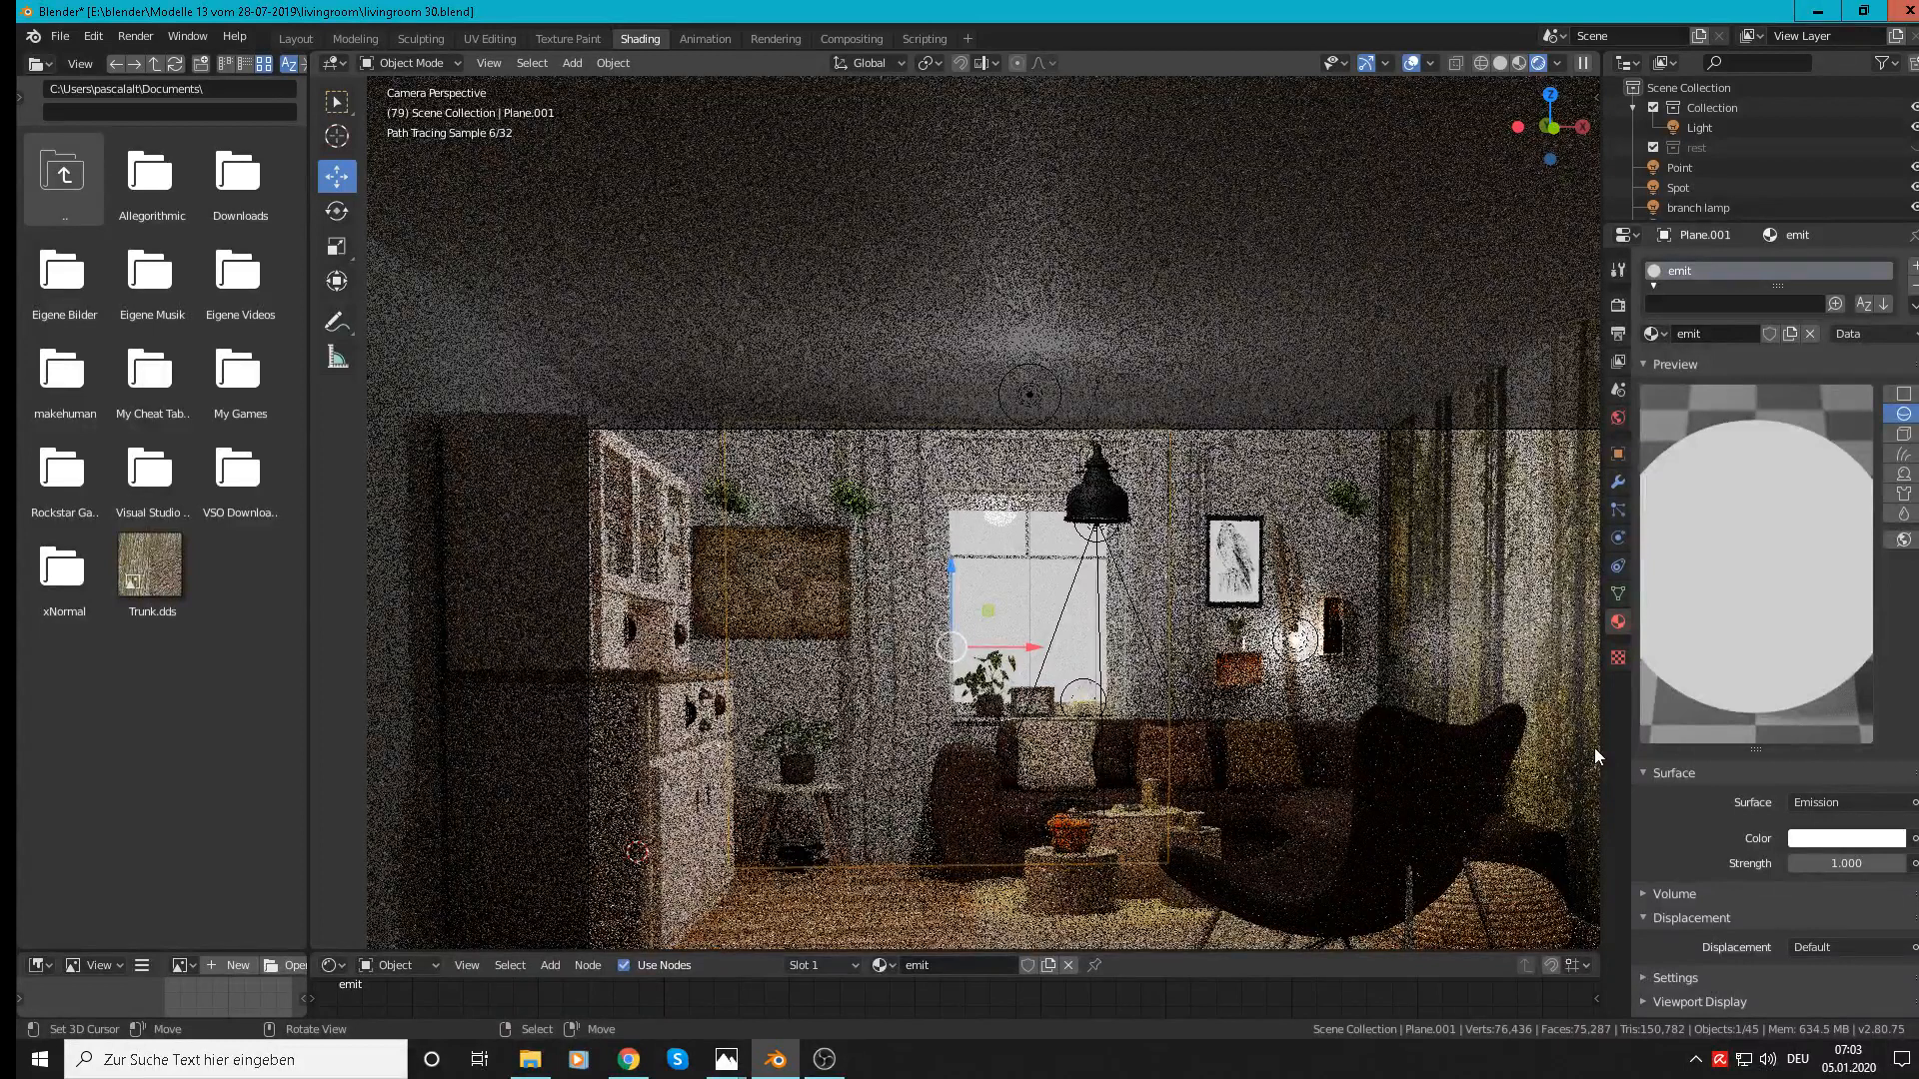
Step: Set the power of the branch lamp's point light to 10 W
{"action": "left_click", "coordinate": [1309, 660]}
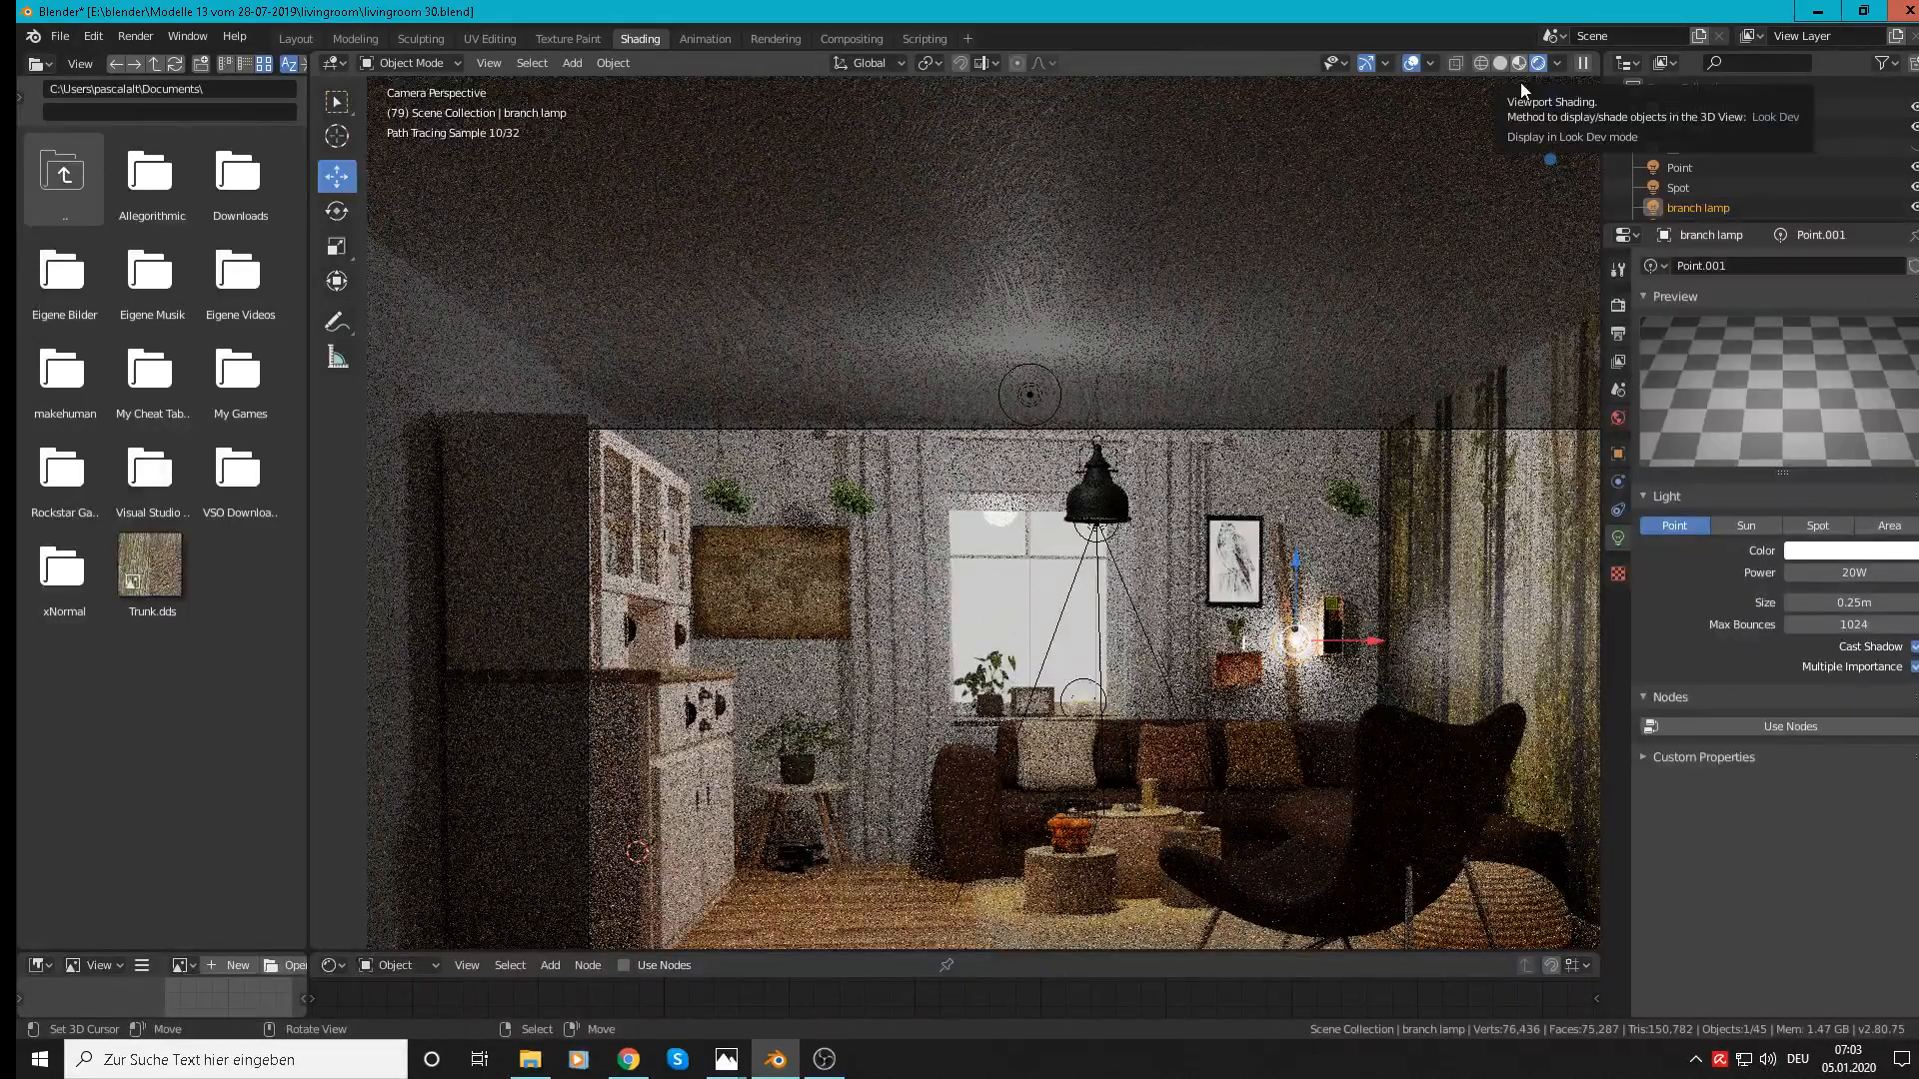
{"action": "left_click", "coordinate": [1844, 575]}
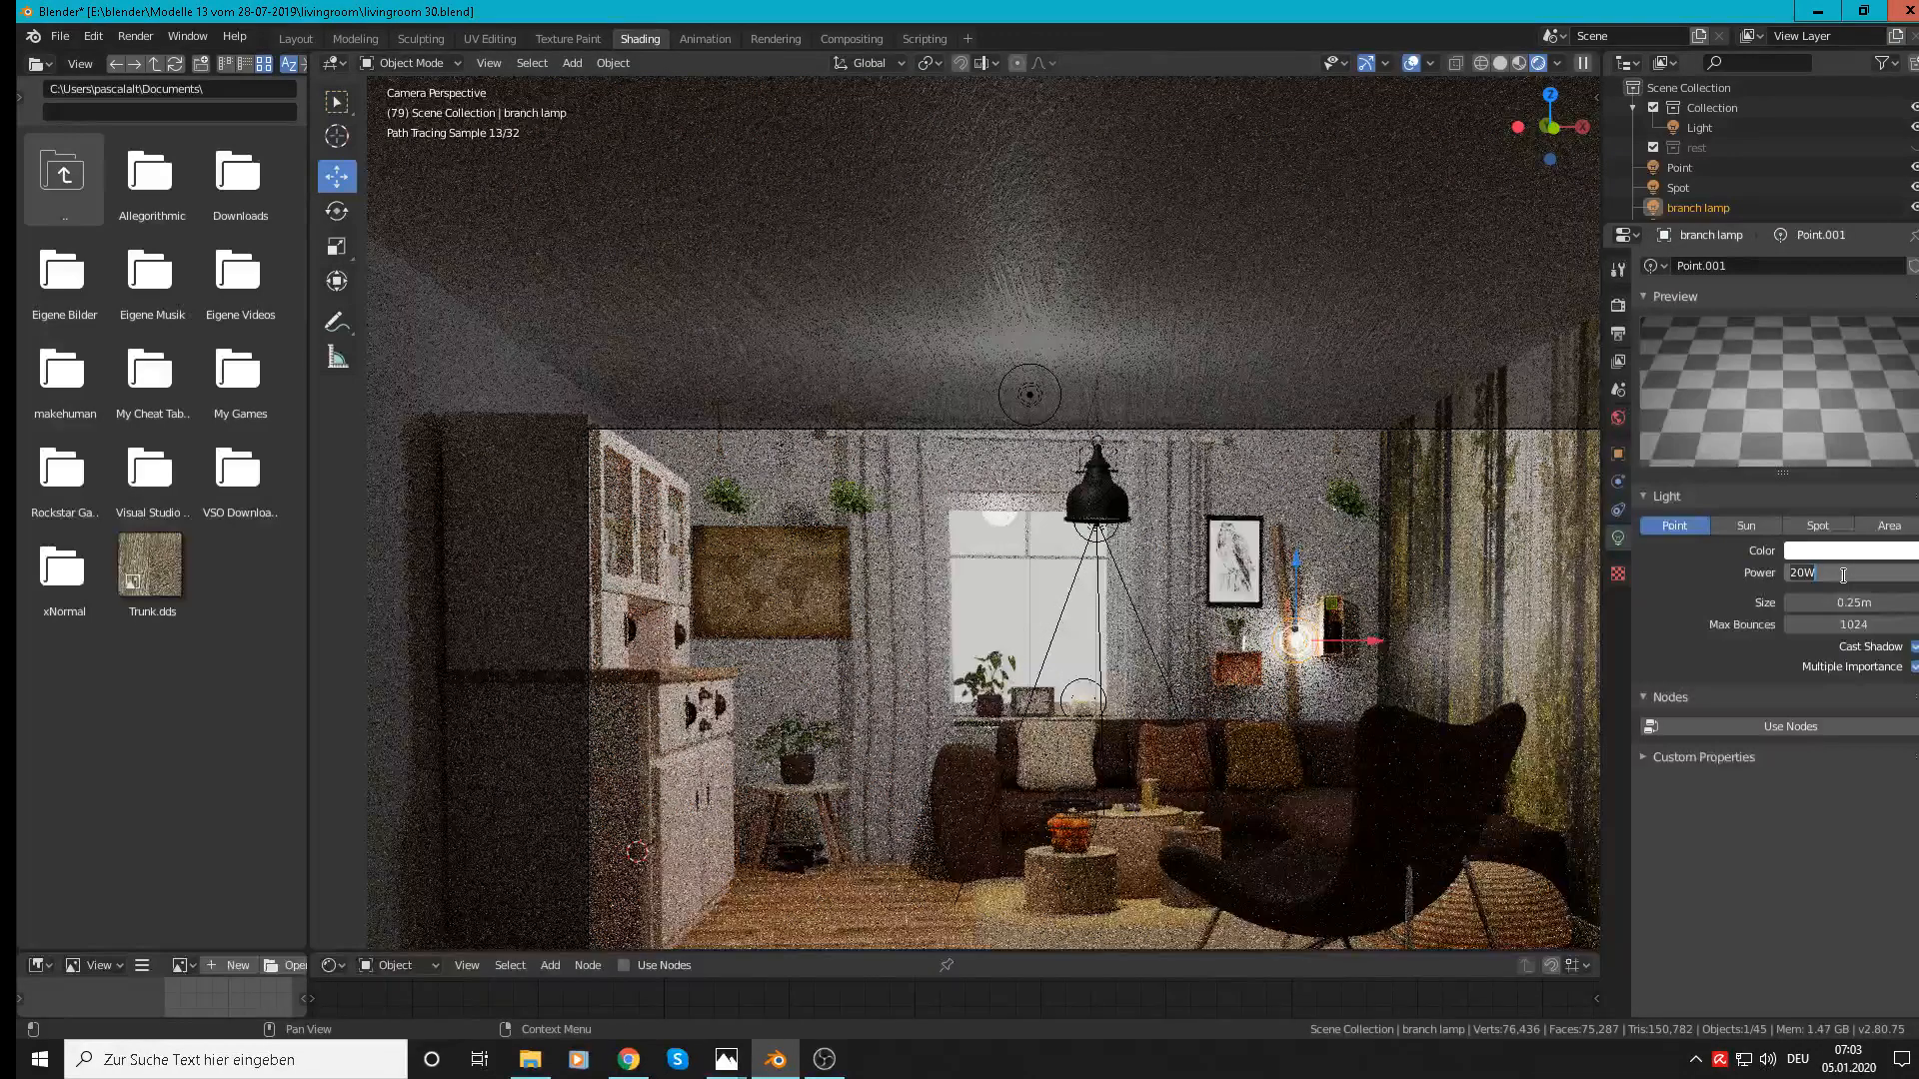
{"action": "type", "text": "10"}
{"action": "key", "text": "Return"}
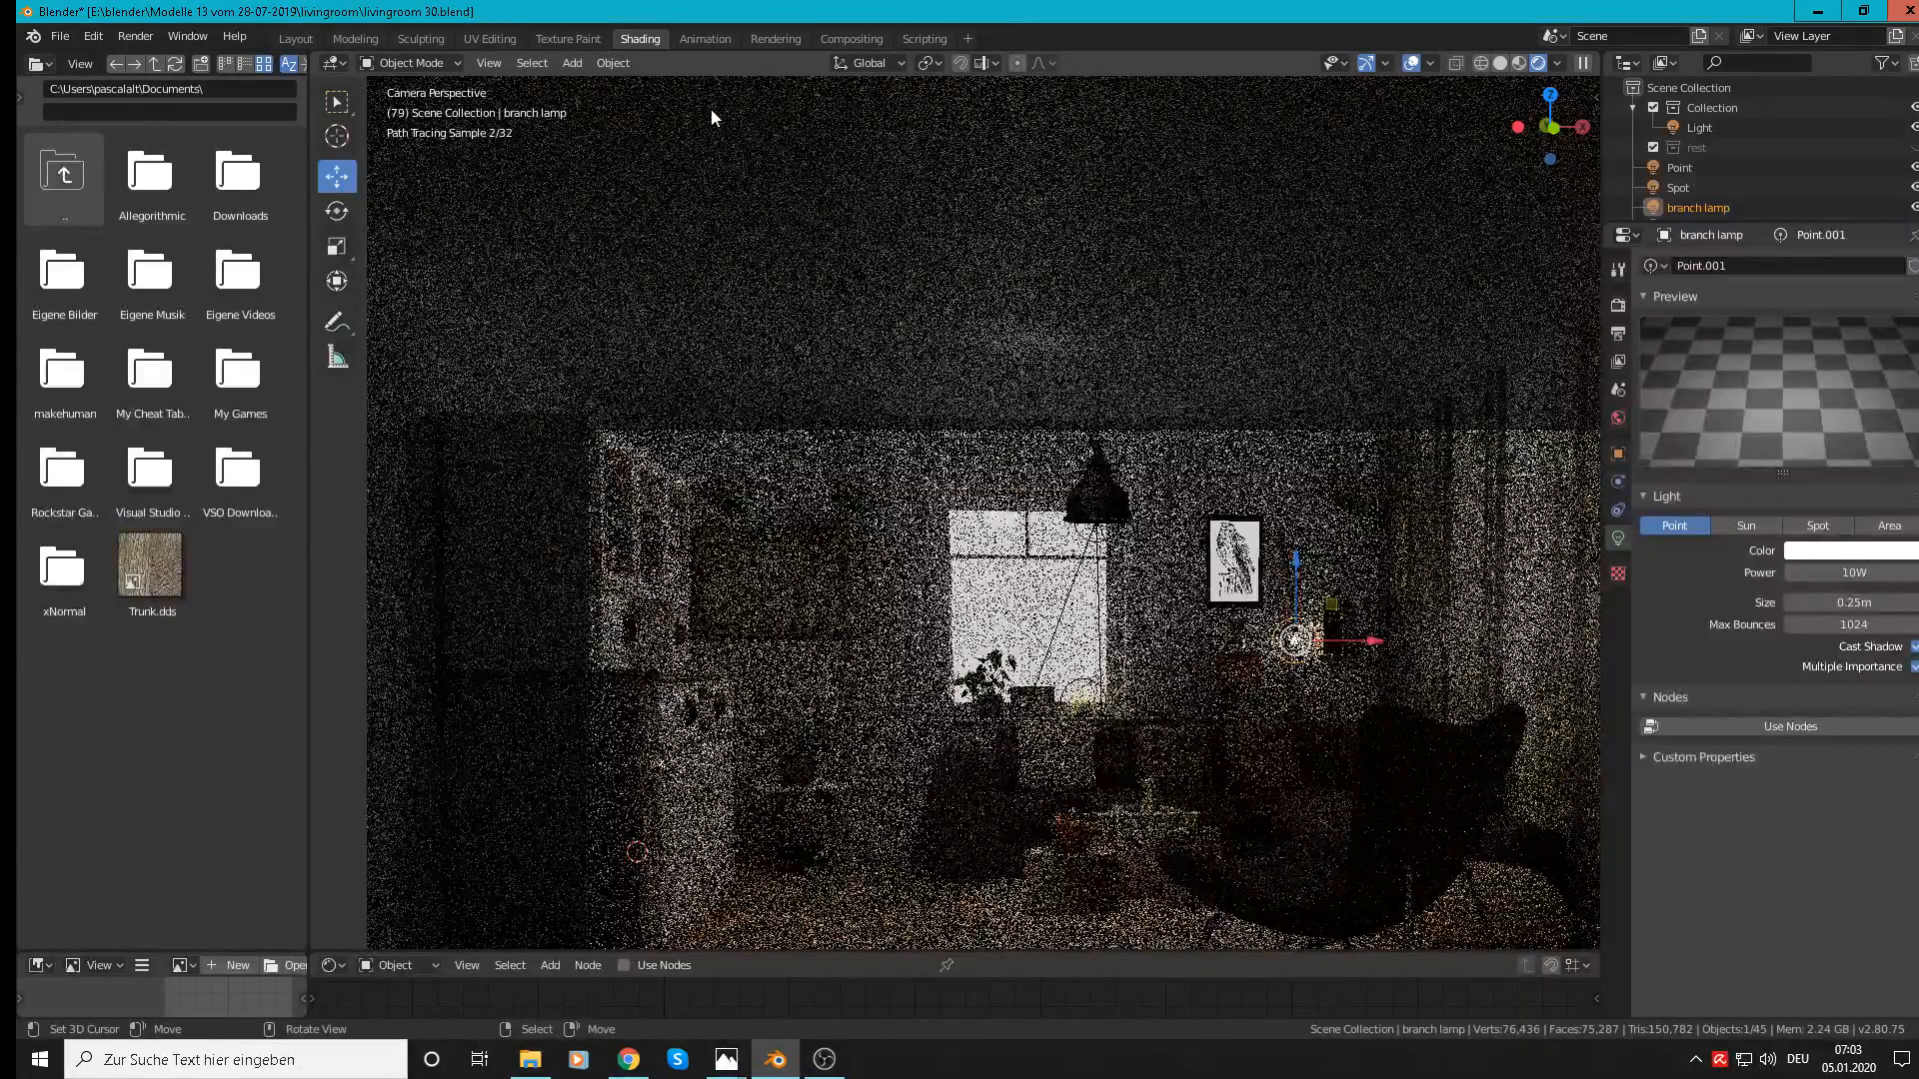
Step: Switch the viewport to solid shading and select the window object behind the hanging lamp in the camera view
{"action": "left_click", "coordinate": [1521, 64]}
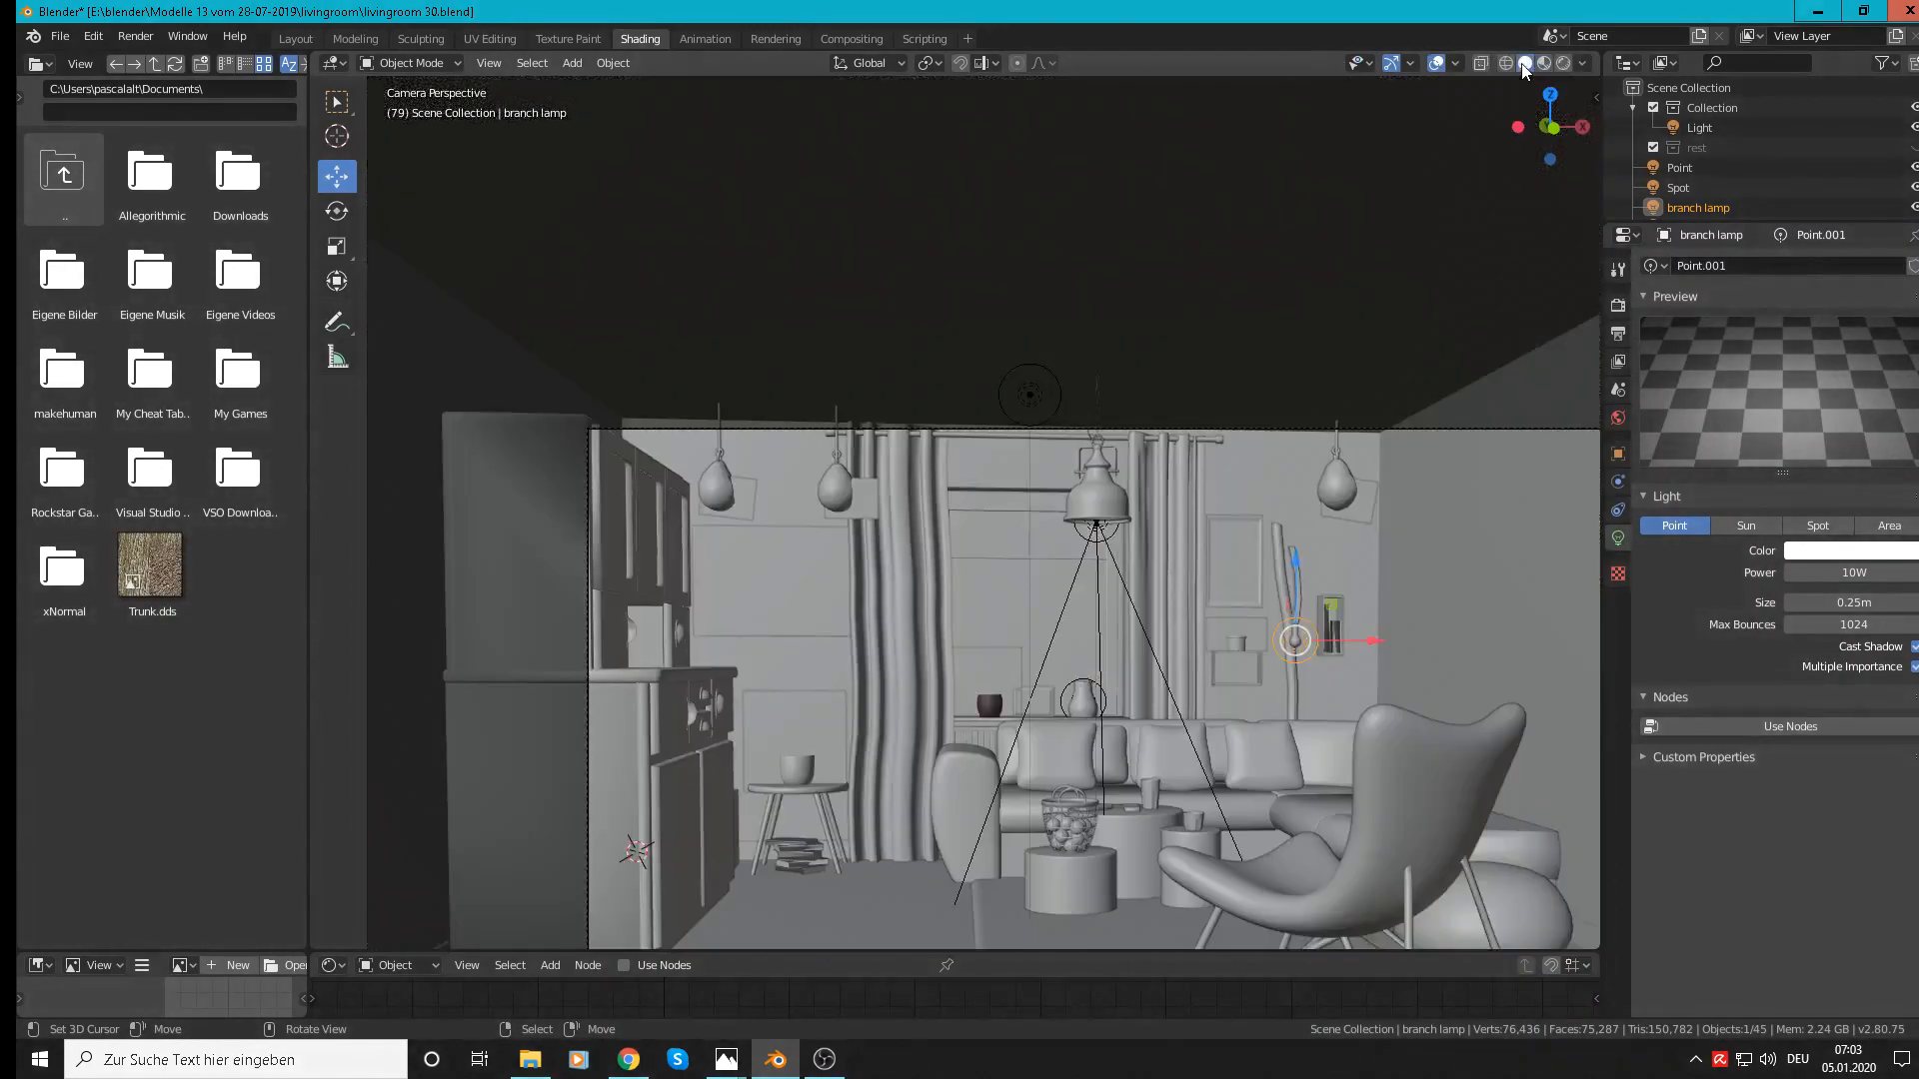
{"action": "scroll", "coordinate": [1399, 444], "scroll_direction": "down", "scroll_amount": 3}
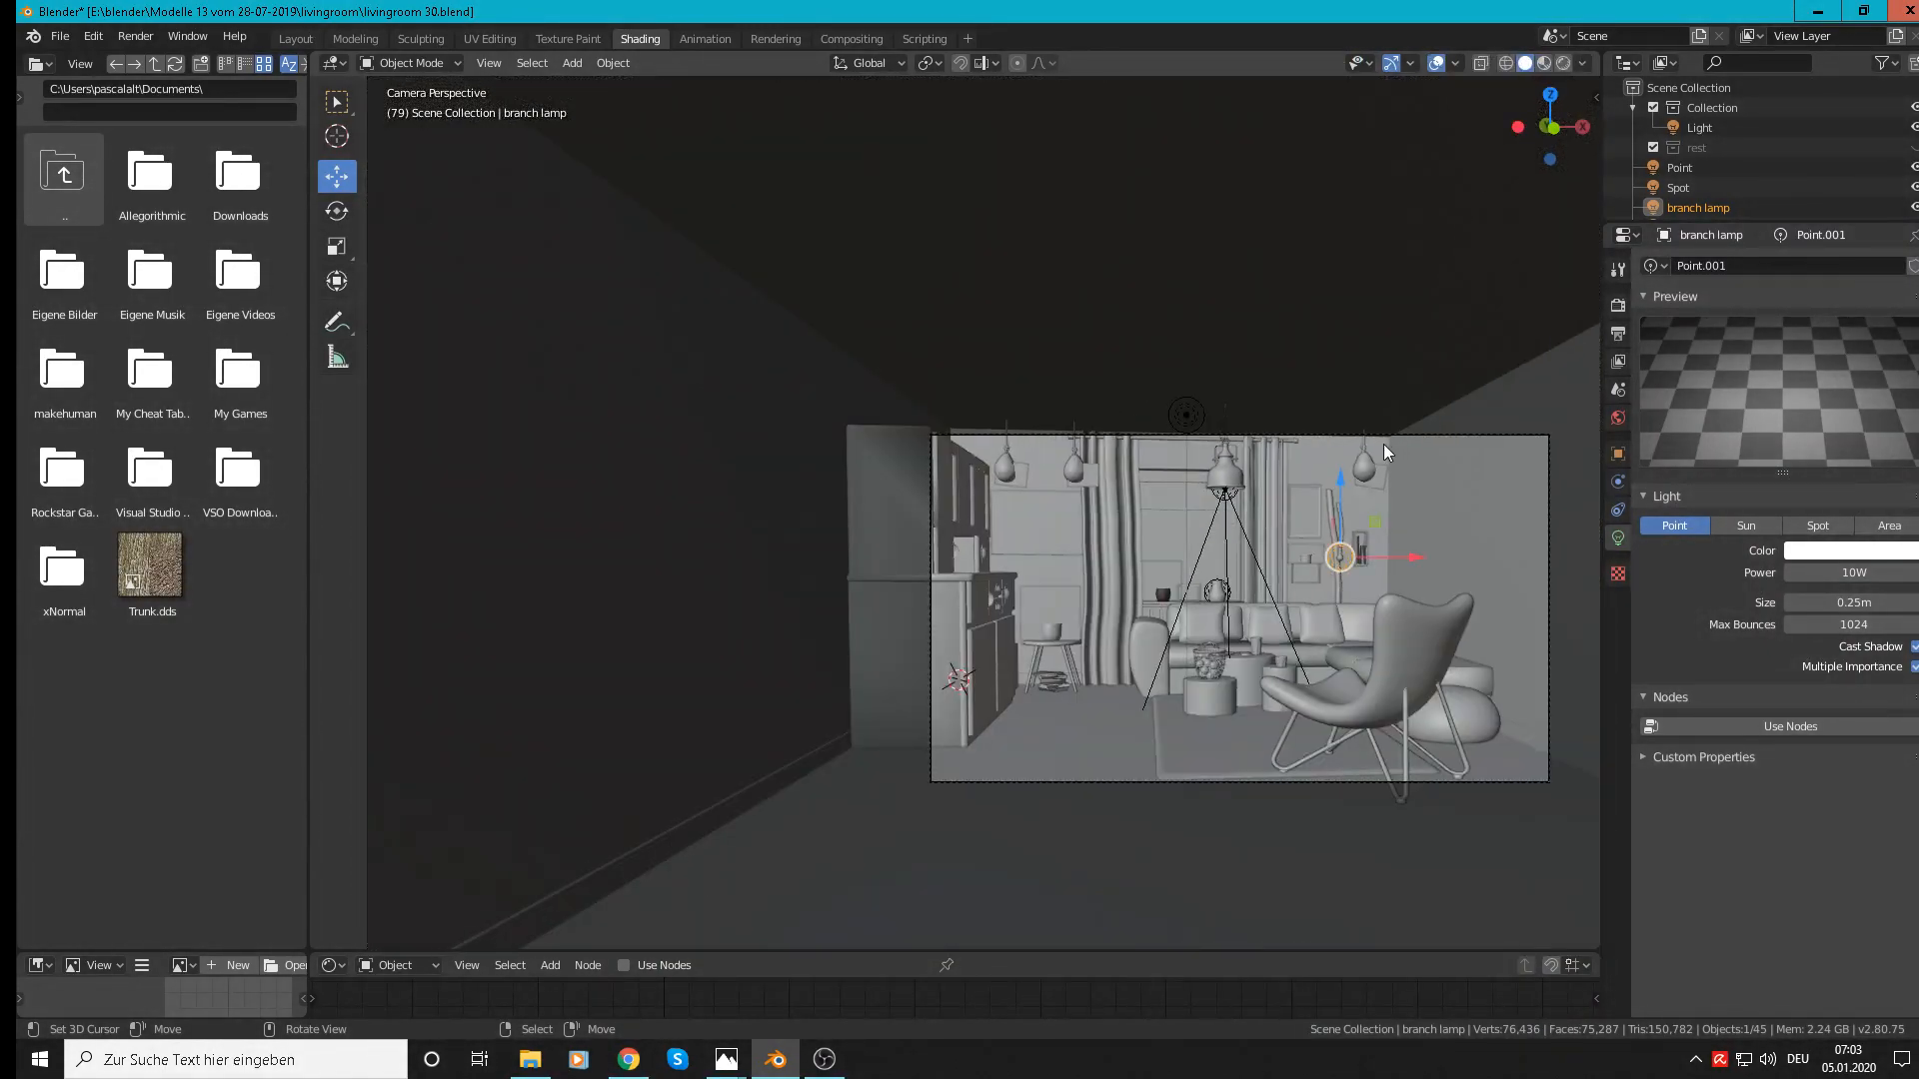
{"action": "middle_click_drag", "start_coordinate": [1383, 443], "coordinate": [1213, 451]}
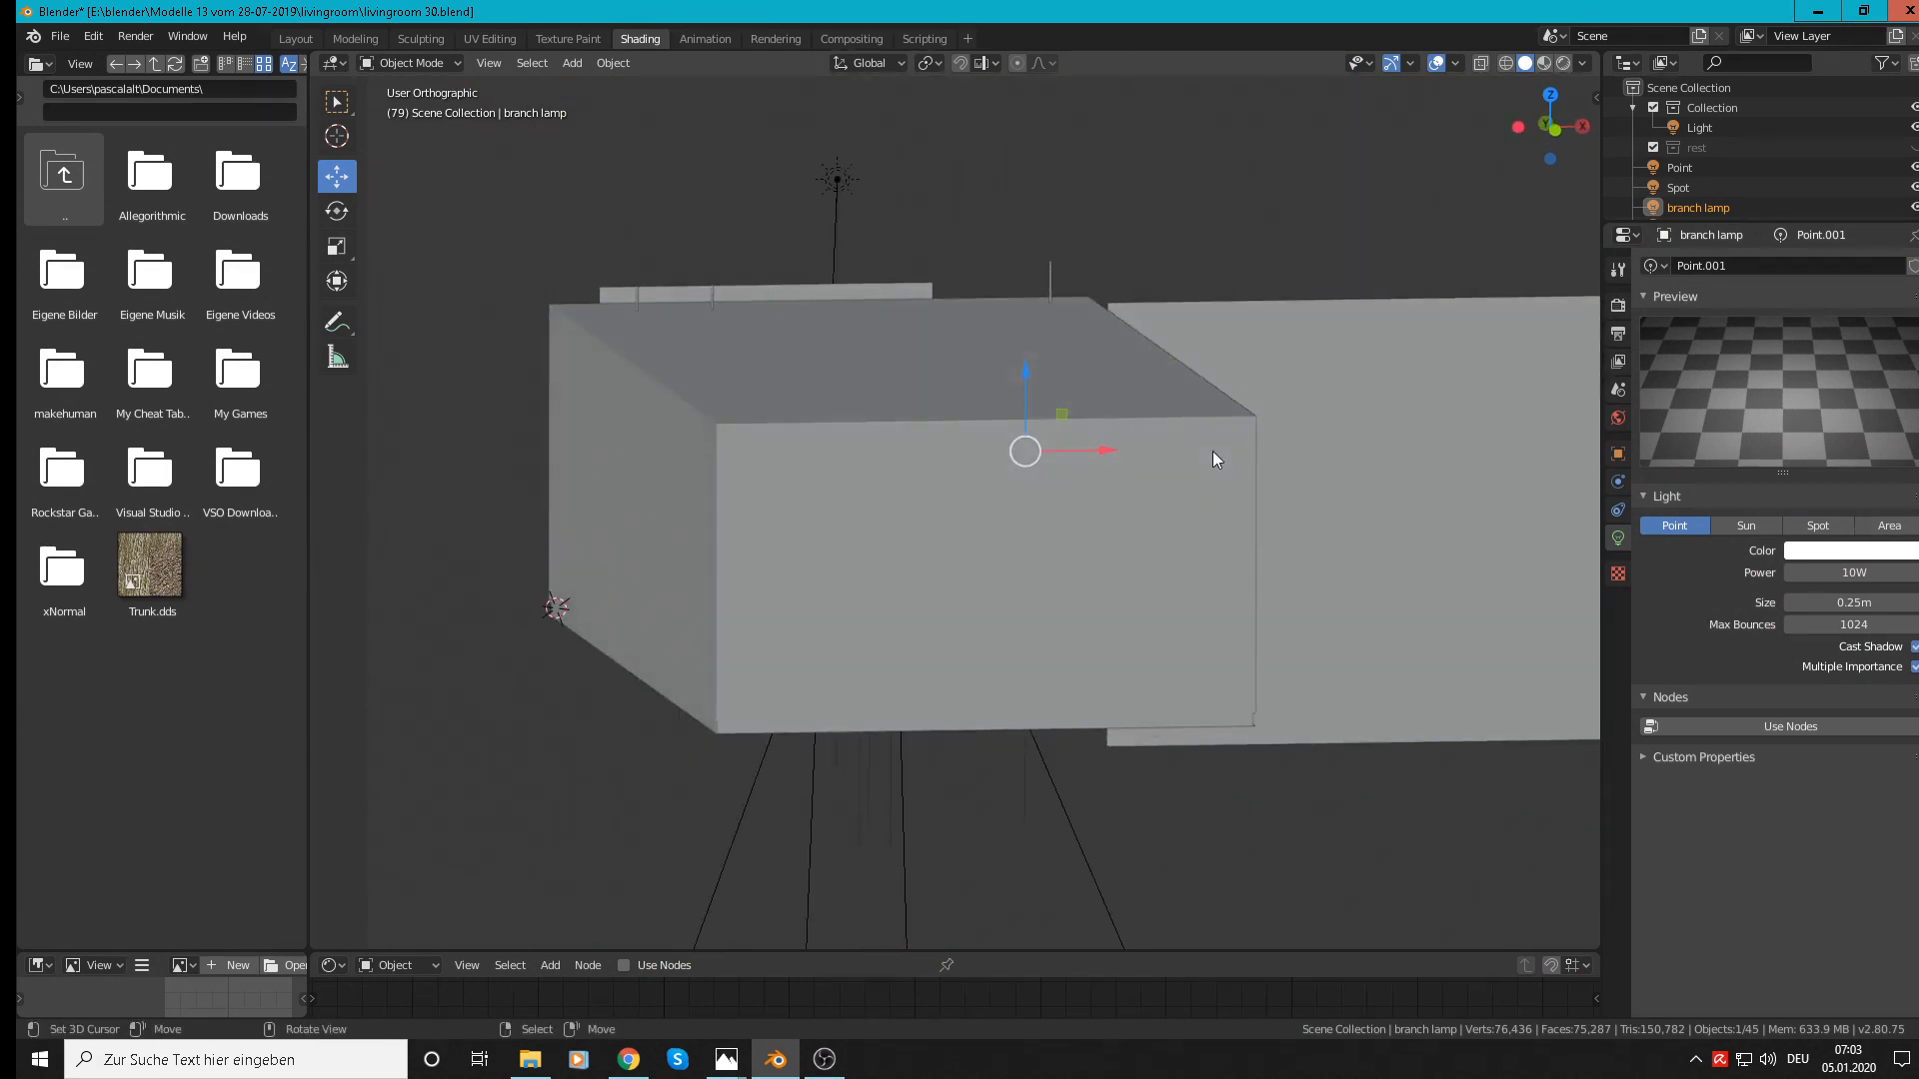
{"action": "key", "text": "KP_0"}
{"action": "scroll", "coordinate": [1260, 562], "scroll_direction": "up", "scroll_amount": 6}
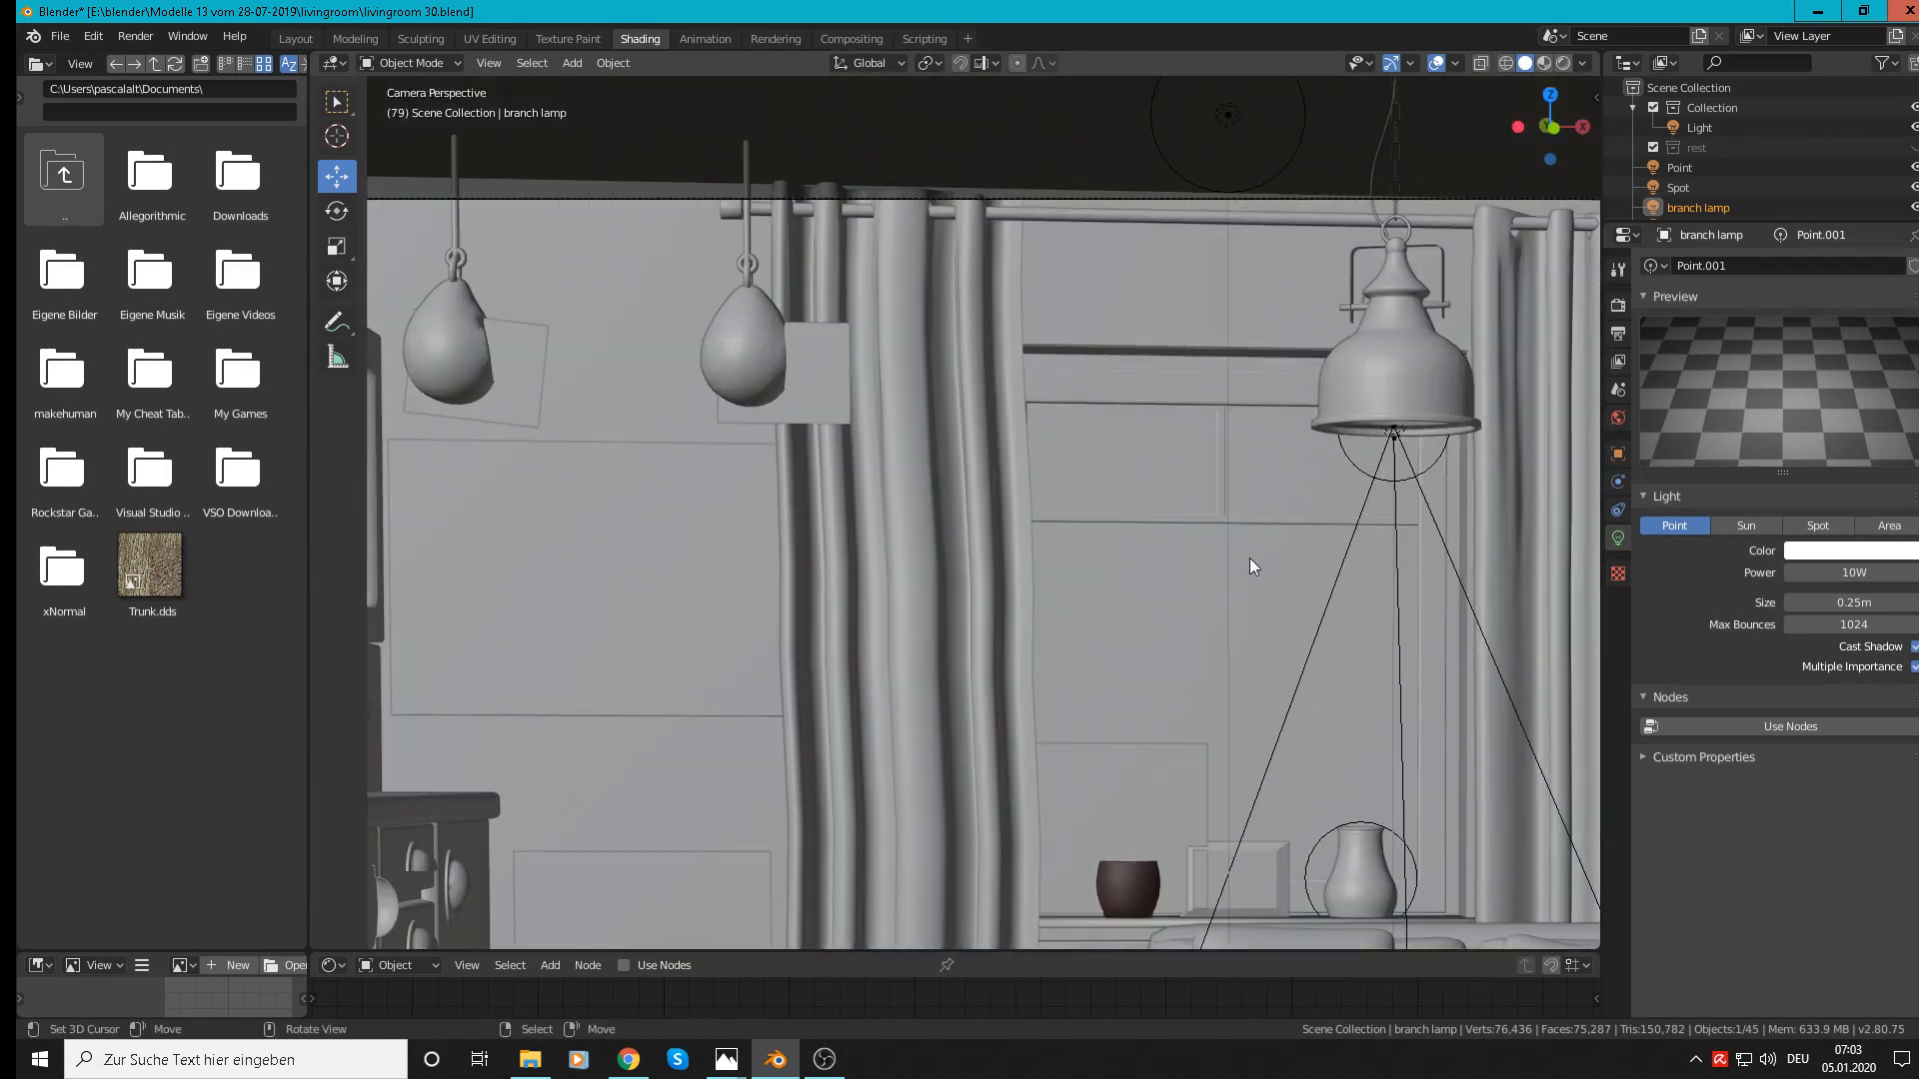
{"action": "left_click", "coordinate": [1252, 555]}
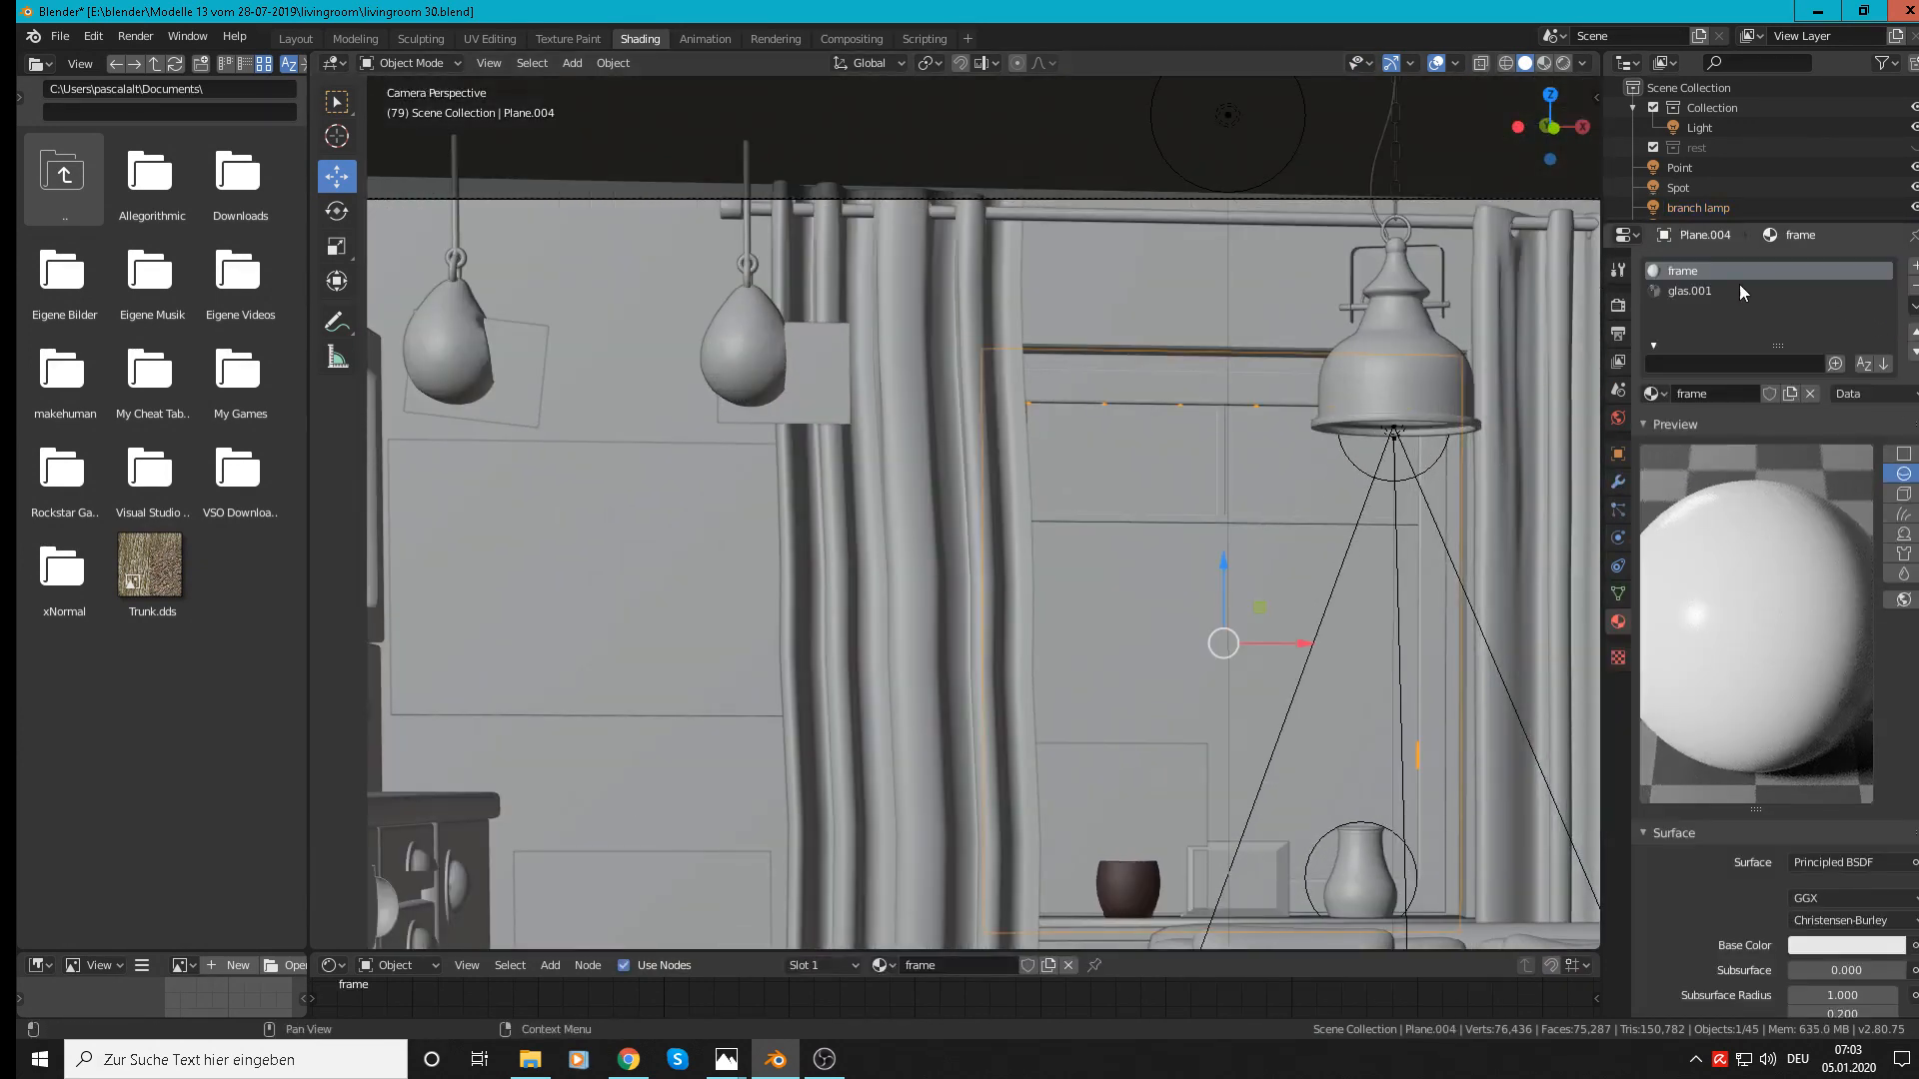
Step: Examine the node setup of the window's glas.001 material from Light Path to Material Output, and restore the 3D view's size
{"action": "left_click", "coordinate": [1687, 290]}
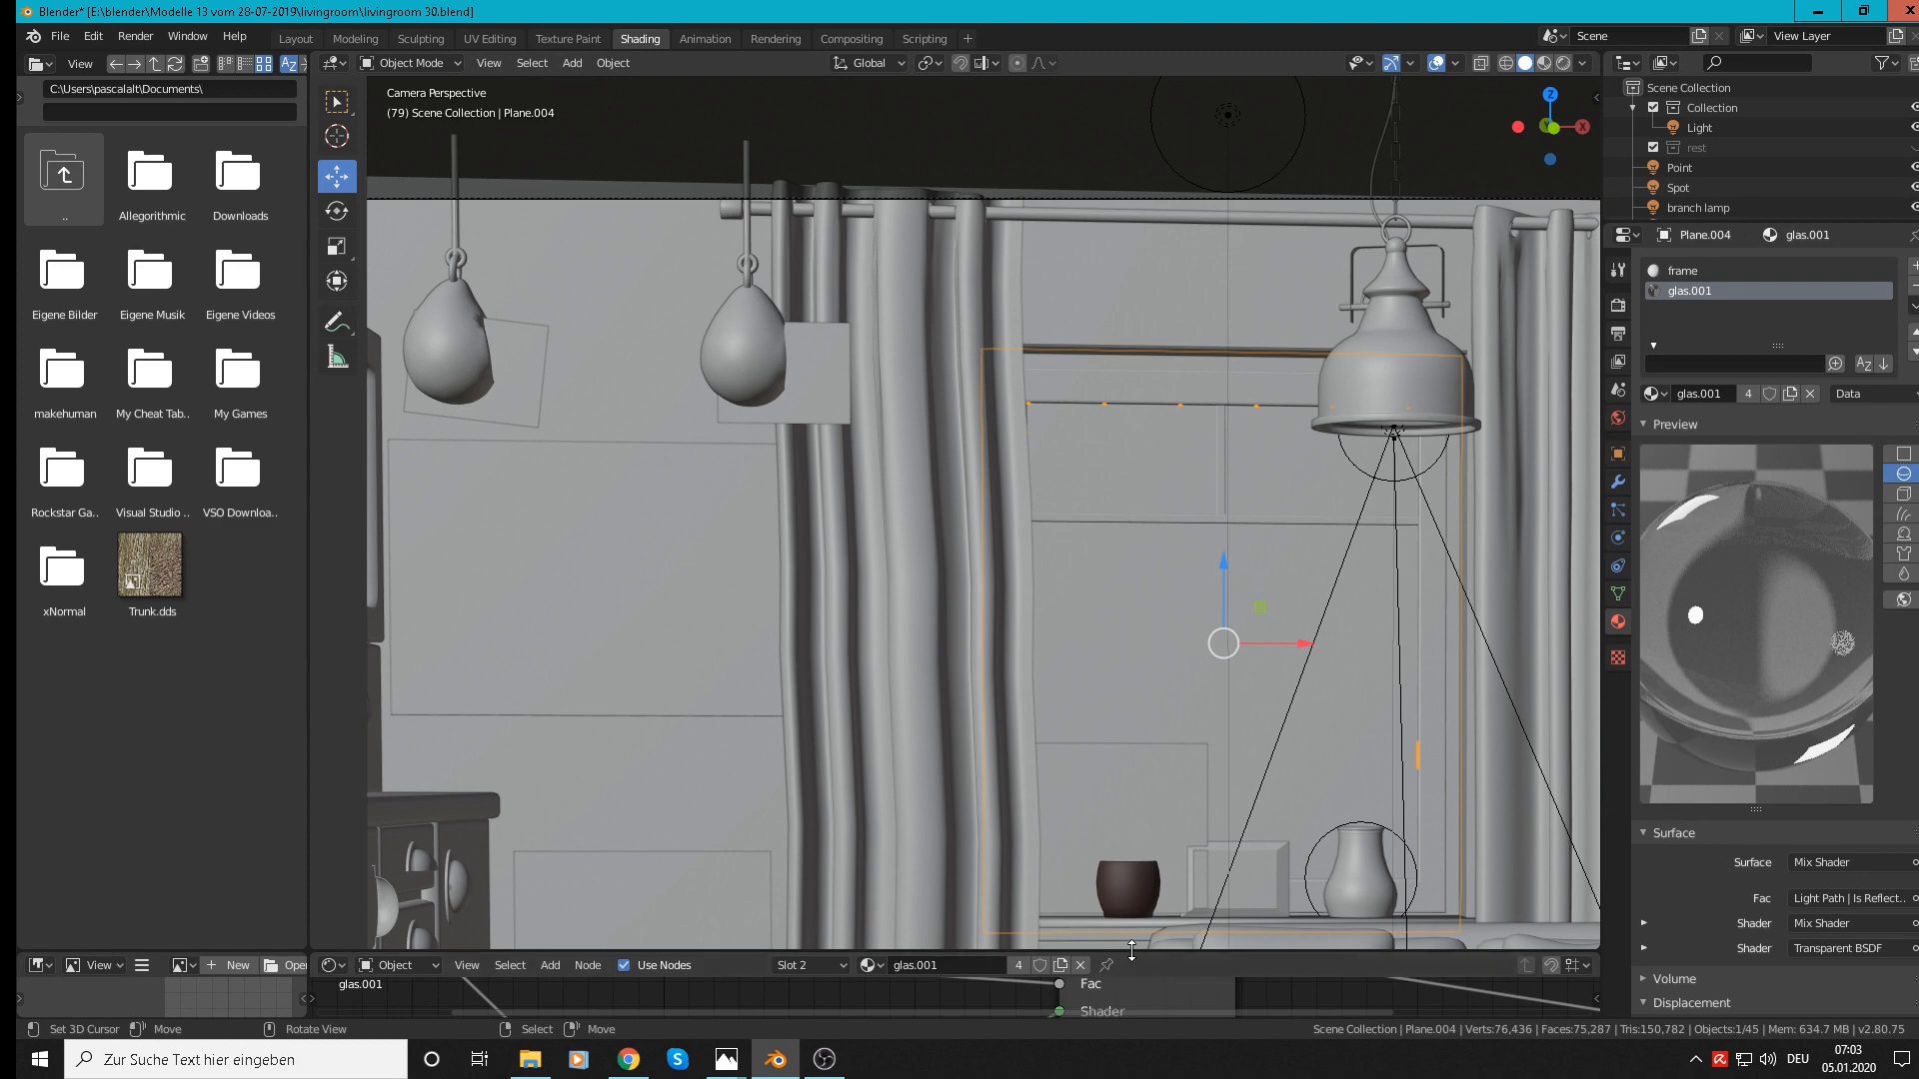
{"action": "left_click_drag", "start_coordinate": [1131, 949], "coordinate": [1138, 282]}
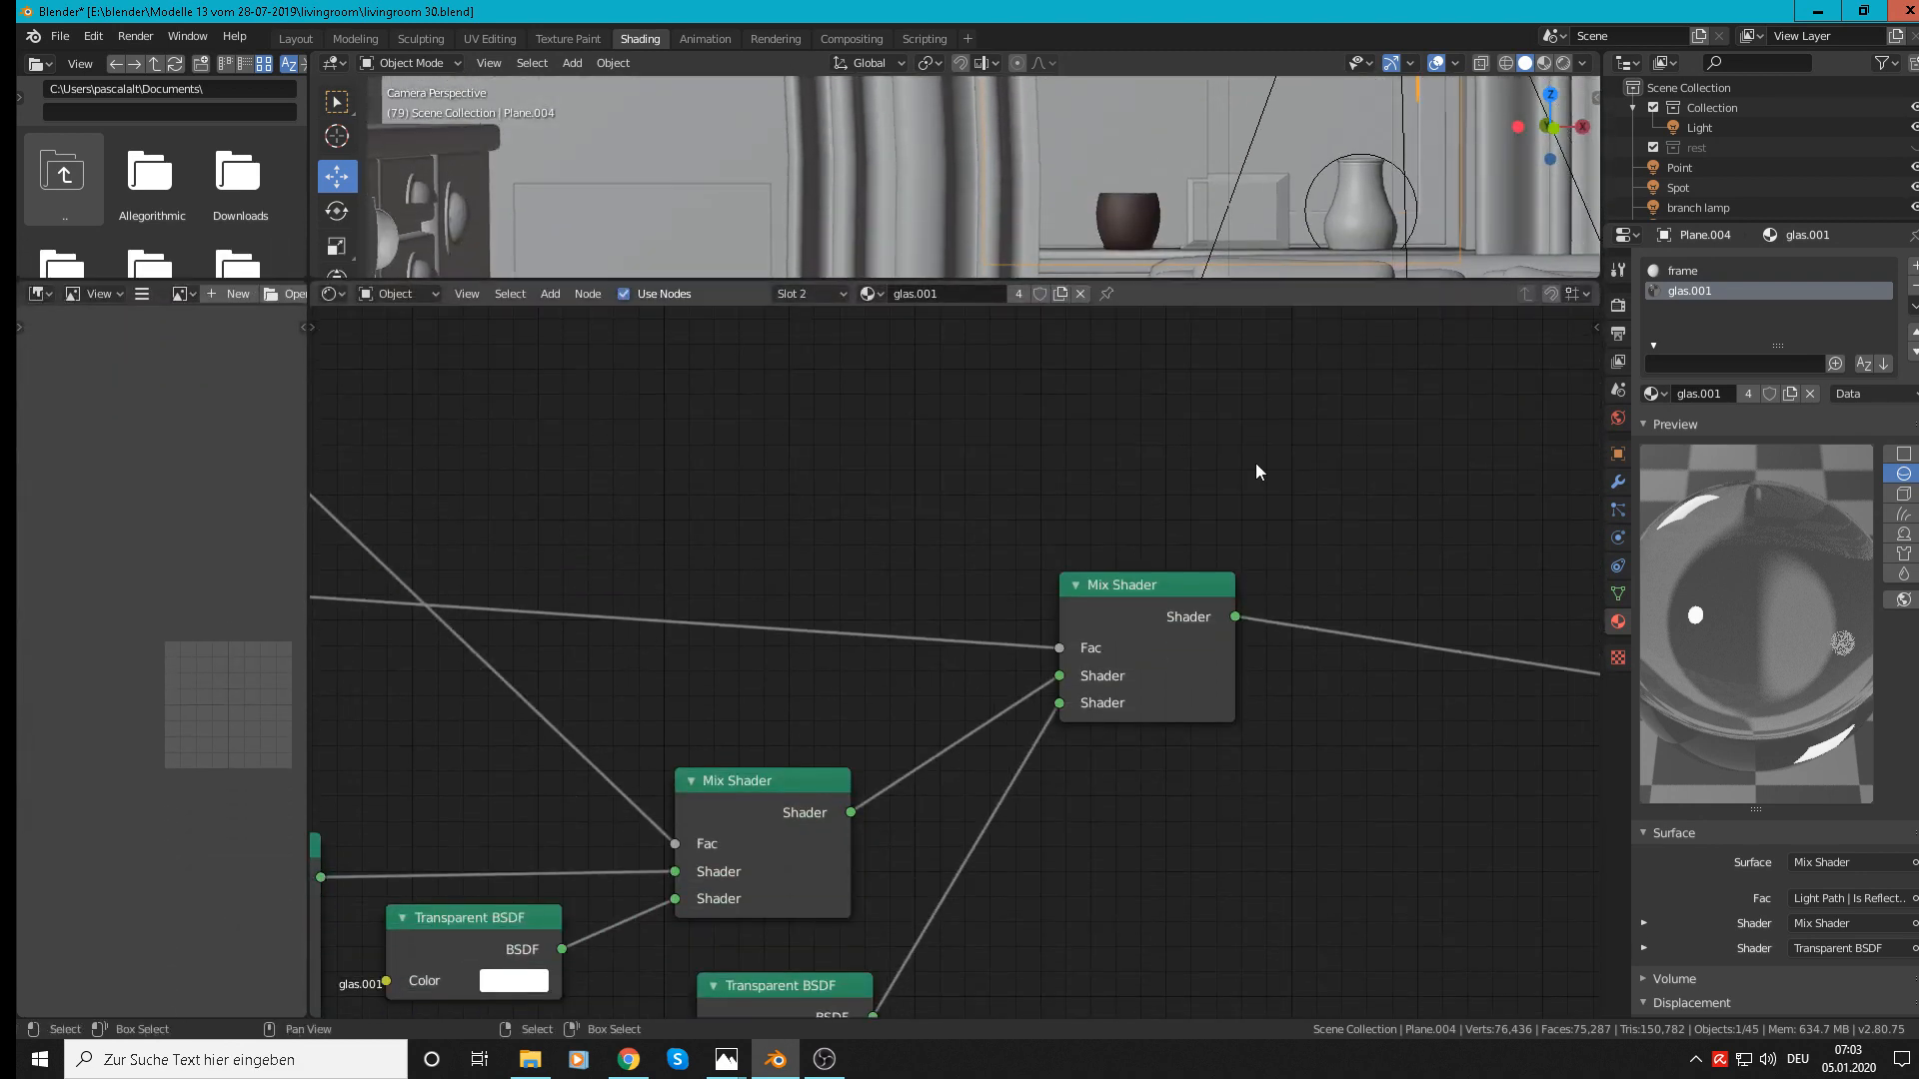
{"action": "scroll", "coordinate": [1269, 670], "scroll_direction": "down", "scroll_amount": 4}
{"action": "scroll", "coordinate": [998, 689], "scroll_direction": "up", "scroll_amount": 3}
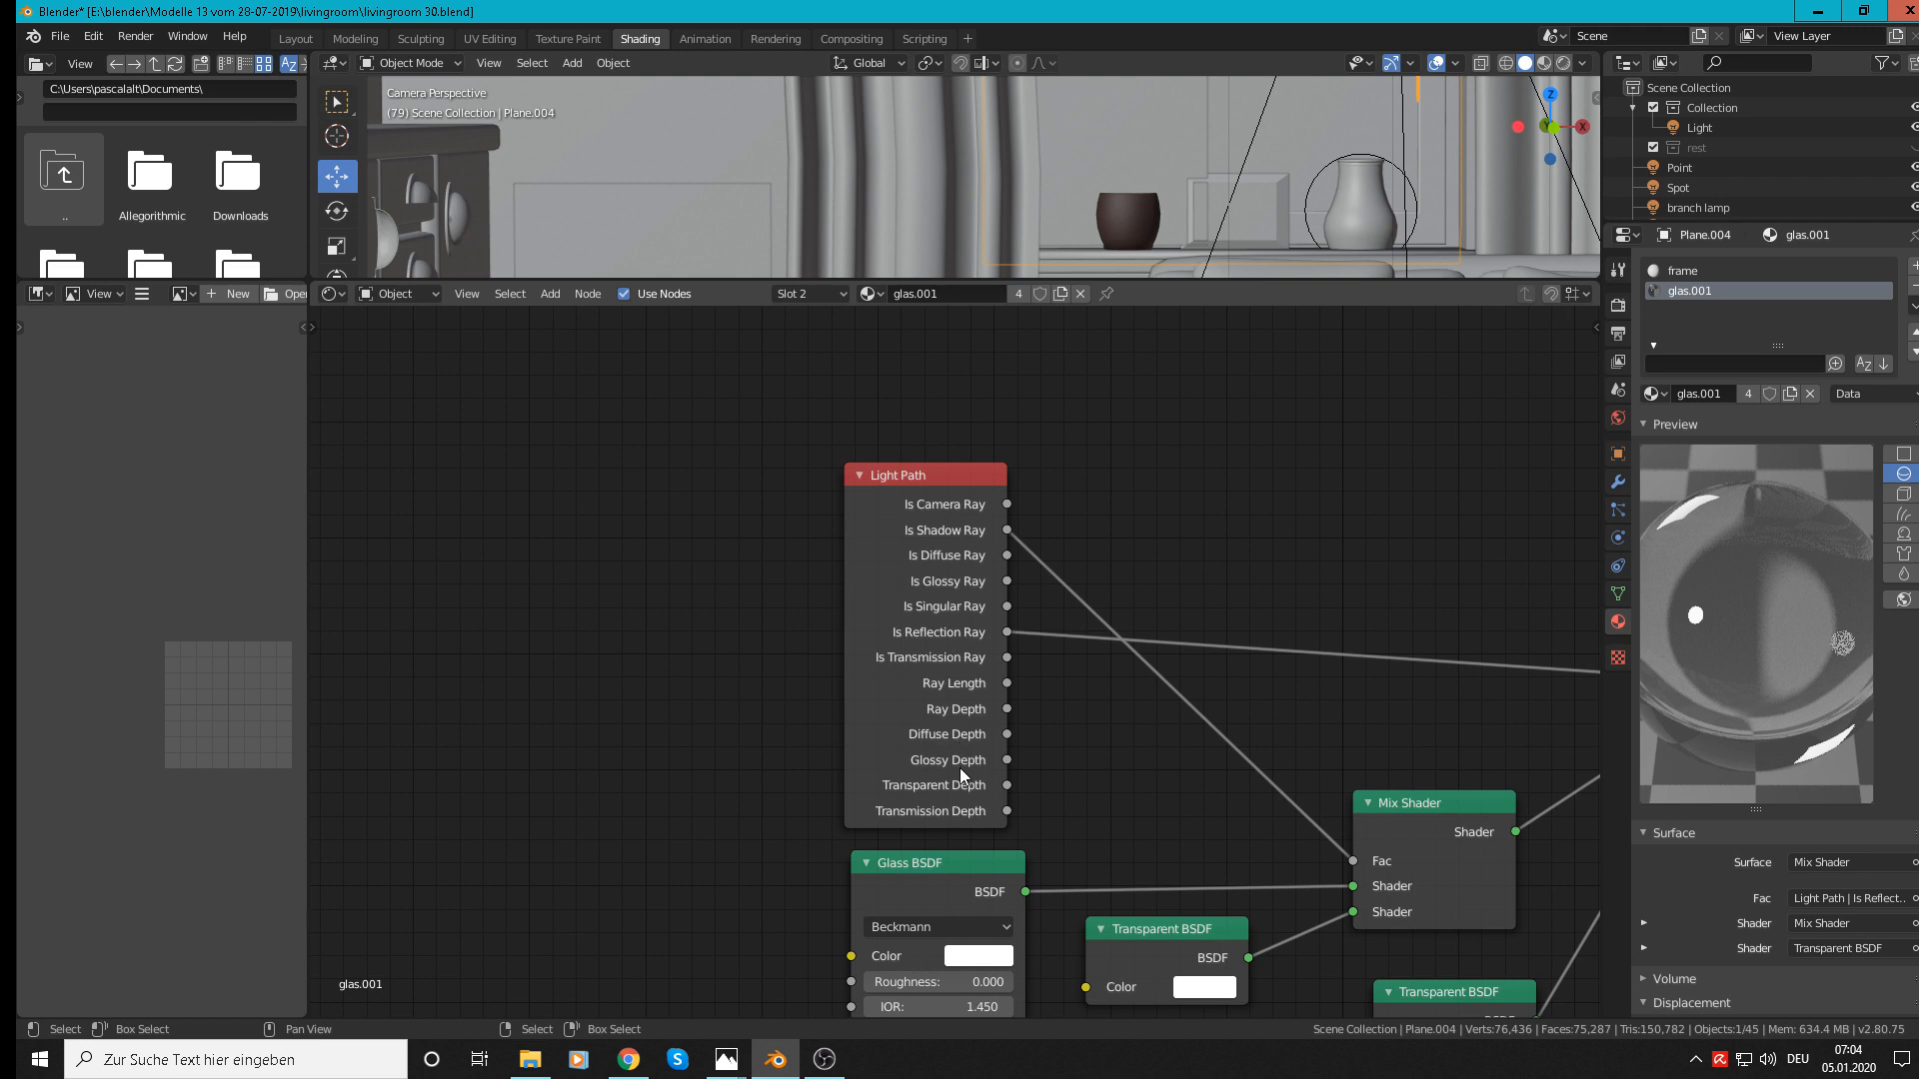
{"action": "scroll", "coordinate": [1083, 706], "scroll_direction": "down", "scroll_amount": 5}
{"action": "middle_click_drag", "start_coordinate": [984, 699], "coordinate": [692, 667]}
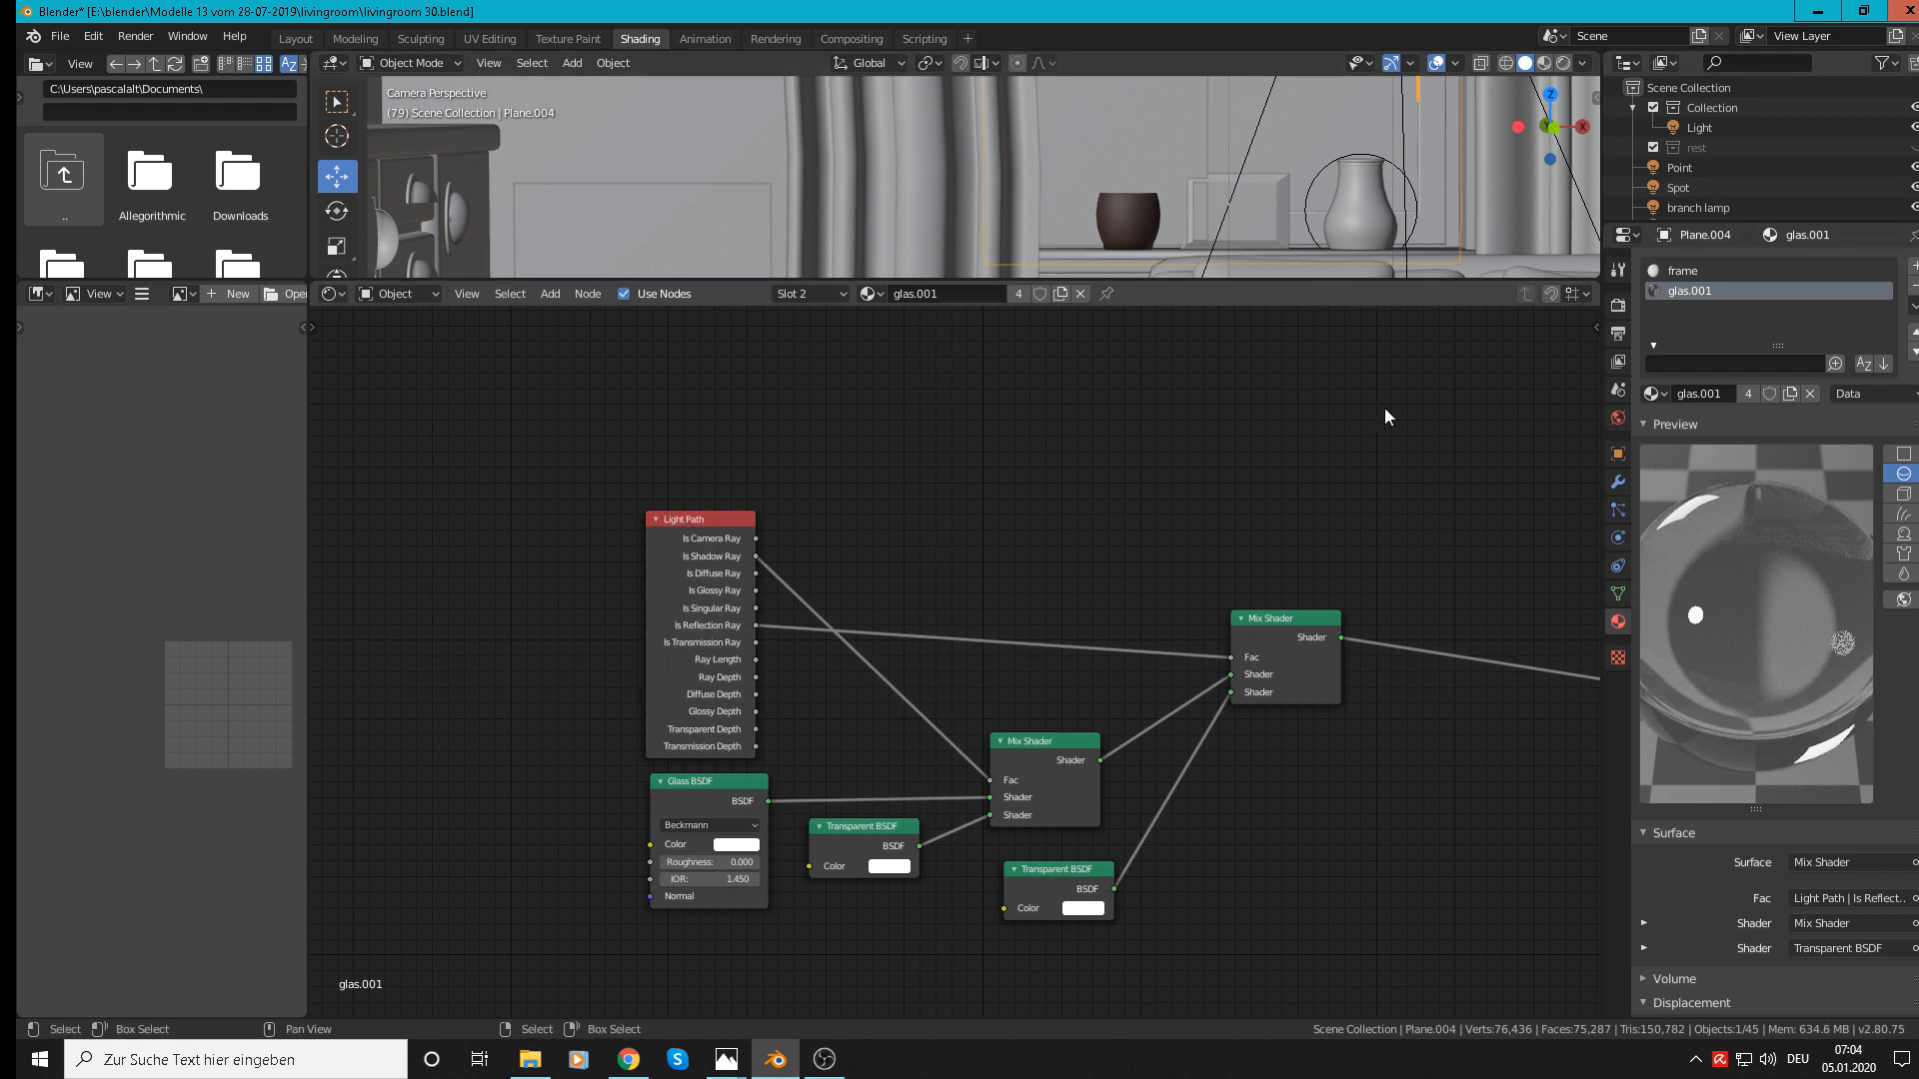
{"action": "middle_click_drag", "start_coordinate": [1365, 483], "coordinate": [1211, 613]}
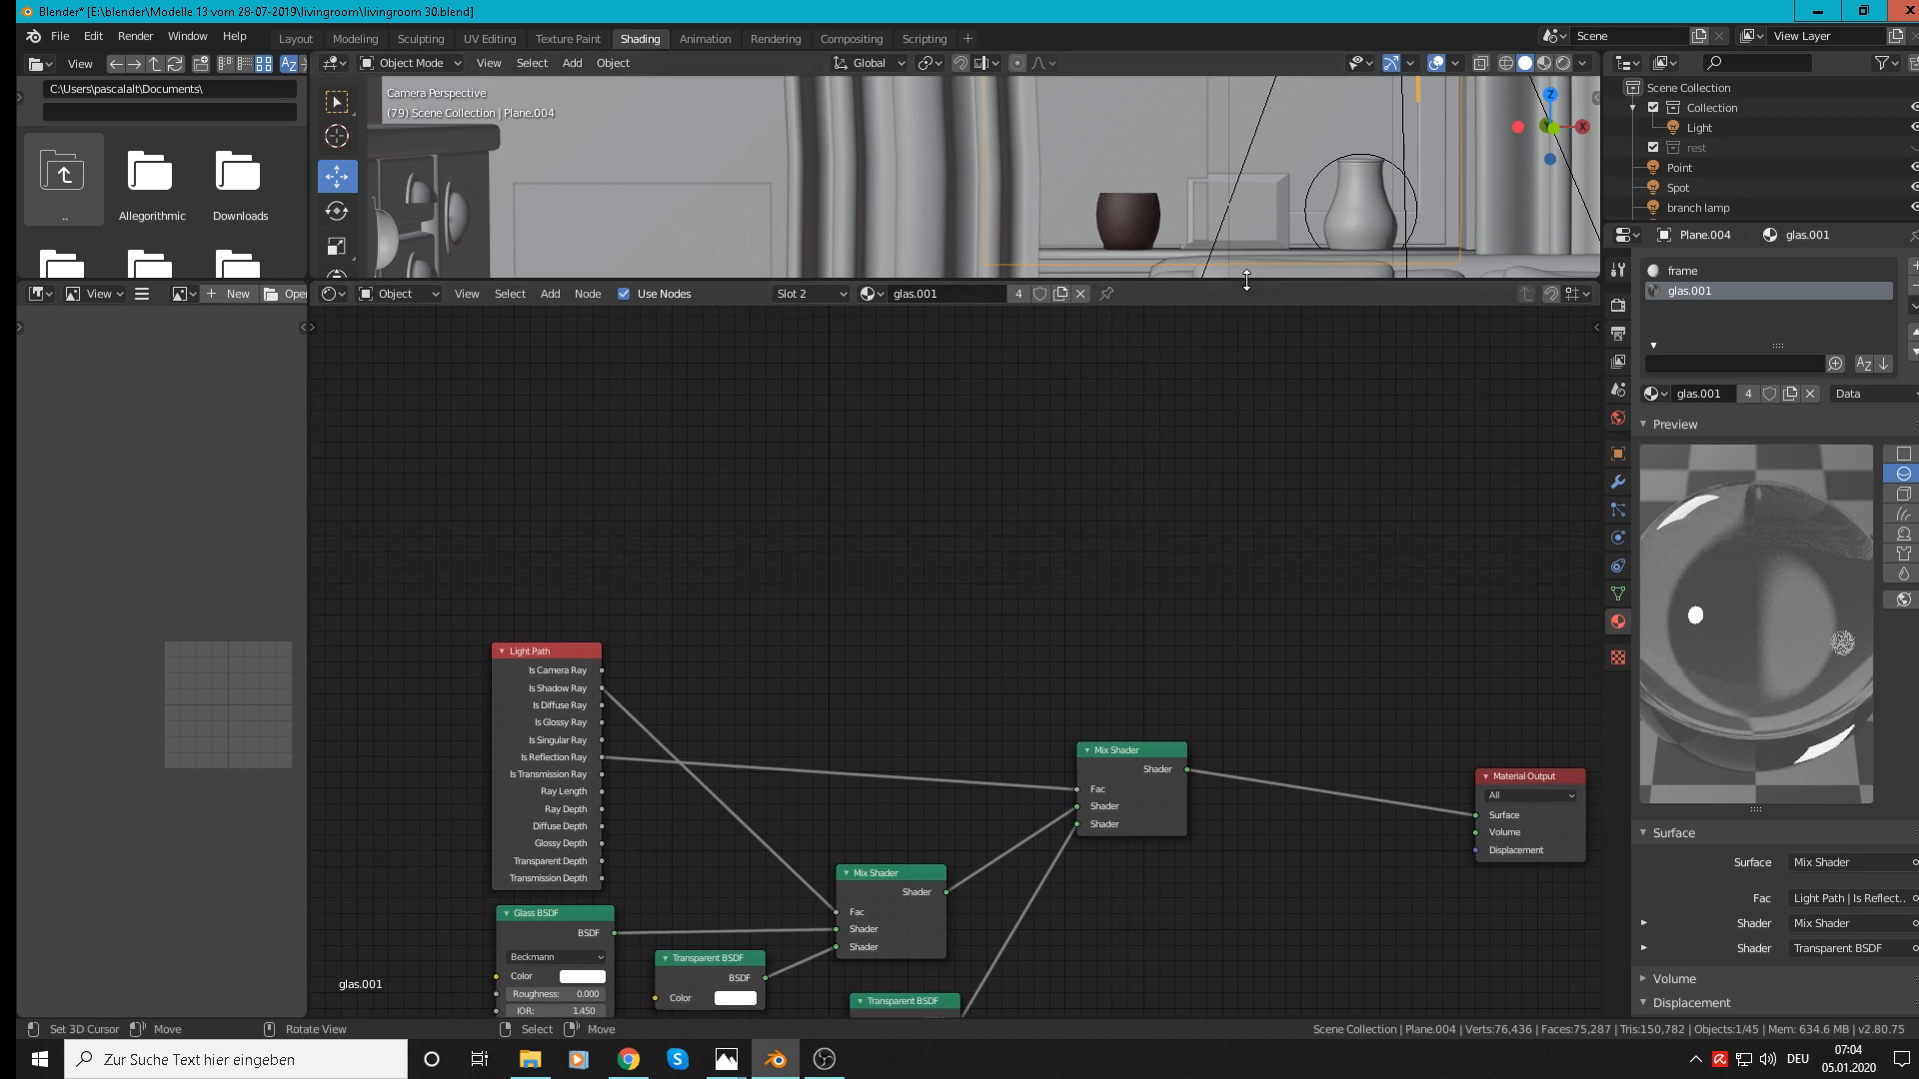
{"action": "left_click_drag", "start_coordinate": [1245, 285], "coordinate": [1246, 915]}
{"action": "scroll", "coordinate": [1301, 612], "scroll_direction": "down", "scroll_amount": 2}
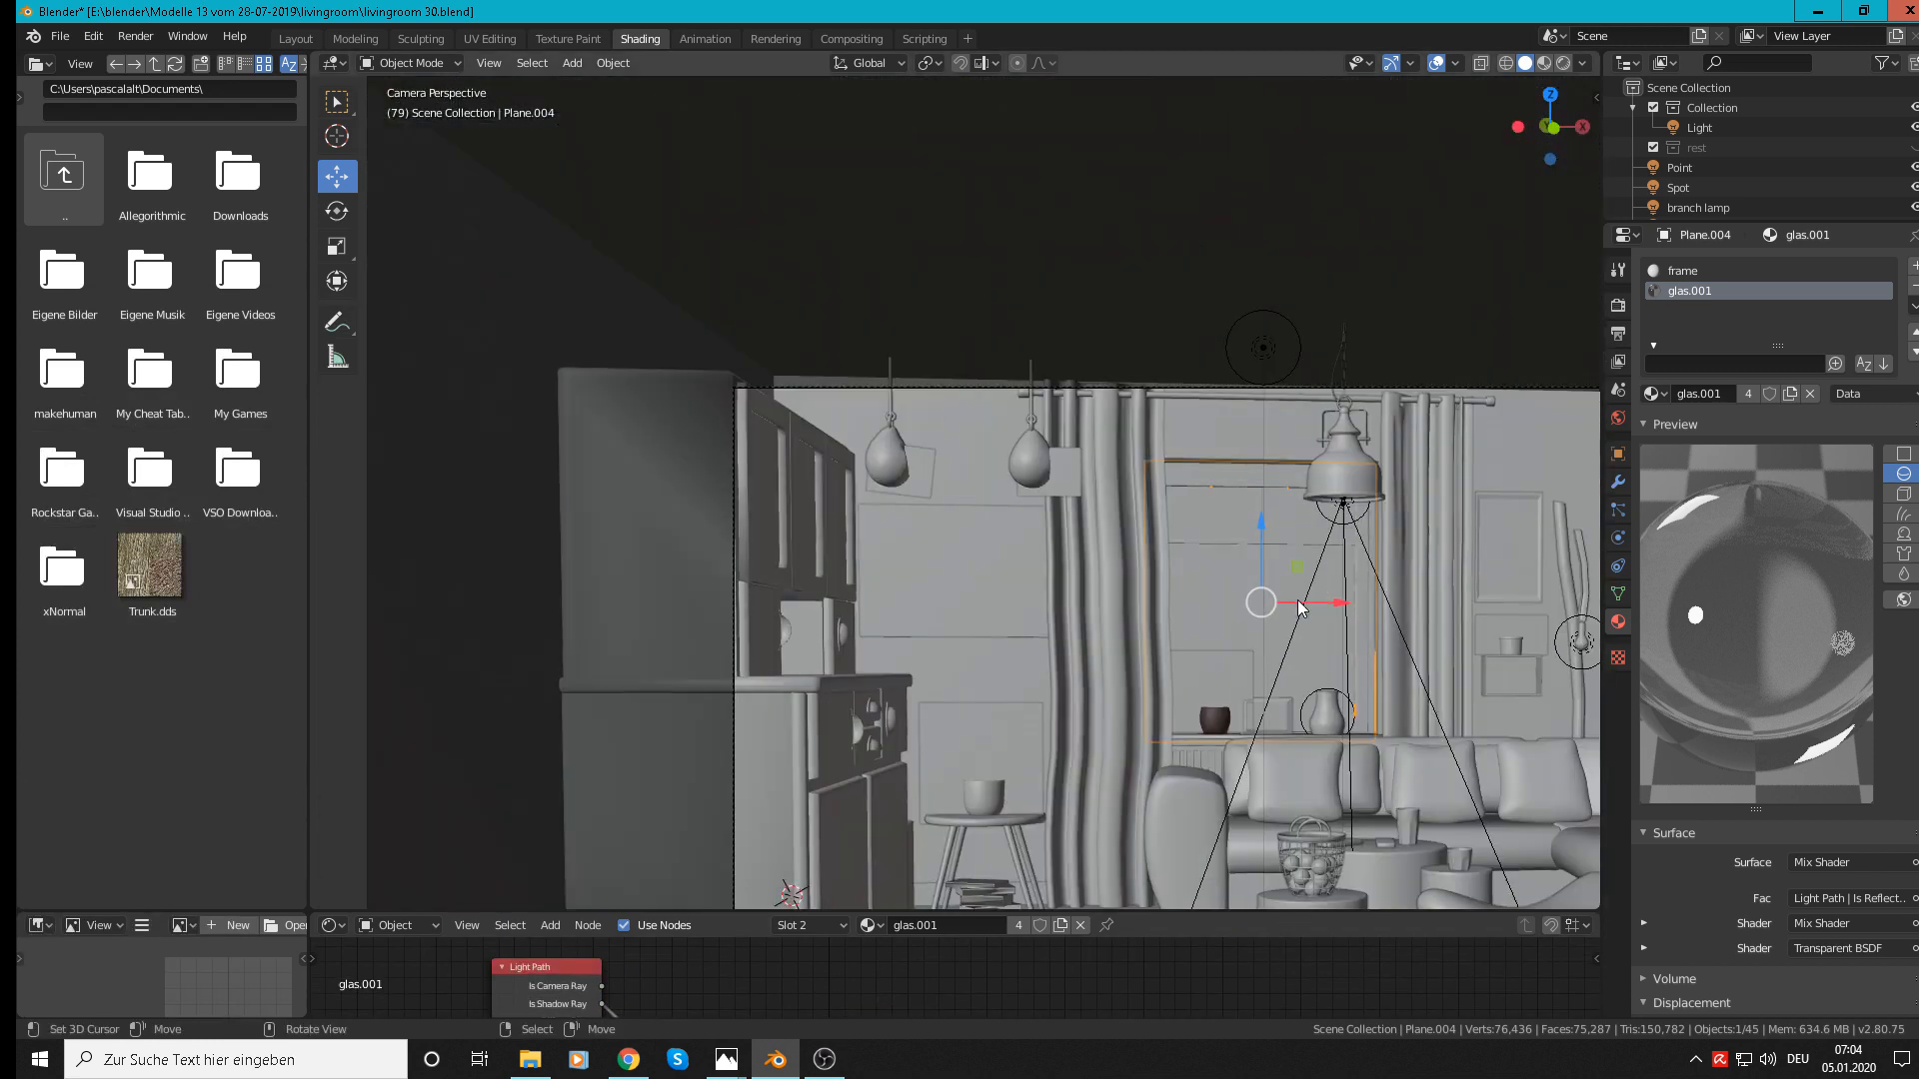
{"action": "middle_click_drag", "start_coordinate": [1376, 640], "coordinate": [1286, 668]}
{"action": "middle_click_drag", "start_coordinate": [1195, 592], "coordinate": [1216, 549]}
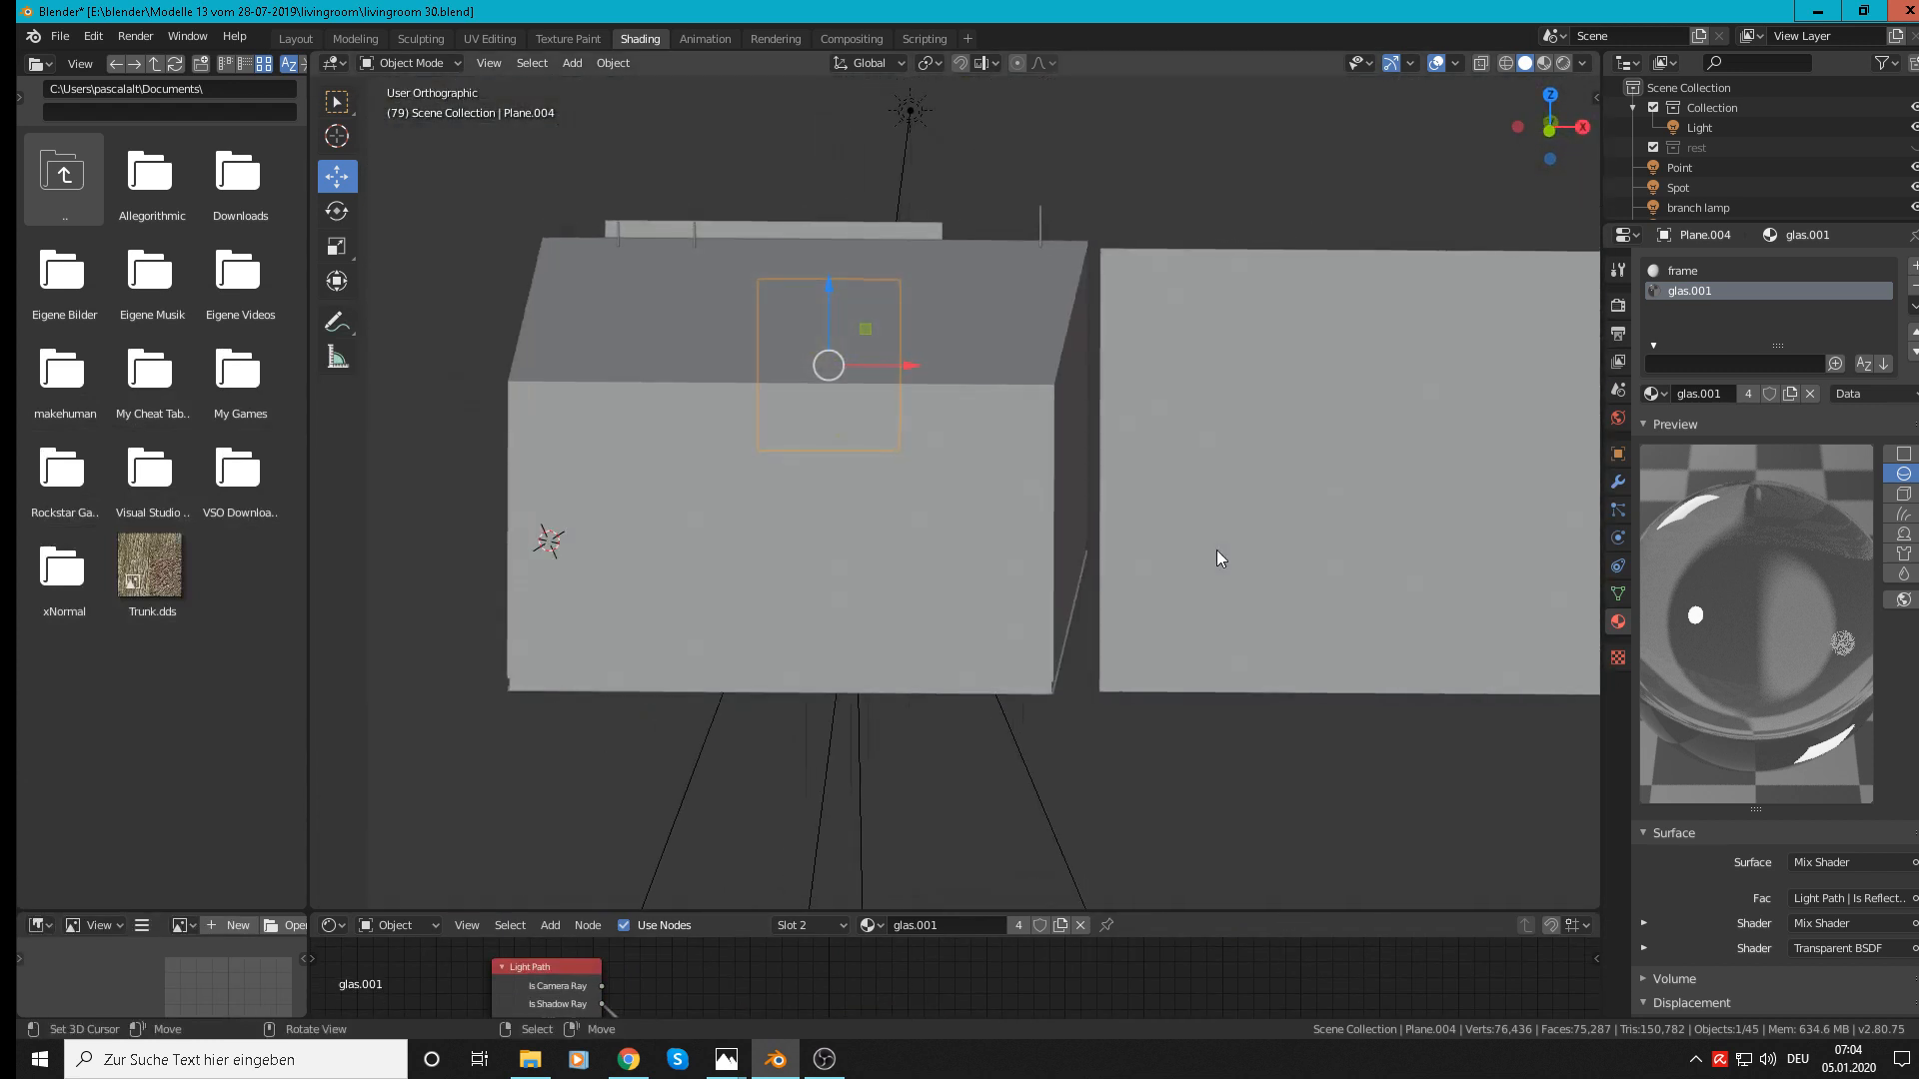
Step: Select the point light above the hanging lamp in the camera view and turn off its Multiple Importance under rendered viewport shading
{"action": "key", "text": "KP_0"}
{"action": "left_click", "coordinate": [1269, 361]}
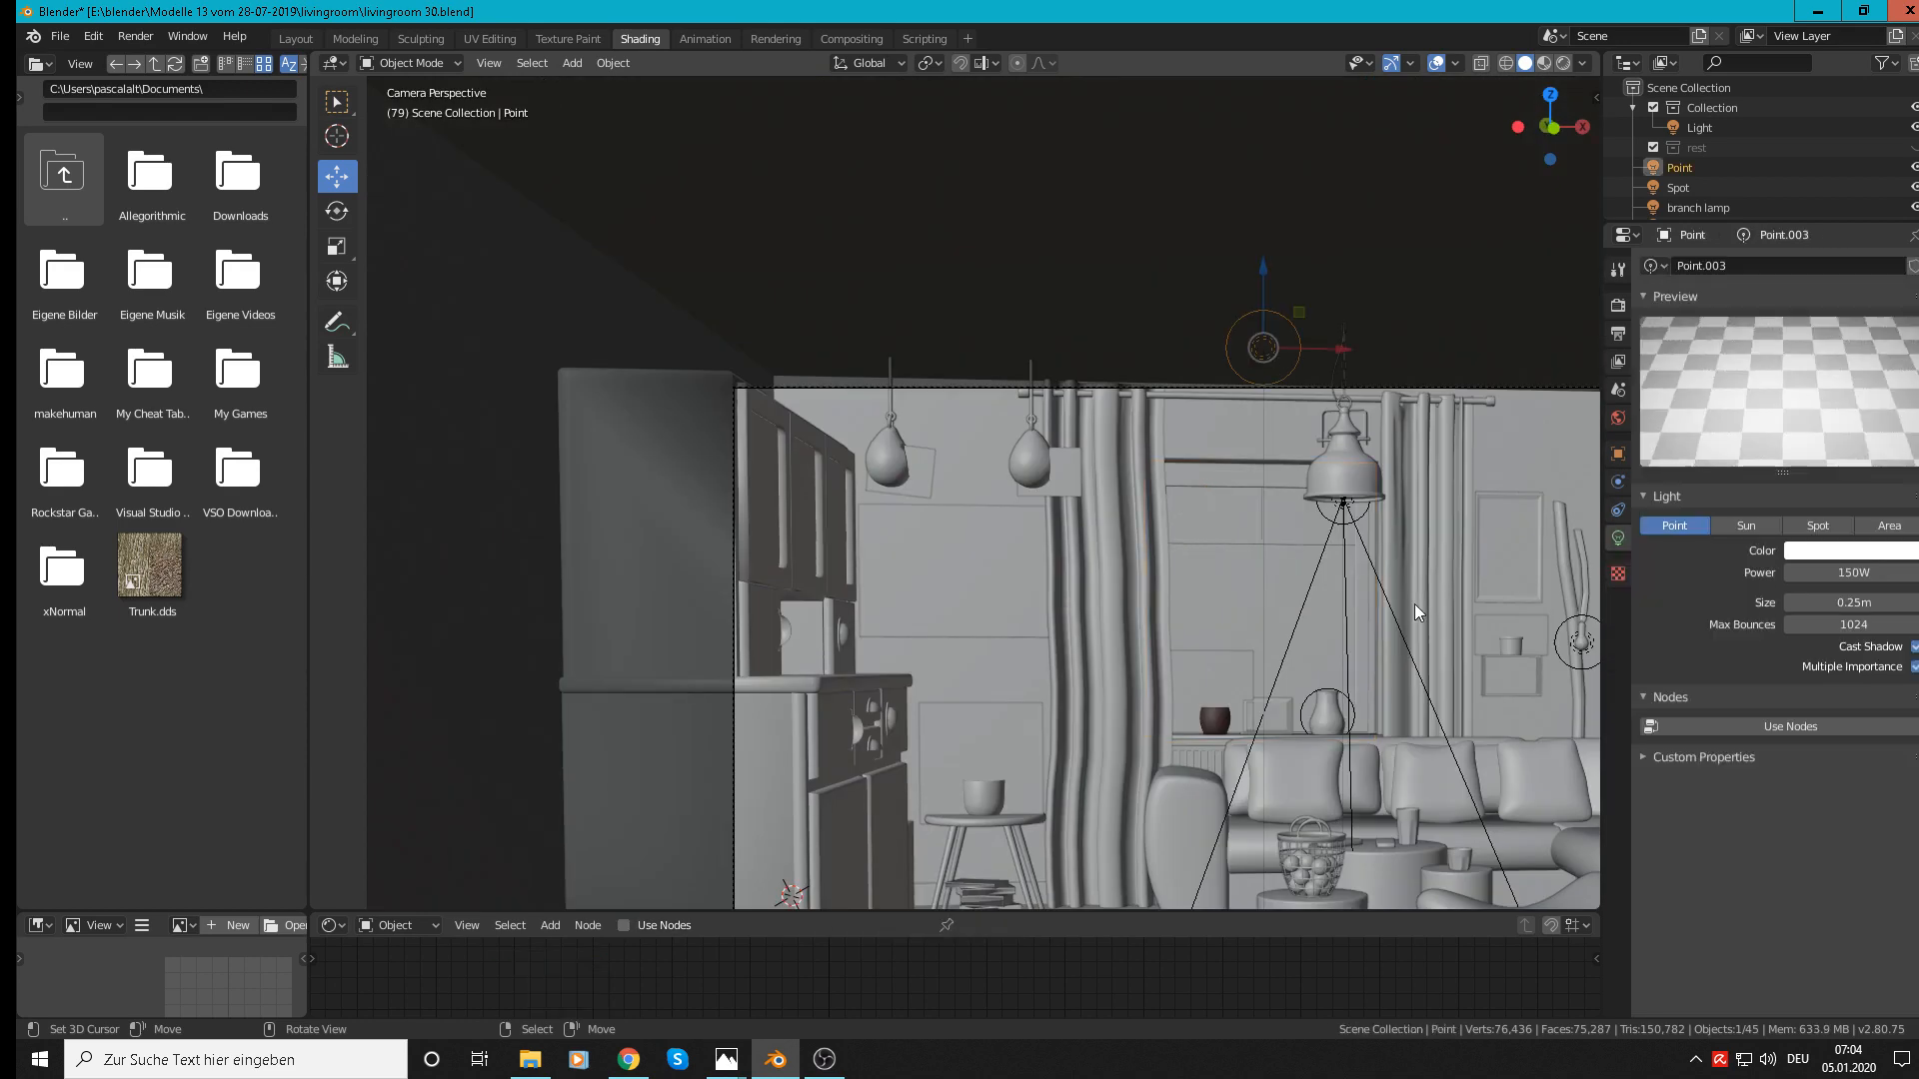
{"action": "mouse_move", "coordinate": [1407, 609]}
{"action": "middle_mouse_down"}
{"action": "mouse_move", "coordinate": [1351, 614]}
{"action": "mouse_move", "coordinate": [1401, 594]}
{"action": "middle_mouse_up"}
{"action": "key", "text": "KP_0"}
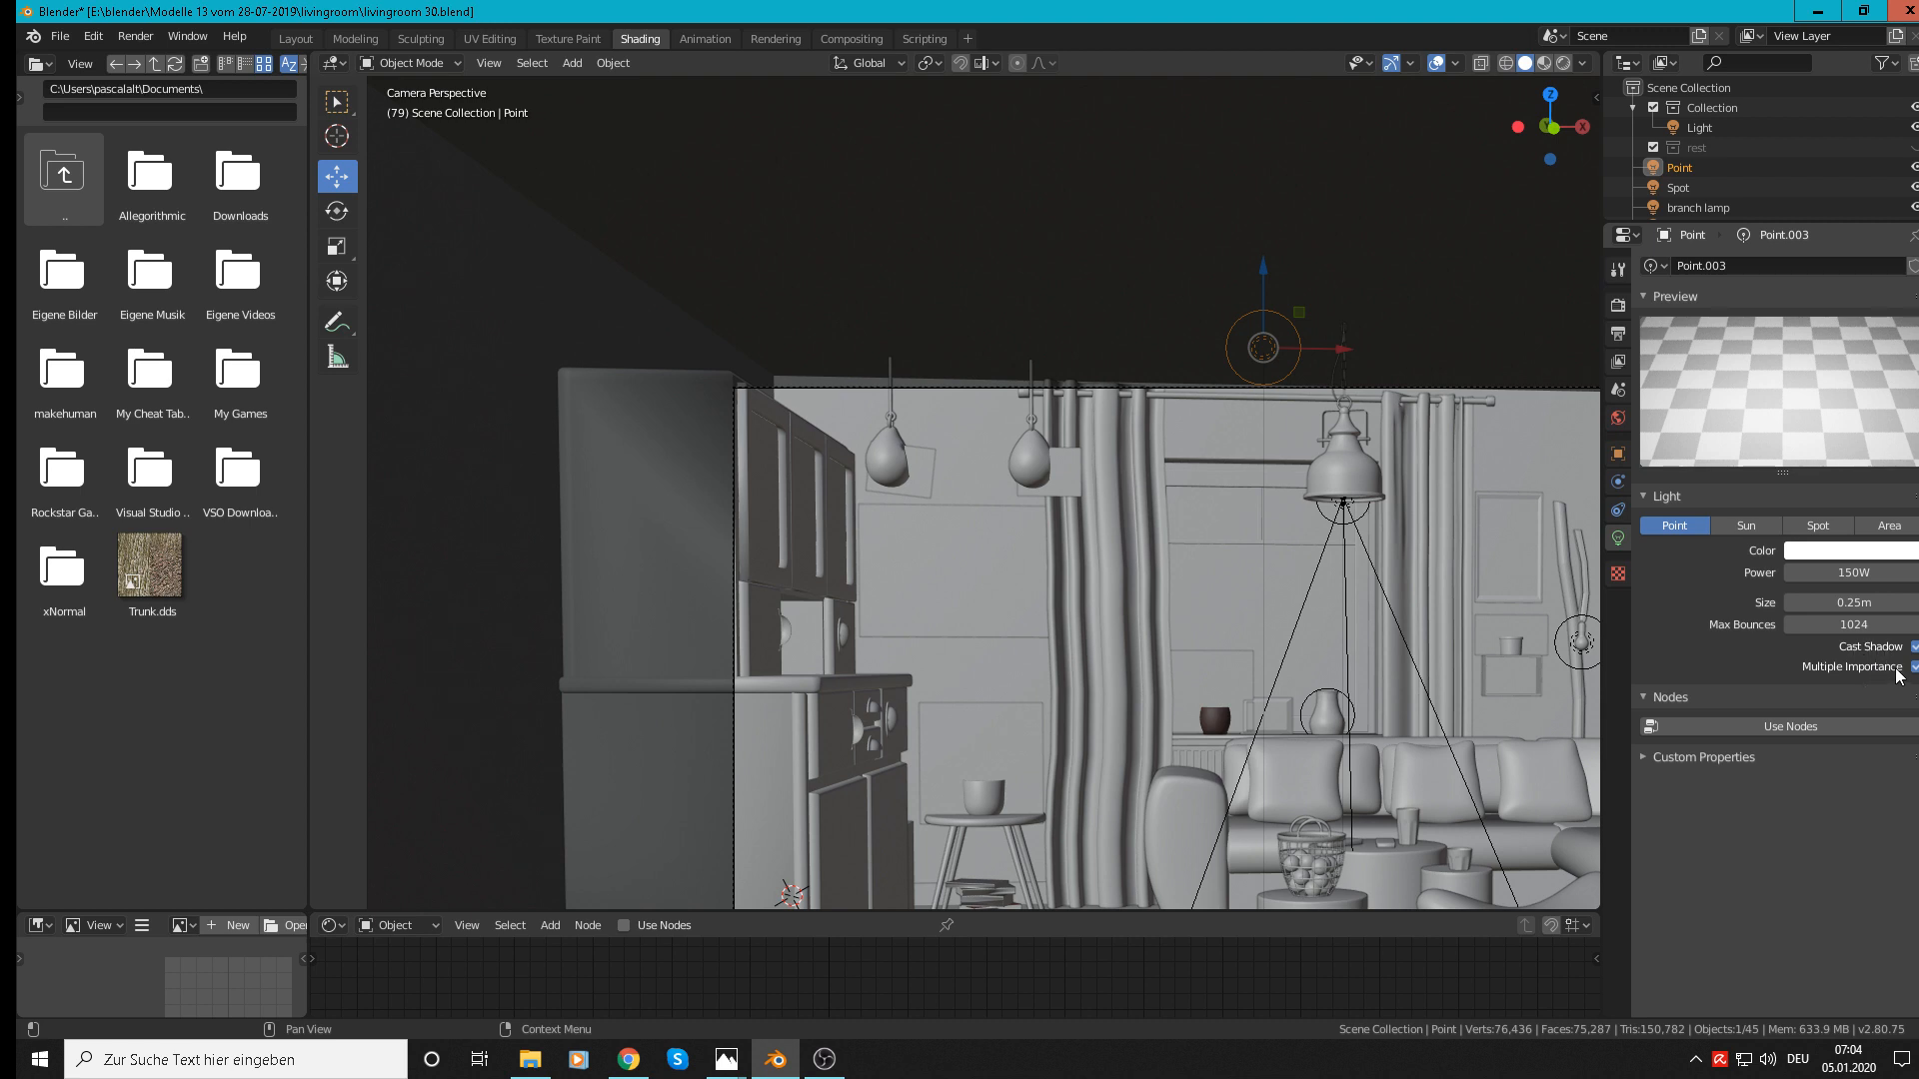
{"action": "left_click", "coordinate": [1563, 62]}
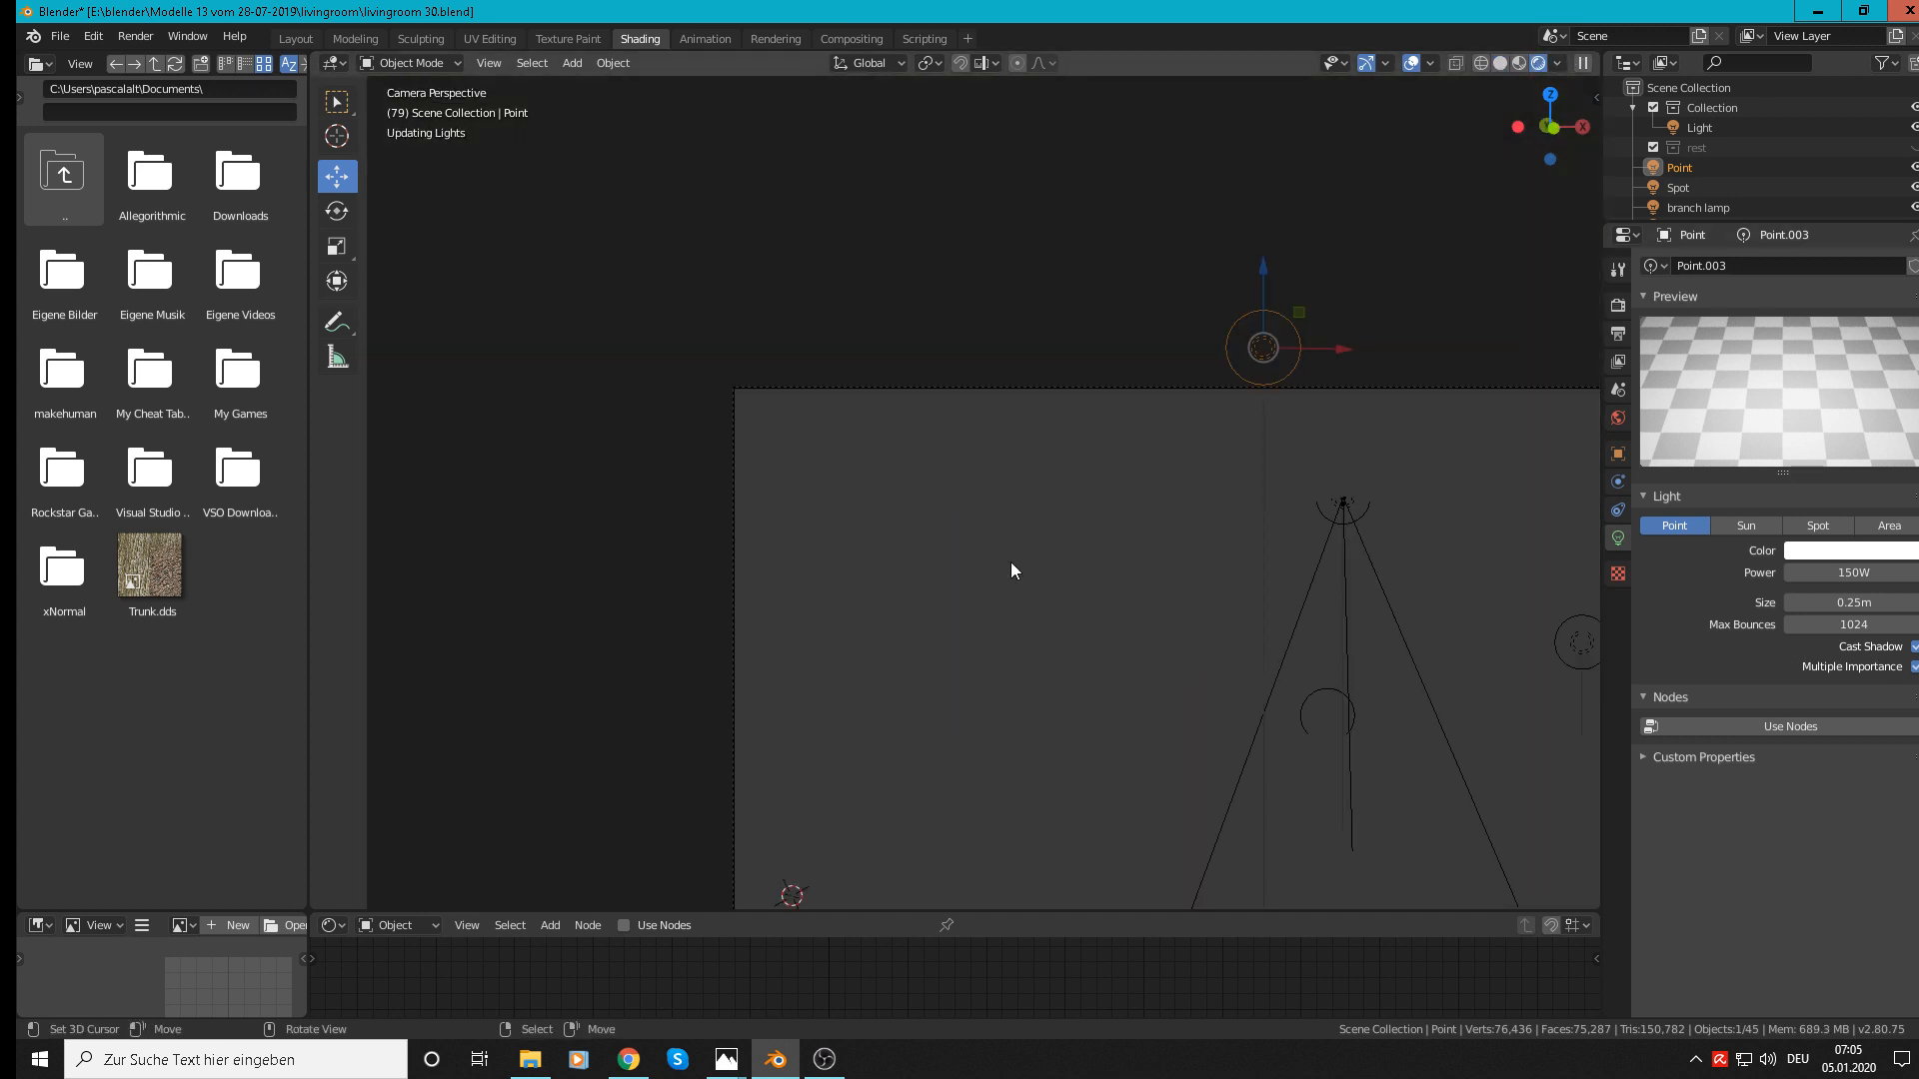
{"action": "middle_click_drag", "start_coordinate": [1309, 558], "coordinate": [1055, 285], "text": "shift"}
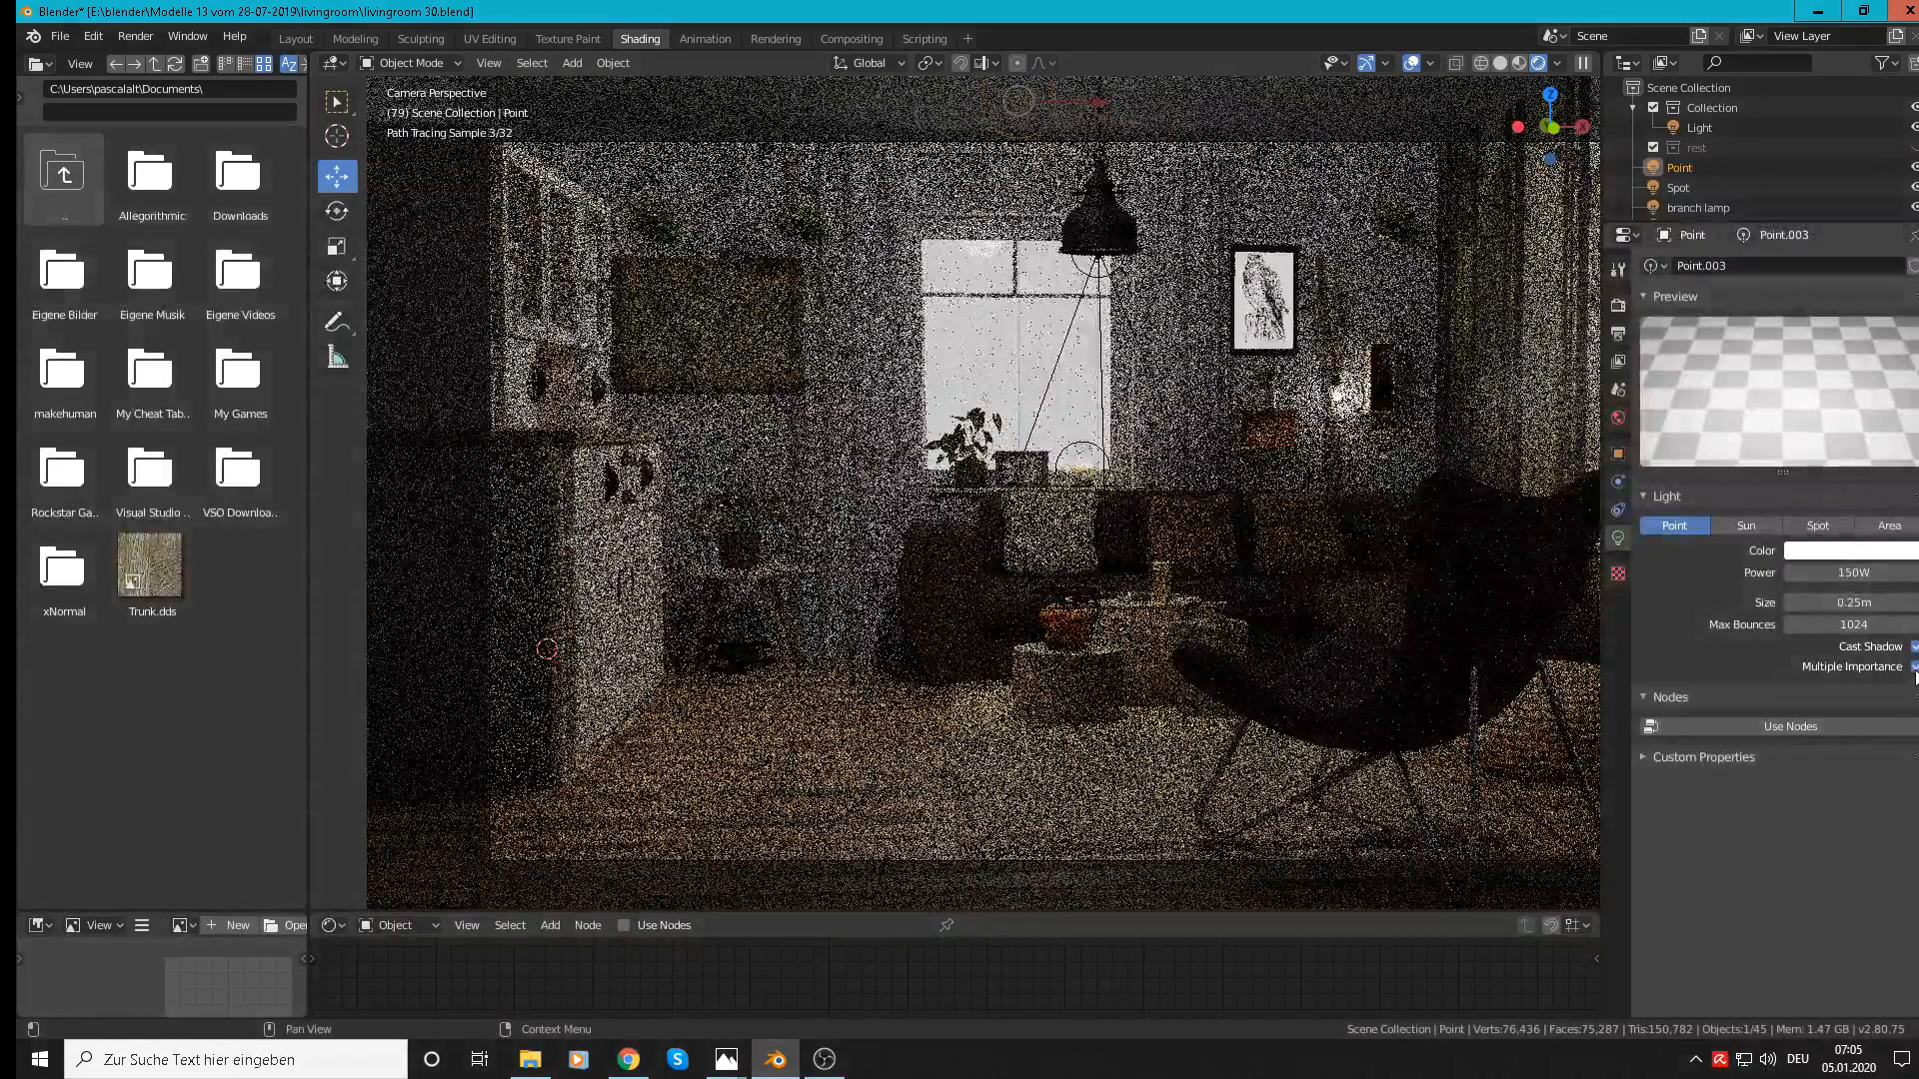
{"action": "left_click", "coordinate": [1913, 667]}
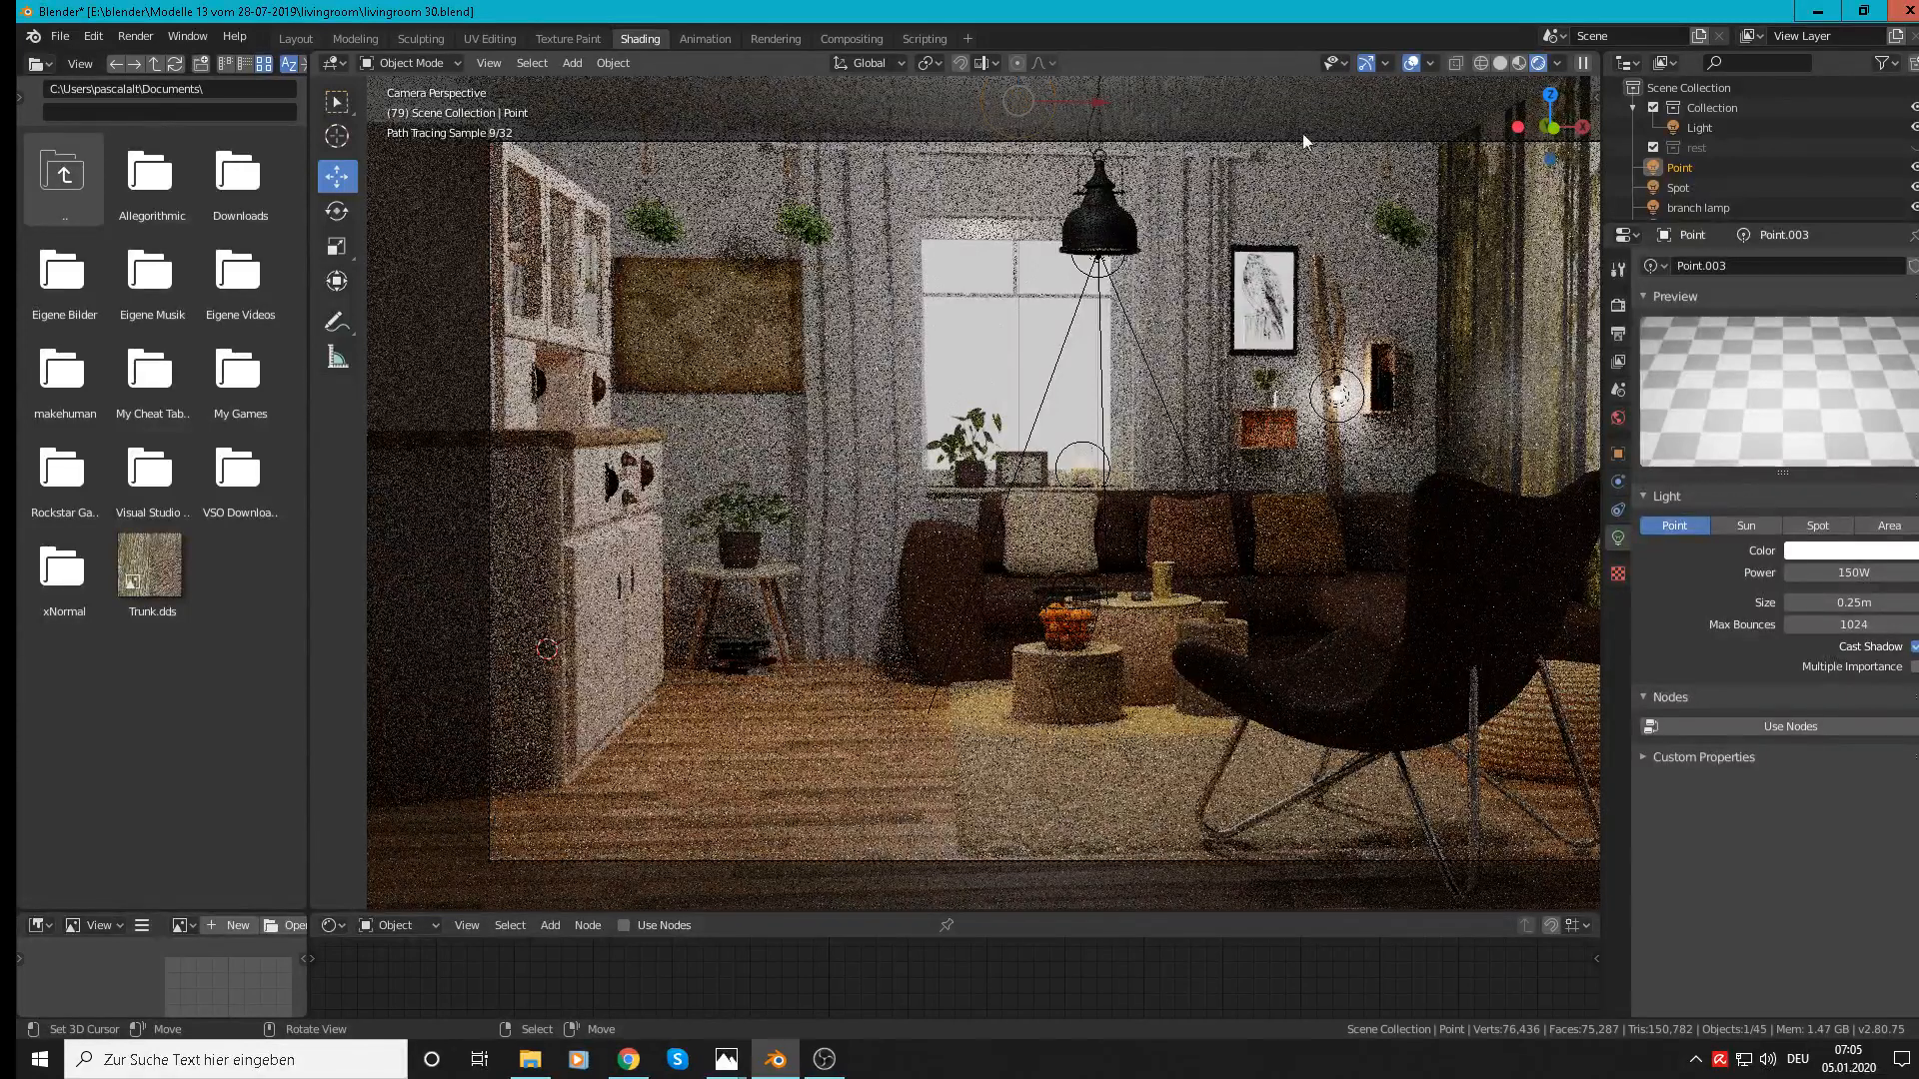
Step: Return the viewport to LookDev shading, then save the file and render the camera image
{"action": "left_click", "coordinate": [1520, 63]}
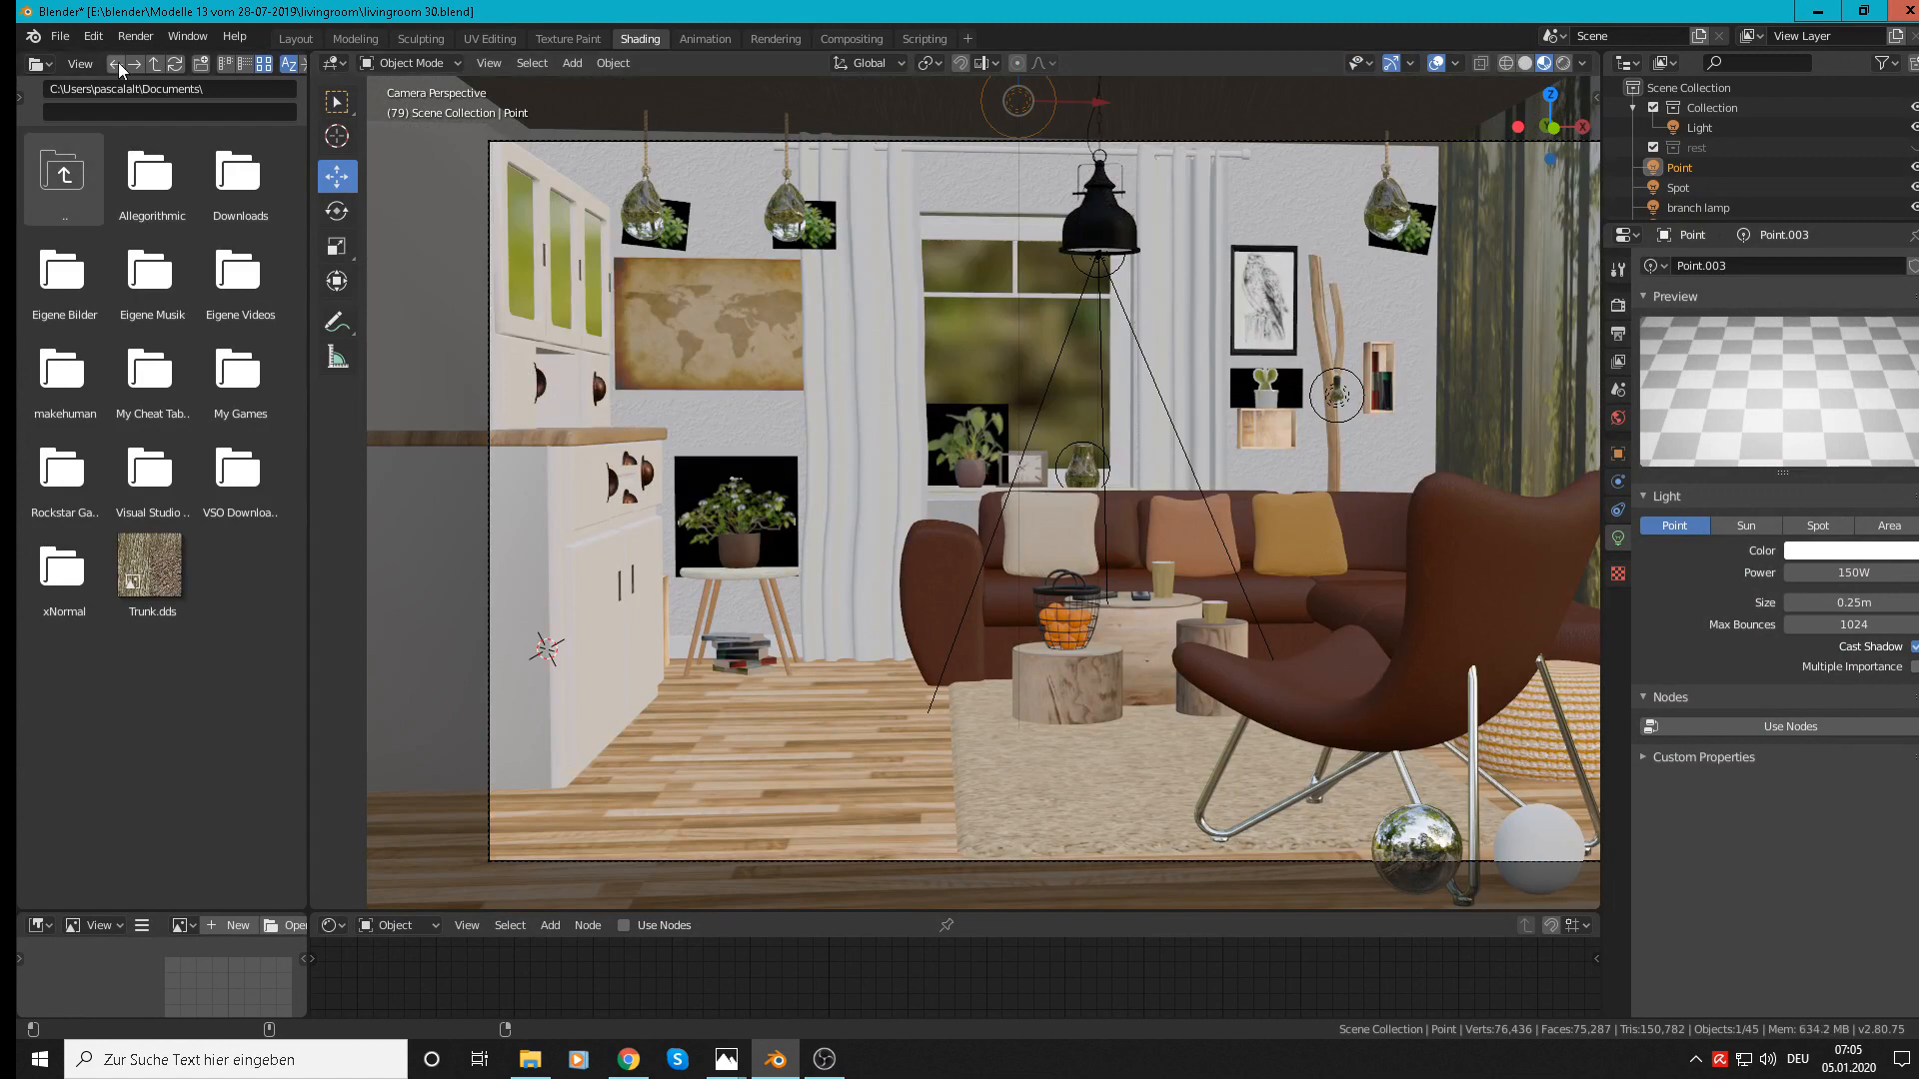
{"action": "left_click", "coordinate": [78, 40]}
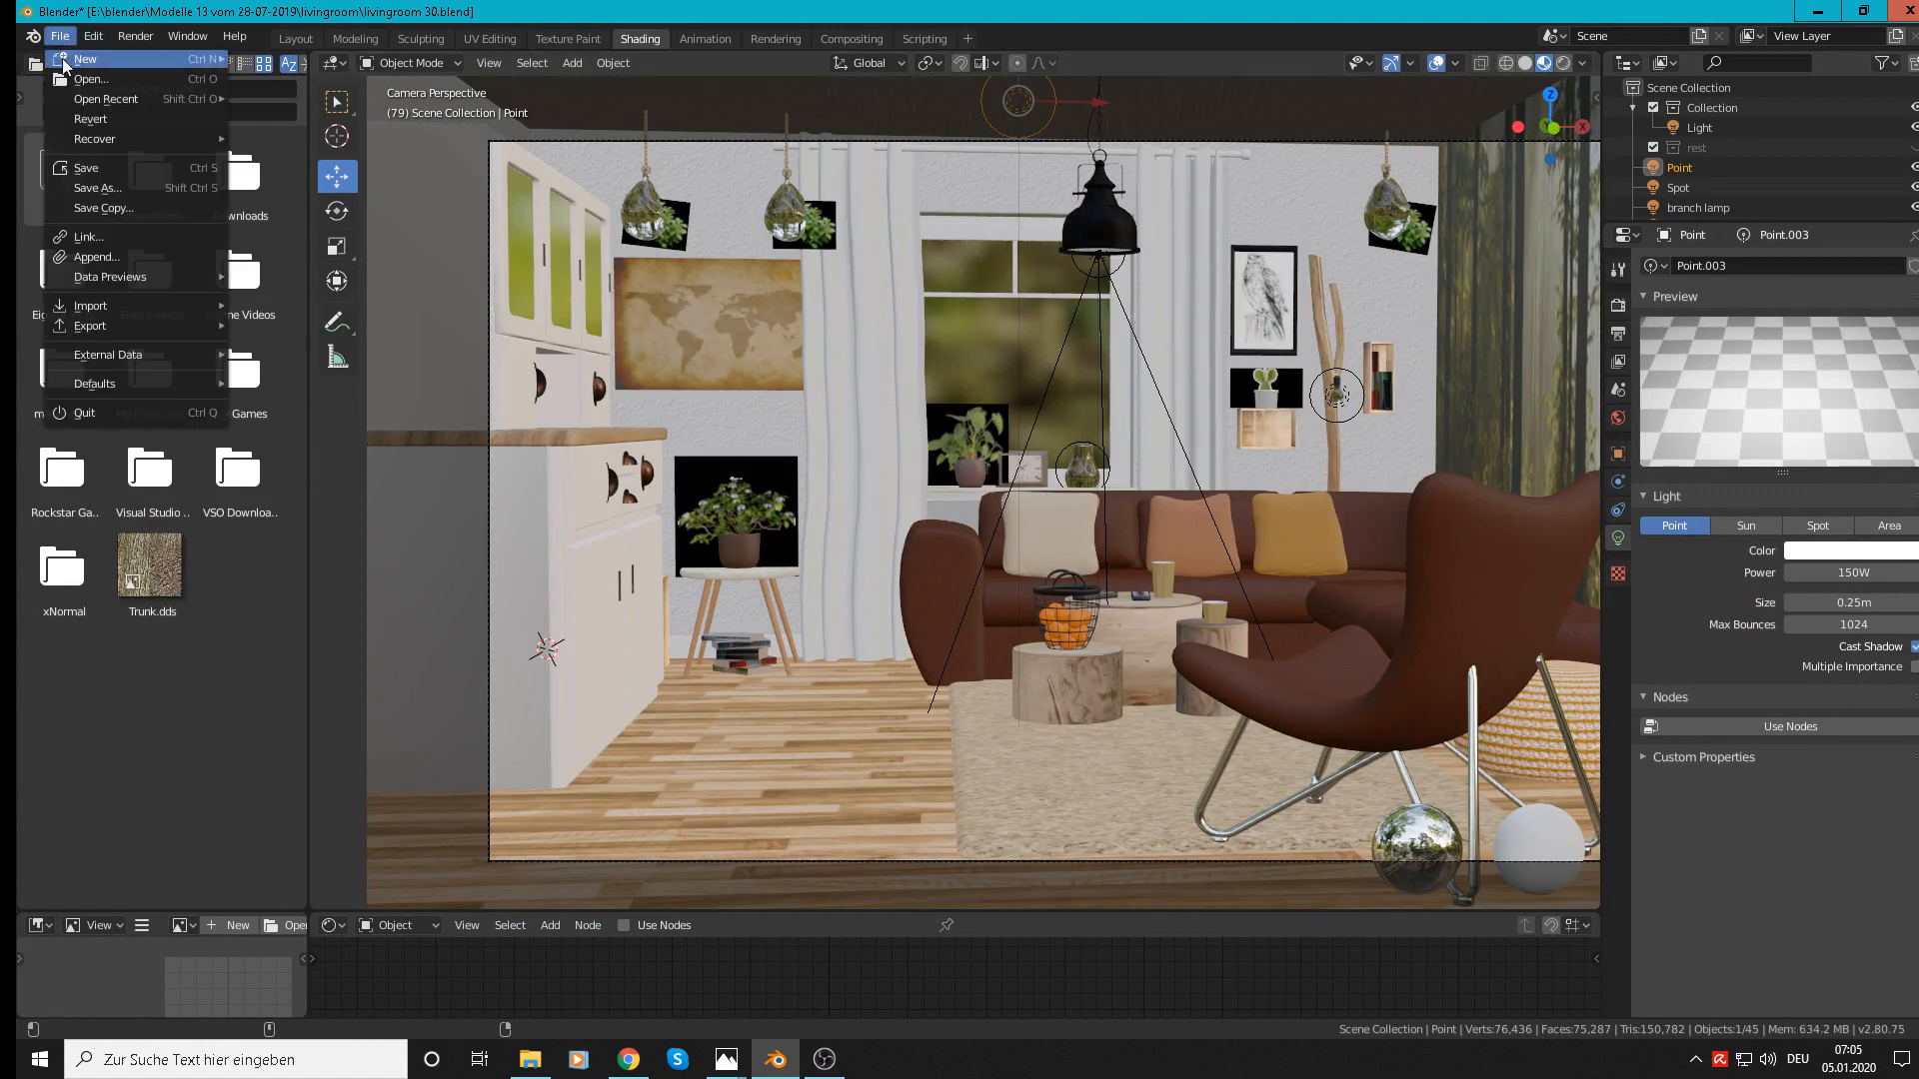
{"action": "left_click", "coordinate": [97, 170]}
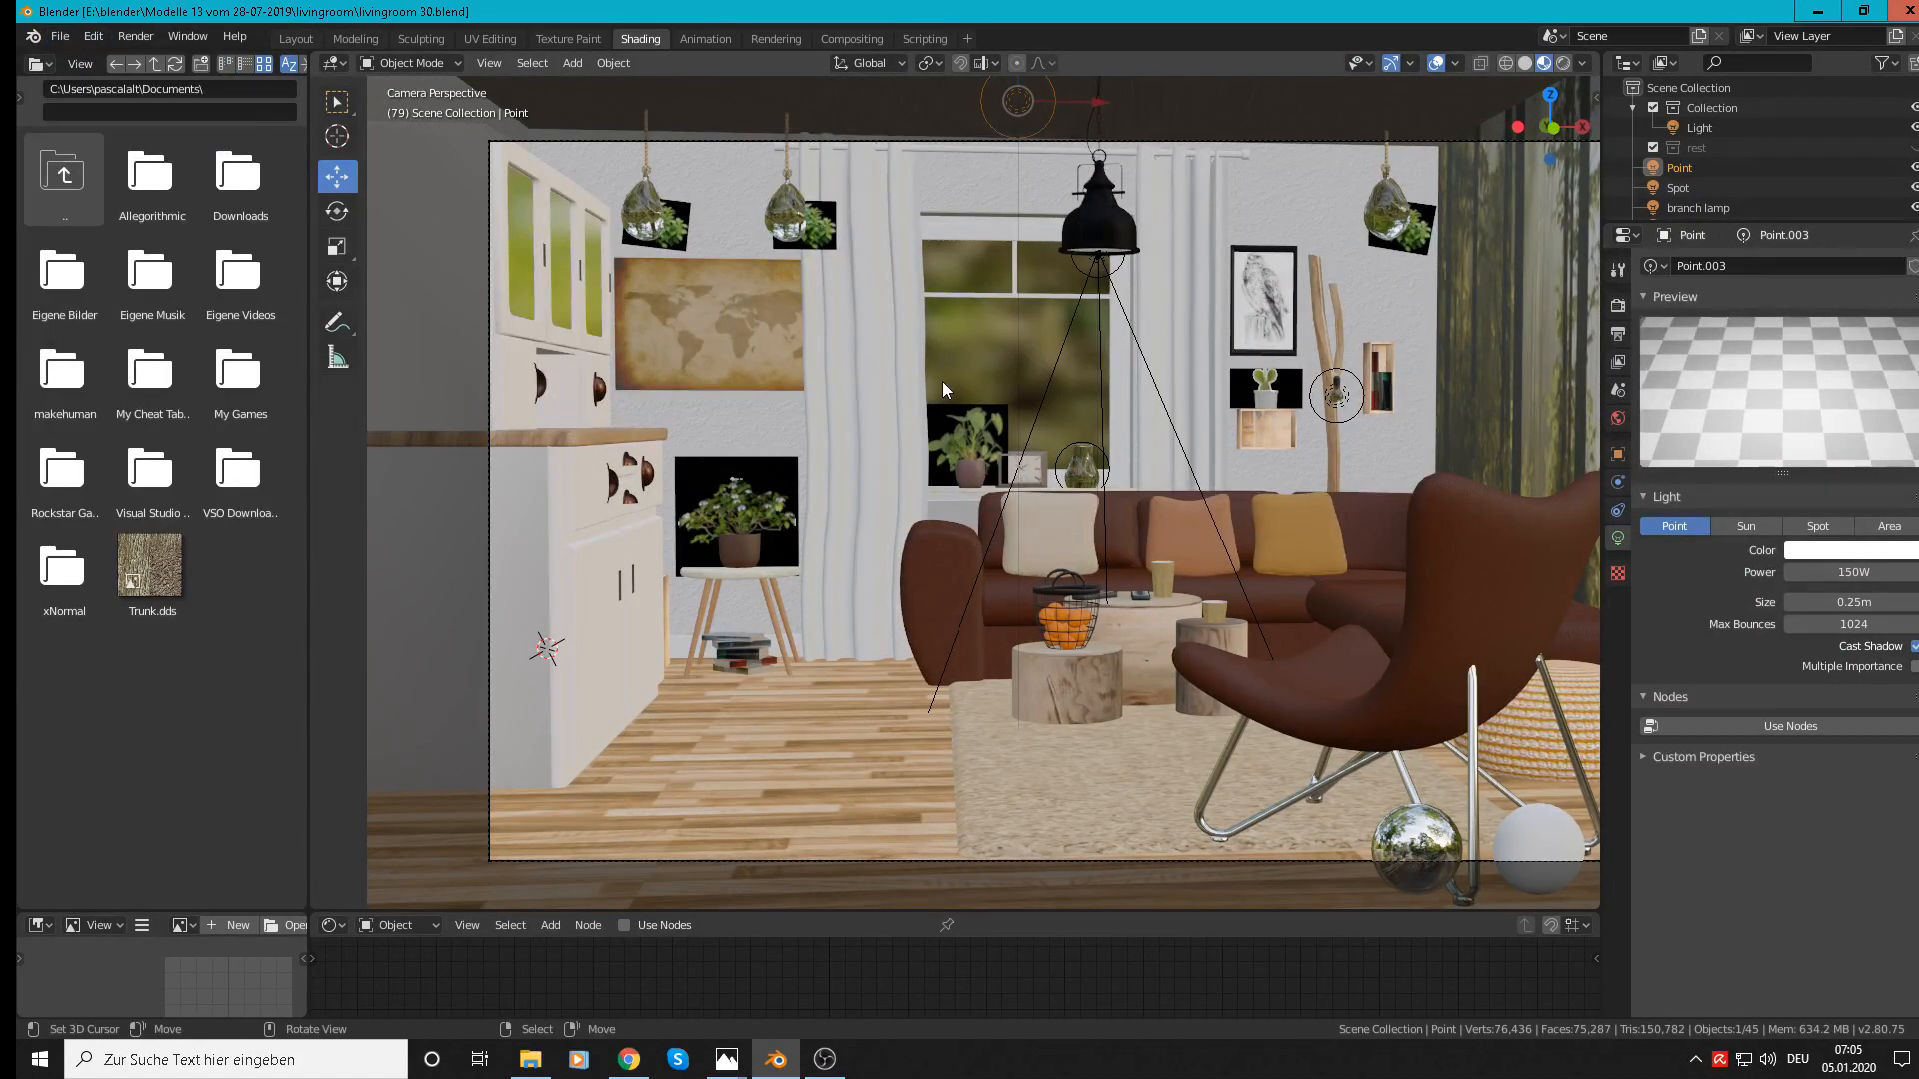
{"action": "key", "text": "F12"}
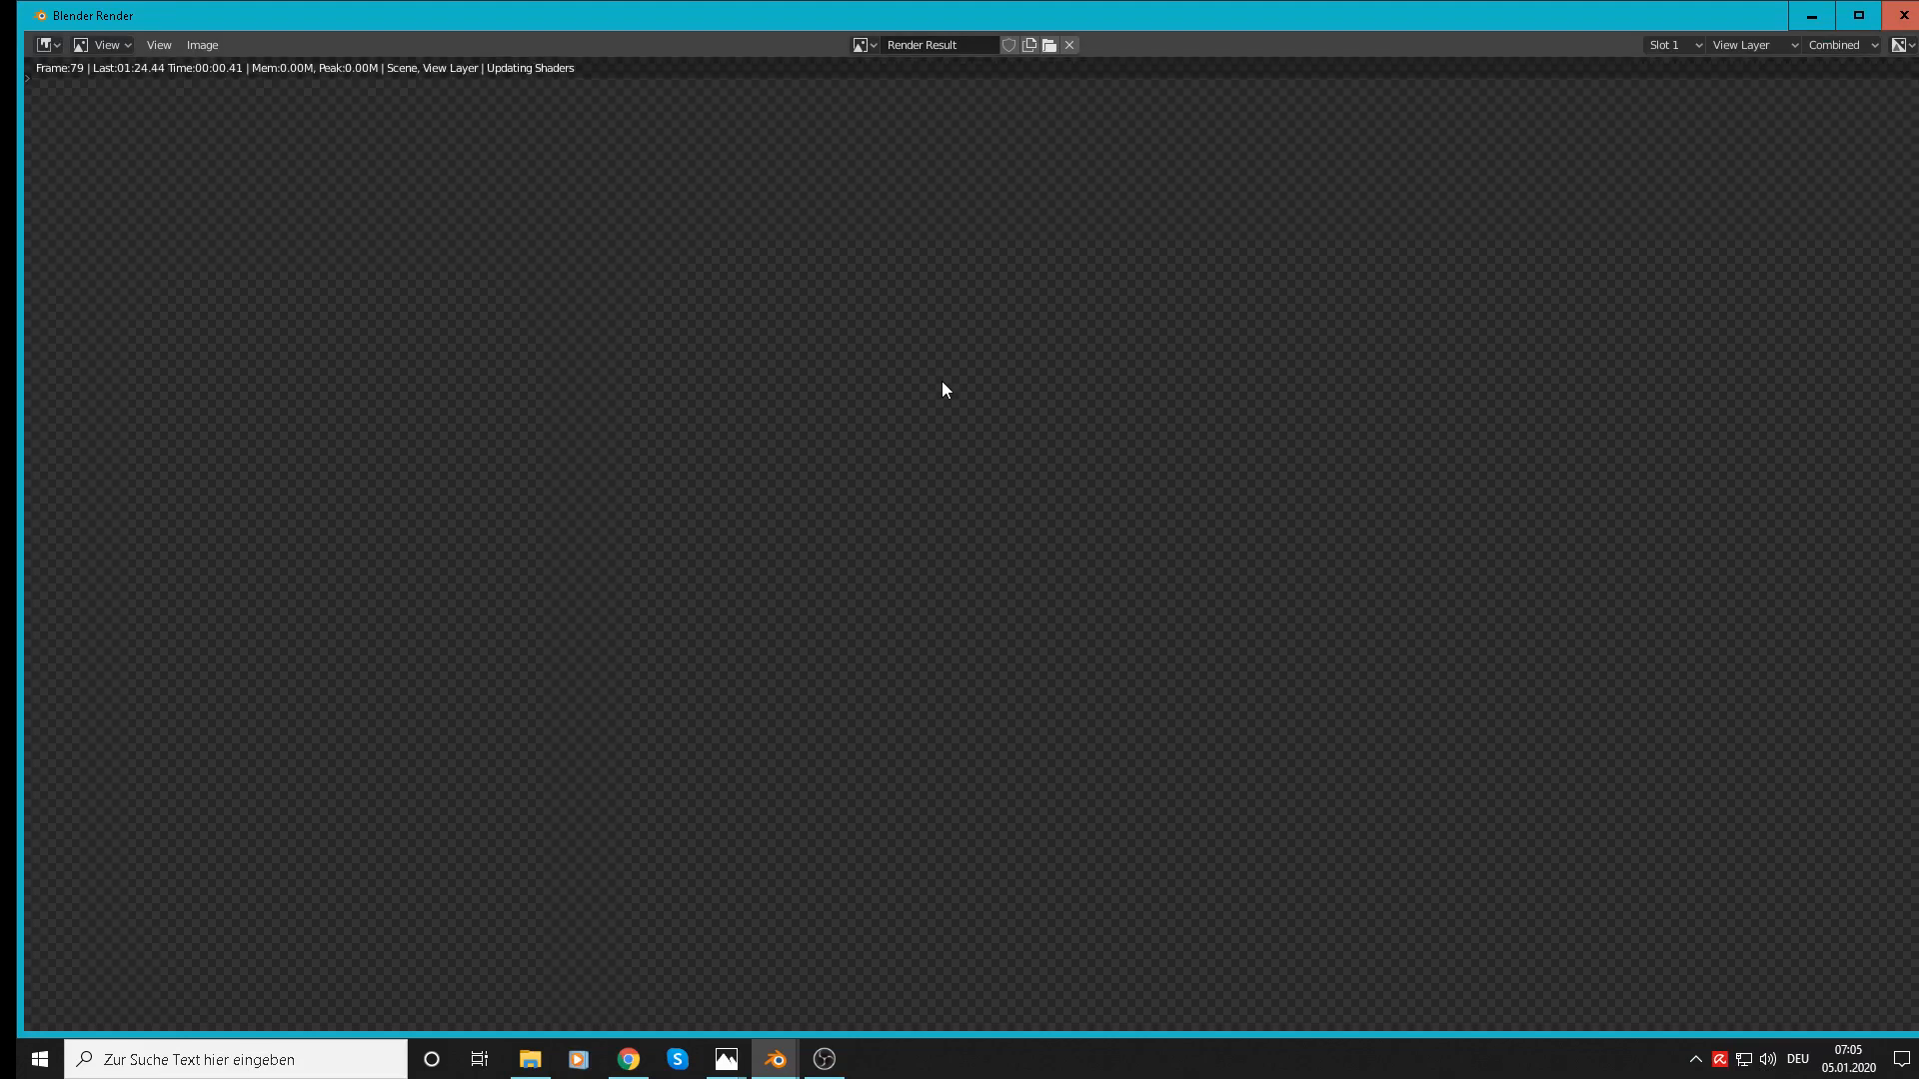